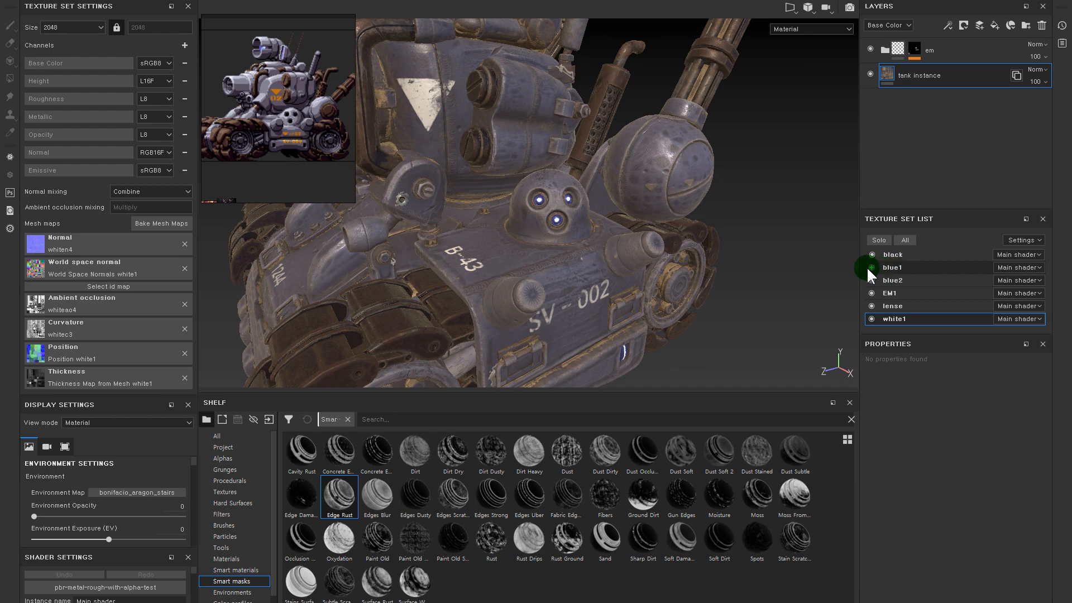
- Toggle the blue1 and blue2 texture sets to find which one covers the turret, and select blue2
right_click_drag(749, 201, 658, 158, "alt")
left_click_drag(658, 158, 585, 146, "alt")
right_click_drag(585, 148, 715, 173, "alt")
left_click(871, 267)
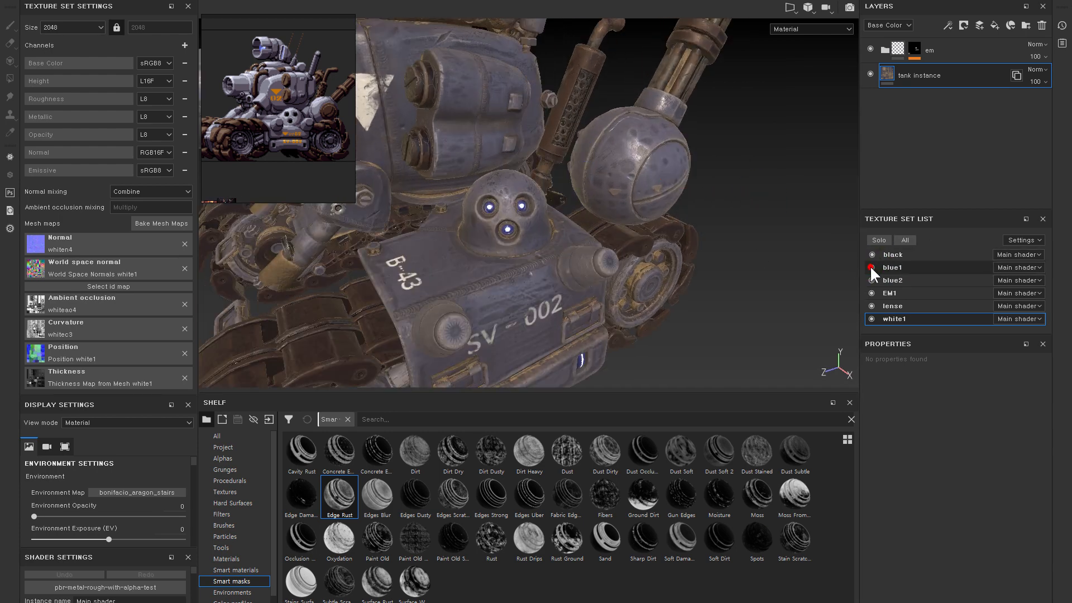
left_click(871, 278)
left_click(871, 278)
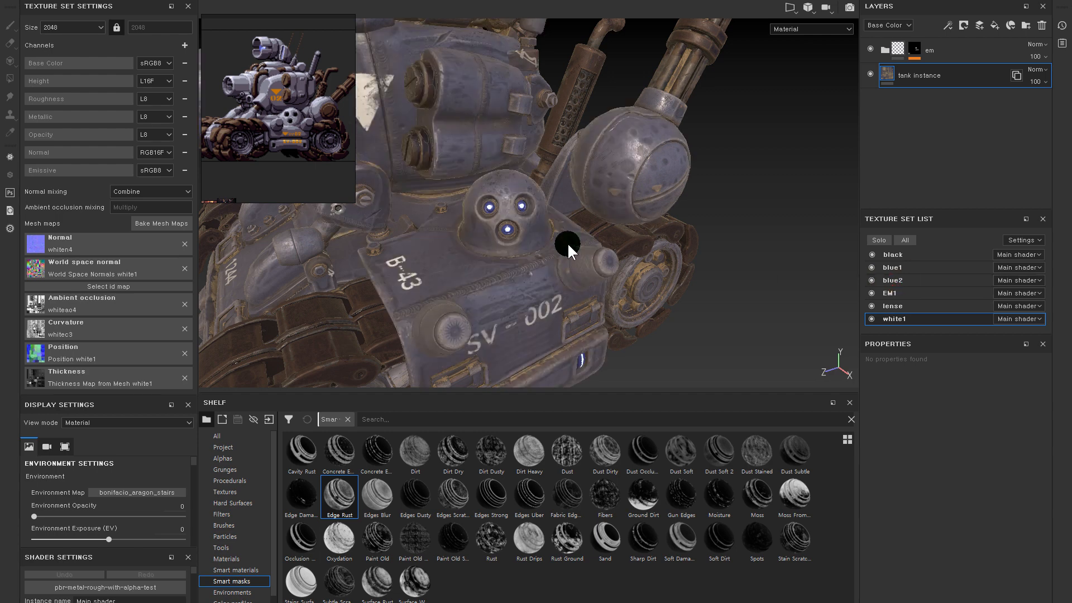
left_click_drag(592, 224, 603, 230, "alt")
right_click(603, 229, "ctrl+alt")
middle_click_drag(650, 226, 744, 244, "alt")
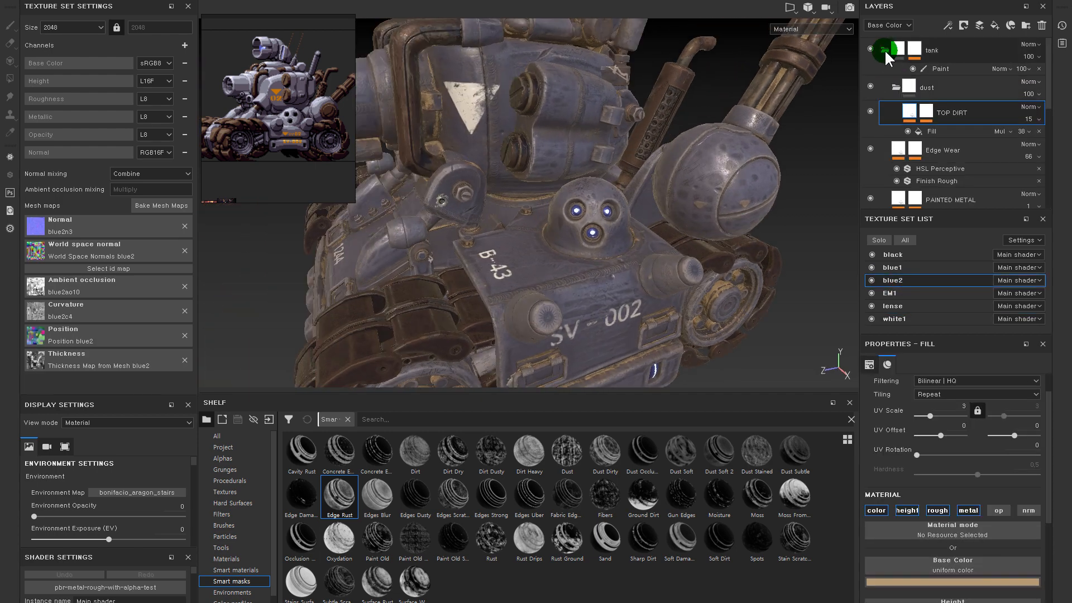
- Delete the topmost tank folder, the one with the painted mask, from the blue2 layer stack
left_click(883, 49)
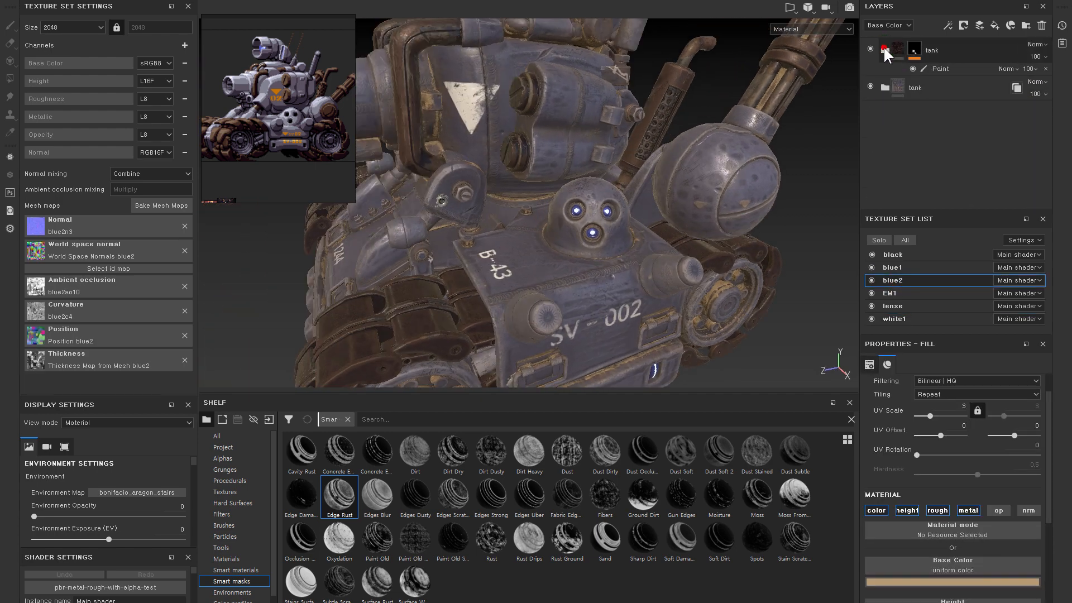
left_click(884, 87)
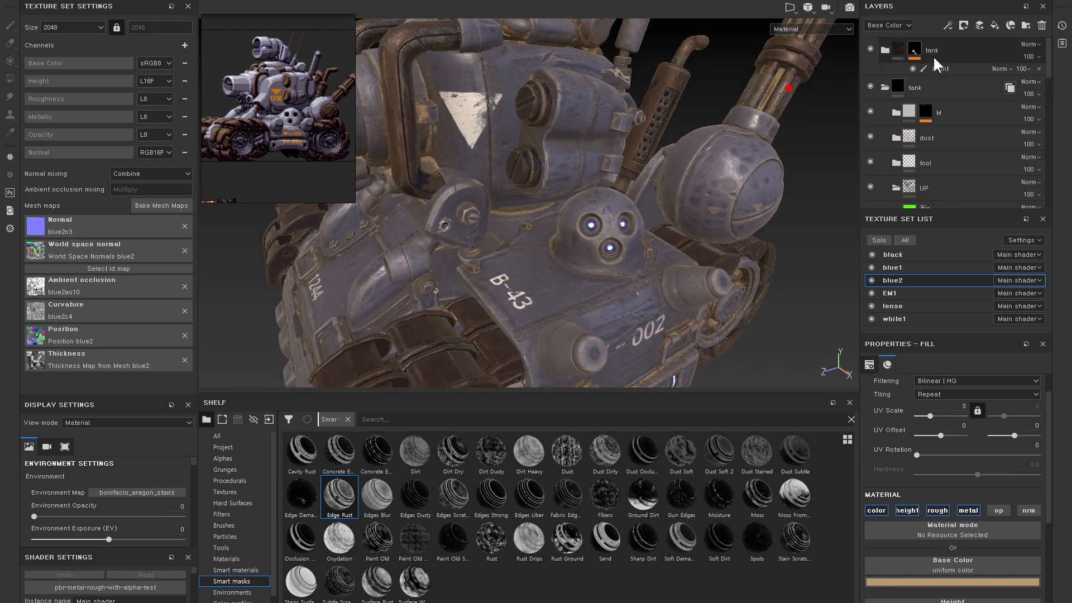
left_click(870, 50)
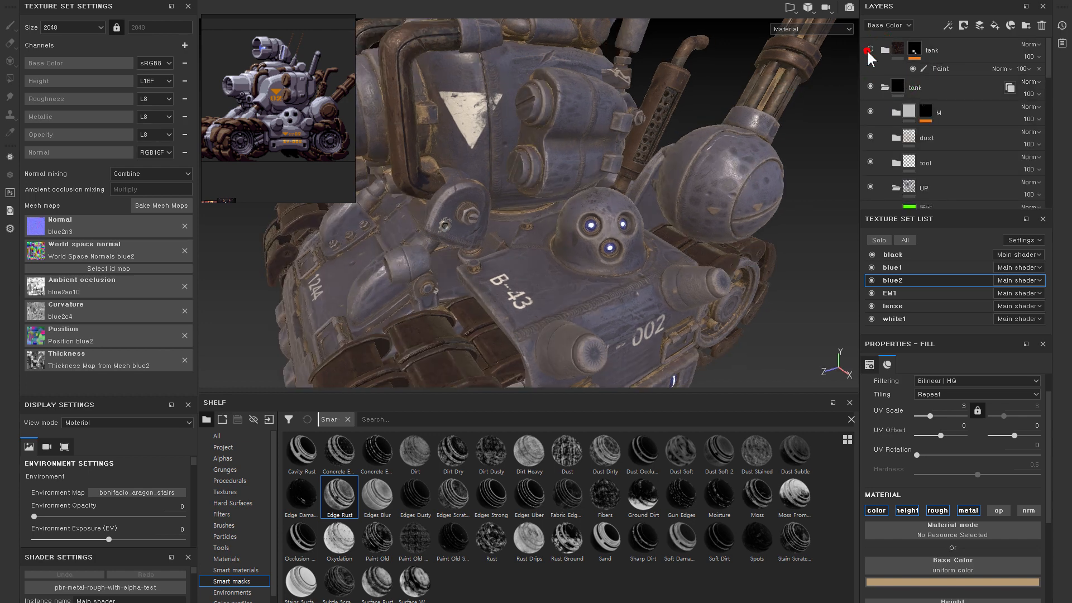
left_click(894, 50)
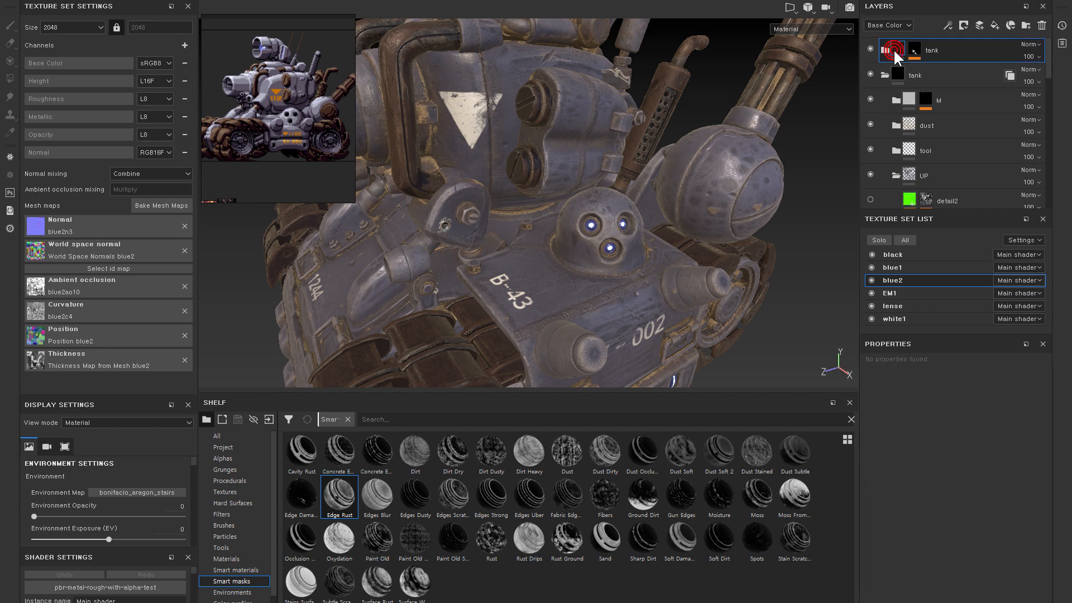
key("Delete")
- Duplicate the Base layer at the bottom of the instanced tank folder
left_click(896, 149)
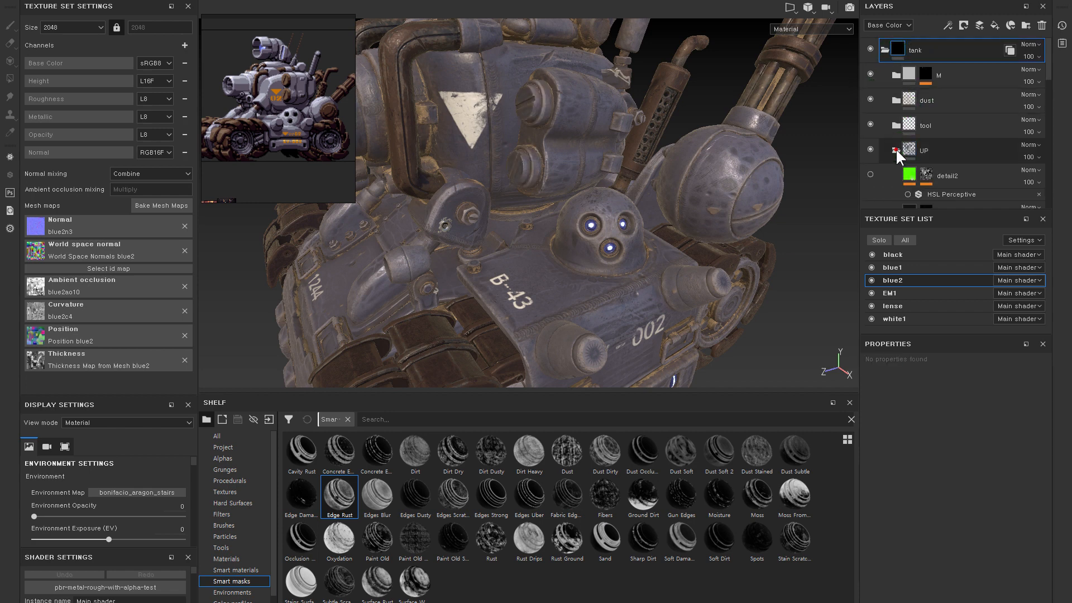
scroll(910, 149, "down", 6)
left_click(868, 166)
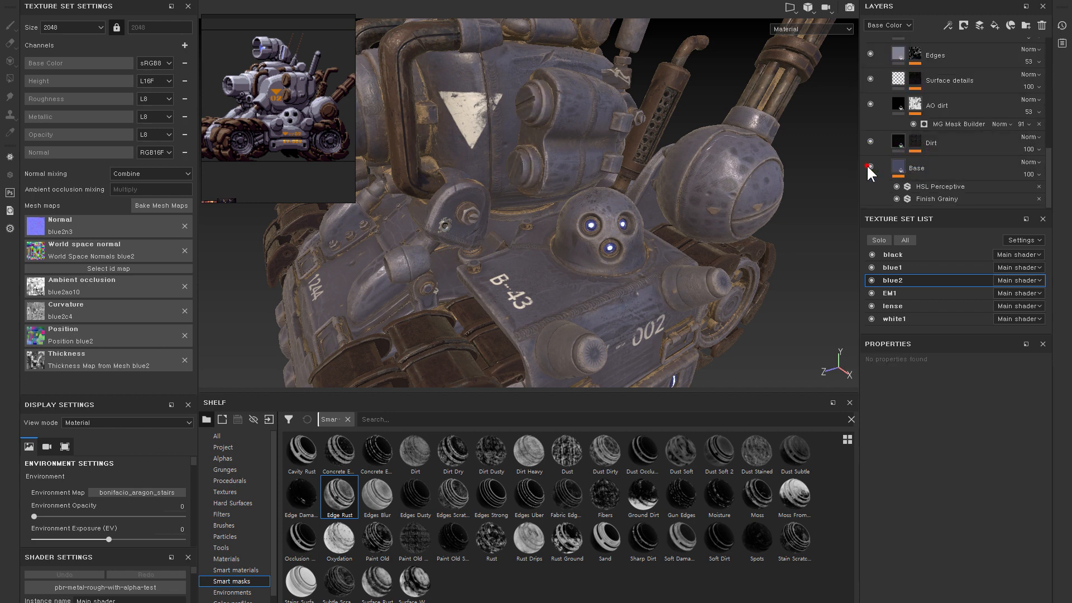
left_click(899, 165)
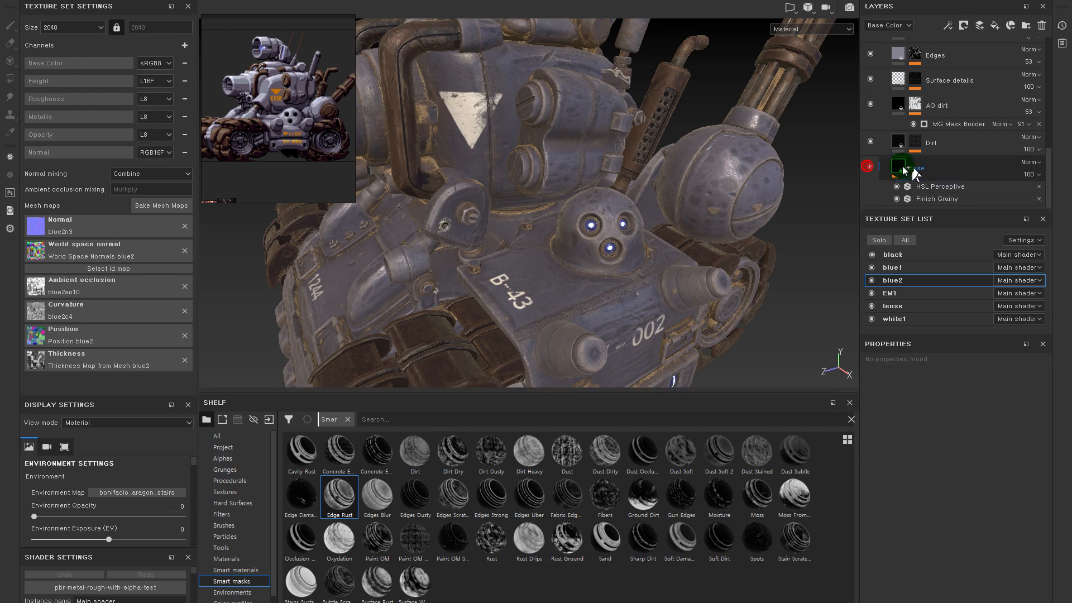
left_click(941, 170)
key("ctrl+d")
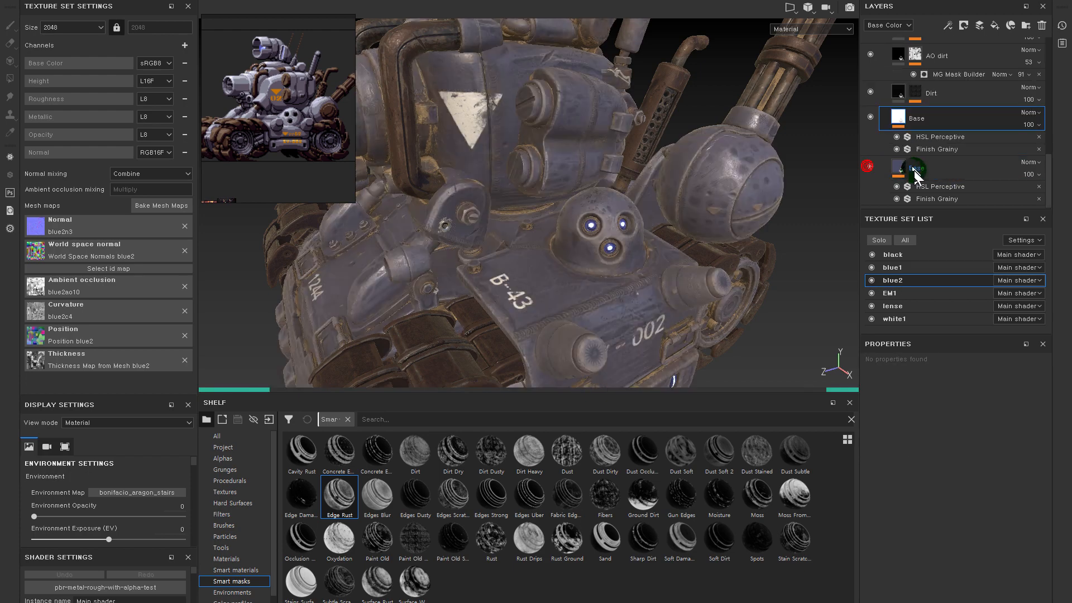
- Add a black mask with a Paint effect to the upper Base layer
right_click(900, 115)
left_click(920, 128)
right_click(912, 117)
left_click(912, 130)
right_click(920, 160)
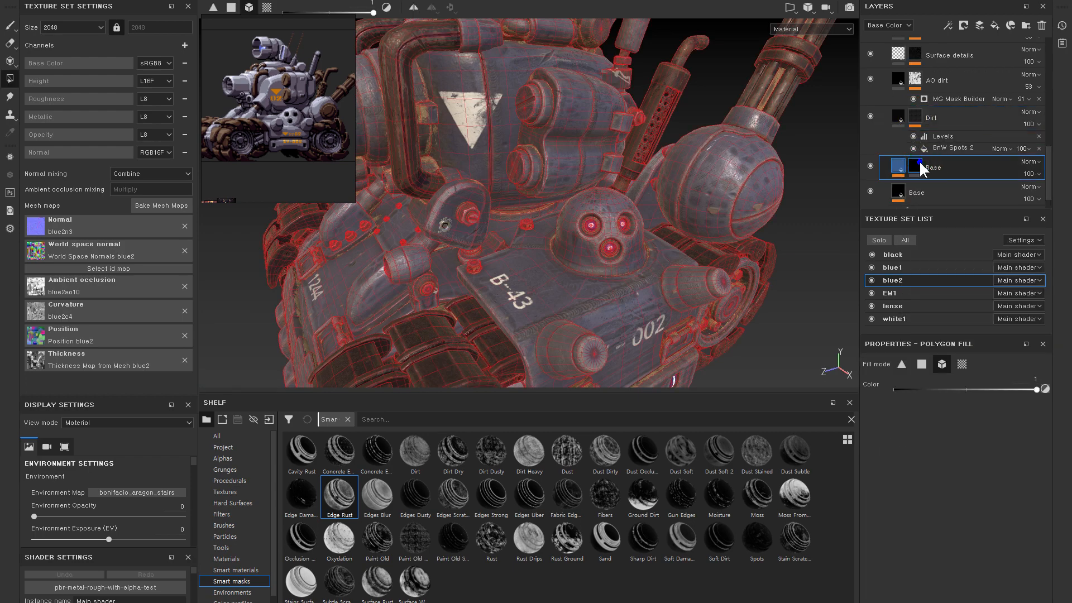
right_click(919, 160)
left_click(946, 371)
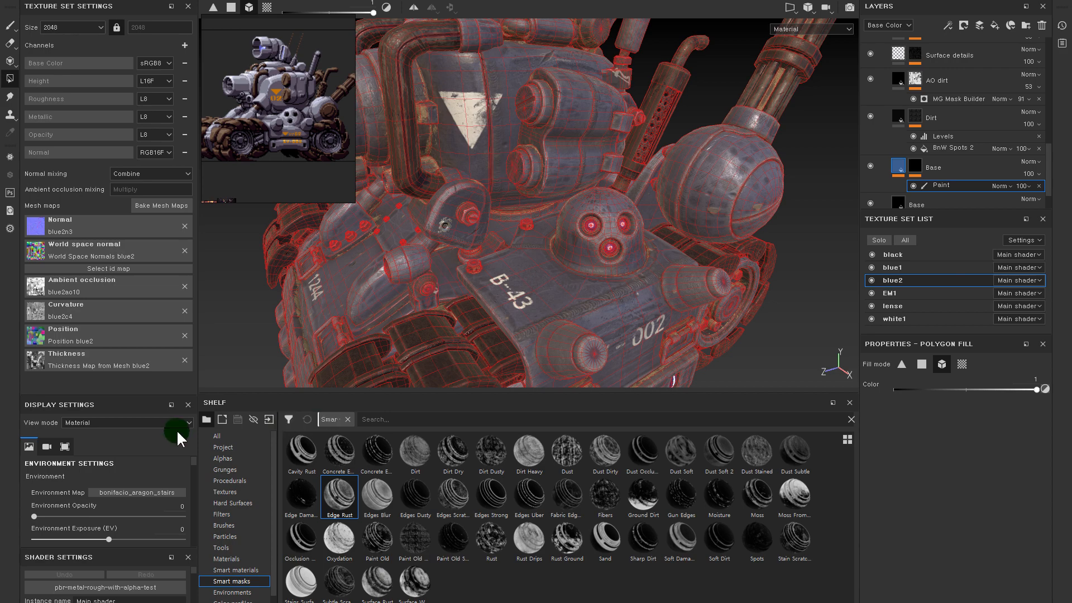
- Reveal the round bolts on the turret's side in the upper Base layer's mask using Polygon Fill in UV chunk mode
left_click_drag(503, 145, 510, 114, "alt")
middle_click_drag(602, 157, 607, 169, "alt")
right_click_drag(607, 169, 835, 289, "alt")
left_click(962, 364)
left_click(917, 160, "alt")
left_click(899, 166)
left_click(912, 167)
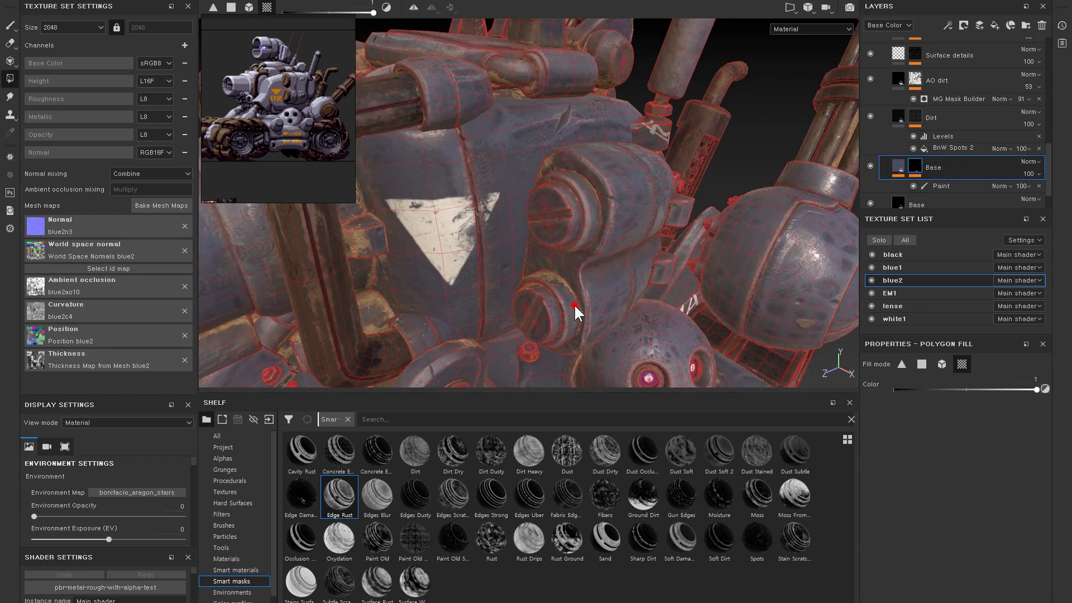
left_click(914, 166, "alt")
left_click(932, 184)
left_click(533, 316)
mouse_move(645, 301)
left_mouse_down("alt")
mouse_move(573, 265)
mouse_move(438, 263)
mouse_move(466, 276)
left_mouse_up("alt")
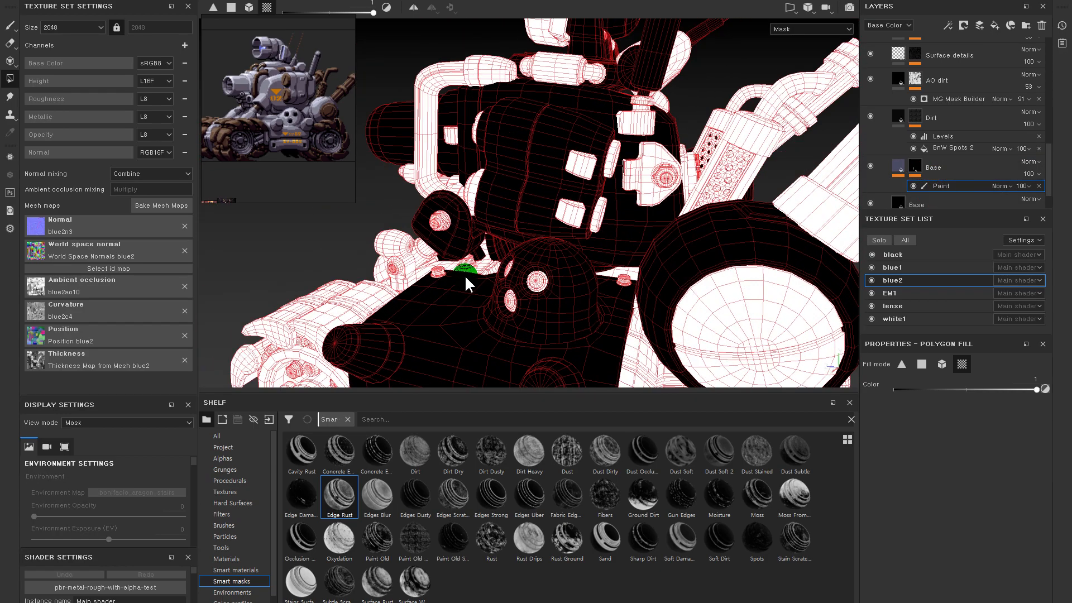
- Set the HSL Perceptive filter's lightness to 0.14 on the masked Base layer and turn the filter off
left_click(899, 123)
left_click(899, 144)
left_click(914, 163)
left_click_drag(673, 190, 754, 206, "alt")
left_click(943, 500)
left_click_drag(981, 500, 900, 500)
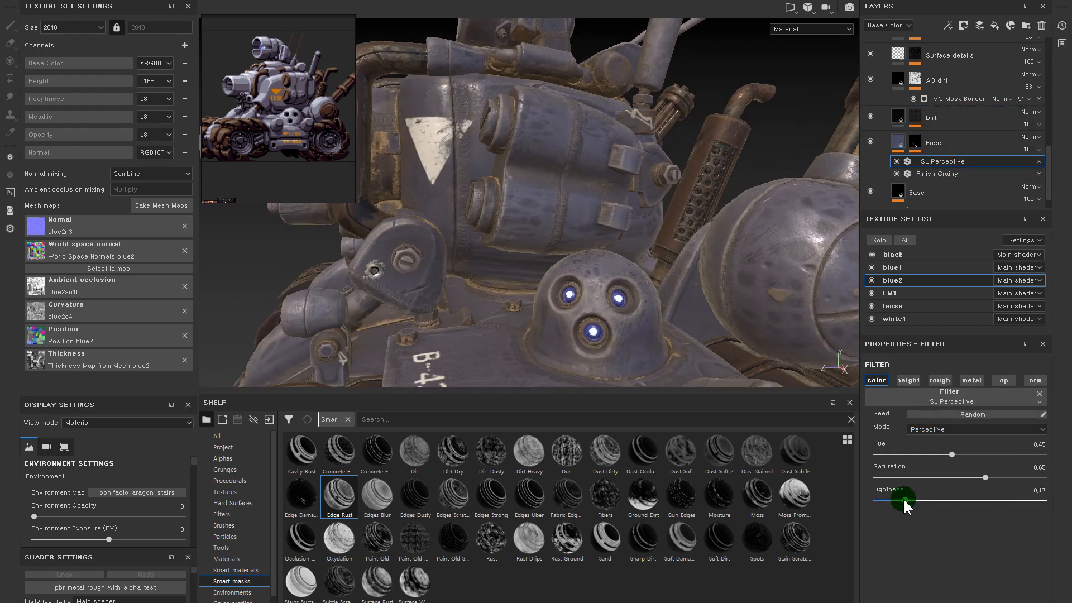
left_click_drag(467, 203, 632, 241, "alt")
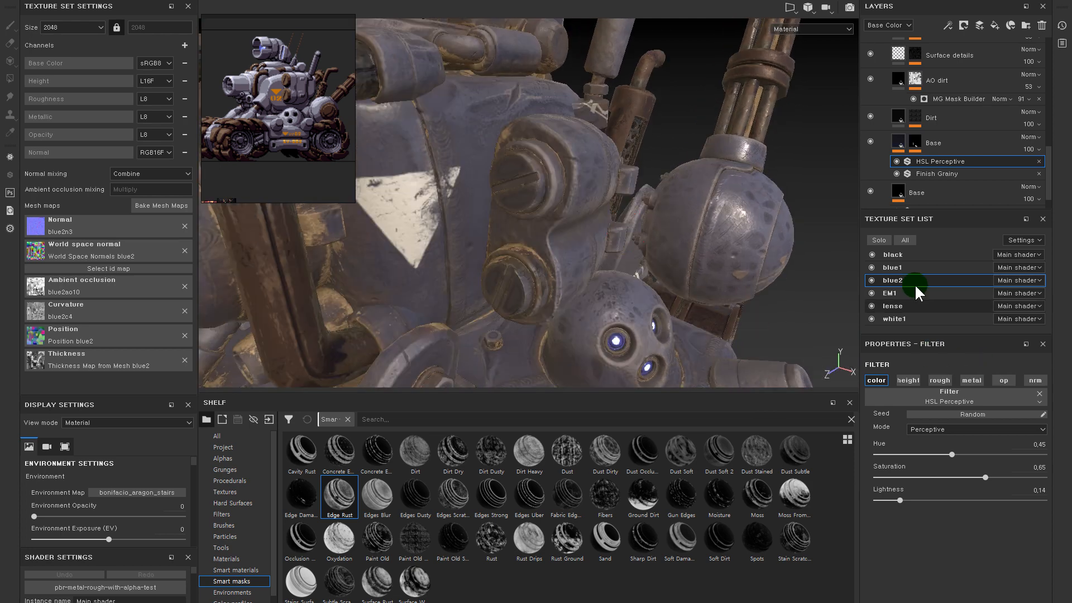
left_click(895, 161)
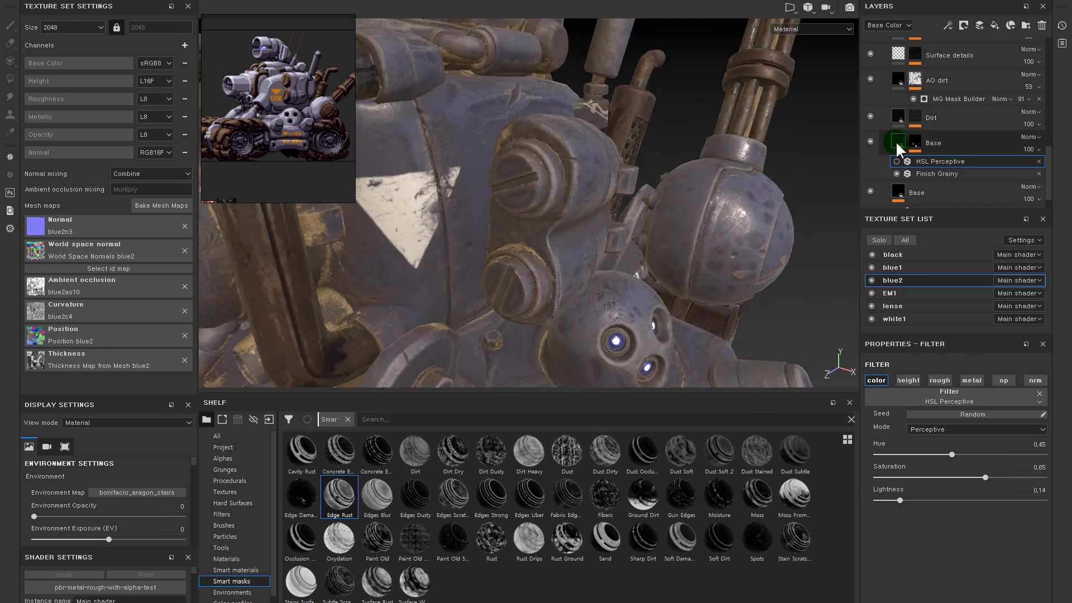
- Set the masked Base layer's base color to a brown sampled from the tank reference image
left_click(898, 143)
left_click(928, 582)
left_click(969, 453)
left_click(238, 116)
left_click_drag(646, 167, 651, 153, "alt")
left_click(898, 160)
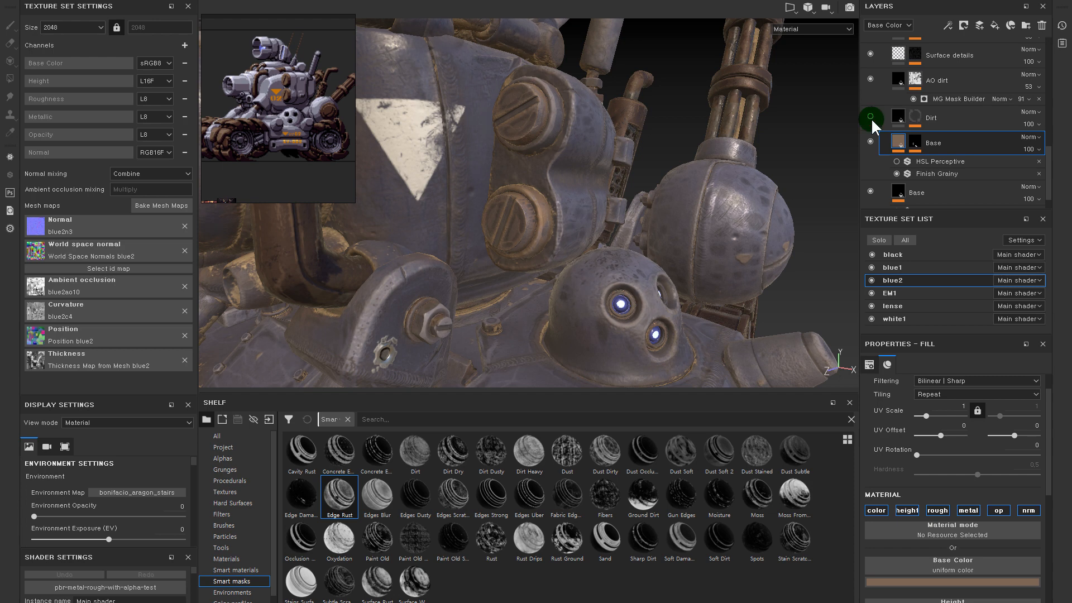
- Toggle the layers above the masked Base layer to check which ones cover its brown color
scroll(871, 118, "up", 2)
left_click(866, 149)
left_click(869, 148)
left_click(870, 148)
scroll(886, 119, "down", 3)
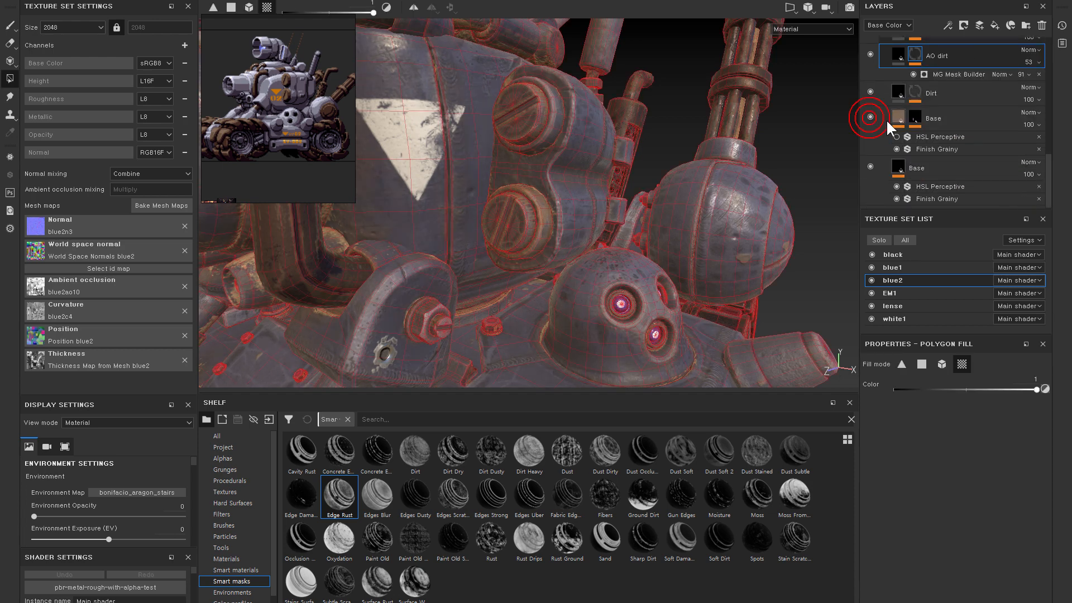
- Paste the masked brown Base layer directly above the Edges layer
left_click(895, 119)
scroll(919, 163, "up", 5)
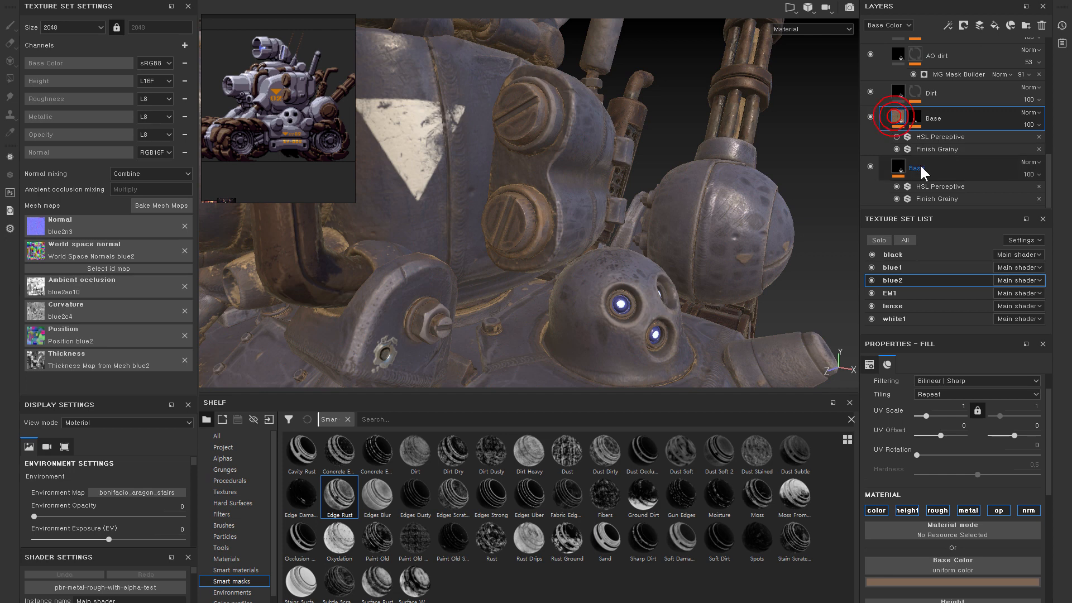
left_click(871, 153)
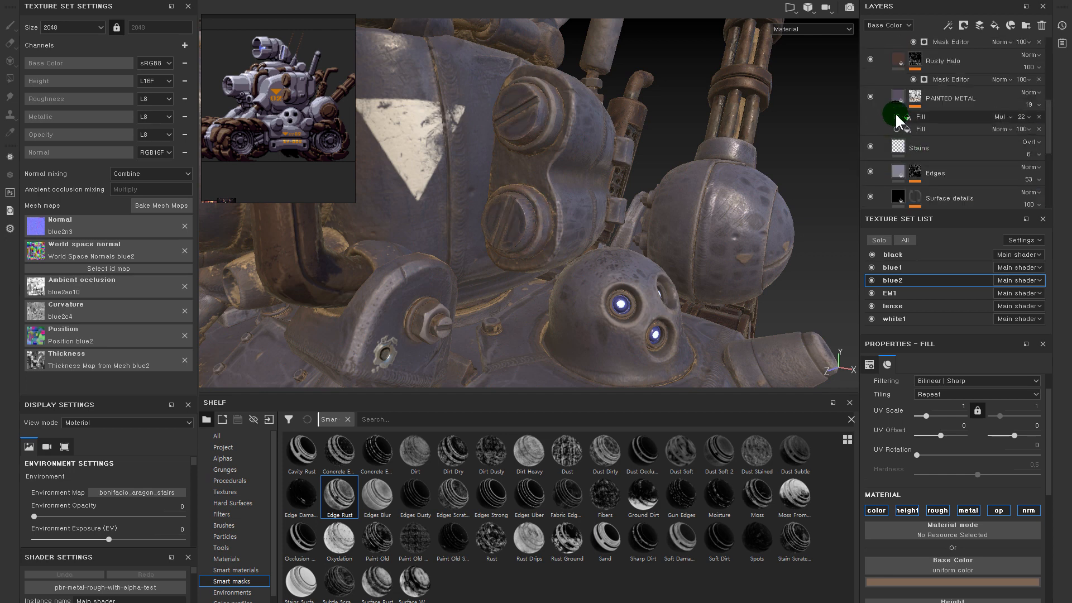
left_click(896, 170)
key("ctrl+v")
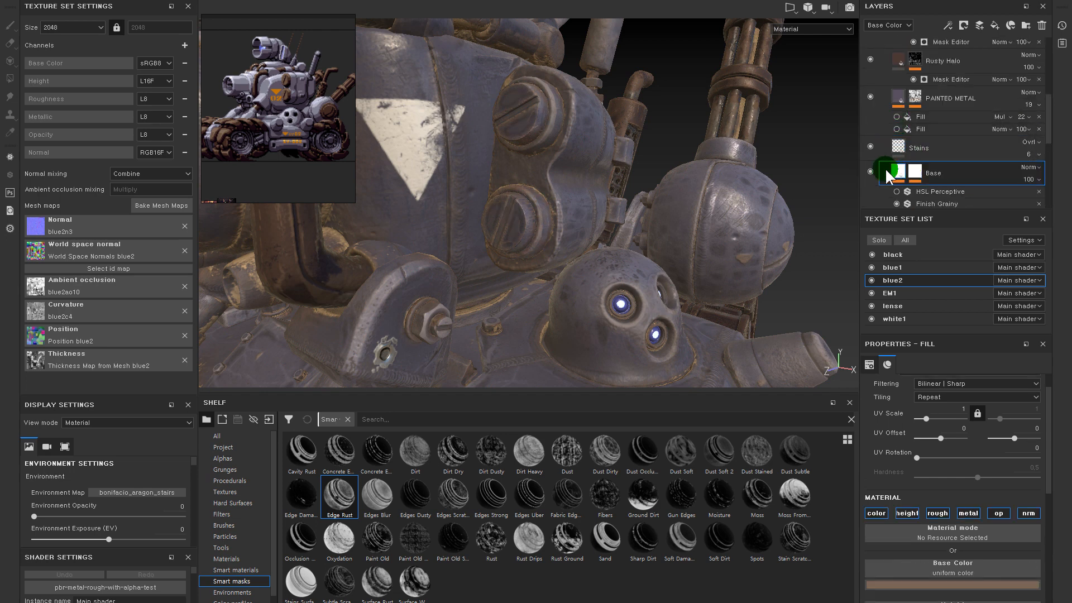
- Fill the turret's two round bolts and their outer rings in the pasted Base layer's painted mask with Polygon Fill
left_click_drag(766, 138, 701, 158, "alt")
left_click(915, 172)
left_click(951, 195)
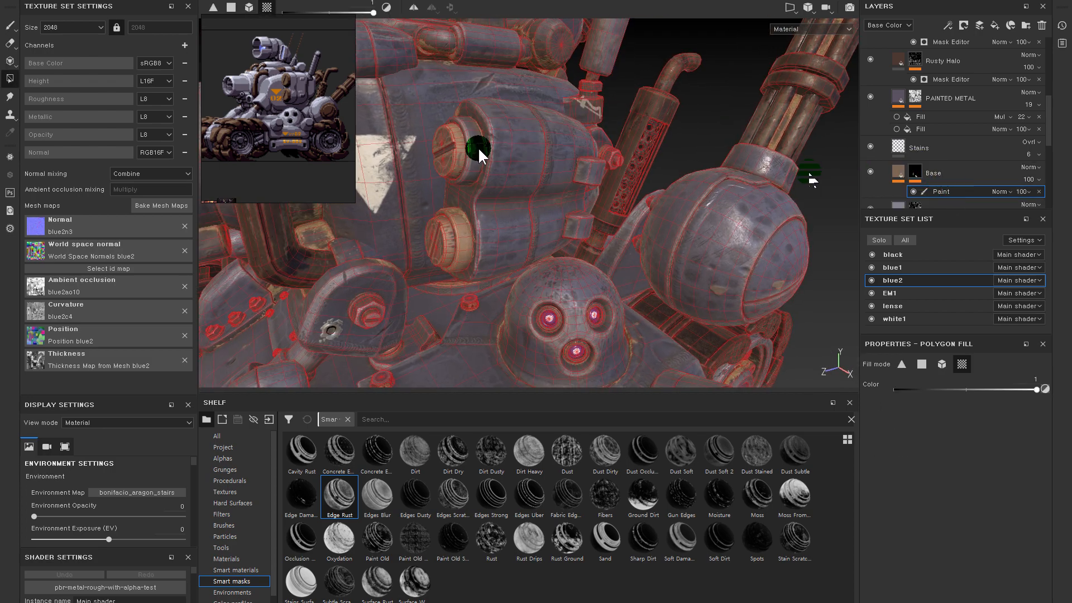
left_click_drag(719, 181, 809, 176, "alt")
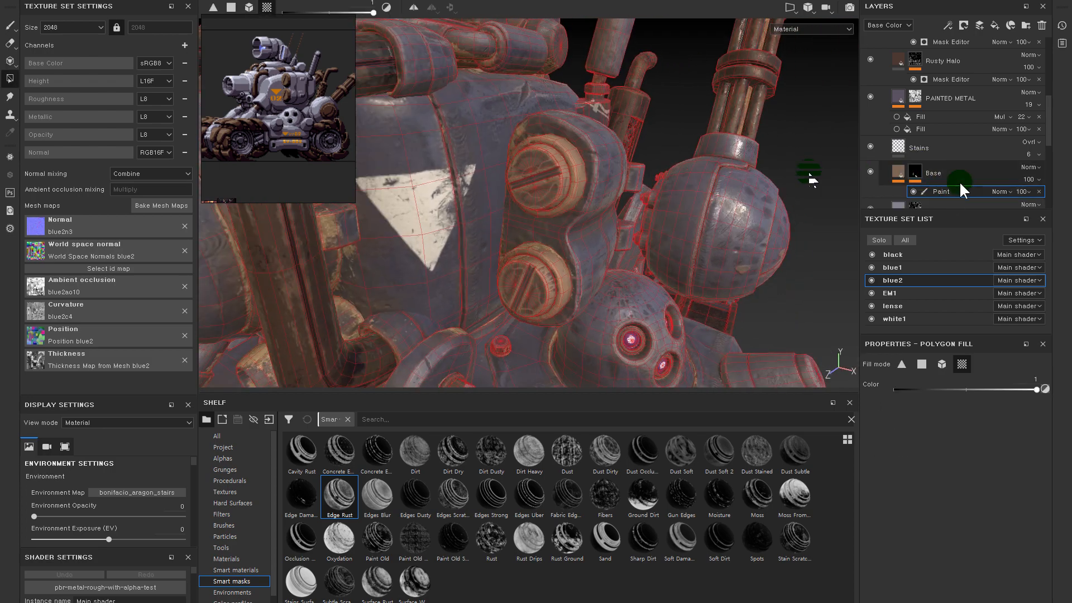
- Enable the pasted Base layer's HSL Perceptive filter and set hue to 0.48, saturation to 0.54 and lightness to 0.28
left_click(894, 172)
scroll(661, 162, "down", 4)
scroll(662, 162, "up", 5)
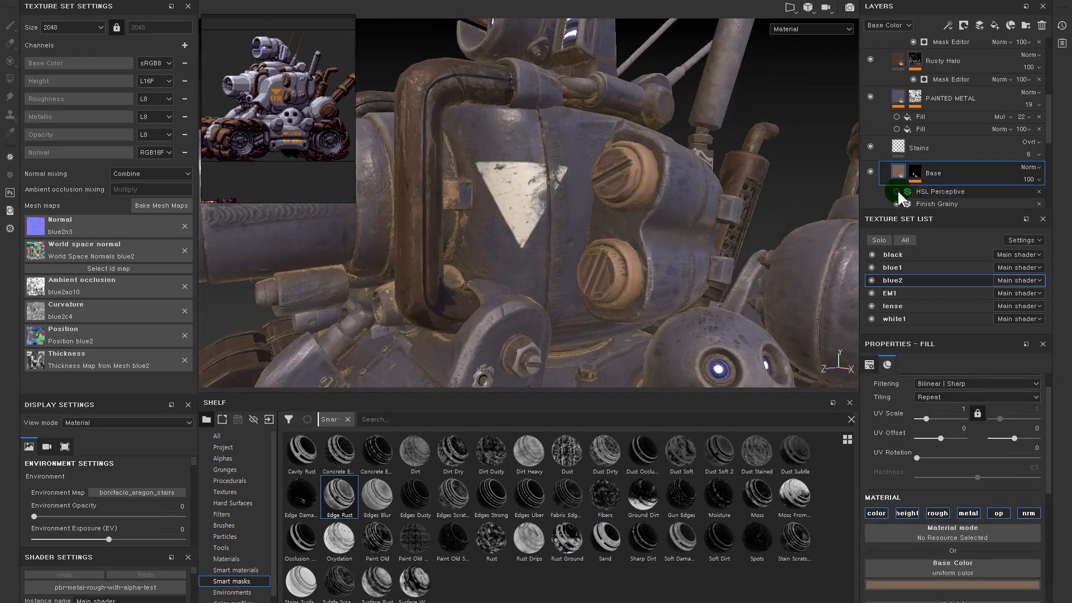
left_click(935, 191)
left_click_drag(953, 454, 960, 454)
left_click_drag(900, 500, 956, 454)
- Inspect the recolored turret bolts up close and on the whole tank, toggling the pasted Base layer to compare
right_click_drag(618, 196, 560, 183, "alt")
left_click_drag(670, 185, 709, 172, "alt")
right_click_drag(570, 115, 730, 287, "alt")
middle_click_drag(730, 287, 502, 73, "alt")
left_click_drag(649, 251, 631, 193, "alt")
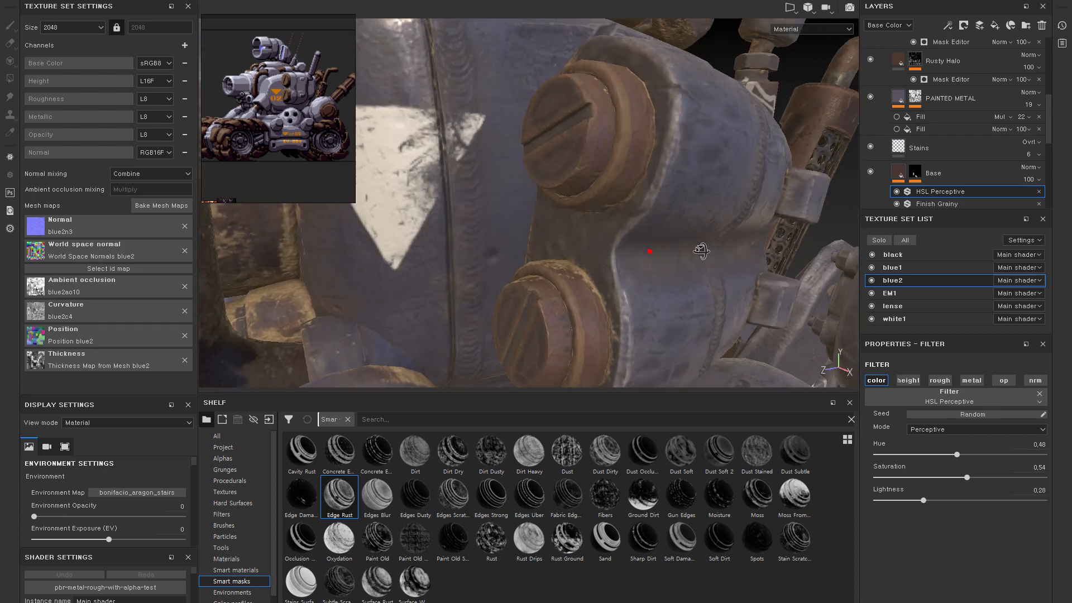
mouse_move(632, 194)
right_mouse_down("shift")
mouse_move(603, 194)
mouse_move(615, 204)
right_mouse_up("shift")
right_click_drag(718, 276, 439, 165, "alt")
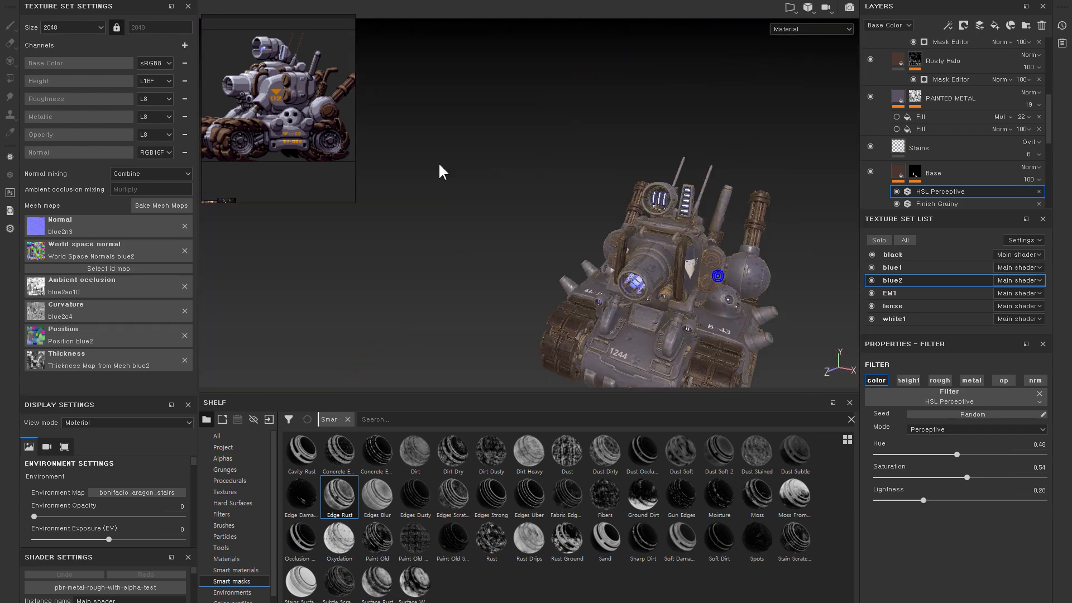
left_click_drag(615, 223, 517, 180, "alt")
middle_click_drag(517, 179, 563, 222, "alt")
right_click_drag(624, 192, 840, 376, "alt")
left_click_drag(625, 235, 721, 235, "alt")
left_click(891, 173)
left_click(867, 171)
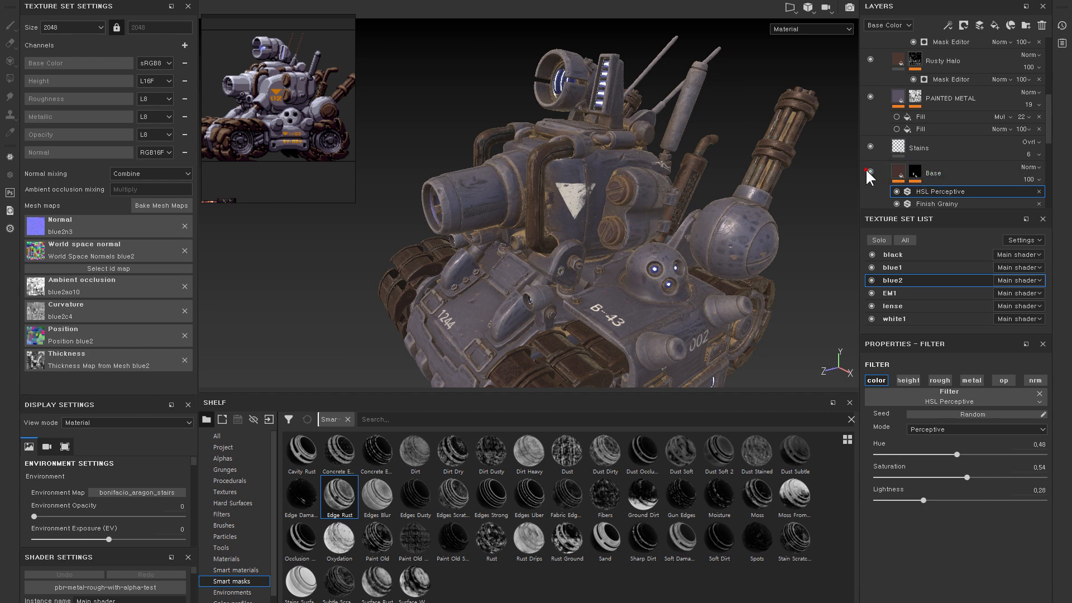
left_click(898, 172)
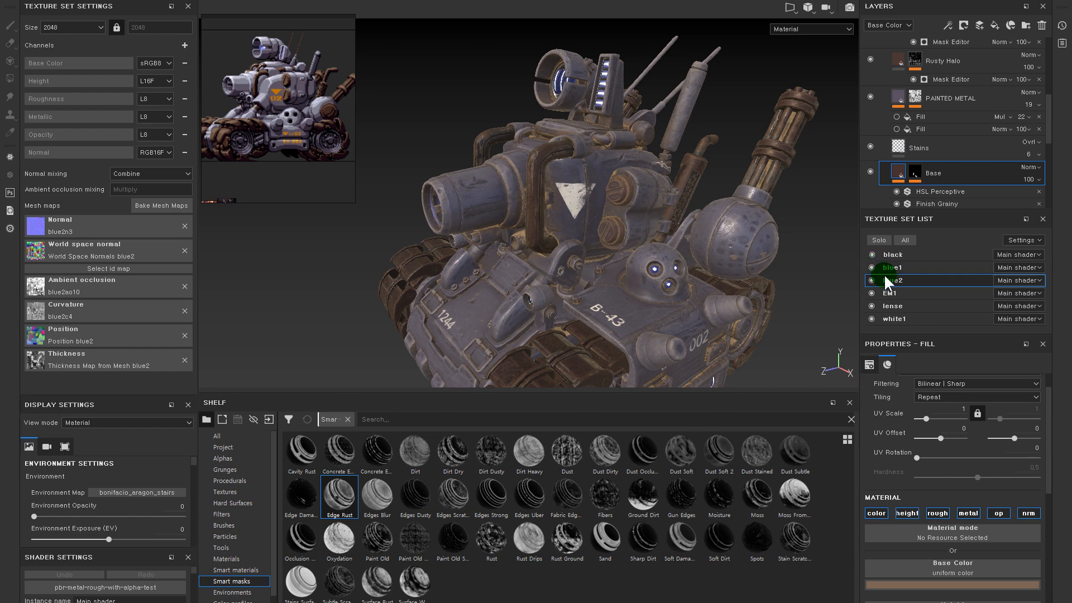
left_click_drag(825, 190, 763, 243, "alt")
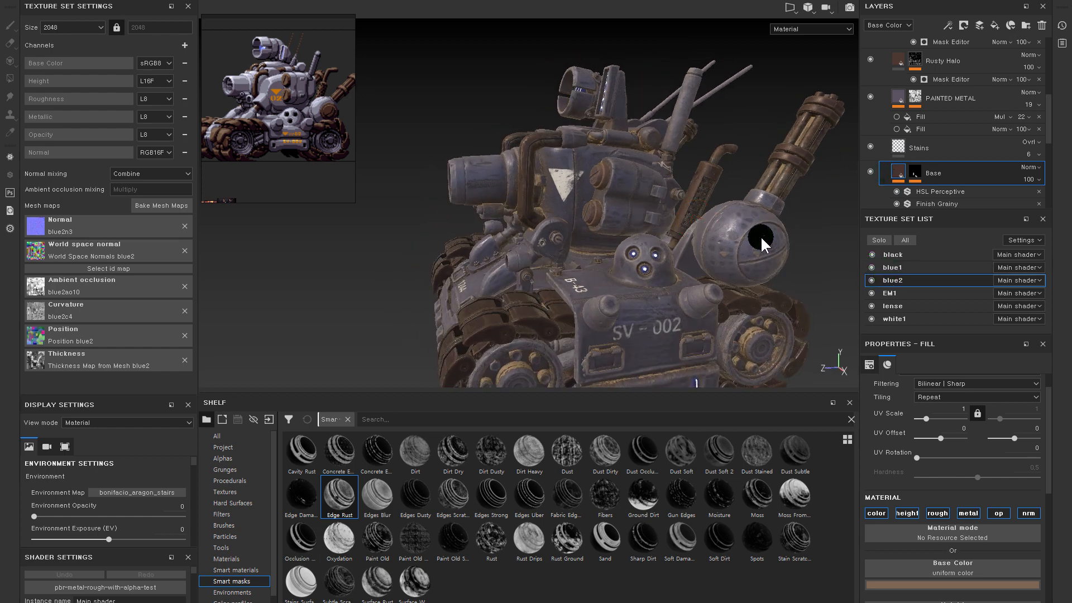
left_click_drag(613, 230, 646, 155, "alt")
right_click_drag(646, 156, 861, 87, "alt")
- Expand the UP folder, select the detail1 layer and make it visible
scroll(868, 101, "up", 3)
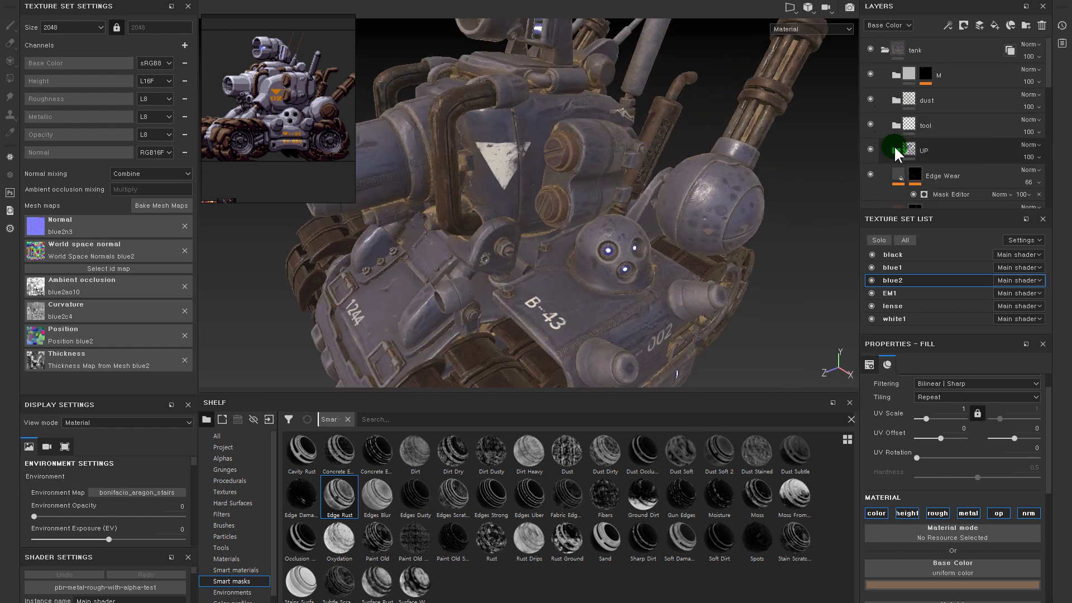
scroll(896, 151, "down", 3)
left_click(896, 117)
left_click_drag(638, 179, 617, 171, "alt")
left_click(869, 112)
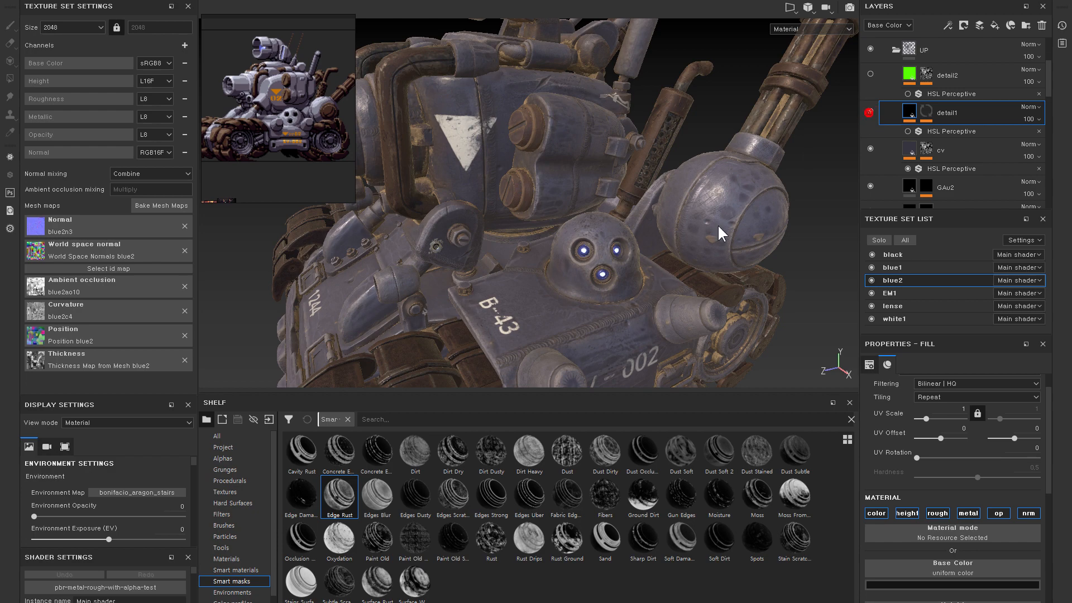
left_click_drag(718, 232, 679, 192, "alt")
right_click_drag(653, 256, 595, 247, "alt")
left_click_drag(523, 235, 607, 246, "alt")
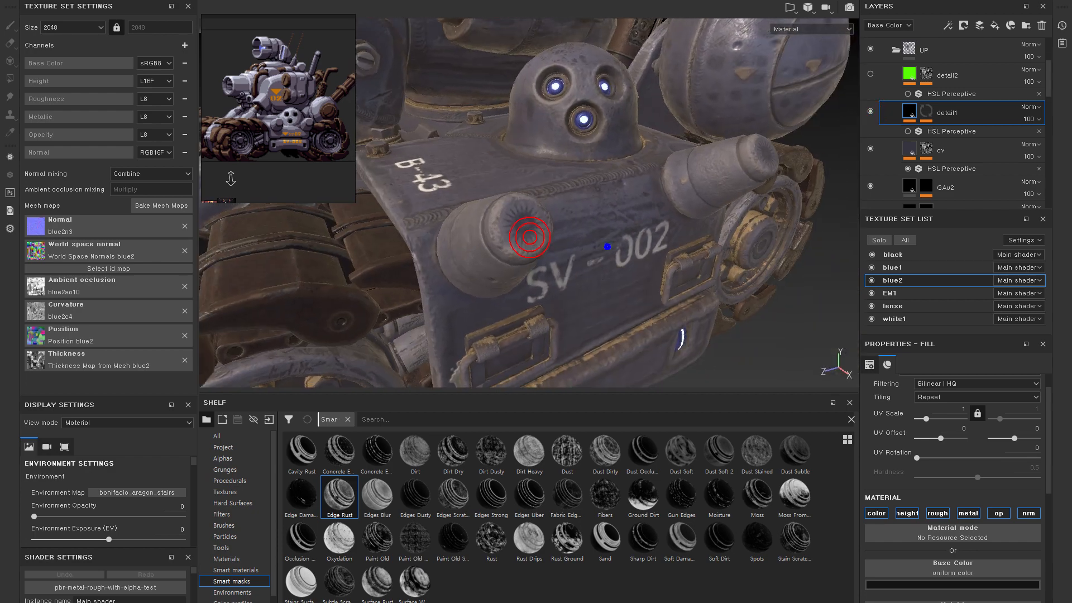
right_click_drag(607, 246, 667, 204, "alt")
left_click_drag(668, 204, 688, 203, "alt")
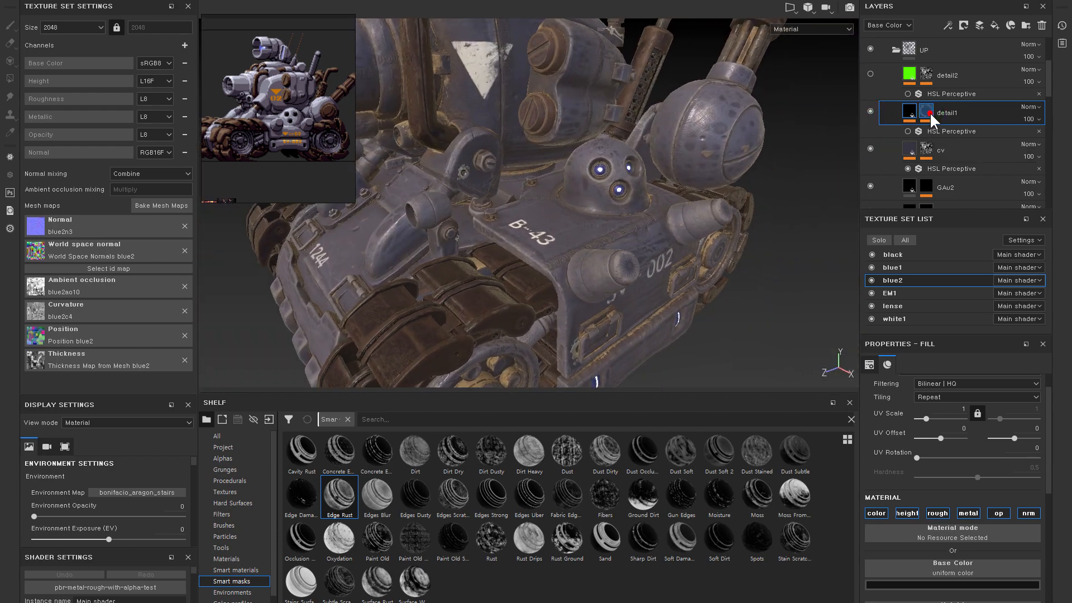
- Display the detail1 layer's mask in the viewport and add a Paint effect to it
left_click(929, 112, "alt")
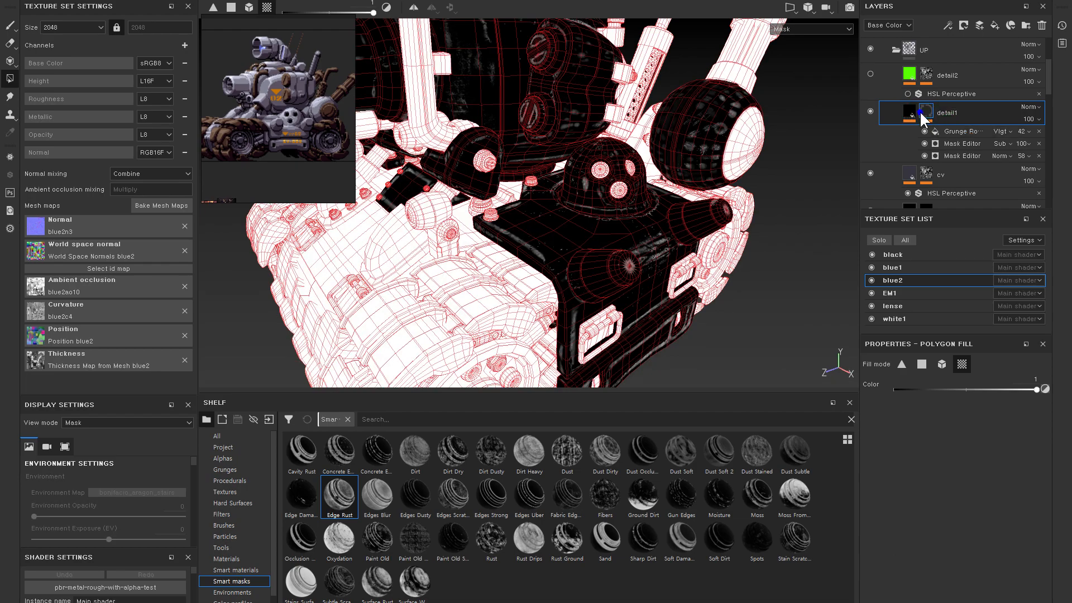
right_click(920, 112)
left_click(949, 324)
left_click_drag(612, 244, 550, 260, "alt")
right_click_drag(609, 275, 729, 353, "alt")
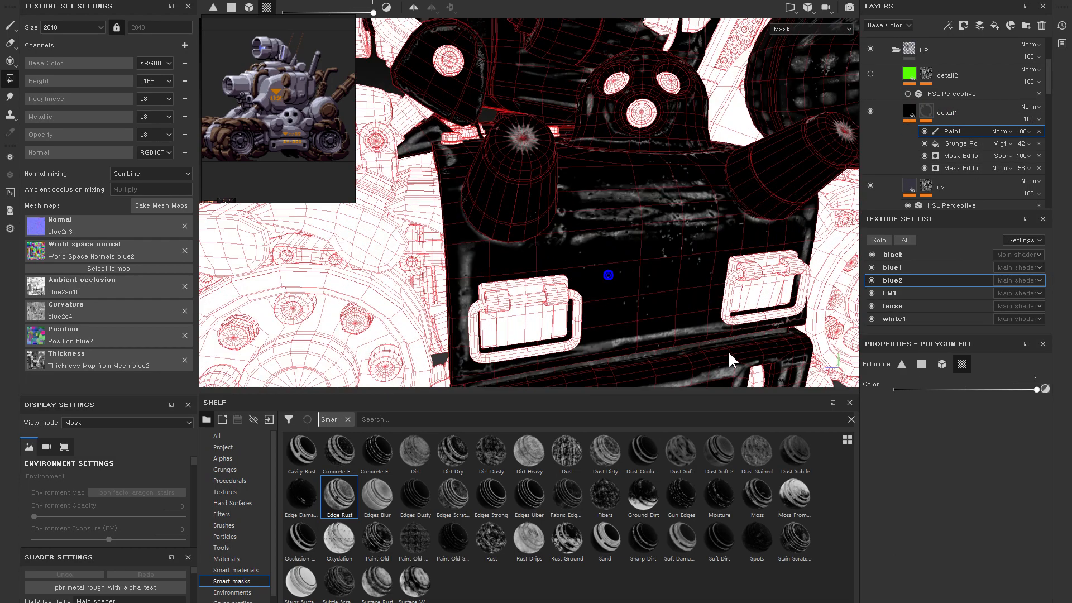
- Brush black onto the streaks on the front hull plate in the detail1 mask at brush size 1.33, and return to the material view
key("1")
left_click_drag(574, 257, 634, 244, "alt")
right_click_drag(567, 235, 586, 235, "ctrl")
key("x")
left_click(564, 229)
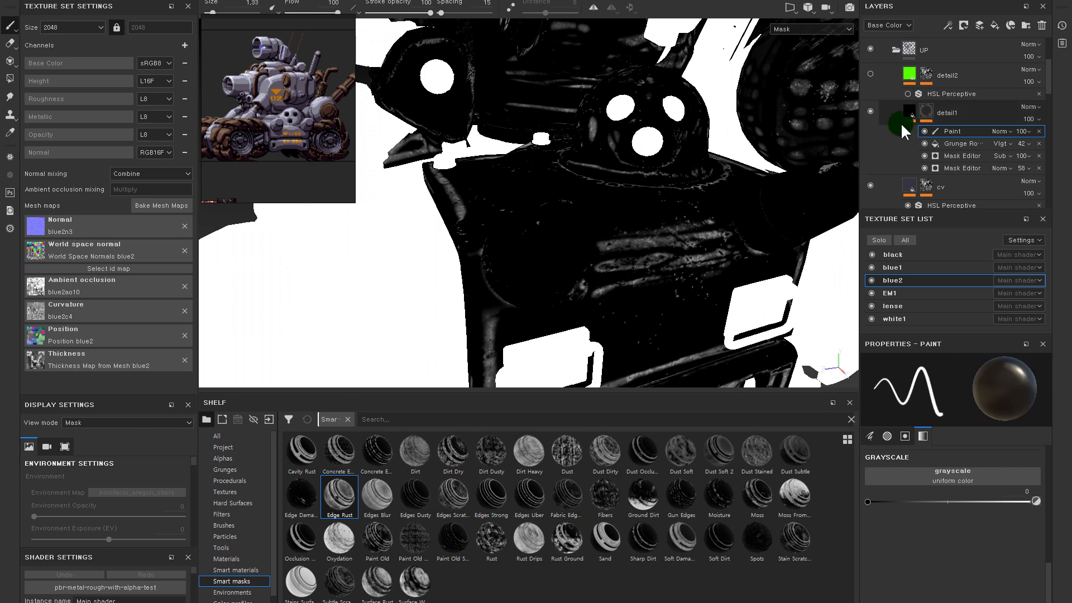
left_click(911, 115)
left_click_drag(698, 170, 719, 184, "alt")
left_click(930, 111)
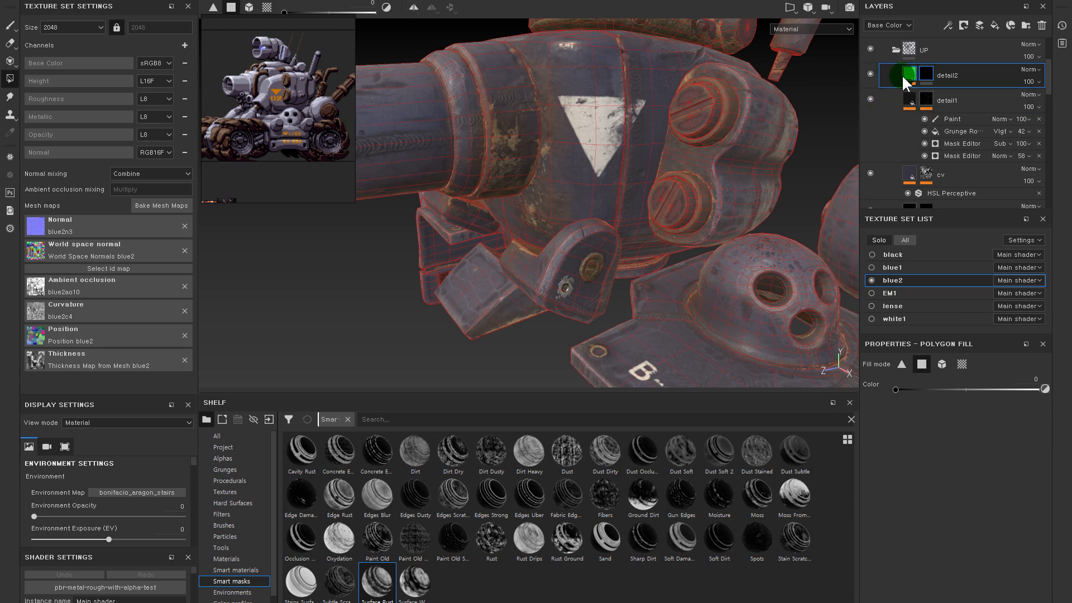
- Apply the Surface Rust smart mask to the detail2 layer and show all texture sets again
left_click_drag(377, 582, 939, 78)
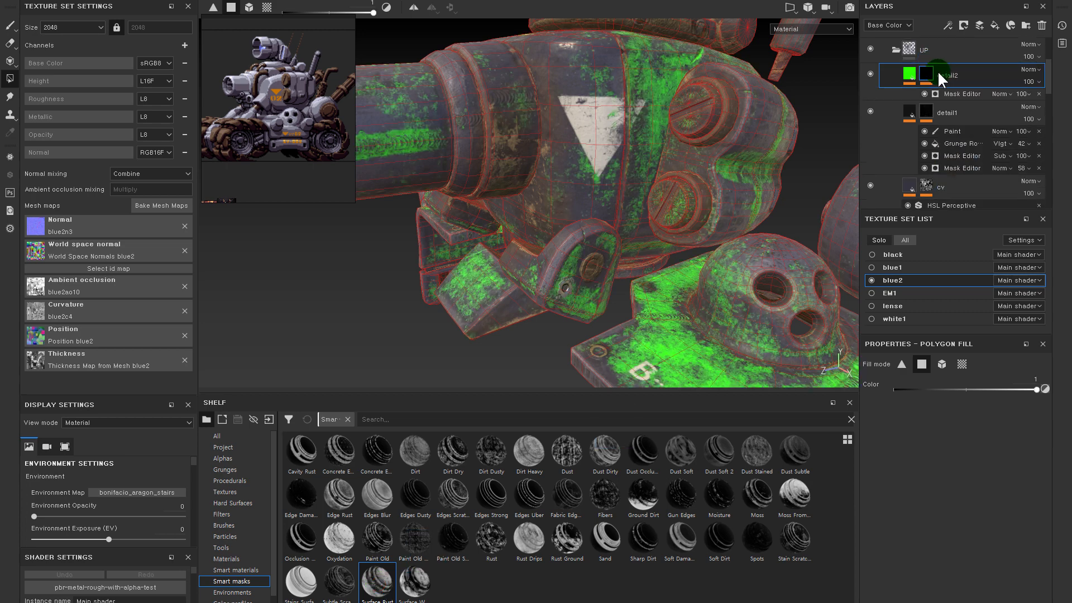
left_click(878, 240)
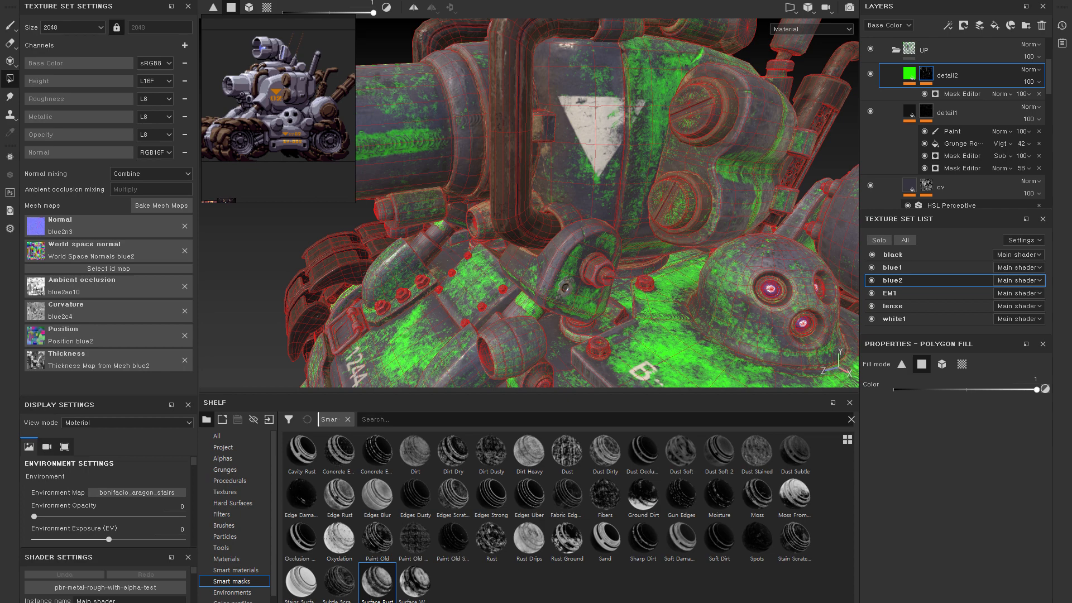
scroll(672, 270, "down", 3)
middle_click_drag(665, 270, 620, 195, "alt")
left_click_drag(620, 195, 630, 227, "alt")
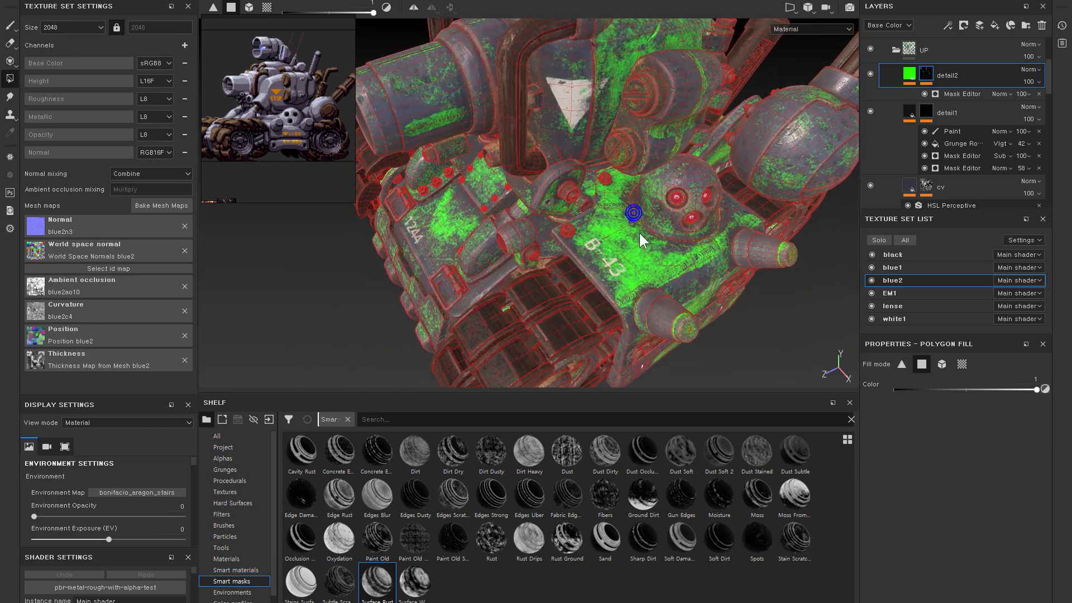
- Set the balance of the Grunge Rust Fine texture in detail2's Mask Editor to 0.01
left_click(928, 96)
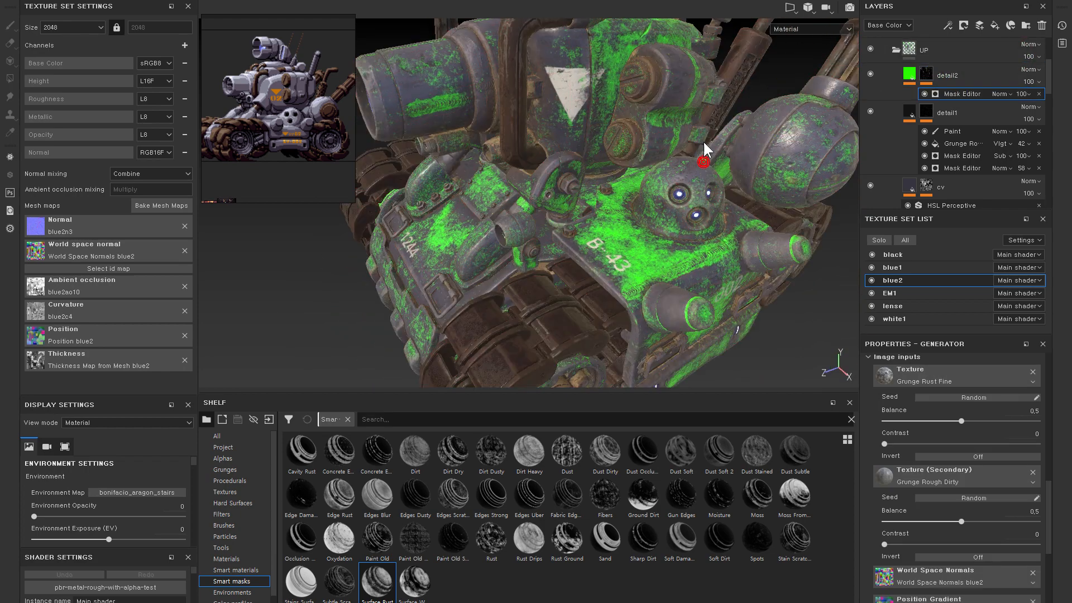
left_click_drag(713, 201, 854, 307, "alt")
left_click_drag(961, 420, 885, 427)
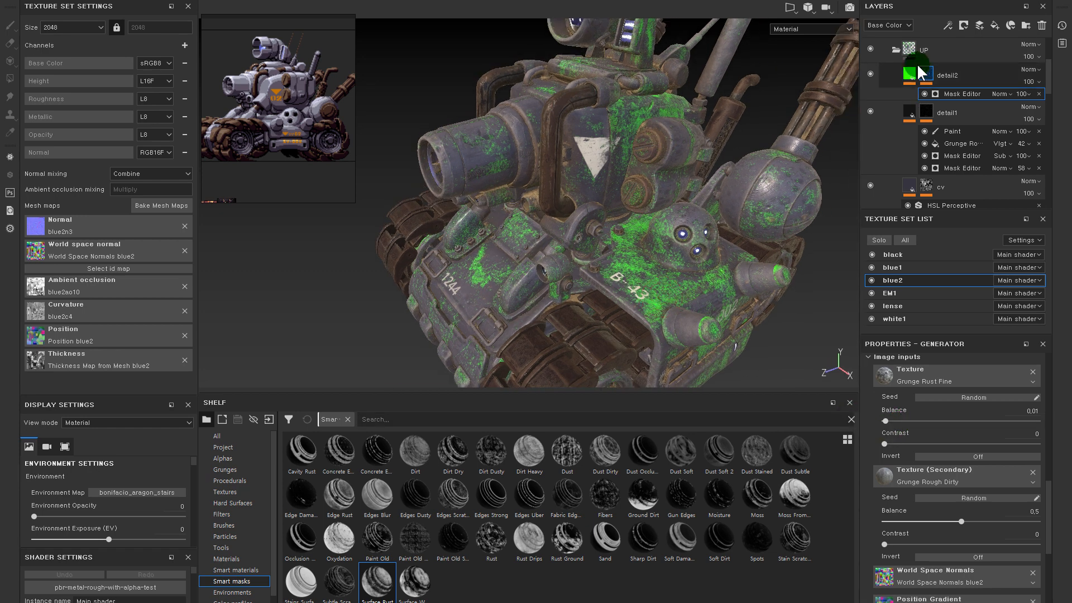
- Change the detail2 layer's base color to a dark navy blue with RGB 0.002, 0.005, 0.042
left_click(908, 73)
left_click(955, 584)
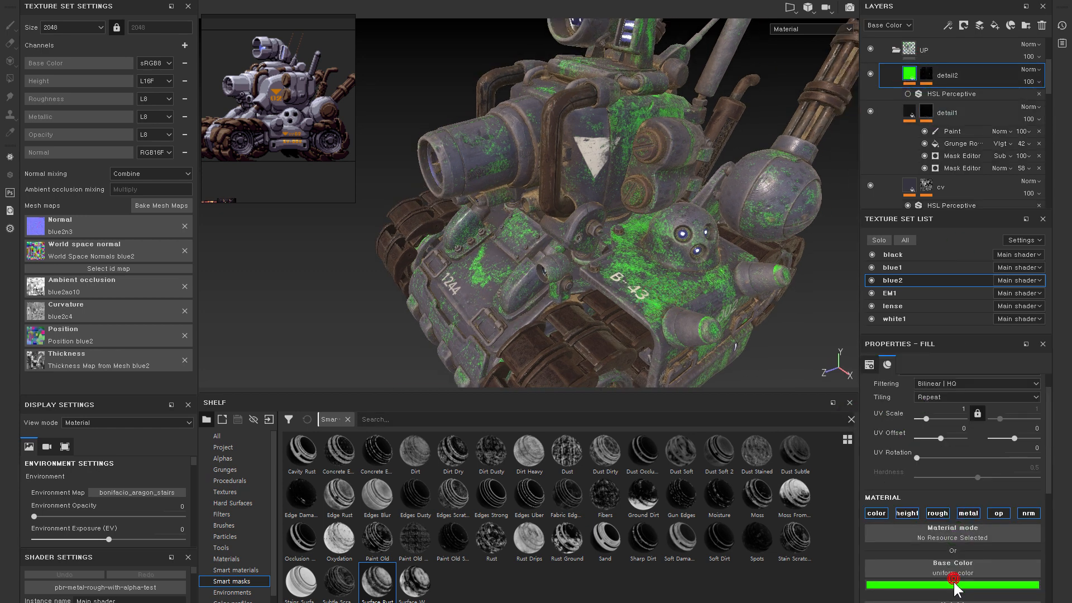
left_click(1012, 500)
left_click_drag(977, 491, 983, 539)
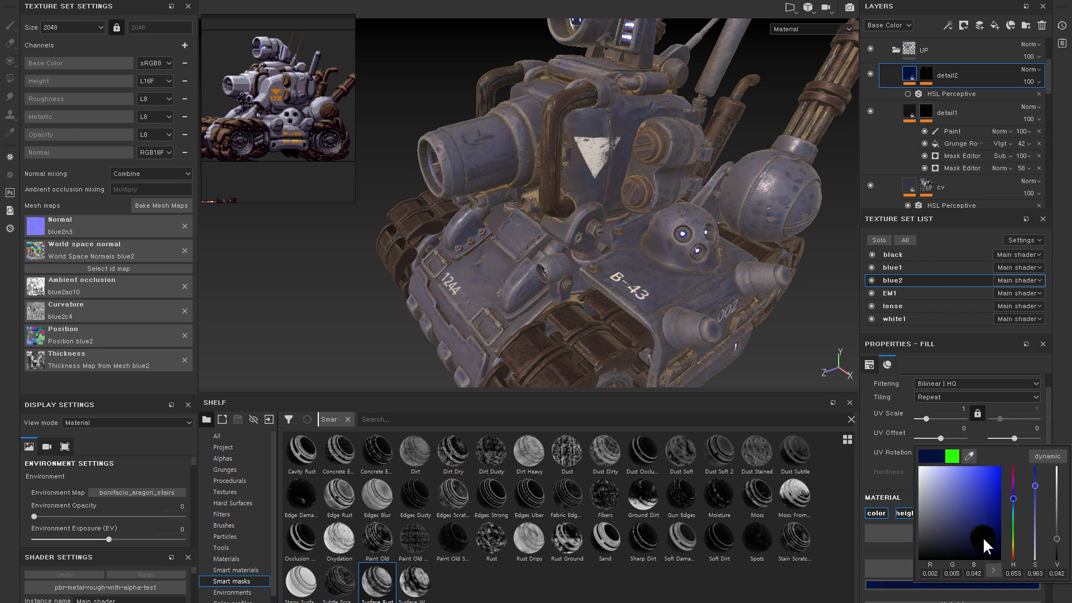
left_click(886, 368)
- Compare the B-43 plate with detail2 hidden and shown, and set its HSL Perceptive filter to hue 0.49, saturation 0.29 and lightness 0.46
right_click_drag(683, 233, 750, 350, "alt")
left_click_drag(751, 351, 712, 283, "alt")
right_click_drag(664, 208, 918, 115, "alt")
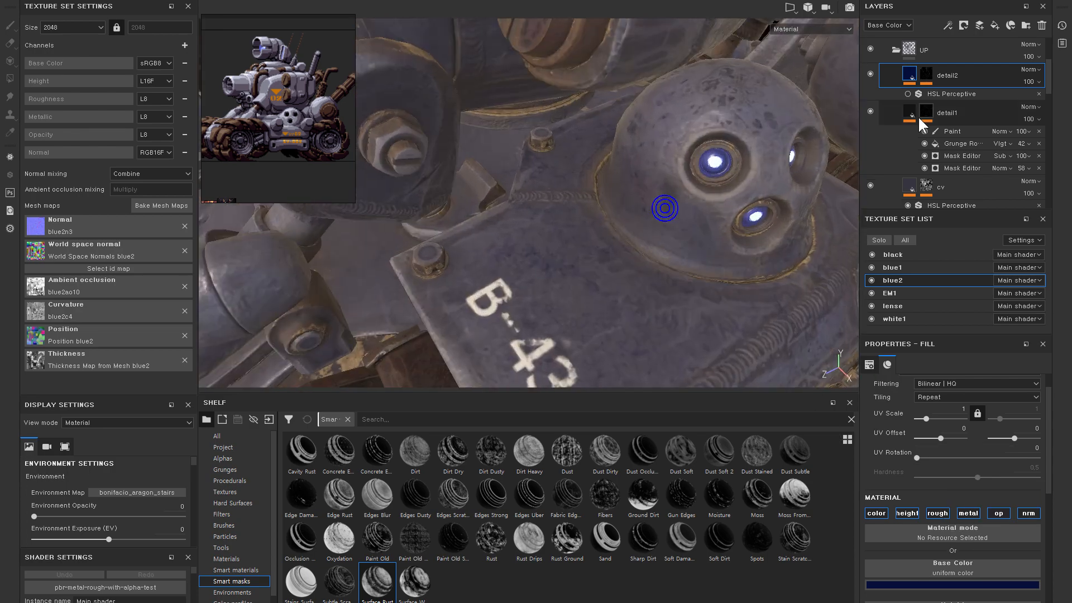
left_click(870, 75)
left_click(870, 75)
left_click(870, 74)
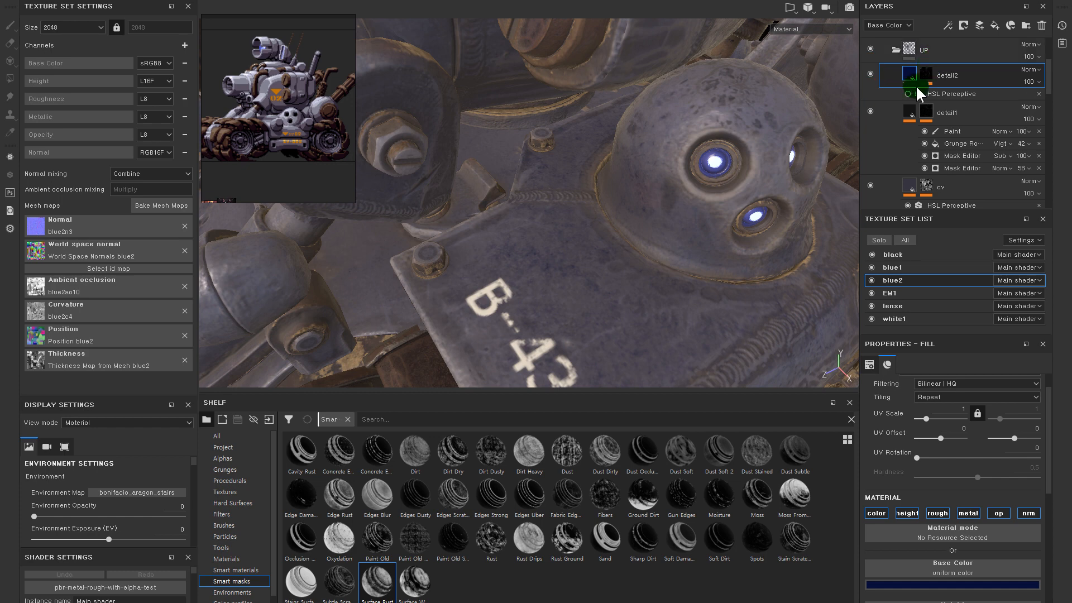
left_click(951, 93)
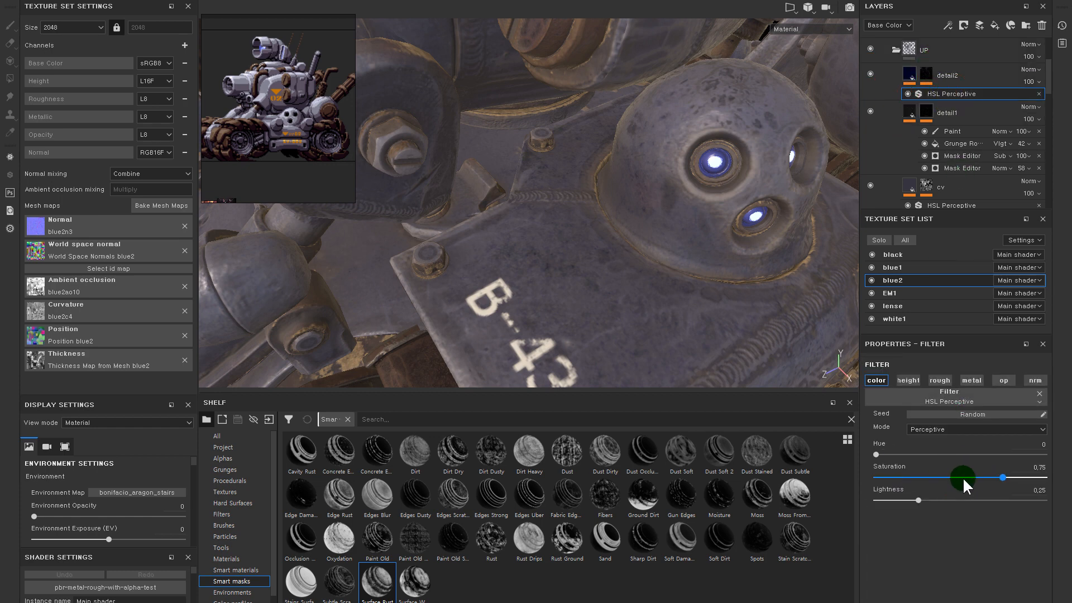
left_click_drag(993, 498, 953, 498)
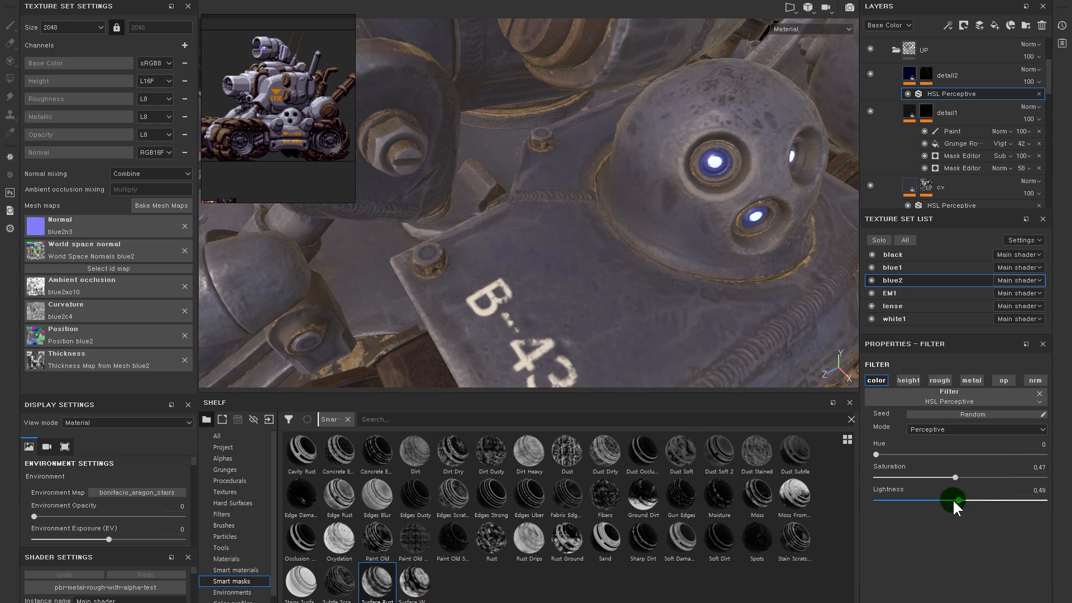
left_click_drag(897, 456, 925, 478)
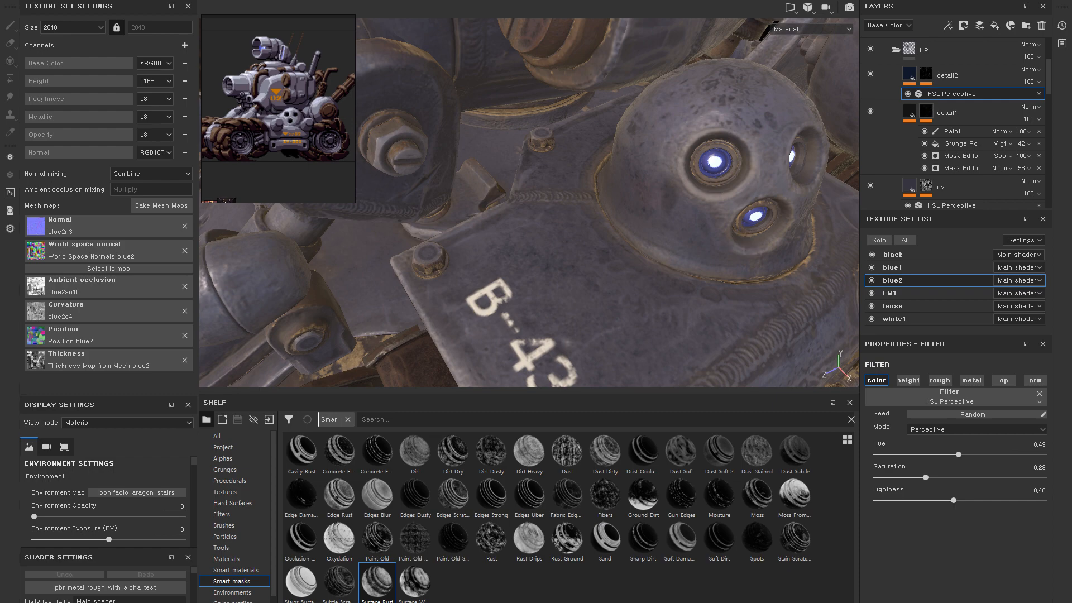
- Check detail2 on the 1244 plate and set the Grunge Rust Fine texture balance in its Mask Editor to 0.42
left_click_drag(614, 252, 742, 170, "alt")
right_click_drag(576, 180, 577, 269, "alt")
middle_click_drag(464, 290, 631, 179, "alt")
right_click_drag(632, 179, 644, 259, "alt")
left_click_drag(643, 257, 730, 174, "alt")
left_click(905, 94)
left_click(903, 93)
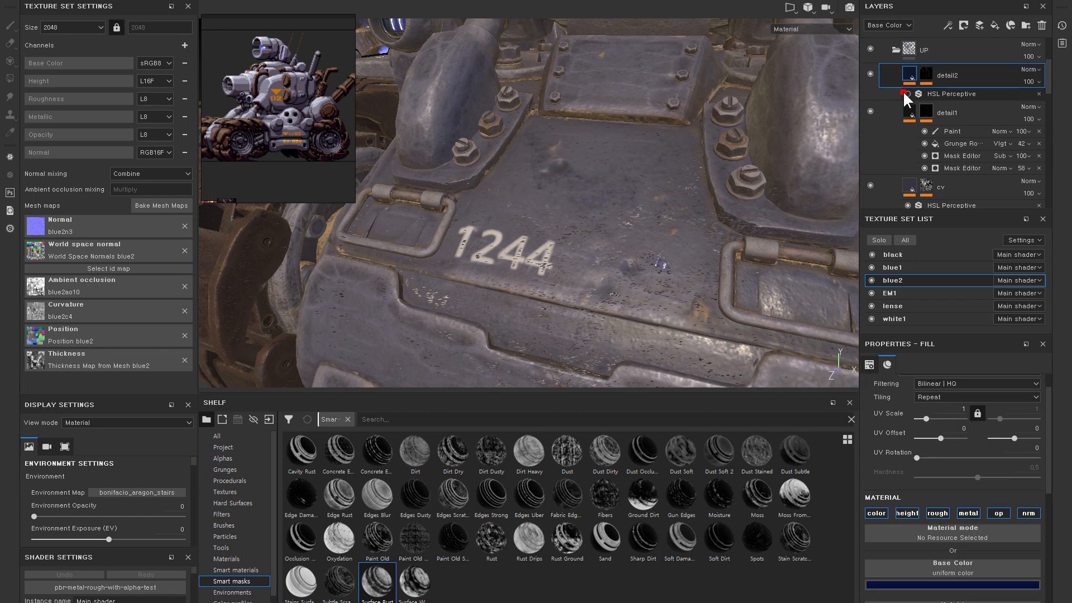
left_click(926, 72)
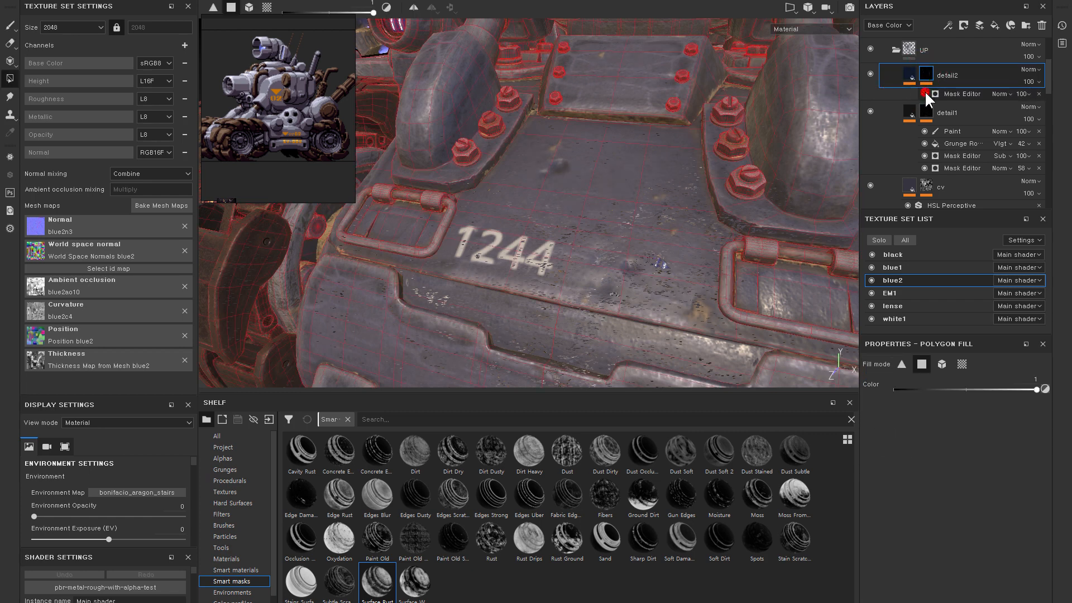
left_click(925, 91)
left_click_drag(896, 419, 948, 418)
- Inspect the detail2 surface texture around the B-43 plate and the front of the hull from several angles
left_click_drag(729, 333, 543, 209, "alt")
middle_click_drag(541, 203, 578, 220, "alt")
left_click_drag(609, 192, 628, 240, "alt")
right_click_drag(628, 240, 641, 273, "alt")
right_click_drag(653, 179, 710, 259, "alt")
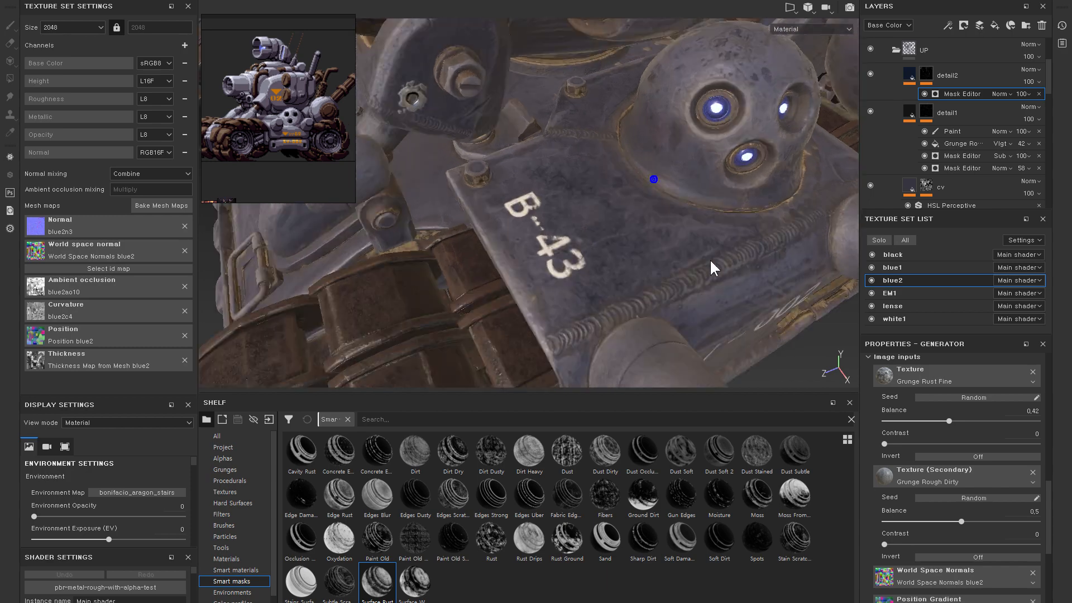
left_click_drag(707, 249, 721, 244, "alt")
left_click(921, 72)
right_click(922, 72)
left_click(924, 73)
left_click(949, 91)
right_click_drag(558, 173, 496, 195, "alt")
left_click_drag(508, 203, 804, 215, "alt")
left_click_drag(713, 239, 505, 223, "alt")
- Add a fill to the detail2 mask and set its blending mode to Multiply
left_click(927, 80)
right_click(928, 80)
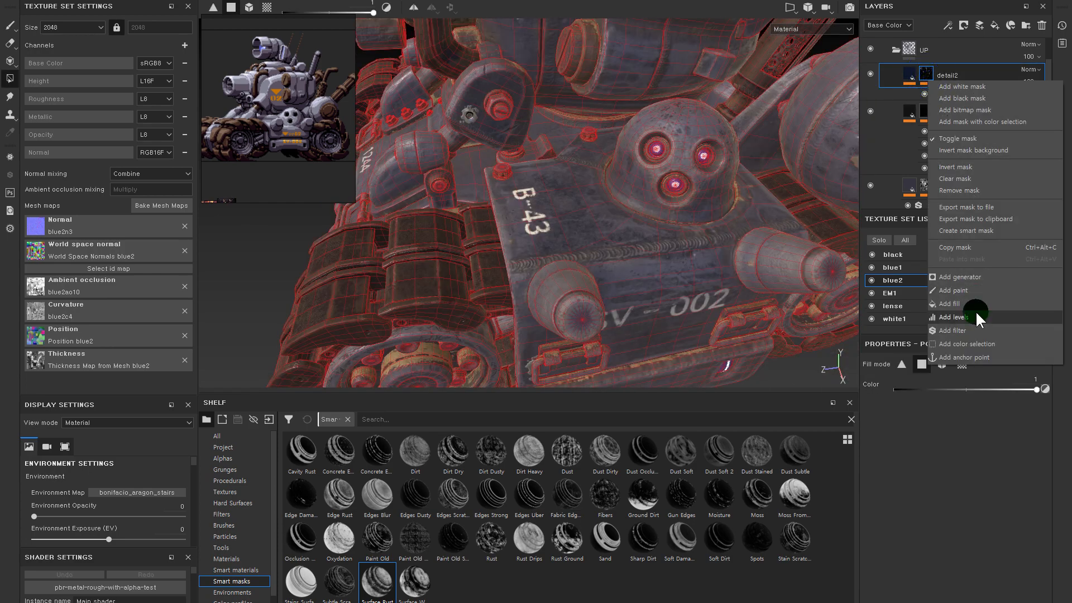
left_click(974, 305)
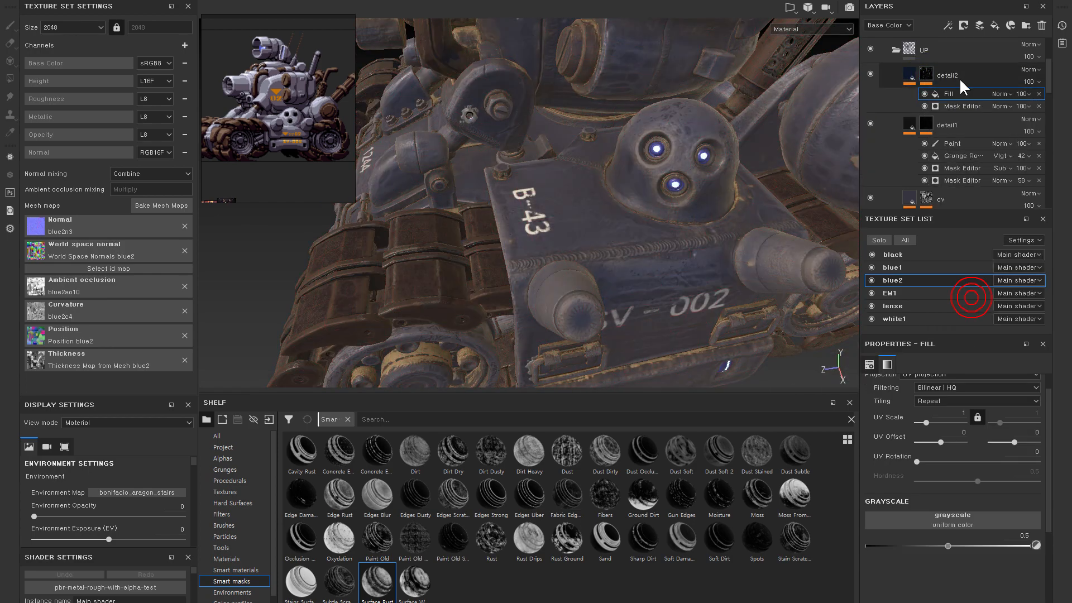
left_click(999, 93)
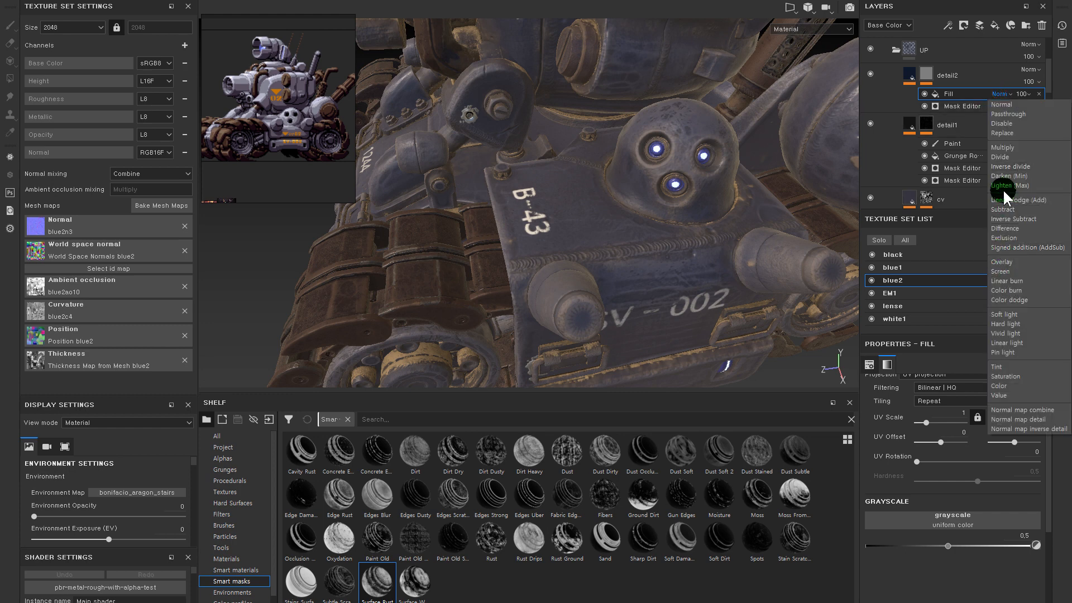
left_click(1003, 148)
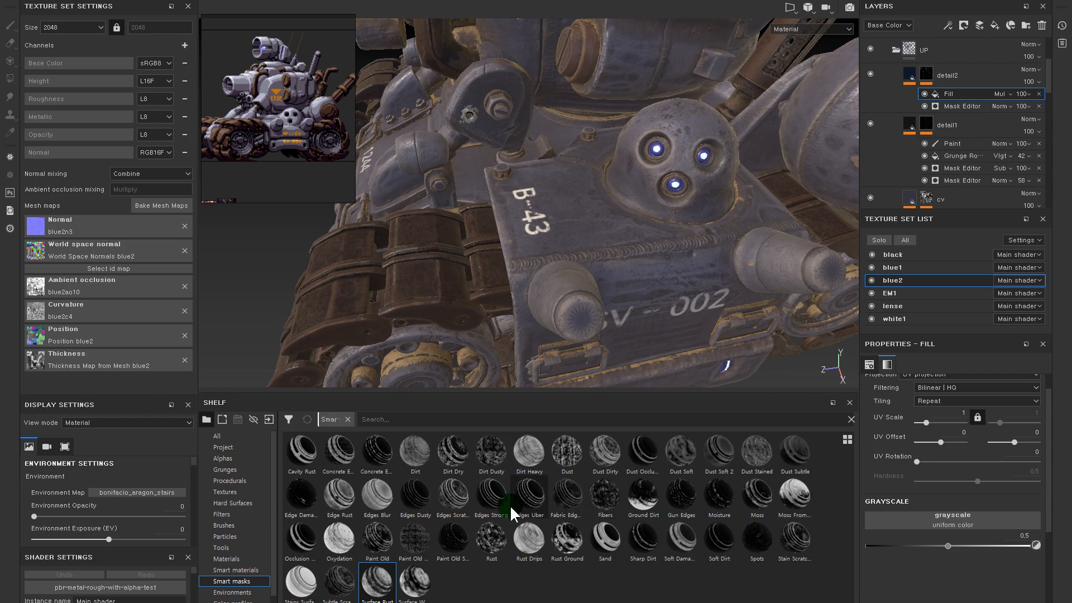
- Assign the Grunge Charcoal texture to the grayscale of the detail2 mask's fill
left_click(240, 546)
left_click(237, 492)
left_click(241, 481)
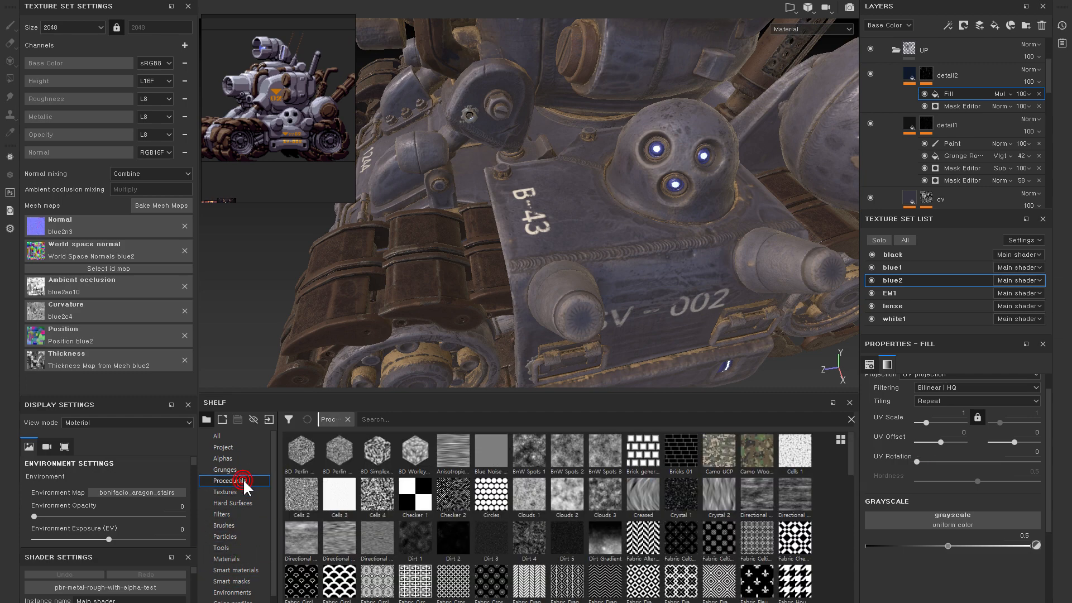
left_click(246, 469)
left_click_drag(335, 461, 956, 521)
left_click_drag(572, 213, 583, 210, "alt")
right_click_drag(589, 216, 614, 217, "alt")
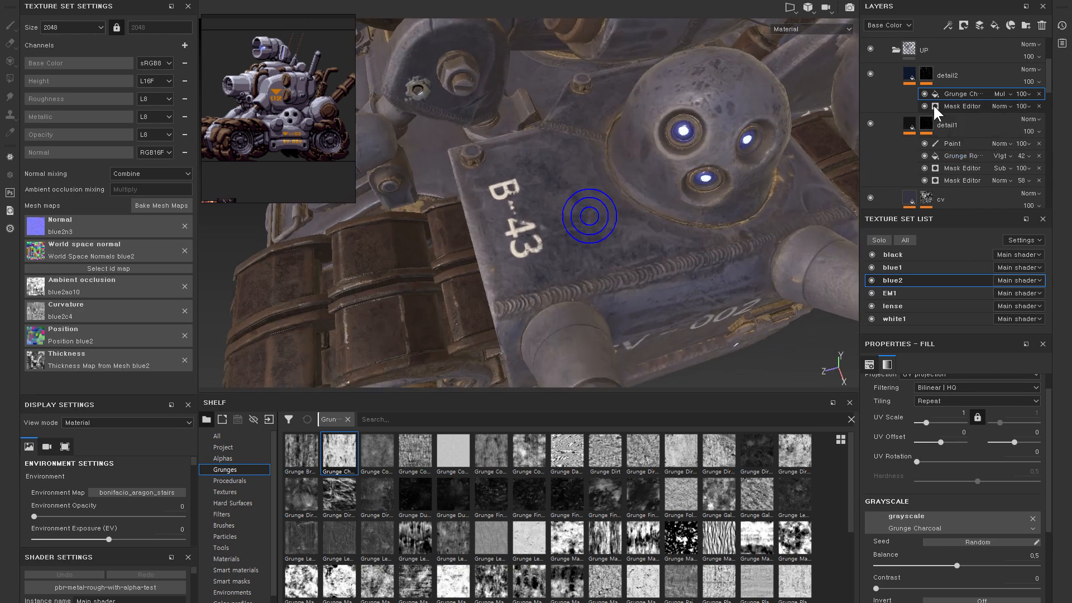
- Display the detail2 mask, compare it with and without the Grunge Charcoal fill, and lower that fill's balance
left_click(928, 75)
left_click(927, 73, "alt")
left_click(952, 92)
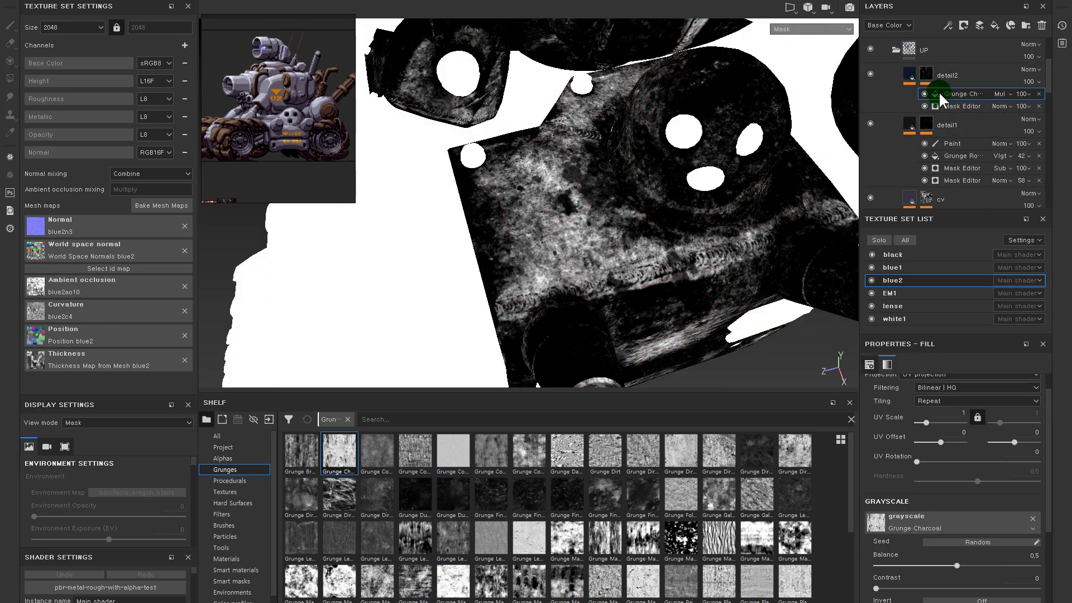
left_click(924, 93)
left_click(924, 94)
left_click_drag(956, 564, 889, 567)
- Return to the material view, compare the hull with detail2 hidden and shown, and set the layer's opacity to 60
left_click(908, 80)
left_click_drag(631, 184, 757, 199, "alt")
right_click_drag(758, 199, 695, 196, "alt")
left_click_drag(695, 197, 800, 184, "alt")
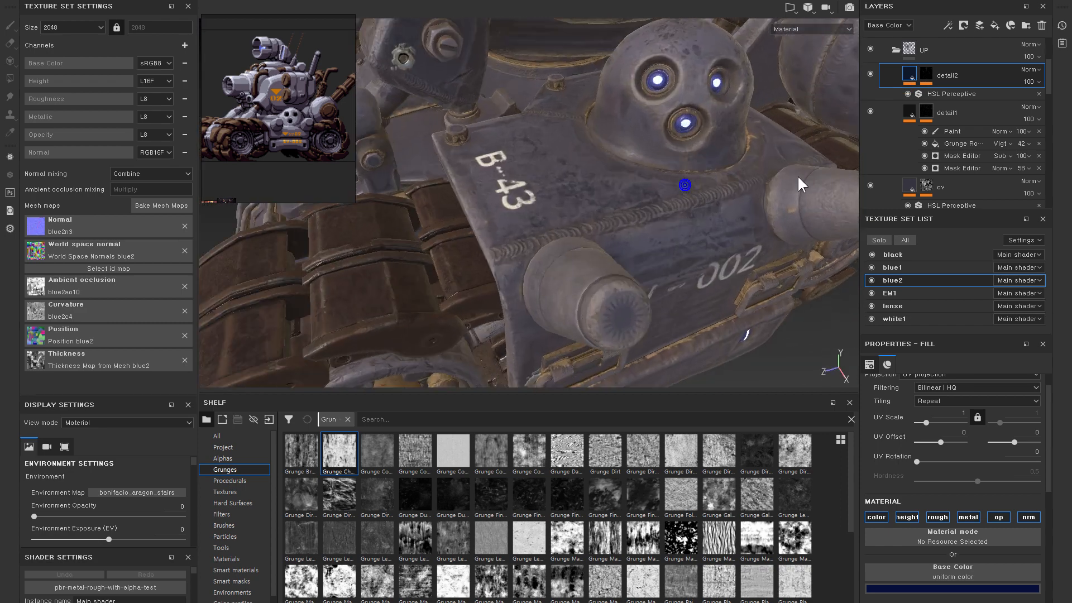
left_click(871, 74)
left_click(871, 73)
left_click(871, 73)
left_click(870, 73)
left_click(1024, 82)
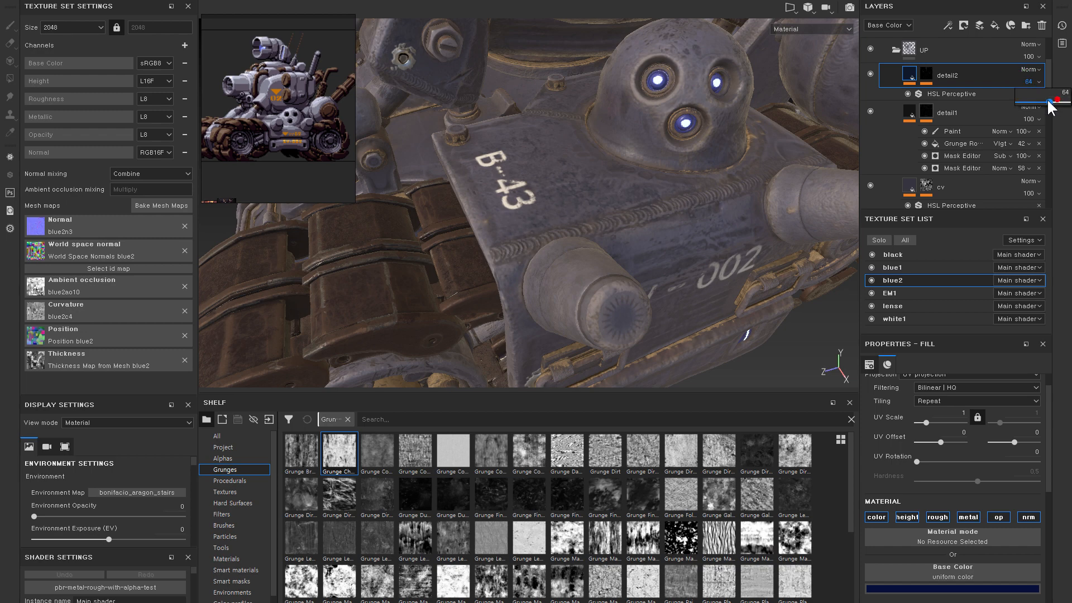
- Inspect the tank's weathered surface from several angles, from the whole model to the turret and hull up close
right_click_drag(699, 174, 720, 146, "alt")
middle_click_drag(721, 146, 740, 268, "alt")
left_click_drag(740, 268, 705, 140, "alt")
right_click_drag(705, 140, 705, 141, "alt")
left_click_drag(705, 141, 745, 127, "alt")
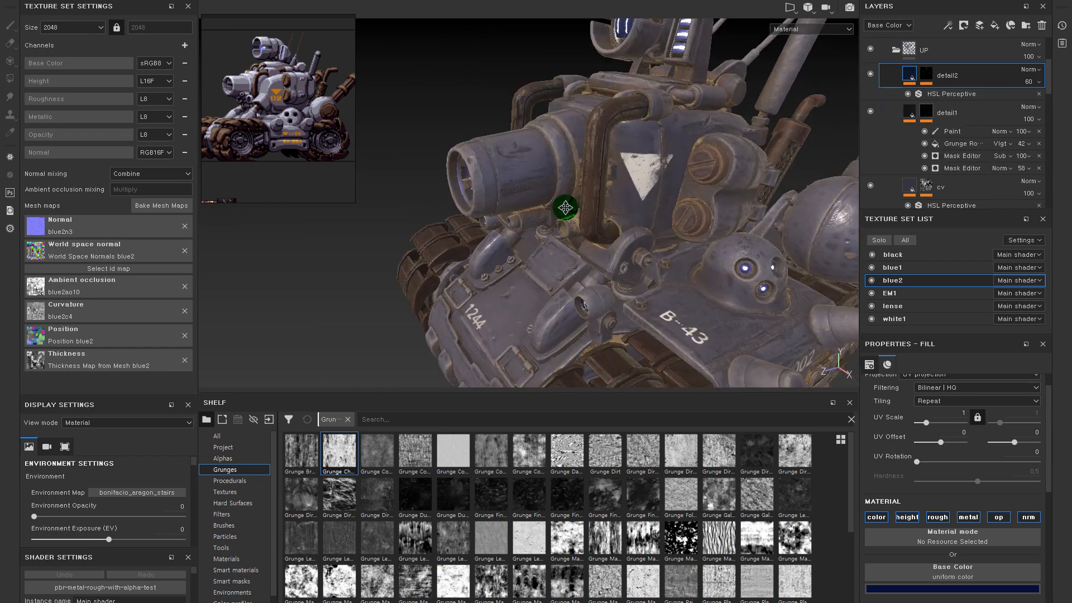
middle_click_drag(569, 218, 581, 102, "alt")
right_click_drag(581, 103, 559, 216, "alt")
left_click_drag(527, 216, 579, 246, "alt")
middle_click_drag(580, 246, 620, 94, "alt")
right_click_drag(620, 95, 614, 176, "alt")
left_click_drag(621, 178, 618, 201, "alt")
right_click_drag(618, 202, 694, 212, "shift")
left_click_drag(695, 213, 552, 129, "alt")
middle_click_drag(553, 129, 580, 220, "alt")
right_click_drag(614, 126, 527, 125, "shift")
left_click_drag(522, 119, 548, 95, "alt")
right_click_drag(548, 96, 596, 132, "alt")
middle_click_drag(534, 124, 544, 149, "alt")
mouse_move(537, 123)
right_mouse_down("alt")
mouse_move(564, 148)
mouse_move(637, 155)
right_mouse_up("alt")
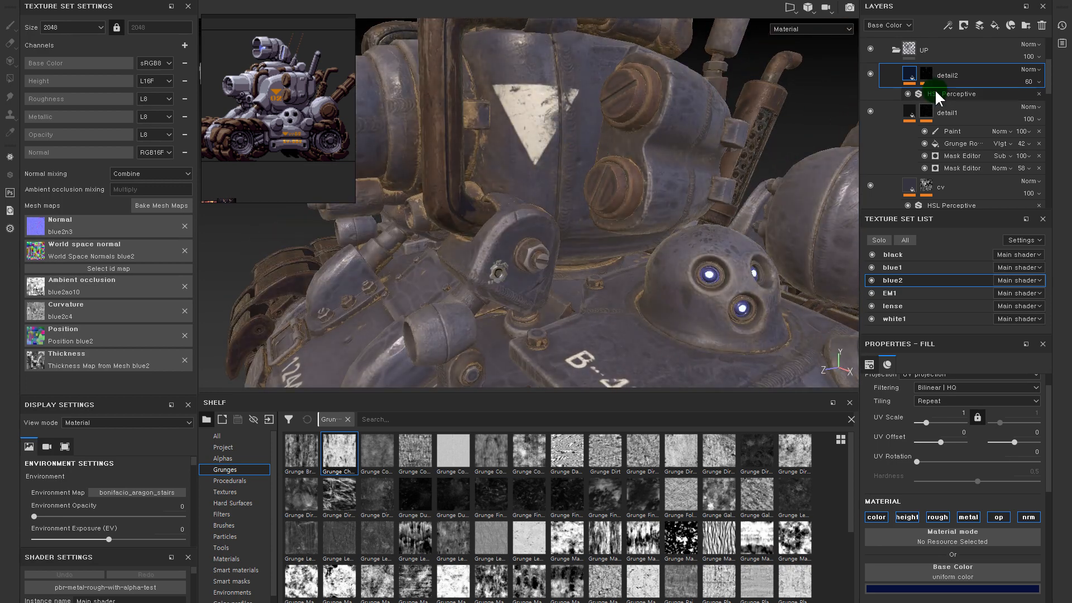
- Collapse the UP folder, then show the orange fill layer in the M folder, comparing the painted markings with it hidden and shown
left_click(897, 51)
scroll(903, 59, "up", 3)
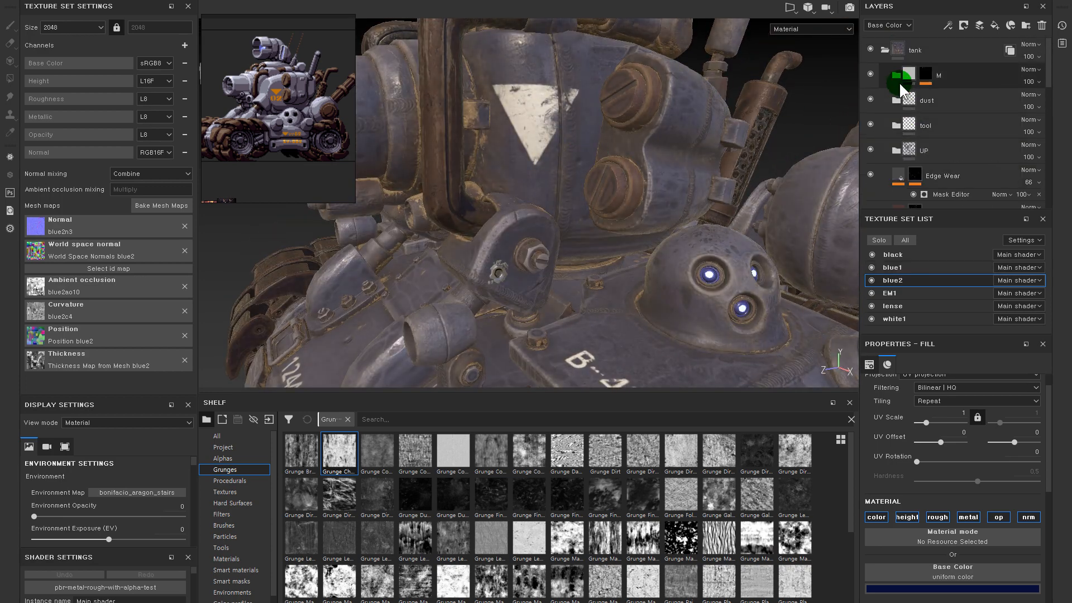
left_click(869, 75)
left_click(897, 75)
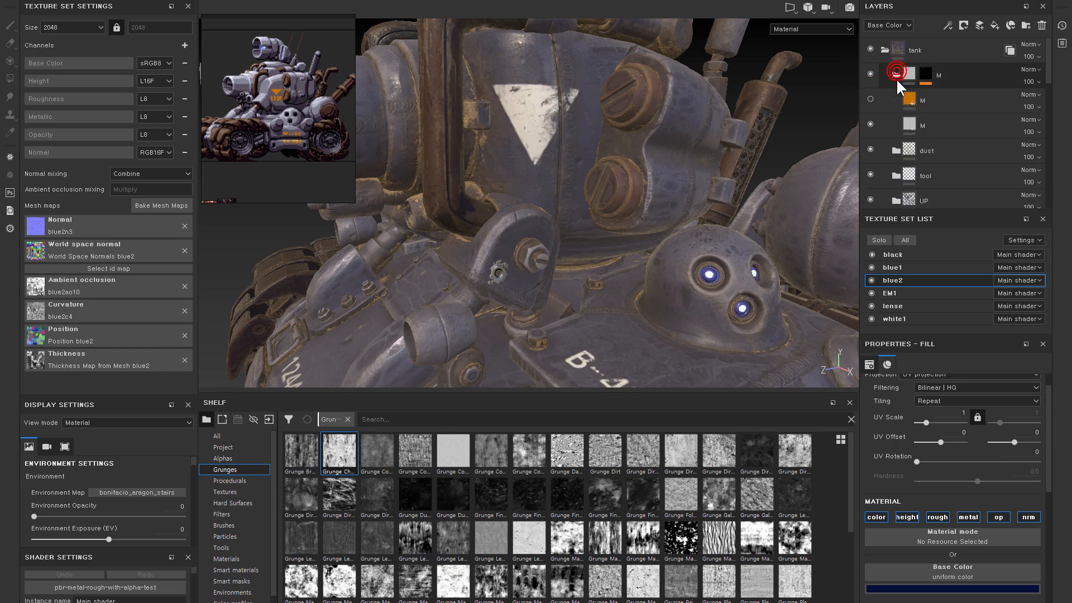
left_click(870, 99)
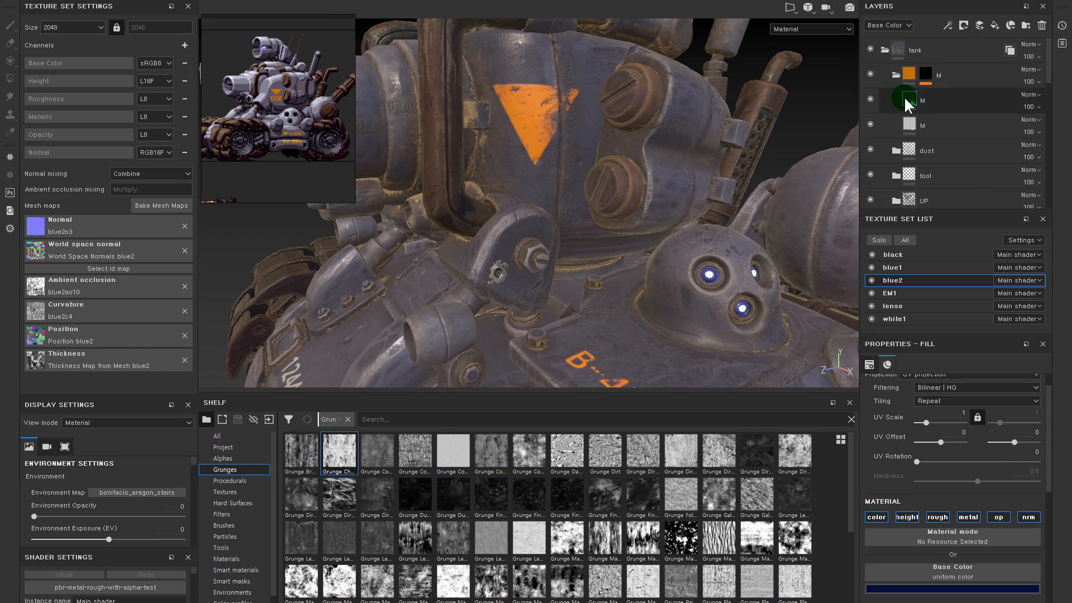
left_click(905, 100)
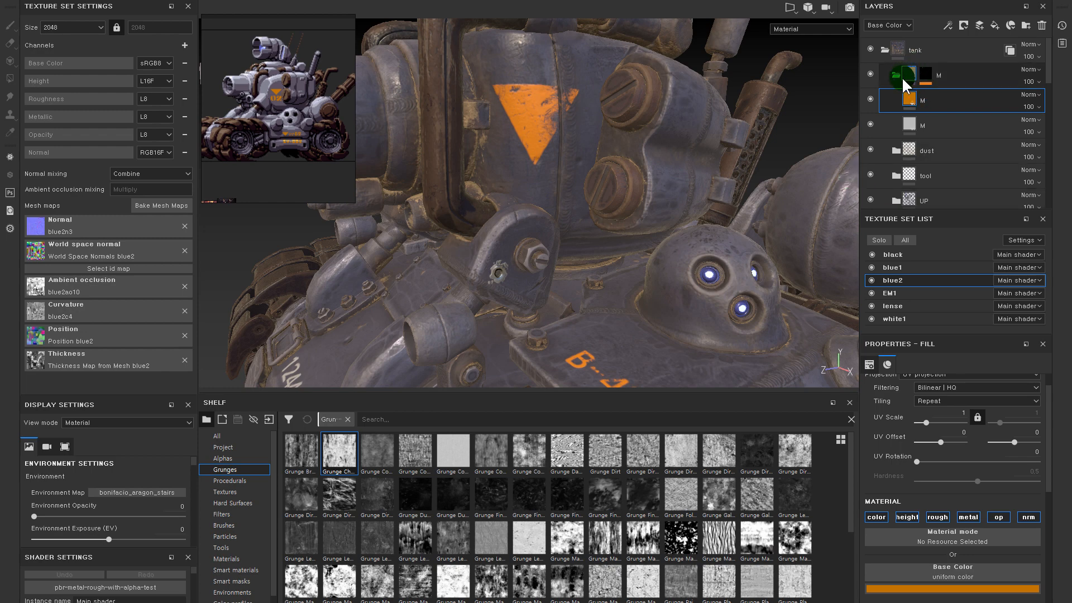
left_click(871, 98)
left_click(871, 99)
left_click(871, 98)
left_click(871, 98)
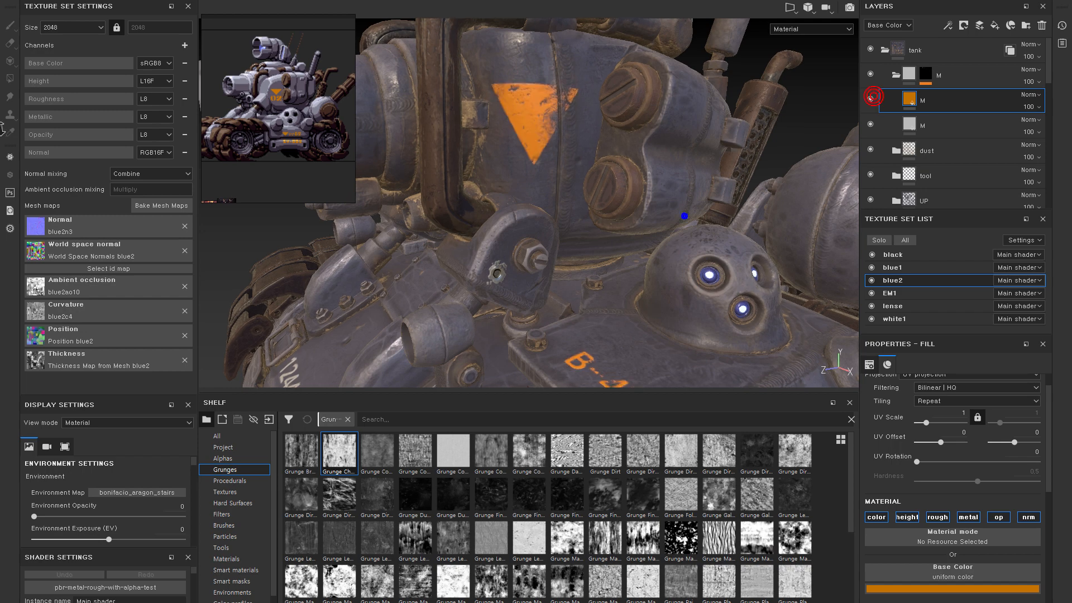
- Hide the upper orange fill in the M folder and recolor the lower M fill layer's base color to a darkened orange
right_click_drag(682, 215, 640, 173, "alt")
middle_click_drag(691, 215, 660, 199, "alt")
left_click_drag(660, 199, 612, 172, "alt")
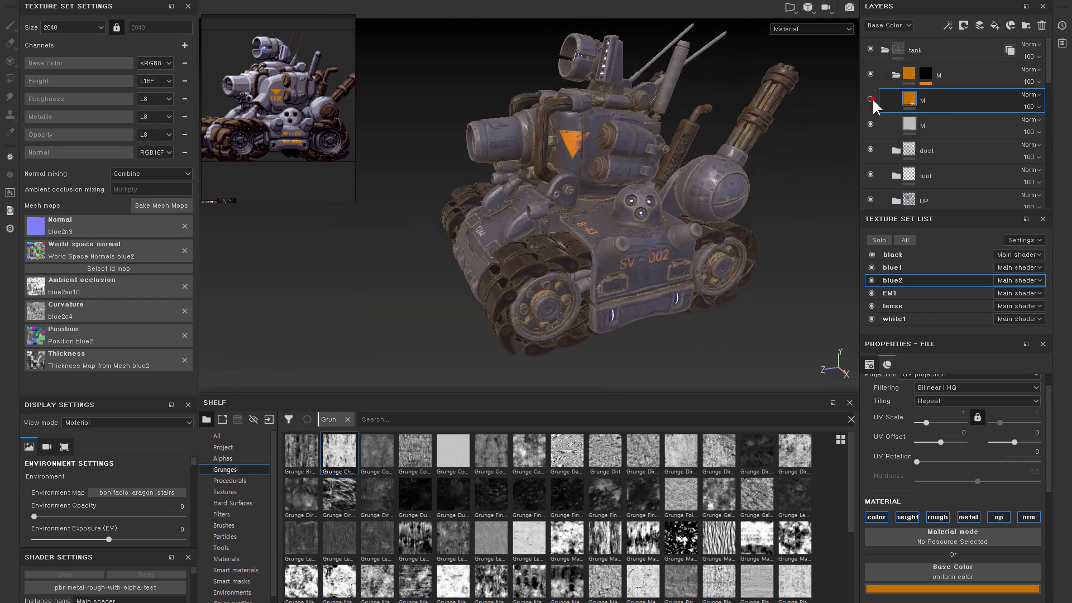
left_click(918, 116)
left_click(966, 586)
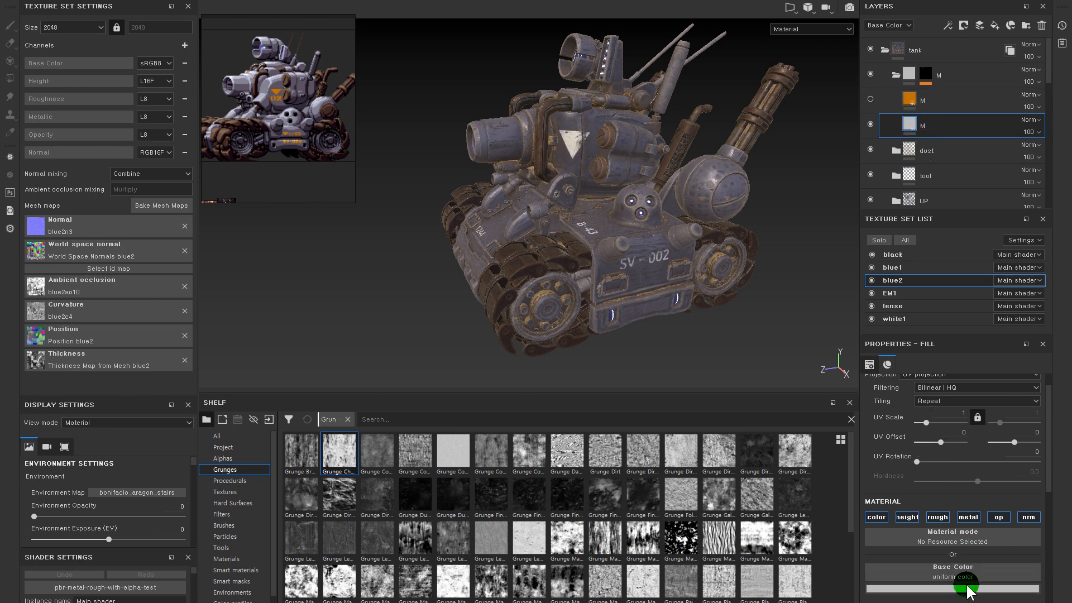
left_click_drag(1014, 545, 1016, 556)
left_click_drag(988, 500, 1026, 409)
left_click(645, 256)
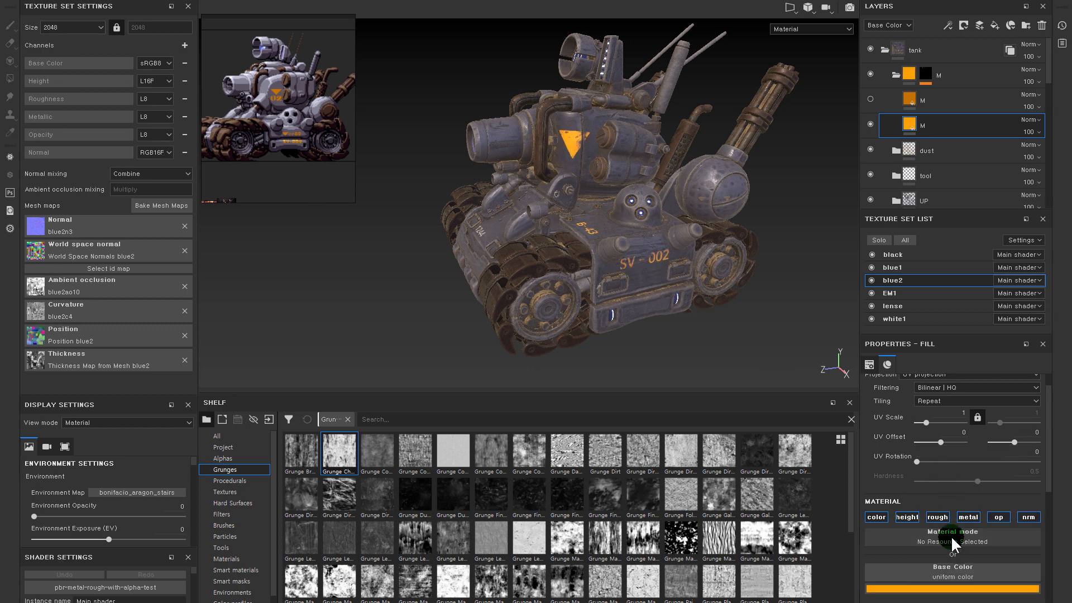
left_click(957, 591)
left_click_drag(994, 482, 985, 496)
- Inspect the recolored orange markings on the hull and turret from several angles
right_click_drag(618, 208, 658, 231, "alt")
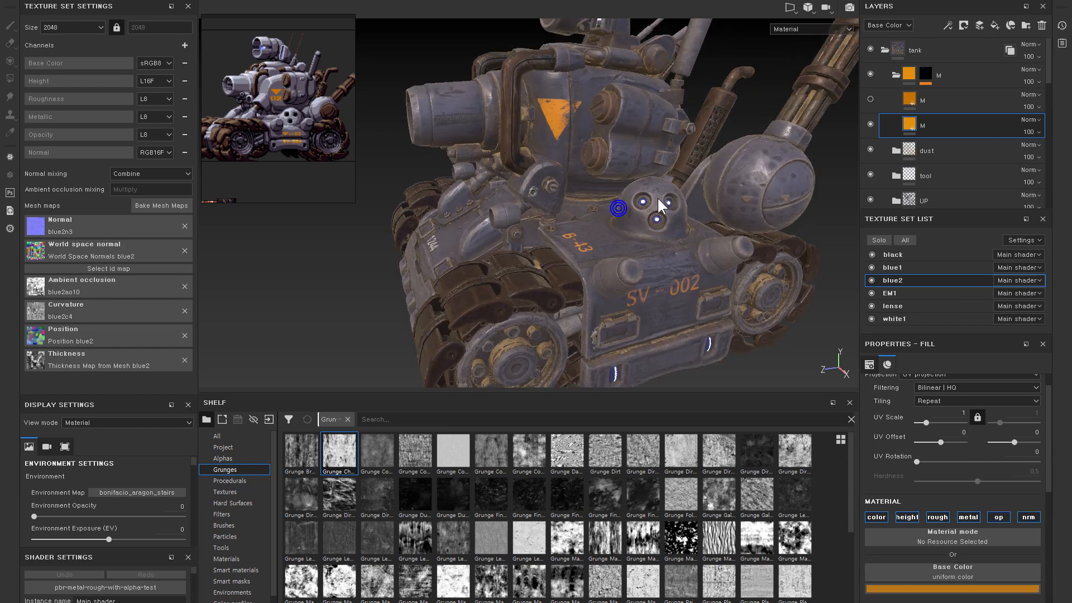
right_click_drag(728, 216, 658, 198, "alt")
left_click_drag(657, 198, 670, 215, "alt")
left_click_drag(421, 108, 444, 72, "alt")
right_click_drag(503, 63, 543, 92, "alt")
middle_click_drag(703, 116, 708, 133, "alt")
right_click_drag(669, 95, 693, 118, "alt")
left_click_drag(692, 118, 778, 123, "alt")
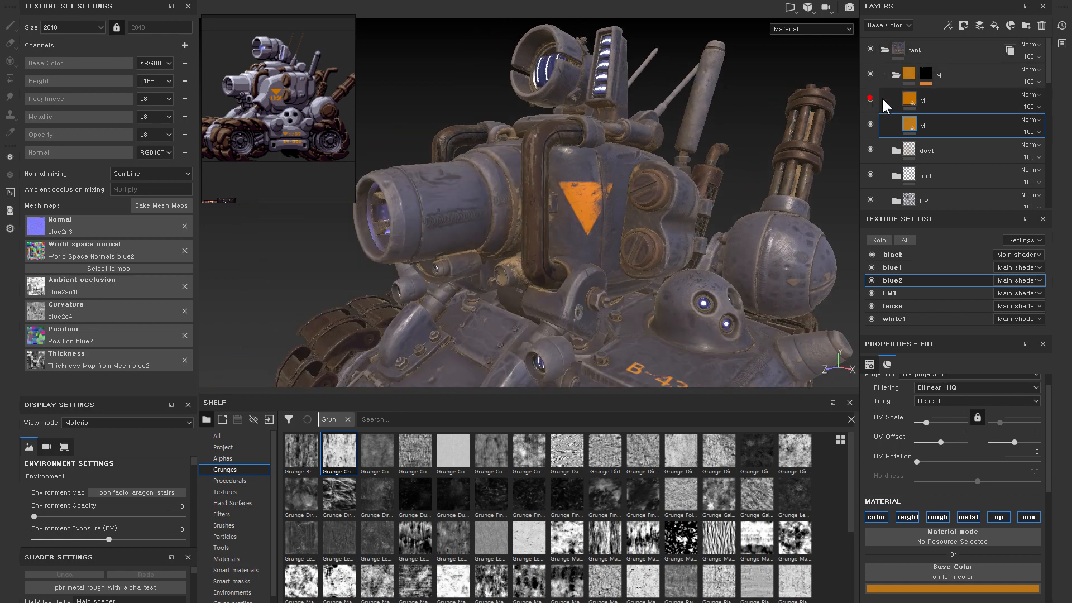
- Show the upper M fill layer and set its base color to a neutral grey of 0.338
left_click(910, 98)
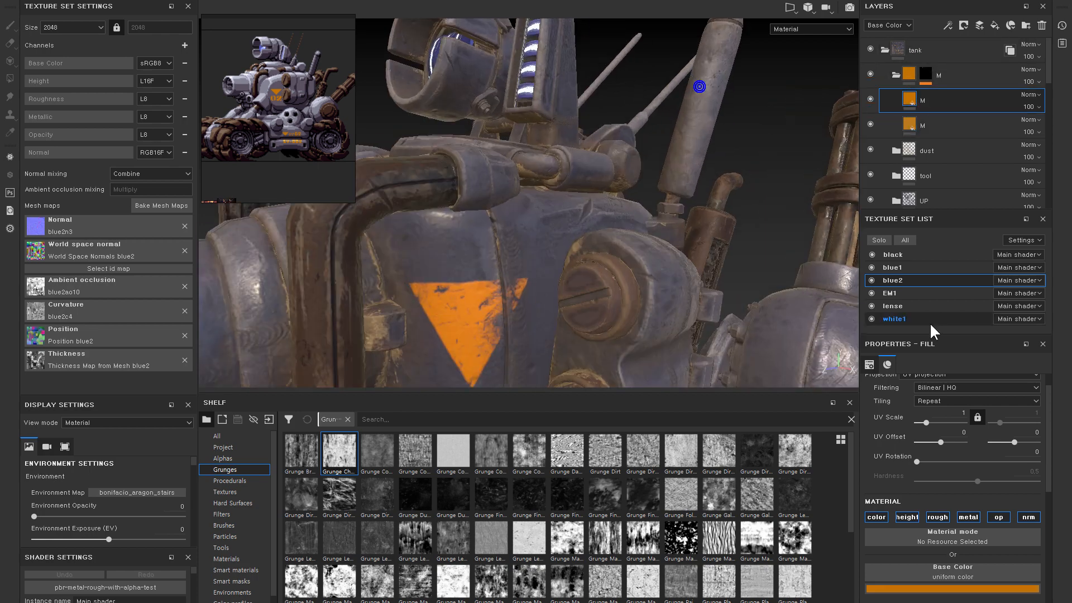
left_click(956, 587)
left_click_drag(948, 529, 880, 502)
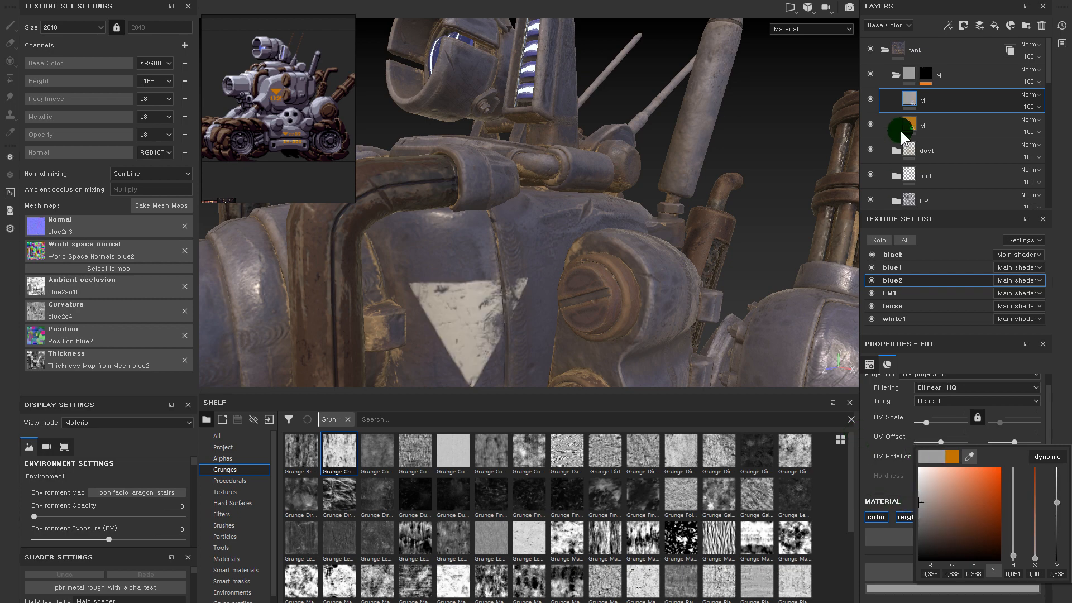
- Add a black mask to the grey M fill layer and add a paint effect to that mask
left_click(913, 99)
right_click(913, 100)
left_click(935, 116)
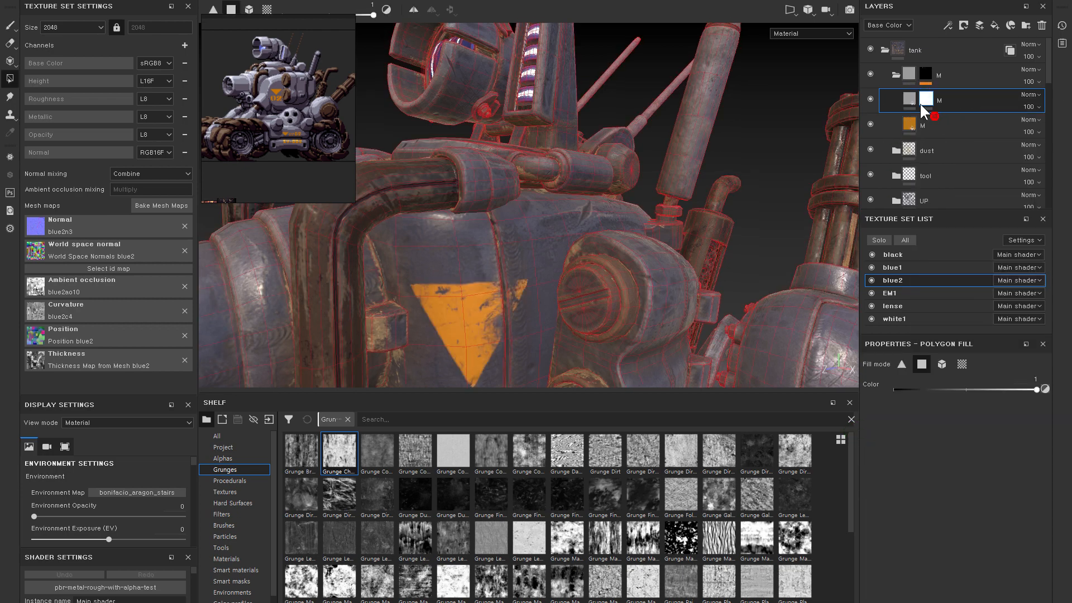
right_click(923, 100)
left_click(956, 308)
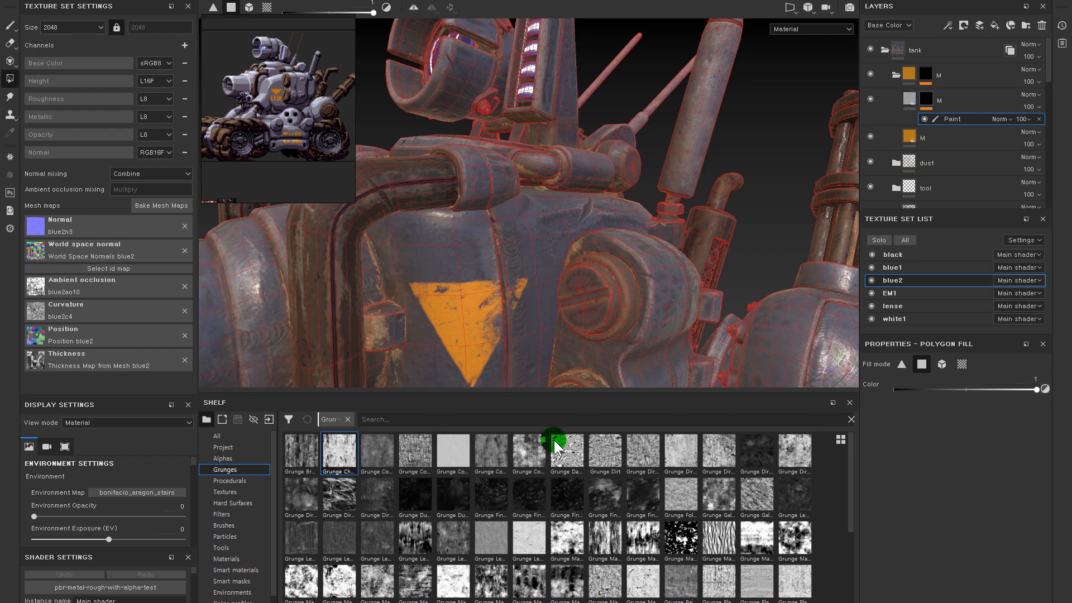
- Frame the turret triangle in side-by-side 3D and 2D views and choose the Basic Hard brush for painting
left_click_drag(477, 296, 502, 176, "alt")
key("F1")
middle_click_drag(747, 224, 706, 186, "alt")
middle_click_drag(706, 127, 737, 134, "alt")
left_click_drag(419, 158, 406, 187, "alt")
left_click_drag(458, 149, 420, 141, "alt")
key("1")
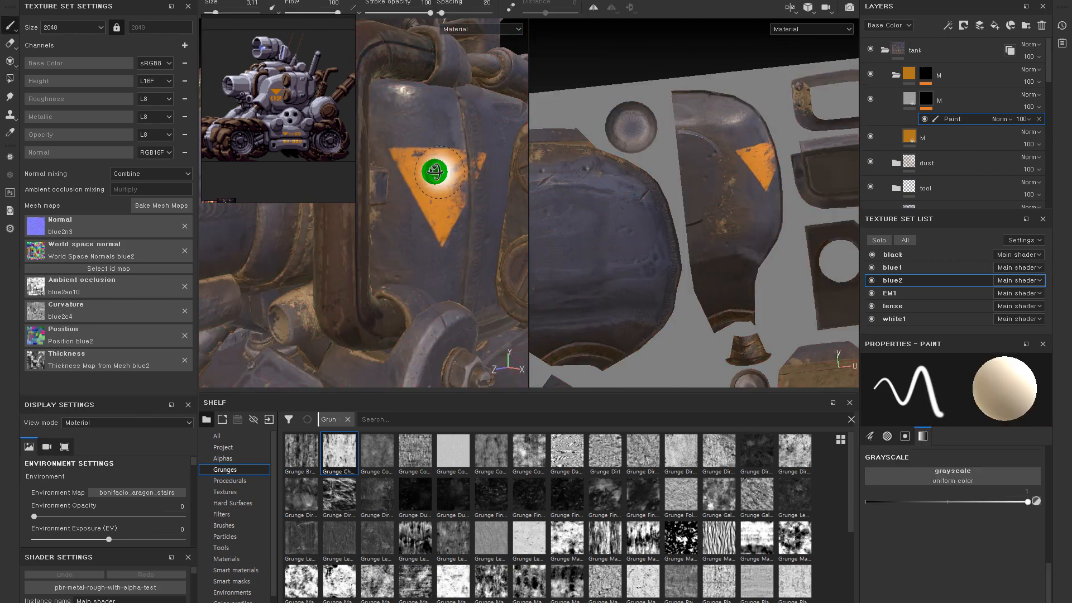
left_click(230, 526)
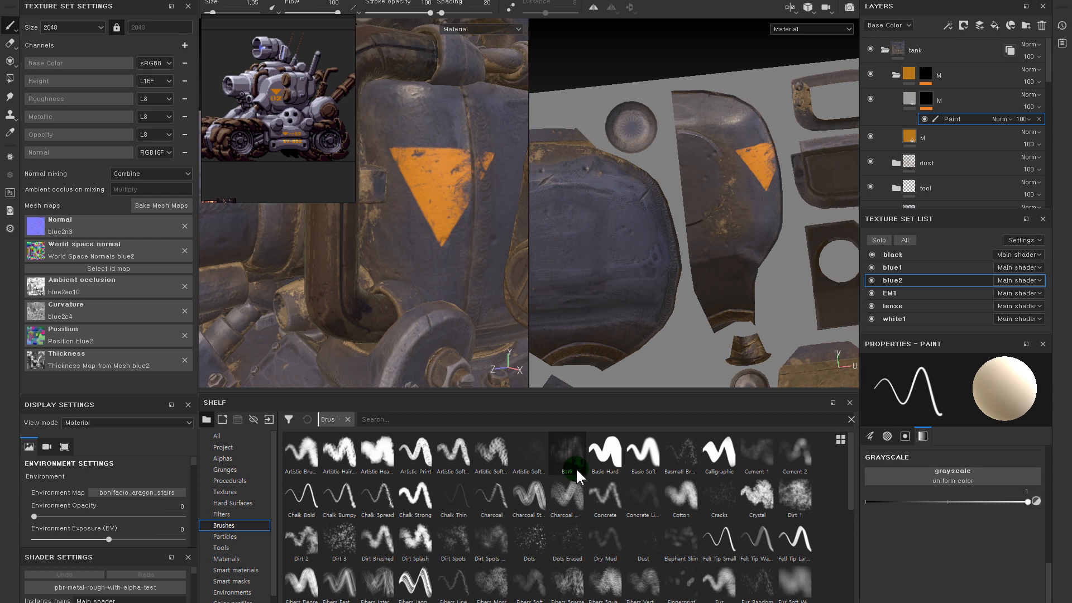
left_click(605, 451)
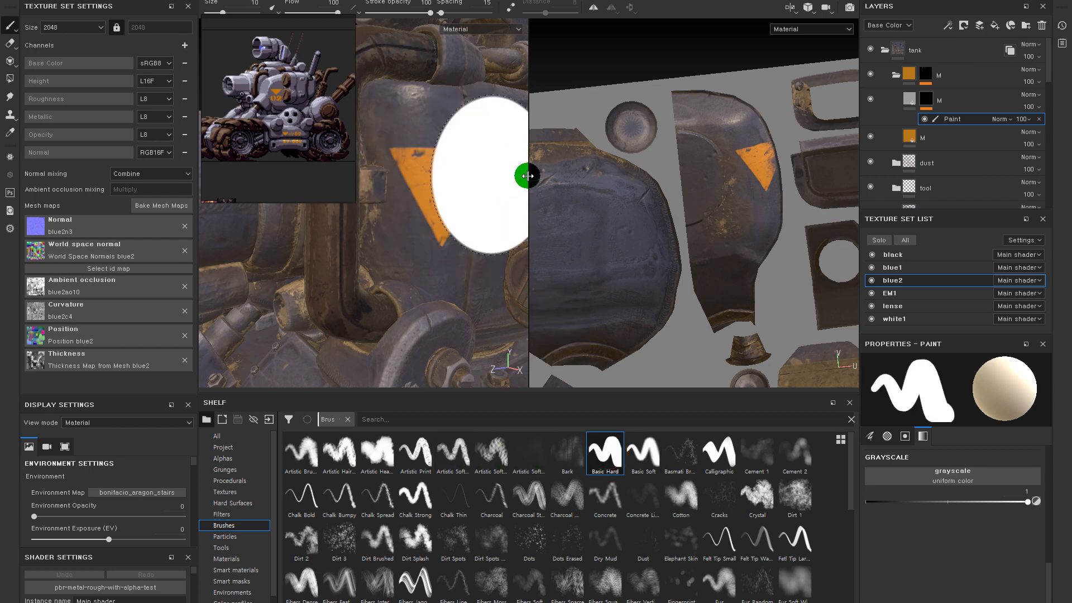
- Paint the inside of the turret triangle white in the mask with a brush size of 0.93, leaving an orange border
scroll(747, 173, "up", 2)
key("bracketleft")
key("bracketleft")
key("bracketleft")
key("bracketleft")
key("bracketleft")
key("bracketleft")
key("bracketleft")
key("bracketleft")
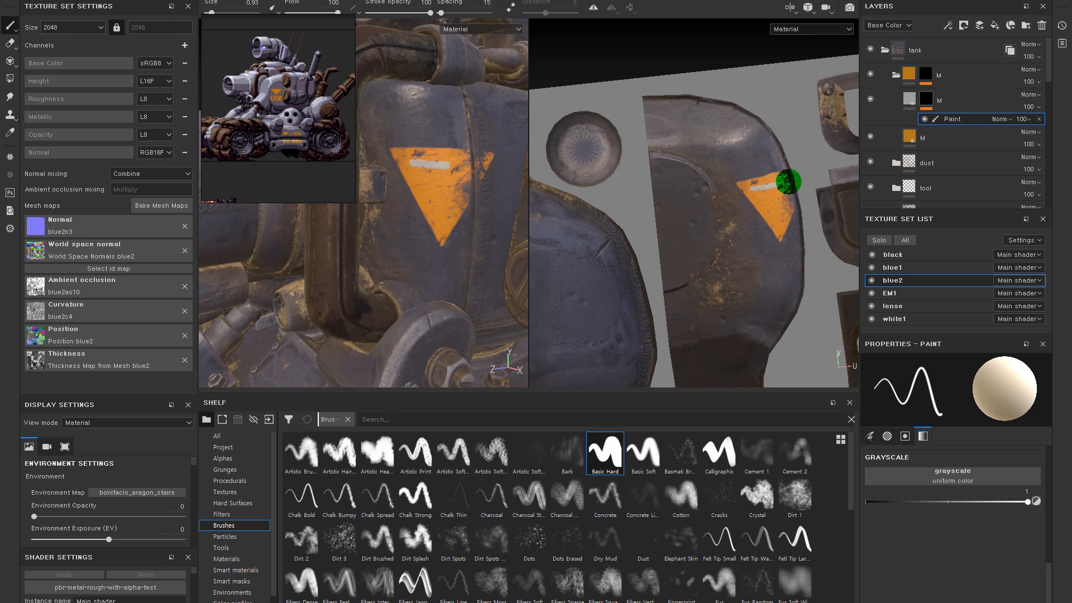
left_click_drag(756, 188, 763, 196)
middle_click_drag(781, 206, 740, 202, "alt")
right_click_drag(740, 171, 745, 170, "alt")
left_click(740, 223, "shift")
left_click_drag(730, 188, 711, 186)
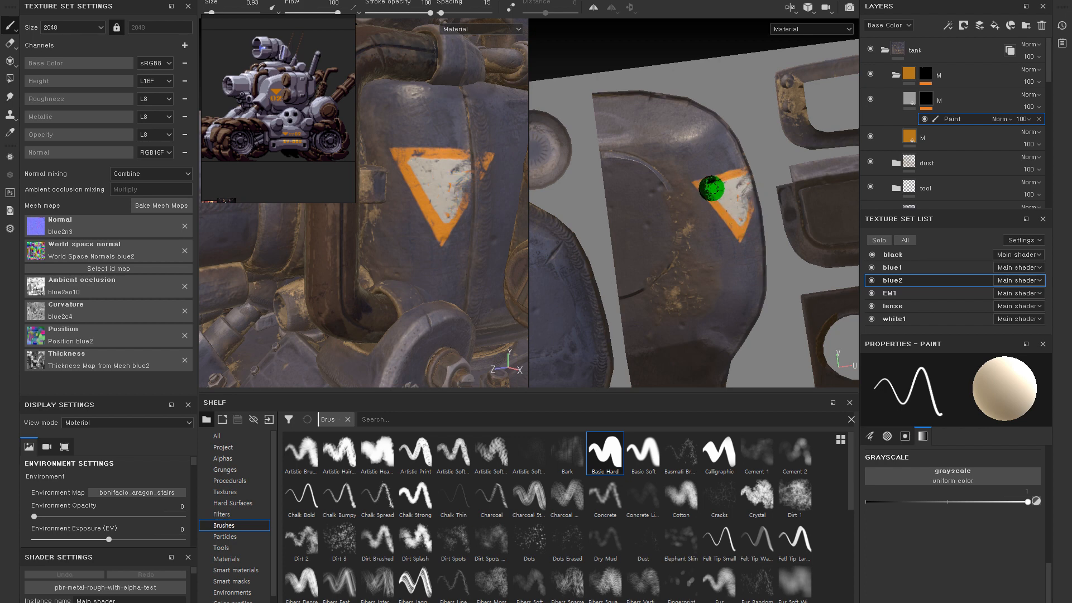
- Touch up the triangle's inner edges in the mask with a 0.32 brush, alternating between black and white paint
scroll(459, 204, "down", 2)
right_click_drag(428, 165, 421, 166, "ctrl")
key("x")
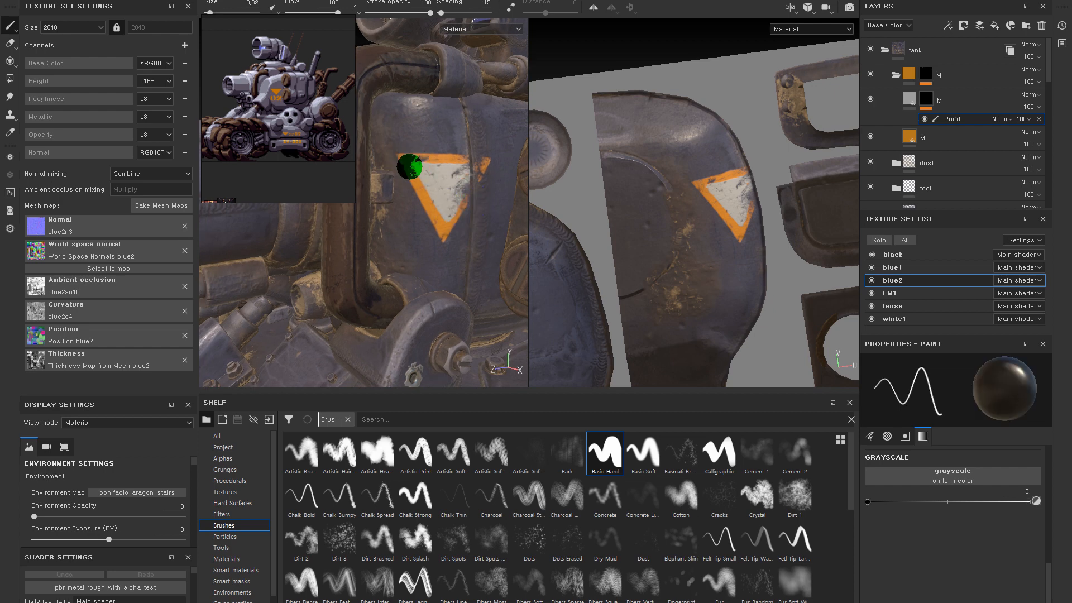
key("x")
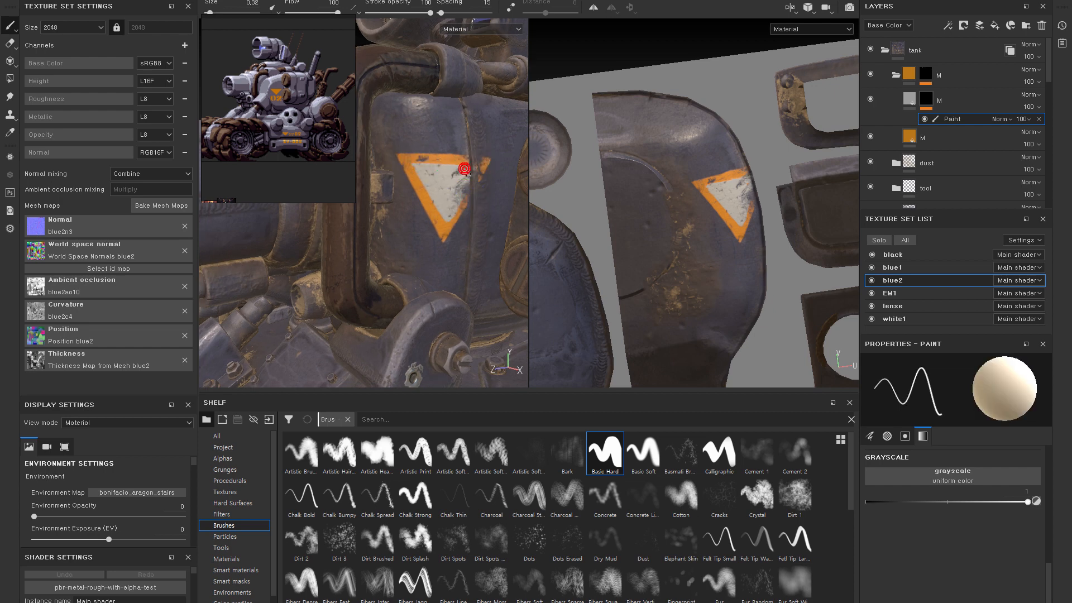
scroll(462, 191, "down", 5)
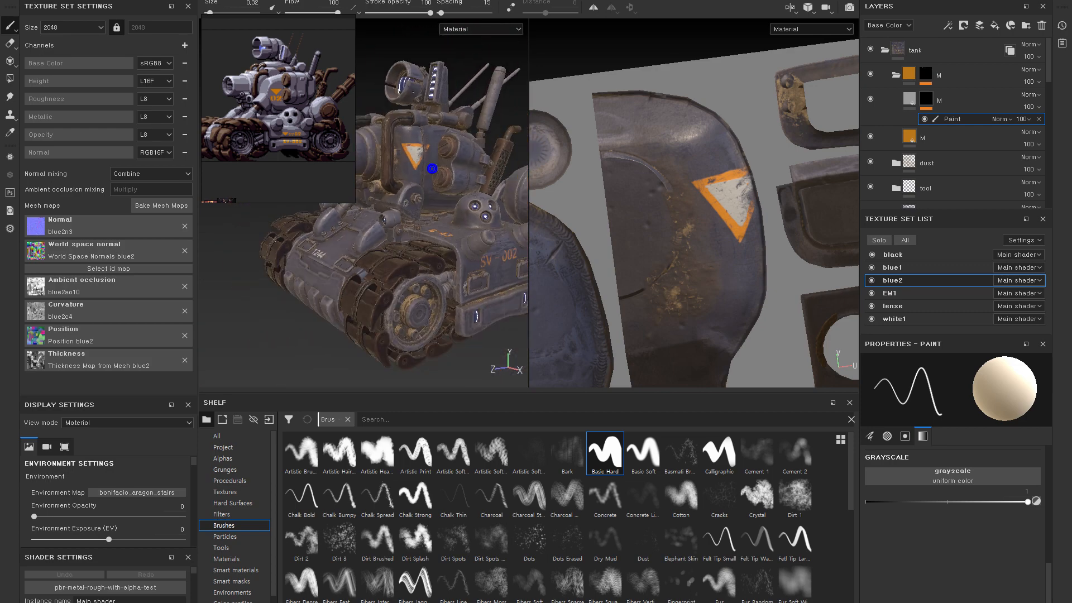
scroll(424, 93, "up", 5)
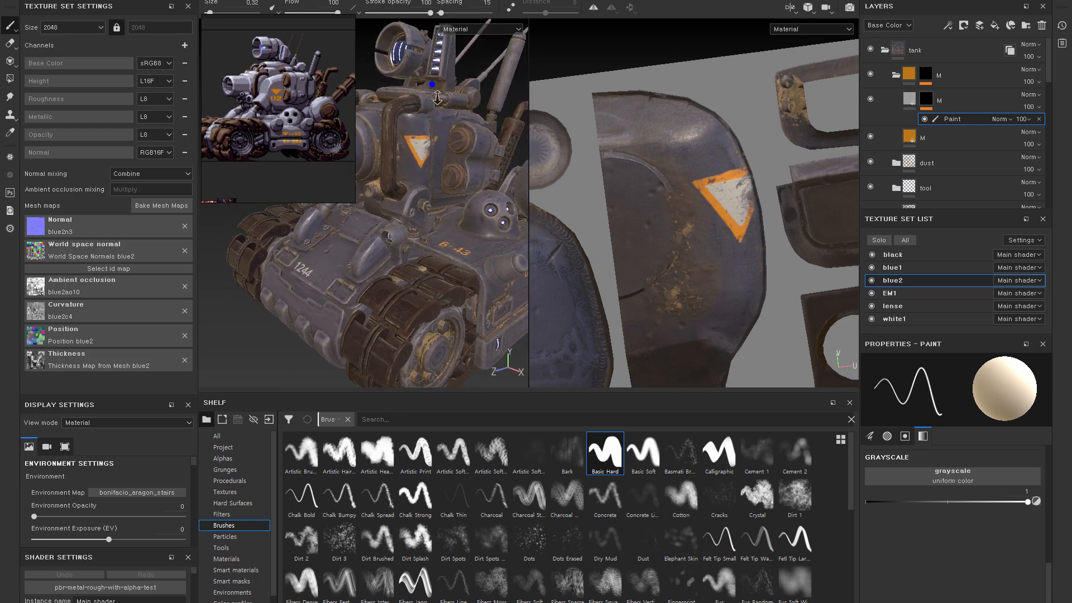
right_click_drag(414, 148, 438, 158, "alt")
middle_click_drag(421, 164, 446, 206, "alt")
key("x")
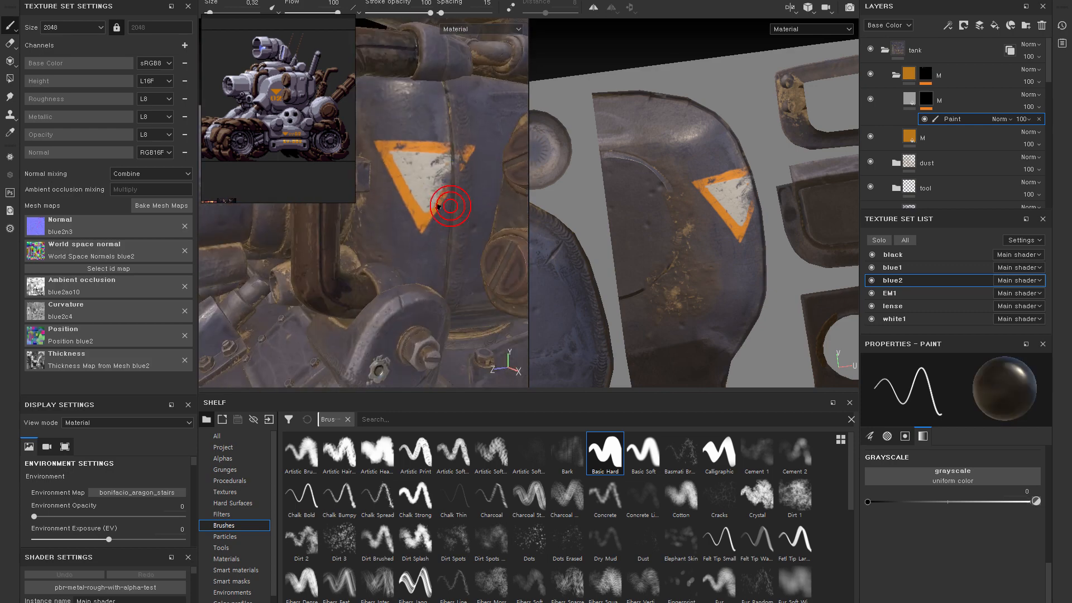
left_click_drag(446, 206, 449, 201, "alt")
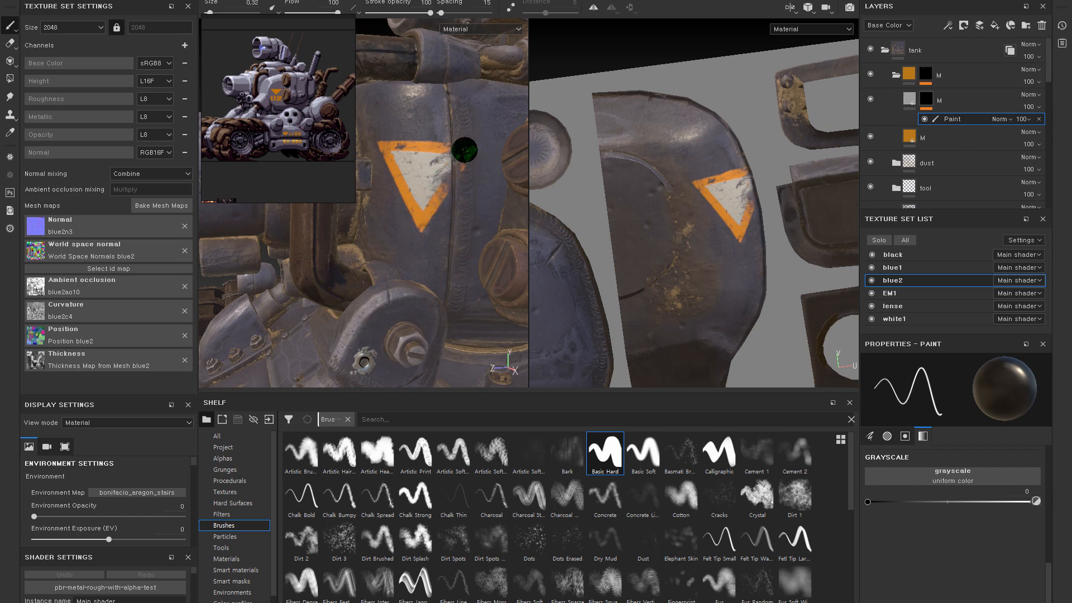
- Select the grey M fill layer and compare the turret triangle with the layer hidden and shown
left_click(908, 100)
left_click(870, 100)
left_click(870, 99)
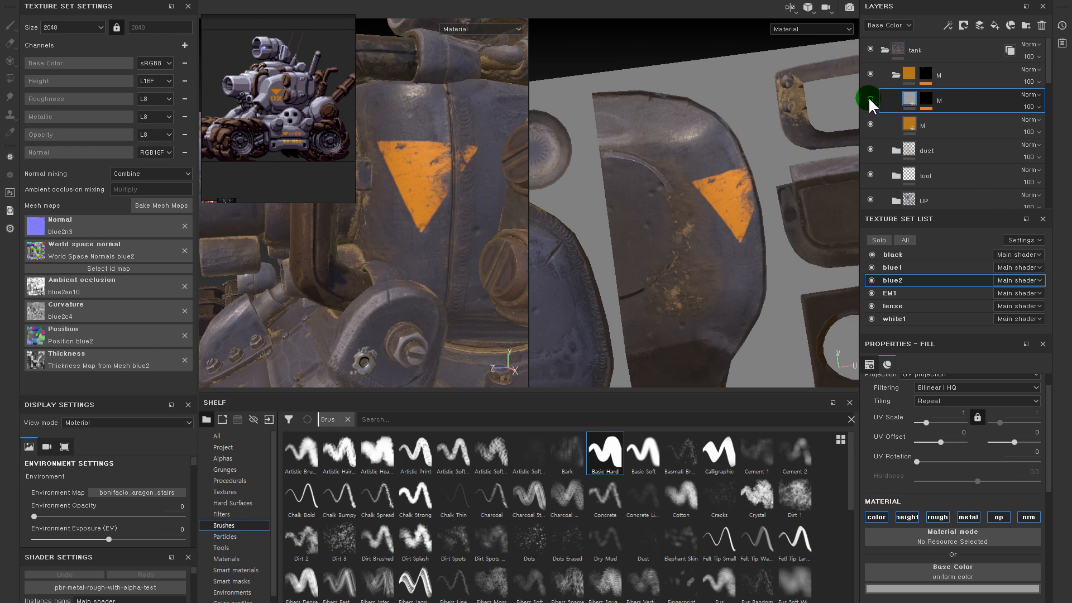
left_click(870, 99)
left_click(870, 99)
- Add an HSL Perceptive filter to the grey M fill layer's content
right_click(907, 100)
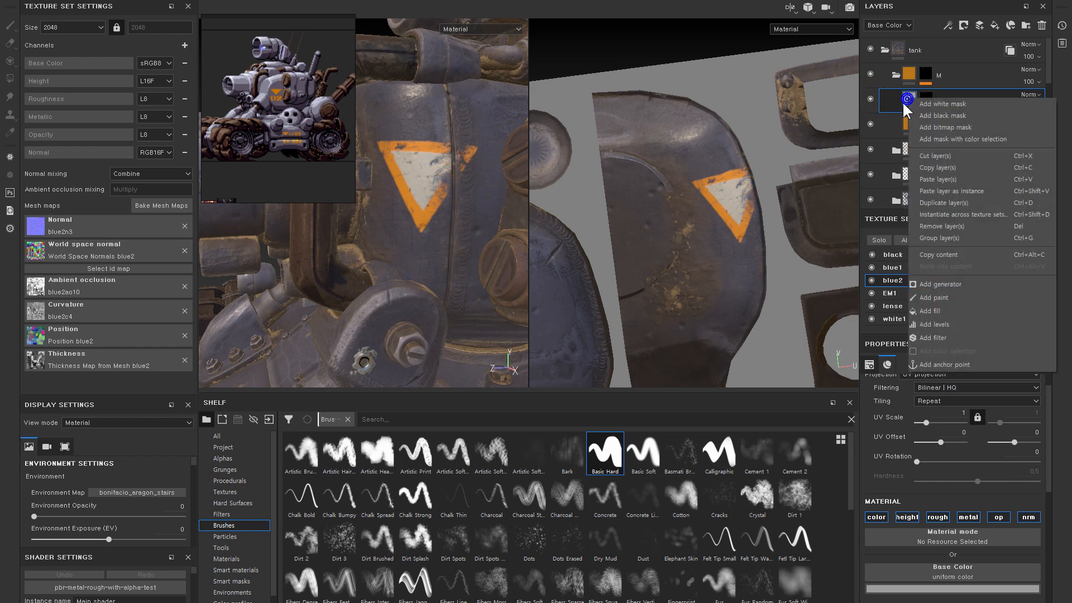
left_click(968, 352)
left_click(980, 414)
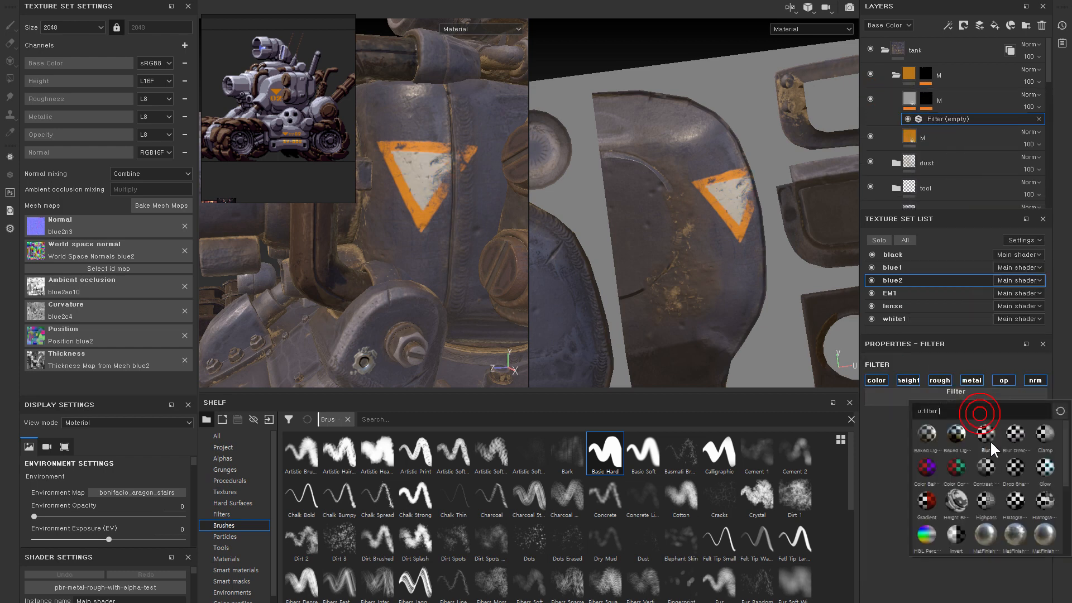
left_click(928, 532)
right_click_drag(395, 328, 343, 140, "alt")
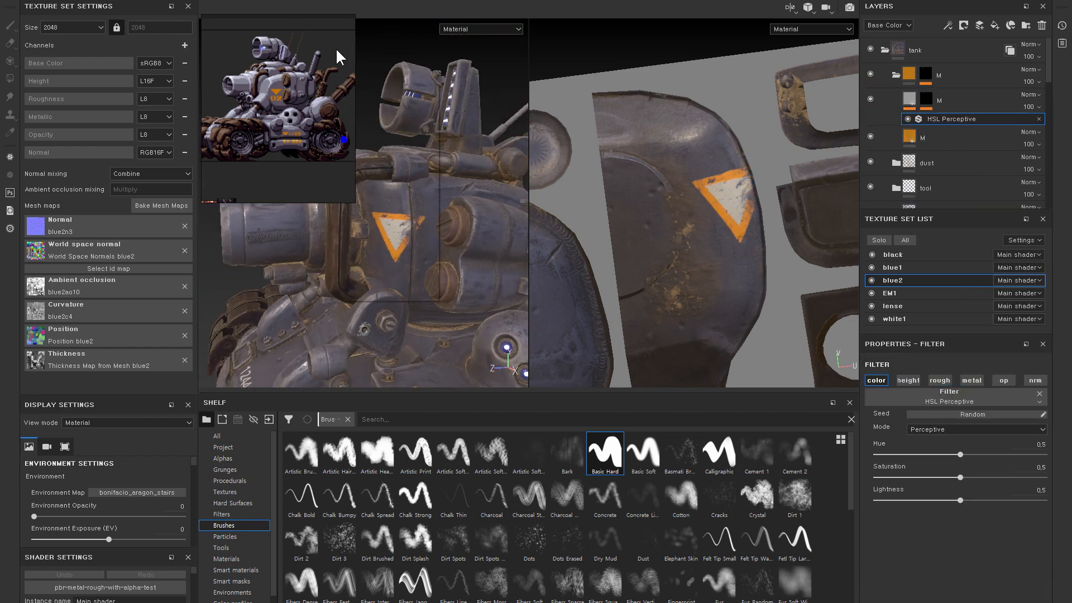
- Set the base color of the masked M fill layer to black
left_click(909, 99)
left_click(974, 577)
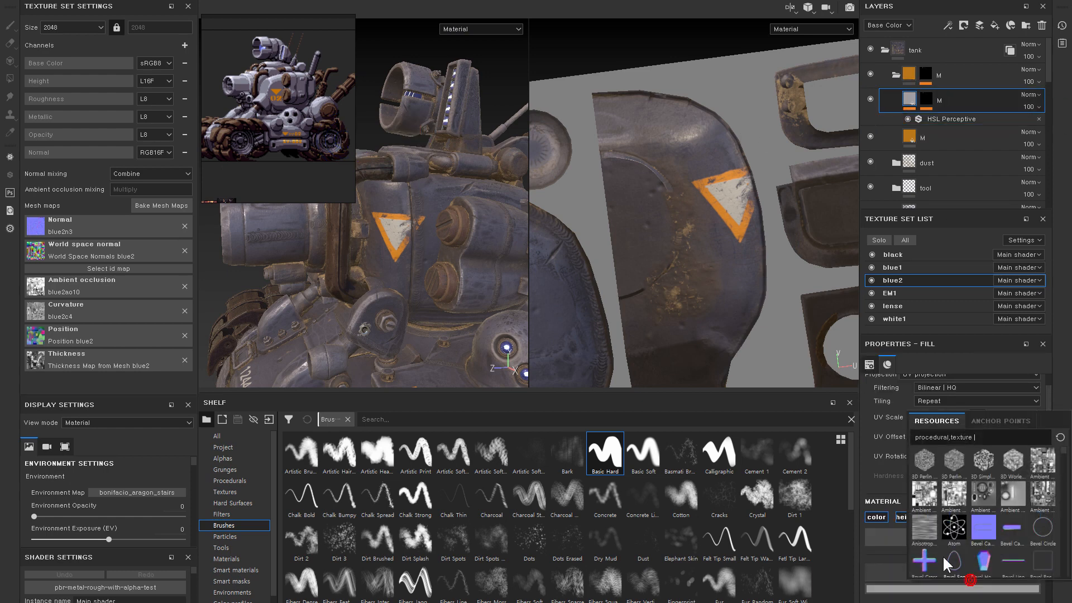
left_click(947, 590)
left_click_drag(938, 534, 919, 565)
left_click(499, 444)
- Reposition the tank reference image so the turret stays unobstructed in the 3D view
right_click_drag(342, 170, 493, 2)
right_click_drag(399, 212, 373, 143, "alt")
left_click_drag(374, 143, 432, 100, "alt")
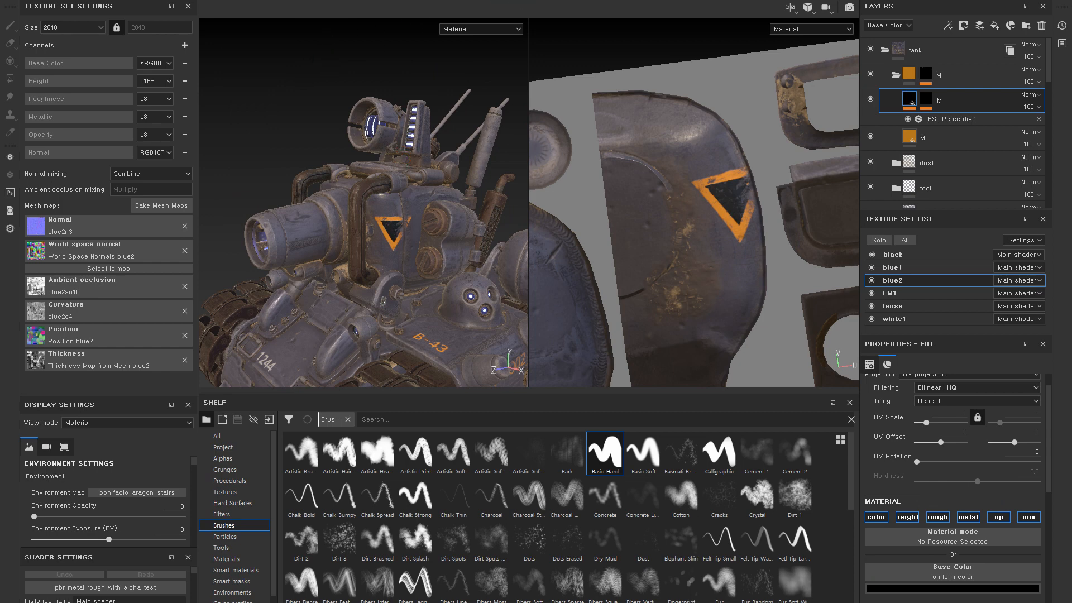
right_click_drag(430, 1, 275, 55)
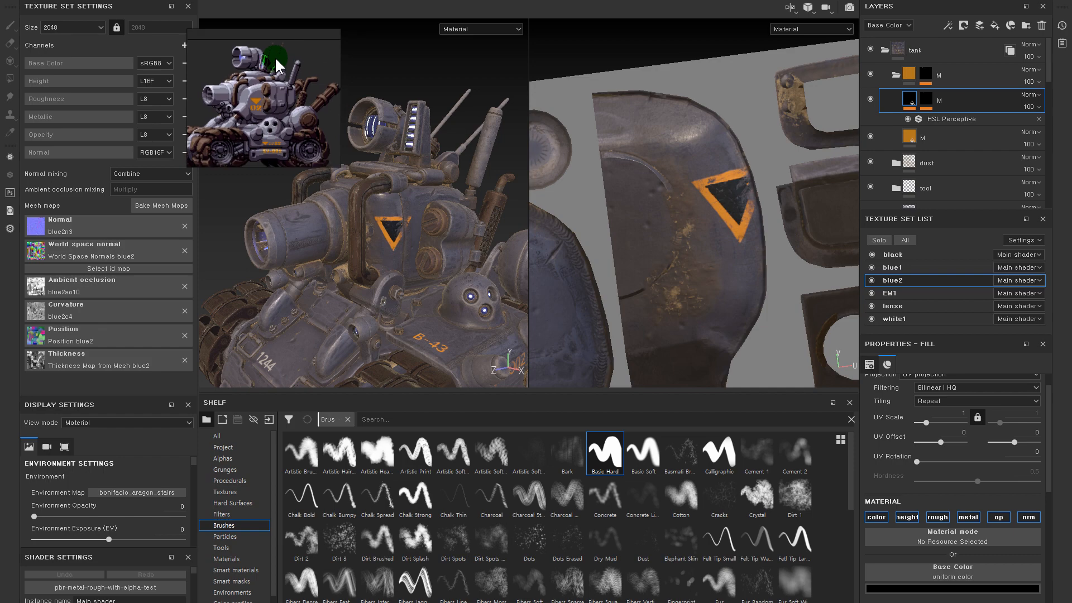
- Refine the edges of the turret triangle's black inner area in the M layer's mask paint, alternating between white and black
right_click_drag(399, 206, 473, 239, "alt")
left_click_drag(474, 239, 417, 199, "alt")
right_click_drag(433, 143, 383, 307, "alt")
middle_click_drag(383, 307, 451, 300, "alt")
left_click_drag(452, 299, 430, 172, "alt")
right_click_drag(431, 172, 430, 237, "alt")
right_click_drag(749, 218, 844, 184, "alt")
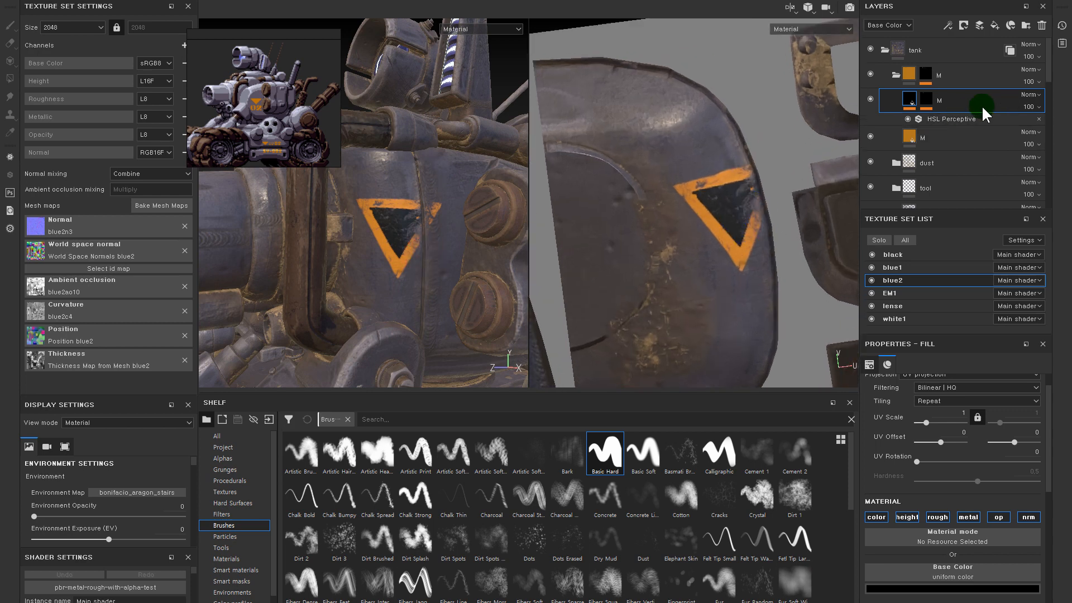
left_click(951, 118)
left_click(925, 99)
left_click(951, 119)
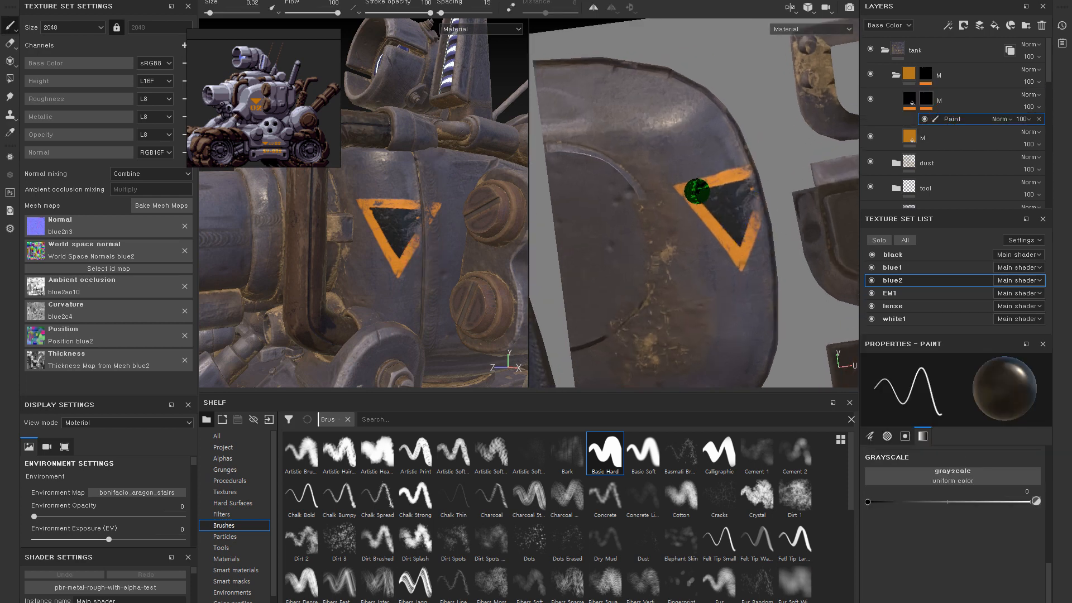
key("x")
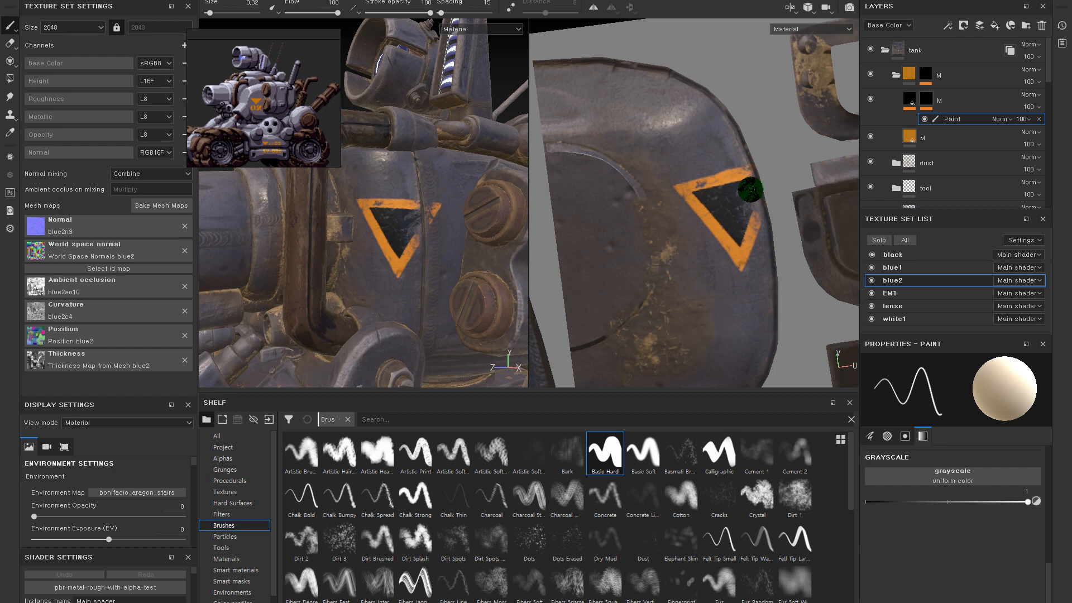
right_click_drag(397, 209, 406, 245, "alt")
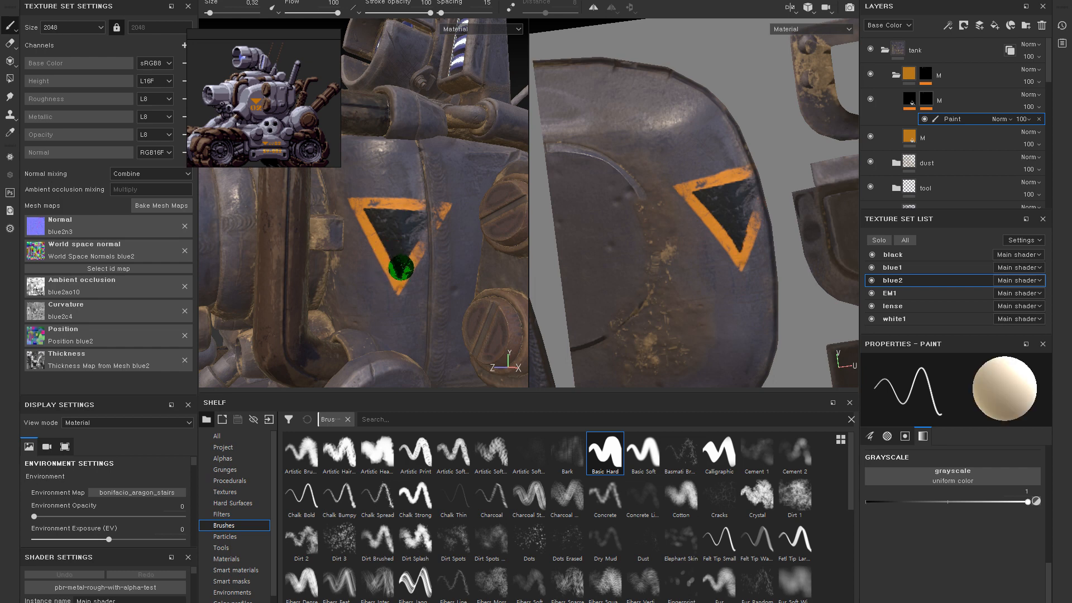
key("x")
key("x")
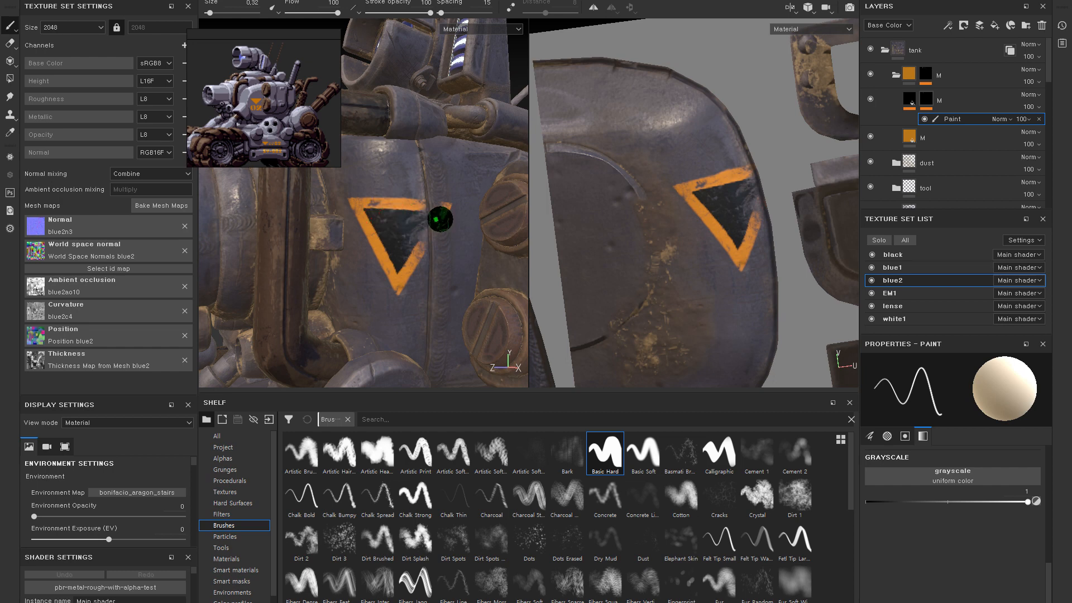
- Examine the orange outline and black center of the turret triangle from several angles up close
right_click_drag(424, 219, 450, 227, "alt")
middle_click_drag(450, 227, 469, 213, "alt")
right_click_drag(430, 246, 440, 241, "alt")
left_click_drag(440, 241, 433, 165, "alt")
mouse_move(434, 257)
middle_mouse_down("alt")
mouse_move(434, 277)
mouse_move(446, 268)
middle_mouse_up("alt")
left_click_drag(462, 249, 421, 210, "alt")
middle_click_drag(428, 285, 434, 249, "alt")
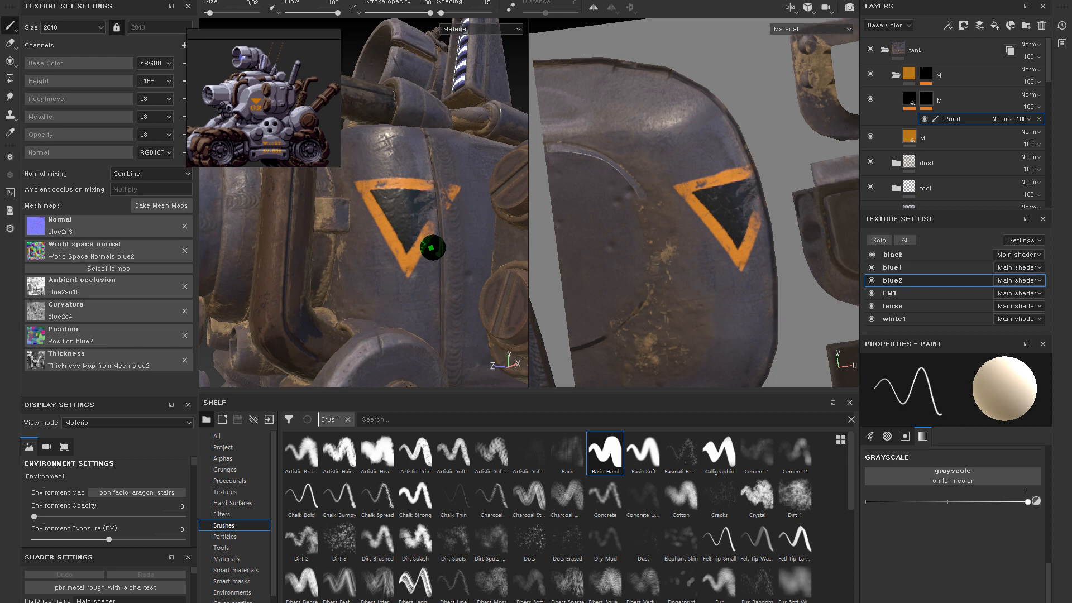
right_click_drag(421, 254, 458, 257, "alt")
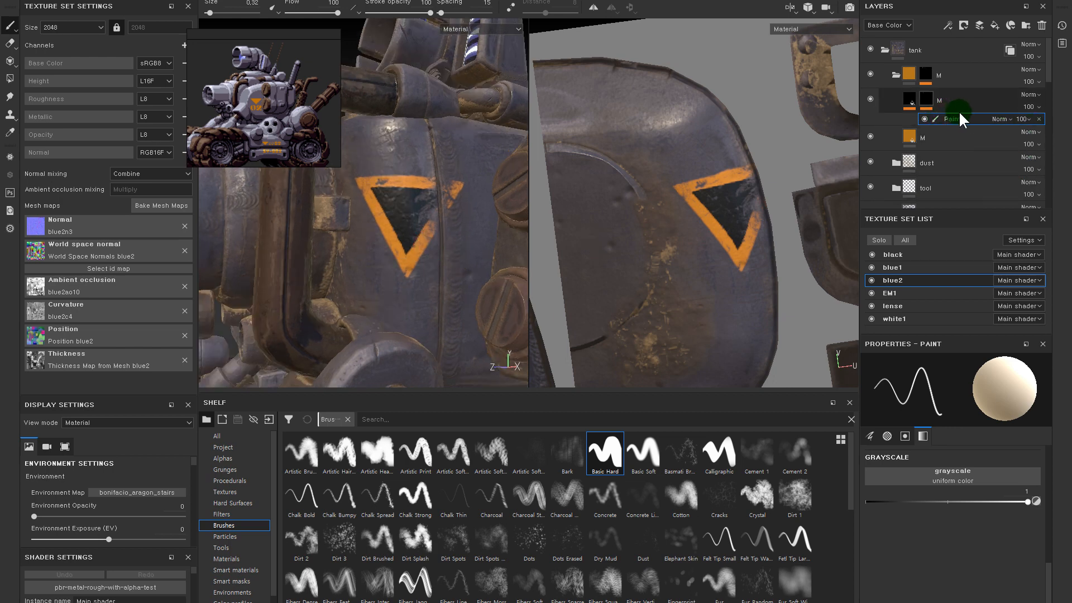
left_click_drag(496, 269, 824, 194, "alt")
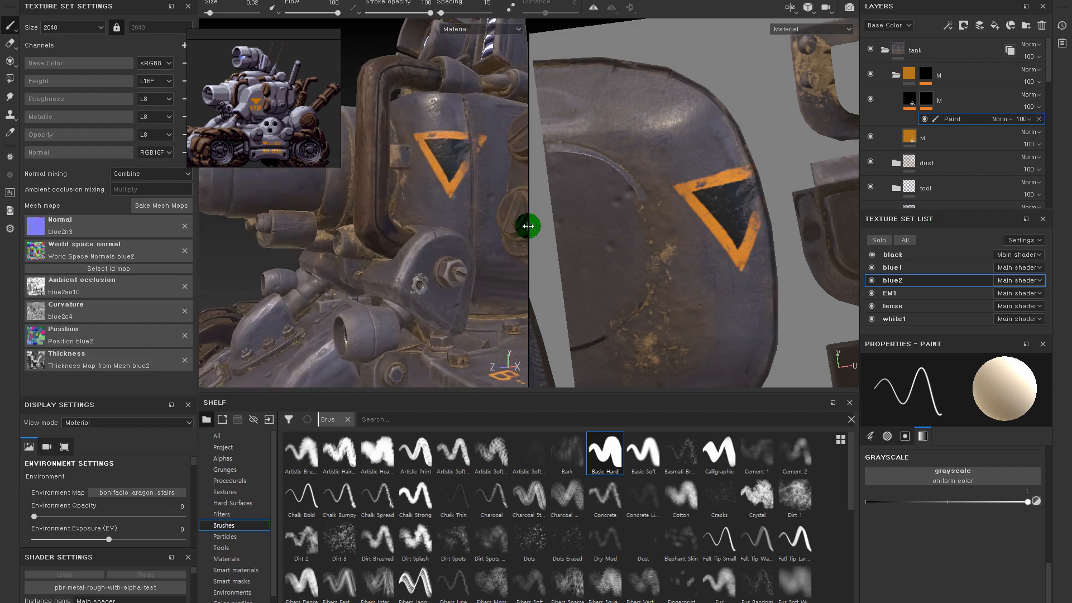
- Widen the 3D view and examine the turret triangle and the tank's body from the front, side and up close
left_click_drag(531, 226, 673, 201)
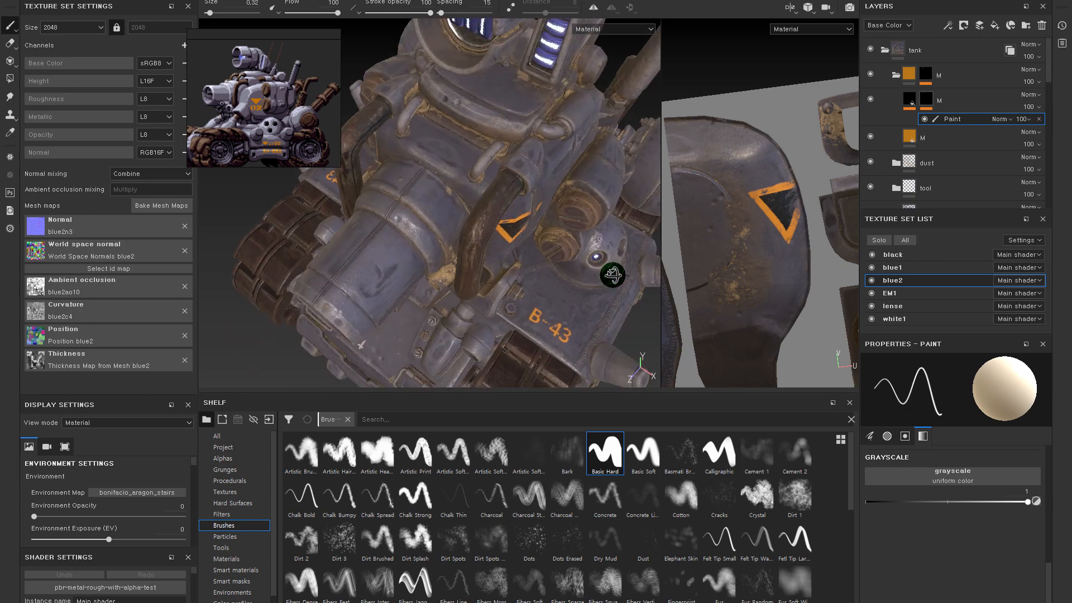
middle_click_drag(547, 167, 541, 151, "alt")
right_click_drag(541, 151, 502, 173, "alt")
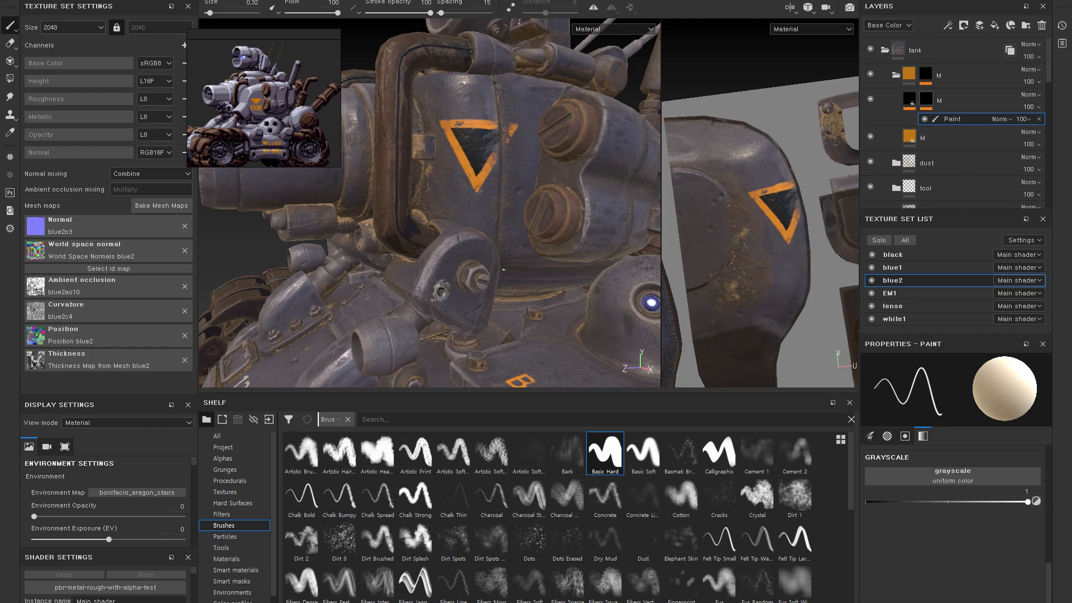
right_click_drag(391, 334, 491, 279, "alt")
middle_click_drag(491, 280, 519, 261, "alt")
right_click_drag(519, 261, 527, 232, "alt")
left_click_drag(526, 232, 578, 222, "alt")
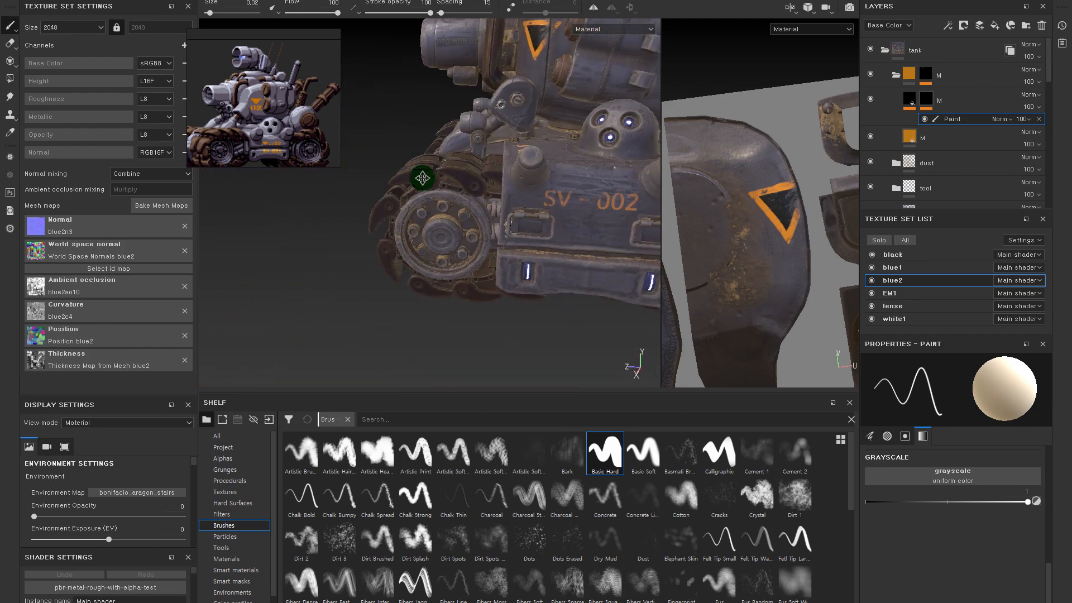
middle_click_drag(466, 173, 357, 210, "alt")
right_click_drag(357, 210, 512, 134, "alt")
left_click_drag(512, 134, 533, 237, "alt")
middle_click_drag(533, 237, 474, 196, "alt")
right_click_drag(507, 210, 515, 235, "shift")
left_click_drag(493, 193, 581, 268, "alt")
middle_click_drag(581, 268, 541, 196, "alt")
right_click_drag(541, 196, 525, 174, "alt")
left_click_drag(525, 174, 576, 172, "alt")
right_click_drag(576, 173, 514, 121, "alt")
middle_click_drag(514, 120, 595, 173, "alt")
left_click_drag(595, 173, 573, 211, "alt")
middle_click_drag(573, 212, 585, 161, "alt")
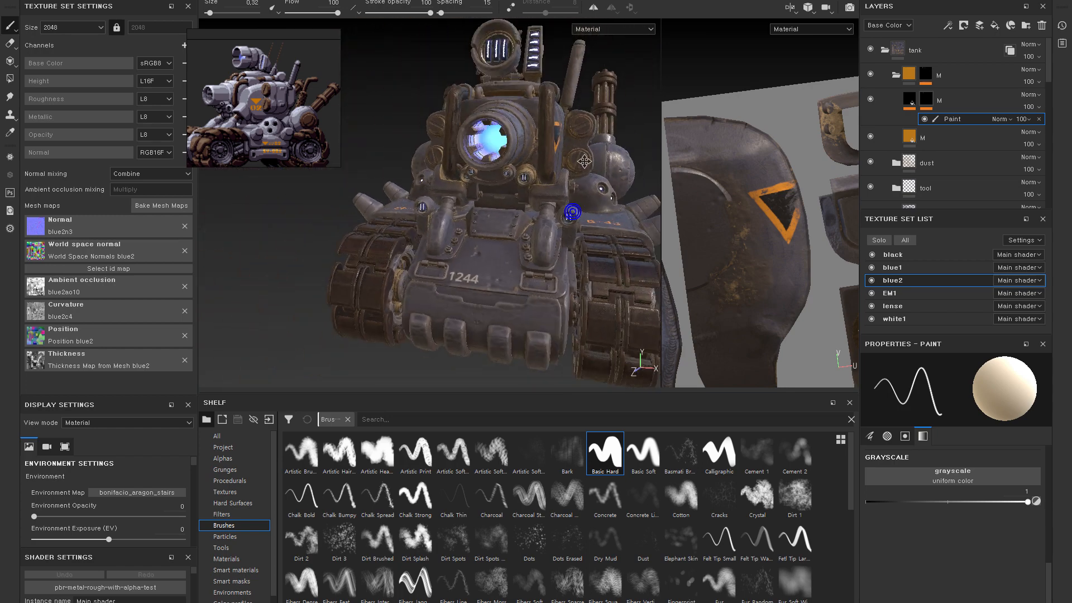
left_click_drag(585, 161, 531, 230, "alt")
right_click_drag(524, 215, 530, 246, "alt")
mouse_move(531, 246)
left_mouse_down("alt")
mouse_move(538, 237)
mouse_move(558, 251)
left_mouse_up("alt")
middle_click_drag(558, 251, 613, 275, "alt")
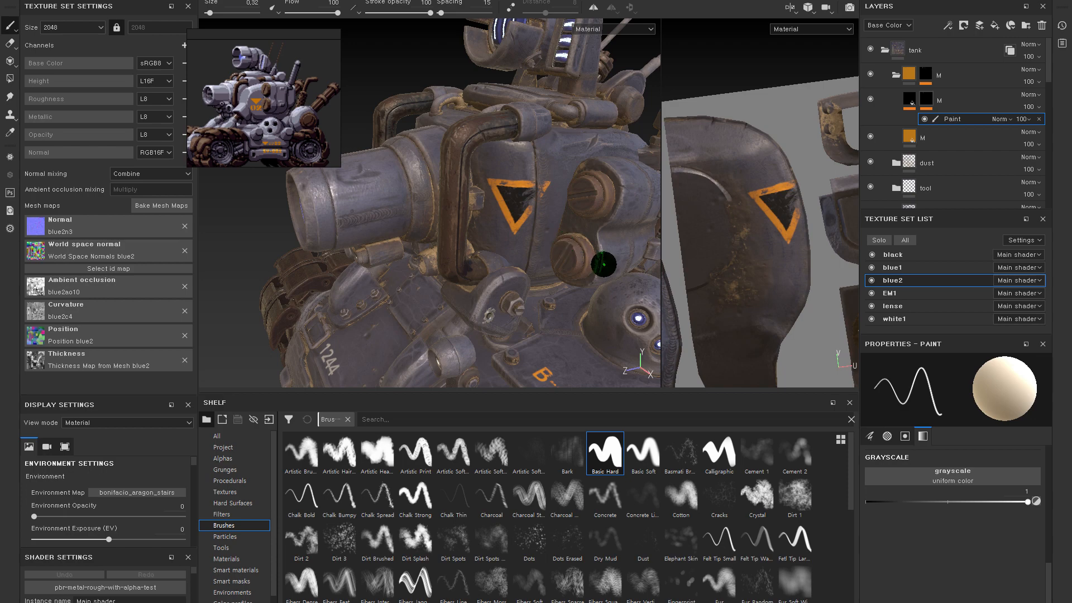
- Duplicate the detail2 layer in the UP folder and name the copy detail3
left_click(896, 74)
left_click(895, 149)
left_click_drag(462, 215, 505, 223, "alt")
right_click_drag(452, 161, 473, 216, "alt")
mouse_move(472, 215)
left_mouse_down("alt")
mouse_move(444, 251)
mouse_move(453, 234)
left_mouse_up("alt")
left_click(919, 176)
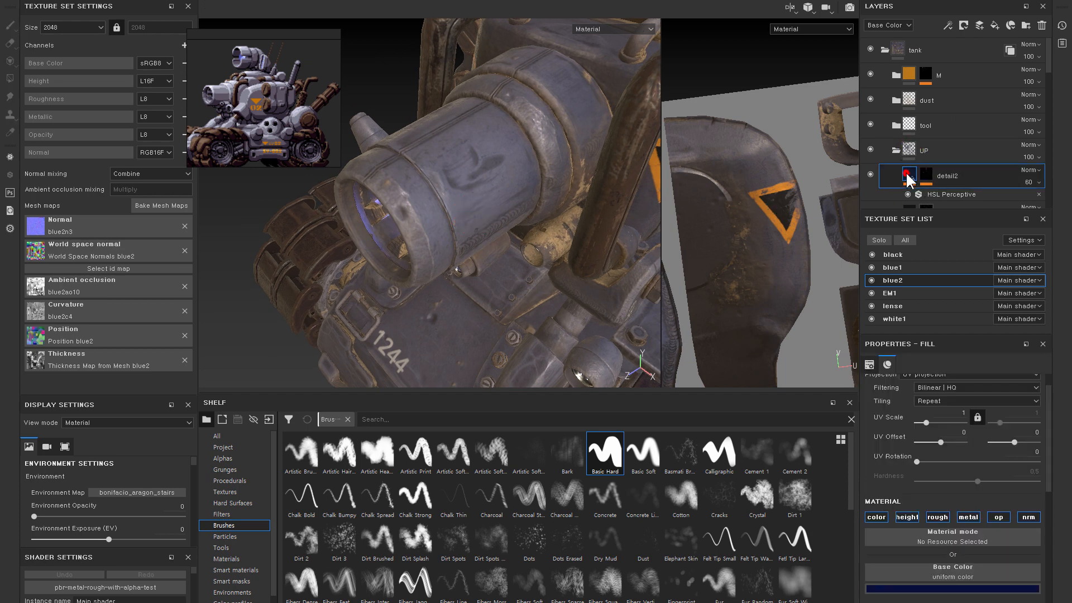
left_click_drag(914, 175, 954, 174)
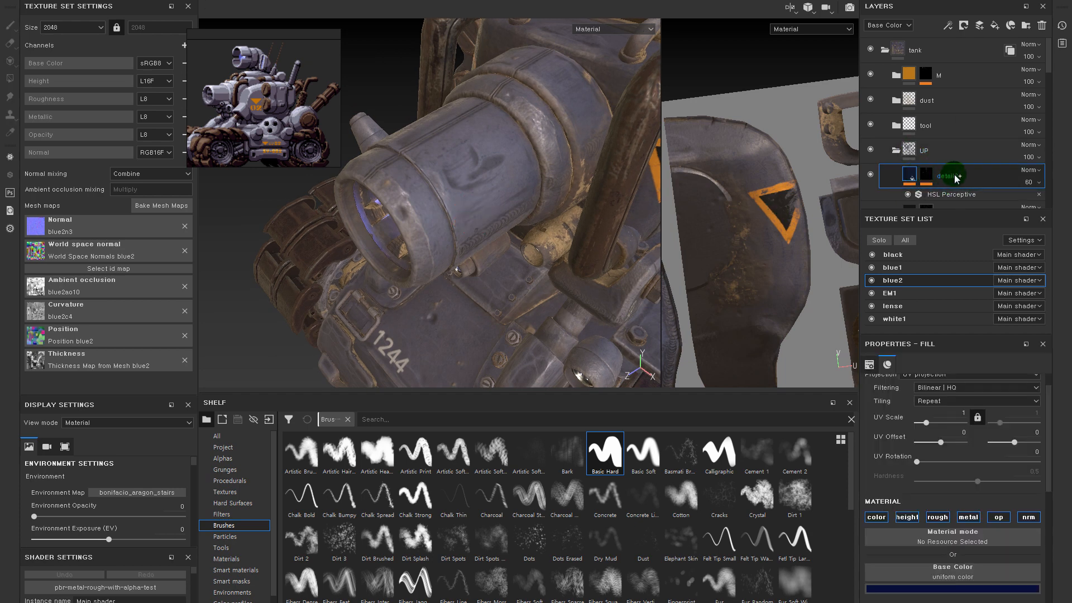
double_click(952, 177)
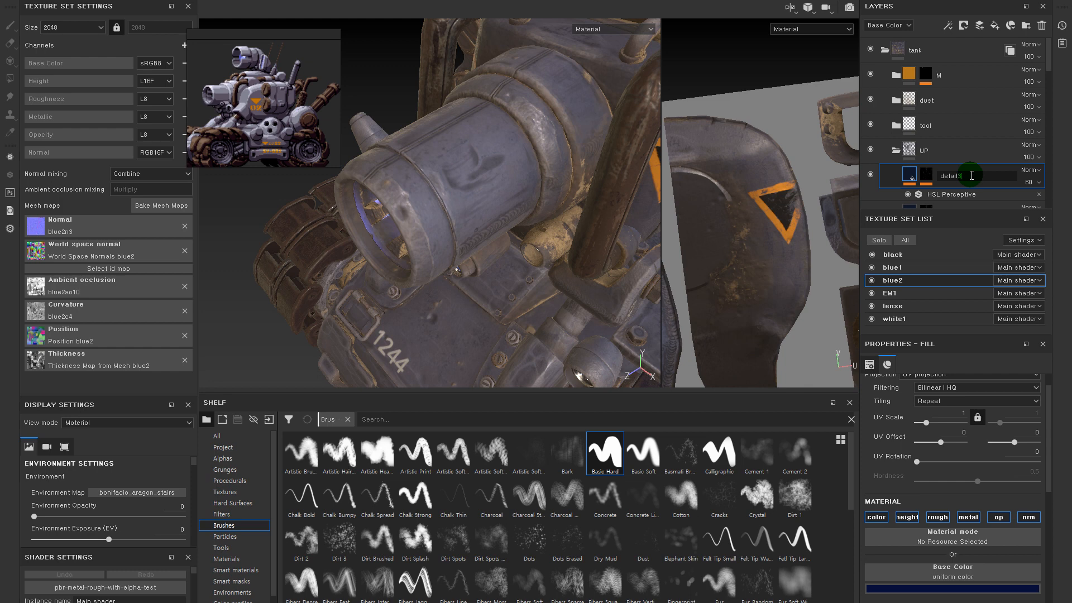
key("Return")
- Show only the 3D view and remove the grunge fill and Mask Editor effects from detail3's mask
scroll(959, 157, "down", 3)
left_click(929, 79)
scroll(941, 101, "up", 2)
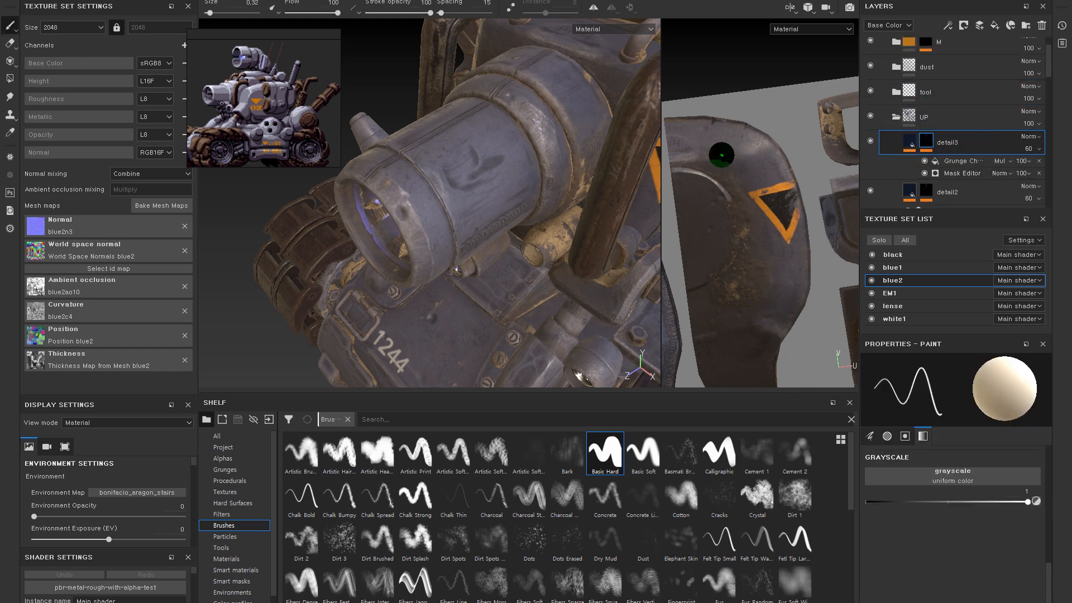
key("F3")
left_click(1039, 161)
- Sample detail3's base color from the gun barrel and set its HSL Perceptive filter's Lightness to 0.71
left_click(909, 142)
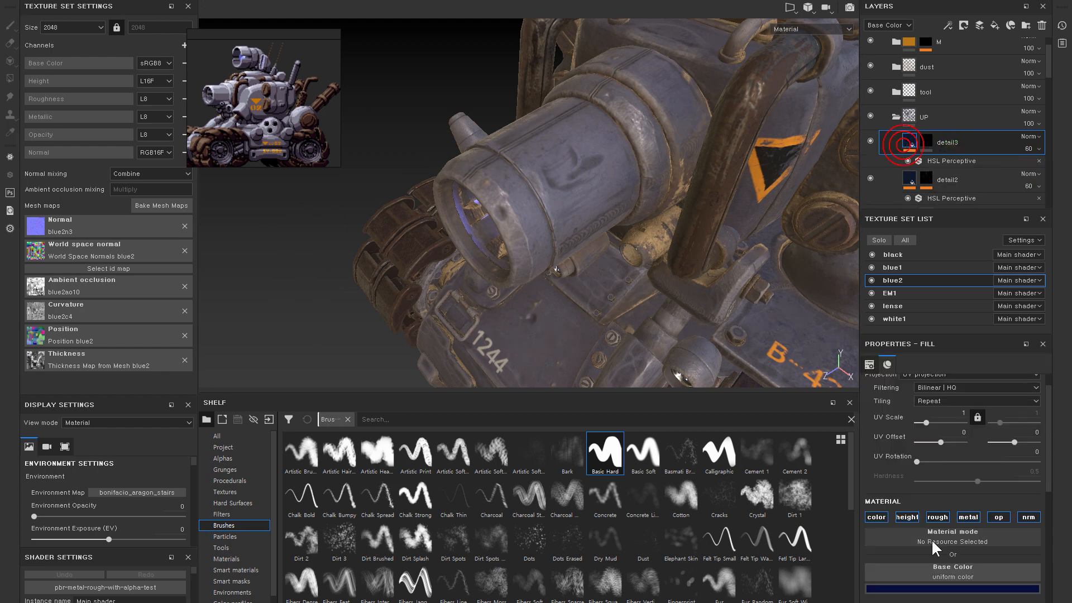
left_click(932, 589)
left_click(969, 458)
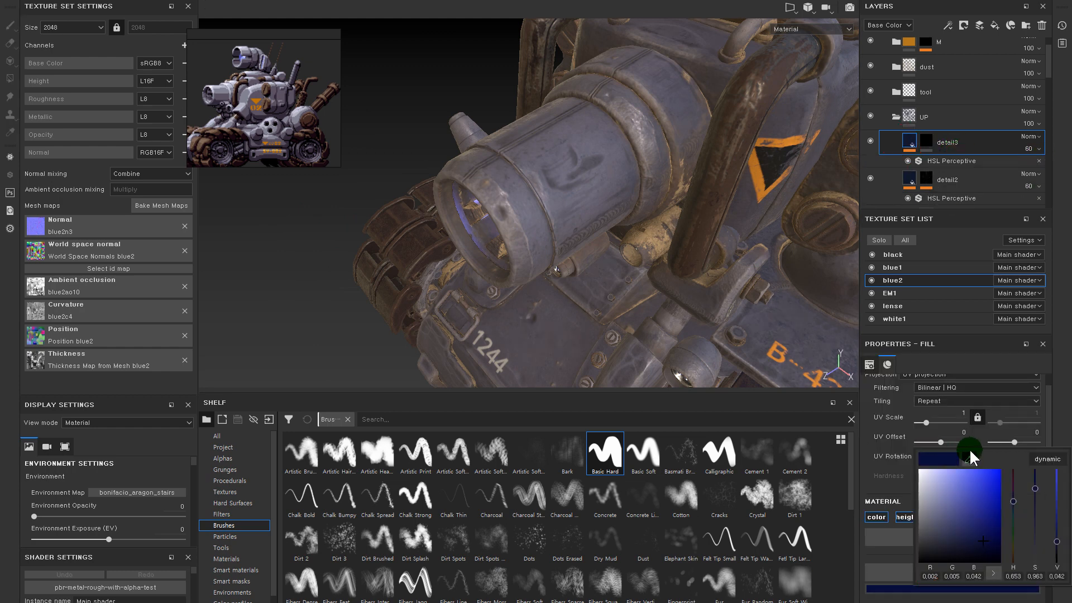
left_click(569, 204)
left_click(927, 156)
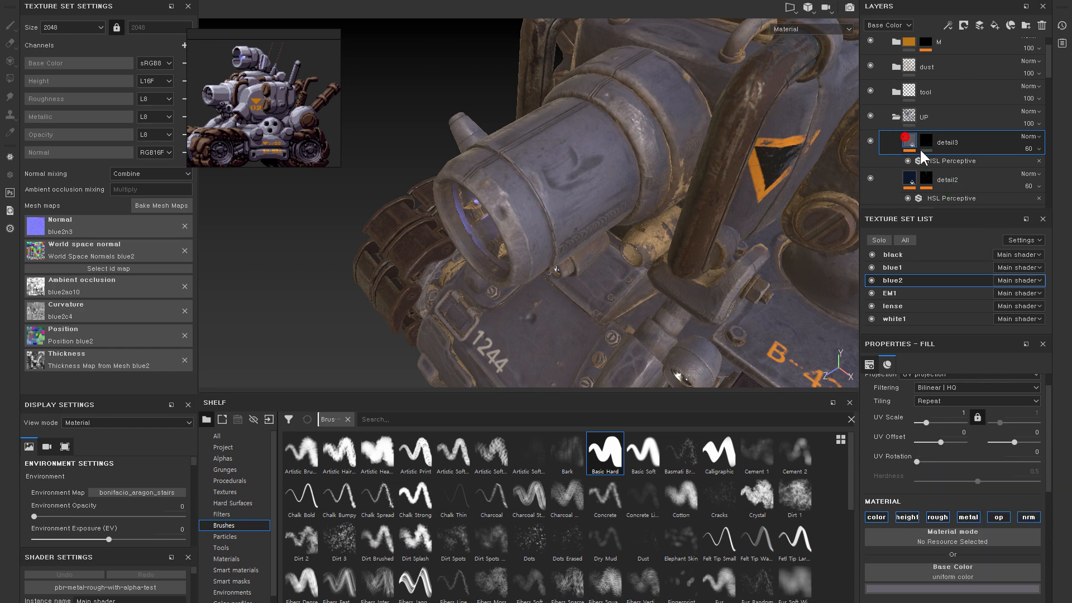
left_click(930, 160)
left_click(970, 500)
- Apply the Stain Scratches smart mask to the detail3 layer
left_click(927, 141)
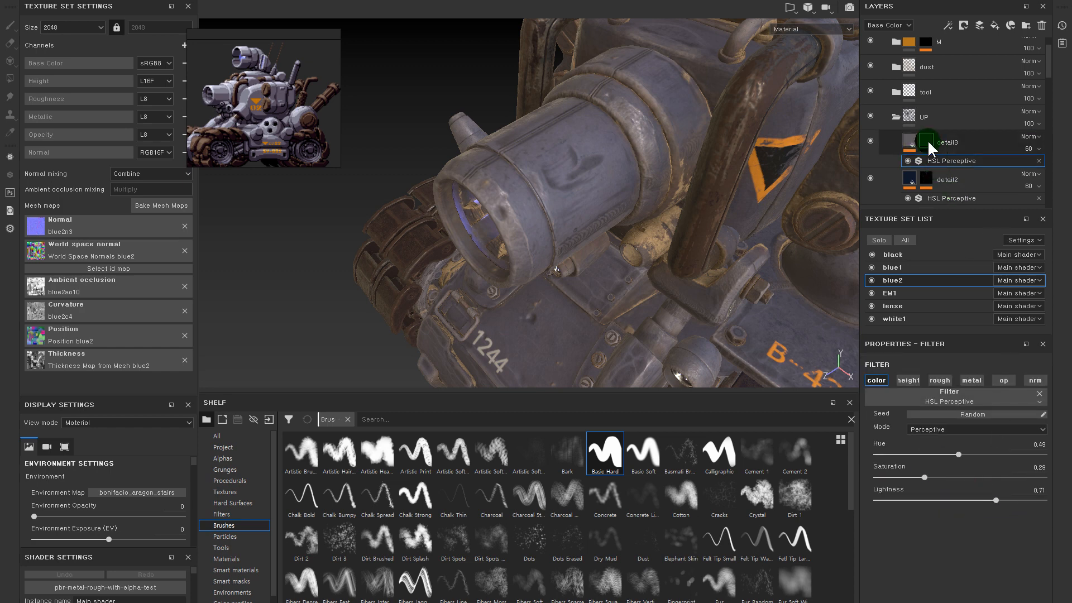
left_click(250, 581)
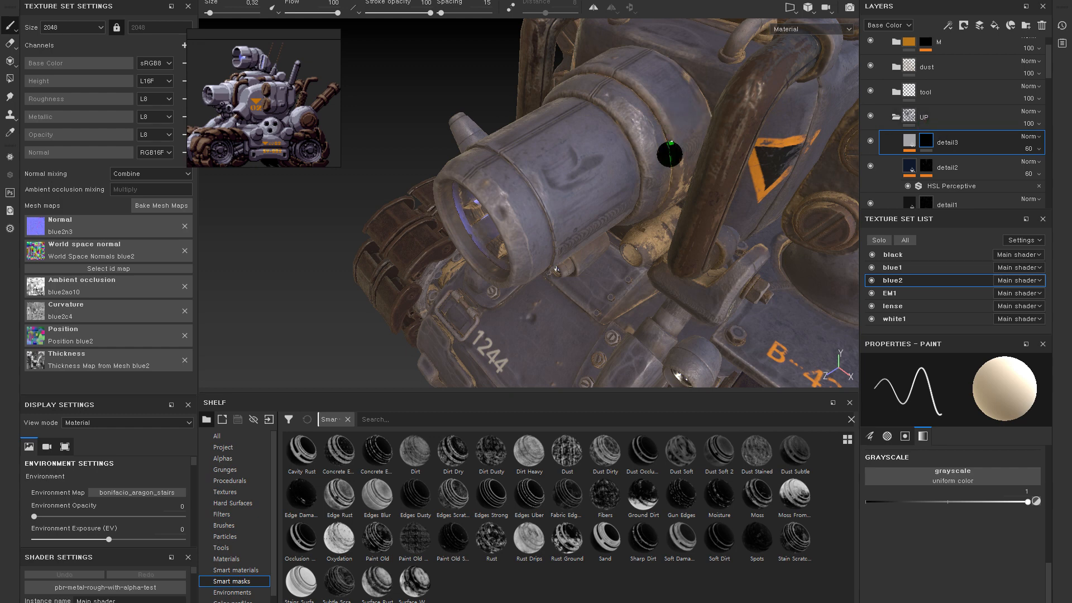
left_click_drag(687, 106, 656, 115, "alt")
right_click_drag(649, 129, 723, 161, "alt")
left_click(925, 139)
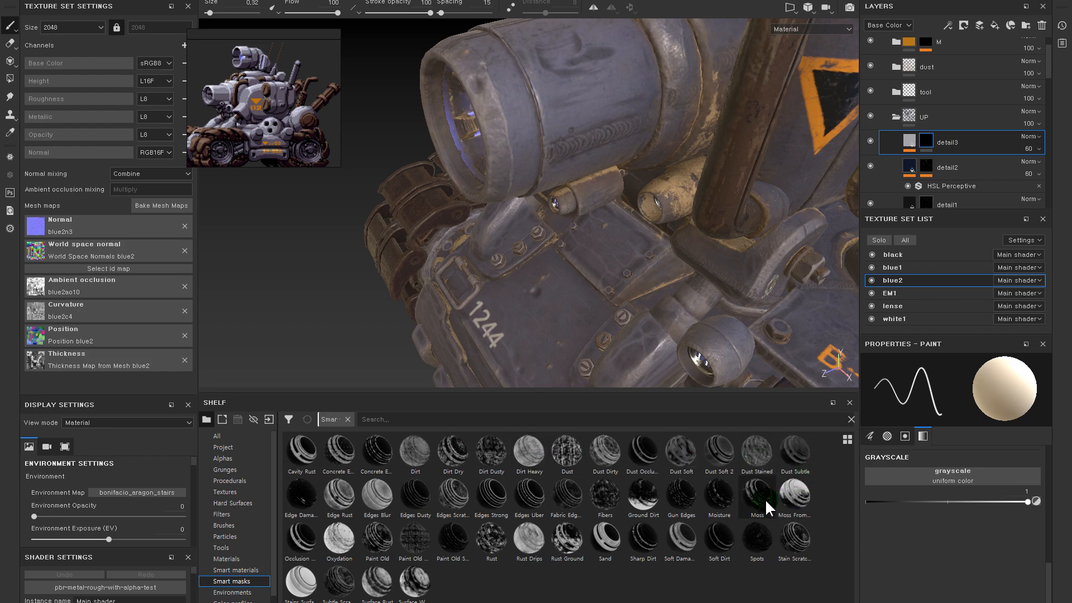
left_click_drag(791, 538, 930, 143)
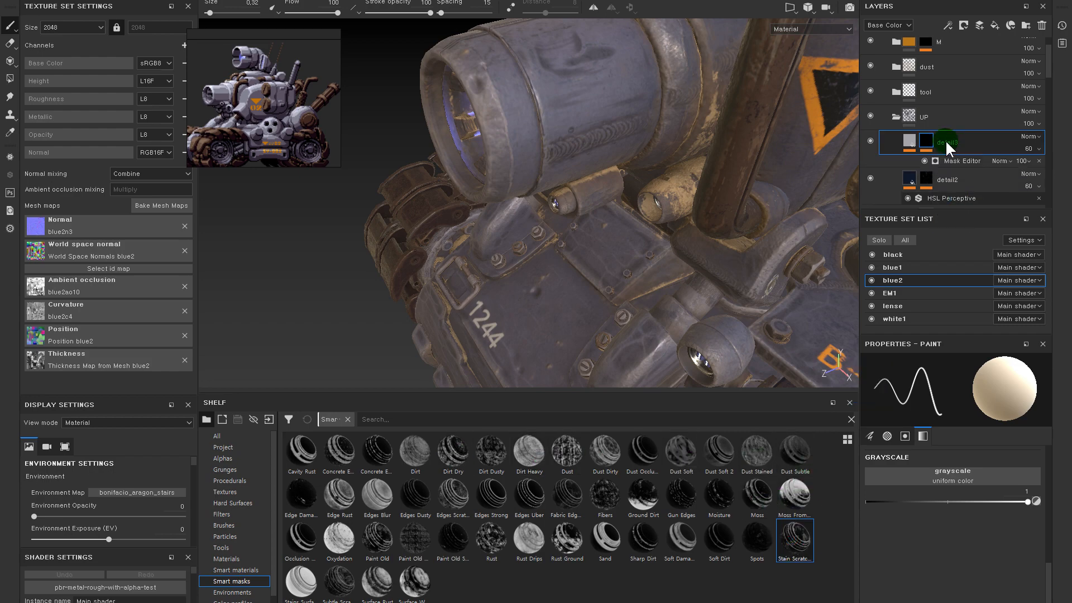
- Compare the tank's surface with the detail3 layer hidden and shown
mouse_move(726, 221)
left_mouse_down("alt")
mouse_move(634, 173)
mouse_move(519, 182)
left_mouse_up("alt")
left_click_drag(635, 192, 505, 268, "alt")
right_click_drag(505, 268, 647, 178, "alt")
left_click(871, 141)
left_click(871, 142)
left_click(871, 142)
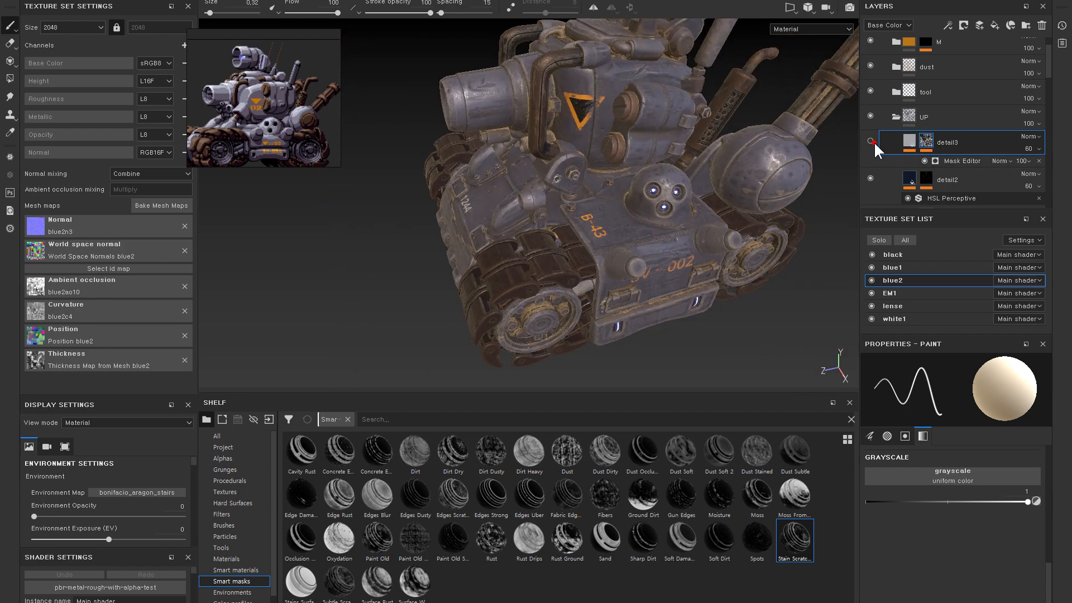
left_click(871, 142)
scroll(598, 152, "up", 2)
scroll(597, 152, "down", 2)
left_click(871, 142)
left_click(871, 142)
- Duplicate detail3 as a layer named detail4, keeping detail4 hidden and detail3 shown
left_click(906, 140)
key("ctrl+d")
left_click(870, 179)
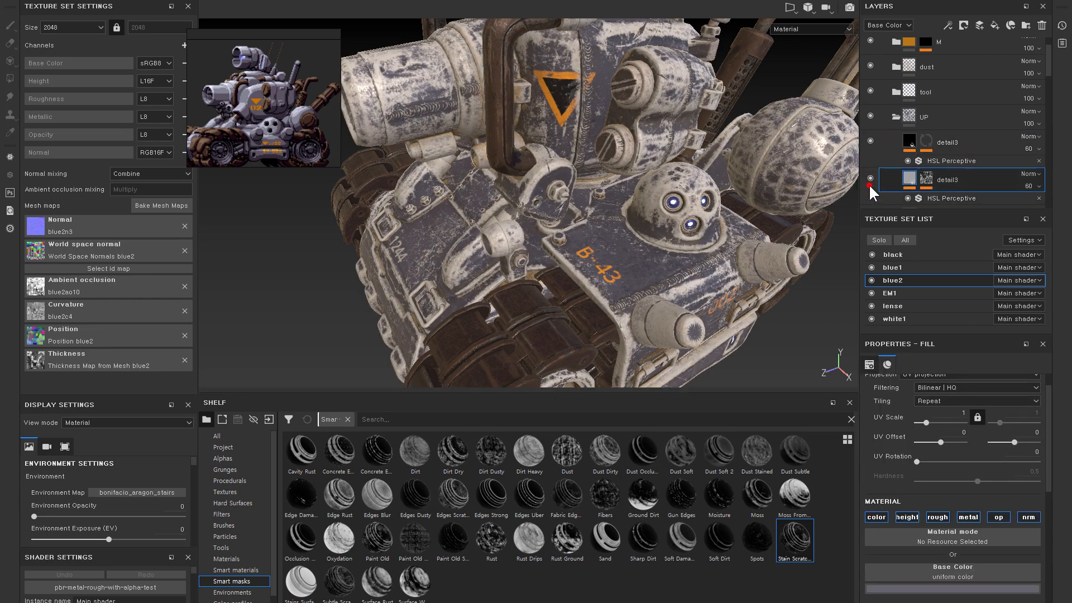
left_click(871, 178)
double_click(948, 142)
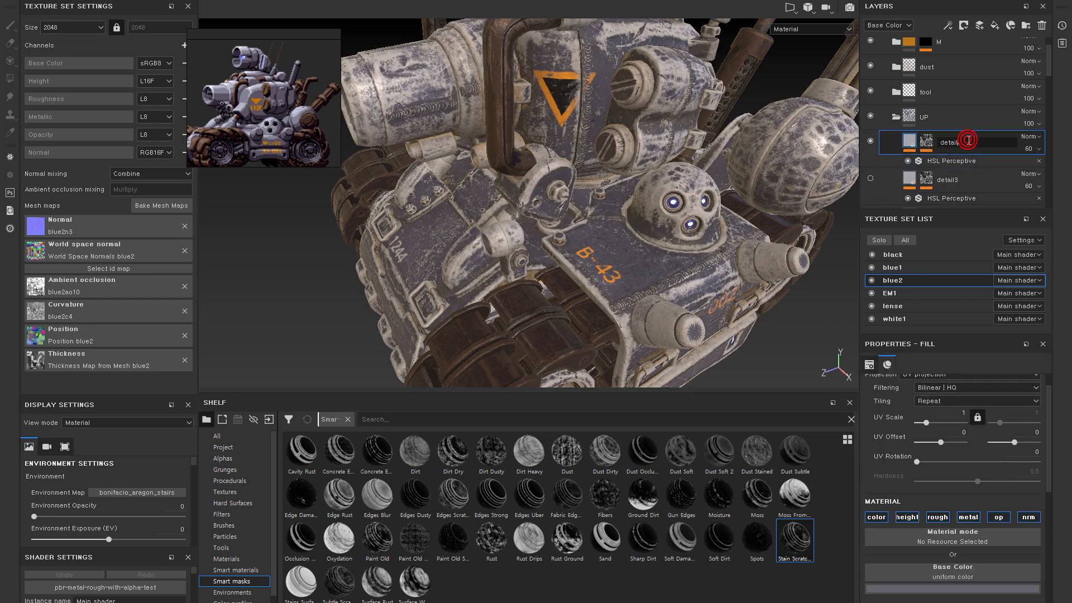
key("Return")
left_click(871, 141)
left_click(869, 177)
- Enlarge the layer stack area and open the Mask Editor settings of detail3's Stain Scratches mask
left_click(925, 178)
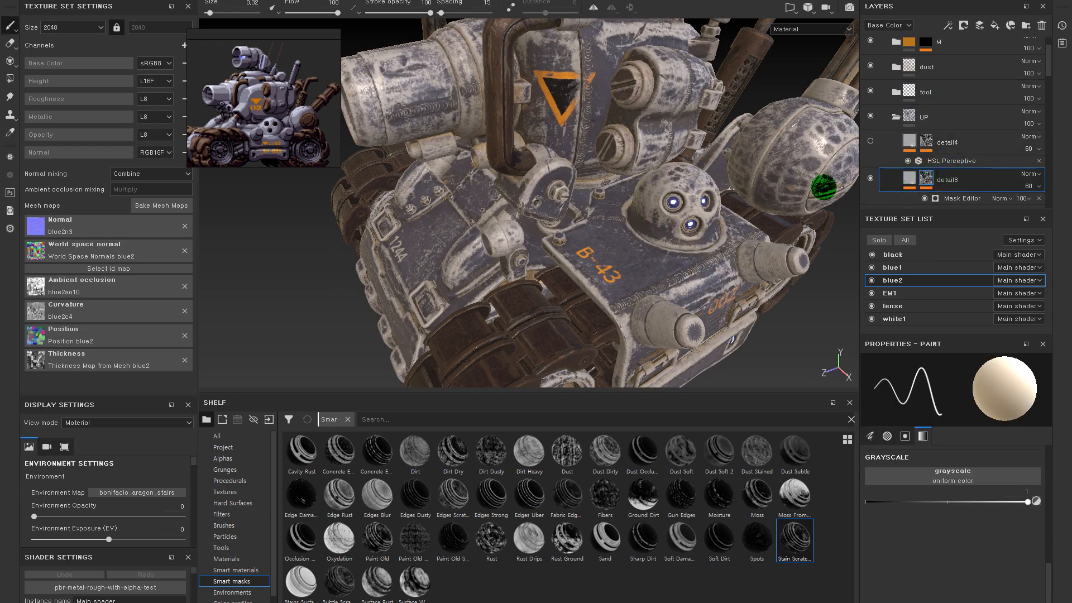
scroll(780, 192, "up", 1)
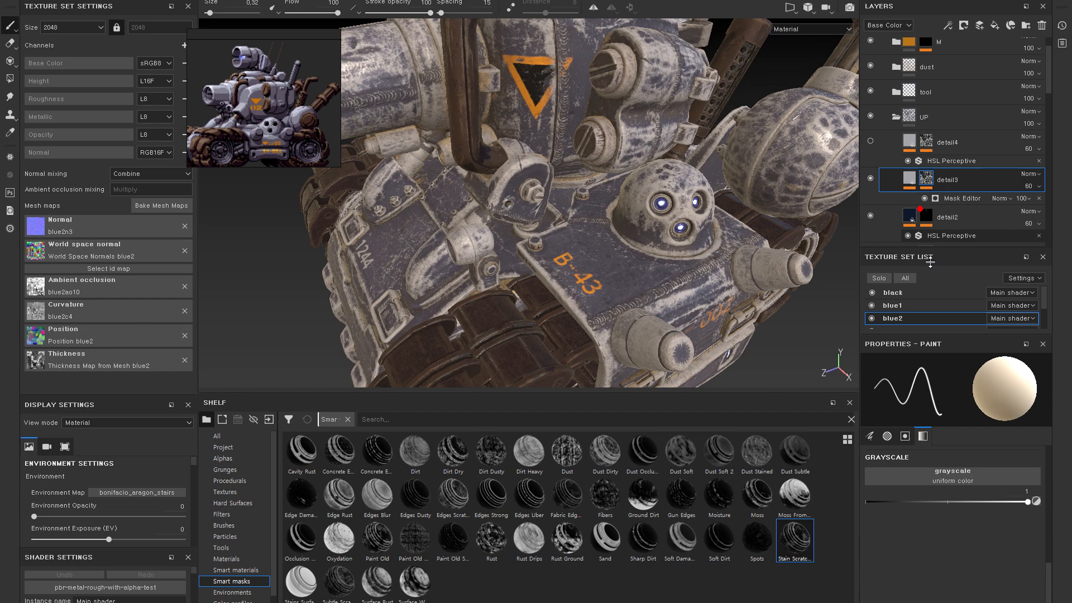
left_click_drag(920, 210, 928, 353)
mouse_move(797, 540)
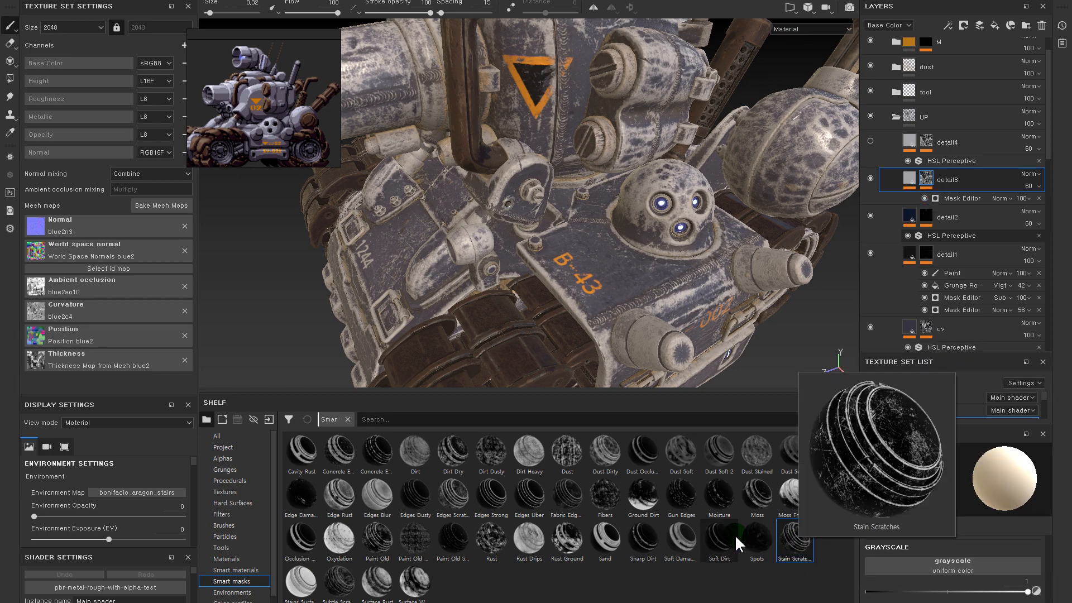
left_click_drag(792, 532, 911, 180)
left_click(963, 195)
left_click(928, 181)
left_click(957, 198)
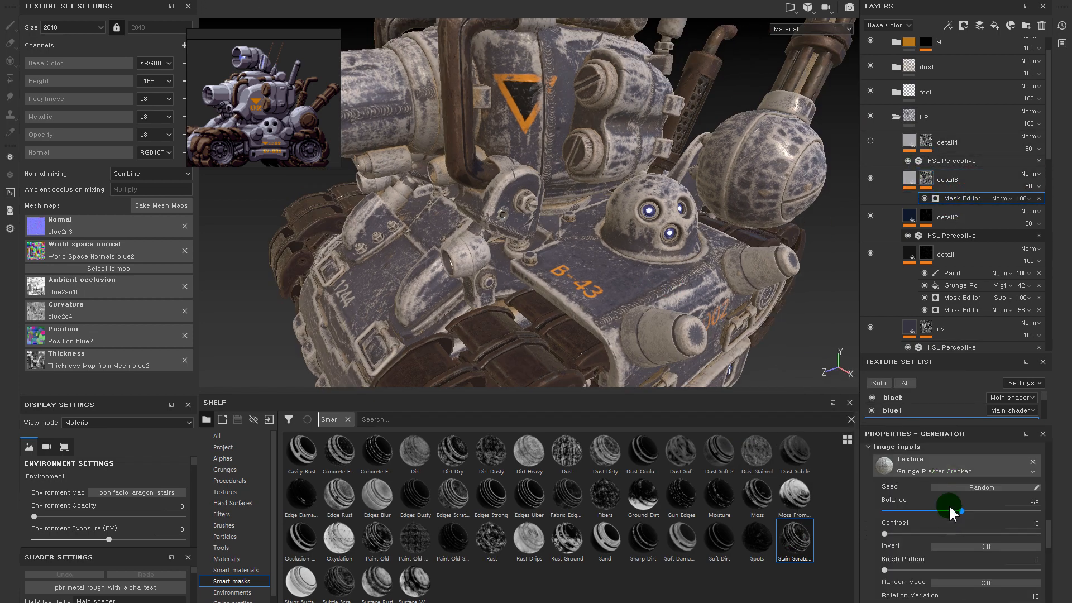
- Set the Balance of the Grunge Plaster Cracked texture in detail3's Mask Editor to 1, comparing the wear with the generator off
left_click_drag(903, 510, 1011, 510)
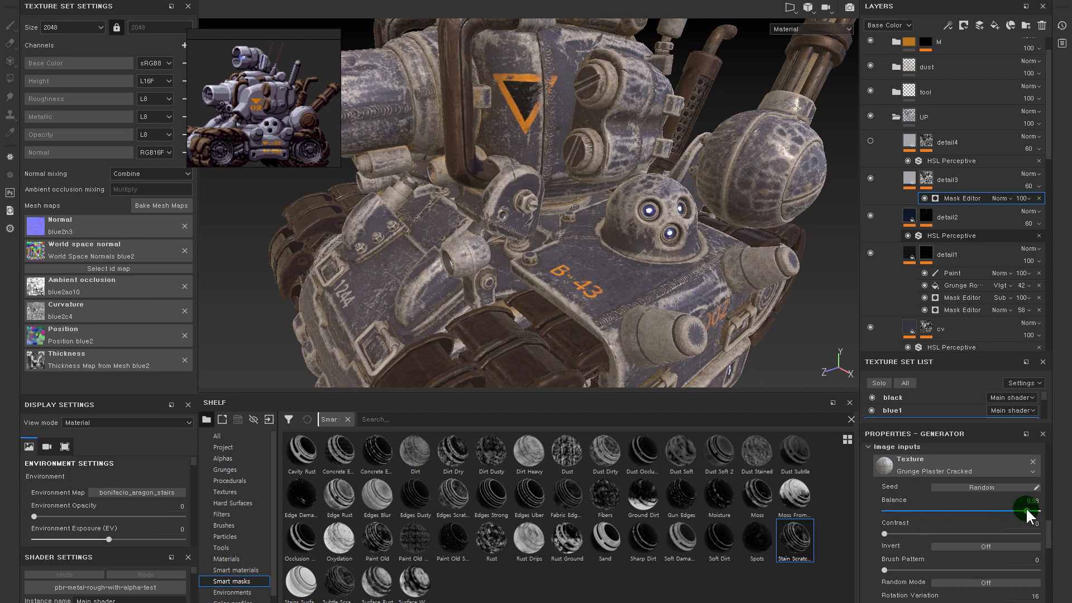
left_click_drag(1031, 507, 1032, 508)
left_click(939, 196)
left_click(924, 198)
left_click(924, 198)
left_click(924, 198)
left_click(924, 198)
left_click(963, 199)
mouse_move(1033, 507)
left_mouse_down()
mouse_move(1042, 512)
mouse_move(895, 537)
left_mouse_up()
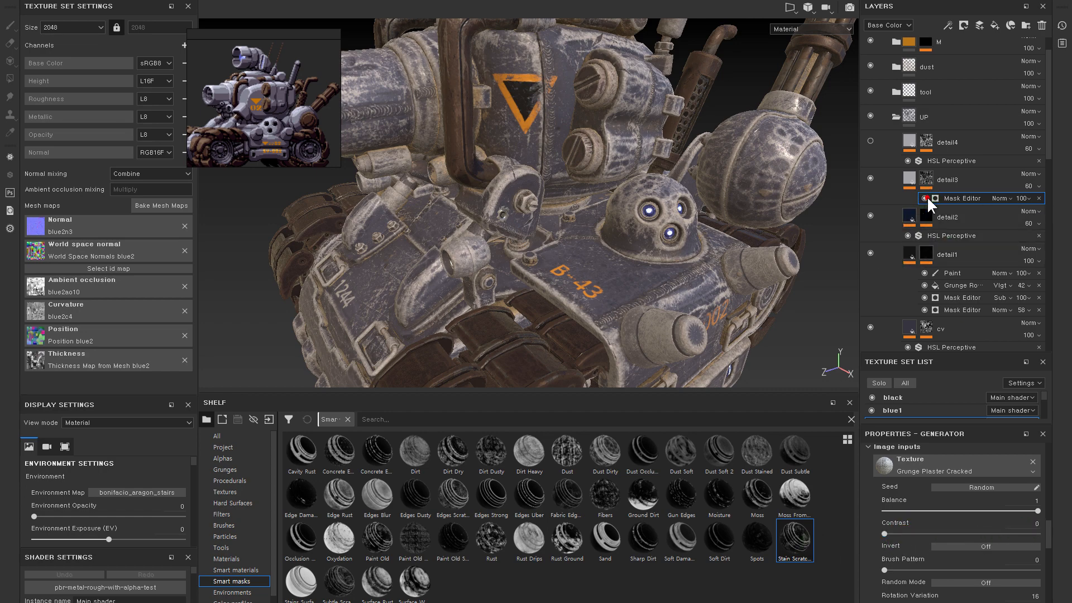
left_click(927, 198)
left_click(927, 197)
left_click(927, 197)
left_click(927, 197)
right_click_drag(763, 222, 675, 225, "alt")
middle_click_drag(675, 225, 729, 213, "alt")
left_click_drag(730, 214, 647, 315, "alt")
left_click_drag(963, 511, 1063, 516)
- Try a Balance of 0.37 and a Contrast of 0.95 on the Mask Editor's secondary Grunge Scratches Dirty texture
scroll(943, 534, "down", 4)
scroll(952, 525, "down", 1)
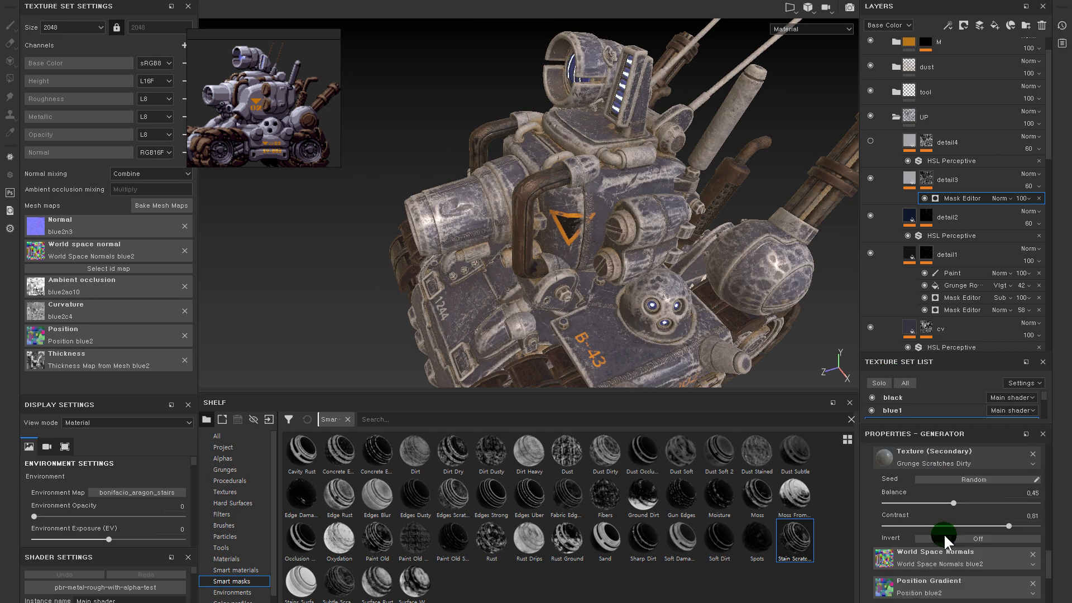
mouse_move(948, 502)
left_mouse_down()
mouse_move(901, 501)
mouse_move(942, 508)
left_mouse_up()
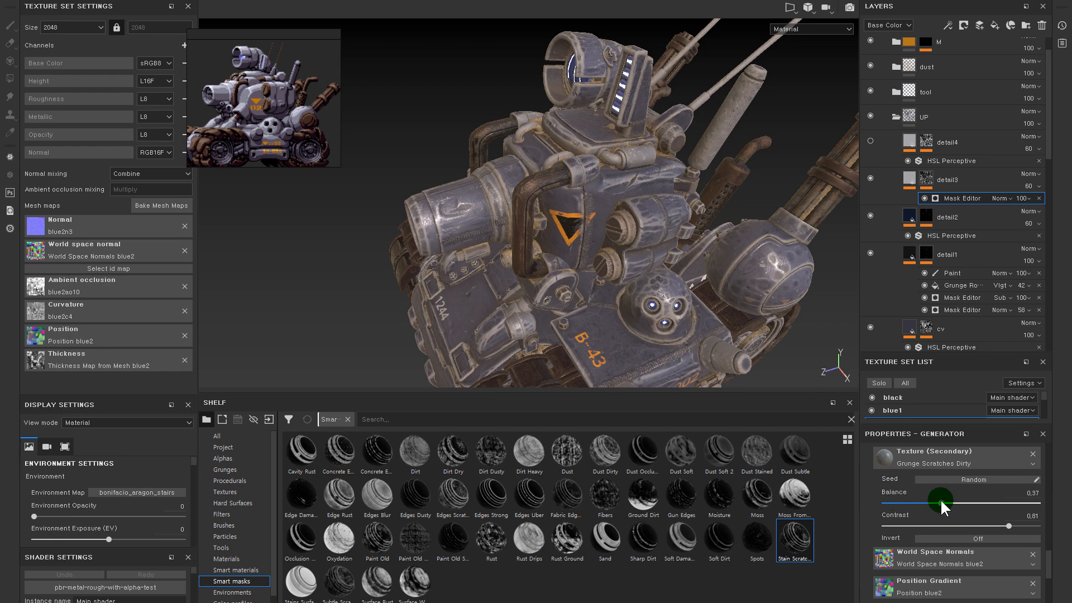
left_click_drag(941, 501, 1030, 526)
left_click_drag(719, 325, 720, 295, "alt")
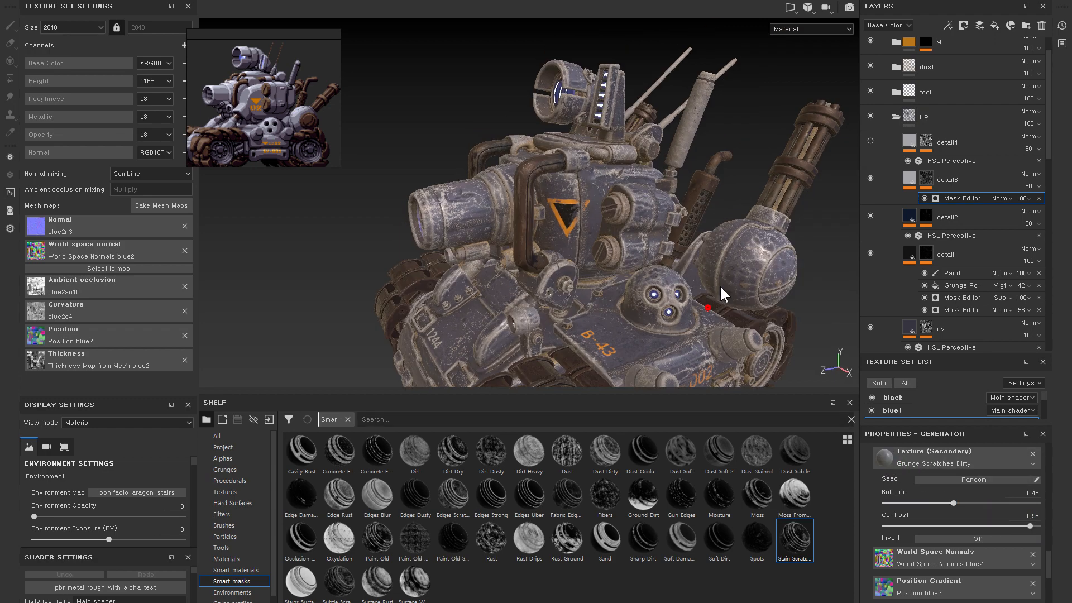
- Lower the Contrast of the secondary Grunge Scratches Dirty texture in detail3's Mask Editor and inspect the wear up close
middle_click_drag(720, 294, 732, 201, "alt")
right_click_drag(732, 190, 749, 259, "alt")
middle_click_drag(749, 250, 606, 478, "alt")
left_click_drag(1011, 528, 993, 528)
right_click_drag(734, 301, 941, 235, "alt")
scroll(981, 511, "down", 2)
scroll(982, 511, "down", 3)
scroll(979, 512, "up", 7)
right_click_drag(661, 199, 919, 190, "alt")
- Add a fill effect to detail3's mask and set its blend mode to Multiply
left_click(917, 179)
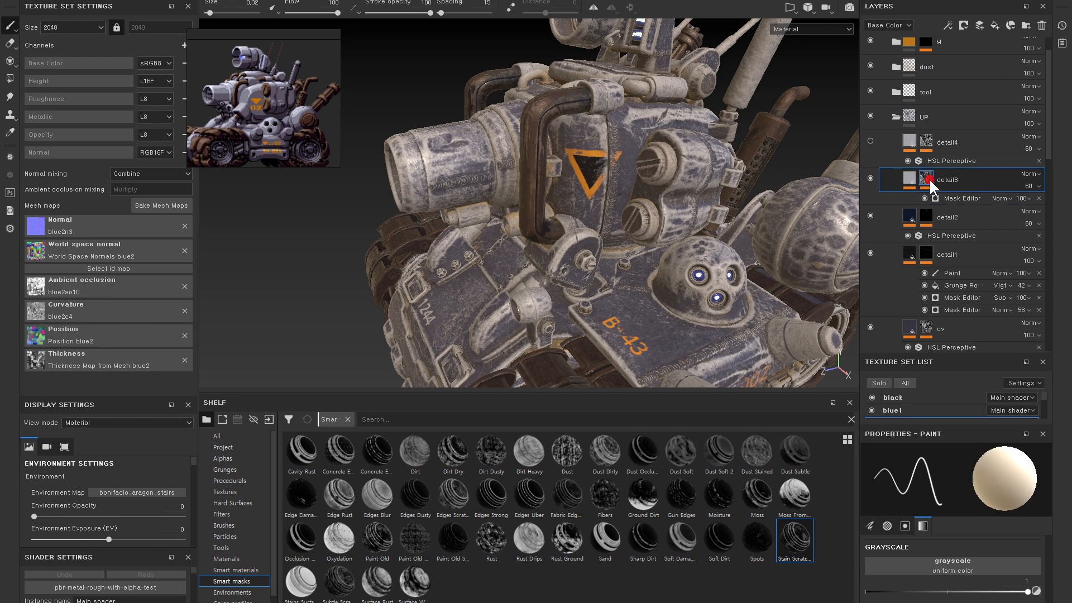
right_click(929, 179)
left_click(965, 410)
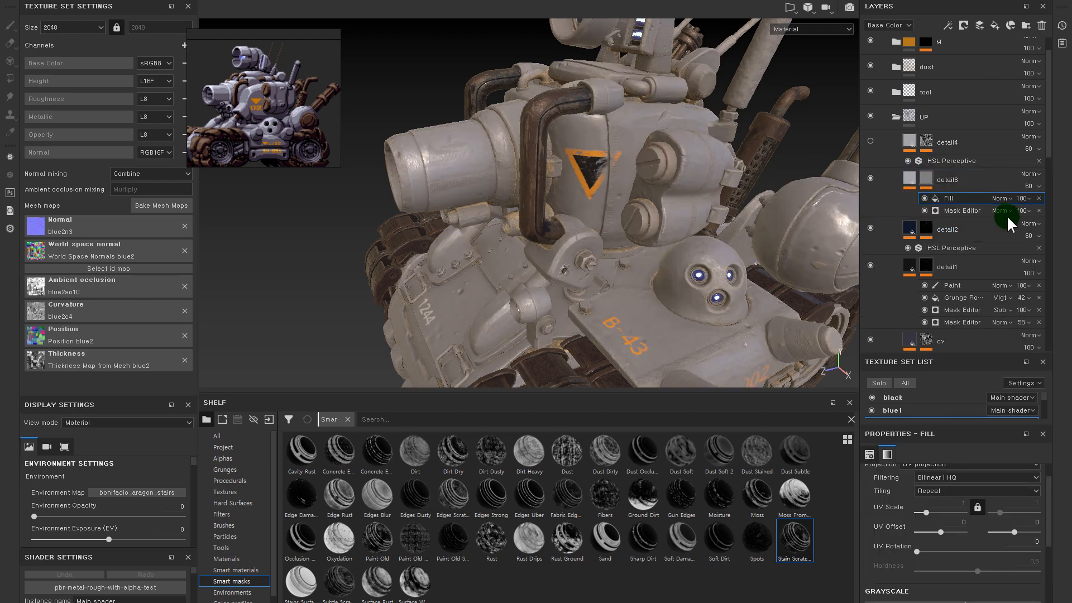
left_click(999, 198)
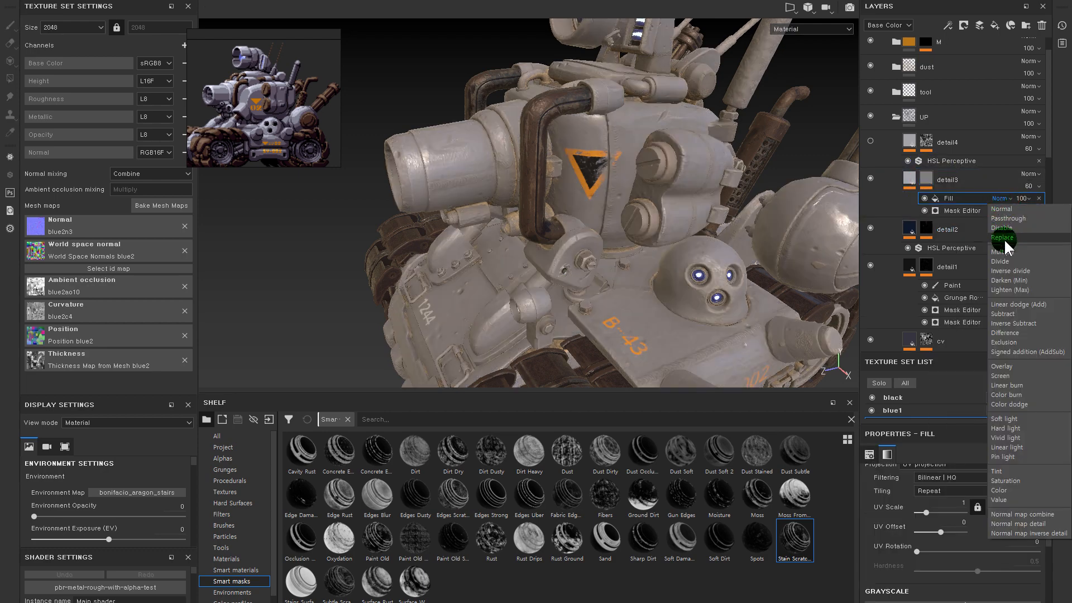
left_click(1002, 229)
- Add a second fill effect above the first one in detail3's mask
right_click(931, 183)
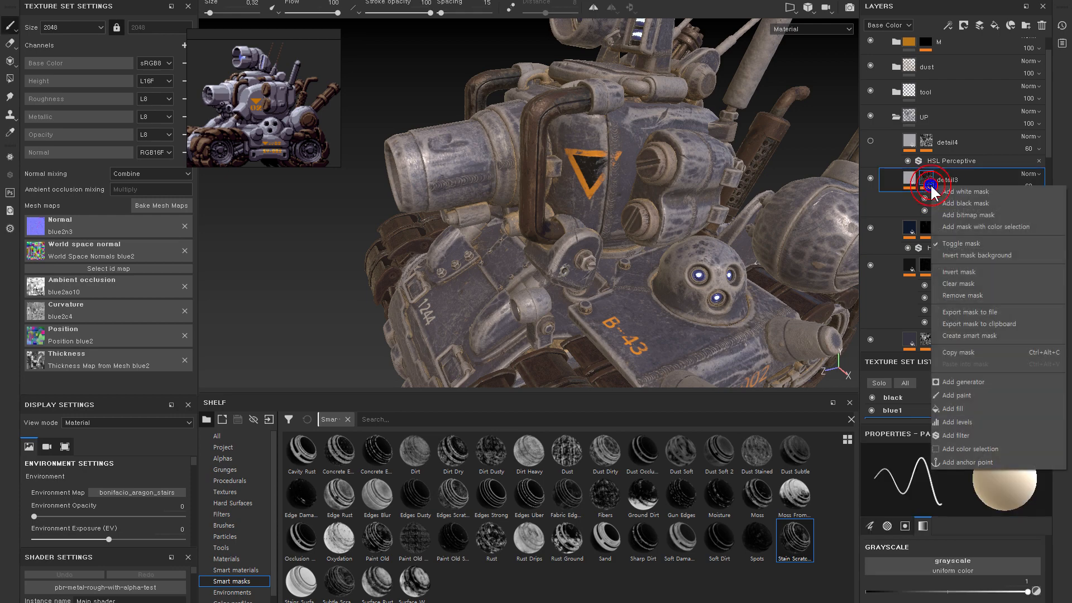
left_click(955, 408)
left_click(1000, 198)
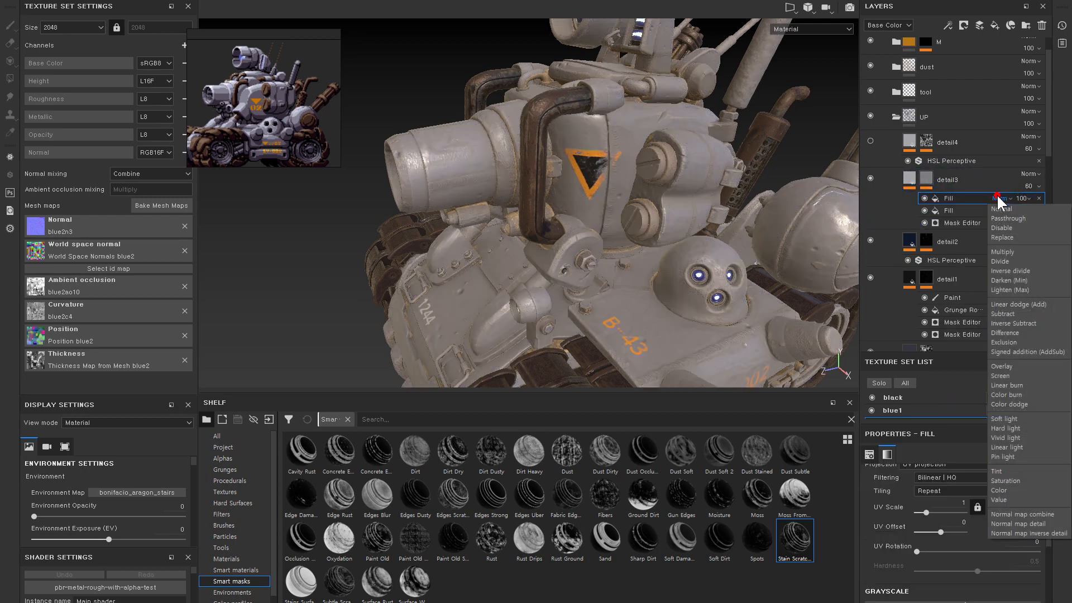
left_click(1006, 250)
- Assign the Grunge Rock procedural as the grayscale of the lower, Multiply fill in detail3's mask
left_click(951, 211)
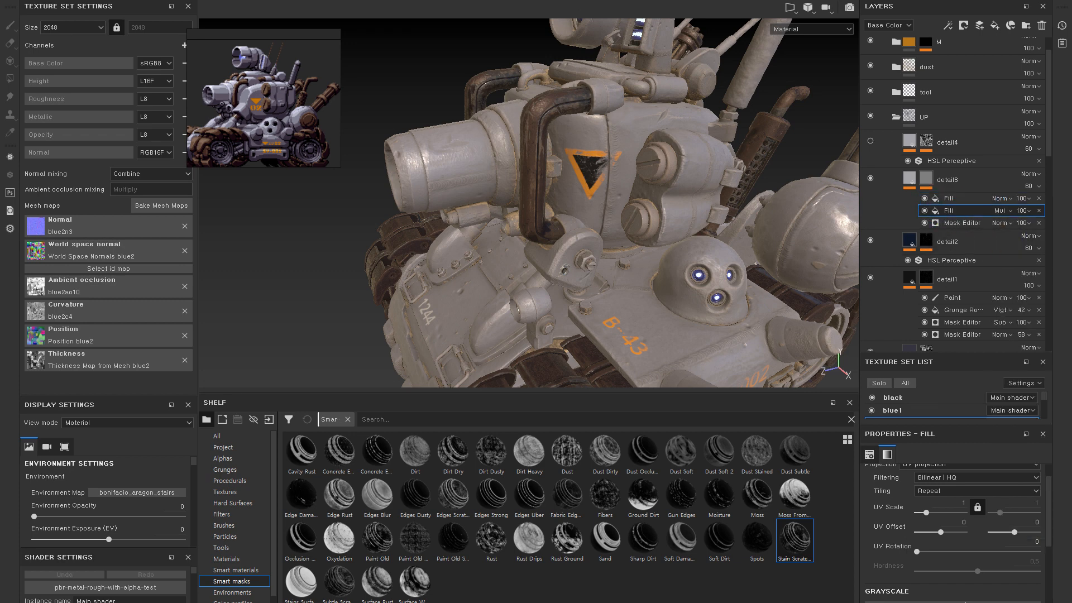
left_click(230, 481)
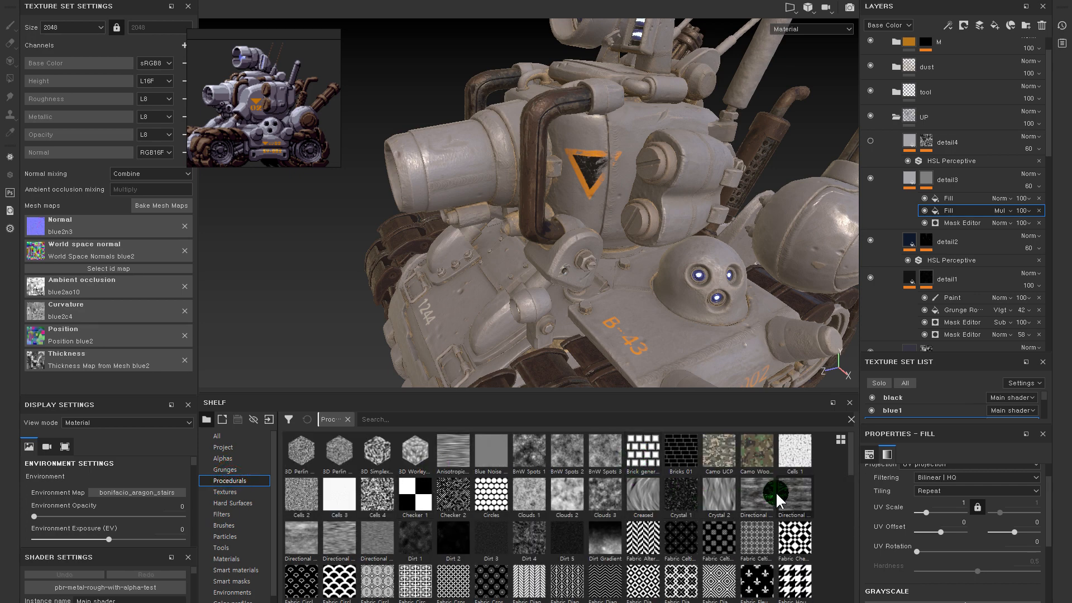
scroll(614, 496, "down", 5)
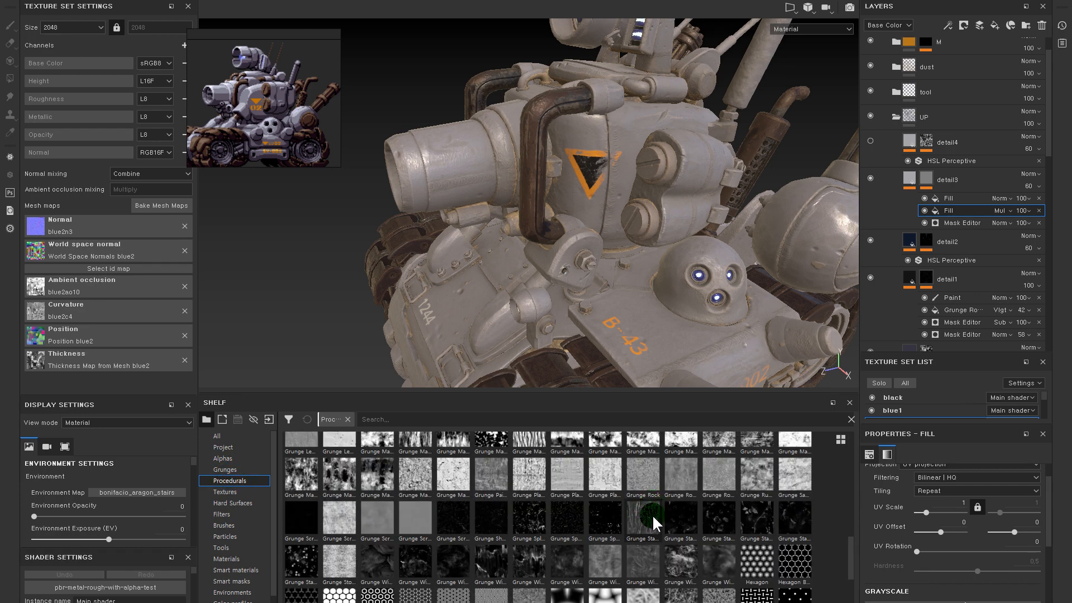
mouse_move(645, 469)
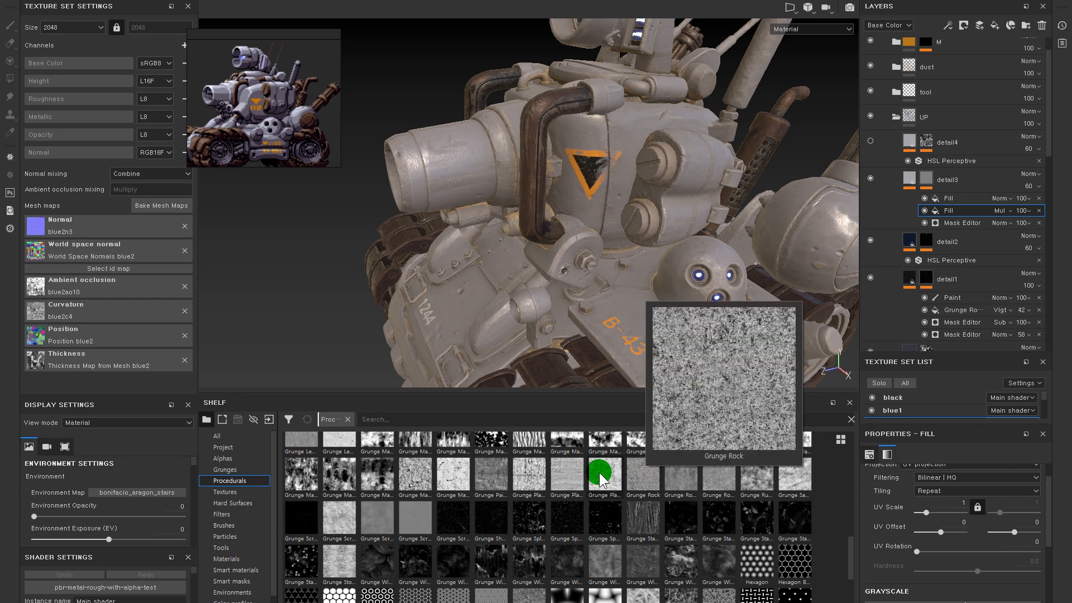
mouse_move(598, 472)
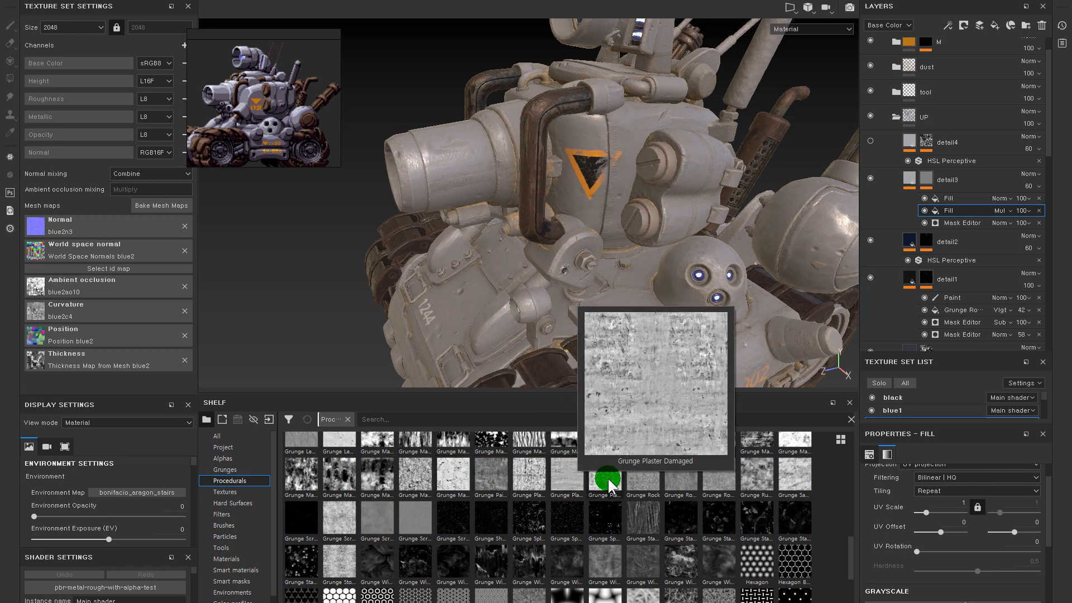
mouse_move(635, 479)
left_mouse_down()
mouse_move(756, 407)
mouse_move(965, 430)
mouse_move(738, 499)
mouse_move(670, 450)
mouse_move(947, 210)
left_mouse_up()
scroll(957, 487, "down", 3)
left_click_drag(648, 479, 967, 545)
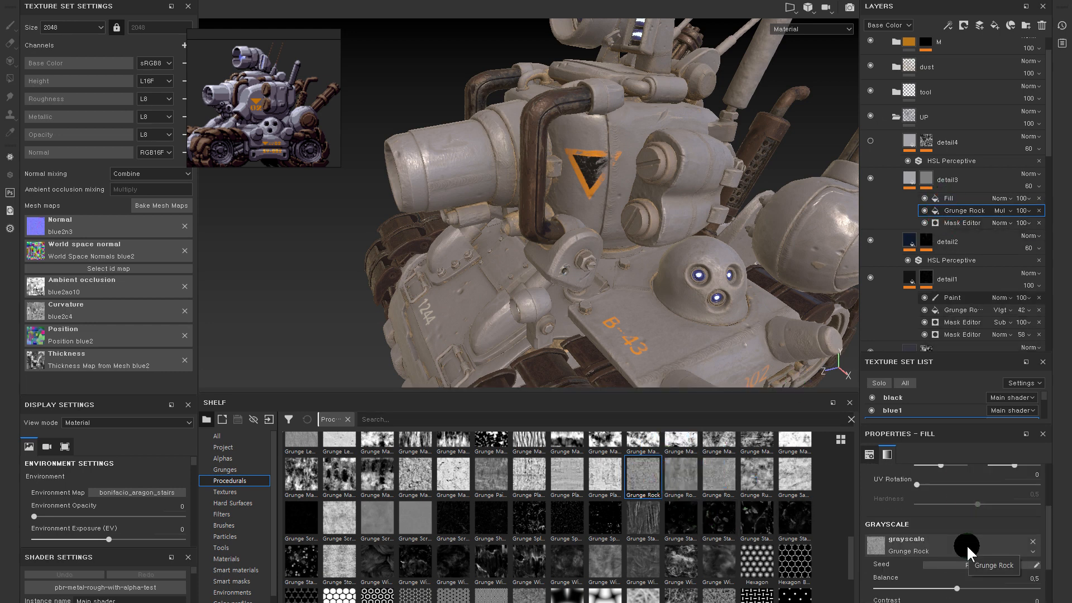
- Assign Grunge Plaster Painted to the upper fill in detail3's mask and compare the wear with the fills hidden
left_click(945, 198)
left_click_drag(605, 476, 929, 570)
left_click_drag(675, 247, 651, 176, "alt")
middle_click_drag(652, 177, 644, 150, "alt")
right_click_drag(627, 146, 701, 237, "alt")
left_click(924, 198)
left_click(925, 210)
left_click(924, 211)
right_click(938, 196)
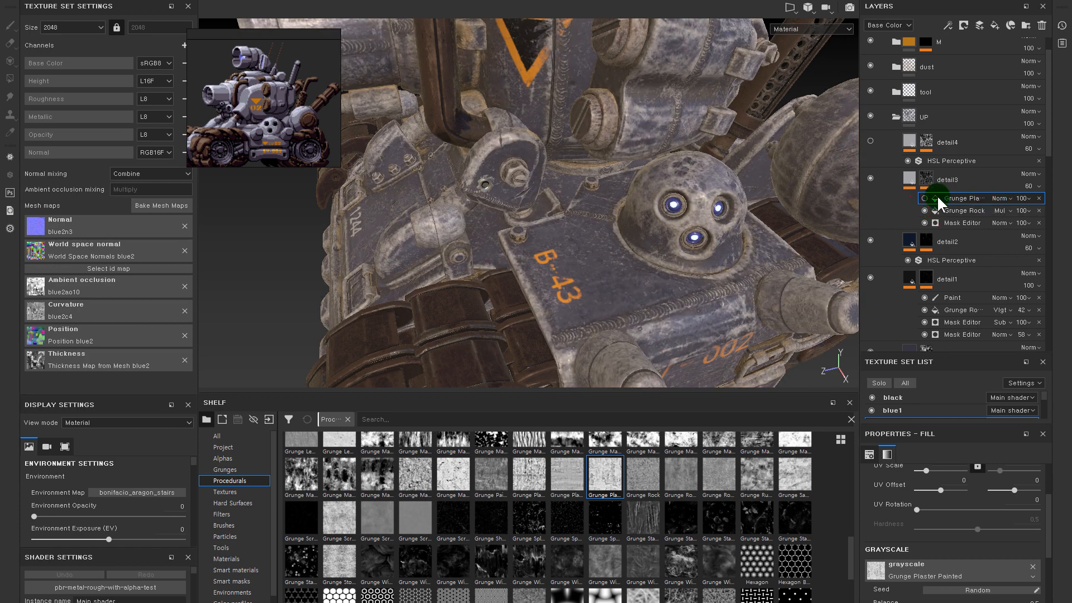
- Set the Grunge Plaster Painted fill's blend mode to Multiply and hide the fill after comparing both grunges
left_click(1000, 198)
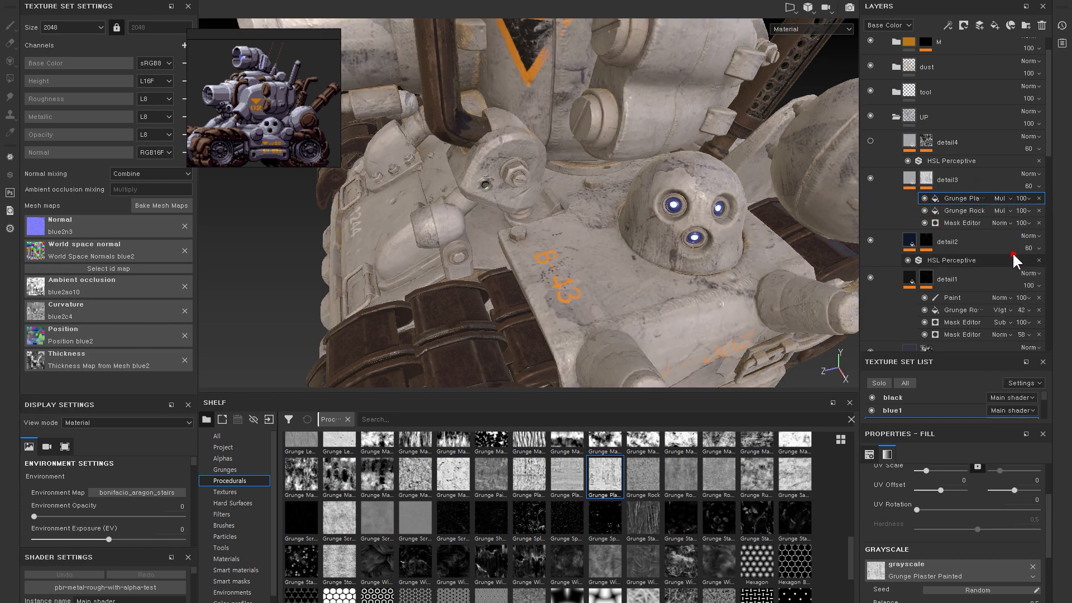
left_click(1013, 252)
left_click(925, 211)
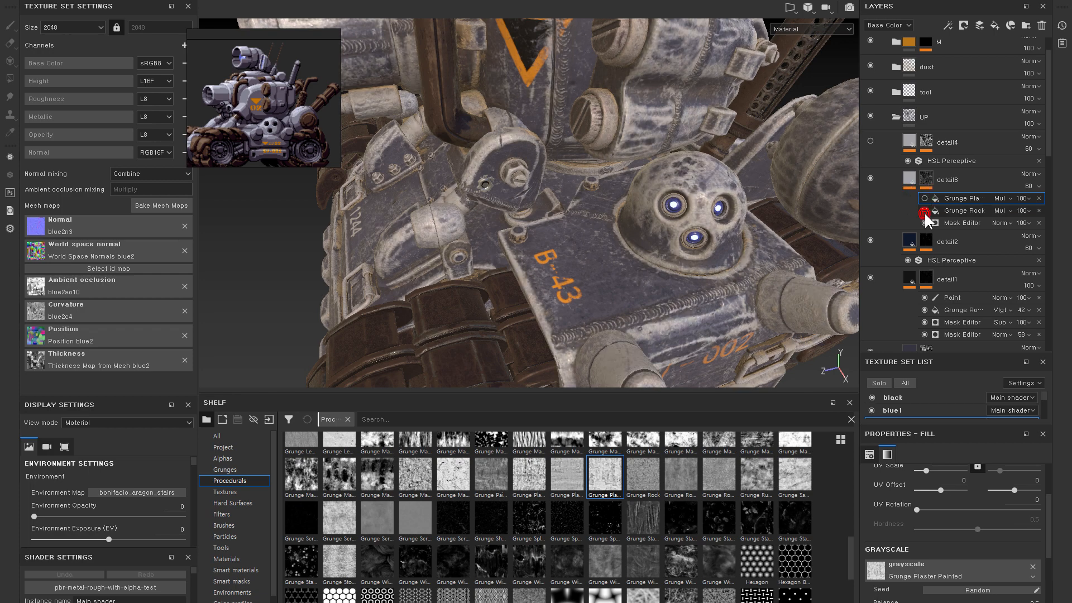
left_click(924, 199)
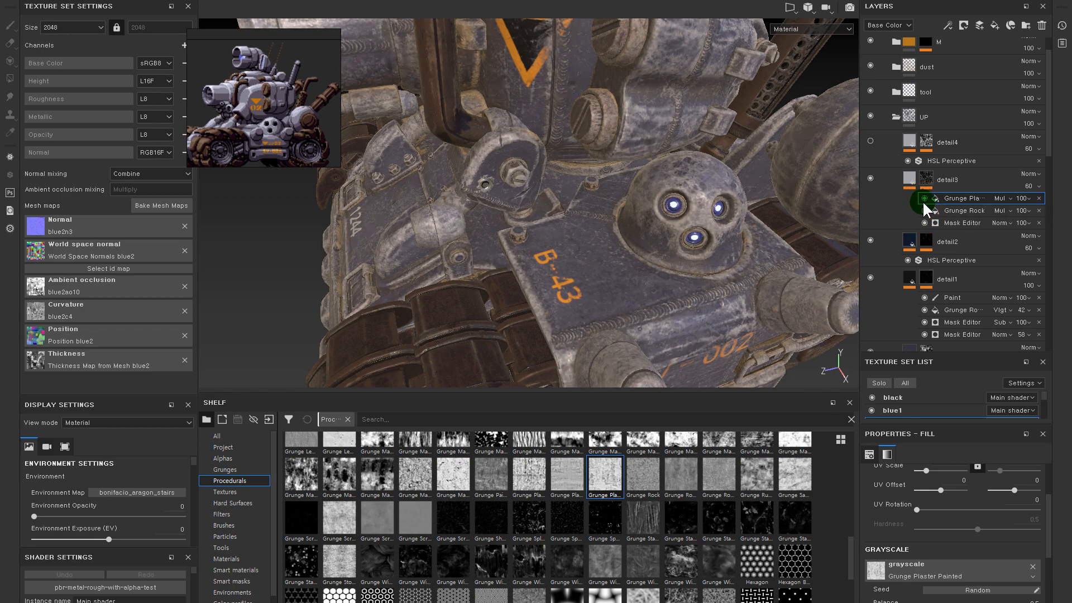
left_click(925, 198)
- Dock the Texture Set List between the Texture Set Settings and Display Settings panels
left_click(962, 211)
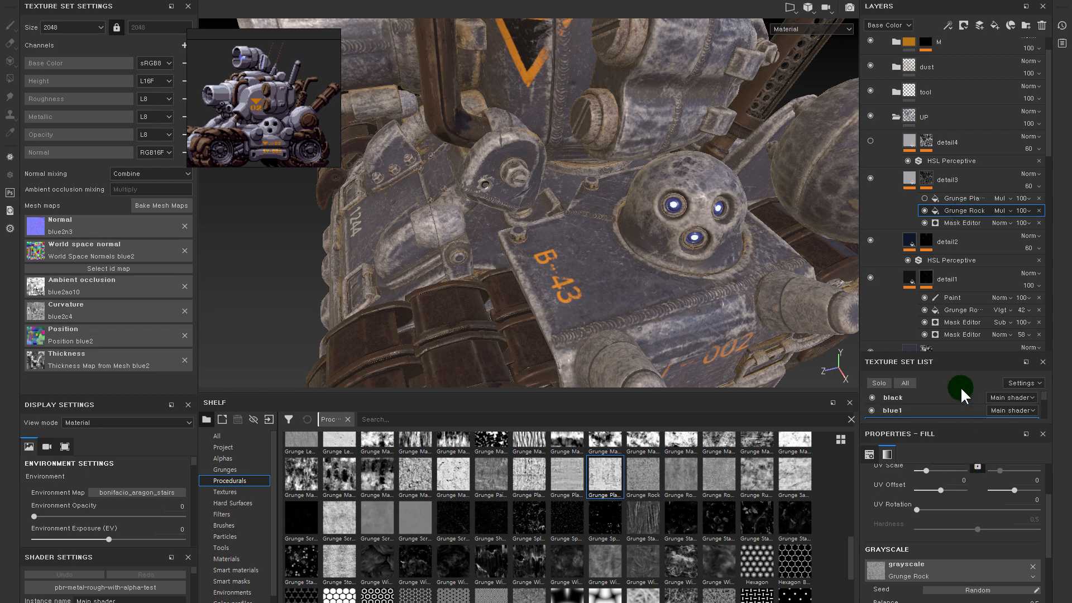
left_click_drag(963, 351, 962, 304)
left_click(957, 484)
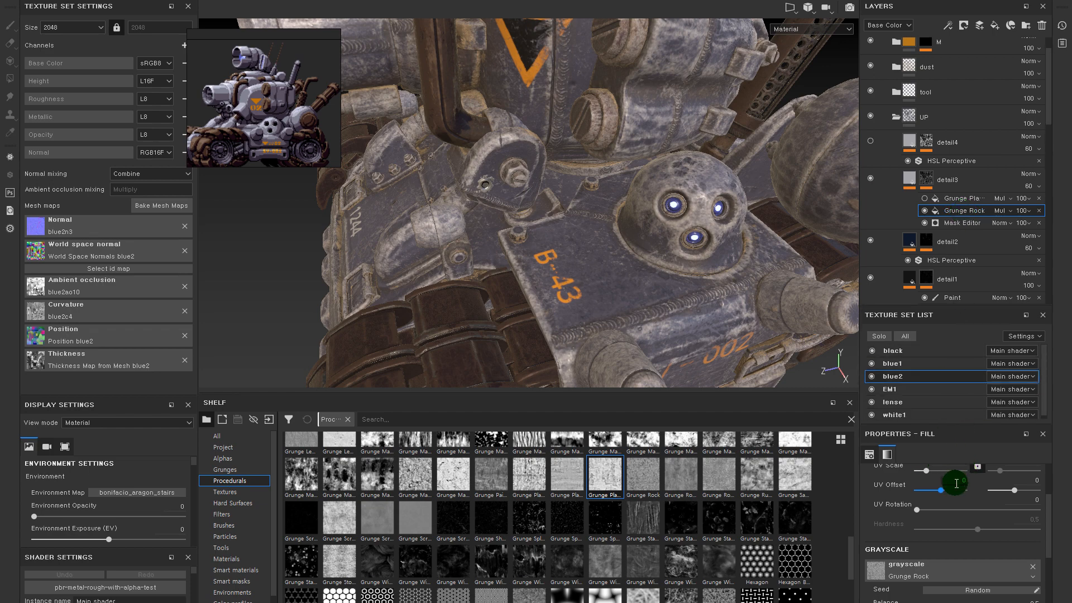
double_click(957, 427)
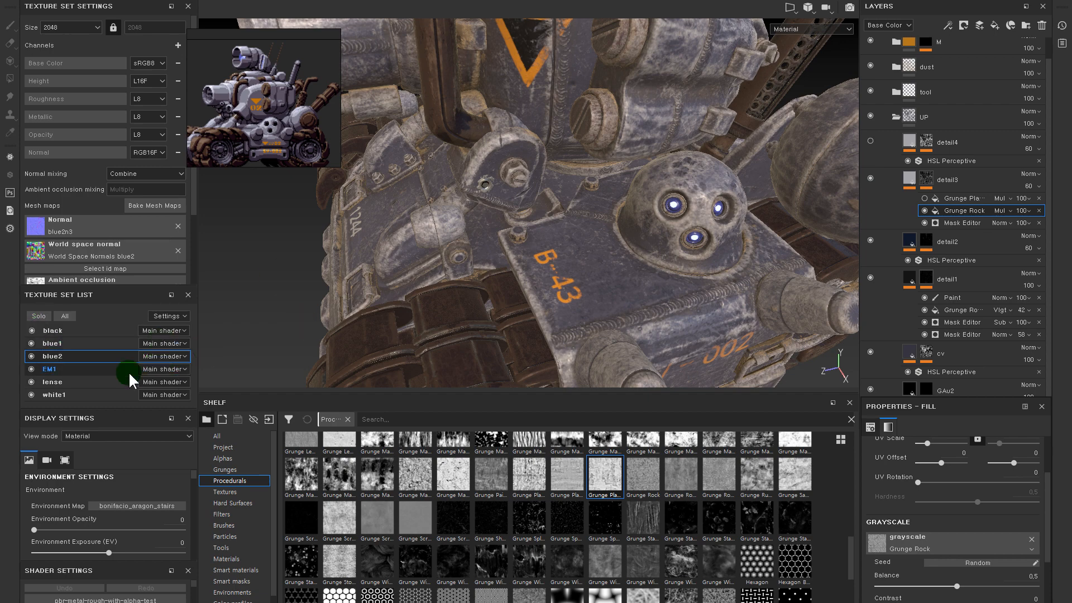
- Set the Contrast of the Grunge Rock fill in detail3's mask to 0.21 and compare the layer shown and hidden
mouse_move(964, 396)
left_mouse_down()
mouse_move(960, 232)
mouse_move(960, 257)
left_mouse_up()
left_click(960, 445)
mouse_move(897, 445)
left_mouse_down()
mouse_move(924, 446)
mouse_move(910, 448)
left_mouse_up()
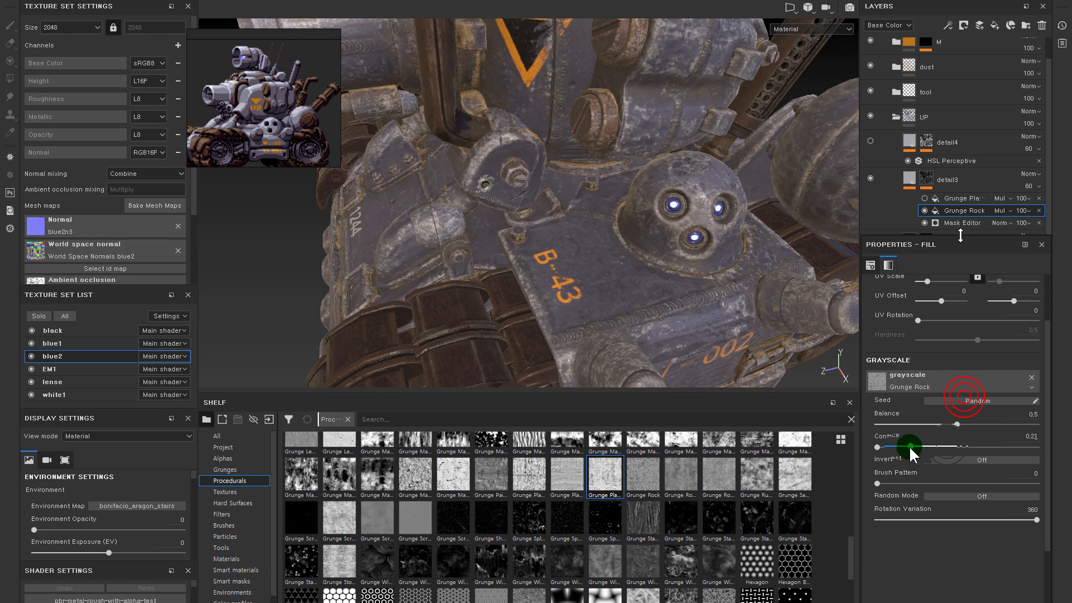
left_click_drag(765, 239, 737, 132, "alt")
left_click(870, 180)
left_click(870, 180)
left_click(870, 180)
left_click(870, 180)
- Show the Grunge Plaster Painted fill again, set its Balance to 0.33 and inspect the tank's front up close
left_click(925, 198)
left_click(948, 196)
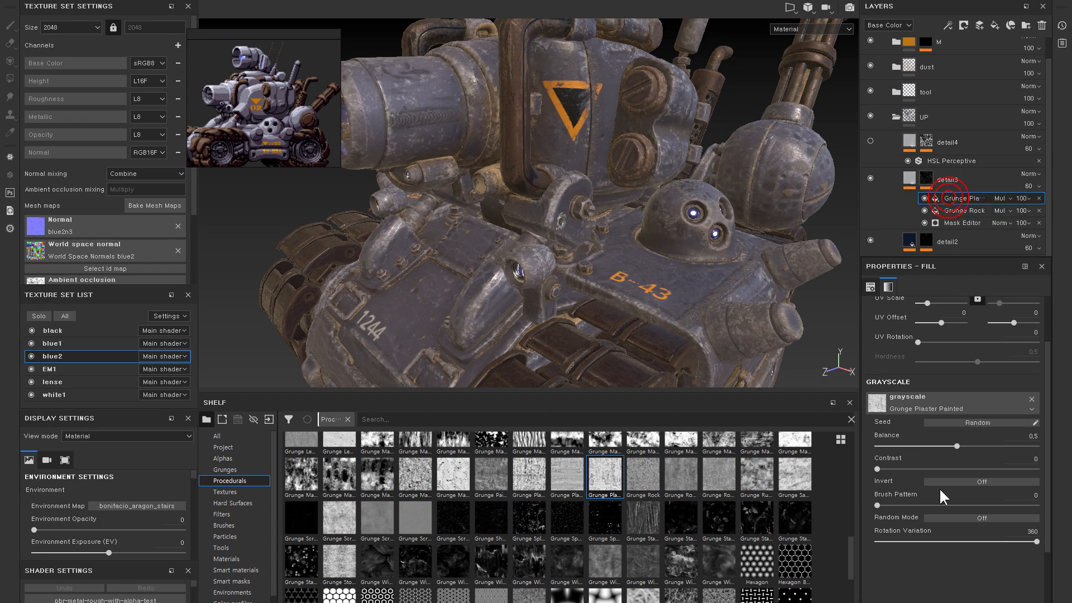
mouse_move(986, 444)
left_mouse_down()
mouse_move(908, 447)
mouse_move(931, 445)
left_mouse_up()
middle_click_drag(468, 142, 544, 173, "alt")
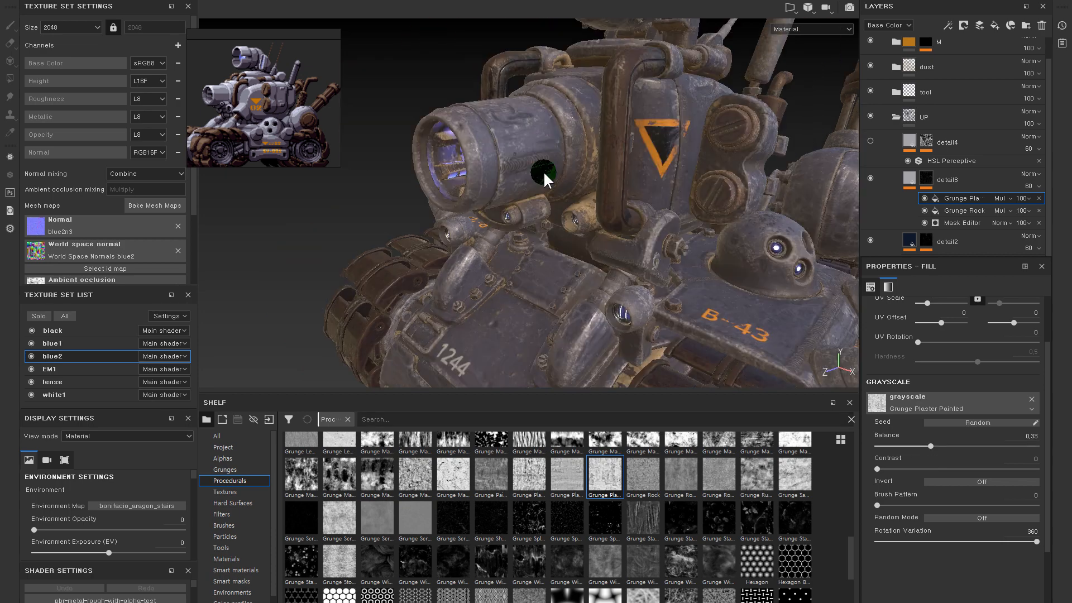
right_click_drag(545, 172, 651, 210, "alt")
left_click(937, 200)
left_click_drag(631, 103, 702, 110, "alt")
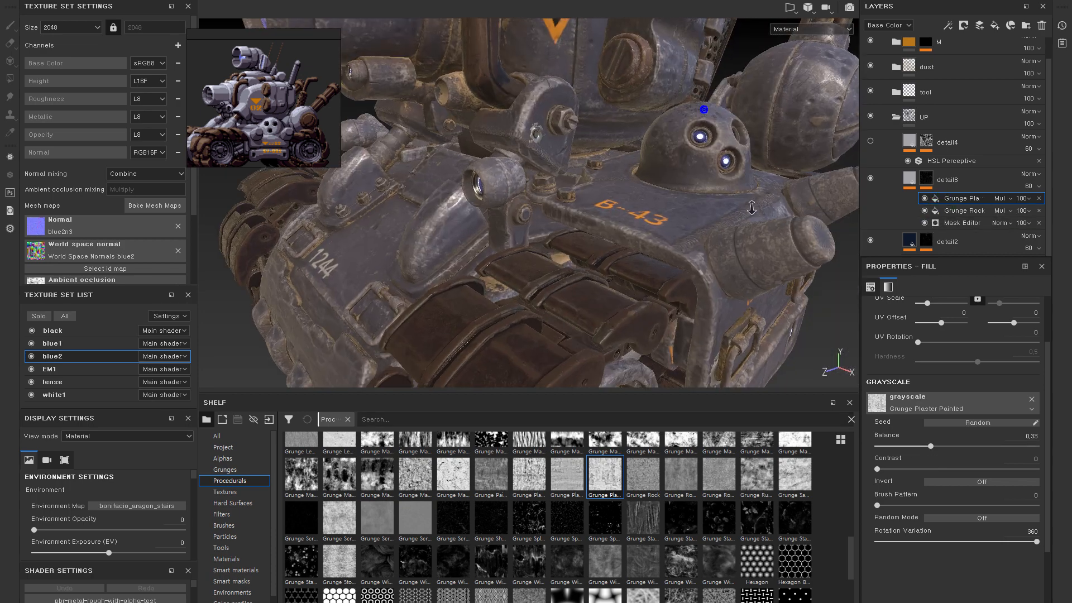
middle_click_drag(702, 110, 615, 225, "alt")
mouse_move(670, 160)
right_mouse_down("alt")
mouse_move(757, 237)
mouse_move(742, 216)
right_mouse_up("alt")
middle_click_drag(742, 215, 756, 204, "alt")
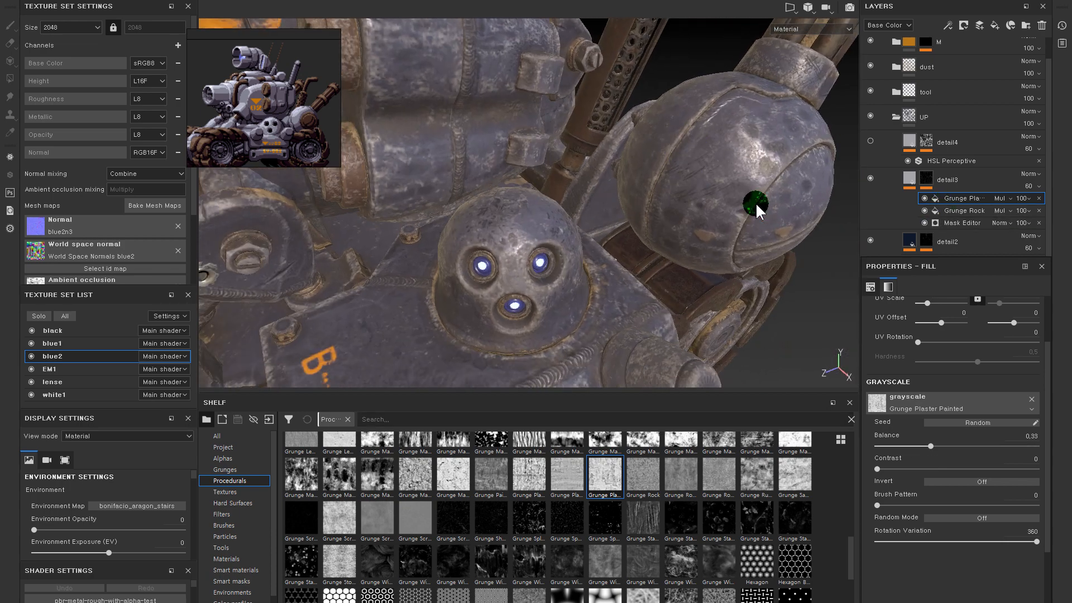
- Compare detail3 shown and hidden, and try a layer opacity of 32
left_click(870, 178)
left_click(870, 177)
left_click(870, 176)
left_click(870, 176)
middle_click_drag(658, 183, 646, 203, "alt")
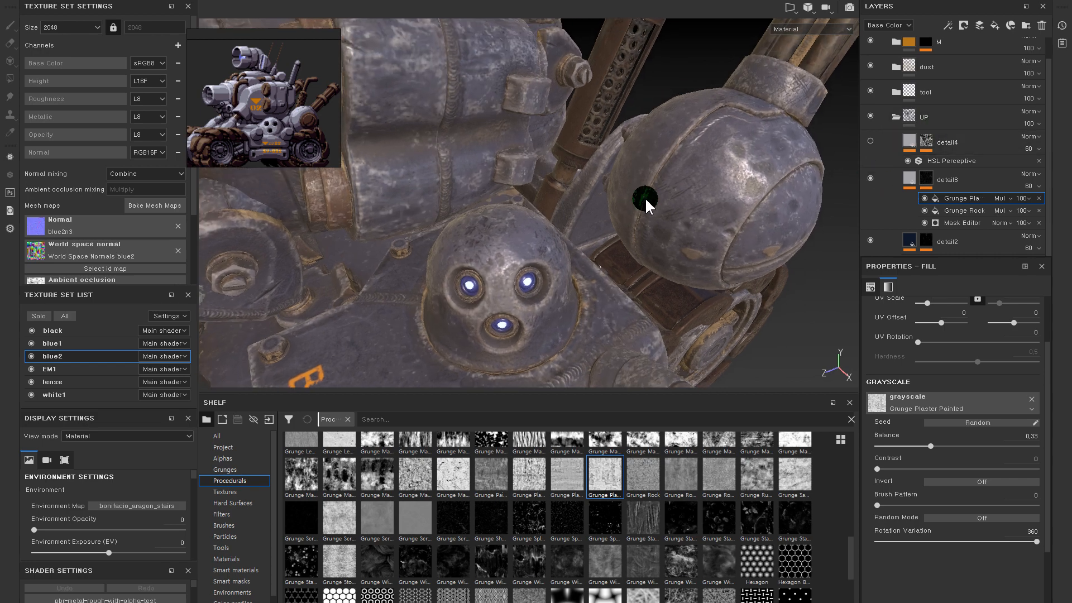
right_click_drag(726, 196, 636, 184, "alt")
middle_click_drag(635, 185, 724, 145, "alt")
mouse_move(1042, 207)
left_mouse_down()
mouse_move(1019, 208)
mouse_move(1033, 206)
left_mouse_up()
right_click_drag(732, 203, 692, 196, "alt")
middle_click_drag(491, 98, 653, 141, "alt")
scroll(654, 142, "up", 2)
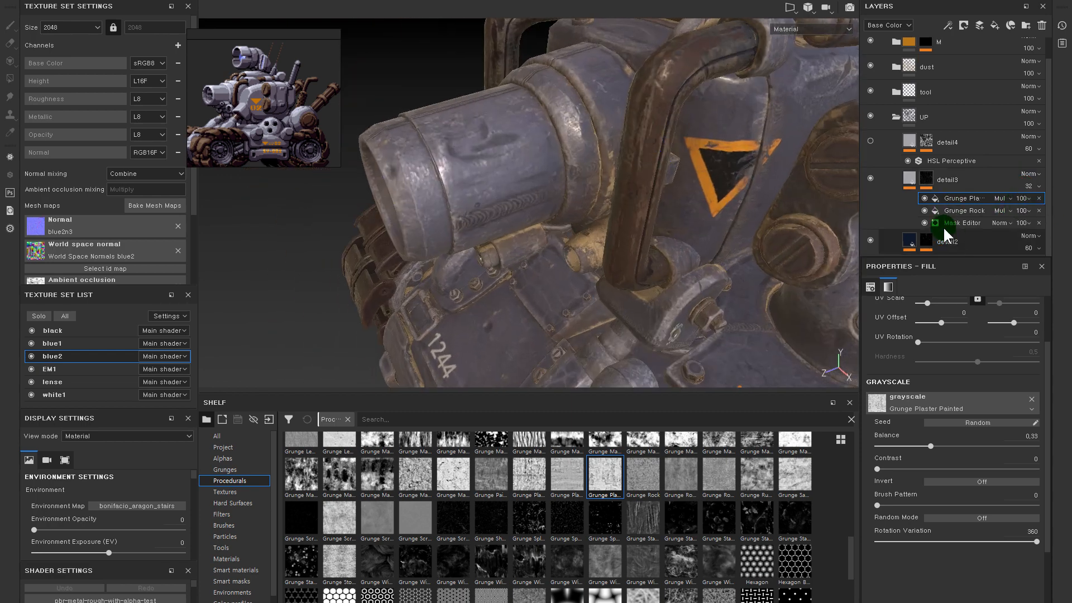
- Set detail3's Base Color to black and its layer opacity to 100
left_click(870, 178)
left_click(892, 177)
left_click(914, 178)
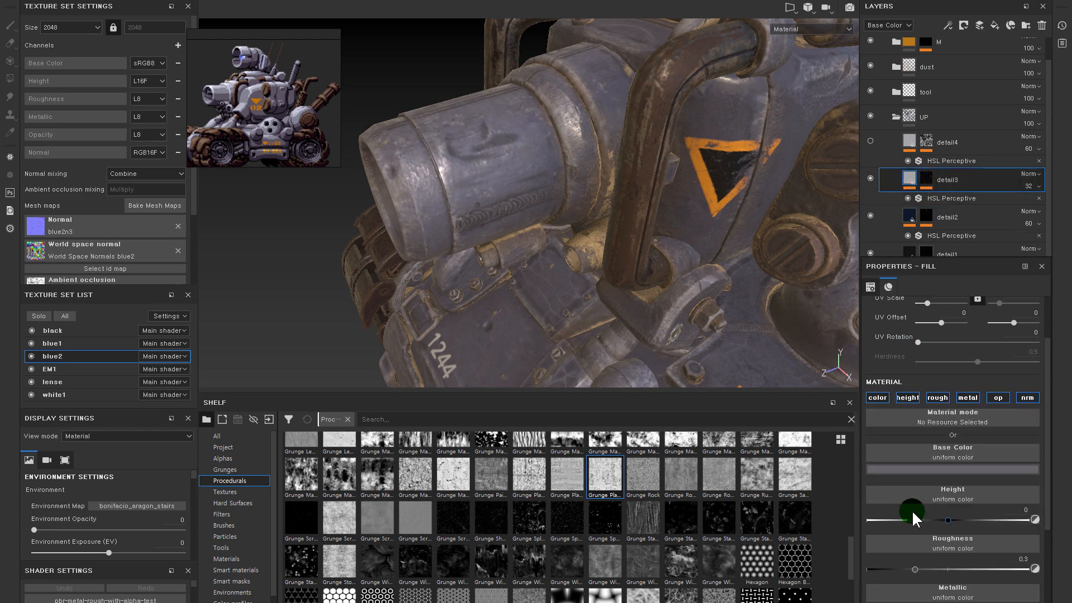
left_click(941, 468)
left_click_drag(923, 551, 1049, 602)
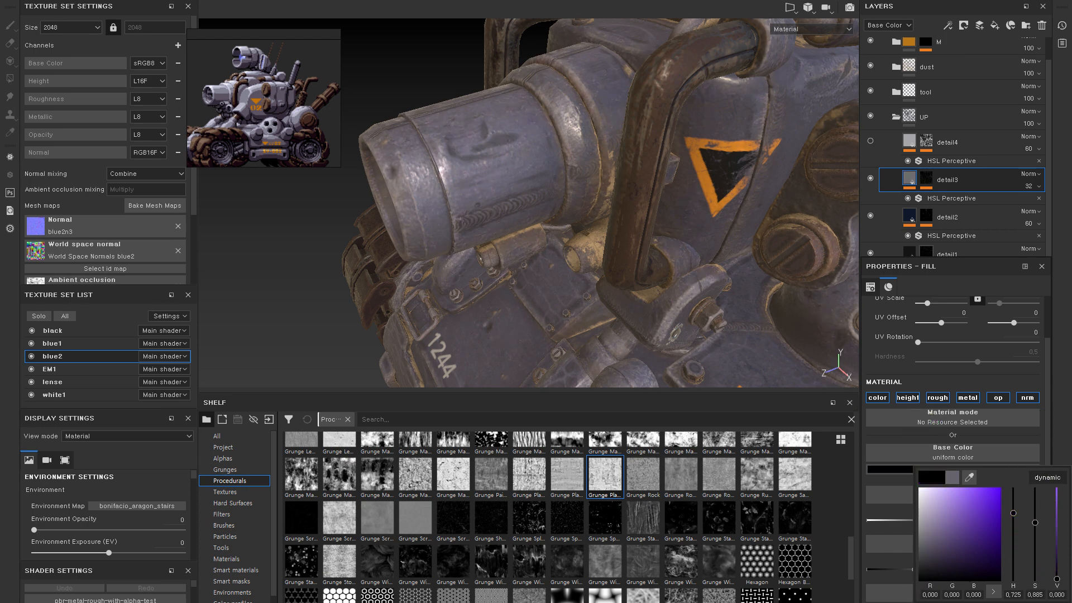
left_click(886, 190)
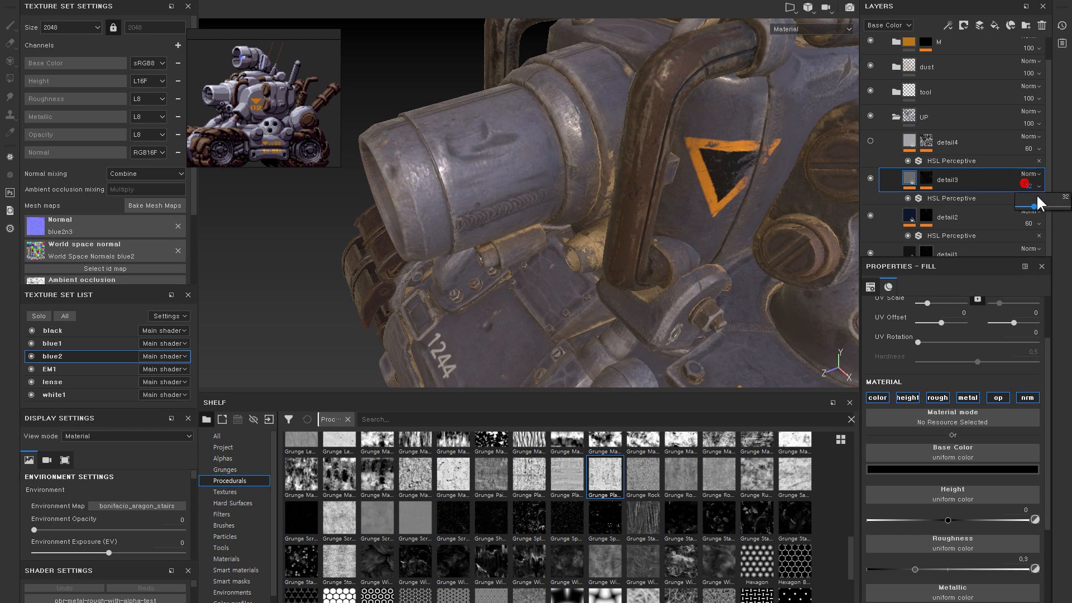
left_click_drag(1066, 211, 1058, 207)
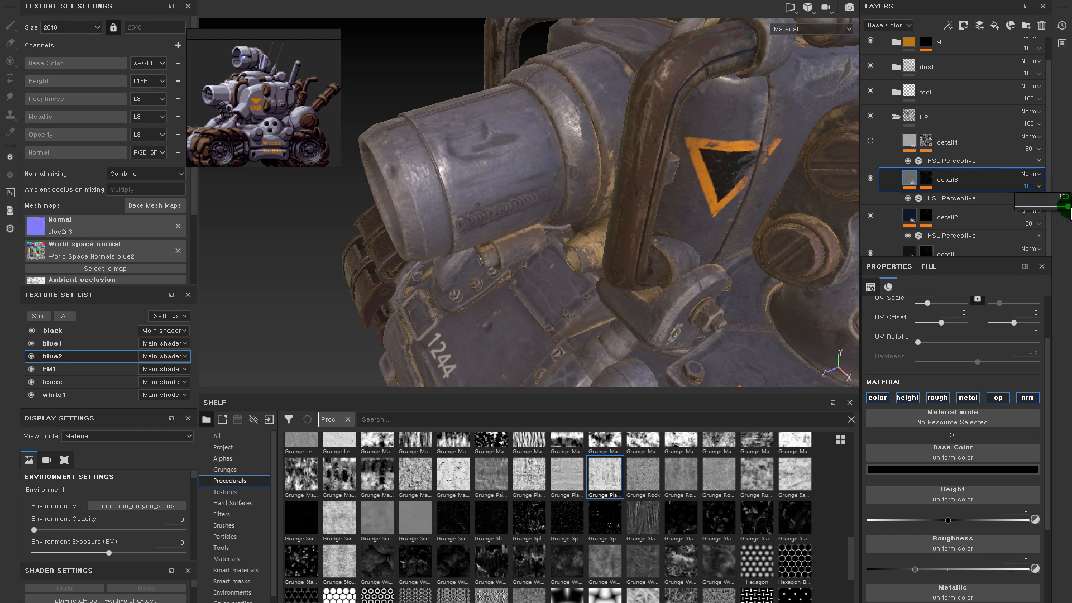
- Try a Lightness of 0.14 in detail3's HSL Perceptive filter and inspect the tank from several sides
left_click(952, 198)
left_click_drag(955, 423, 900, 423)
scroll(550, 279, "down", 2)
middle_click_drag(551, 280, 409, 276, "alt")
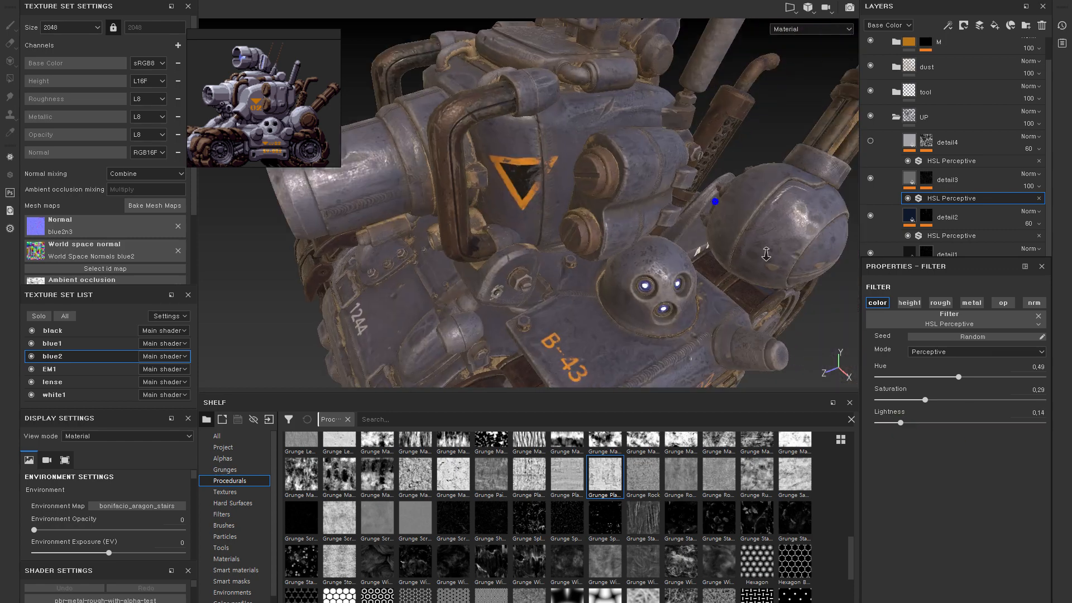
middle_click_drag(761, 324, 654, 184, "alt")
scroll(654, 184, "up", 1)
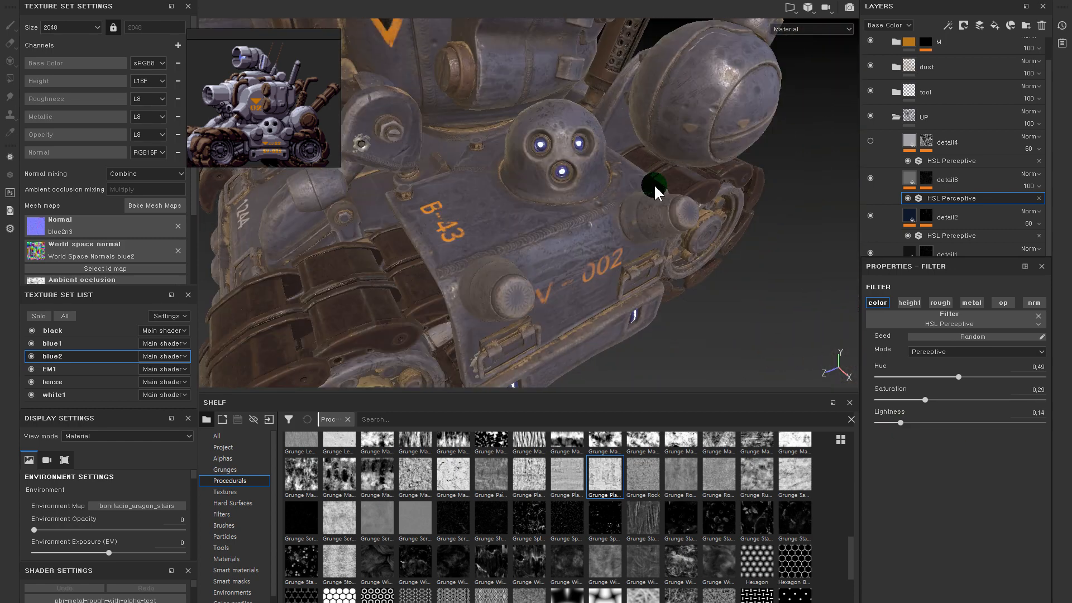
right_click_drag(719, 152, 779, 226, "alt")
left_click_drag(758, 195, 810, 139, "alt")
left_click(871, 178)
right_click_drag(744, 185, 543, 139, "alt")
left_click_drag(543, 139, 574, 201, "alt")
right_click_drag(575, 201, 566, 182, "alt")
left_click_drag(567, 182, 544, 174, "alt")
right_click_drag(544, 173, 930, 425, "alt")
- Set the Lightness of detail3's HSL Perceptive filter to 0.74 and check the wear on the cannon
left_click_drag(1046, 423, 1069, 422)
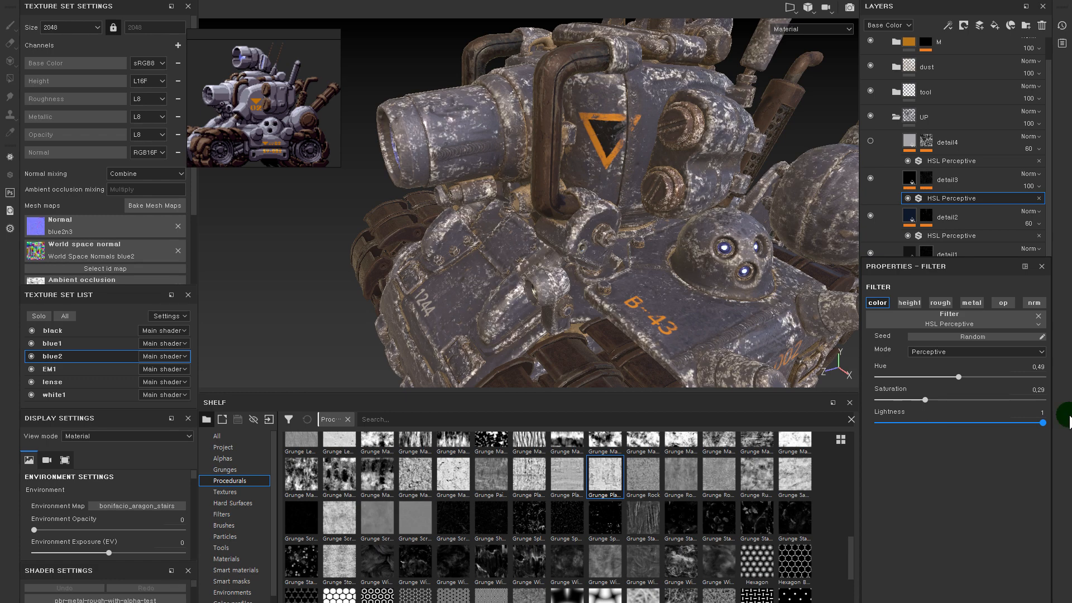
left_click_drag(952, 427, 997, 424)
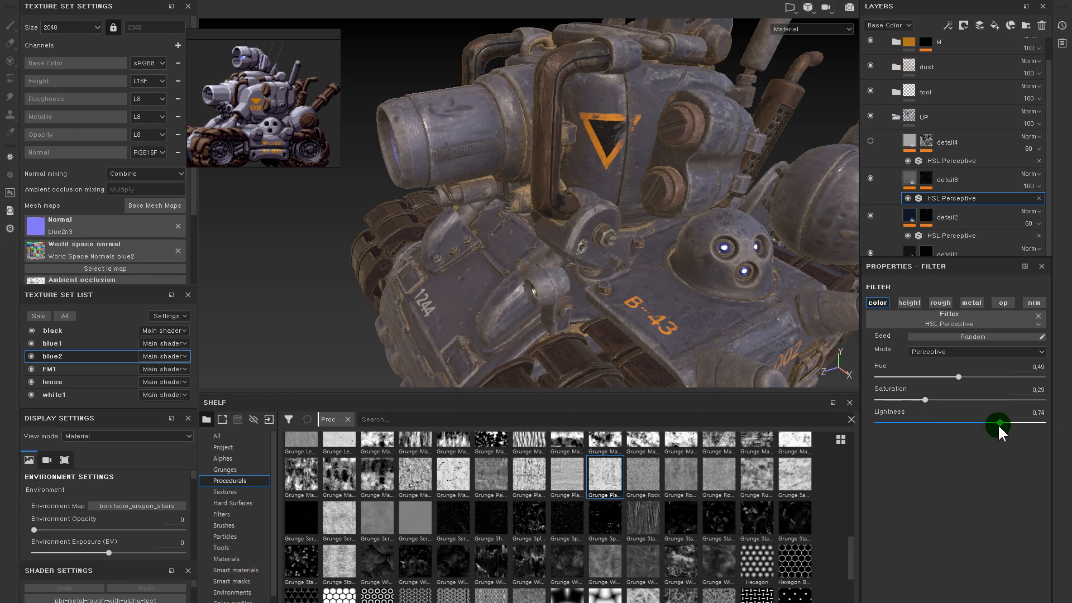
left_click_drag(756, 318, 696, 219, "alt")
middle_click_drag(696, 219, 726, 223, "alt")
left_click_drag(726, 224, 726, 167, "alt")
right_click_drag(782, 335, 949, 402, "alt")
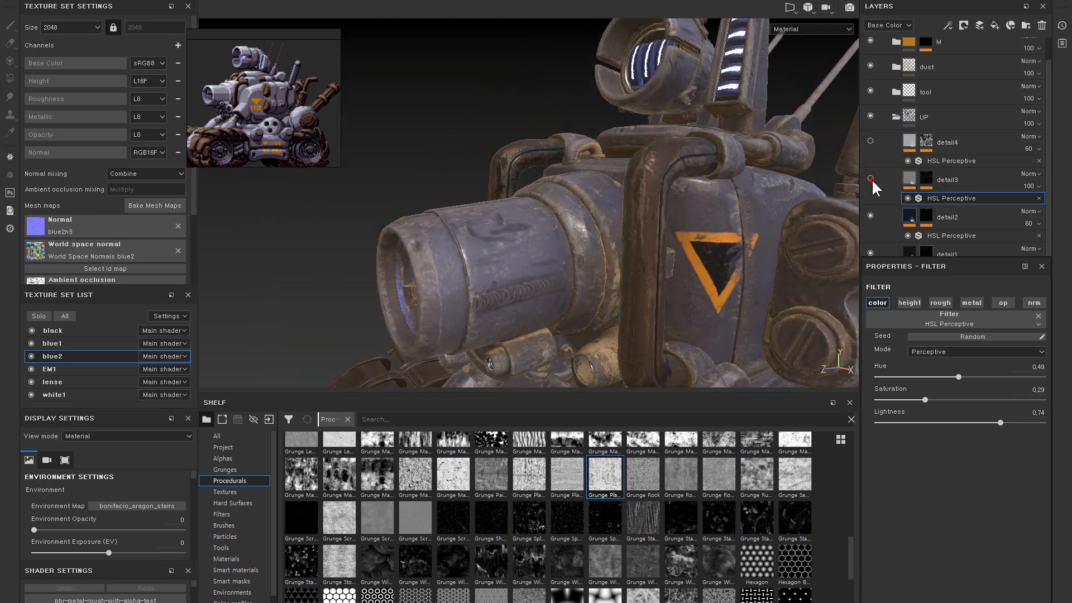
- Add a paint effect on top of detail3's mask stack, undoing the first effect added
left_click(926, 179)
right_click(926, 179)
left_click(977, 385)
key("ctrl+z")
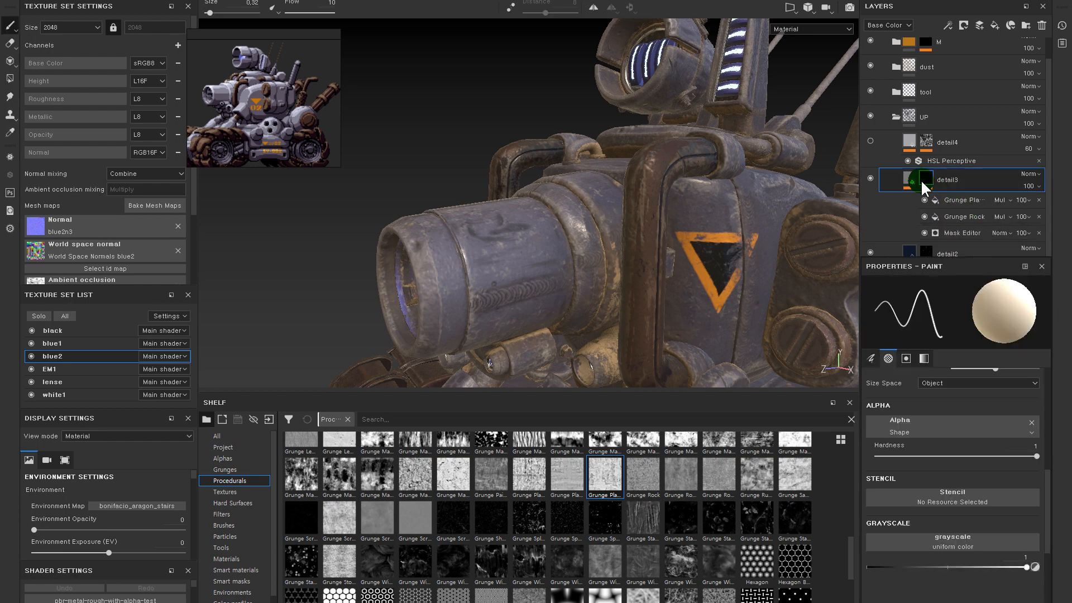
right_click(923, 179)
left_click(969, 393)
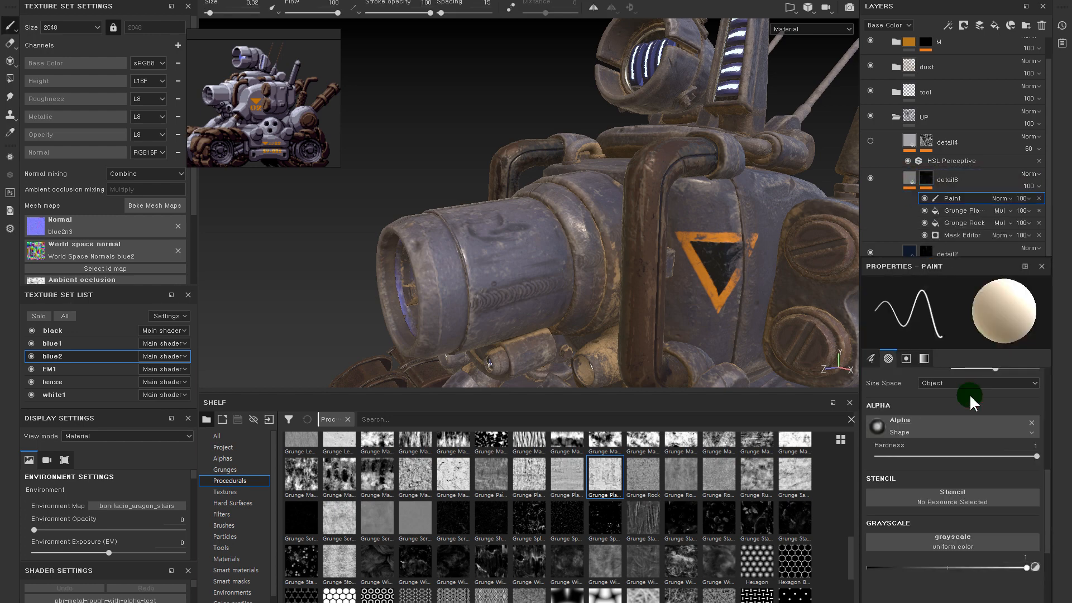
- Choose the Basic Soft brush for painting detail3's mask and set its Flow to 12
right_click_drag(352, 201, 313, 201, "alt")
middle_click_drag(385, 198, 414, 89, "alt")
left_click_drag(413, 89, 723, 218, "alt")
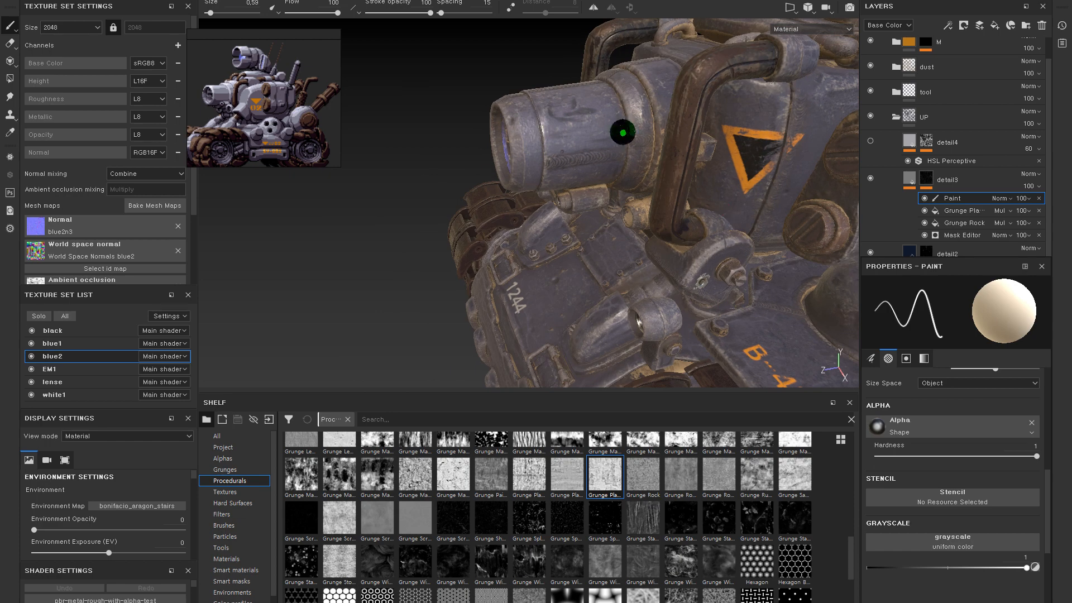
right_click_drag(607, 140, 665, 140, "ctrl")
left_click_drag(607, 139, 430, 324, "alt")
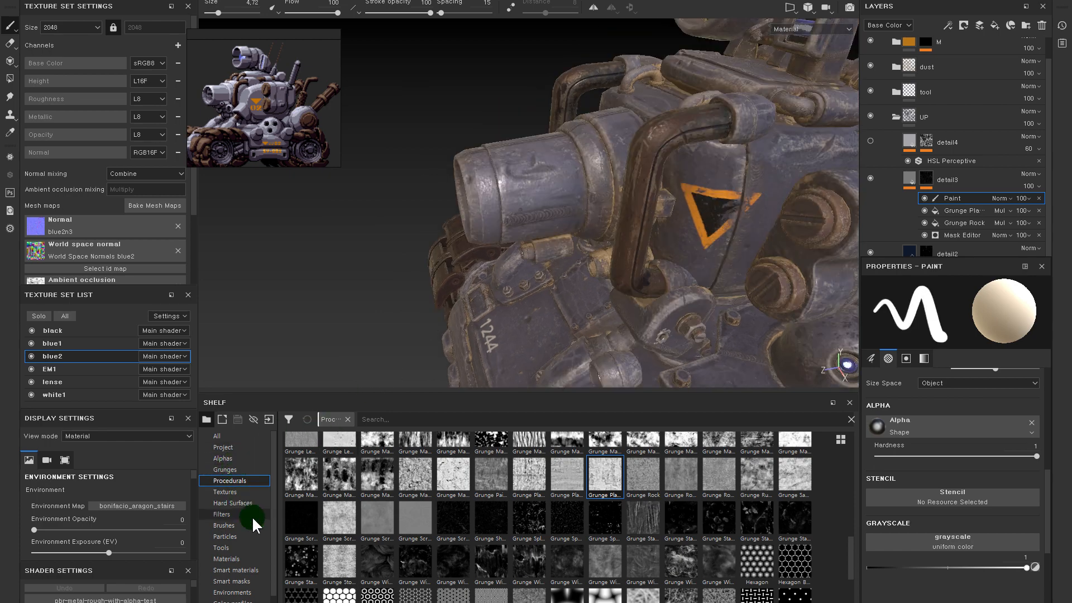
left_click(224, 526)
left_click(643, 452)
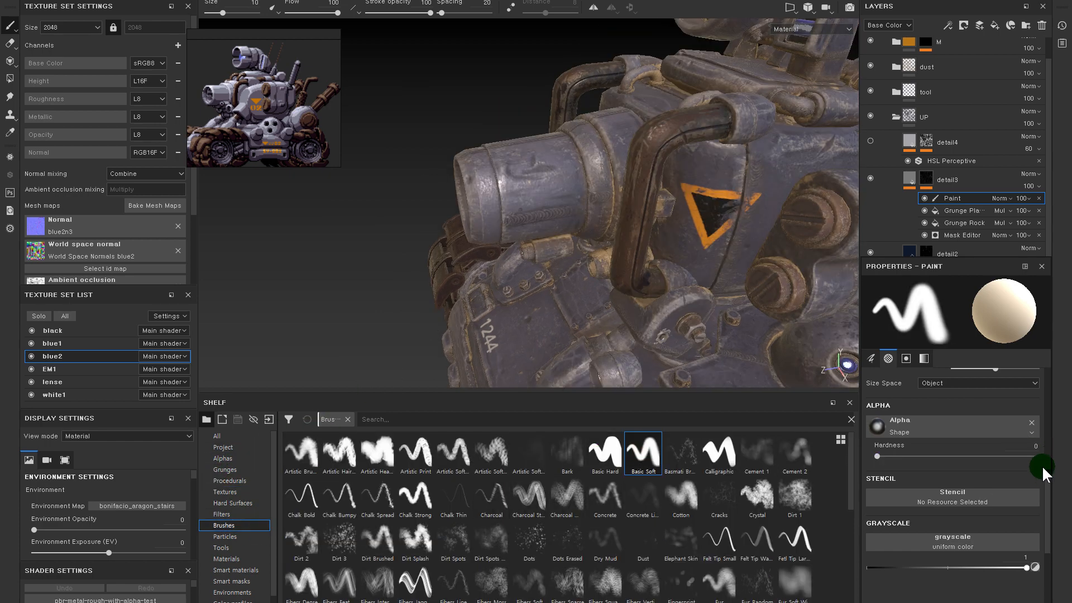
scroll(1046, 468, "up", 5)
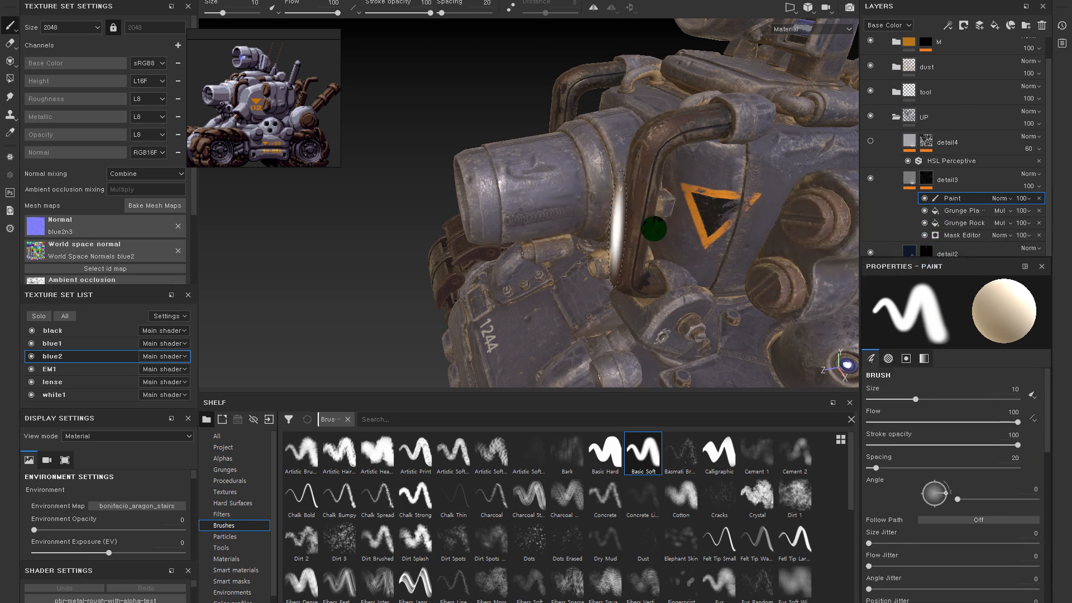
left_click_drag(936, 421, 885, 422)
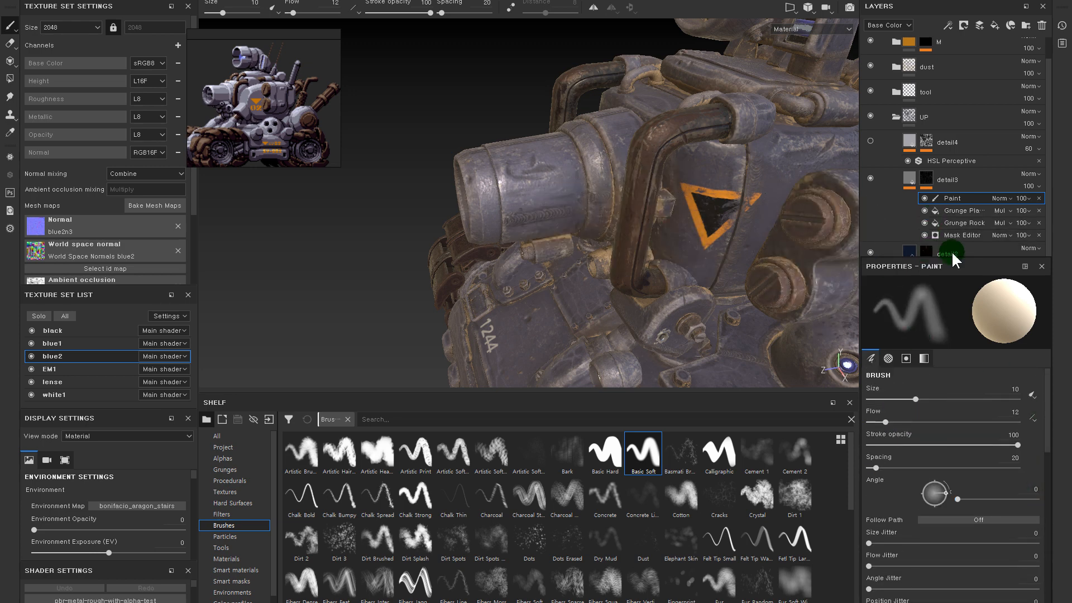
- Undo a trial stroke on detail3's mask and switch the brush to black, viewing the mask on its own
left_click(930, 178)
left_click(928, 175, "alt")
left_click(947, 197)
mouse_move(541, 151)
left_mouse_down()
mouse_move(539, 195)
mouse_move(568, 146)
mouse_move(533, 198)
mouse_move(533, 220)
left_mouse_up()
key("ctrl+z")
key("x")
mouse_move(503, 283)
left_mouse_down("alt")
mouse_move(622, 177)
mouse_move(617, 211)
mouse_move(682, 177)
mouse_move(647, 167)
mouse_move(656, 156)
left_mouse_up("alt")
left_click_drag(690, 193, 658, 228, "alt")
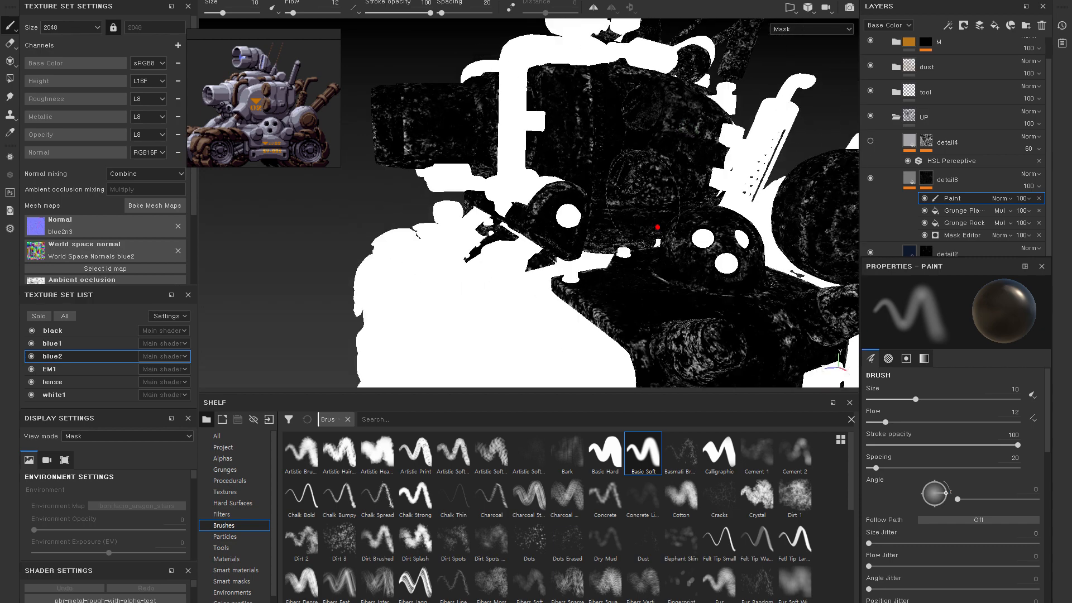
- Return to the material display with detail3's Paint effect selected and set the brush size to 7.63
mouse_move(632, 172)
left_mouse_down("alt")
mouse_move(666, 218)
mouse_move(691, 205)
mouse_move(747, 235)
mouse_move(804, 235)
left_mouse_up("alt")
left_click(908, 178)
left_click(927, 179)
left_click(950, 199)
right_click_drag(618, 189, 611, 189, "ctrl")
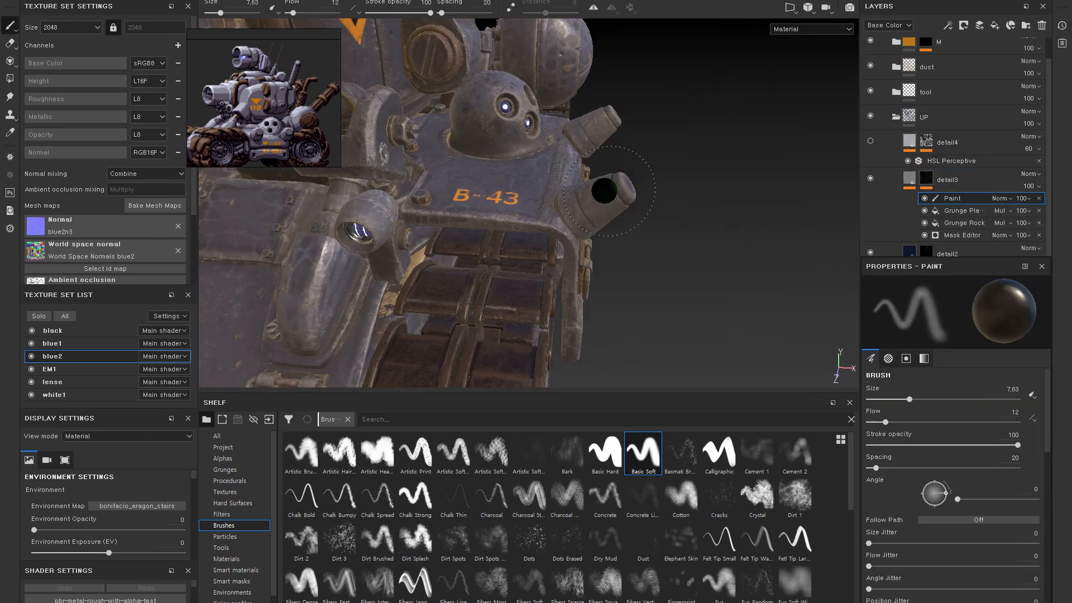
- Examine the wear on the hull, front sphere and turret under different lighting, reducing the brush size to 5.58
left_click_drag(632, 153, 681, 144, "alt")
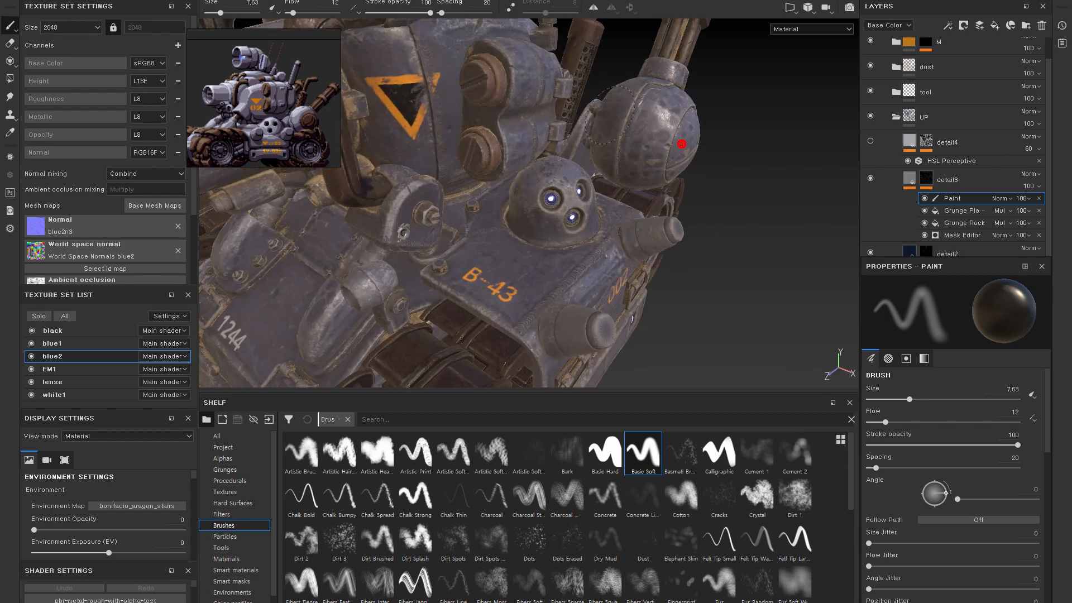
middle_click_drag(546, 153, 615, 220, "alt")
left_click_drag(509, 178, 609, 196, "alt")
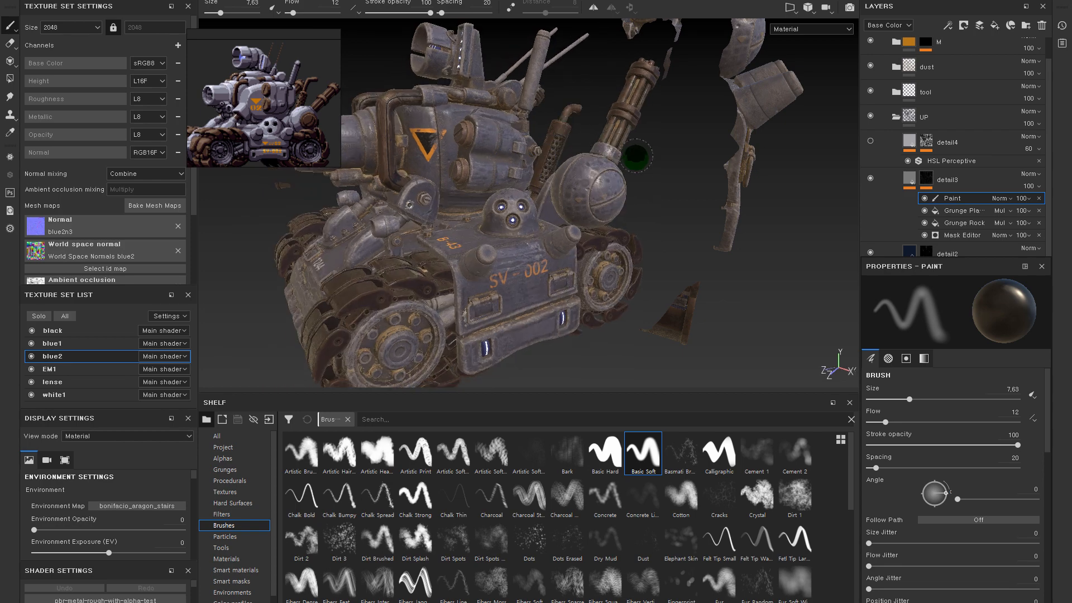
left_click_drag(671, 209, 583, 149, "alt")
right_click_drag(515, 149, 588, 184, "alt")
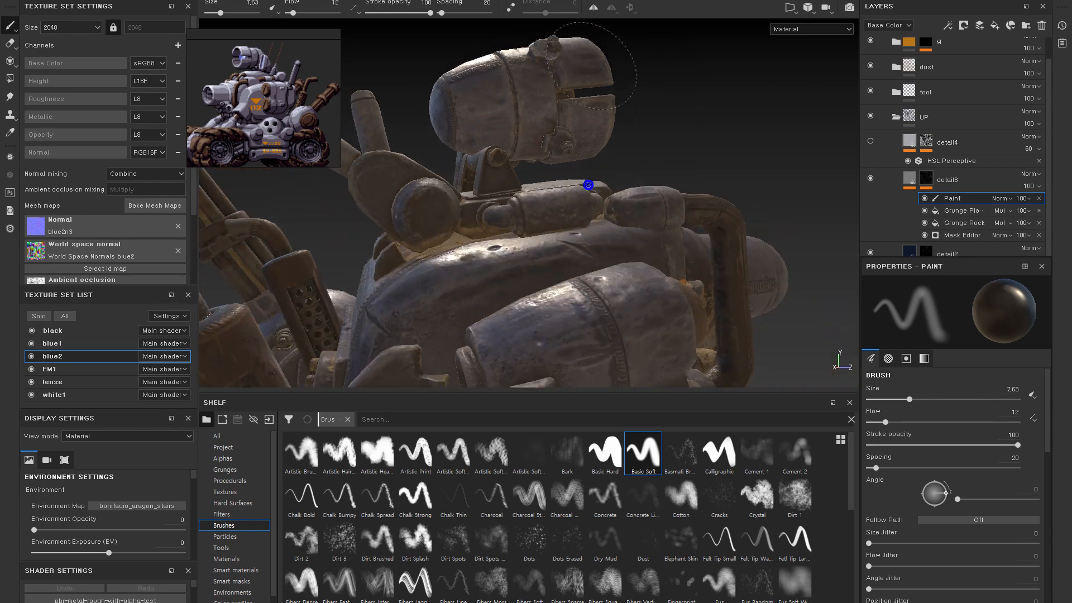
left_click_drag(589, 184, 634, 98, "alt")
right_click_drag(634, 98, 589, 126, "ctrl")
mouse_move(589, 126)
right_mouse_down("shift")
mouse_move(631, 122)
mouse_move(537, 126)
right_mouse_up("shift")
left_click_drag(601, 163, 590, 137, "alt")
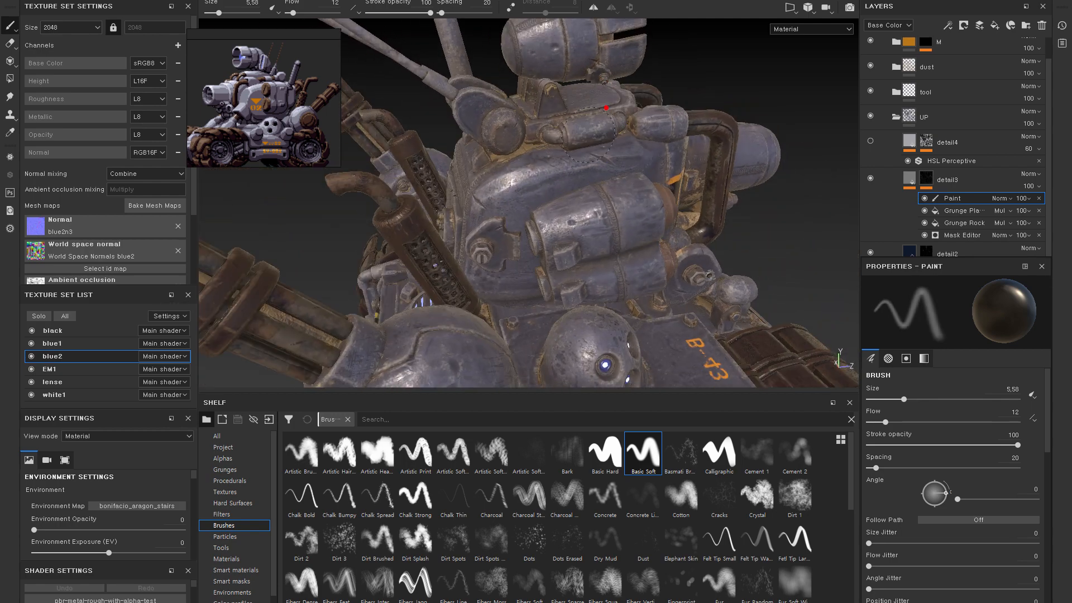
- Reselect detail3's Paint effect after checking its mask, and set the brush size to 8.76 and stroke opacity to 36
left_click(907, 179)
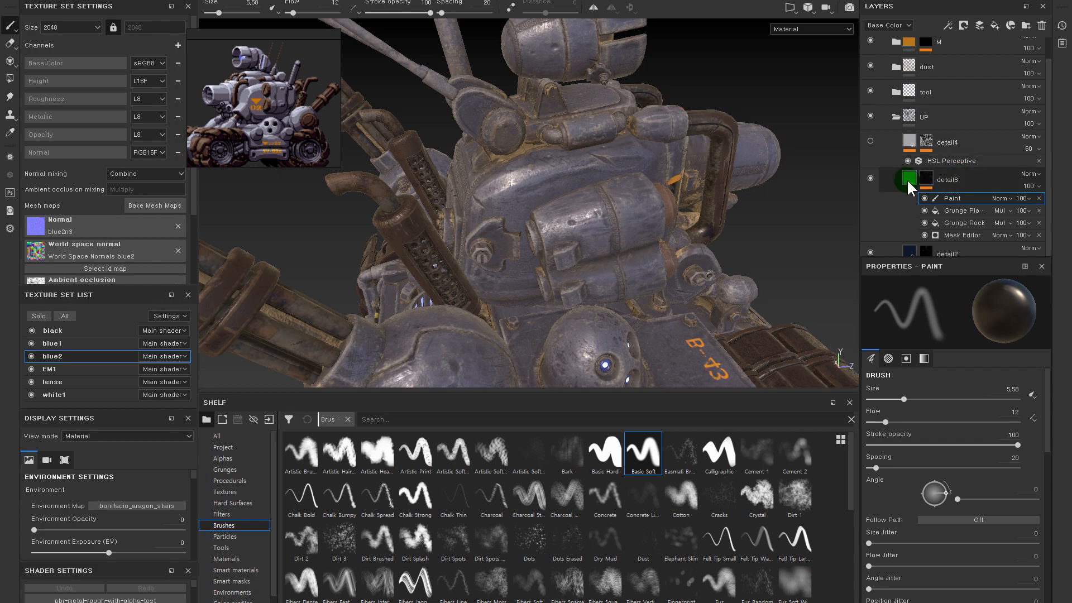
left_click(931, 175, "alt")
left_click(916, 177, "alt")
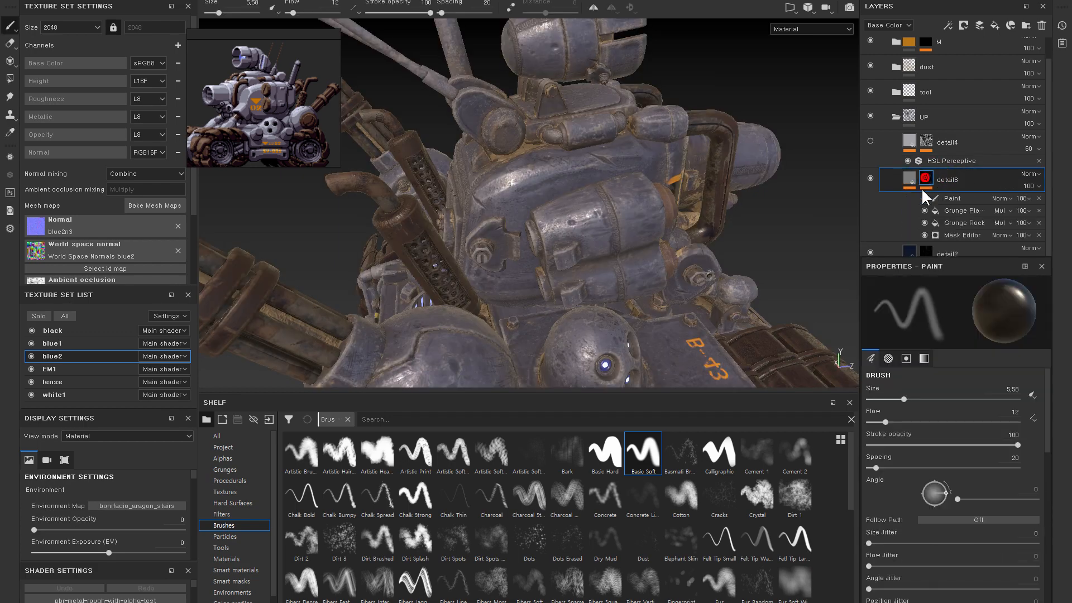
left_click(940, 198)
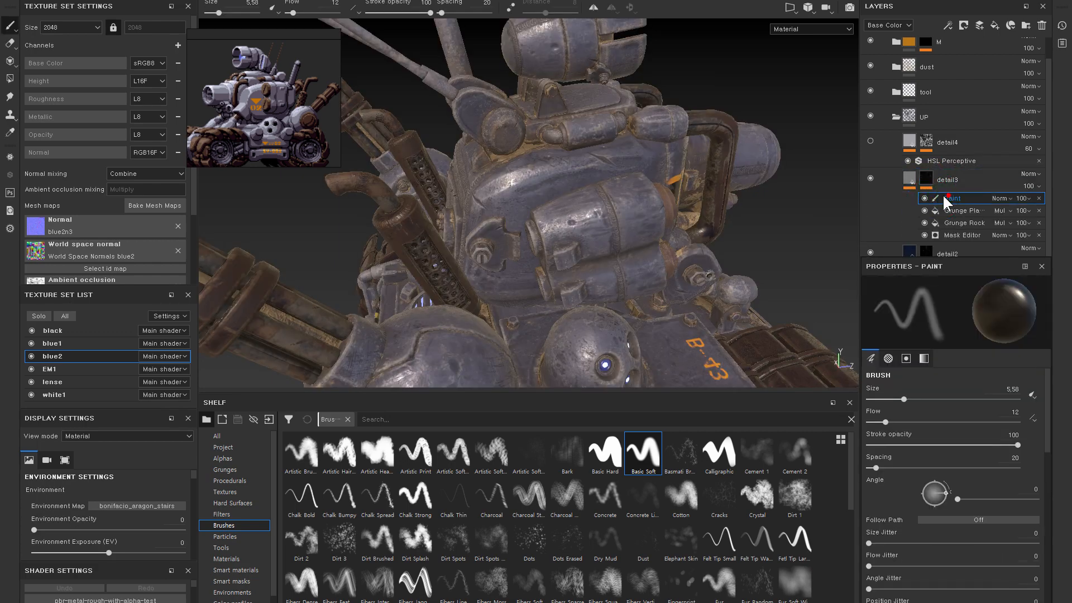
right_click_drag(666, 198, 686, 198, "ctrl")
left_click_drag(643, 266, 647, 196, "alt")
right_click_drag(647, 196, 637, 219, "alt")
mouse_move(699, 300)
left_mouse_down("alt")
mouse_move(645, 316)
mouse_move(719, 163)
mouse_move(586, 174)
left_mouse_up("alt")
right_click(587, 174)
left_click_drag(618, 262, 648, 254)
middle_click_drag(518, 263, 437, 321, "alt")
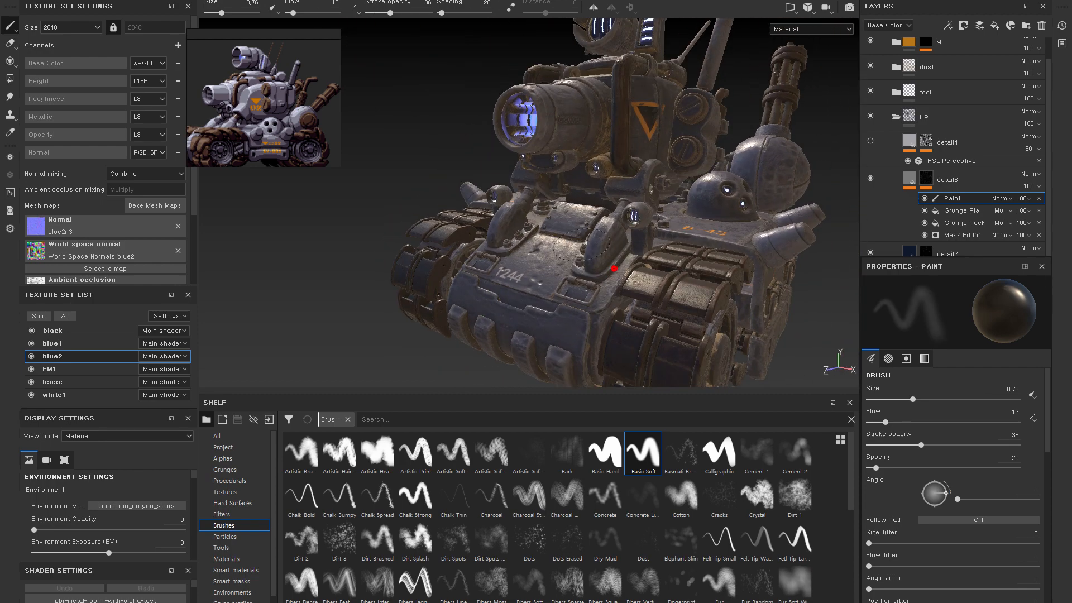
- Examine detail3's wear on the cannon, turret, B-43 plate and SV-002 side from several angles and distances
right_click_drag(614, 206, 581, 218, "alt")
left_click_drag(727, 208, 634, 224, "alt")
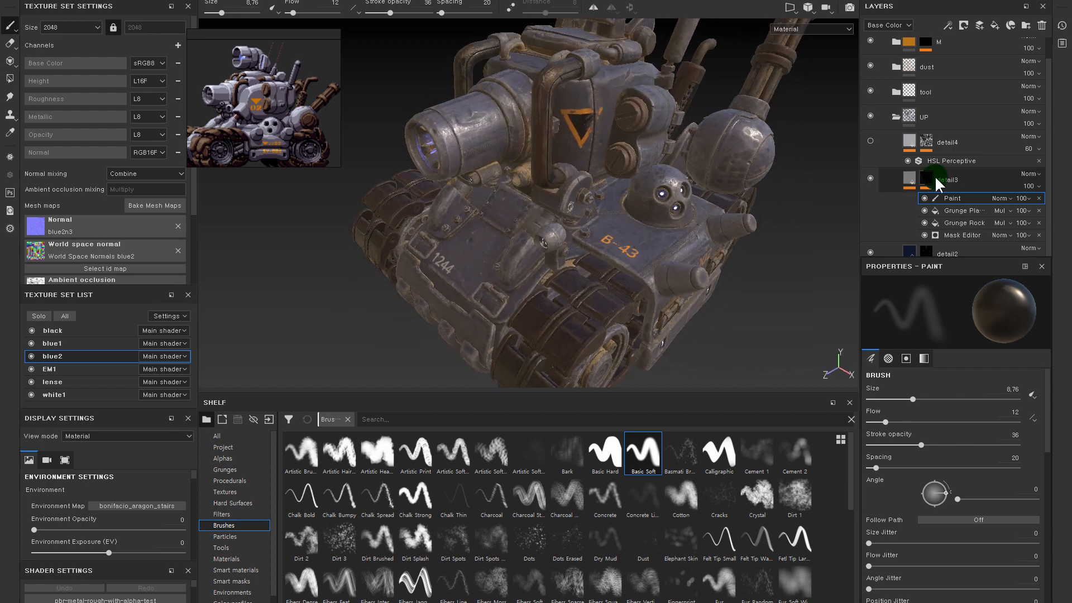
left_click_drag(811, 215, 732, 223, "alt")
right_click_drag(732, 222, 713, 151, "alt")
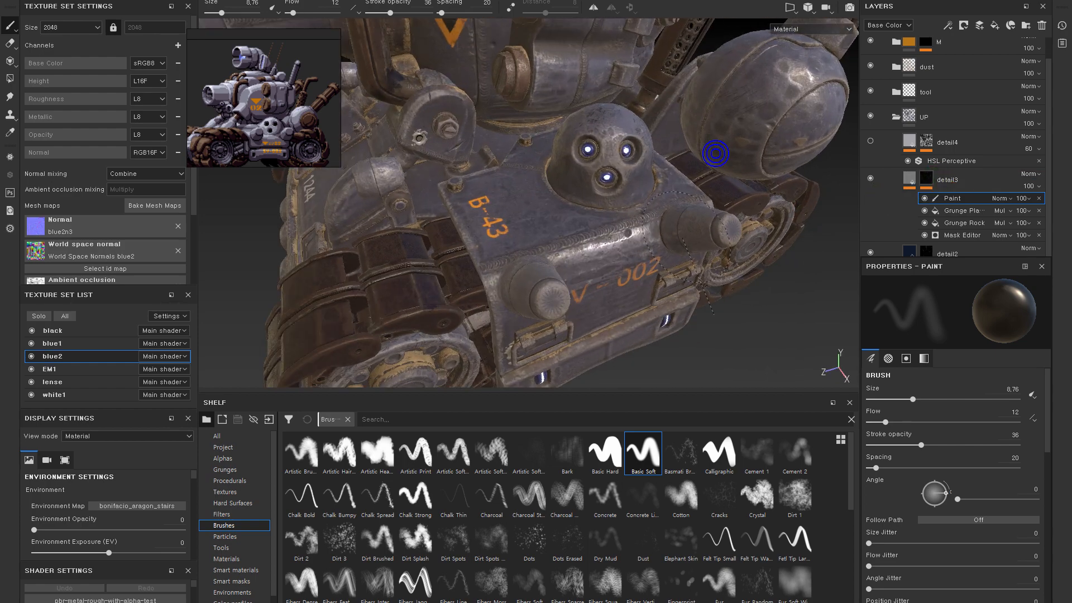
right_click_drag(649, 240, 619, 248, "alt")
left_click_drag(620, 248, 665, 254, "alt")
right_click_drag(666, 254, 645, 262, "shift")
left_click_drag(698, 335, 668, 284, "alt")
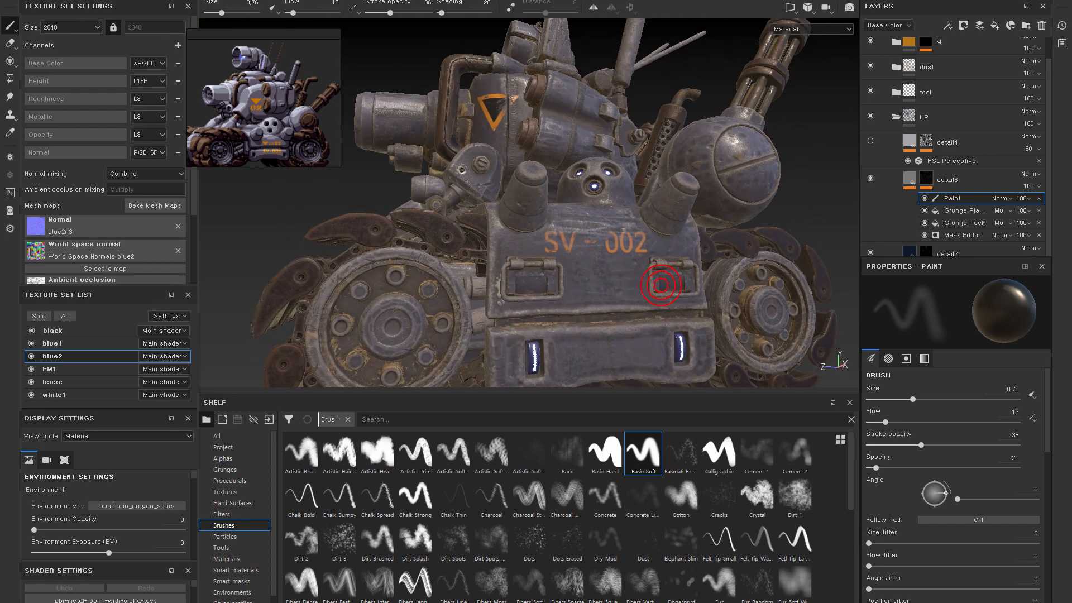
middle_click_drag(606, 271, 659, 165, "alt")
left_click_drag(658, 165, 660, 136, "alt")
right_click_drag(661, 136, 691, 275, "alt")
left_click_drag(691, 275, 665, 246, "alt")
middle_click_drag(665, 246, 686, 261, "alt")
right_click_drag(687, 261, 680, 240, "alt")
left_click_drag(679, 240, 677, 211, "alt")
middle_click_drag(714, 238, 725, 246, "alt")
right_click_drag(725, 247, 692, 239, "alt")
left_click_drag(692, 239, 682, 218, "alt")
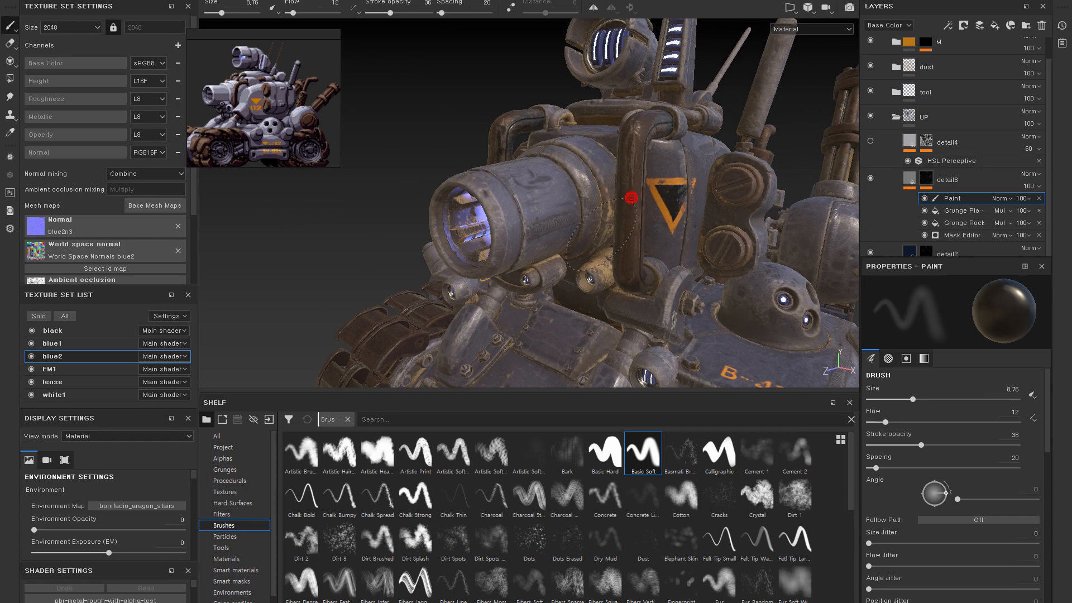
left_click_drag(547, 235, 676, 146, "alt")
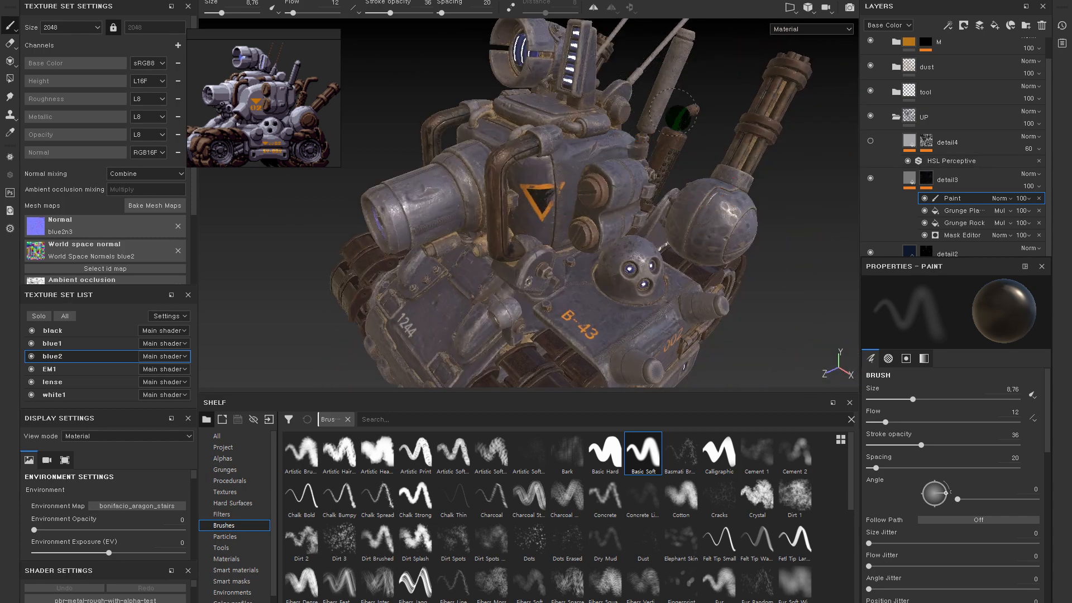
middle_click_drag(781, 244, 760, 329, "alt")
right_click_drag(670, 212, 687, 166, "alt")
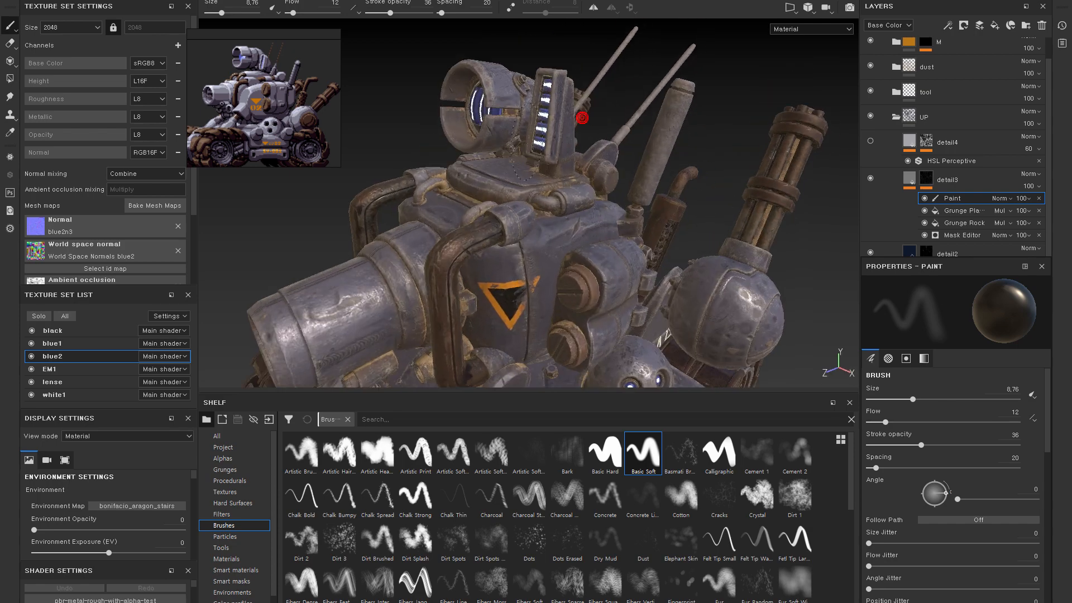
middle_click_drag(632, 143, 676, 67, "alt")
left_click_drag(676, 67, 636, 204, "alt")
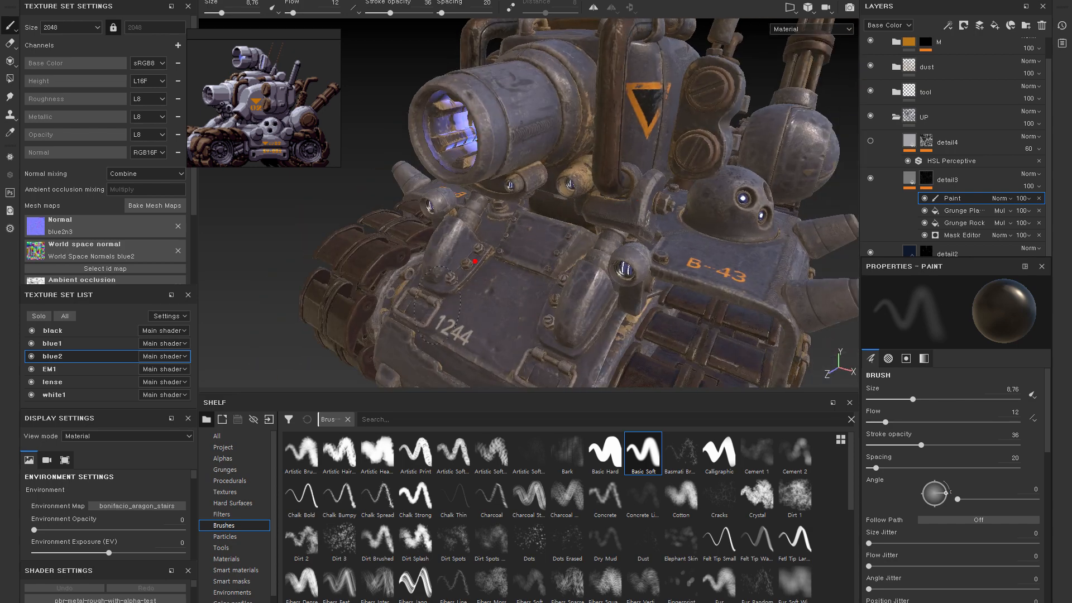
mouse_move(404, 290)
left_mouse_down("alt")
mouse_move(527, 247)
mouse_move(538, 258)
mouse_move(523, 240)
mouse_move(558, 201)
mouse_move(586, 220)
left_mouse_up("alt")
left_click_drag(649, 199, 657, 244, "alt")
middle_click_drag(657, 244, 574, 167, "alt")
left_click_drag(574, 168, 593, 177, "alt")
right_click_drag(593, 177, 640, 119, "alt")
middle_click_drag(640, 120, 650, 138, "alt")
right_click_drag(649, 138, 657, 231, "alt")
middle_click_drag(658, 230, 665, 257, "alt")
left_click_drag(664, 257, 618, 255, "alt")
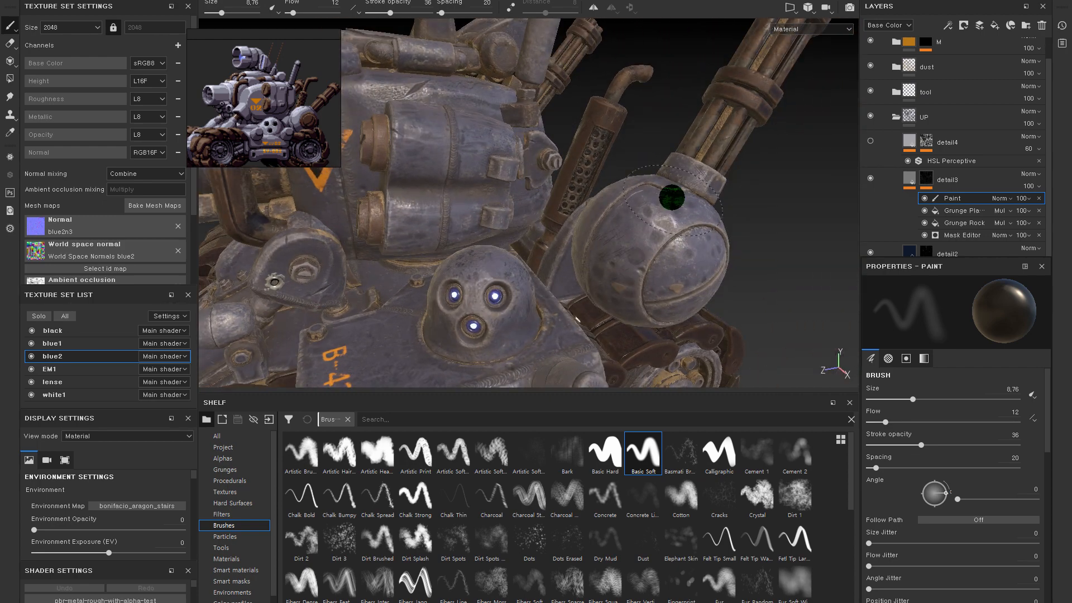
- Show the detail4 layer, set its opacity to 100 and remove the existing effect from its mask
left_click(870, 142)
left_click(927, 143)
left_click(1028, 147)
left_click_drag(1044, 167, 1061, 168)
left_click(965, 158)
left_click(1038, 162)
left_click_drag(726, 165, 804, 190, "alt")
- Try the Edge Rust smart mask on the detail4 layer
left_click(234, 581)
middle_click_drag(491, 244, 483, 64)
left_click_drag(547, 228, 588, 215, "alt")
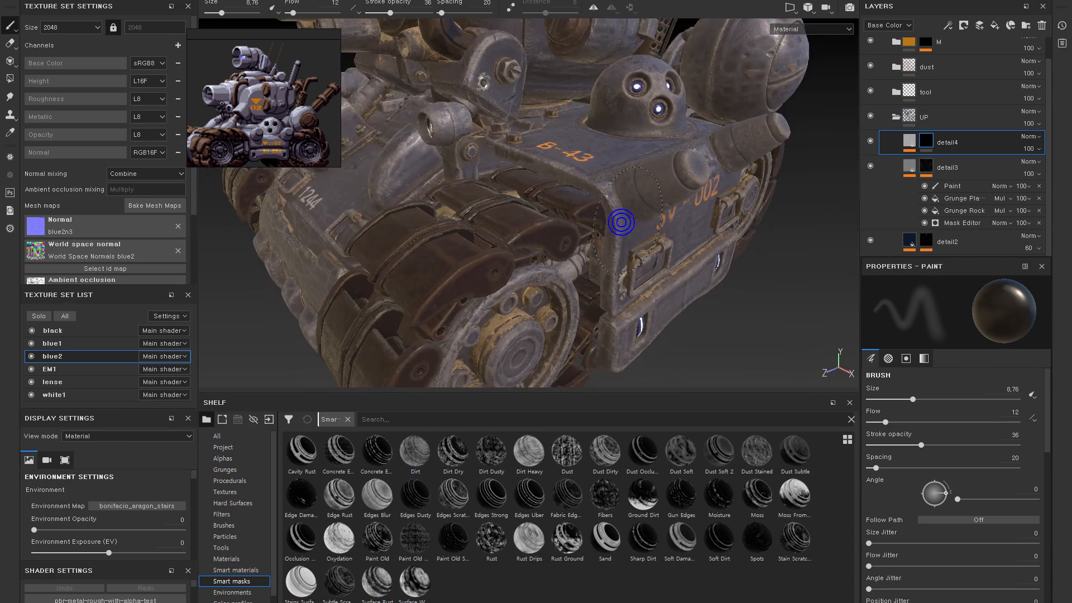
right_click_drag(618, 226, 623, 216, "alt")
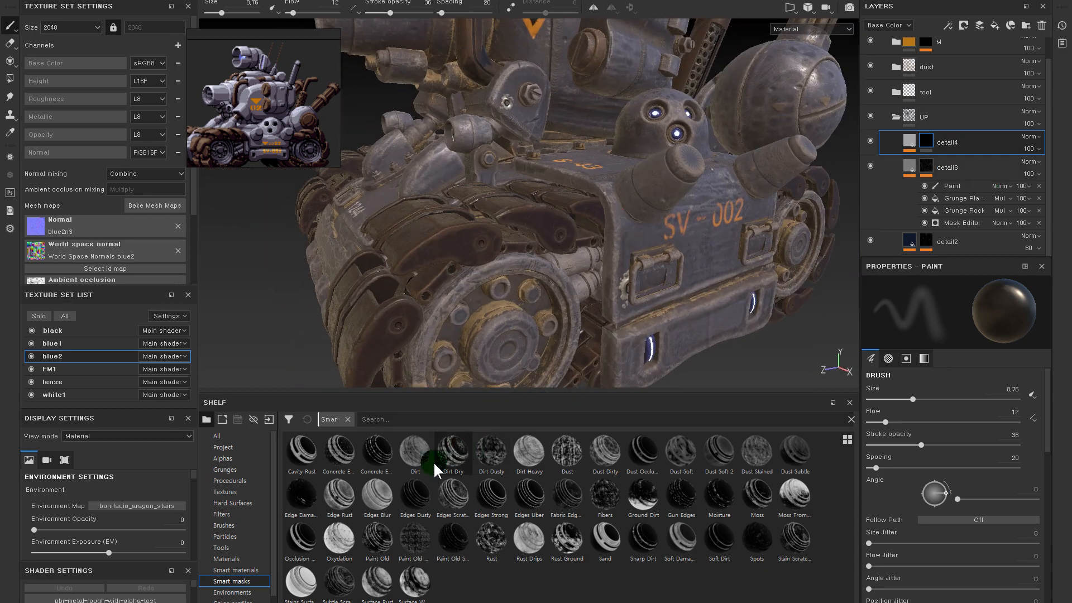
left_click_drag(336, 494, 950, 144)
left_click_drag(511, 159, 614, 238, "alt")
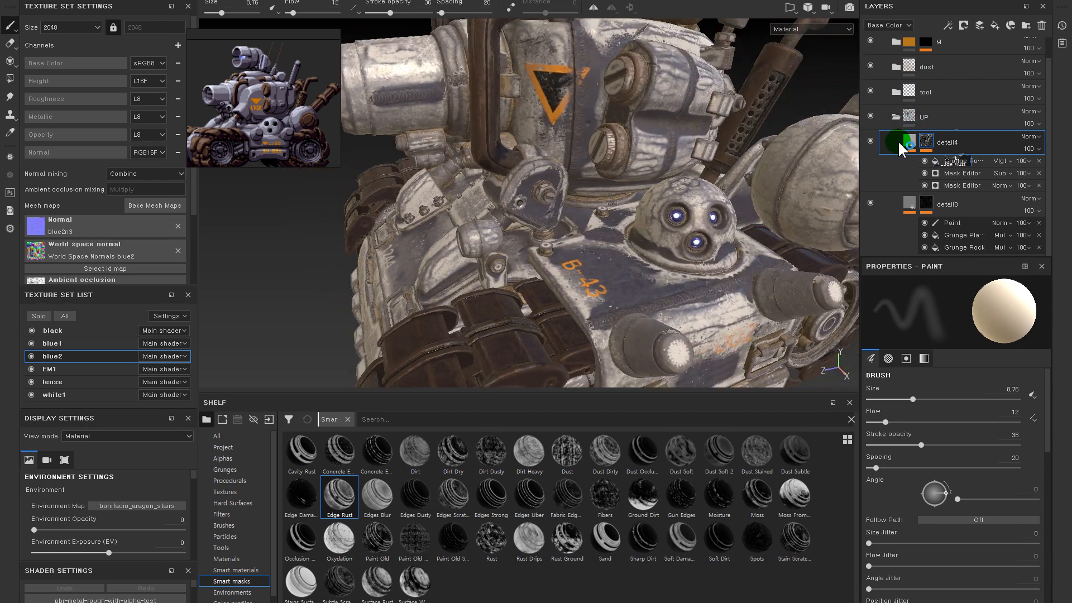
- Compare the tank with and without detail4 by toggling the layer's visibility repeatedly
left_click(869, 141)
left_click(869, 141)
left_click(869, 141)
left_click(868, 141)
left_click(869, 140)
left_click(869, 141)
left_click(869, 141)
left_click(869, 140)
left_click(869, 141)
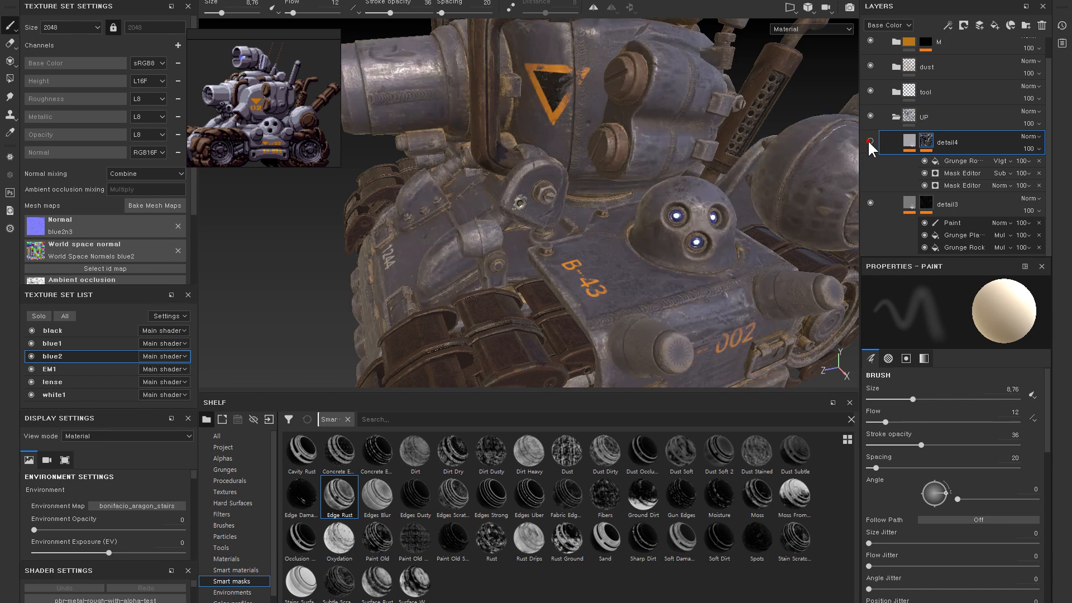
left_click(868, 141)
- Remove the Grunge fill and both Mask Editor effects from detail4's mask and show the layer
left_click(1039, 161)
left_click(1038, 161)
left_click(1038, 160)
left_click(870, 140)
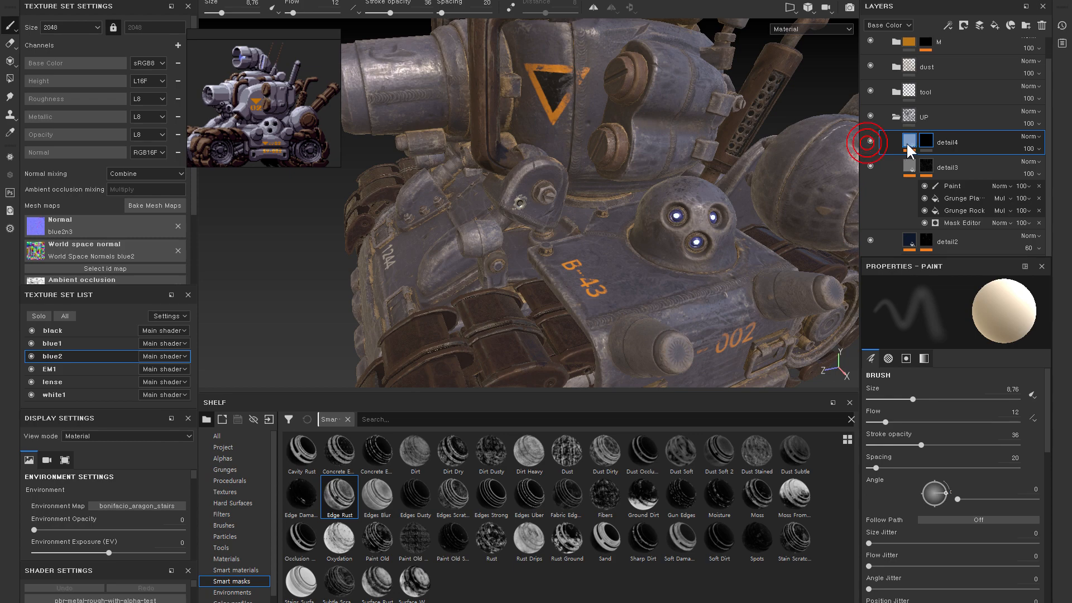
- Add a generator to detail4's mask, assign the Dirt generator and check its coverage on the tank
right_click(927, 142)
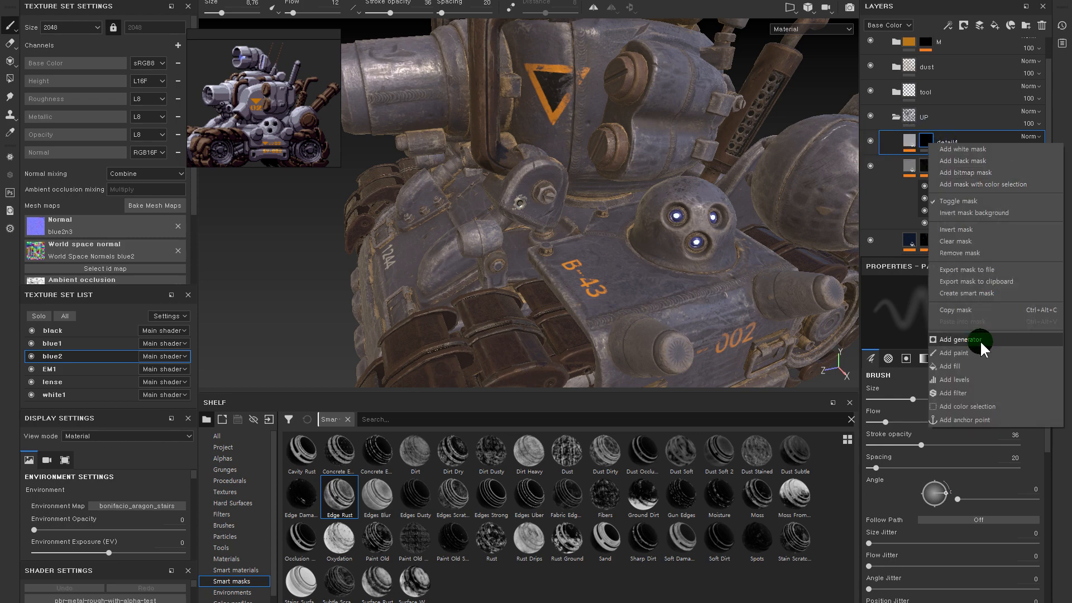
left_click(960, 339)
left_click(984, 305)
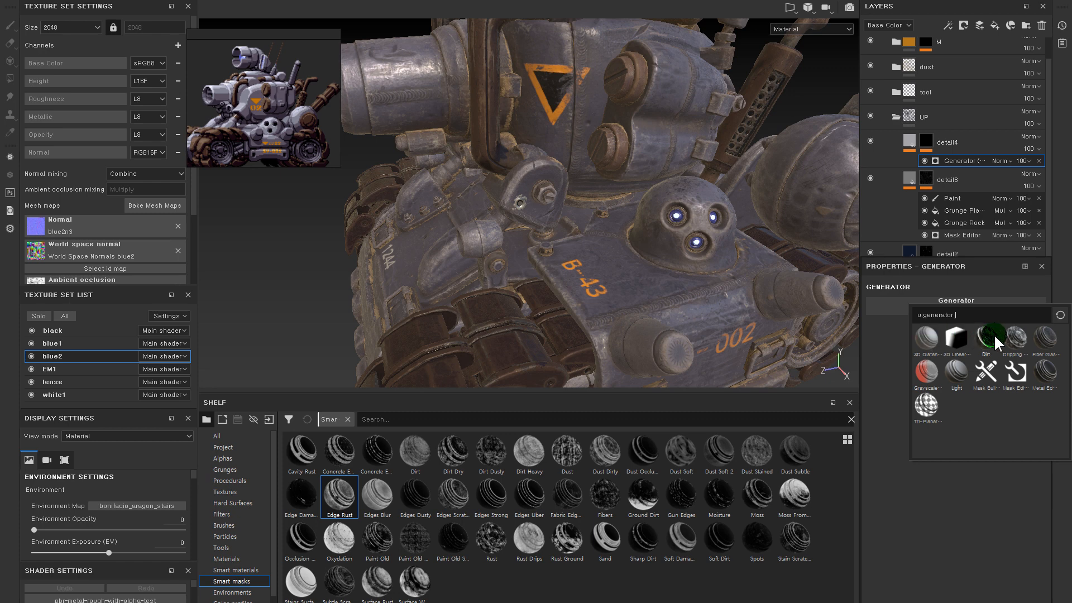
mouse_move(990, 334)
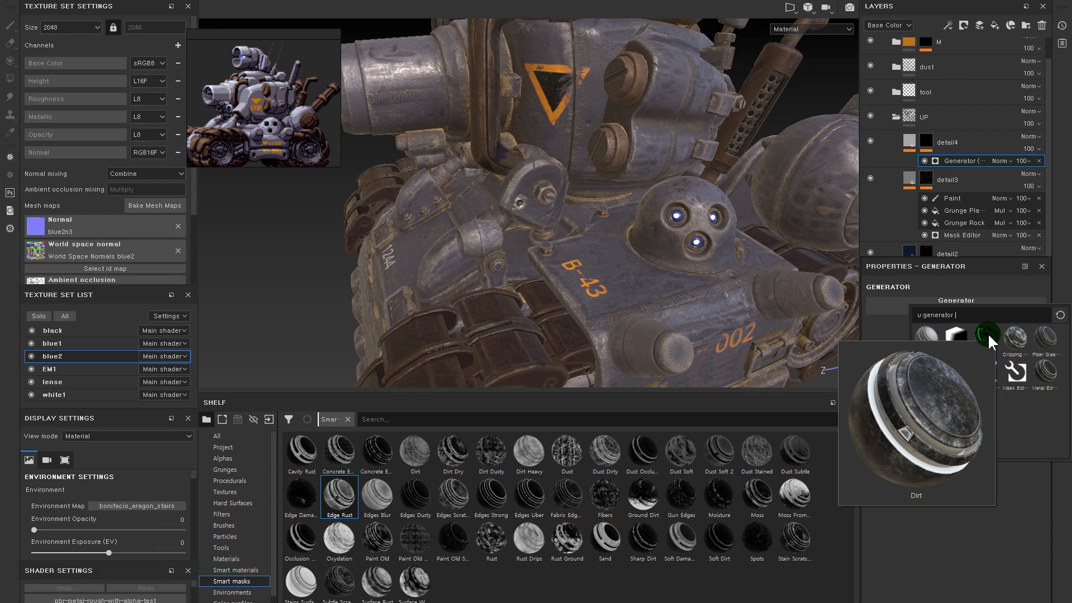
left_click(987, 332)
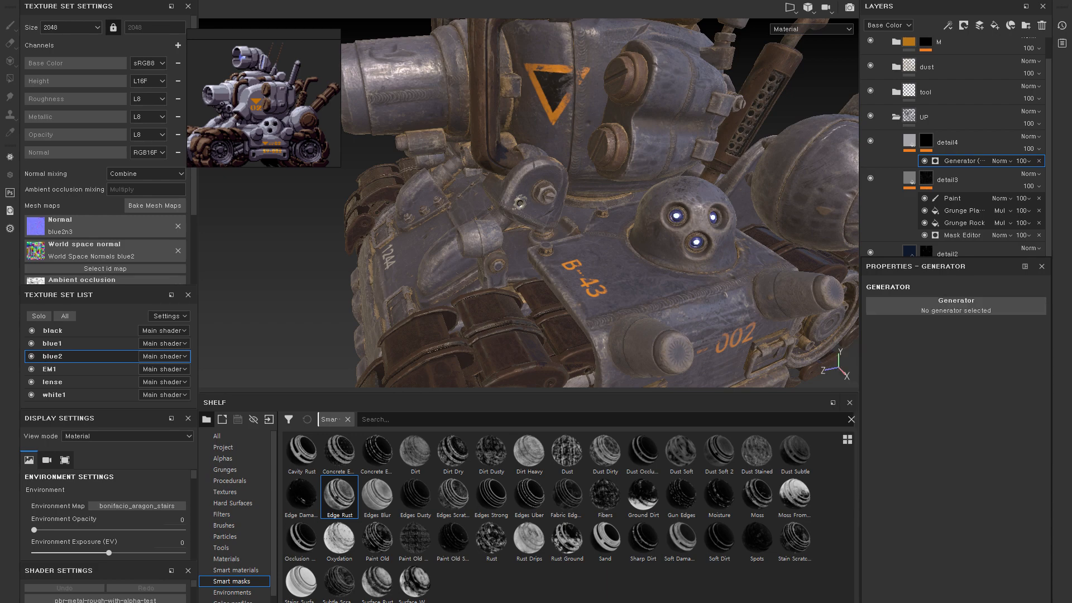
left_click(962, 303)
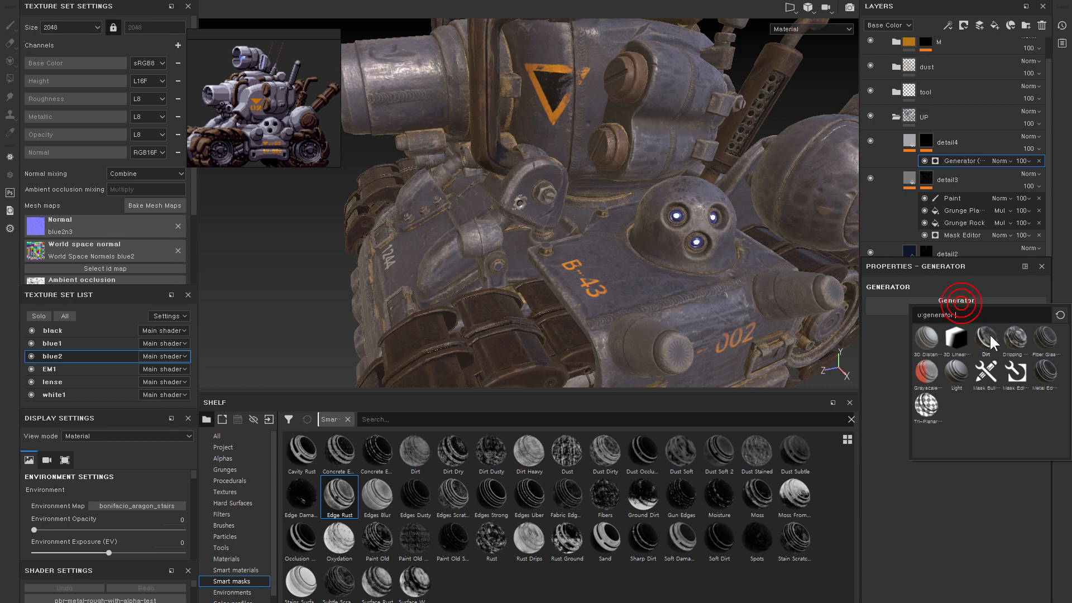
left_click(986, 337)
scroll(771, 323, "down", 3)
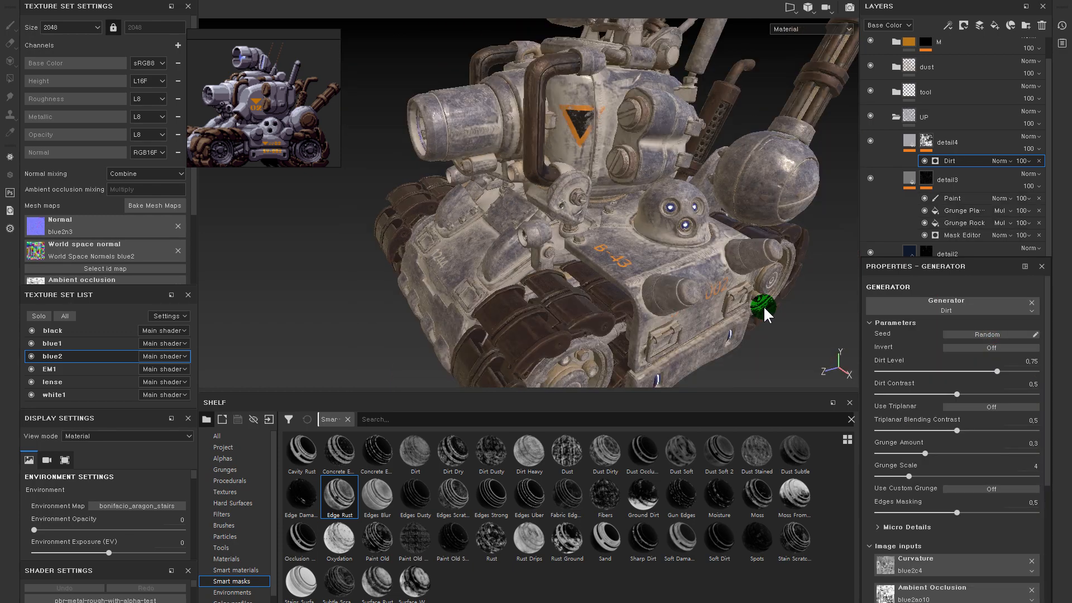
mouse_move(607, 177)
left_mouse_down("alt")
mouse_move(646, 175)
mouse_move(570, 149)
mouse_move(817, 162)
left_mouse_up("alt")
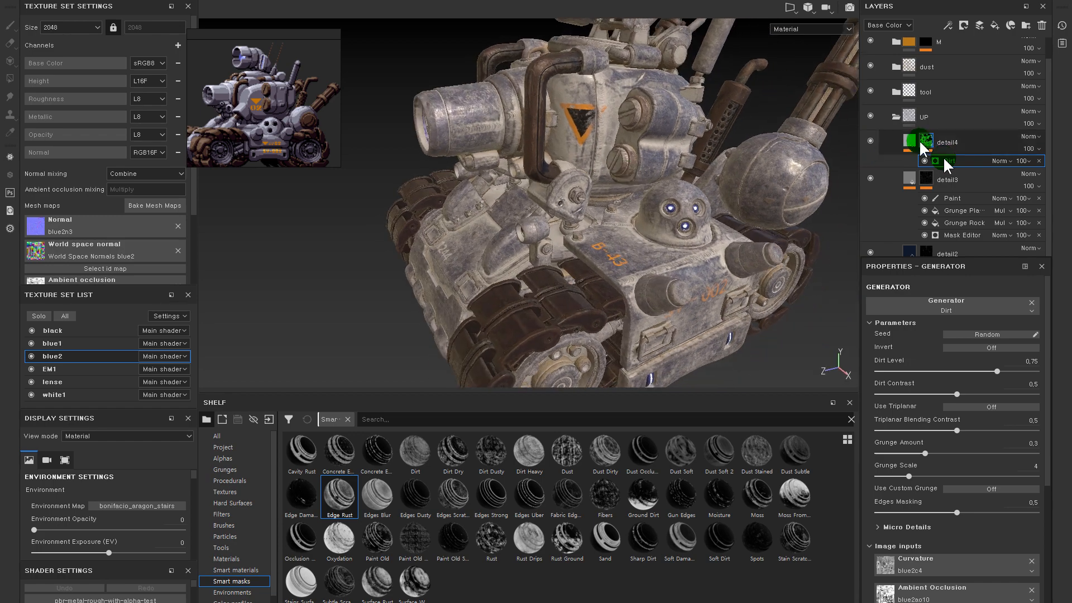
- Display detail4's mask alone on the tank and examine the Dirt generator's coverage
left_click(930, 139, "alt")
mouse_move(575, 172)
left_mouse_down("alt")
mouse_move(589, 177)
mouse_move(580, 166)
left_mouse_up("alt")
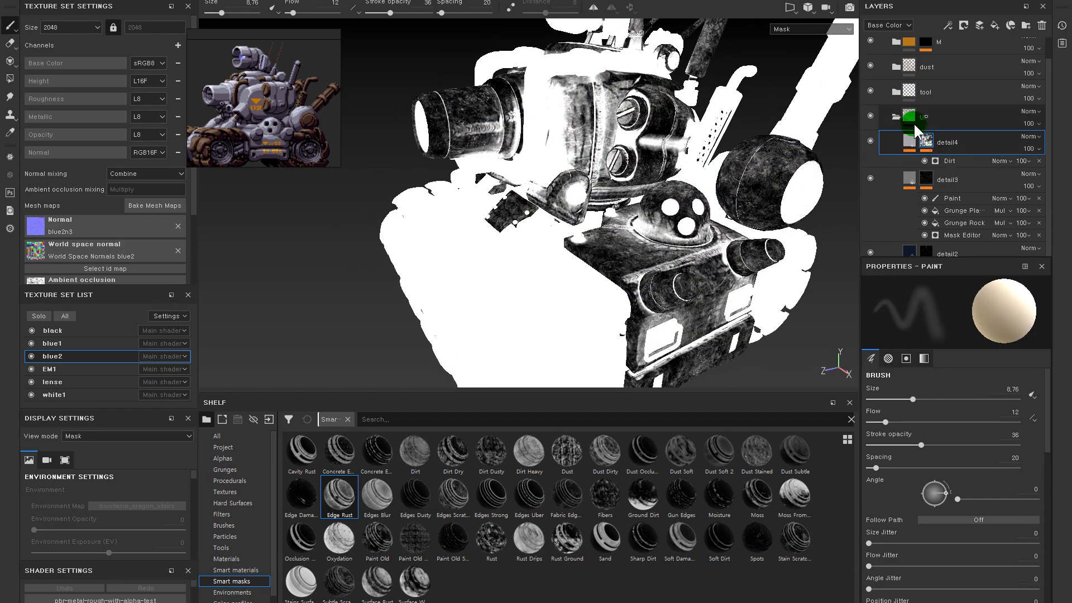
left_click(944, 161)
left_click(923, 144)
left_click(939, 158)
- Set the Dirt Level of detail4's mask generator to 0.5 and check the dirt in the material view
left_click(970, 303)
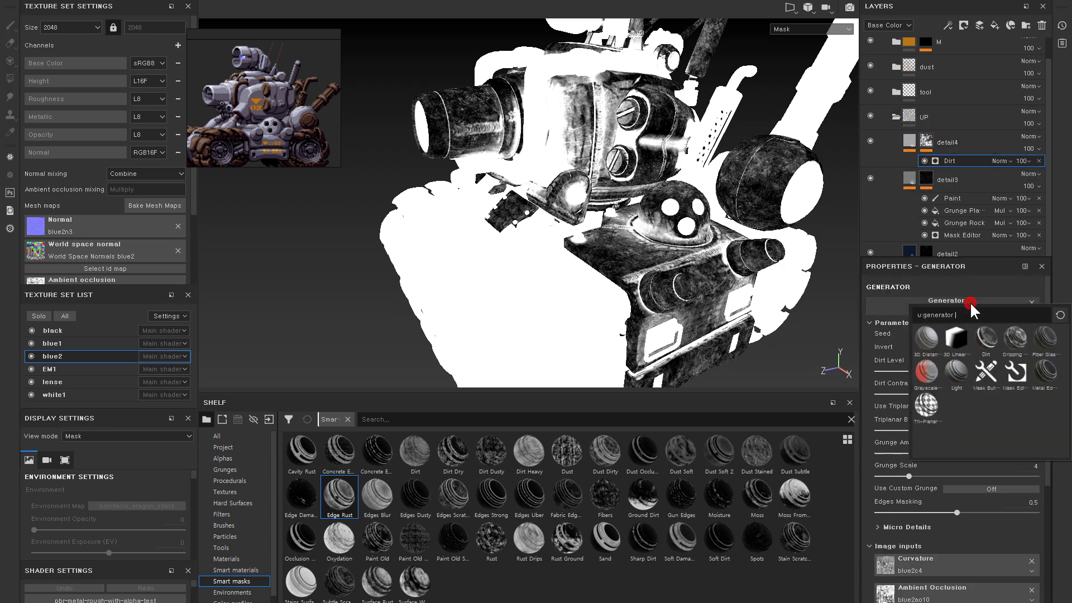
left_click(895, 369)
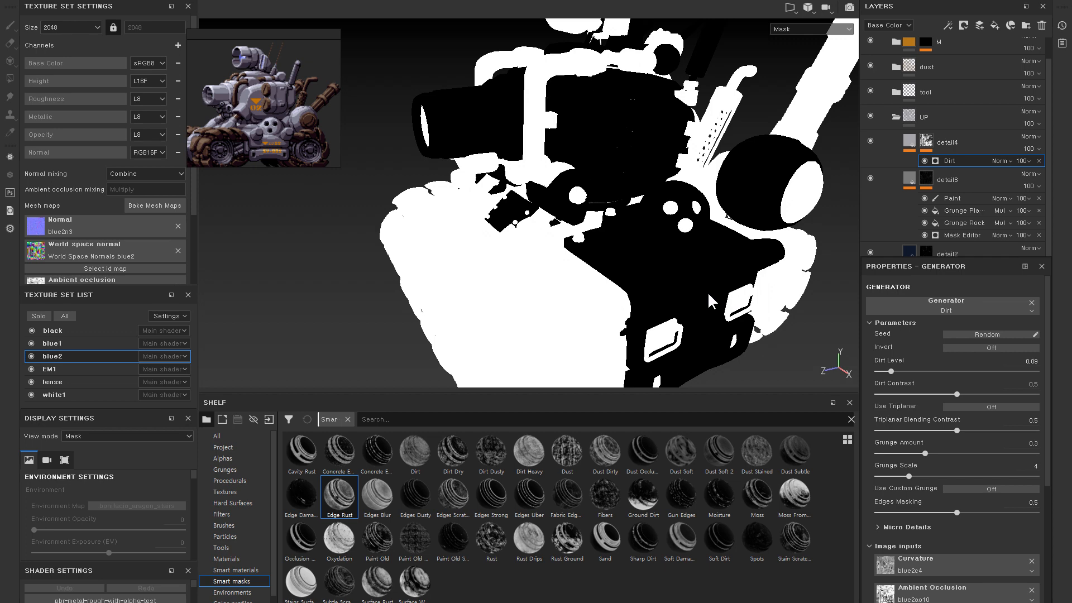
key("m")
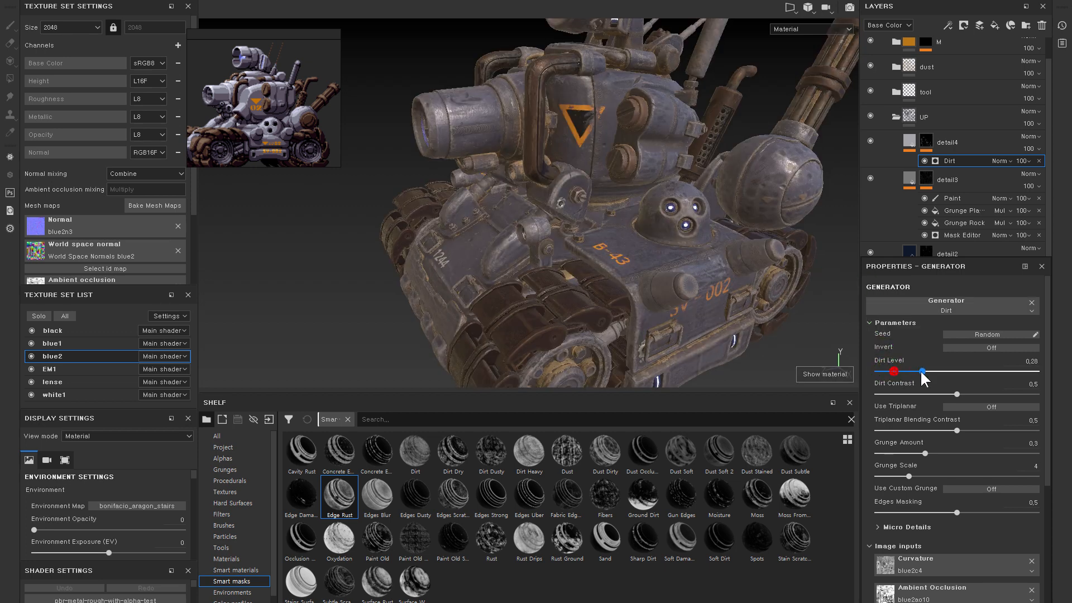
left_click_drag(923, 375, 957, 371)
left_click_drag(660, 257, 697, 230, "alt")
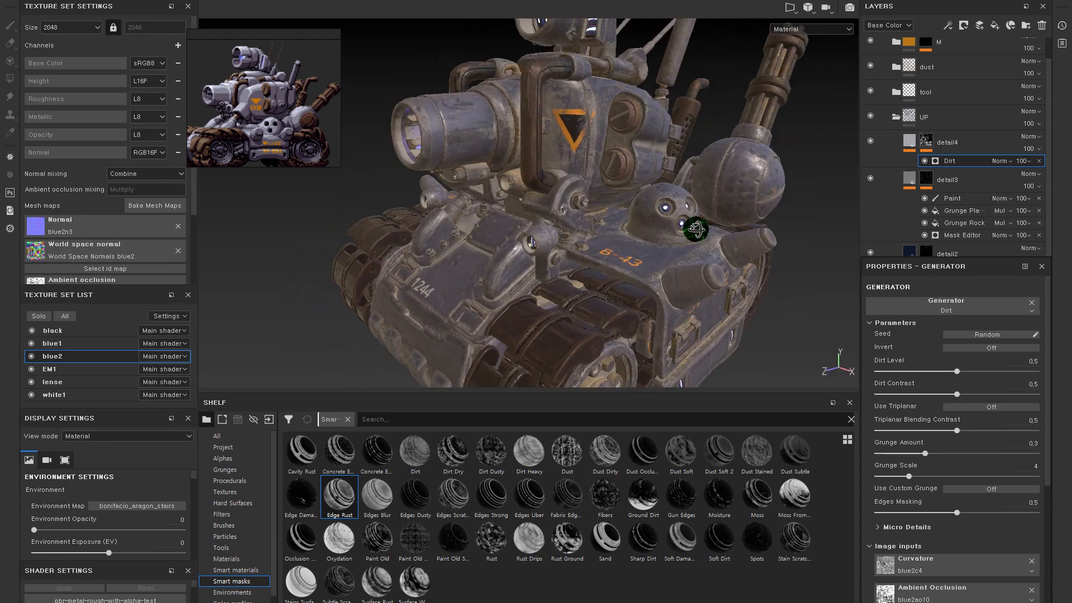
scroll(723, 278, "up", 3)
left_click_drag(723, 271, 718, 268, "alt")
- Replace the Dirt generator on detail4's mask with Metal Edge Wear and check it around the hull and tracks
left_click(943, 161)
left_click(948, 160)
left_click(960, 299)
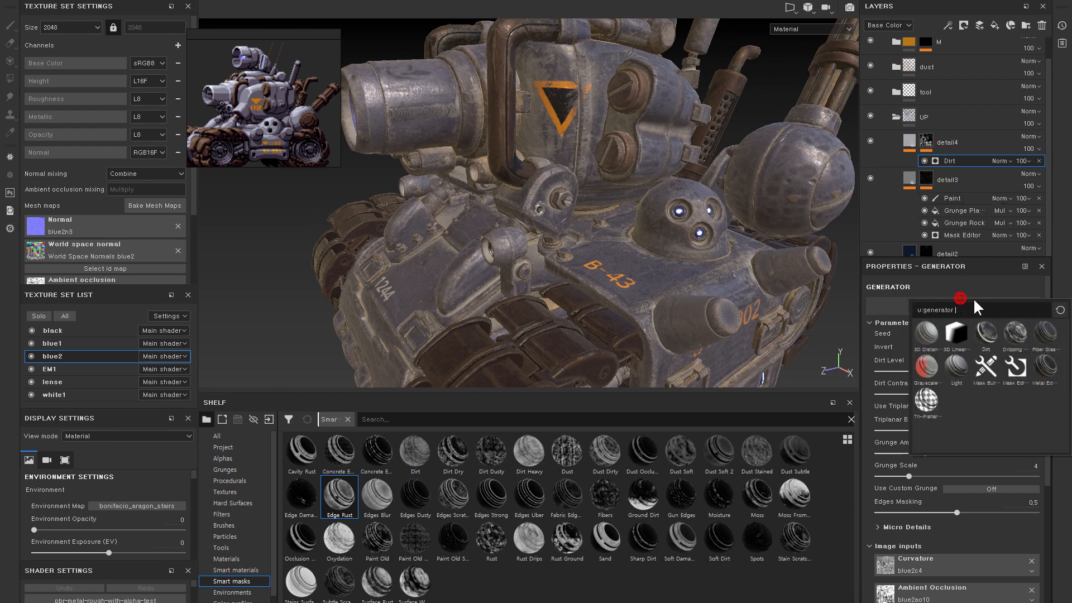
mouse_move(1052, 370)
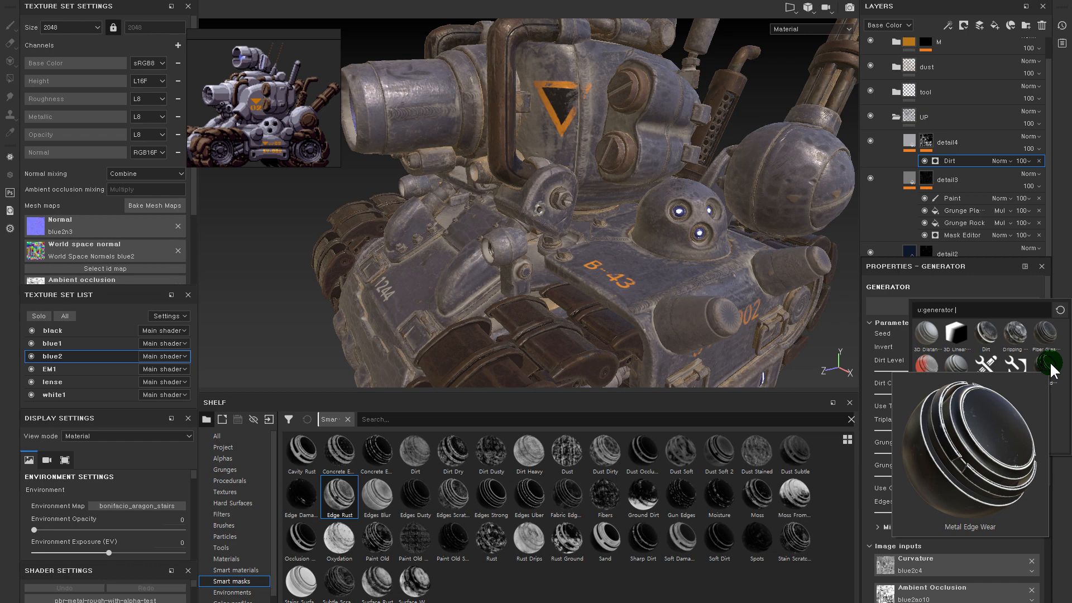
left_click(1050, 364)
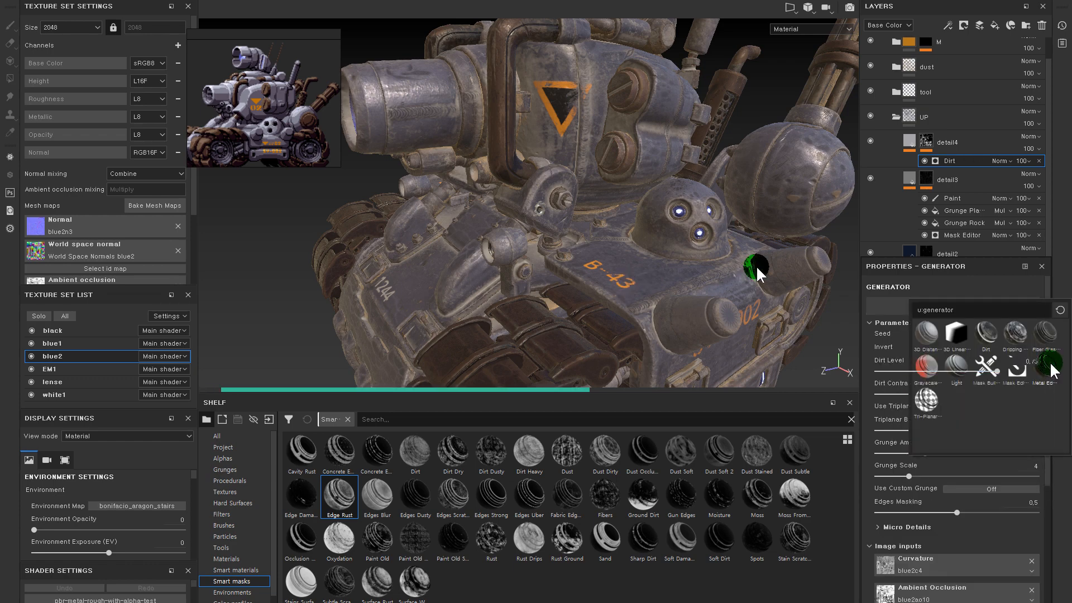
left_click_drag(685, 248, 717, 237, "alt")
left_click_drag(724, 178, 620, 87, "alt")
middle_click_drag(554, 273, 575, 218, "alt")
left_click_drag(577, 226, 601, 243, "alt")
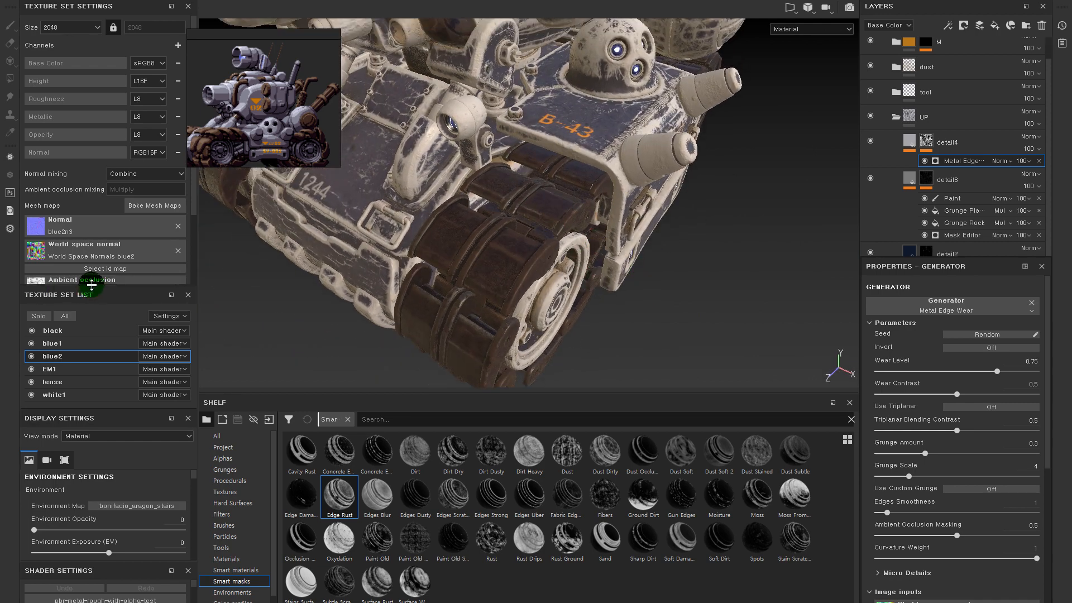
- Enlarge the mesh maps list and inspect the baked curvature and position maps on the tank
left_click_drag(92, 286, 96, 361)
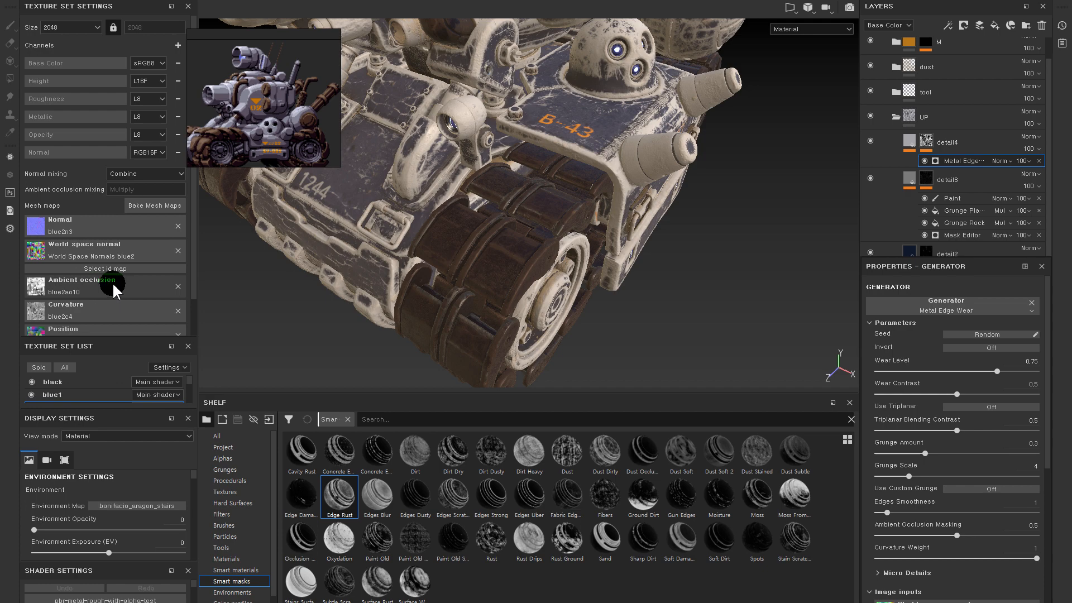
left_click_drag(560, 261, 524, 224, "alt")
left_click_drag(710, 235, 620, 208, "alt")
key("b")
right_click_drag(623, 196, 689, 272, "alt")
left_click(689, 265)
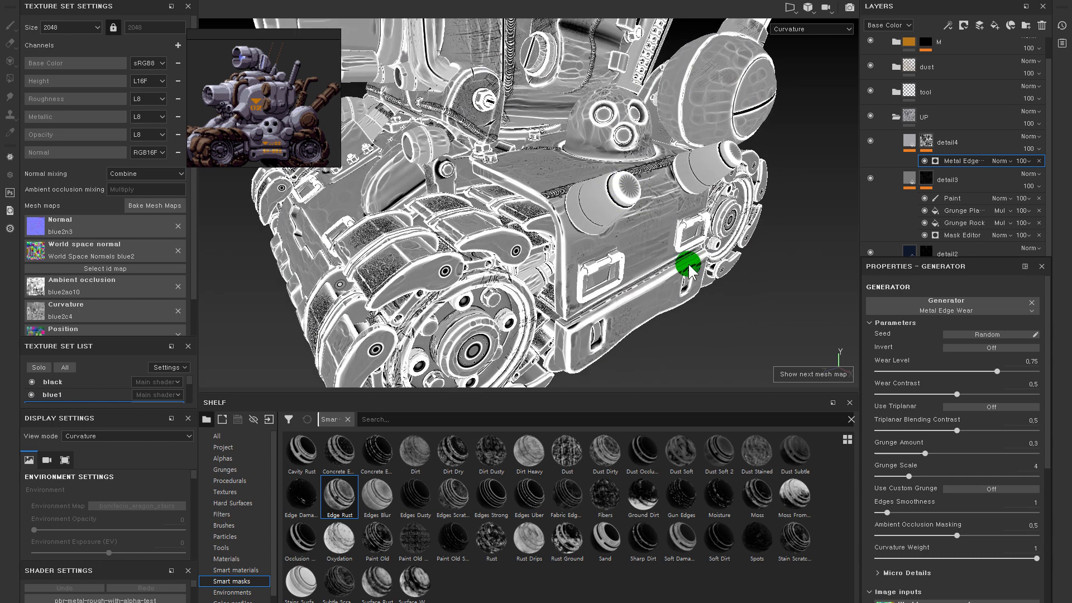
left_click(623, 283)
left_click_drag(767, 285, 692, 301, "alt")
key("b")
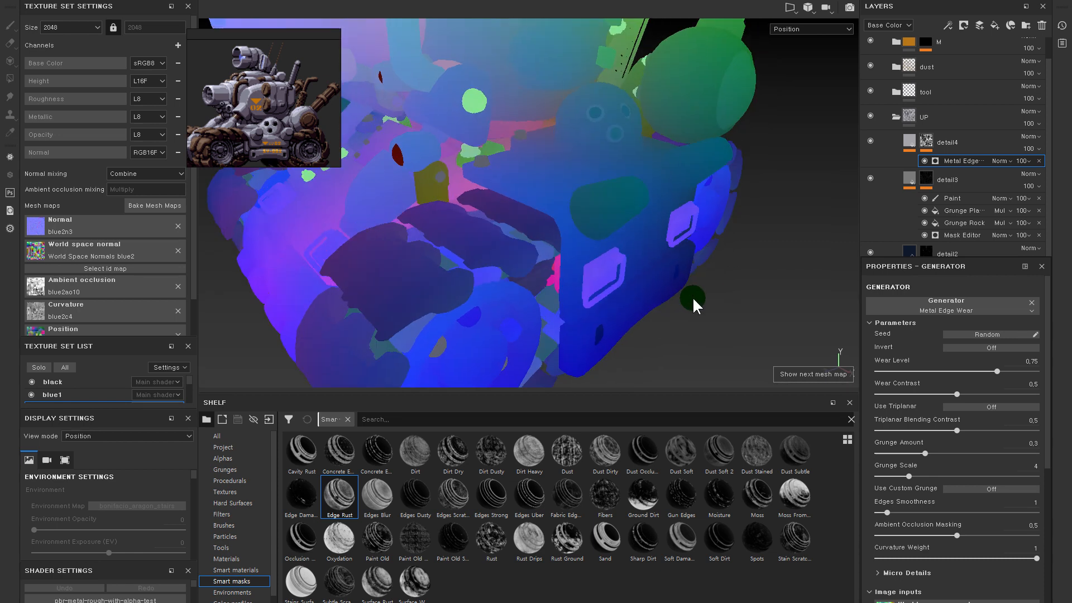
key("m")
- Try a Wear Level of 0.01 and then 0.11 on detail4's Metal Edge Wear generator
left_click(926, 142)
left_click(946, 162)
left_click_drag(953, 370, 919, 370)
left_click_drag(564, 206, 737, 255, "alt")
middle_click_drag(756, 273, 905, 342, "alt")
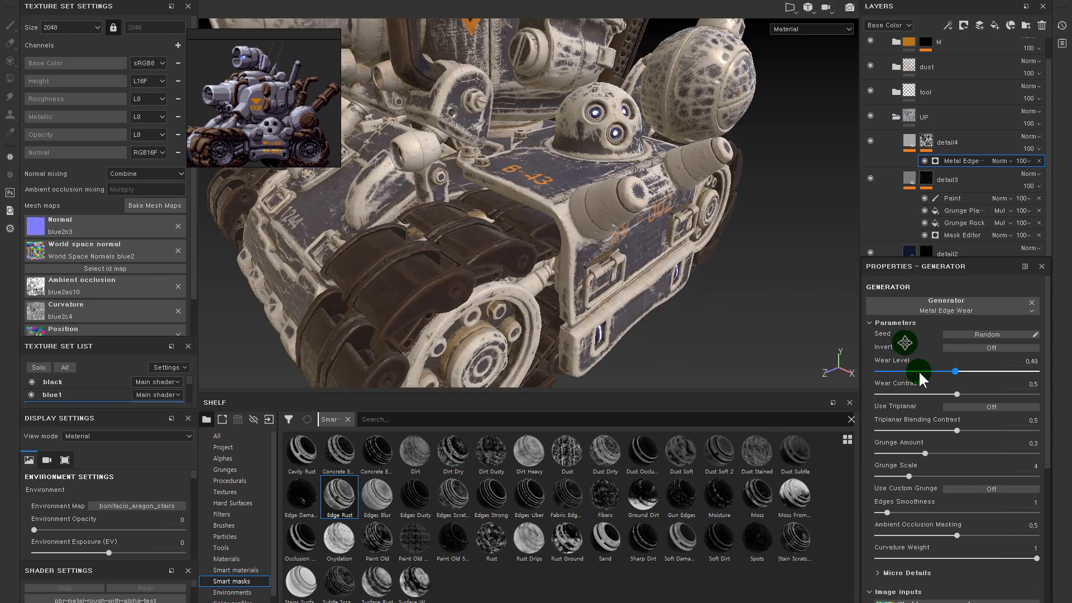
mouse_move(919, 370)
left_mouse_down()
mouse_move(897, 373)
mouse_move(919, 371)
left_mouse_up()
right_click_drag(531, 287, 517, 222, "alt")
middle_click_drag(517, 222, 679, 261, "alt")
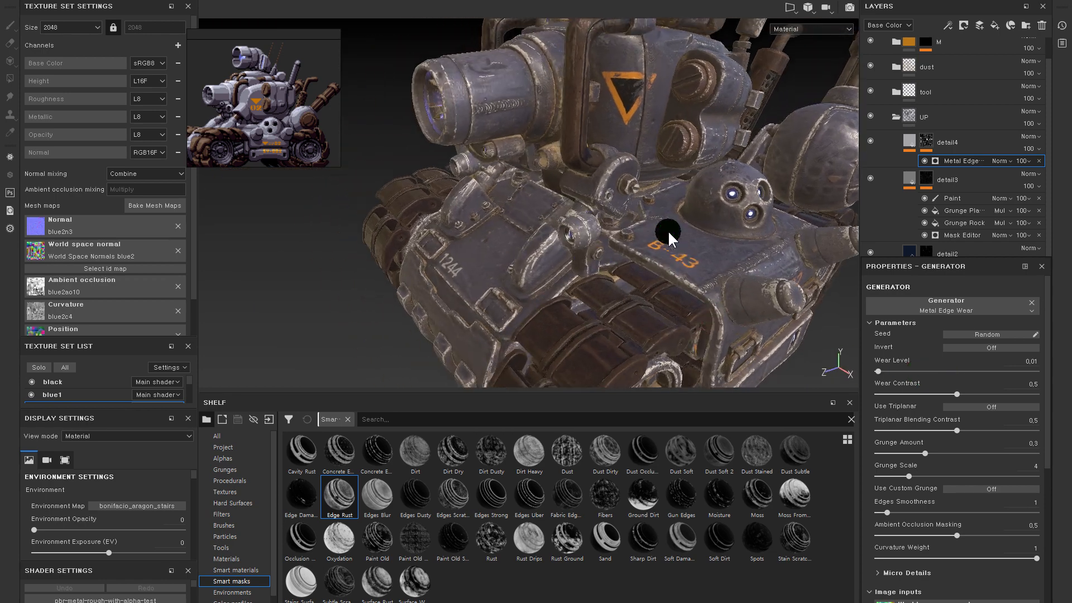
right_click_drag(629, 218, 670, 234, "alt")
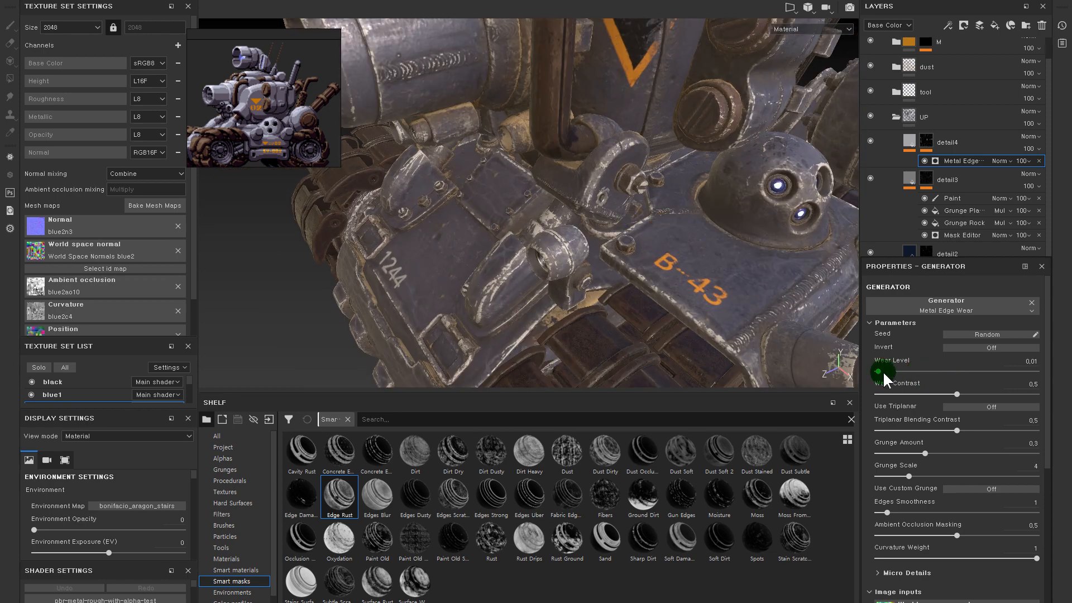
left_click_drag(879, 371, 895, 369)
- Examine the edge wear on the tank's hull, side sphere, turret top and cannon from several angles
right_click_drag(722, 297, 716, 261, "alt")
mouse_move(716, 260)
left_mouse_down("alt")
mouse_move(682, 244)
mouse_move(723, 259)
left_mouse_up("alt")
right_click_drag(722, 258, 629, 189, "alt")
left_click_drag(616, 242, 424, 284, "alt")
middle_click_drag(424, 284, 260, 294, "alt")
left_click_drag(260, 293, 615, 179, "alt")
right_click_drag(615, 179, 628, 196, "alt")
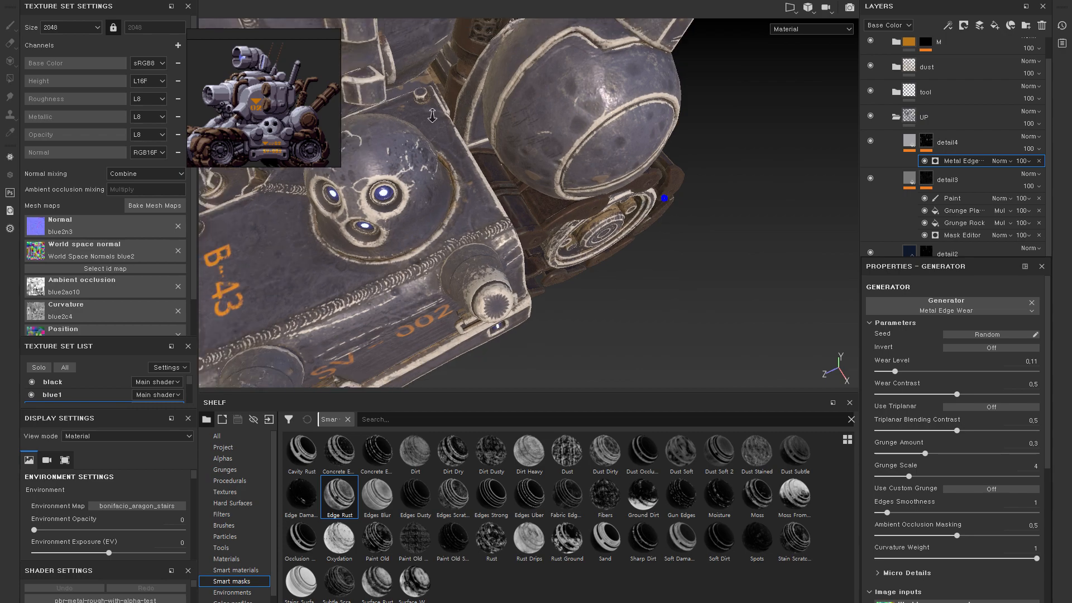
middle_click_drag(628, 196, 675, 277, "alt")
right_click_drag(675, 278, 665, 212, "alt")
left_click_drag(665, 213, 625, 143, "alt")
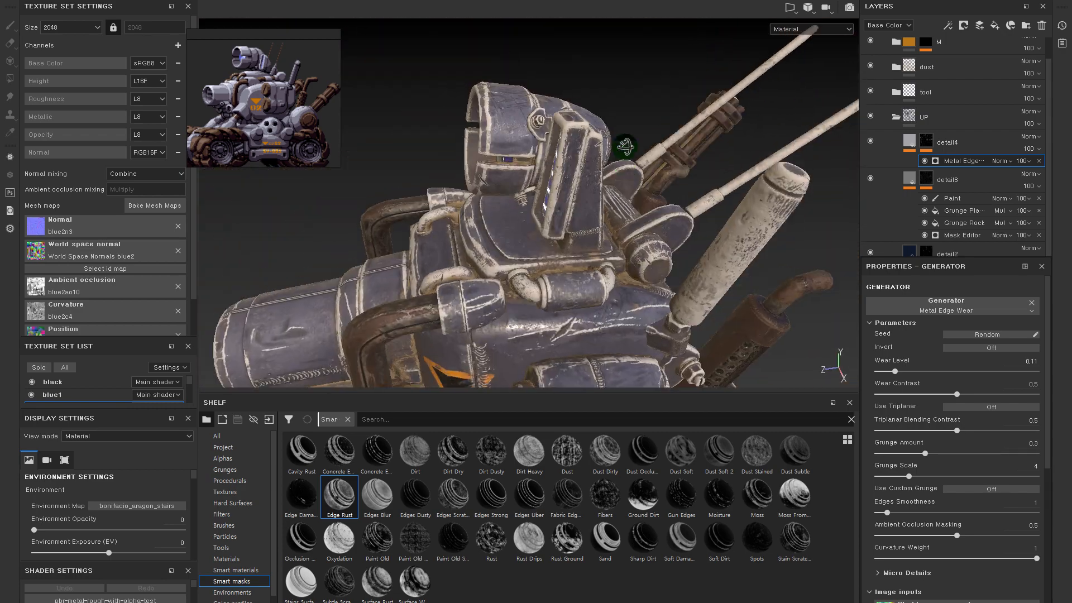
middle_click_drag(625, 144, 601, 196, "alt")
right_click_drag(601, 196, 478, 125, "alt")
left_click_drag(478, 126, 544, 105, "alt")
middle_click_drag(544, 105, 544, 173, "alt")
right_click_drag(543, 173, 570, 220, "alt")
left_click_drag(570, 220, 574, 155, "alt")
right_click_drag(573, 155, 642, 146, "alt")
- Set the Metal Edge Wear generator's Wear Level to 0.09 and Wear Contrast to 0.03
left_click(898, 372)
left_click_drag(888, 372, 890, 370)
left_click_drag(956, 394, 998, 394)
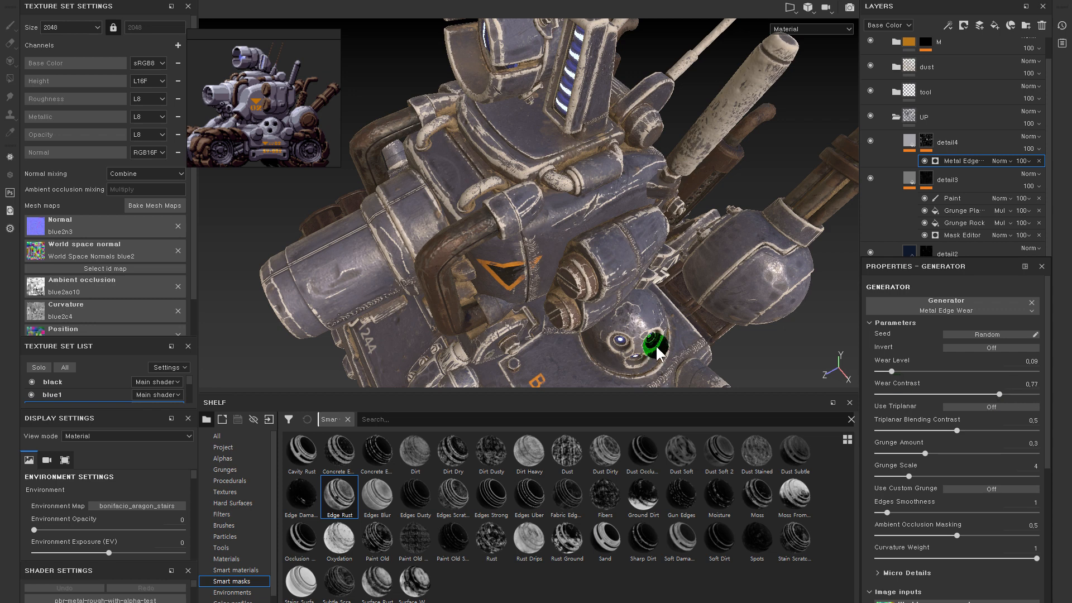
left_click_drag(630, 307, 627, 268, "alt")
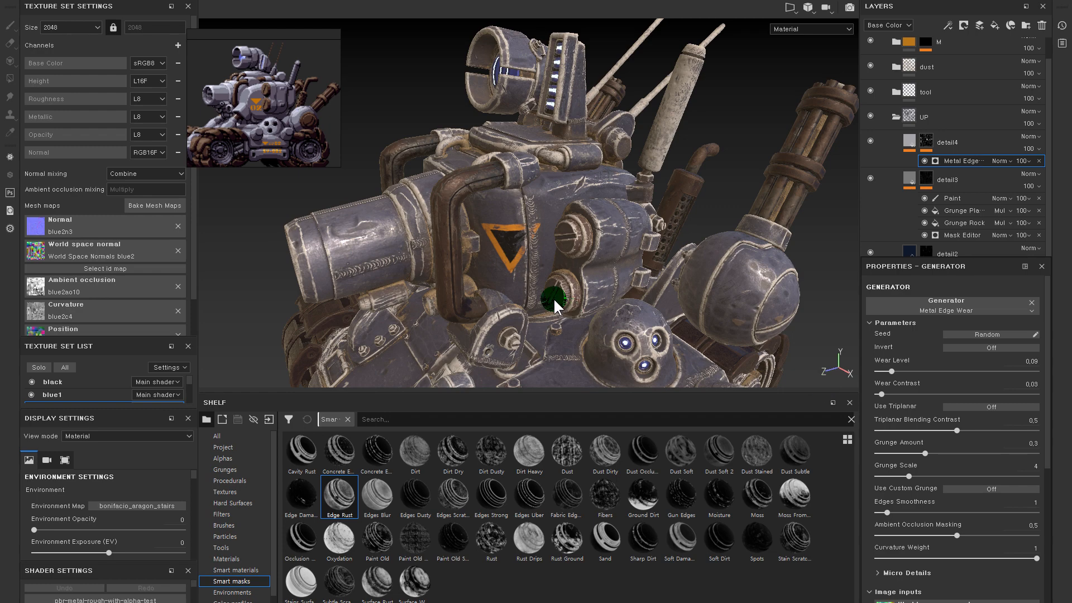
middle_click_drag(555, 304, 647, 179, "alt")
middle_click_drag(677, 280, 635, 356, "alt")
scroll(733, 316, "down", 2)
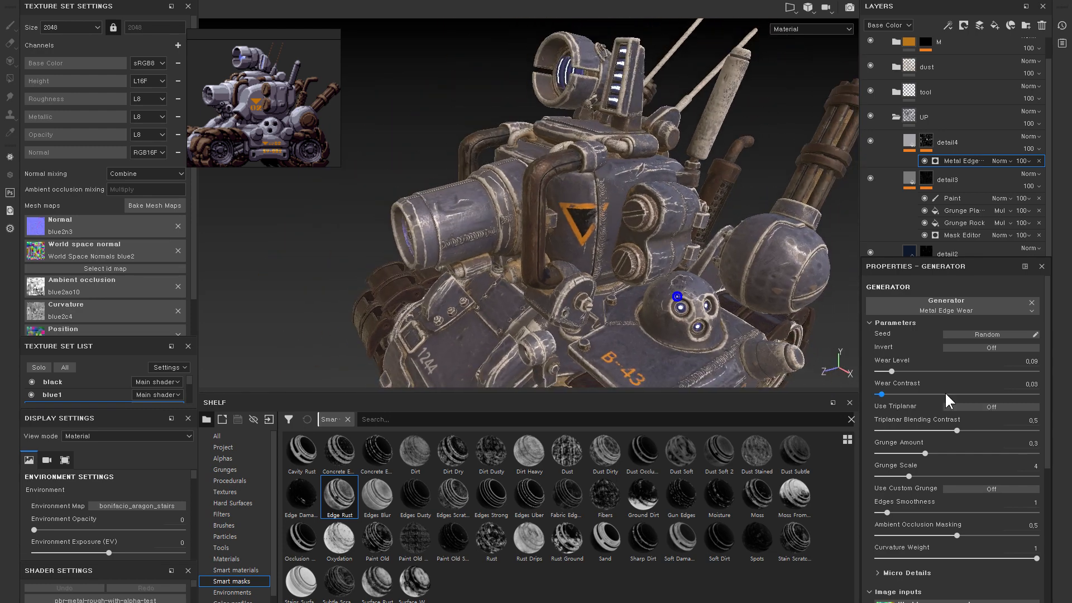
- Set the generator's Grunge Amount to 0.37 and Edges Smoothness to 1.63, checking the cannon's edges
mouse_move(931, 452)
left_mouse_down()
mouse_move(947, 452)
mouse_move(892, 453)
mouse_move(936, 454)
left_mouse_up()
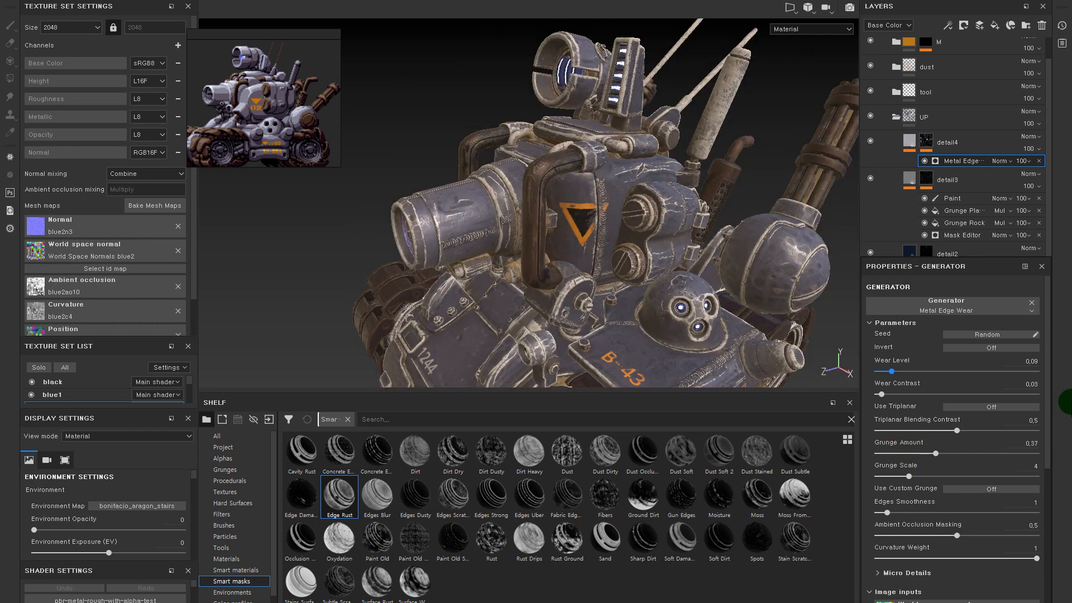
mouse_move(896, 511)
left_mouse_down()
mouse_move(909, 512)
mouse_move(897, 513)
left_mouse_up()
scroll(648, 163, "up", 5)
left_click_drag(648, 163, 614, 263, "alt")
mouse_move(897, 512)
left_mouse_down()
mouse_move(984, 512)
mouse_move(892, 515)
left_mouse_up()
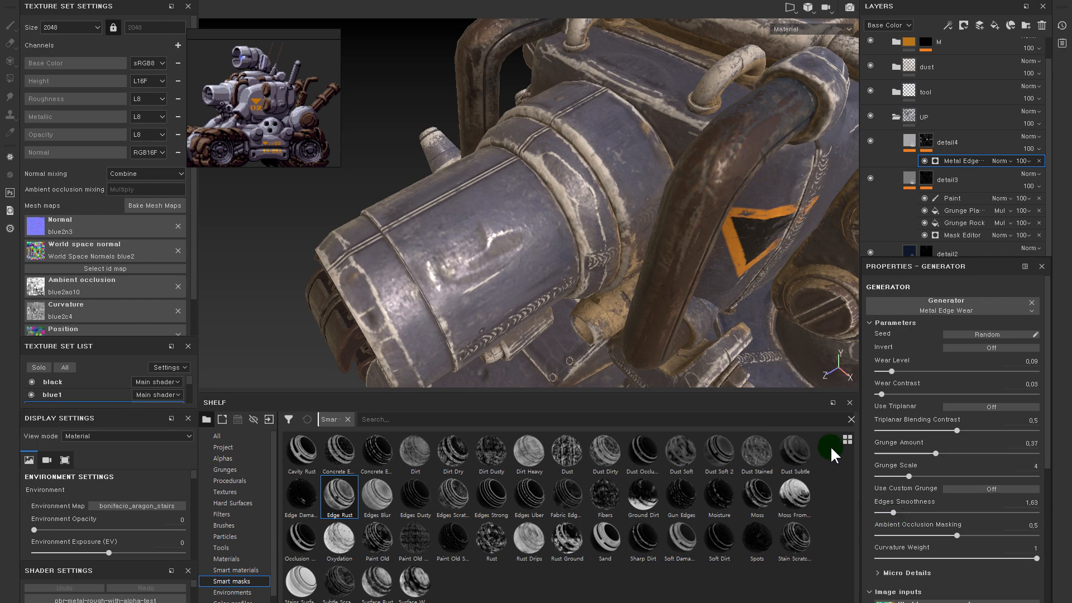
- Set the generator's Ambient Occlusion Masking to 0.6 and Curvature Weight to 0.76, checking the hull and turret
right_click_drag(698, 246, 646, 232, "alt")
left_click_drag(646, 233, 651, 148, "alt")
right_click_drag(651, 148, 751, 230, "alt")
left_click_drag(687, 207, 742, 263, "alt")
middle_click_drag(593, 150, 593, 194, "alt")
left_click_drag(593, 192, 628, 207, "alt")
left_click_drag(906, 535, 990, 534)
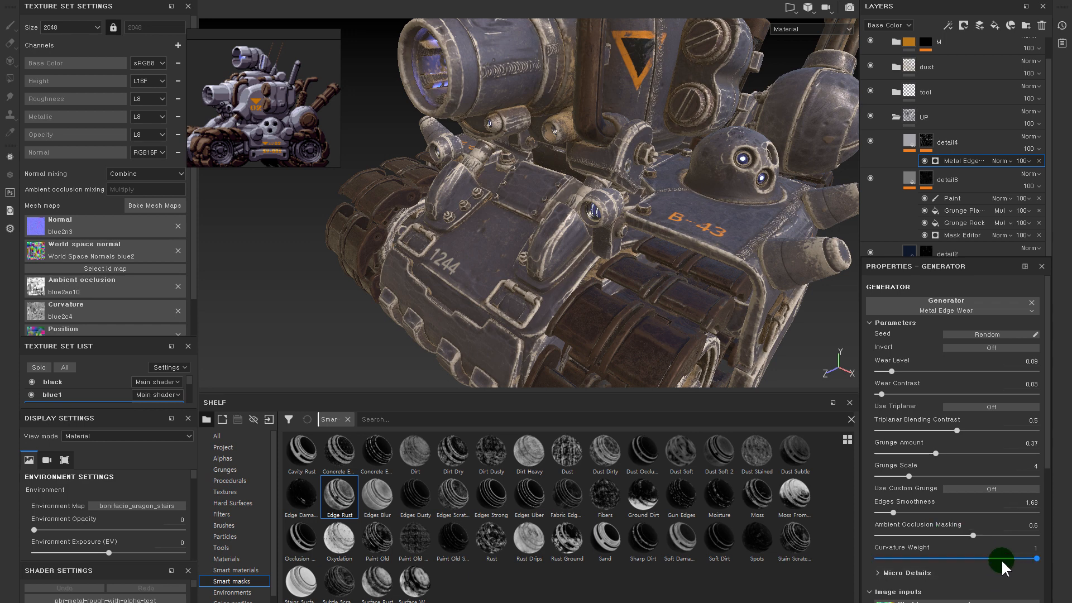
left_click_drag(946, 555, 998, 557)
right_click_drag(756, 385, 718, 307, "alt")
middle_click_drag(695, 236, 419, 335, "alt")
right_click_drag(624, 207, 716, 272, "alt")
middle_click_drag(716, 272, 732, 297, "alt")
right_click_drag(732, 296, 659, 246, "alt")
- Expand the generator's Micro Details and review the Curvature Type options
scroll(965, 493, "down", 4)
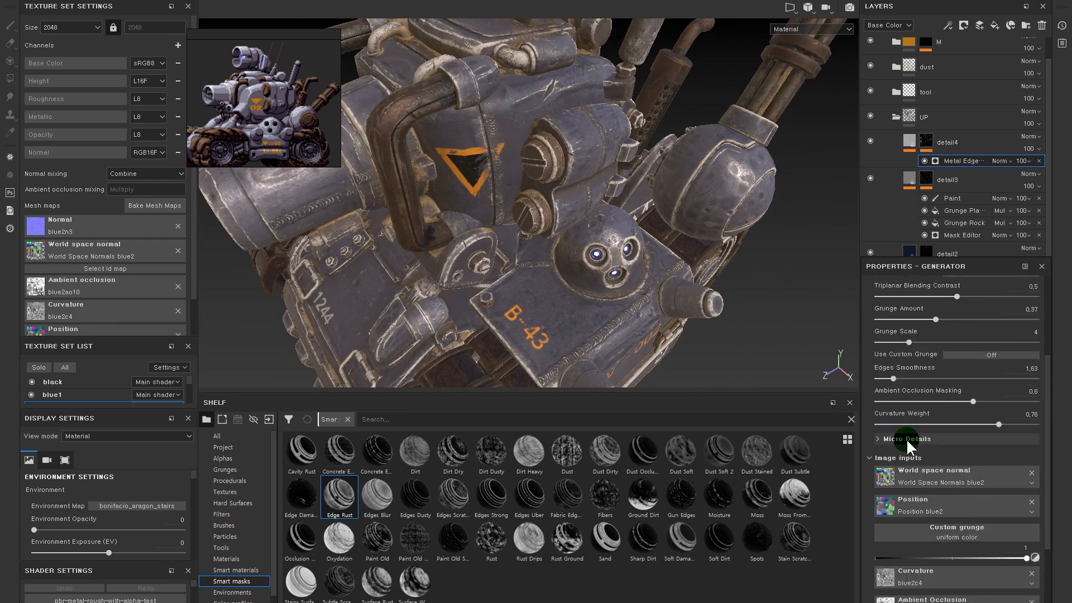
left_click(907, 438)
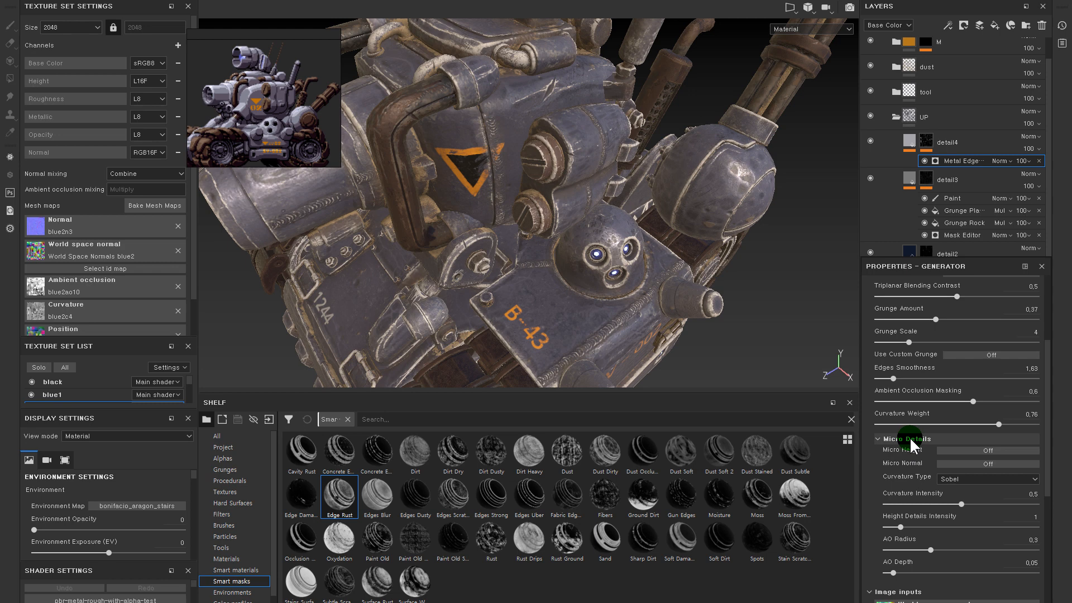
left_click(975, 478)
left_click(975, 478)
scroll(975, 477, "down", 1)
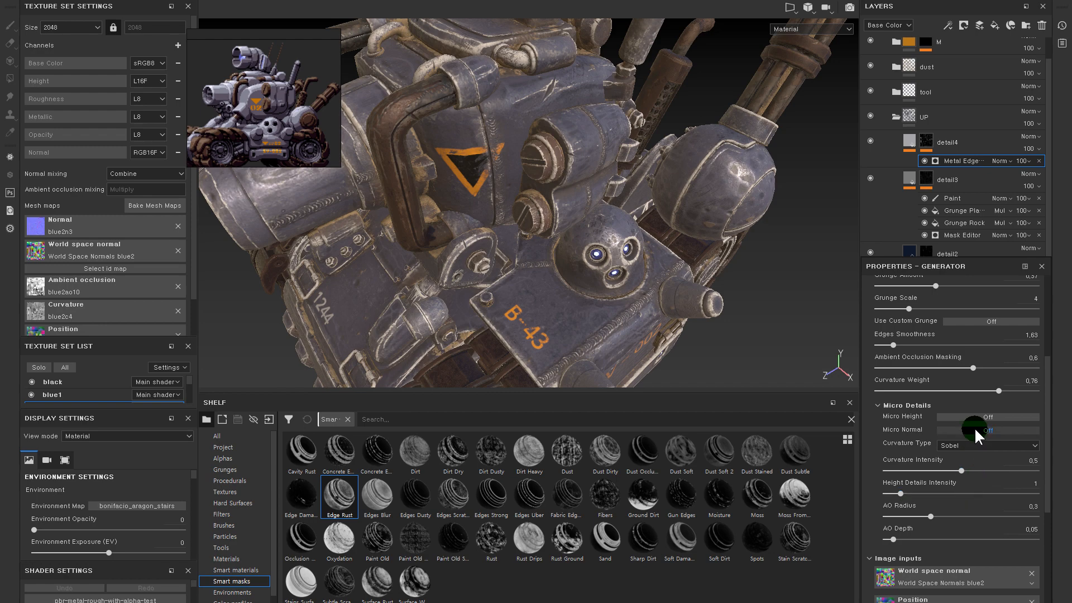
- Compare the cannon and turret with and without the detail4 layer by toggling its visibility
left_click_drag(640, 241, 772, 216, "alt")
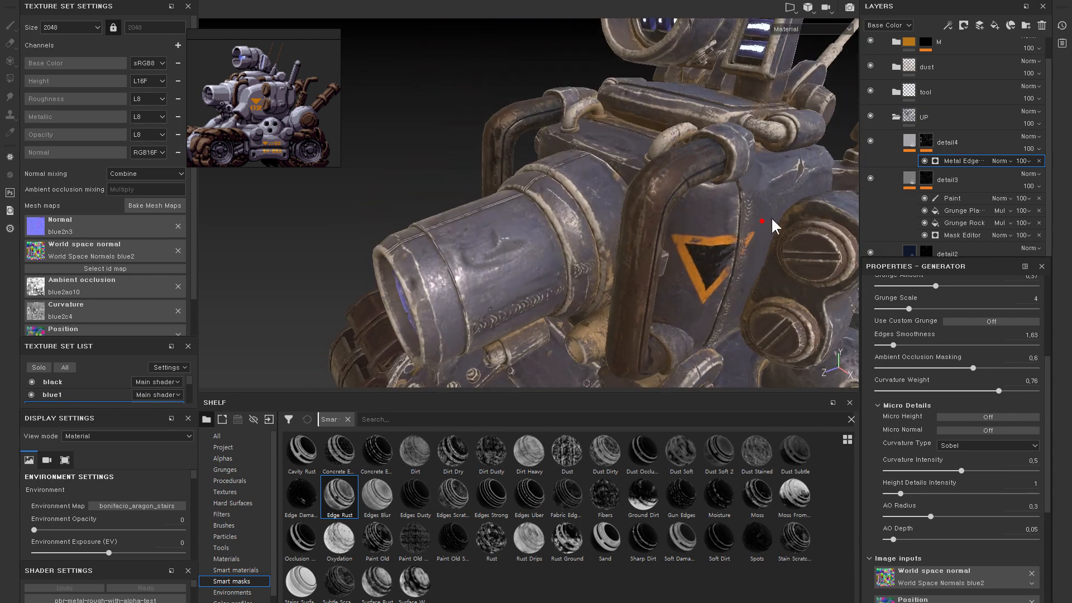
left_click(870, 141)
left_click(869, 140)
- Set the Base Color of detail4's fill to a near-black grey with a value of 0.006
left_click(925, 143)
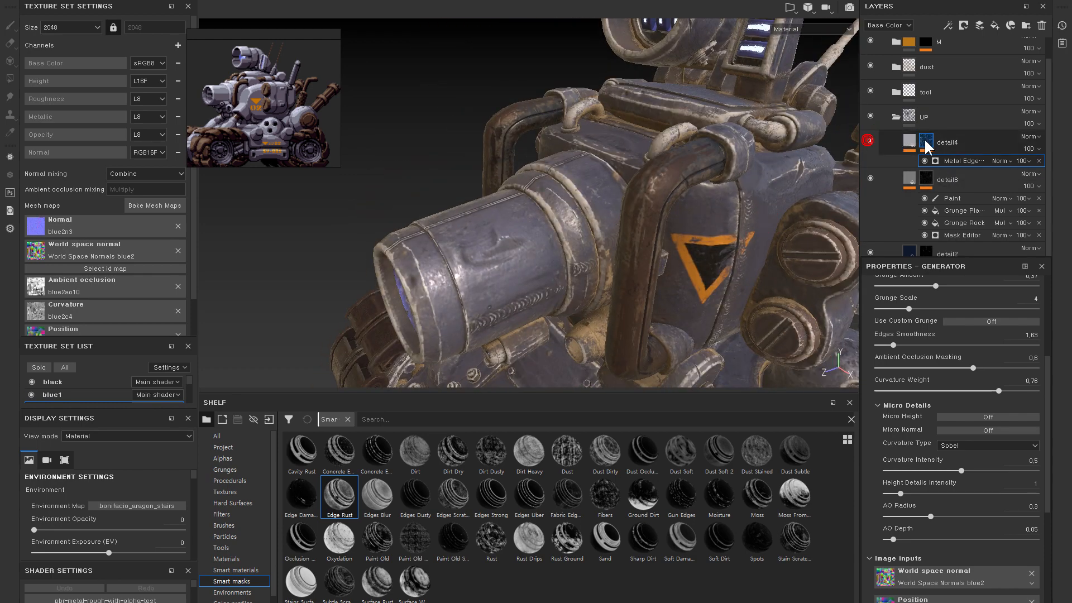
left_click(909, 140)
left_click(943, 467)
left_click_drag(919, 558, 886, 572)
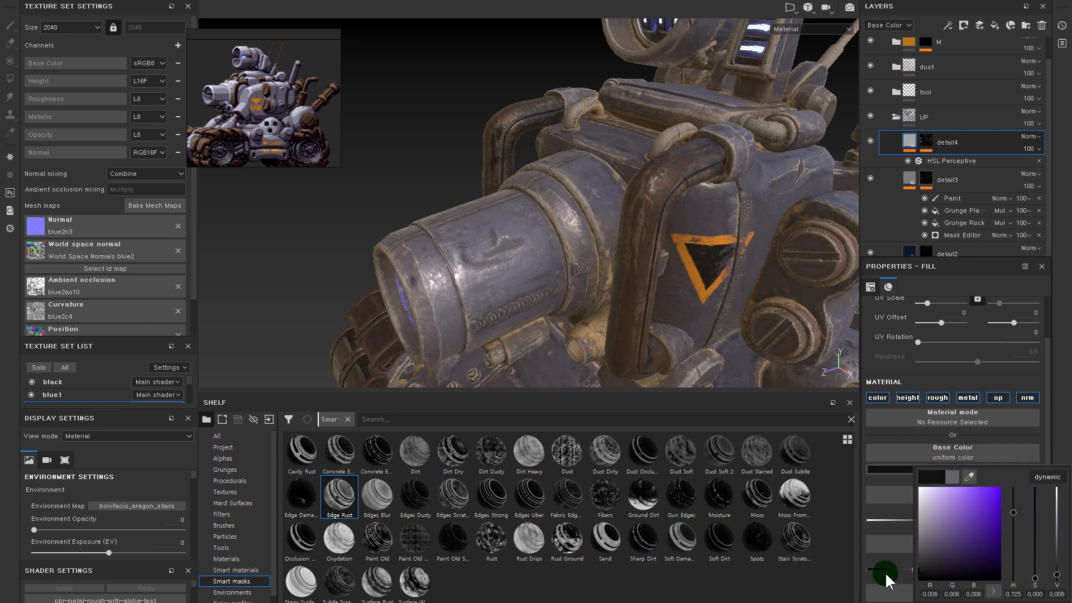
left_click(858, 487)
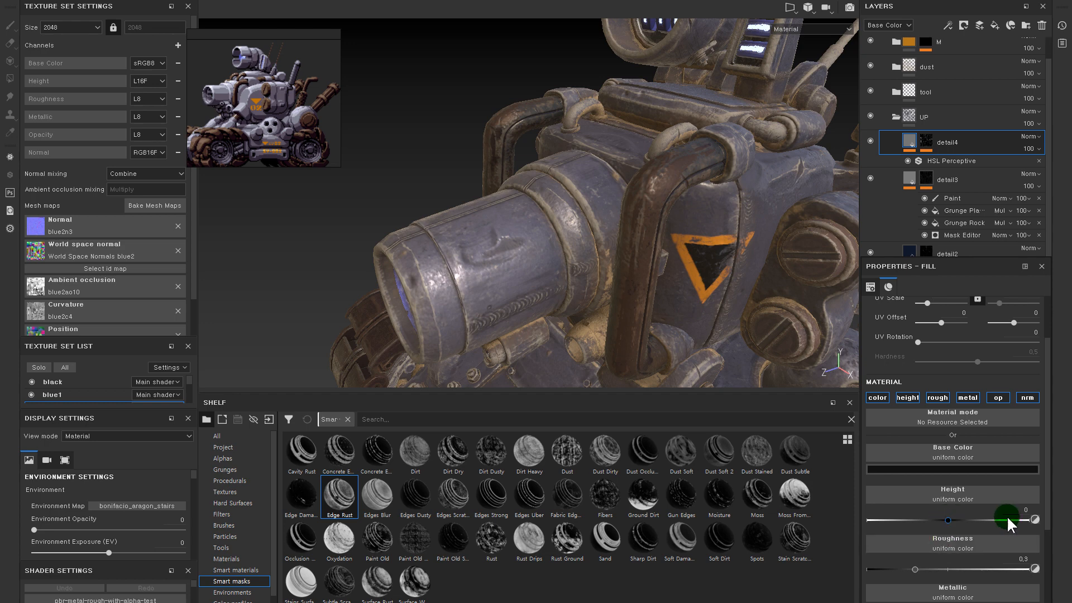
- Set detail4's fill Height to -0.03 and Roughness to 0, and check the cannon
key("Return")
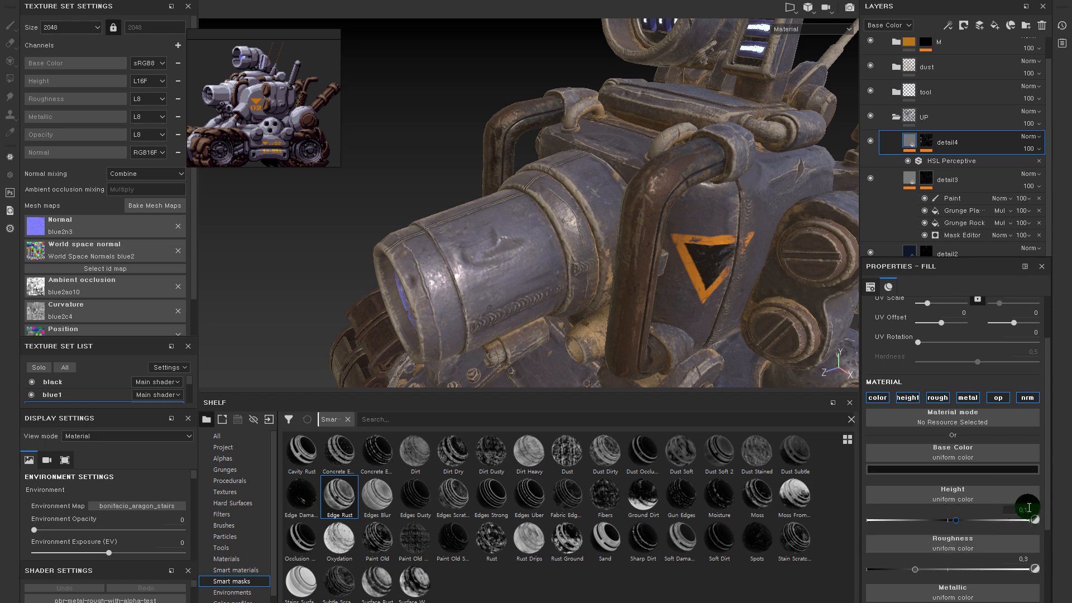
left_click(1016, 510)
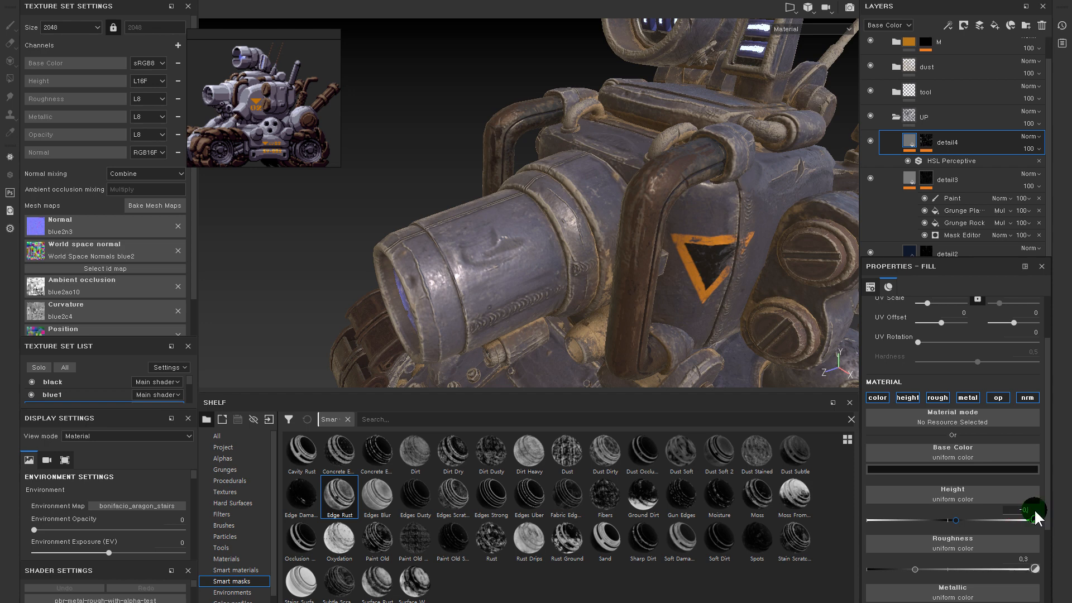
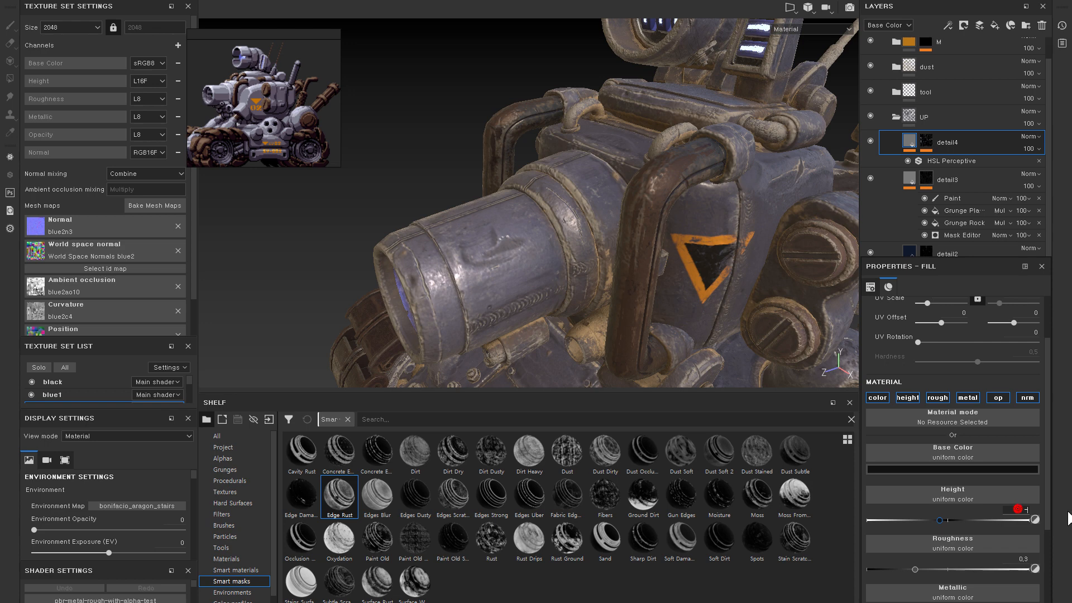
type("3")
key("Return")
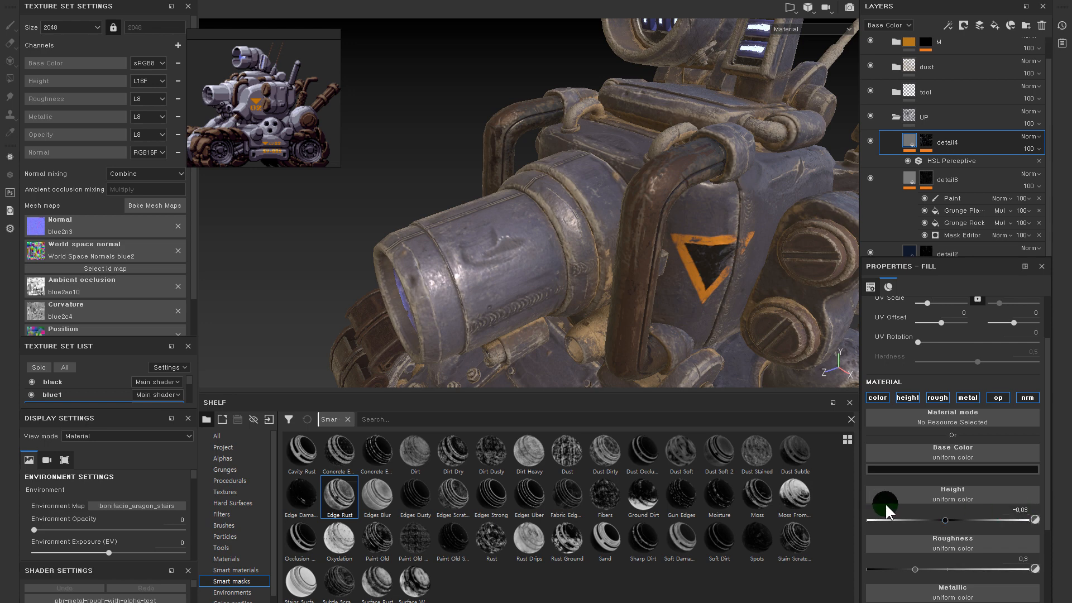
left_click_drag(933, 568, 1003, 575)
left_click_drag(863, 561, 859, 562)
left_click_drag(597, 187, 633, 161, "alt")
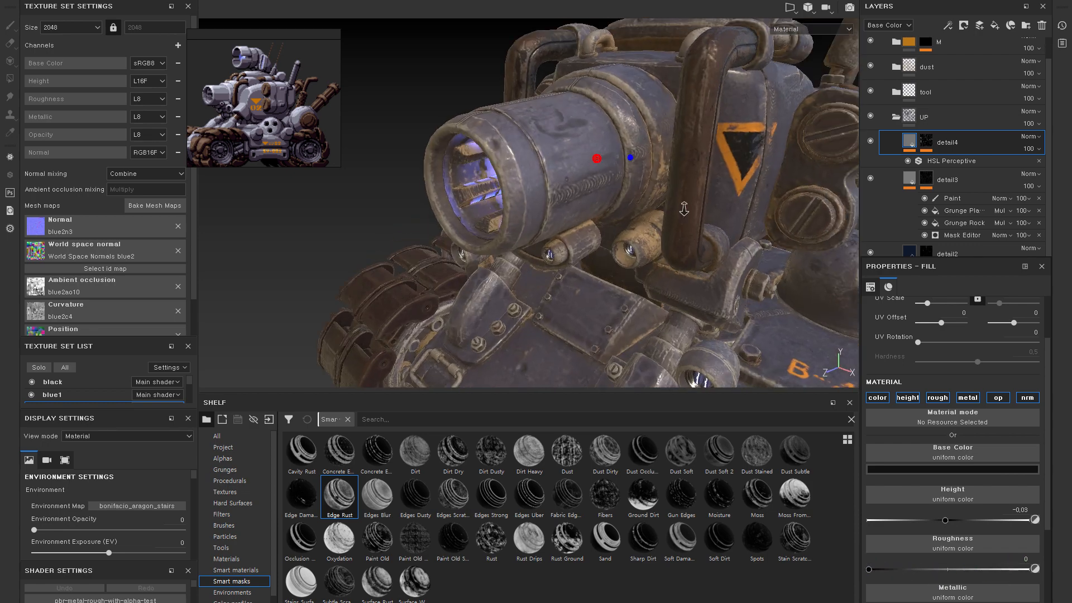
- Set detail4's fill Metallic to 1 and its Base Color to pure black
right_click_drag(599, 159, 630, 158, "alt")
scroll(959, 545, "down", 2)
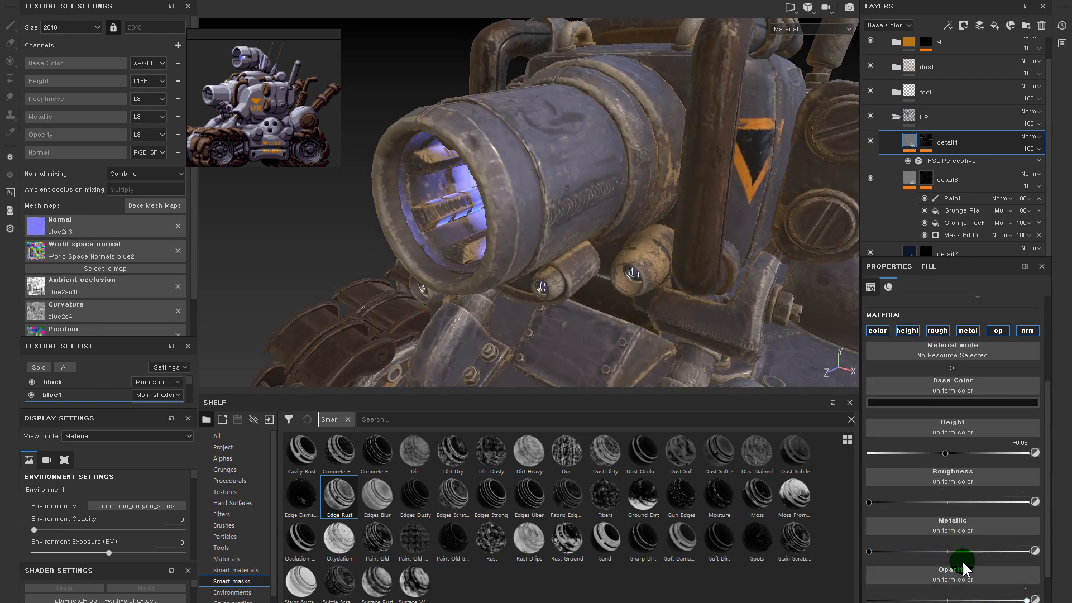
left_click_drag(959, 552, 982, 552)
left_click_drag(855, 554, 823, 551)
left_click_drag(541, 230, 479, 226, "alt")
middle_click_drag(582, 246, 550, 266, "alt")
left_click(961, 402)
left_click(920, 485)
left_click_drag(911, 504, 908, 540)
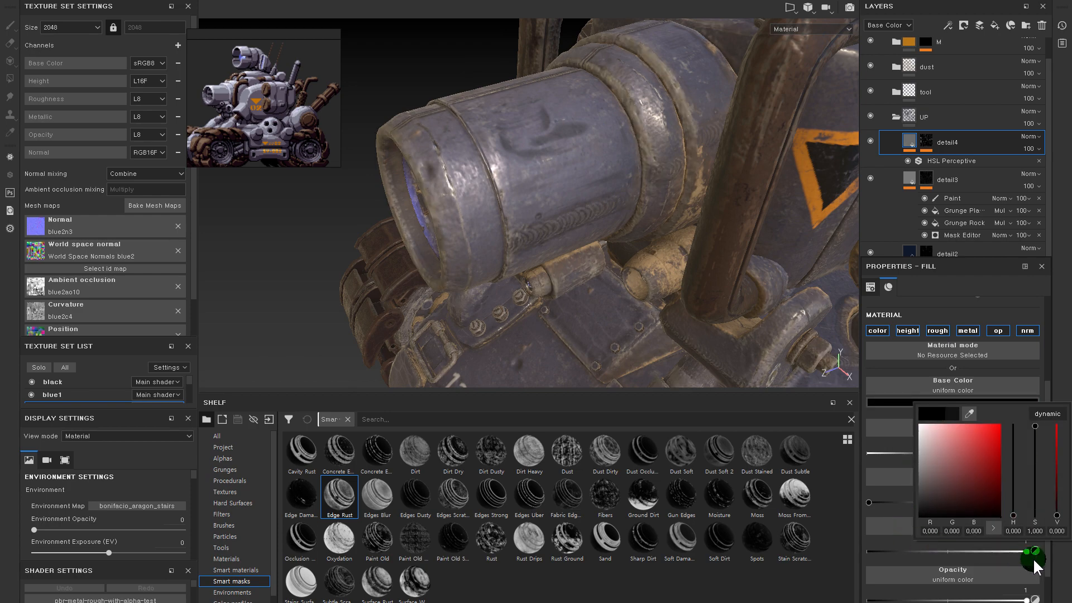
- Compare the turret and hull surfaces with and without the detail4 layer from several close viewpoints
right_click_drag(652, 208, 743, 167, "alt")
left_click_drag(742, 175, 651, 201, "alt")
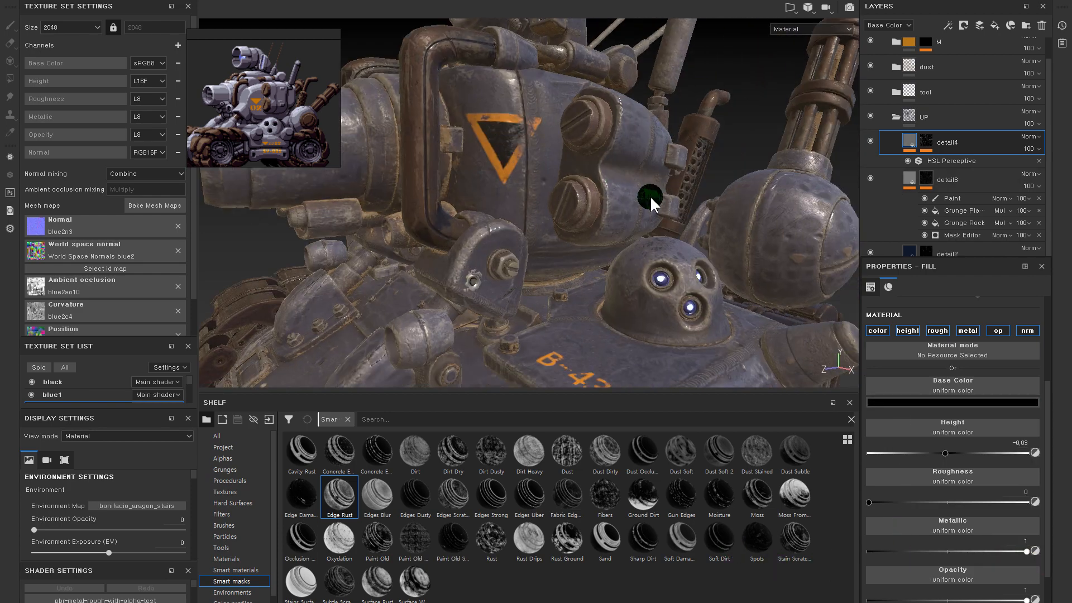
middle_click_drag(651, 201, 363, 218, "alt")
right_click_drag(363, 218, 569, 126, "alt")
left_click_drag(567, 150, 642, 234, "alt")
middle_click_drag(698, 224, 558, 235, "alt")
right_click_drag(558, 235, 639, 206, "alt")
left_click(871, 141)
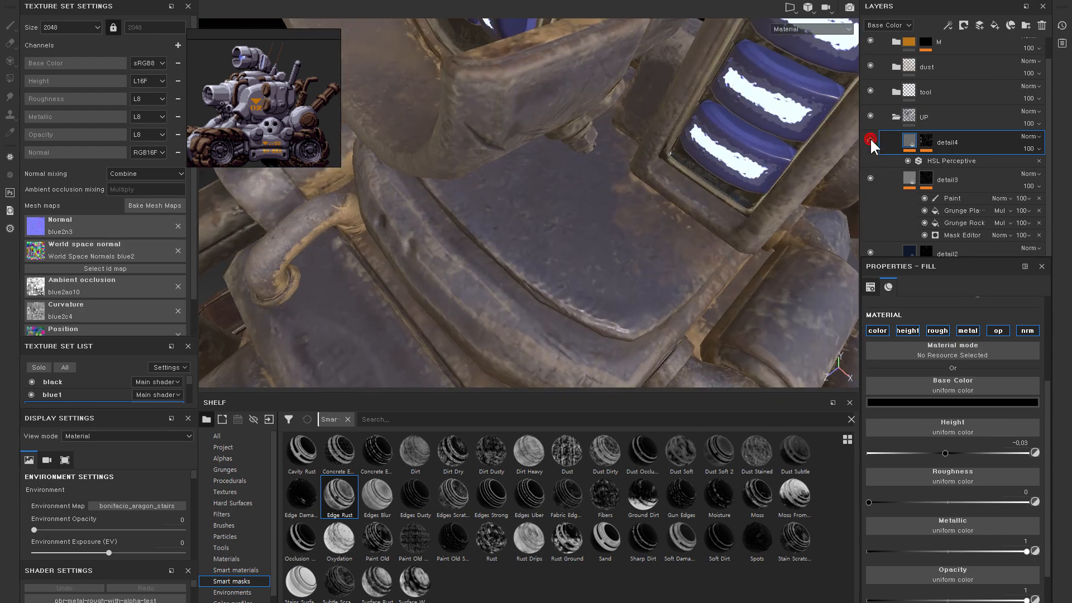
left_click(871, 140)
left_click_drag(596, 242, 619, 213, "alt")
middle_click_drag(619, 213, 642, 235, "alt")
right_click_drag(642, 235, 837, 128, "alt")
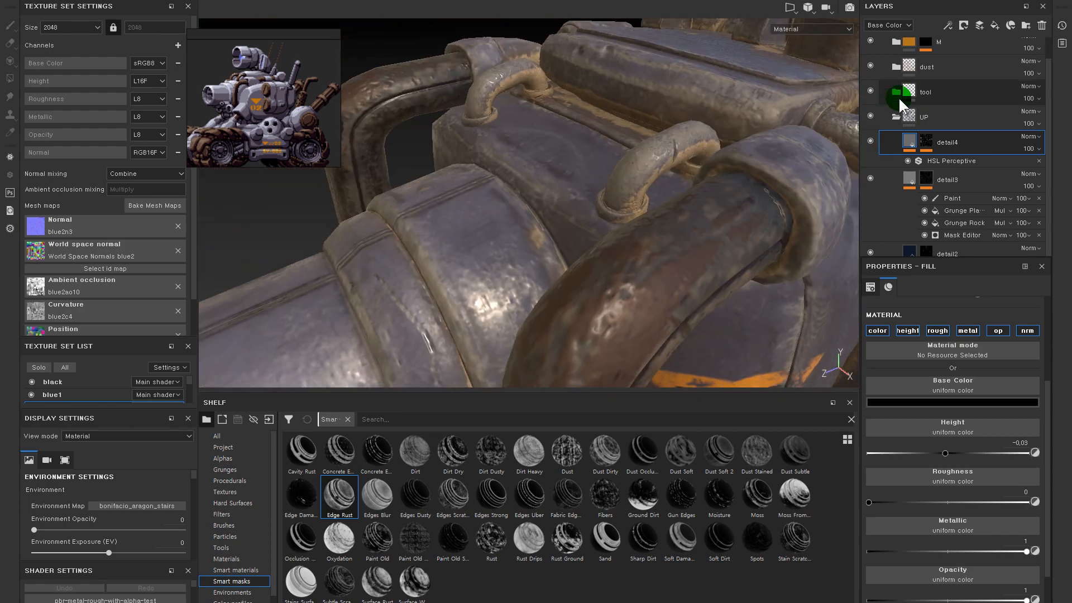
left_click(870, 140)
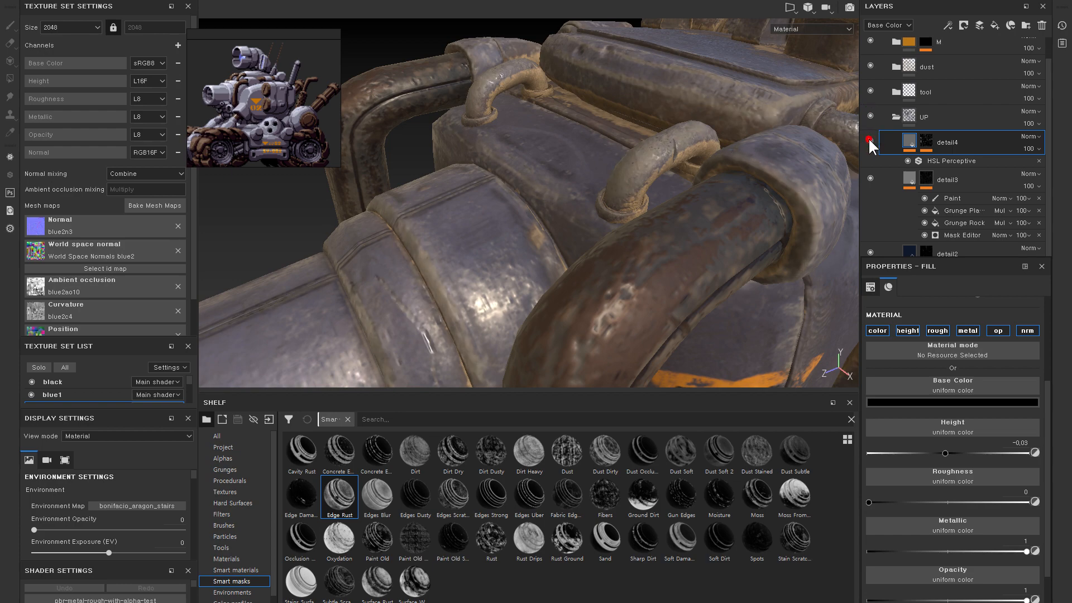
left_click(869, 139)
- Lower the detail4 layer's opacity to 47
right_click_drag(474, 268, 391, 246, "alt")
left_click_drag(559, 242, 562, 256, "alt")
middle_click_drag(563, 257, 600, 112, "alt")
left_click(1030, 148)
left_click_drag(1033, 169, 1062, 170)
left_click_drag(990, 179, 1030, 176)
- Compare the tank's front hull with and without the detail4 layer at its reduced opacity
right_click_drag(614, 212, 251, 202, "alt")
left_click_drag(251, 202, 503, 215, "alt")
right_click_drag(503, 215, 677, 217, "alt")
left_click_drag(676, 217, 678, 210, "alt")
right_click_drag(678, 211, 675, 168, "alt")
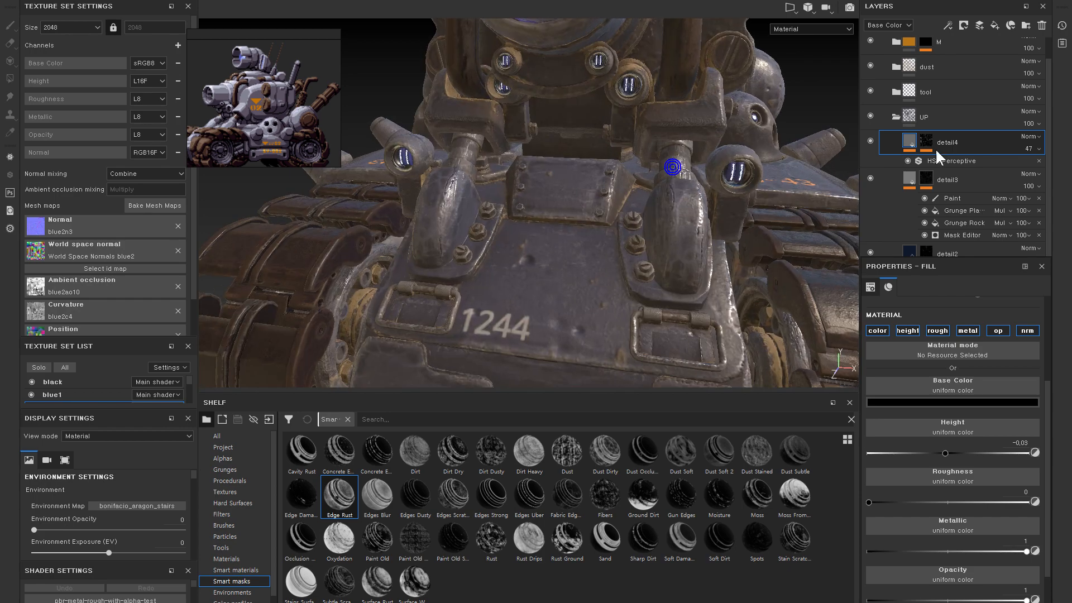
left_click(870, 139)
left_click(871, 140)
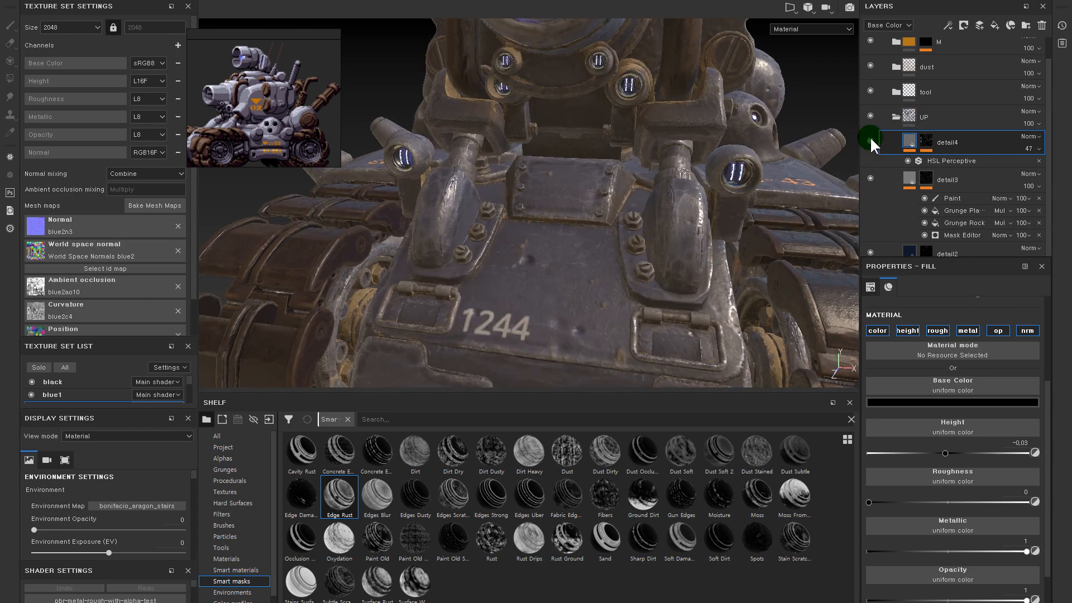
- Add a Paint effect above the Metal Edge Wear generator in detail4's mask
left_click_drag(611, 261, 557, 230, "alt")
right_click_drag(558, 229, 727, 287, "alt")
left_click_drag(727, 287, 644, 267, "alt")
left_click(926, 142)
right_click(926, 142)
left_click(967, 353)
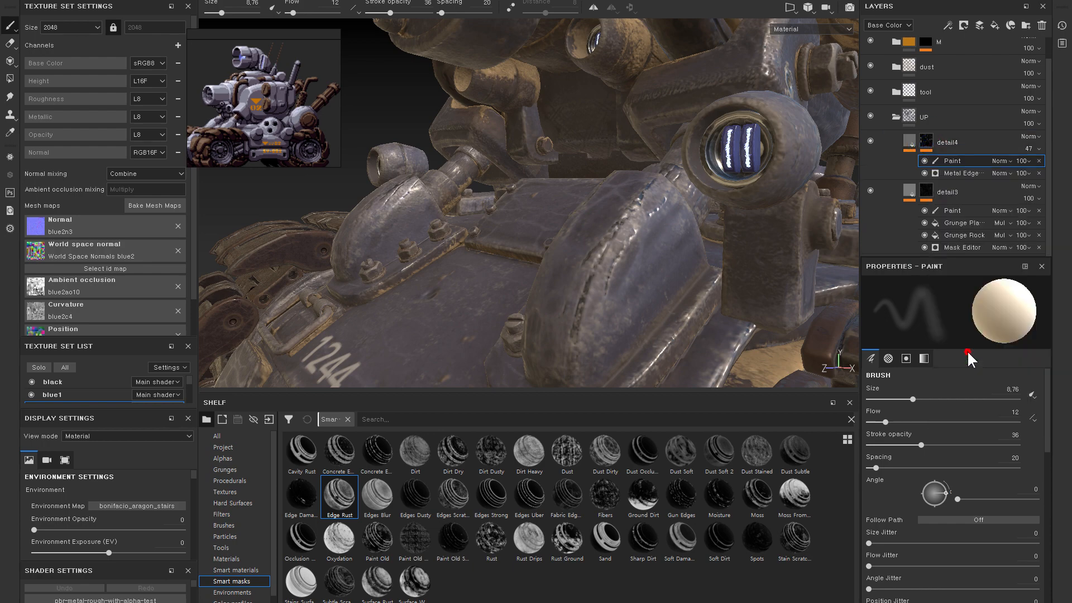
- Paint a short stroke on detail4's mask over the tank and set the brush size to 4.69
left_click_drag(521, 299, 581, 330, "alt")
right_click_drag(580, 329, 660, 241, "alt")
mouse_move(661, 242)
left_mouse_down()
mouse_move(651, 210)
mouse_move(642, 265)
mouse_move(648, 250)
mouse_move(629, 268)
mouse_move(629, 240)
mouse_move(588, 242)
mouse_move(665, 223)
left_mouse_up()
key("bracketleft")
key("bracketleft")
key("bracketleft")
key("bracketright")
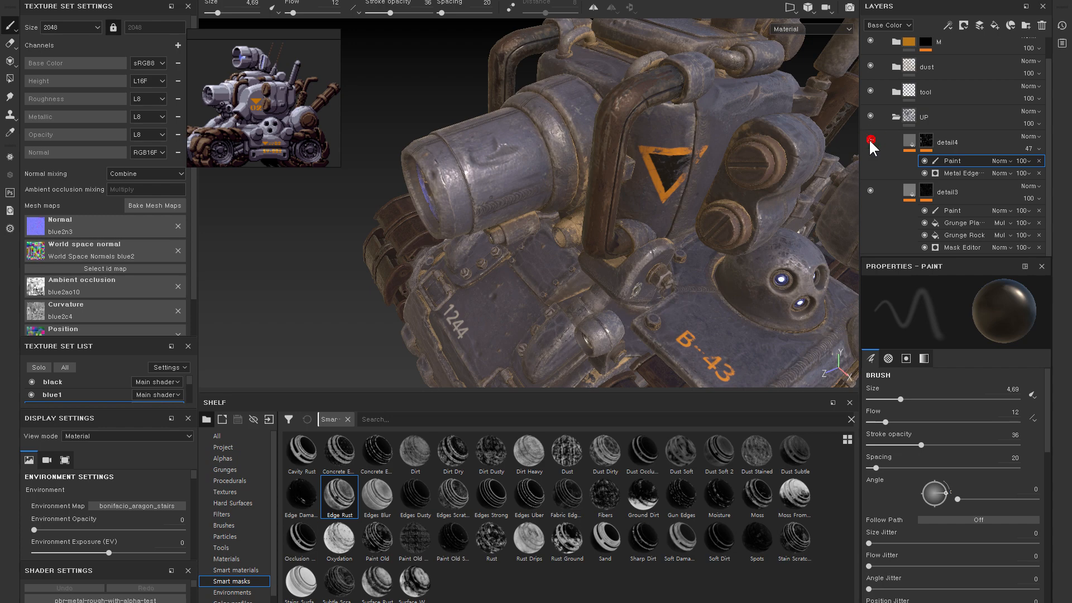
- Examine the detail4 wear on the upper hull, front fender and turret
left_click_drag(647, 240, 498, 182, "alt")
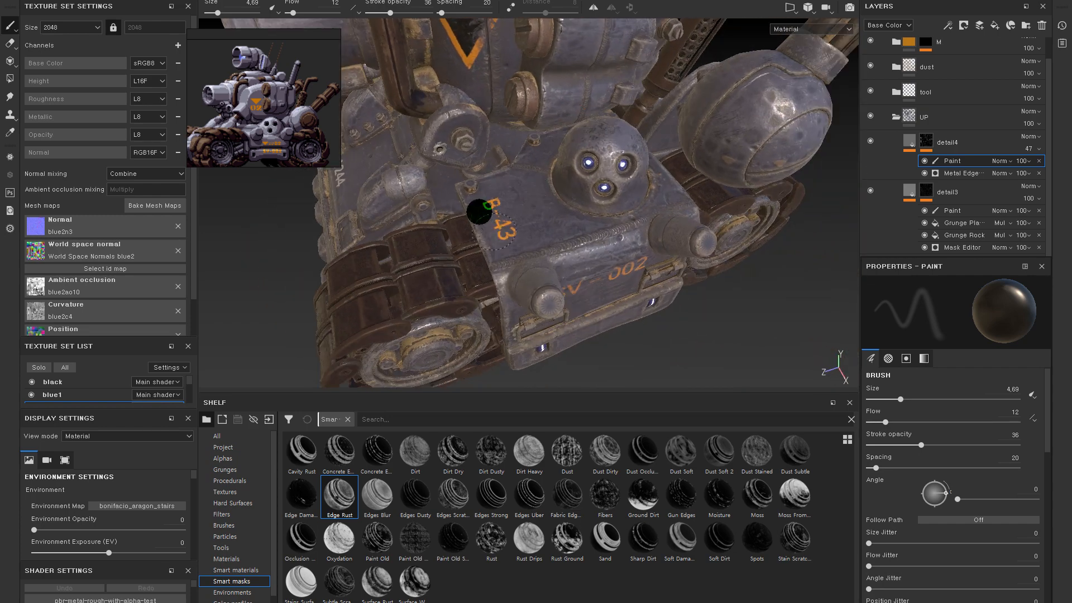
left_click_drag(515, 246, 582, 139, "alt")
left_click_drag(541, 260, 705, 293, "alt")
right_click_drag(686, 230, 579, 153, "alt")
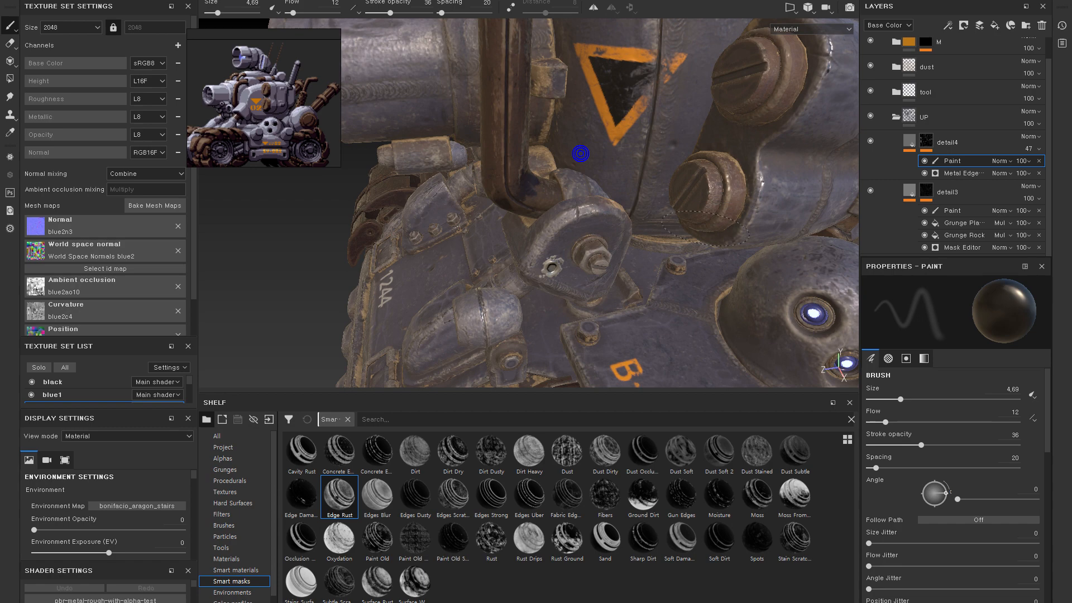
left_click_drag(579, 153, 705, 223, "alt")
left_click_drag(709, 173, 682, 141, "alt")
right_click_drag(682, 141, 672, 233, "alt")
left_click_drag(672, 233, 687, 240, "alt")
- Rotate the environment lighting and examine the wear around the tank's hull, wheels and turret
right_click_drag(687, 240, 340, 273, "shift")
left_click_drag(376, 292, 380, 341, "alt")
left_click_drag(665, 287, 620, 295, "alt")
middle_click_drag(665, 297, 605, 110, "alt")
left_click_drag(603, 194, 594, 201, "alt")
right_click_drag(593, 201, 698, 212, "alt")
left_click_drag(721, 231, 591, 223, "alt")
right_click_drag(591, 222, 600, 243, "shift")
right_click_drag(681, 251, 614, 246, "alt")
left_click_drag(557, 216, 619, 249, "alt")
middle_click_drag(565, 242, 610, 273, "alt")
right_click_drag(587, 268, 536, 285, "alt")
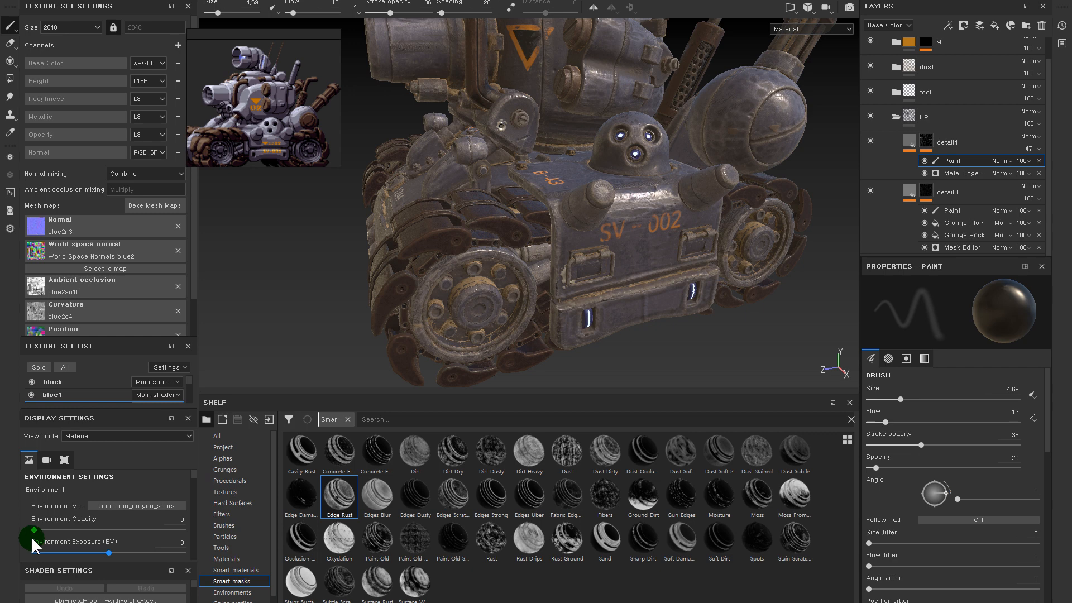
- Activate Post Effects in the camera settings and frame the tank's cannon and turret
scroll(82, 521, "down", 3)
scroll(79, 511, "up", 3)
left_click(46, 460)
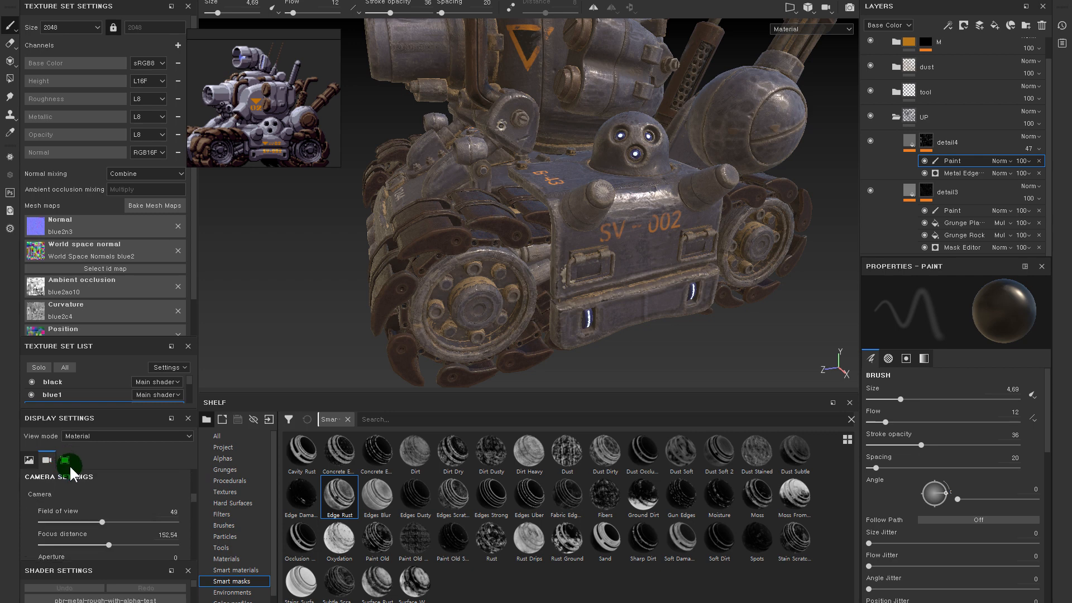
scroll(99, 472, "down", 5)
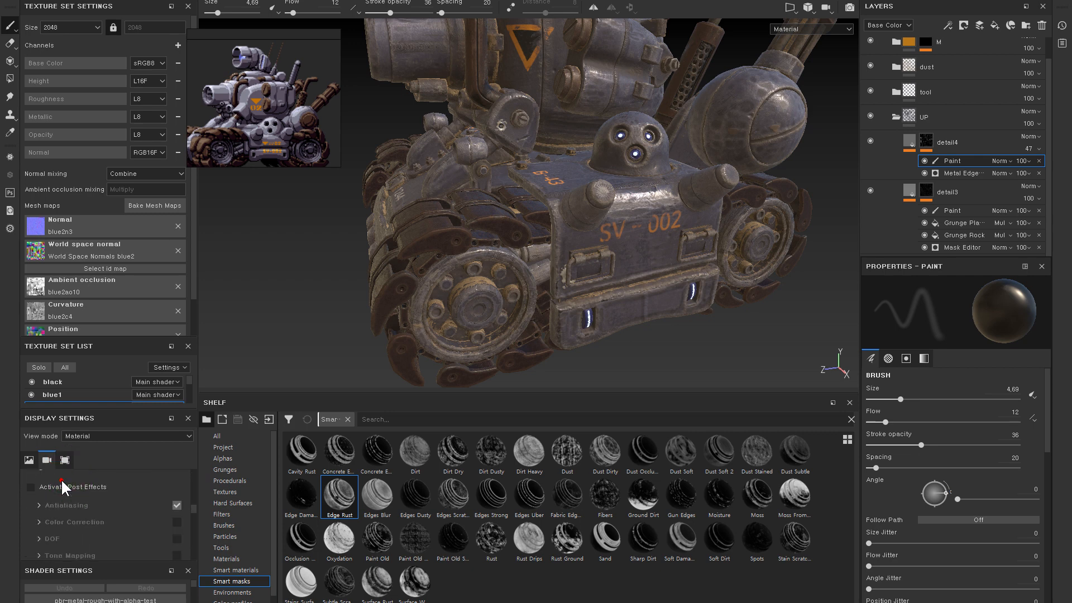
left_click(77, 486)
right_click_drag(642, 224, 603, 257, "alt")
left_click_drag(603, 257, 698, 279, "alt")
right_click_drag(604, 234, 635, 190, "alt")
- Raise the main shader's Emissive Intensity to 21.05
scroll(83, 517, "up", 8)
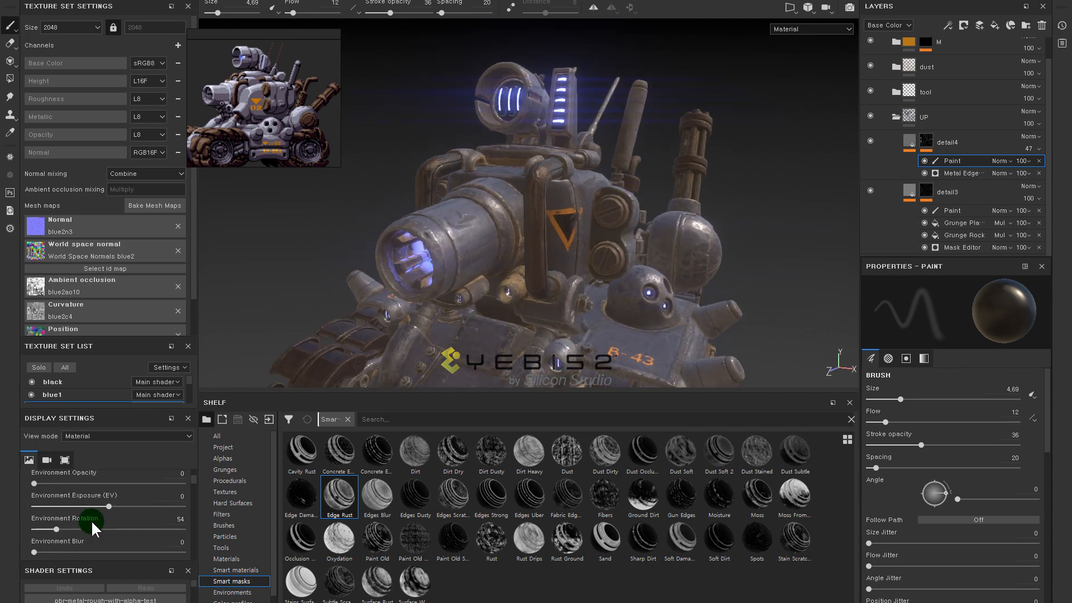
scroll(91, 520, "up", 2)
left_click(64, 459)
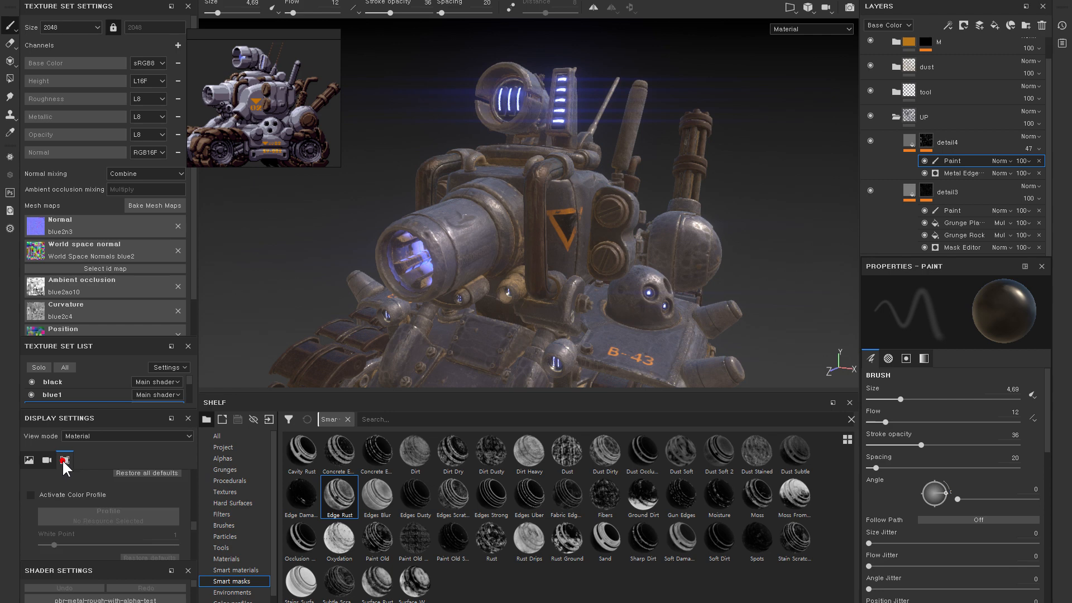
left_click(47, 458)
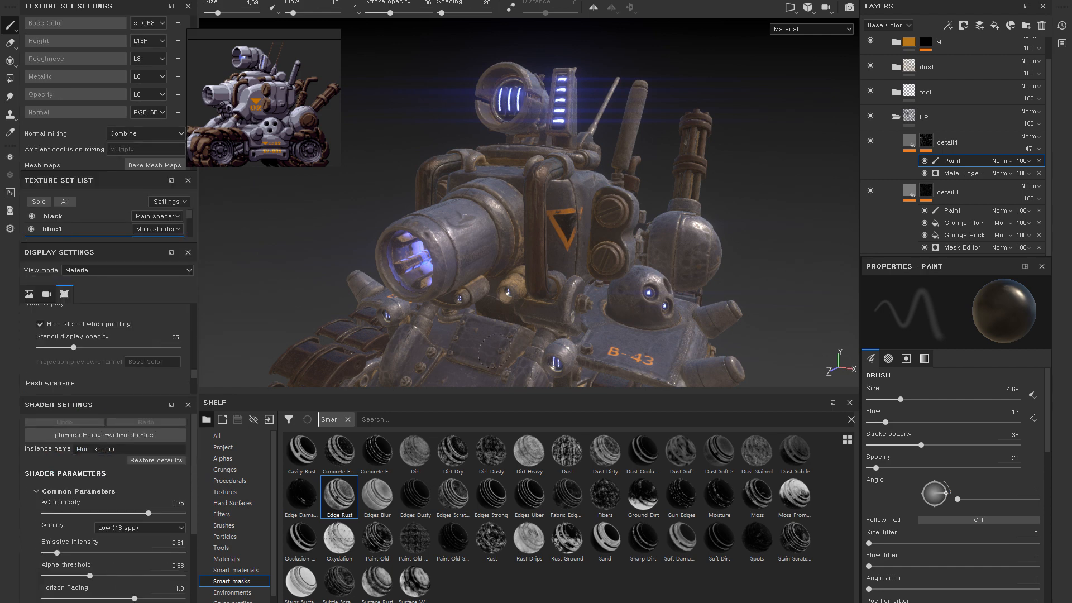
left_click_drag(63, 553, 87, 576)
- Set the main shader's Alpha threshold to 0.48 and Horizon Fading to 1.18
left_click(78, 576)
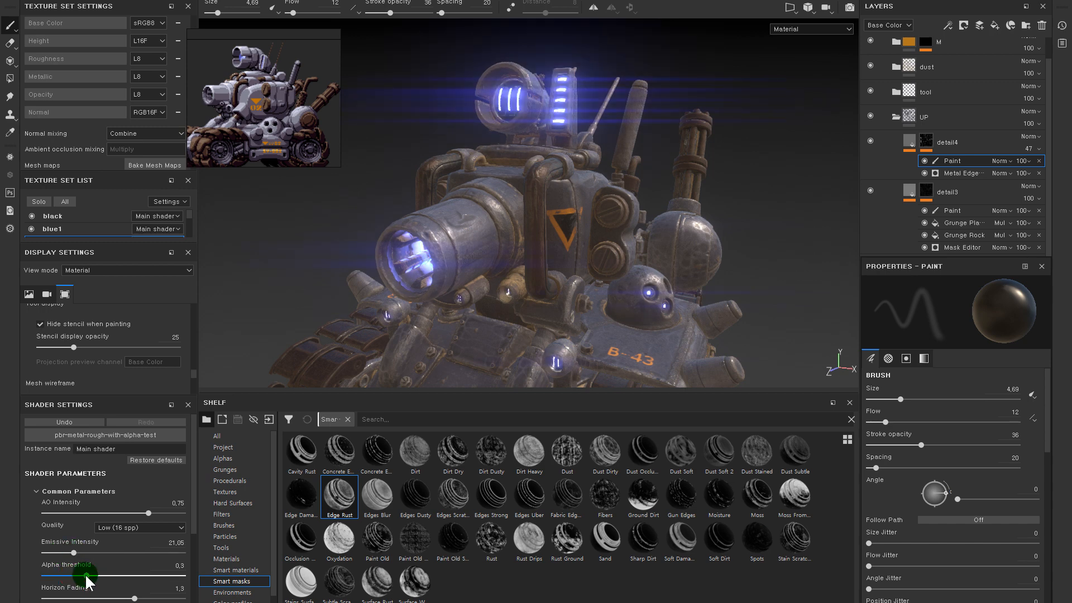
right_click_drag(829, 246, 816, 242, "alt")
left_click_drag(694, 247, 726, 246, "alt")
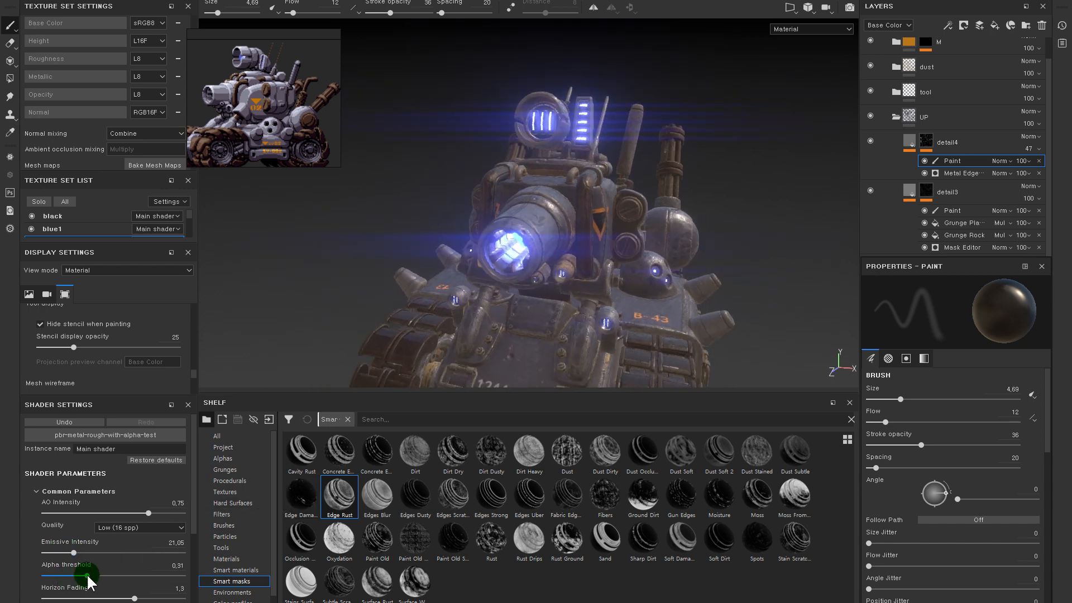
left_click_drag(189, 581, 119, 576)
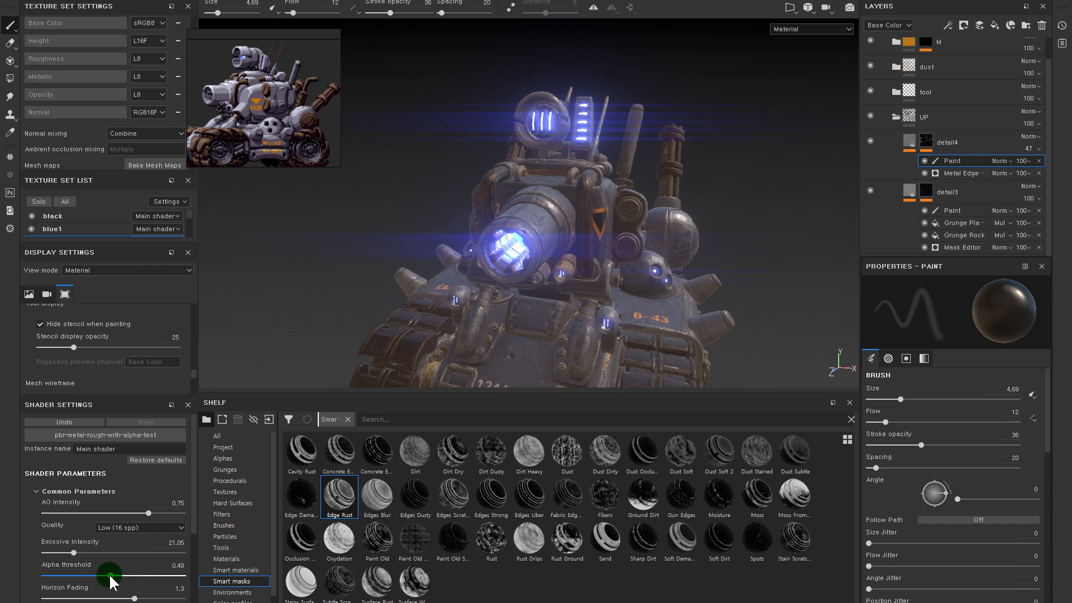
left_click_drag(129, 599, 126, 599)
- Examine the glowing lights around the tank, review the shader parameters and collapse Parallax Occlusion Mapping
left_click_drag(703, 218, 710, 245, "alt")
right_click_drag(709, 245, 608, 251, "alt")
left_click_drag(608, 252, 610, 196, "alt")
scroll(582, 239, "up", 2)
scroll(607, 228, "up", 2)
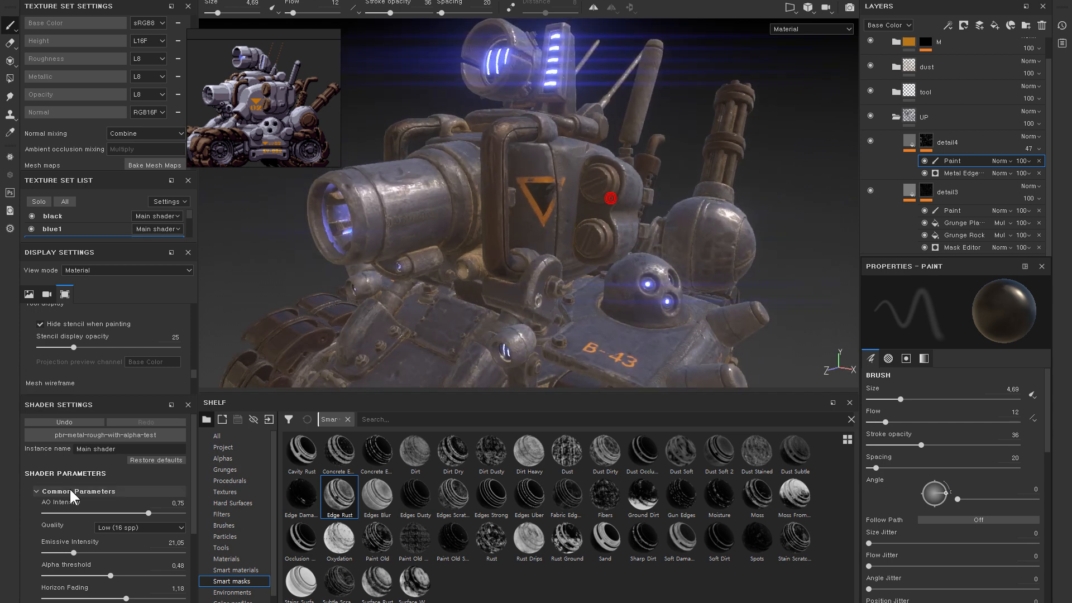
scroll(88, 487, "down", 3)
mouse_move(724, 200)
left_mouse_down("alt")
mouse_move(764, 196)
mouse_move(745, 194)
left_mouse_up("alt")
right_click_drag(744, 194, 690, 194, "alt")
left_click_drag(690, 193, 644, 188, "alt")
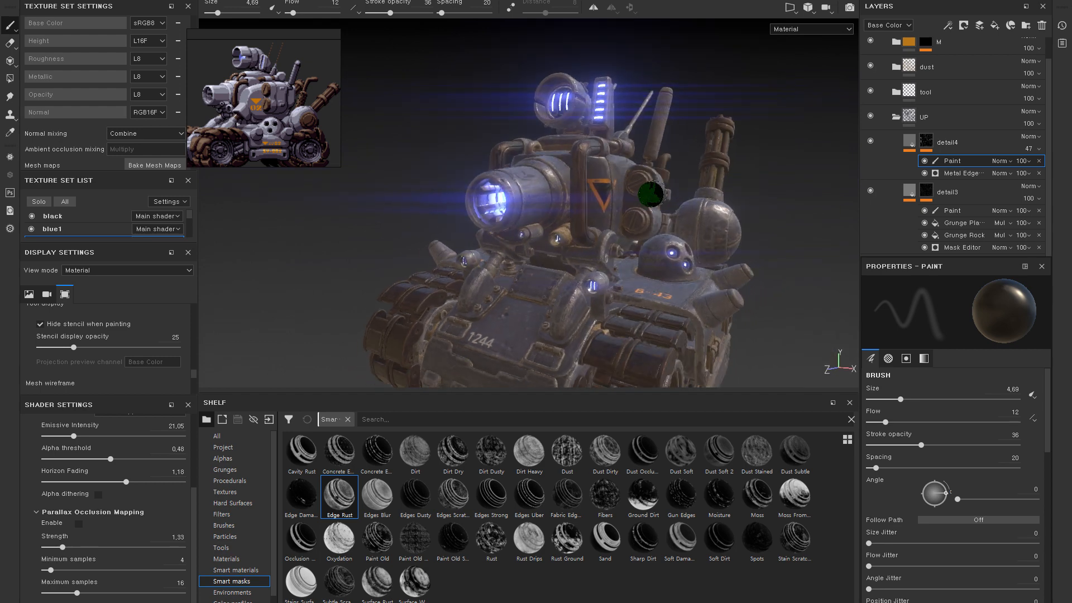
left_click(36, 510)
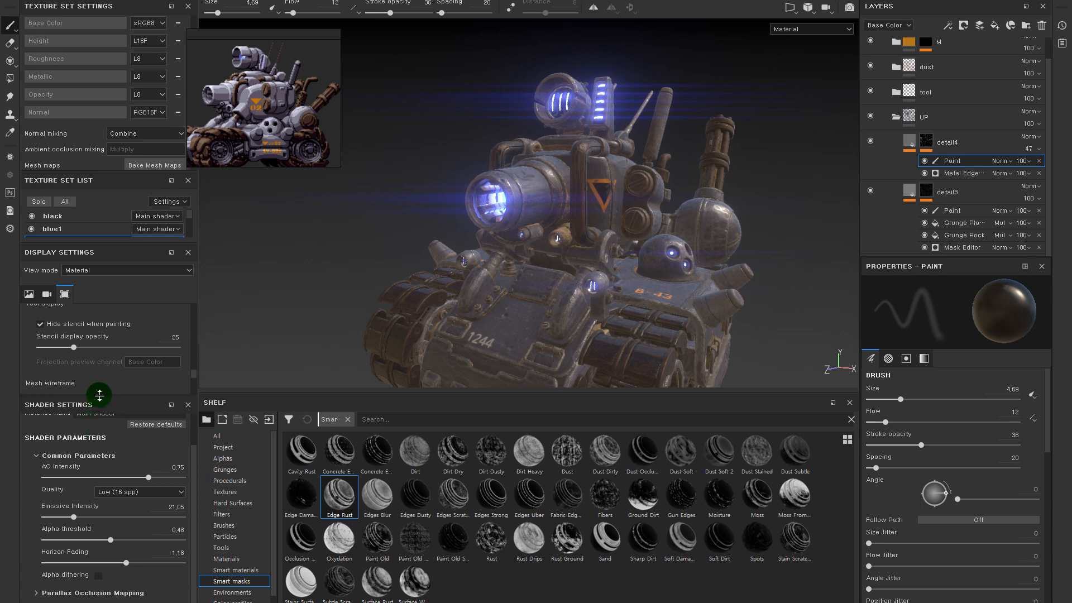
- Set the Glare post effect's Luminance to 0.18 and check the cannon from the front
scroll(98, 490, "up", 2)
scroll(78, 369, "down", 5)
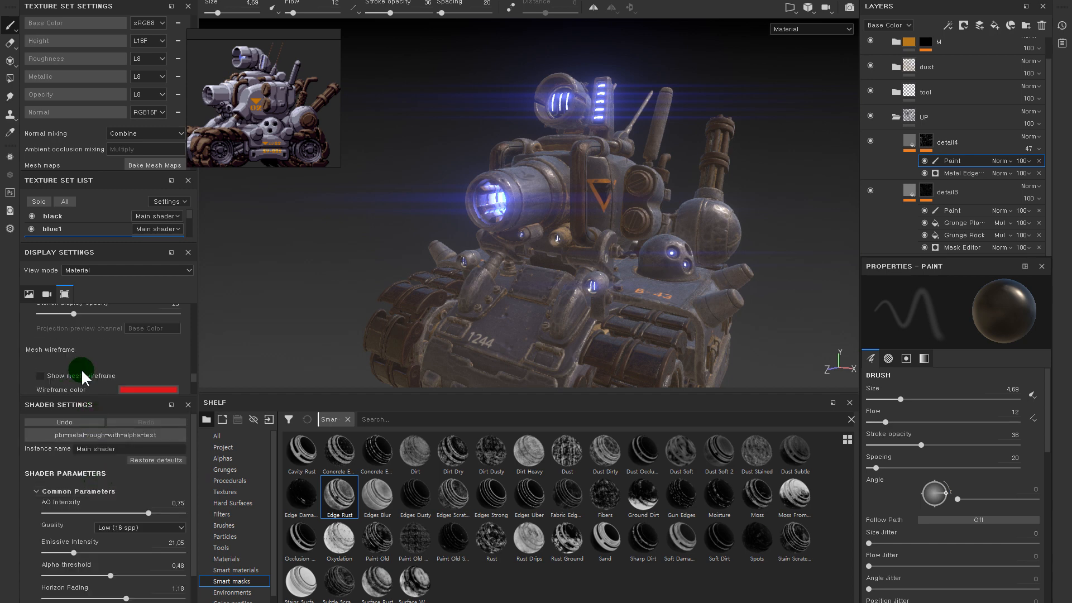
scroll(81, 369, "down", 4)
left_click(64, 358)
scroll(67, 354, "down", 2)
mouse_move(70, 346)
left_mouse_down()
mouse_move(53, 346)
mouse_move(63, 347)
left_mouse_up()
left_click_drag(391, 263, 510, 237, "alt")
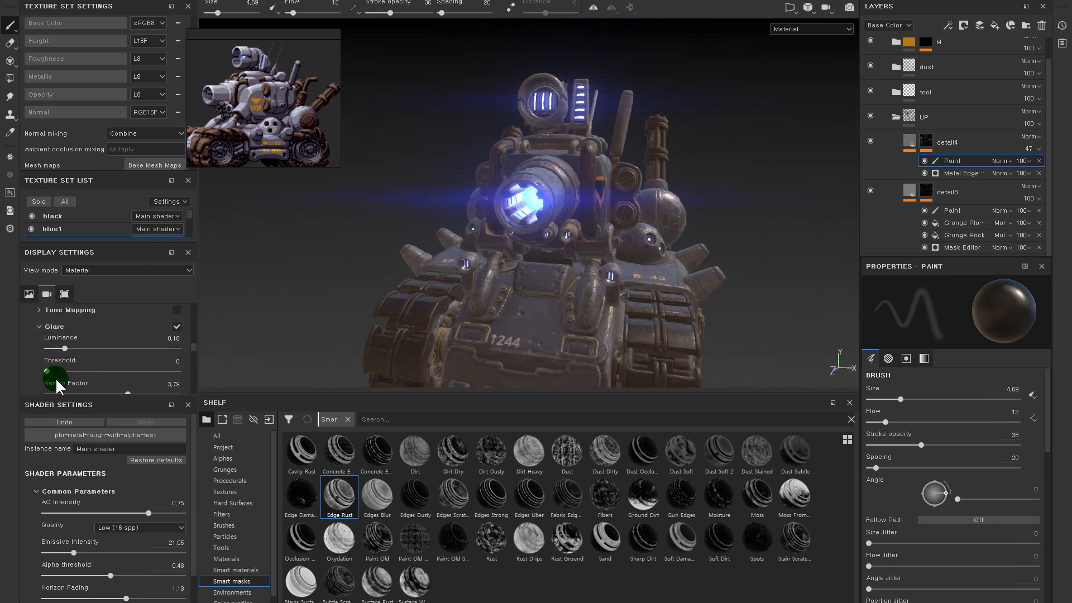
- Set the Glare Threshold to 1.61 and Remap Factor to 4.39
left_click_drag(64, 371, 145, 392)
left_click_drag(417, 312, 477, 237, "alt")
right_click_drag(476, 237, 560, 230, "alt")
left_click_drag(560, 229, 369, 292, "alt")
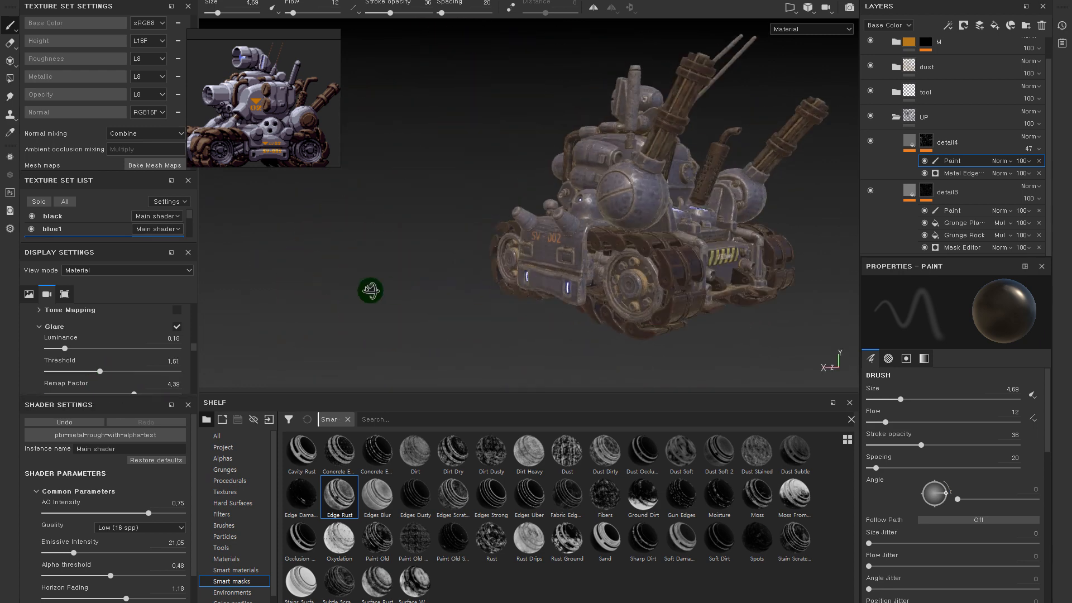
- Collapse the tank layer group and rotate the environment lighting on the tank
right_click_drag(369, 292, 373, 280, "alt")
middle_click_drag(625, 282, 615, 284, "alt")
left_click_drag(614, 284, 698, 285, "alt")
left_click_drag(481, 261, 650, 194, "alt")
middle_click_drag(651, 195, 601, 96, "alt")
scroll(899, 98, "up", 1)
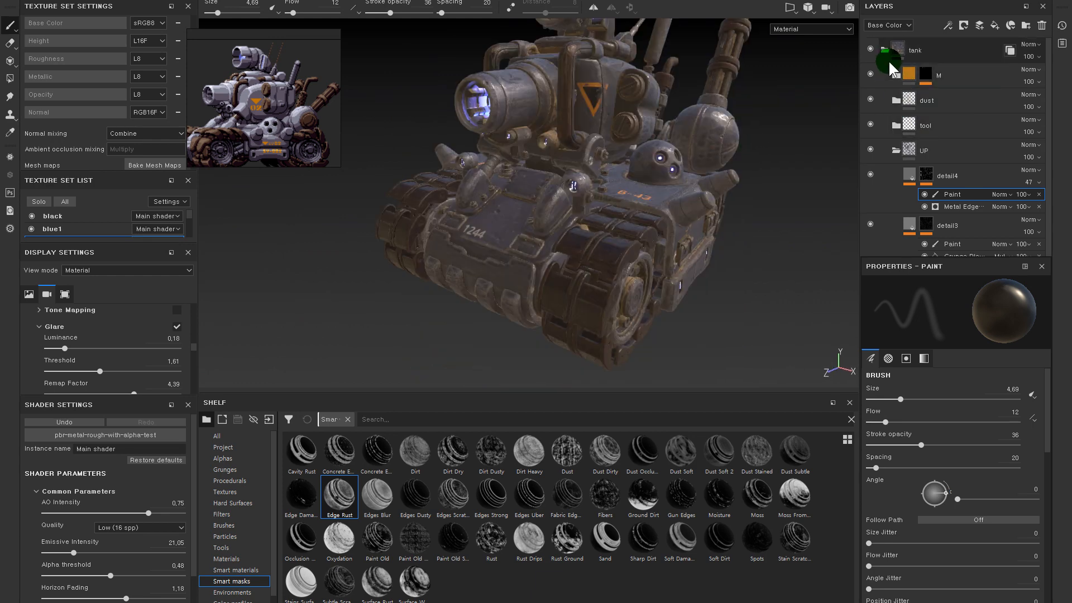
left_click(884, 50)
scroll(723, 88, "up", 2)
right_click_drag(599, 174, 675, 192, "shift")
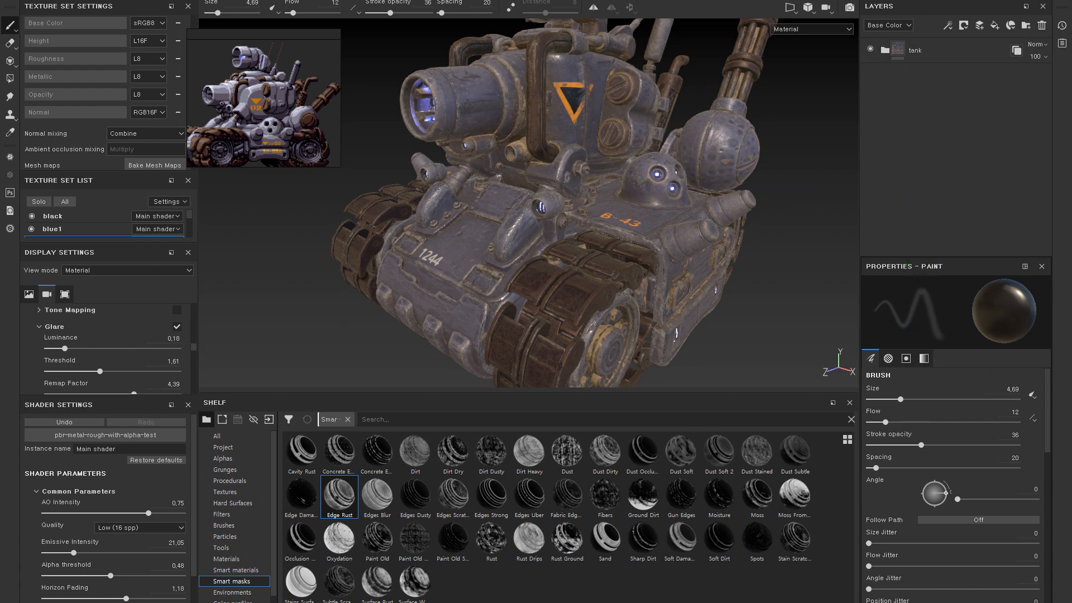
- Compare the tank with and without the black texture set by toggling its visibility
left_click(31, 216)
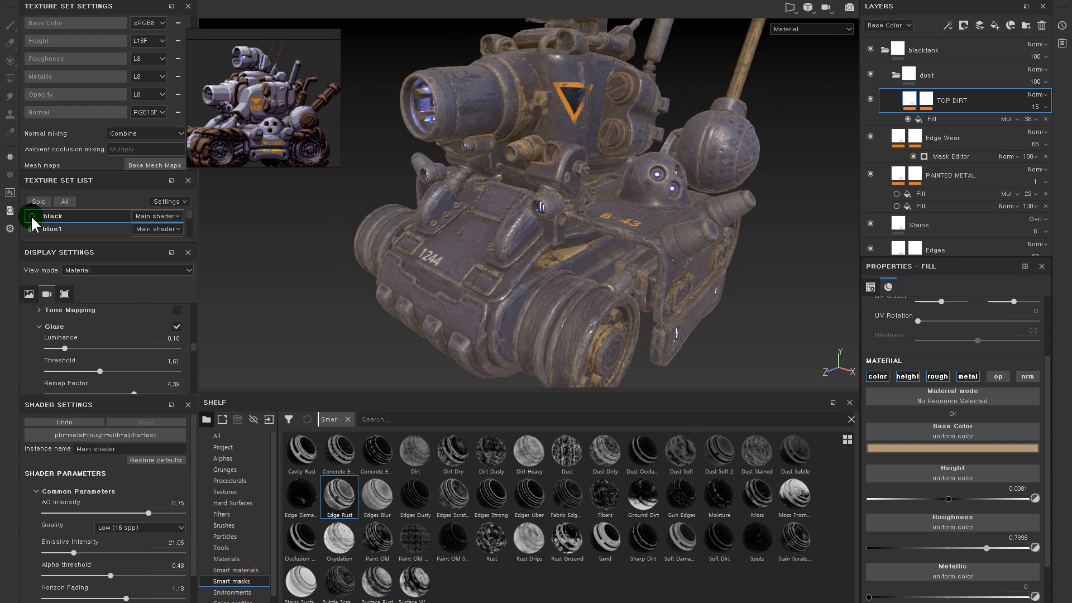
left_click(32, 216)
left_click(31, 215)
left_click(31, 215)
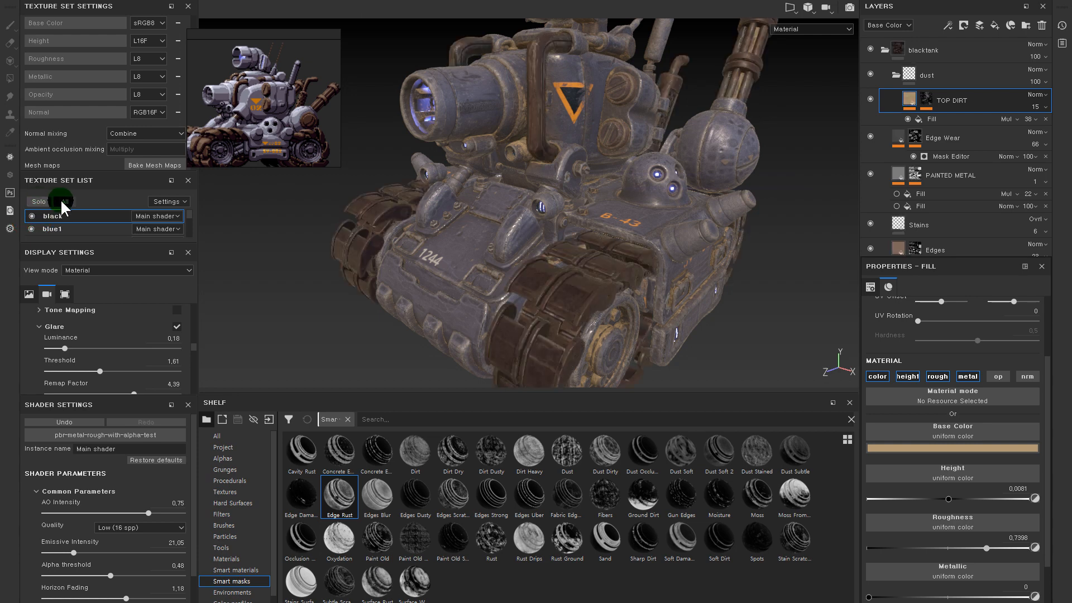
- Isolate the black texture set with Solo and collapse its blacktank layer group
left_click(39, 201)
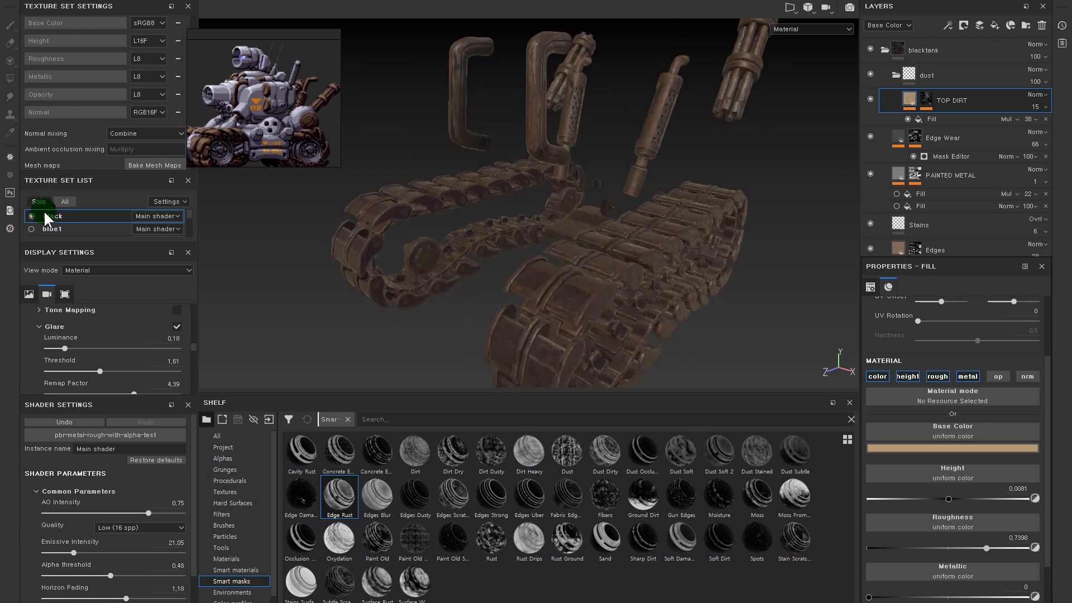
left_click(50, 216)
left_click(886, 50)
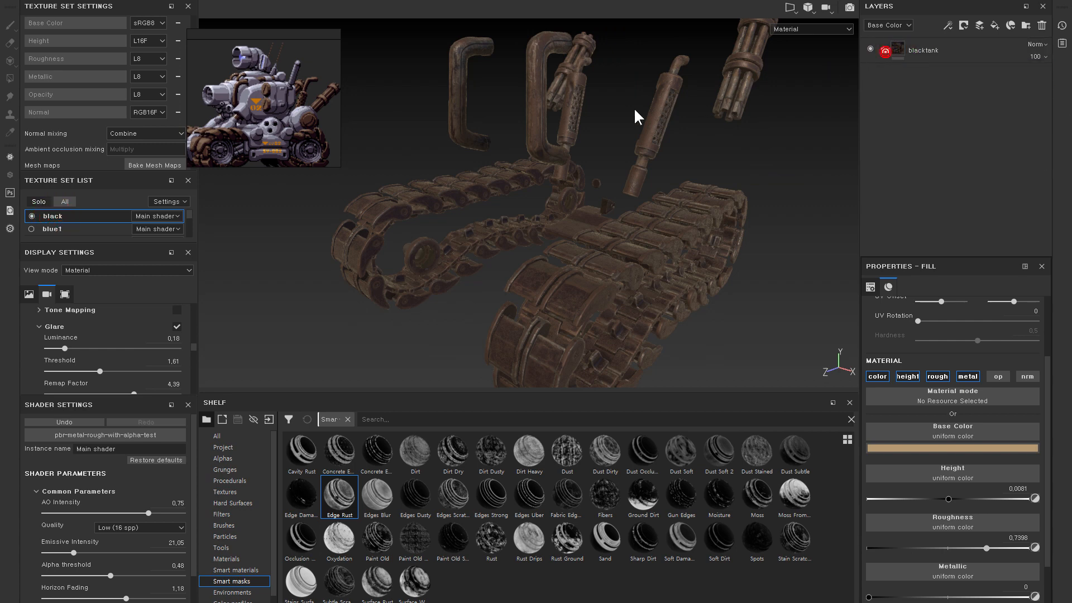
- Examine the front of the track and compare it with the brown tracks and wheels in the pixel-art tank reference
left_click_drag(641, 125, 706, 244, "alt")
middle_click_drag(706, 244, 678, 136, "alt")
left_click_drag(678, 135, 570, 213, "alt")
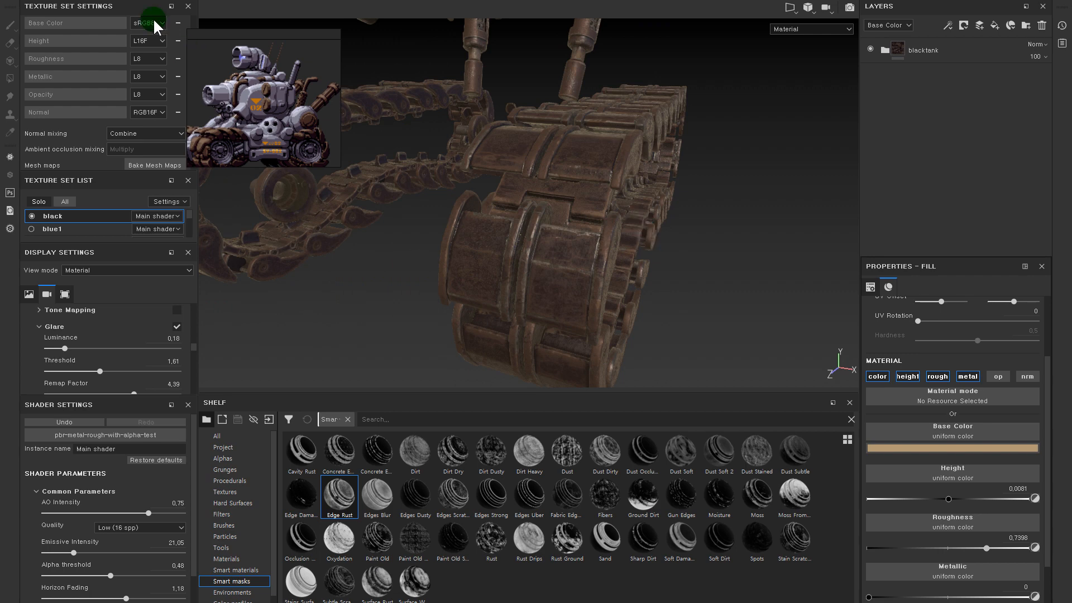
left_click_drag(251, 91, 265, 61)
left_click(891, 46)
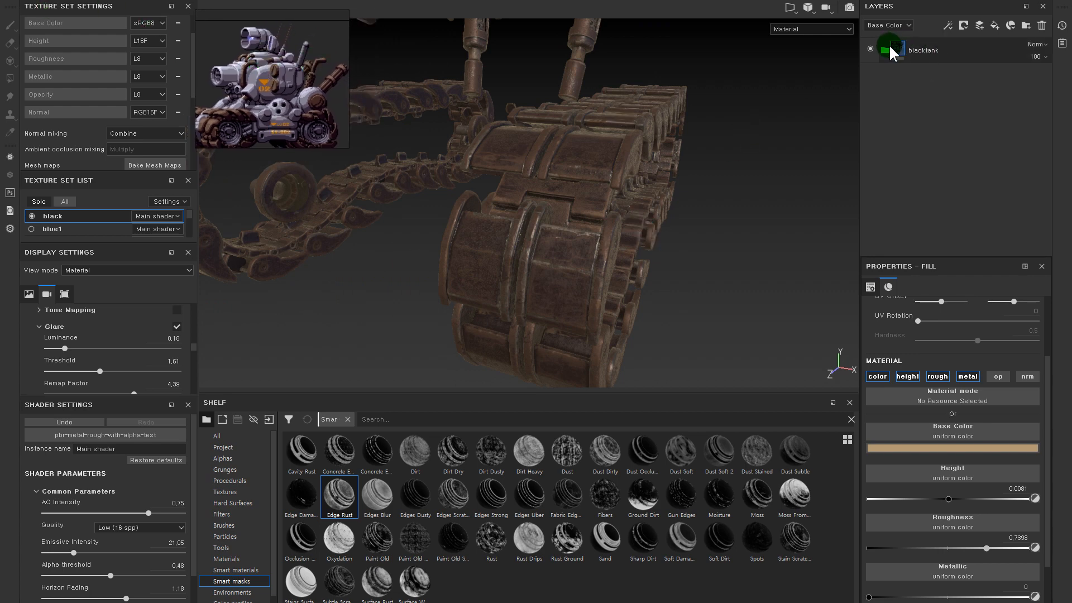
left_click_drag(274, 77, 223, 75)
scroll(266, 81, "up", 2)
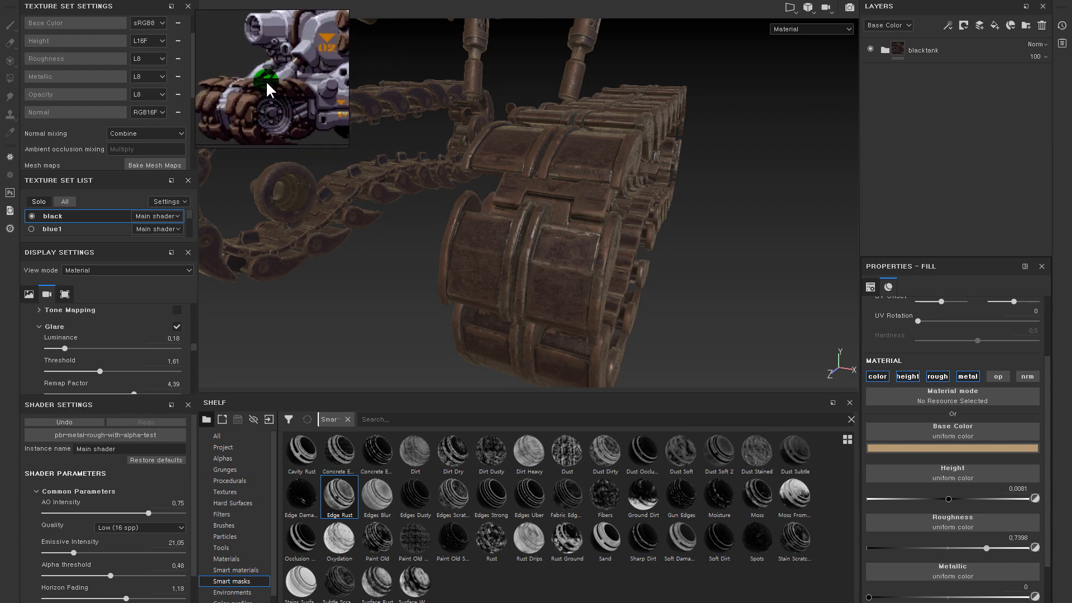
scroll(284, 105, "up", 1)
scroll(284, 105, "down", 1)
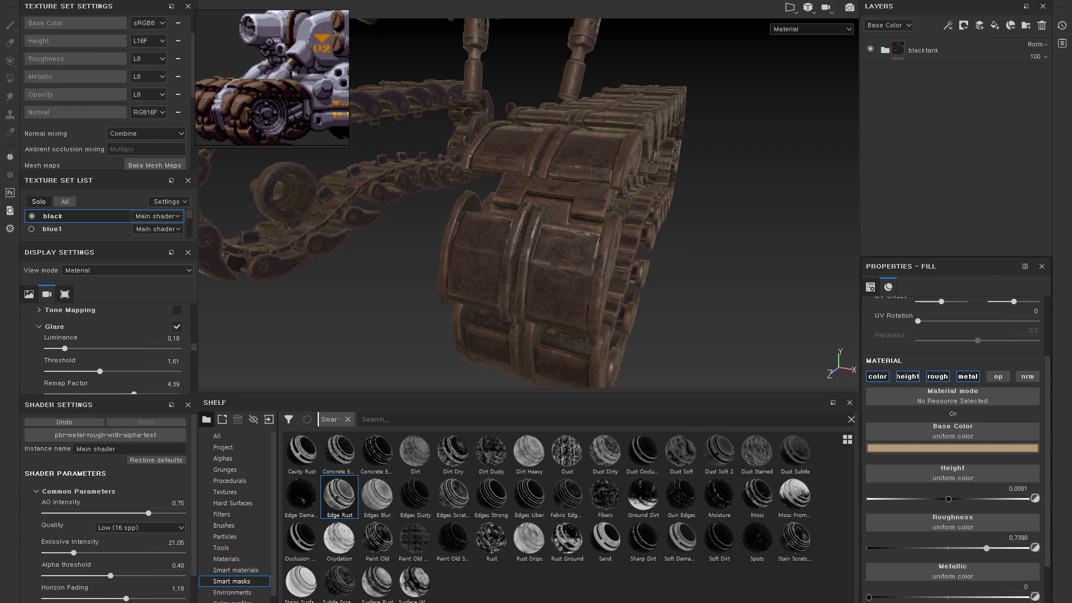
- Enlarge the reference board and examine the Sherman hull, track links and drive sprocket in the tank photos
left_click_drag(0, 223, 550, 147)
left_click(285, 84)
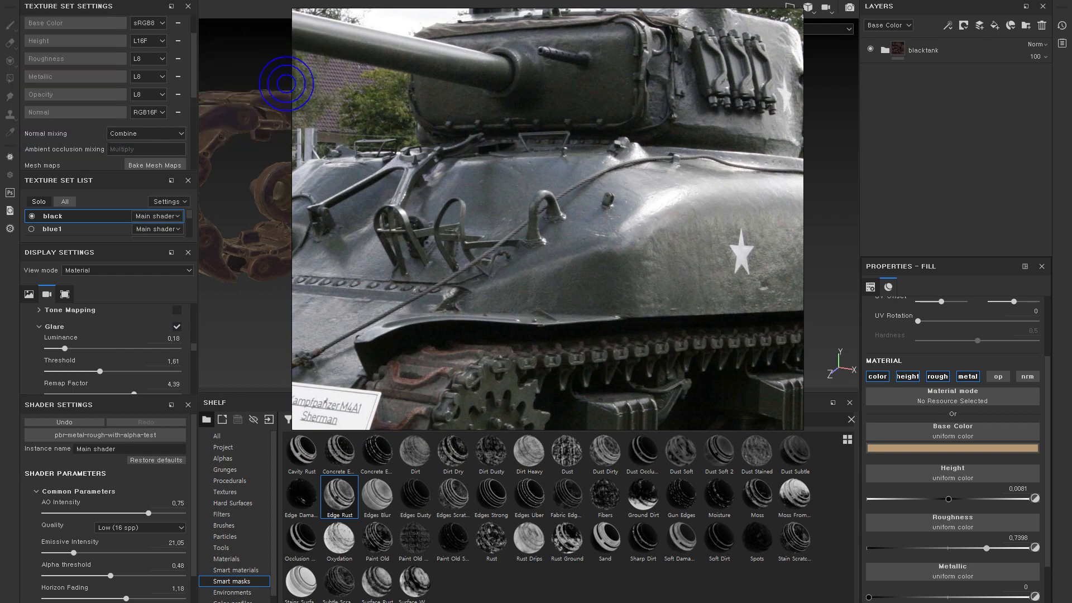
scroll(537, 142, "down", 4)
middle_click_drag(518, 192, 489, 163)
scroll(502, 237, "up", 4)
scroll(536, 235, "down", 3)
middle_click_drag(601, 239, 474, 204)
middle_click_drag(558, 191, 669, 190)
scroll(518, 210, "down", 4)
middle_click_drag(491, 325, 586, 65)
scroll(561, 210, "up", 5)
middle_click_drag(598, 305, 537, 182)
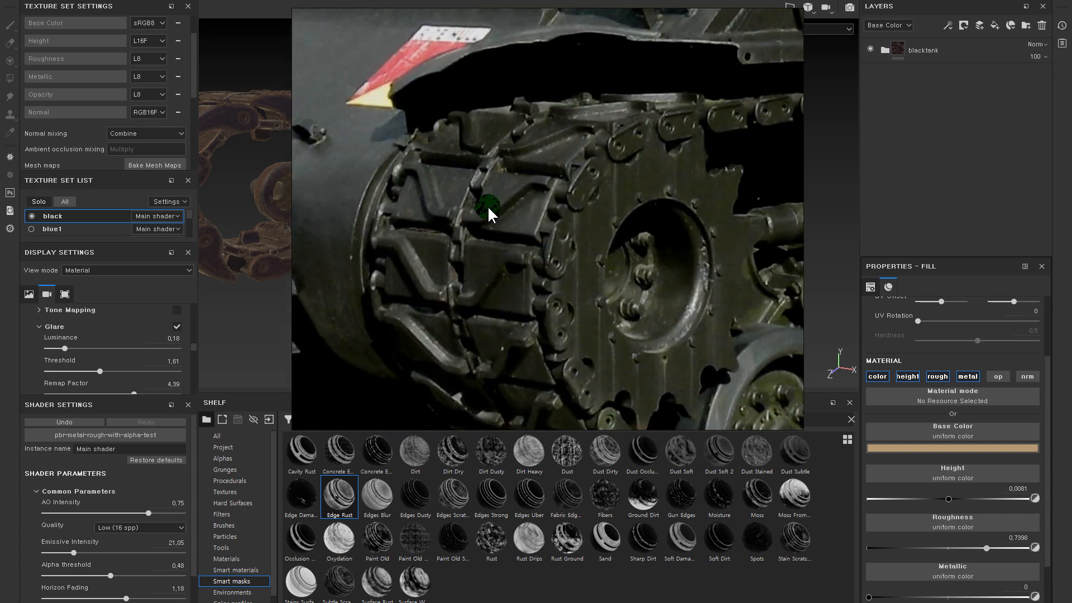
- Browse the other tank photos on the reference board and examine the muddy tracks with shiny worn edges
scroll(493, 256, "down", 2)
middle_click_drag(488, 300, 419, 166)
scroll(418, 165, "down", 5)
middle_click_drag(484, 246, 457, 170)
scroll(575, 206, "down", 7)
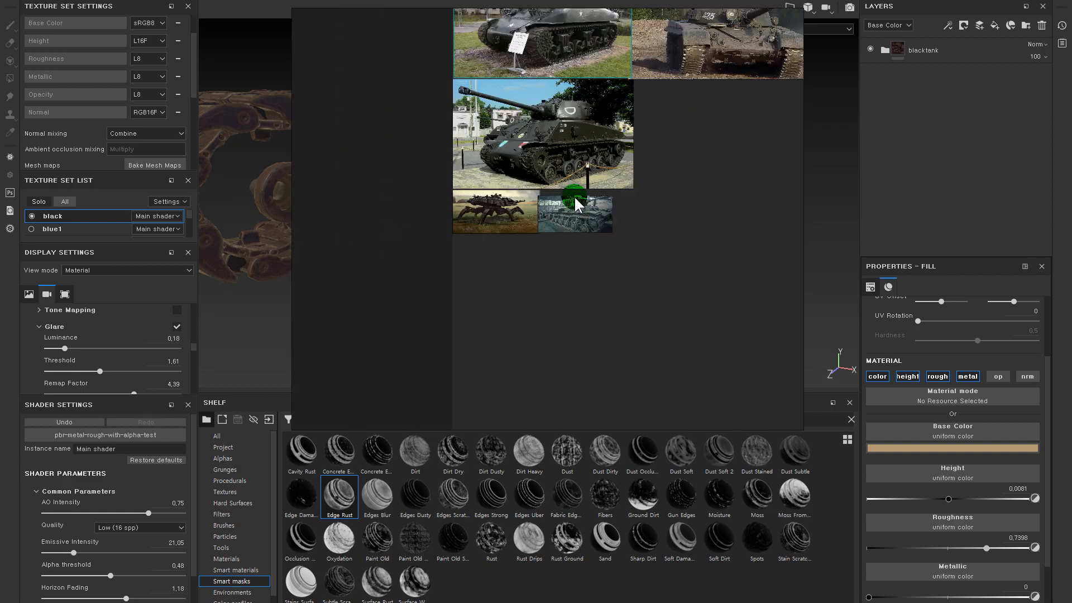
middle_click_drag(592, 126, 529, 229)
scroll(579, 266, "up", 3)
scroll(642, 272, "up", 3)
scroll(535, 230, "up", 3)
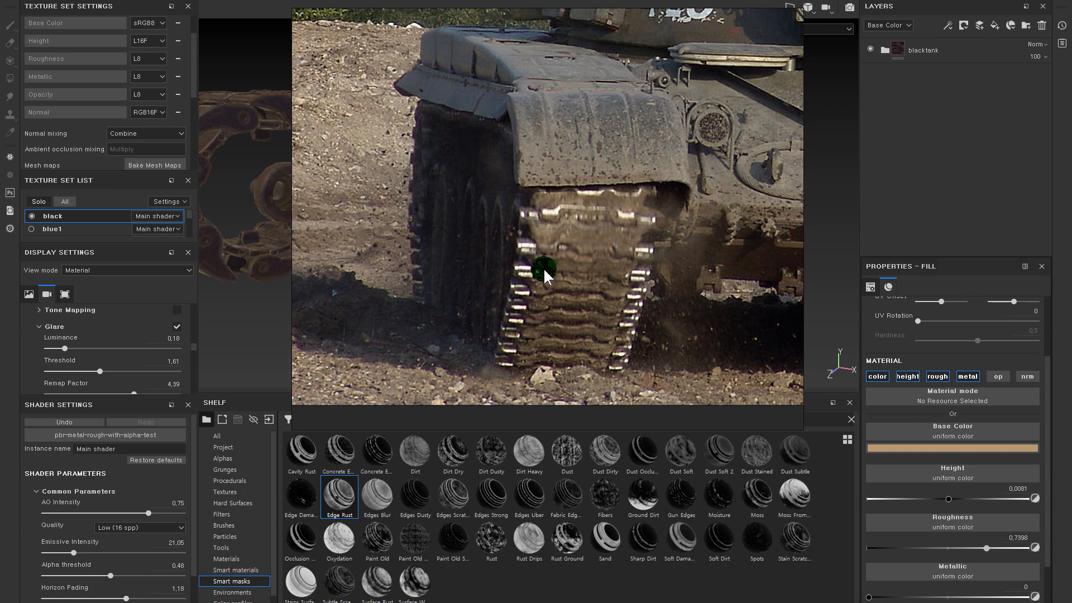
middle_click_drag(582, 289, 425, 276)
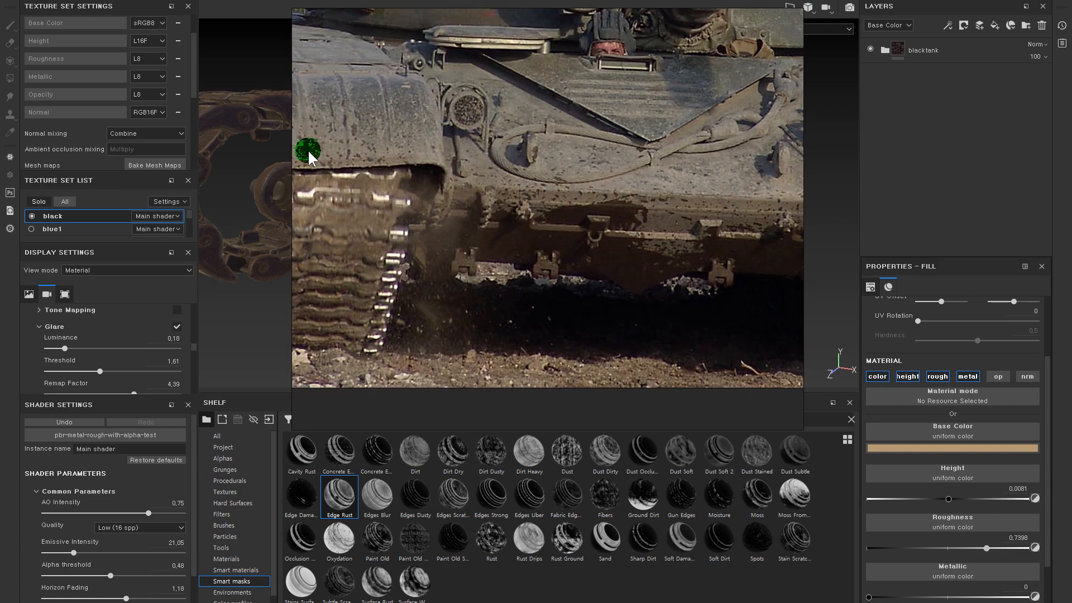
middle_click_drag(594, 186, 427, 217)
scroll(739, 201, "down", 3)
middle_click_drag(730, 217, 697, 256)
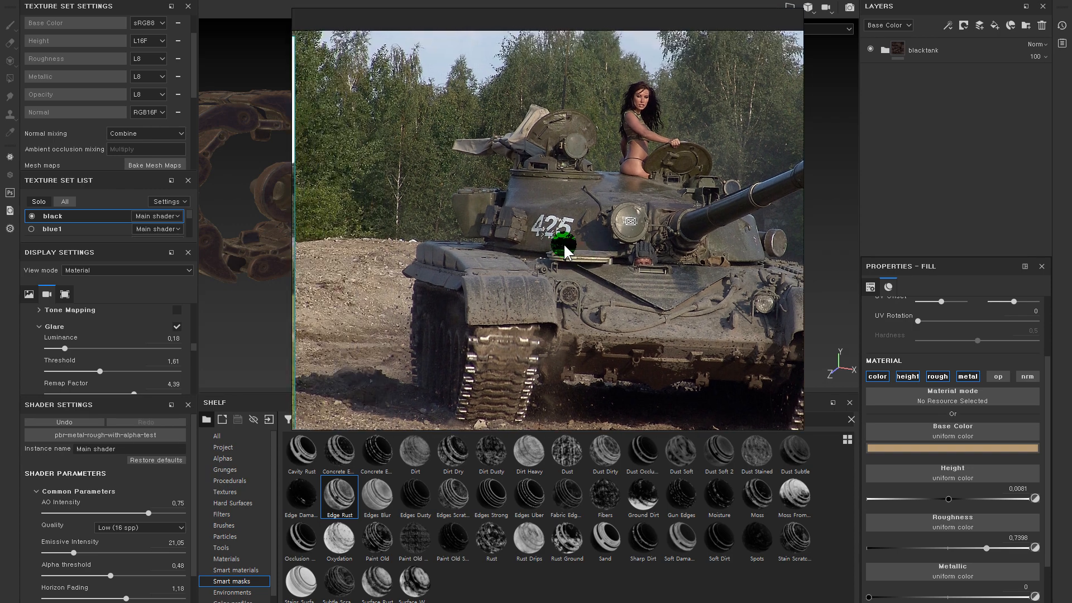
- Examine the worn paint around the 425 turret marking, and return the reference board to its small view of the pixel-art tank
scroll(382, 166, "up", 5)
middle_click_drag(382, 165, 502, 220)
scroll(635, 221, "down", 4)
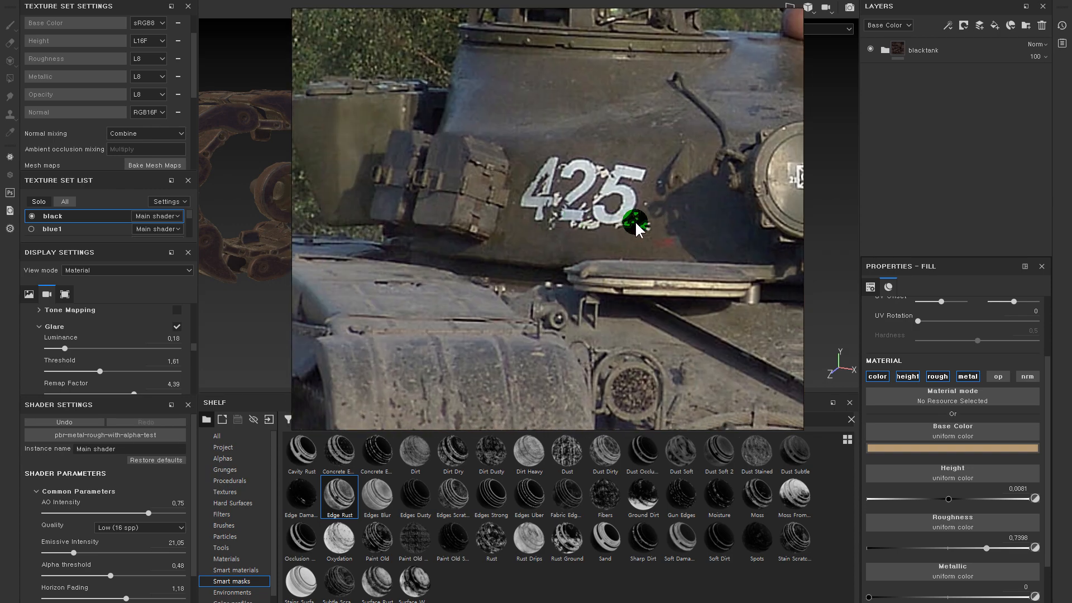
middle_click_drag(647, 235, 465, 136)
middle_click_drag(569, 234, 718, 235)
right_click_drag(631, 201, 309, 76)
- Examine the surface wear on the outer faces of the track links from the front and above
left_click_drag(655, 249, 665, 226, "alt")
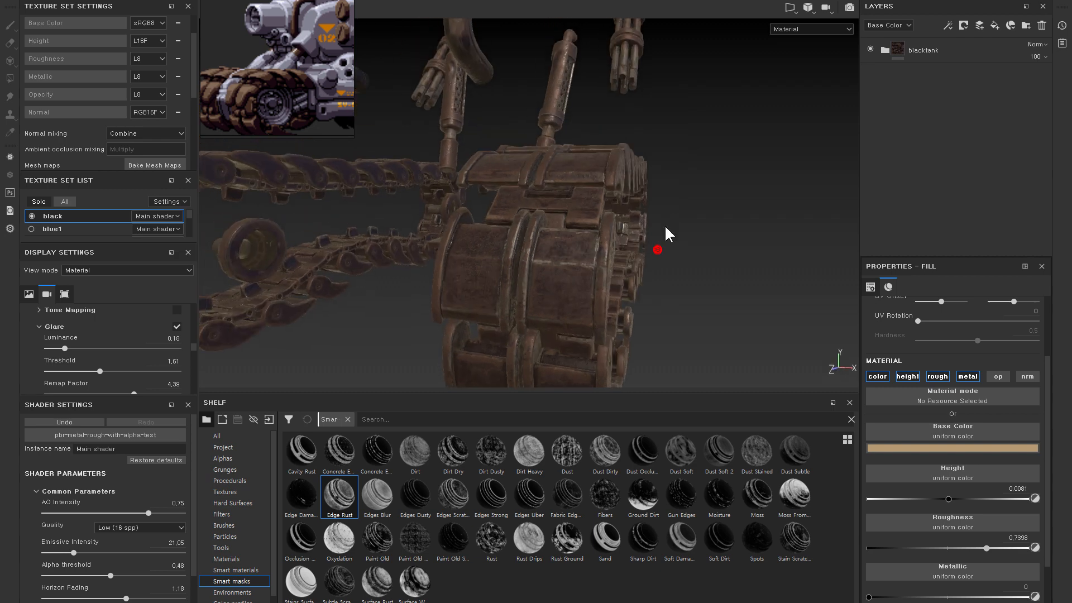
middle_click_drag(591, 267, 594, 154, "alt")
right_click_drag(651, 170, 541, 129, "alt")
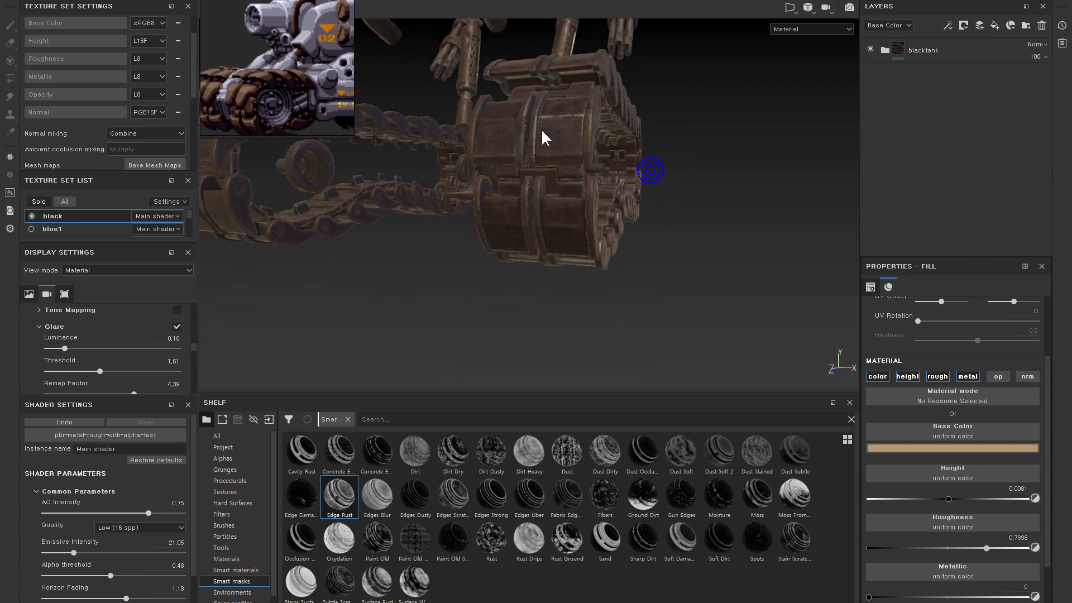
left_click_drag(543, 136, 553, 193, "alt")
right_click_drag(560, 194, 570, 249, "alt")
left_click_drag(574, 236, 592, 206, "alt")
middle_click_drag(587, 210, 600, 210, "alt")
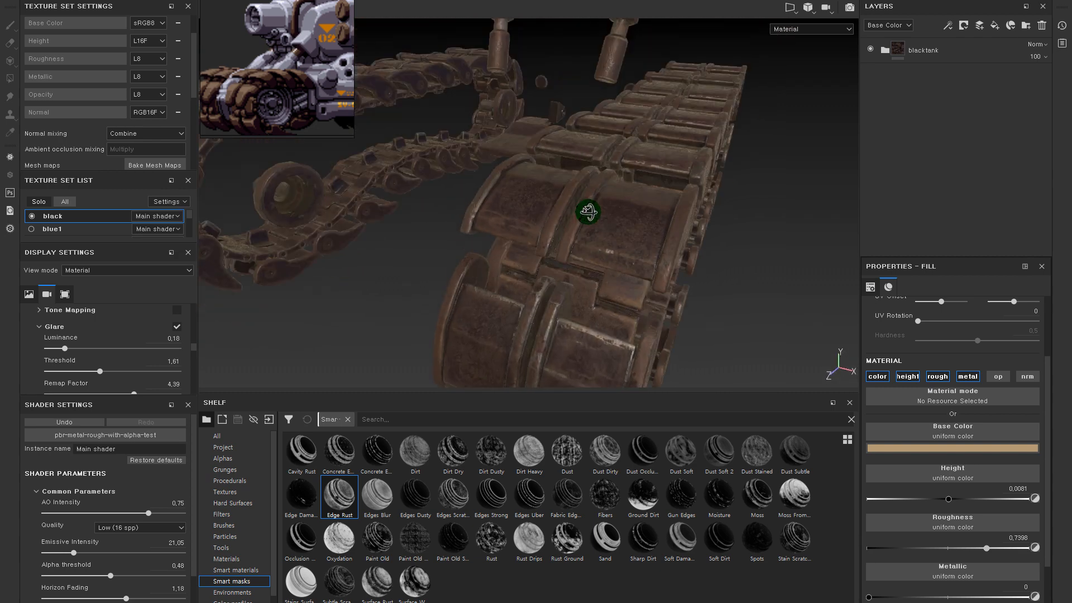
right_click_drag(601, 211, 725, 294, "alt")
left_click_drag(661, 252, 684, 309, "alt")
left_click_drag(620, 211, 626, 223, "alt")
right_click_drag(615, 191, 687, 276, "alt")
- Inspect the track links' side plates, inner faces and underside, along with the wheels and exhaust pipes
left_click_drag(680, 261, 458, 134, "alt")
middle_click_drag(593, 184, 586, 246, "alt")
left_click_drag(474, 160, 506, 145, "alt")
right_click_drag(509, 163, 579, 222, "alt")
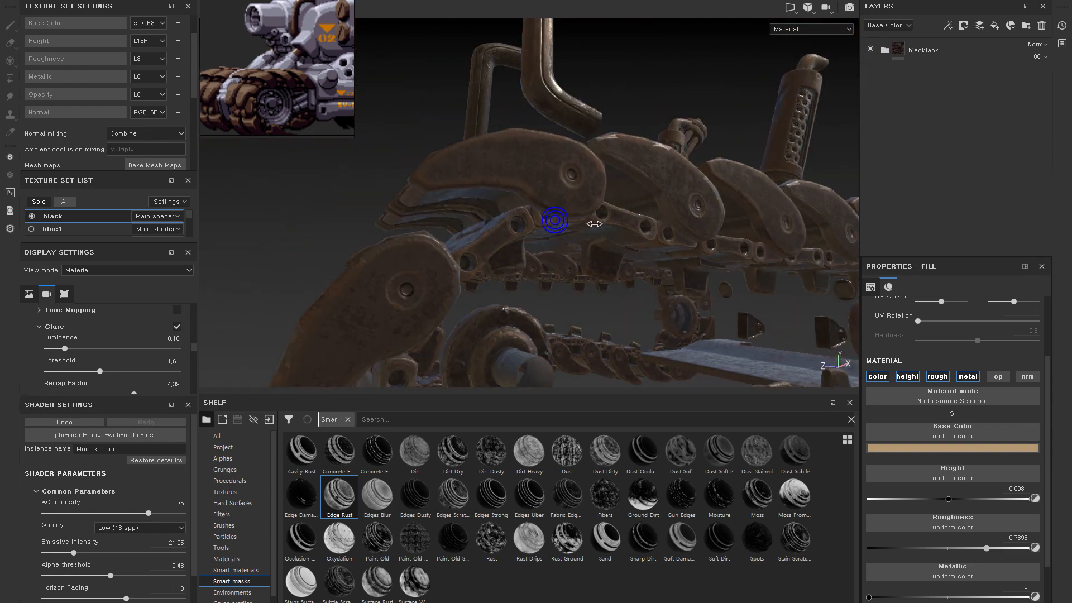
middle_click_drag(579, 222, 730, 263, "alt")
right_click_drag(730, 263, 577, 285, "alt")
middle_click_drag(577, 285, 548, 144, "alt")
left_click_drag(547, 144, 622, 223, "alt")
left_click_drag(622, 223, 661, 244, "alt")
middle_click_drag(660, 244, 650, 242, "alt")
right_click_drag(650, 242, 615, 306, "alt")
left_click_drag(615, 306, 548, 270, "alt")
middle_click_drag(548, 270, 524, 210, "alt")
right_click_drag(524, 211, 590, 256, "alt")
left_click_drag(590, 257, 641, 267, "alt")
- Expand the blacktank layer group and review the Stains, Surface details and AO dirt layers
left_click(882, 49)
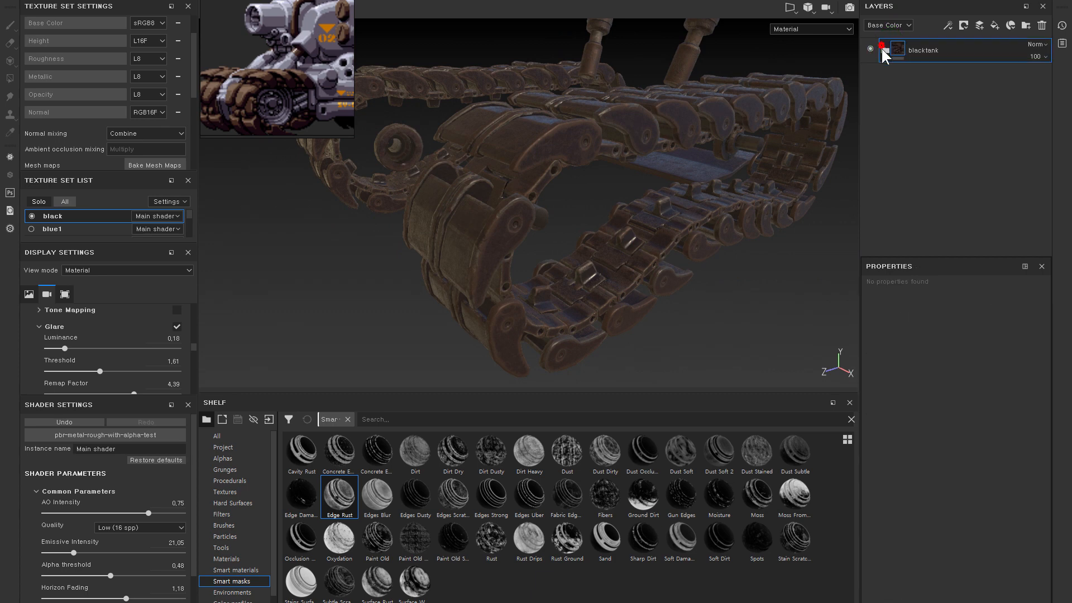
left_click(885, 49)
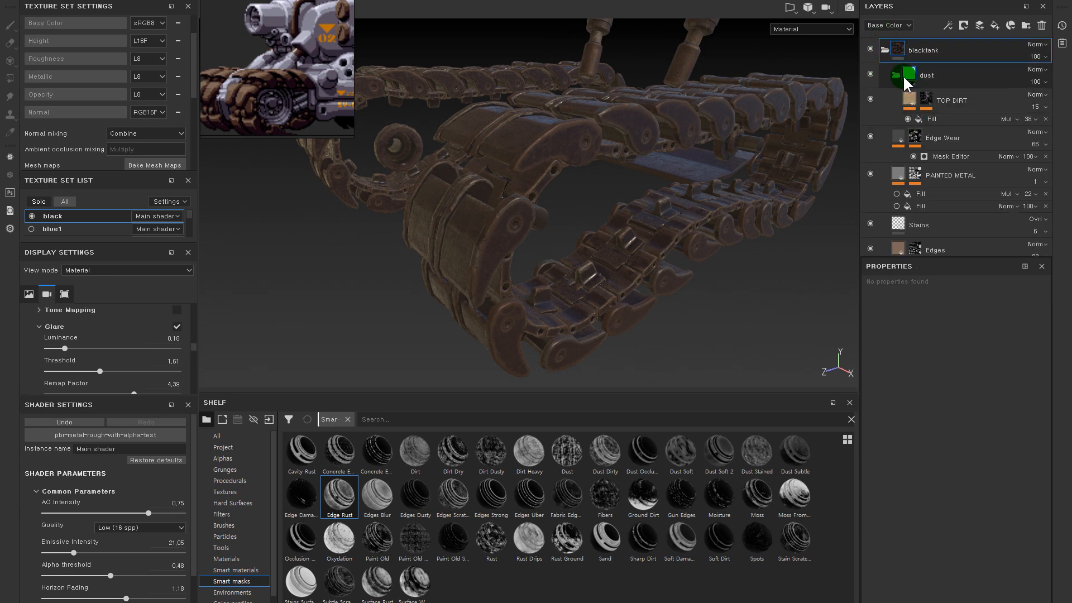
left_click(917, 189)
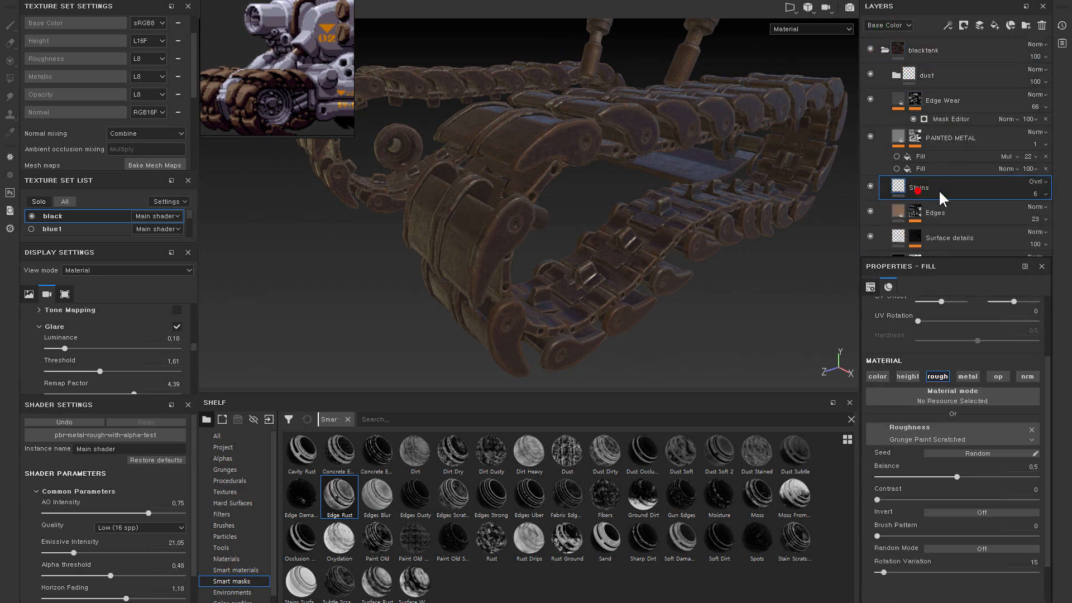
left_click_drag(953, 259, 957, 272)
left_click(950, 238)
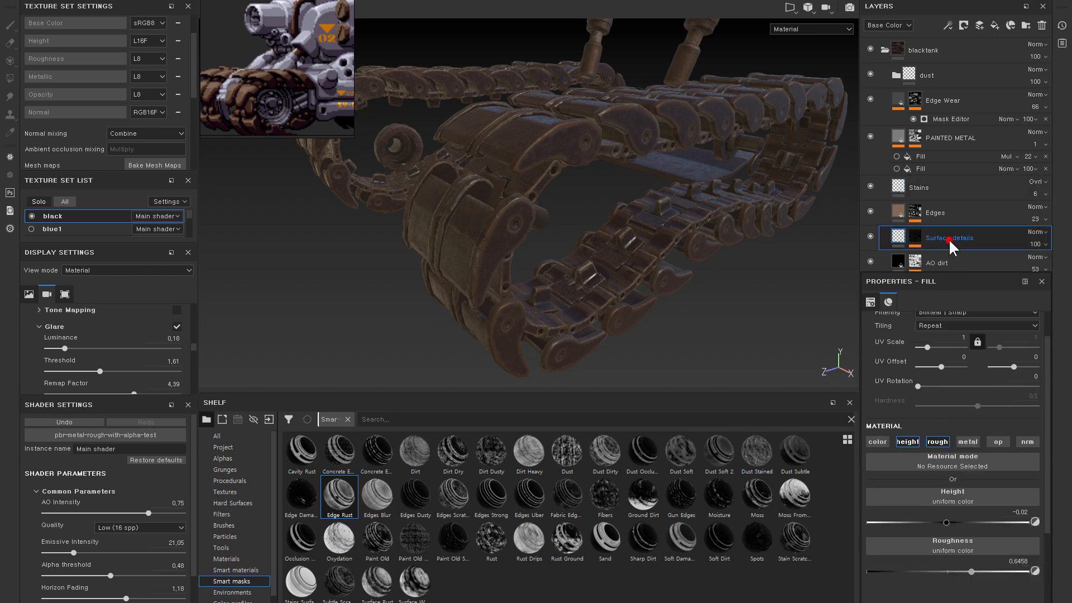
left_click(935, 270)
- Enlarge the layer list and set the AO dirt layer's UV rotation to 197.75
left_click_drag(939, 276, 955, 405)
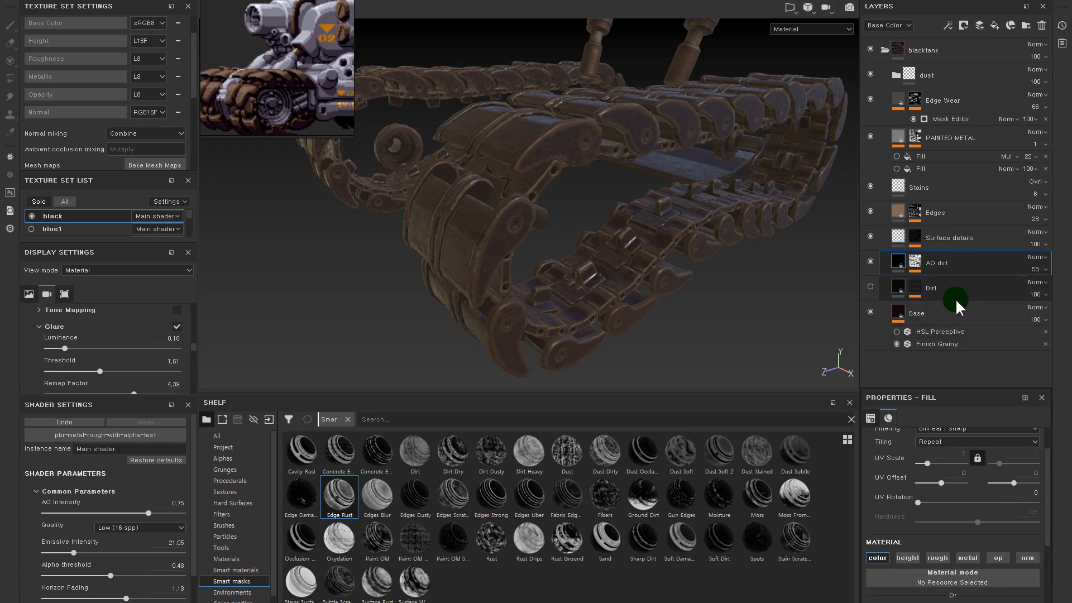
left_click(983, 499)
scroll(984, 491, "up", 2)
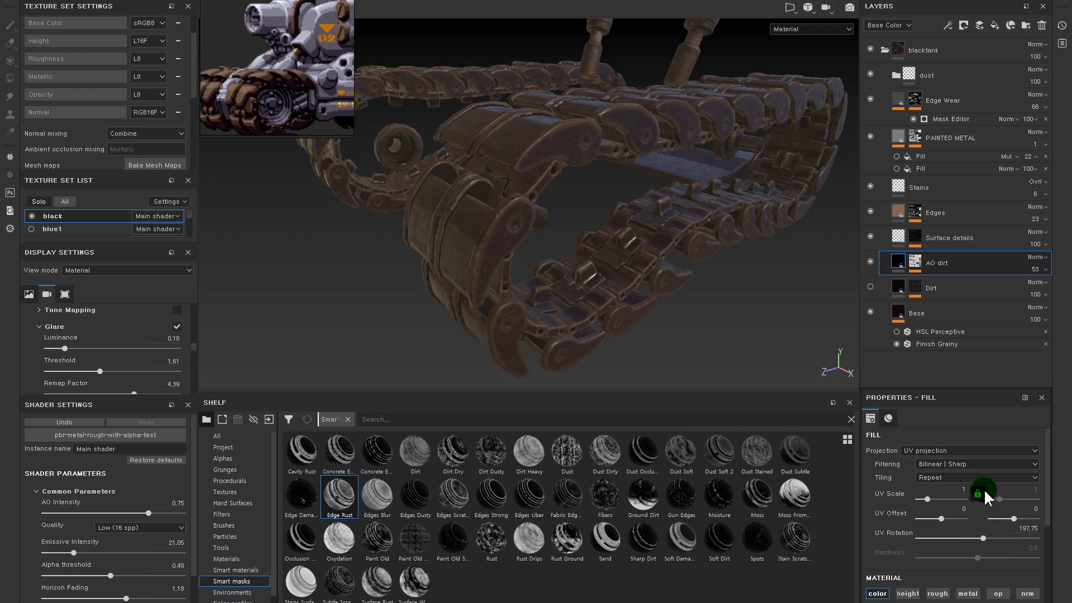
- Check the Base layer's Finish Grainy filter settings and compare the tracks with and without the Base layer
left_click(933, 345)
left_click(870, 311)
left_click(870, 310)
double_click(870, 311)
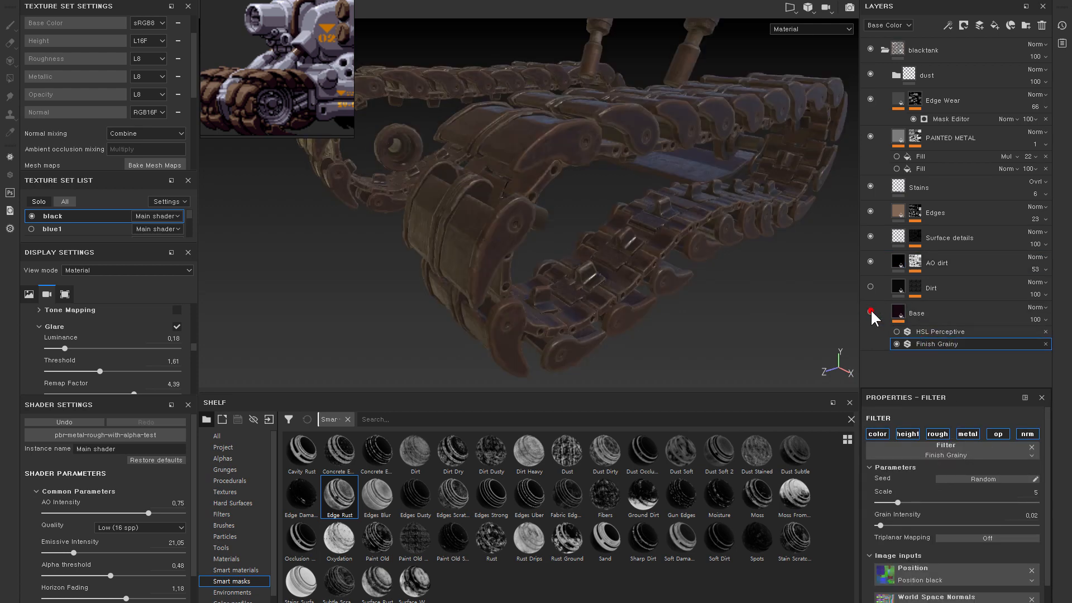
- Duplicate the Base layer twice and enlarge the layer list to show all three copies
left_click(937, 303)
left_click_drag(943, 300, 941, 300, "ctrl")
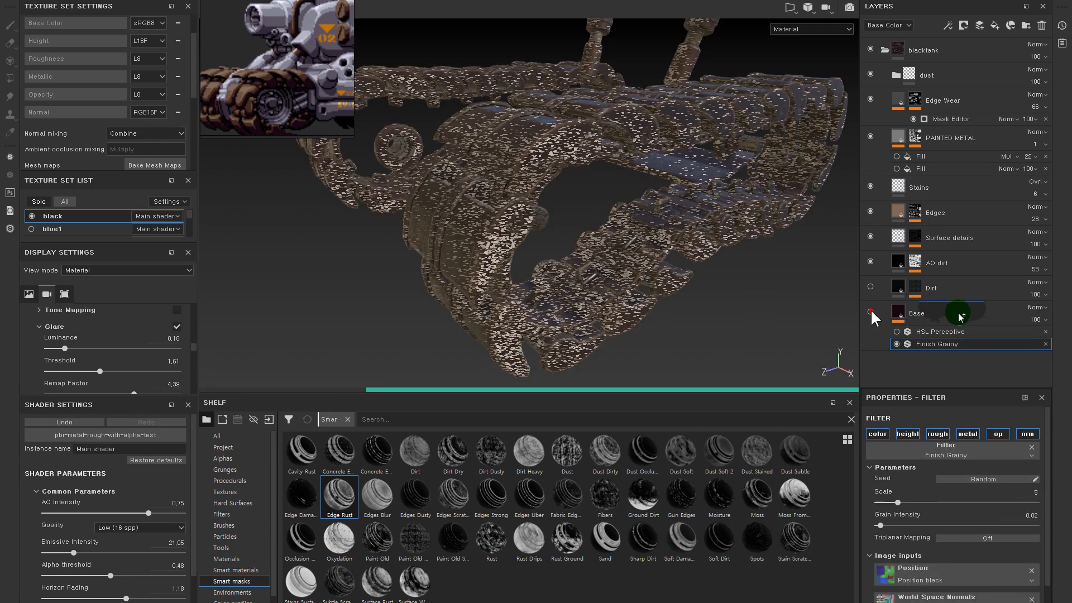
left_click_drag(958, 313, 956, 310, "ctrl")
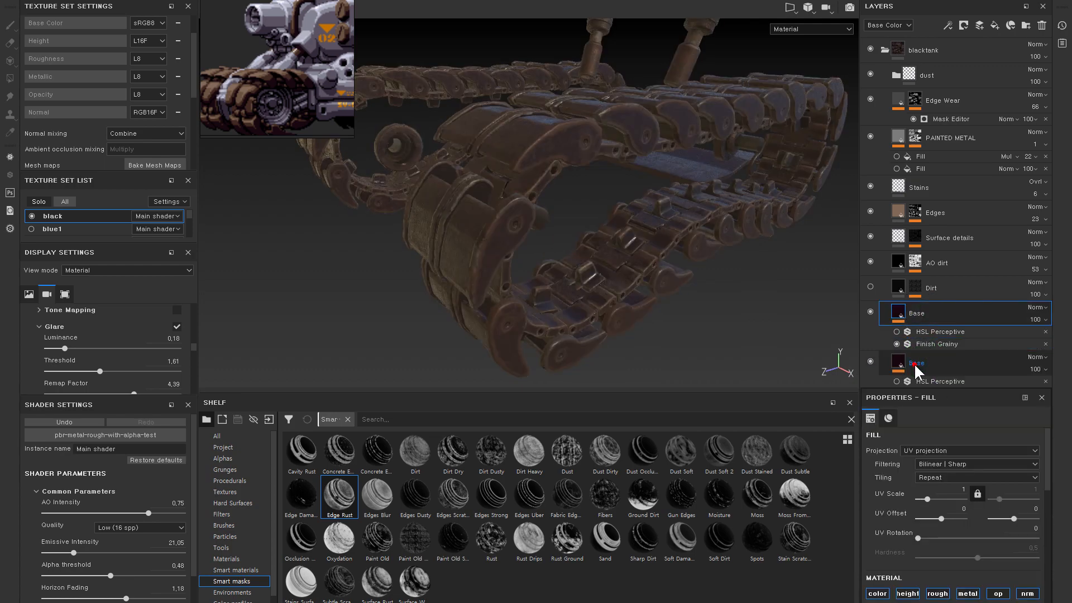
left_click(915, 363)
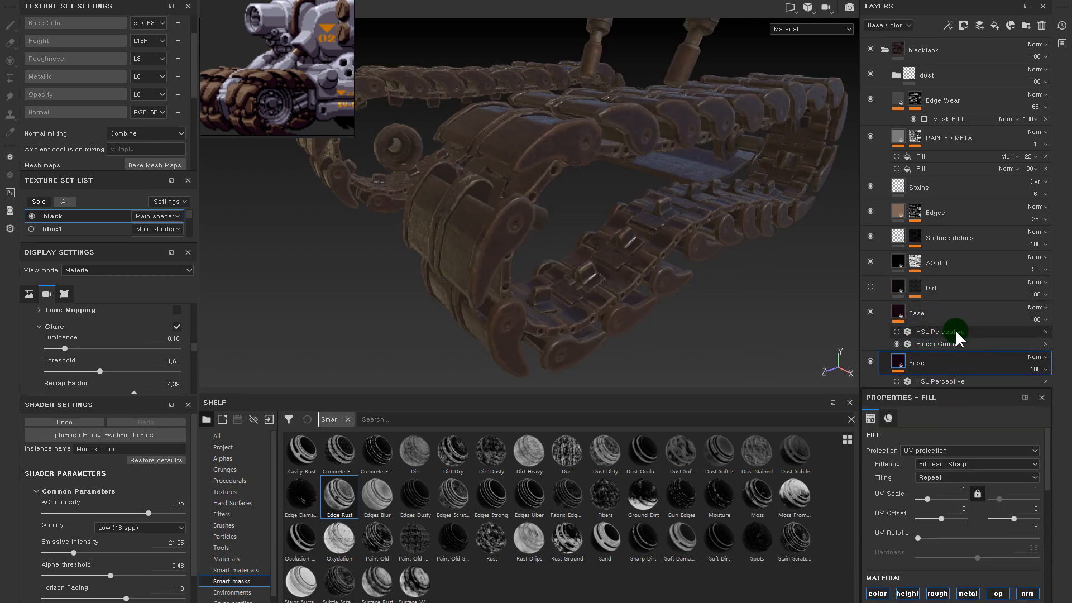
left_click_drag(931, 392, 959, 514)
scroll(947, 316, "down", 2)
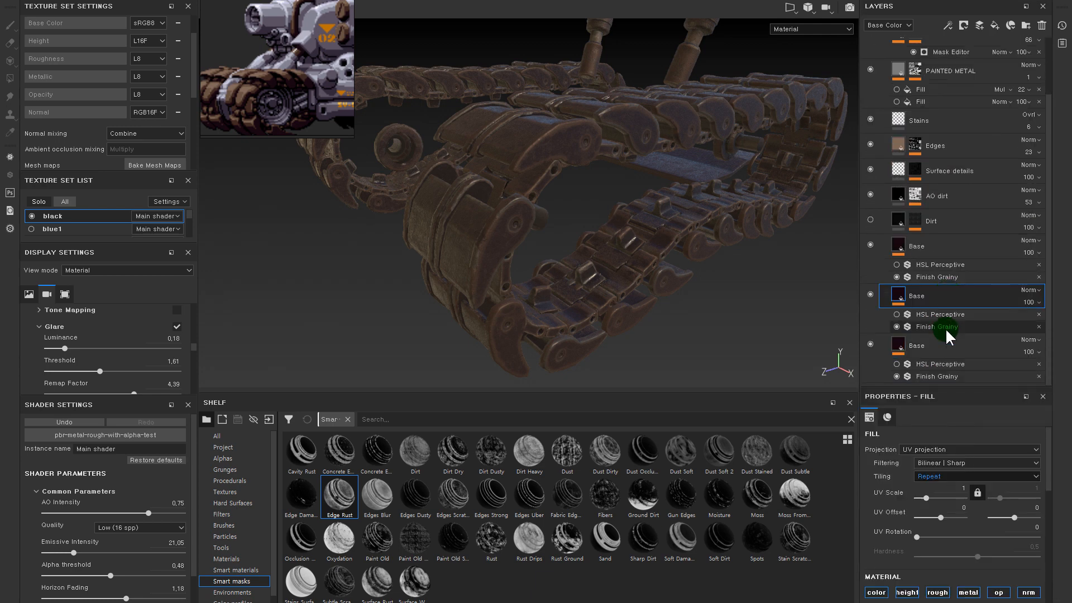
- Rename the middle Base copy Base2 and the upper one Base3, and hide both layers
double_click(930, 346)
left_click(917, 294)
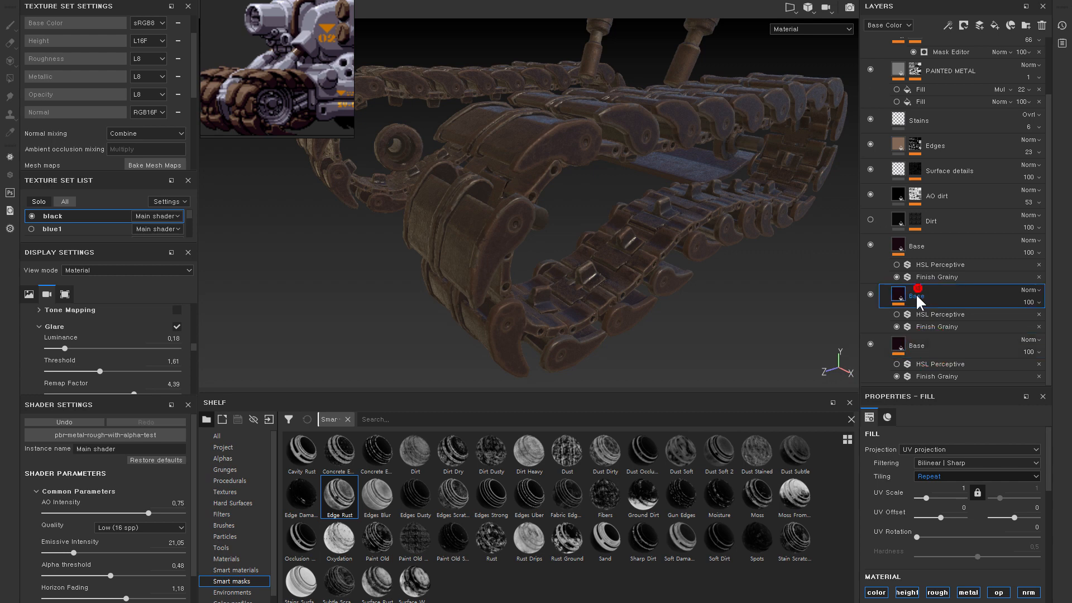
type("2")
double_click(923, 246)
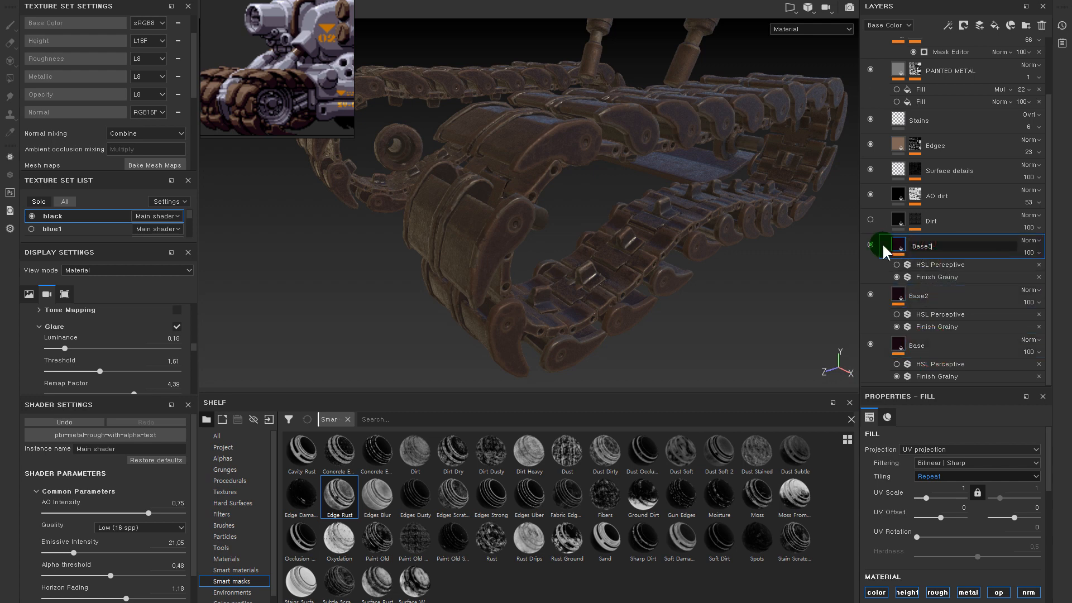
left_click(867, 294)
left_click(870, 244)
double_click(920, 246)
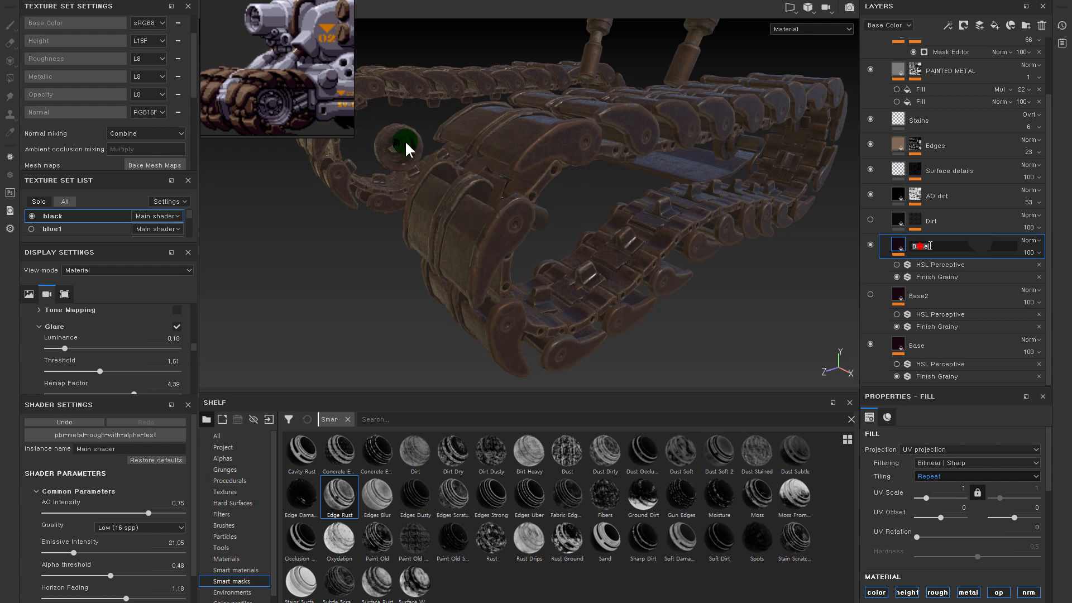
type("3")
key("Return")
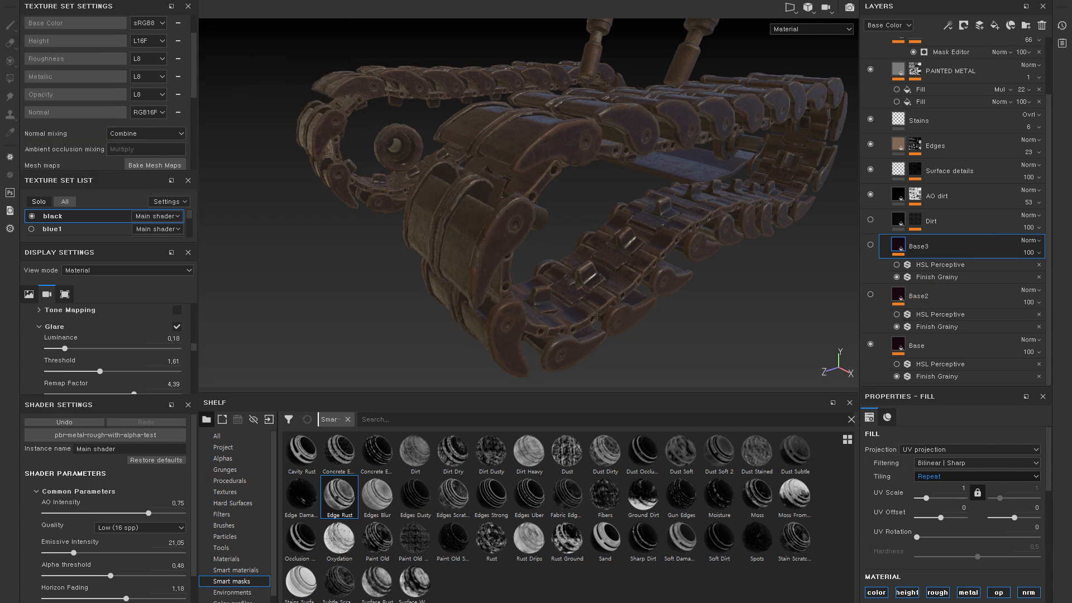
- Compare the tracks with and without the bottom Base layer by toggling its visibility
left_click_drag(717, 222, 755, 258, "alt")
left_click(870, 344)
left_click(871, 344)
left_click(871, 344)
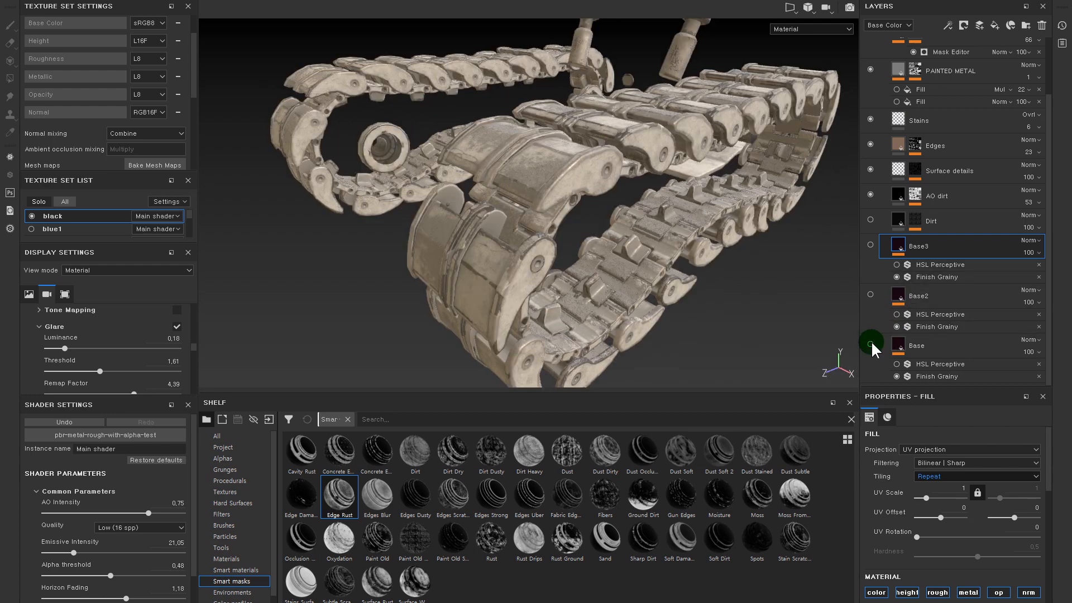
left_click(871, 344)
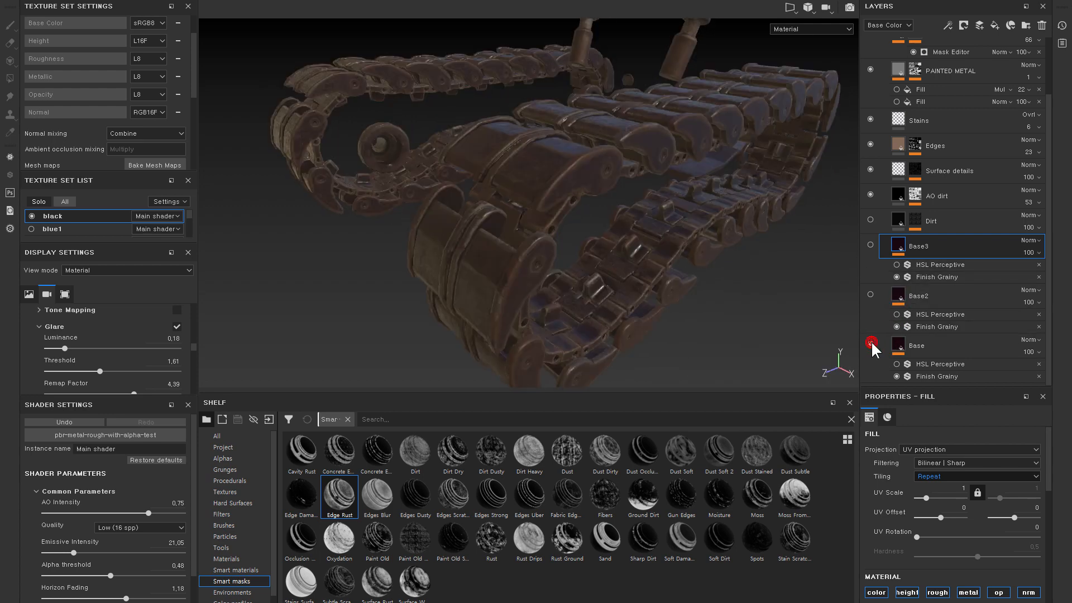
- Show the Base2 layer with its HSL Perceptive filter enabled, and bring up its fill material settings
left_click(890, 301)
left_click(893, 314)
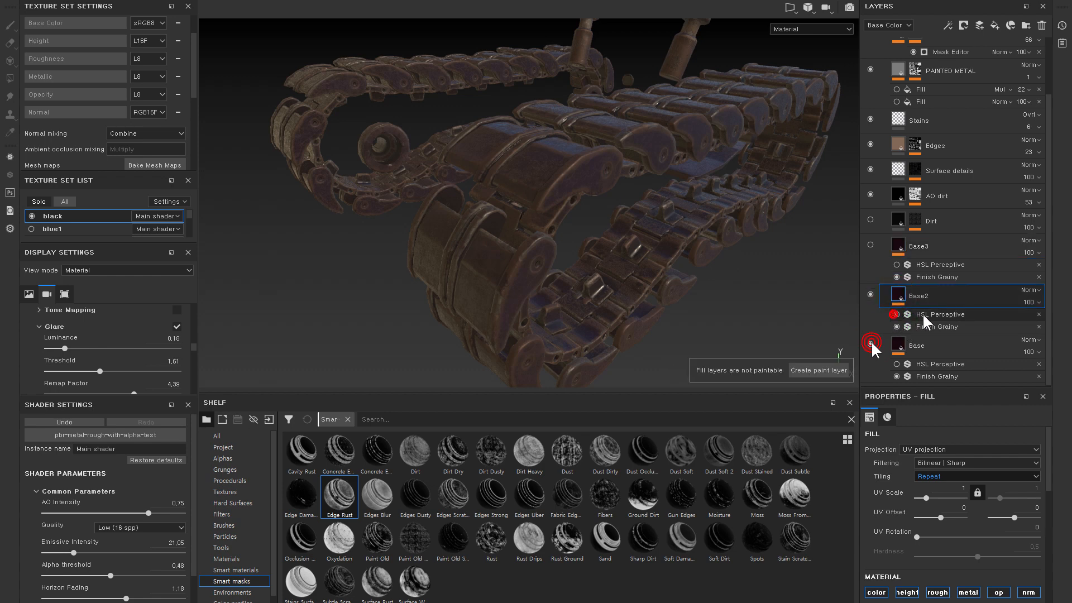
left_click(923, 314)
left_click(897, 277)
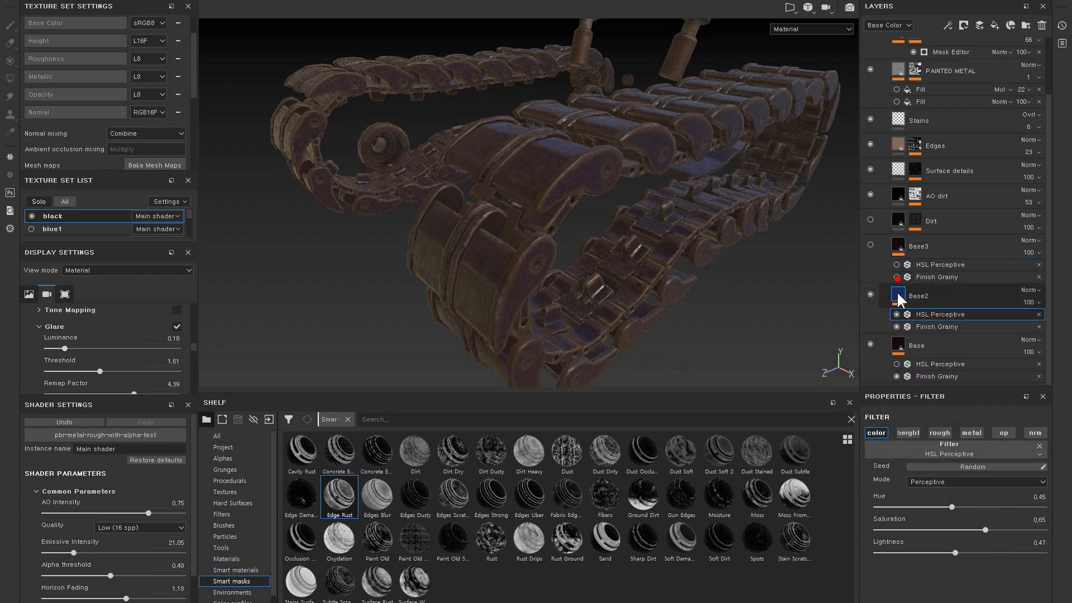
left_click(898, 296)
scroll(946, 586, "down", 1)
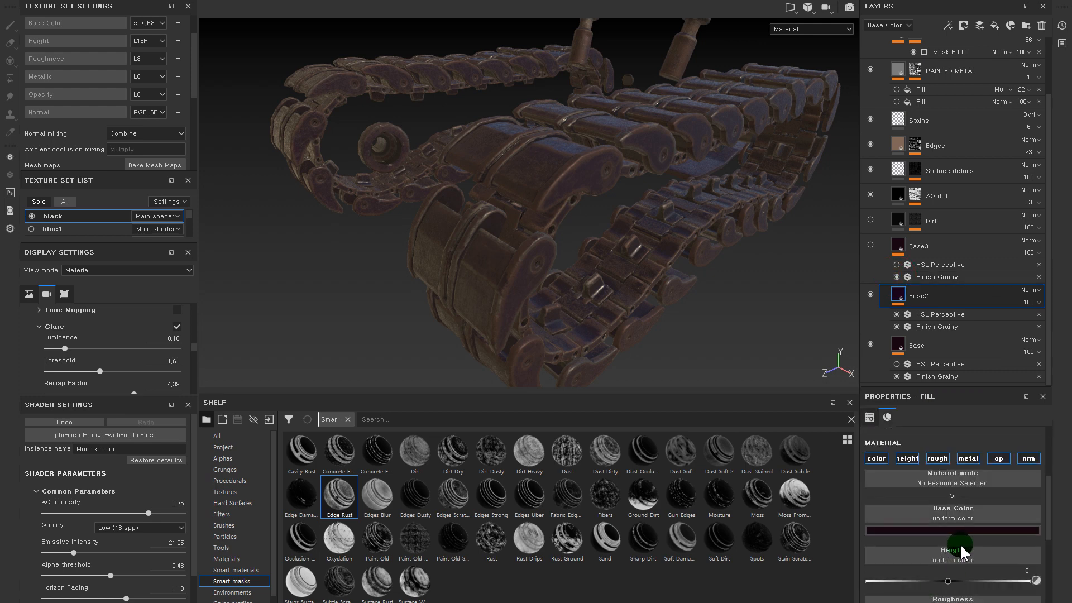
- Turn off the Finish Grainy filters on Base3 and Base2, and recolor Base2's uniform base color to a muted green
left_click(897, 278)
left_click(897, 327)
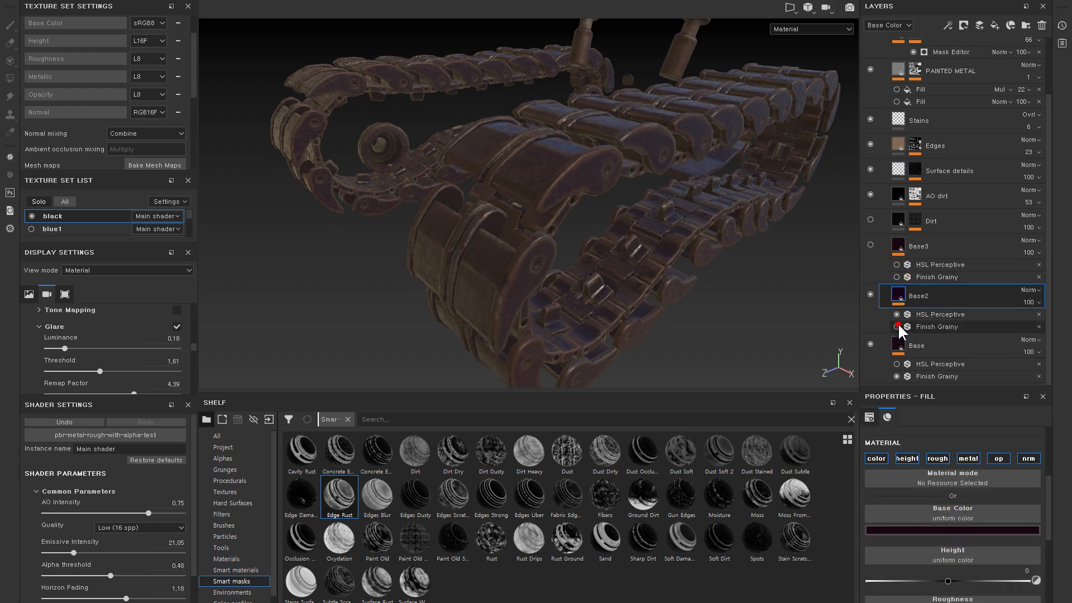
left_click(947, 530)
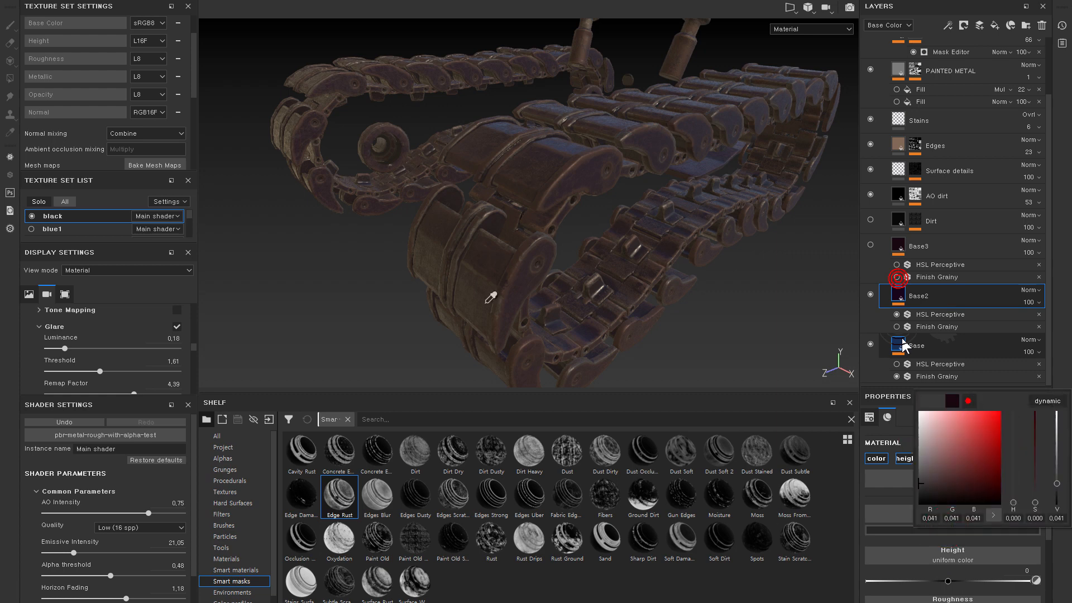
left_click(677, 180)
left_click_drag(677, 180, 979, 270, "alt")
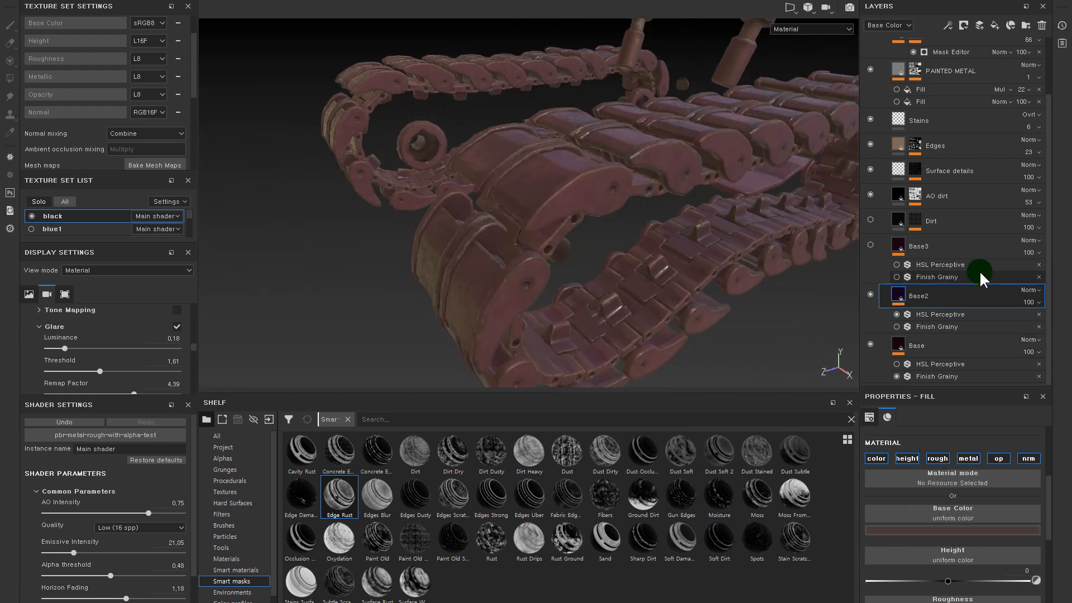
left_click(953, 516)
left_click(956, 528)
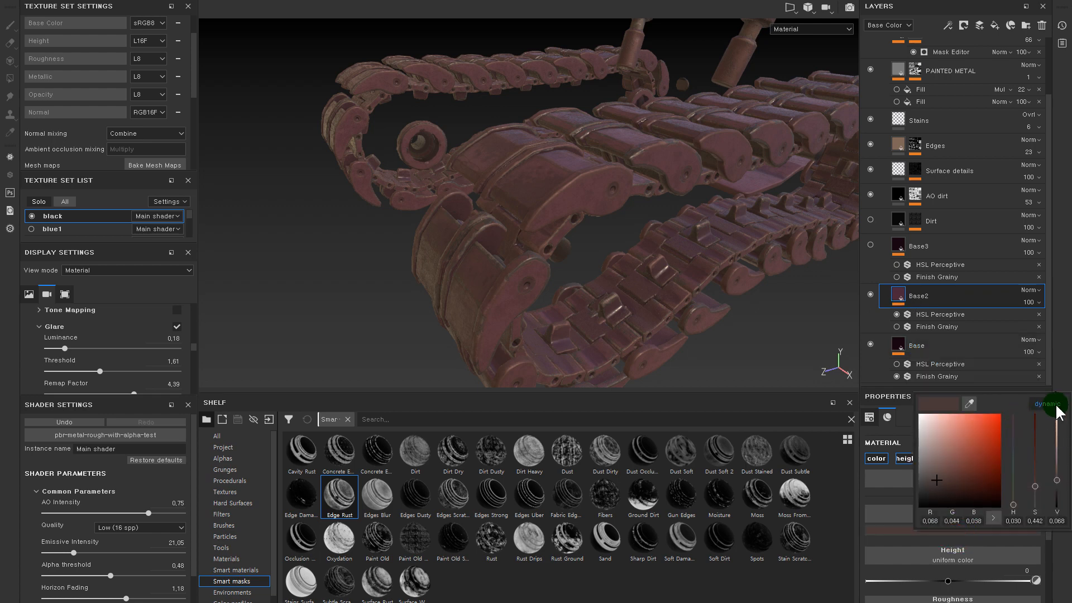
left_click_drag(1014, 444, 1014, 470)
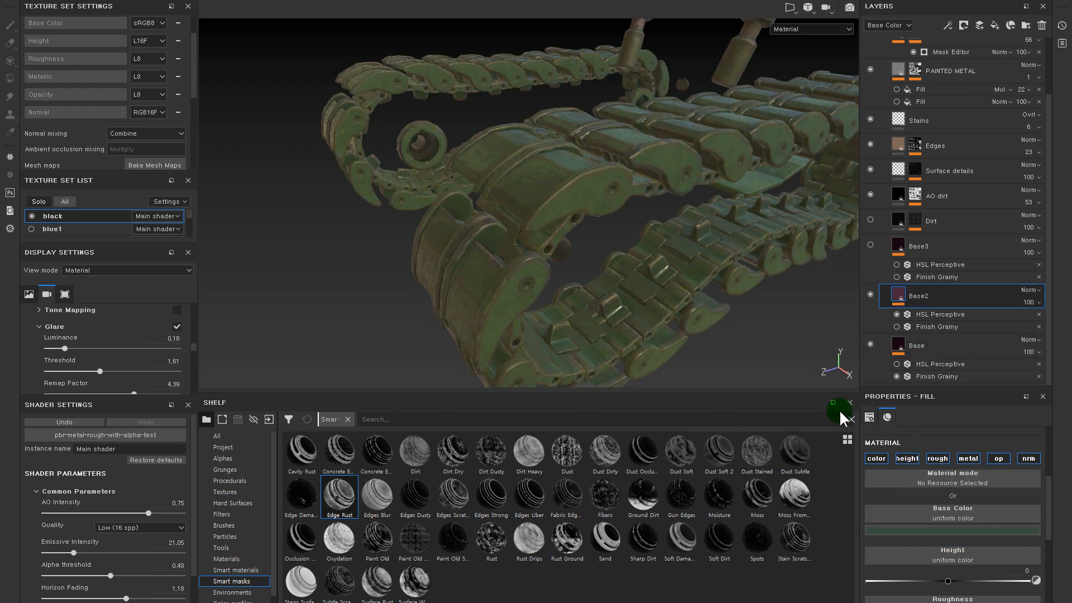
- Compare the tracks with and without the green Base2 layer by toggling its visibility
right_click_drag(757, 335, 531, 237, "alt")
middle_click_drag(531, 238, 552, 257, "alt")
left_click_drag(598, 187, 610, 173, "alt")
left_click(869, 293)
left_click(866, 290)
left_click(867, 290)
left_click(868, 291)
left_click(868, 291)
left_click(868, 291)
left_click(868, 291)
left_click(867, 291)
- Add a black mask to the Base2 layer and put a Paint effect on that mask
right_click_drag(658, 235, 919, 439, "alt")
right_click(902, 297)
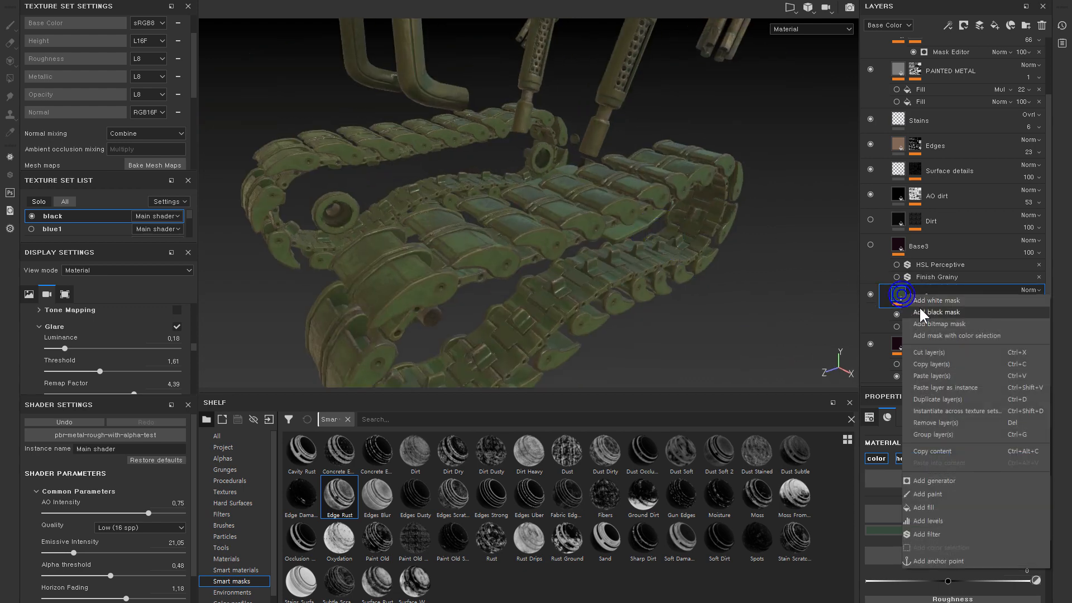
left_click(917, 303)
right_click(919, 315)
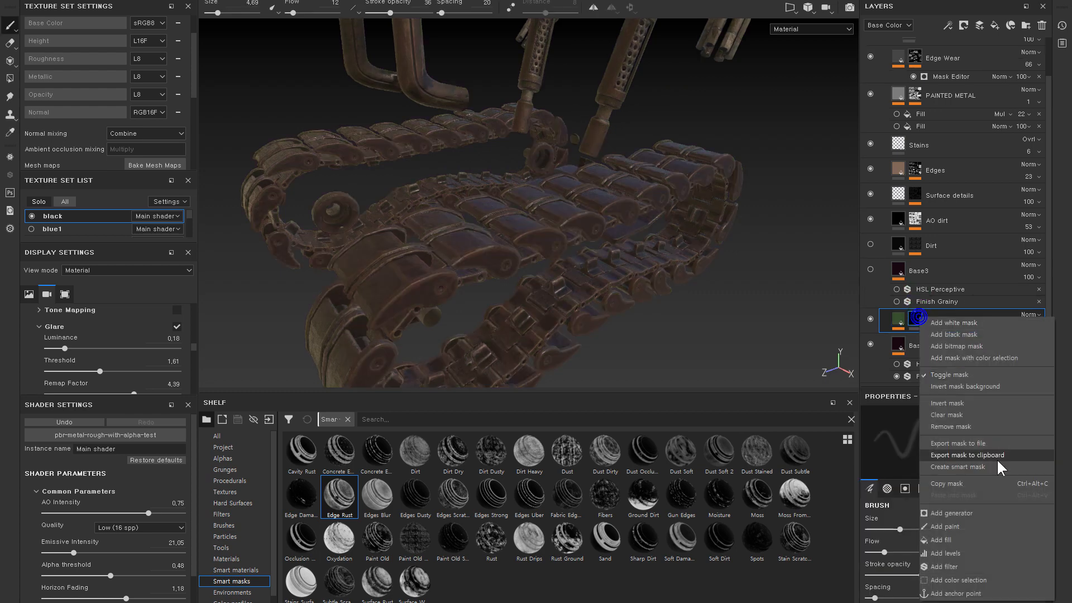
left_click(980, 527)
- Reveal the inner connecting links of the tracks in Base2's mask using Polygon Fill in mesh fill mode
mouse_move(431, 302)
left_mouse_down("alt")
mouse_move(516, 163)
mouse_move(492, 146)
left_mouse_up("alt")
key("4")
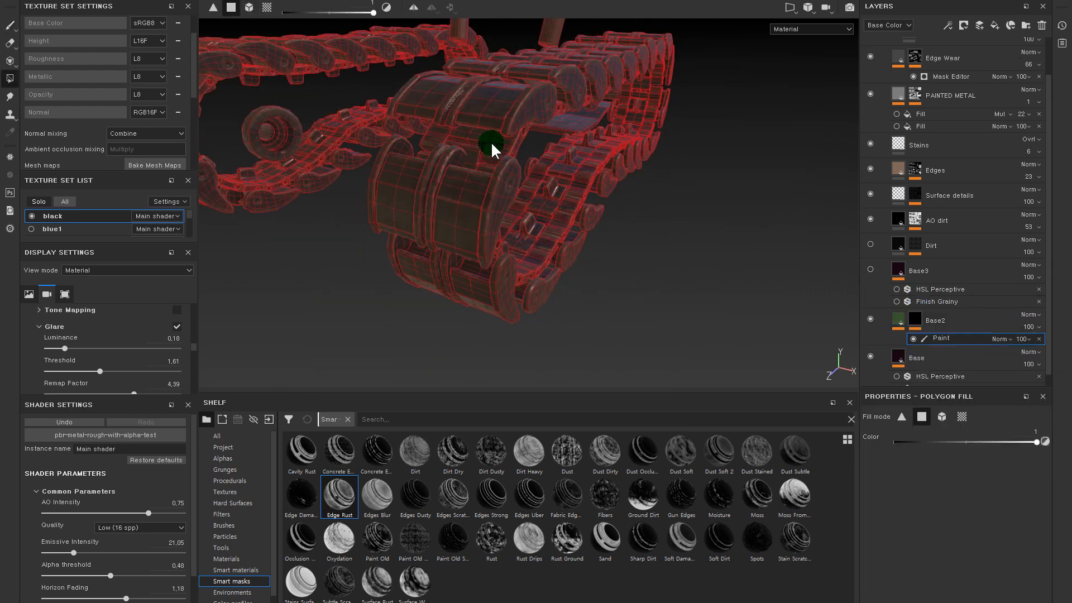
right_click_drag(617, 162, 618, 163, "alt")
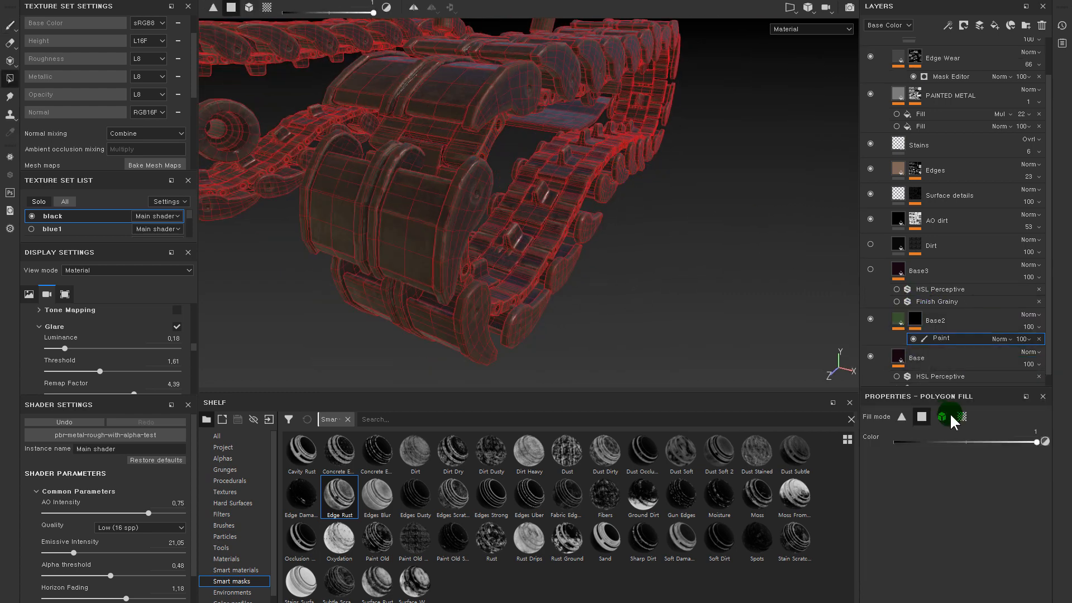
left_click(949, 419)
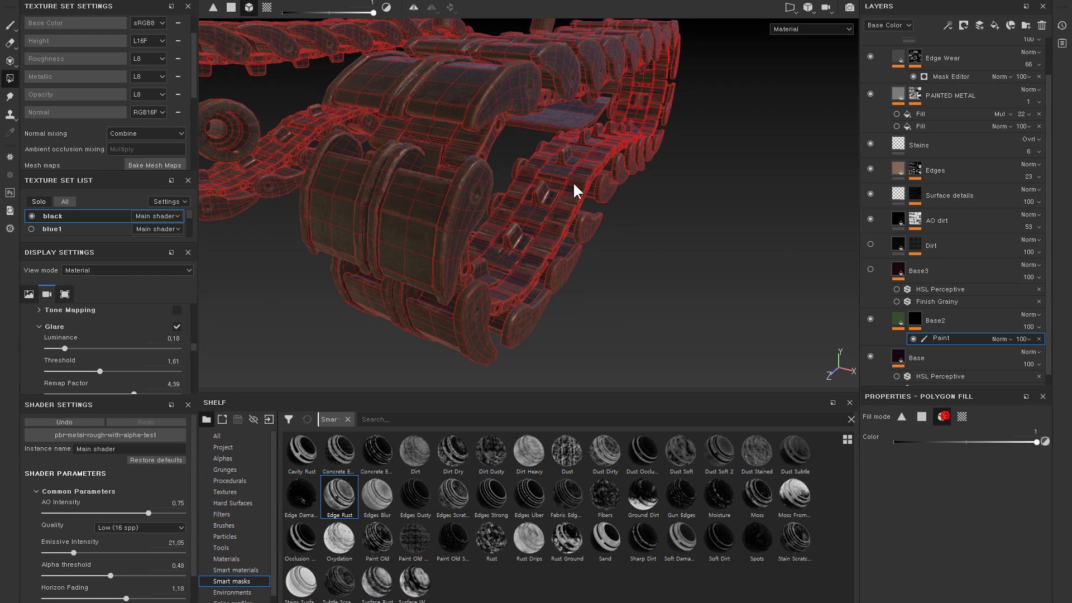
middle_click_drag(642, 192, 682, 246, "alt")
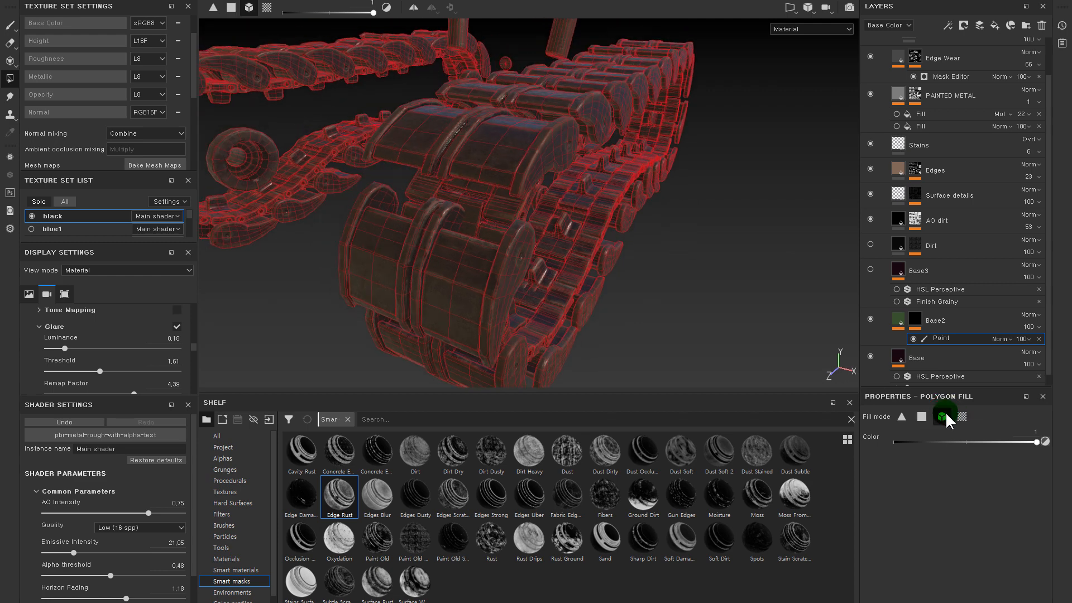
left_click(452, 232)
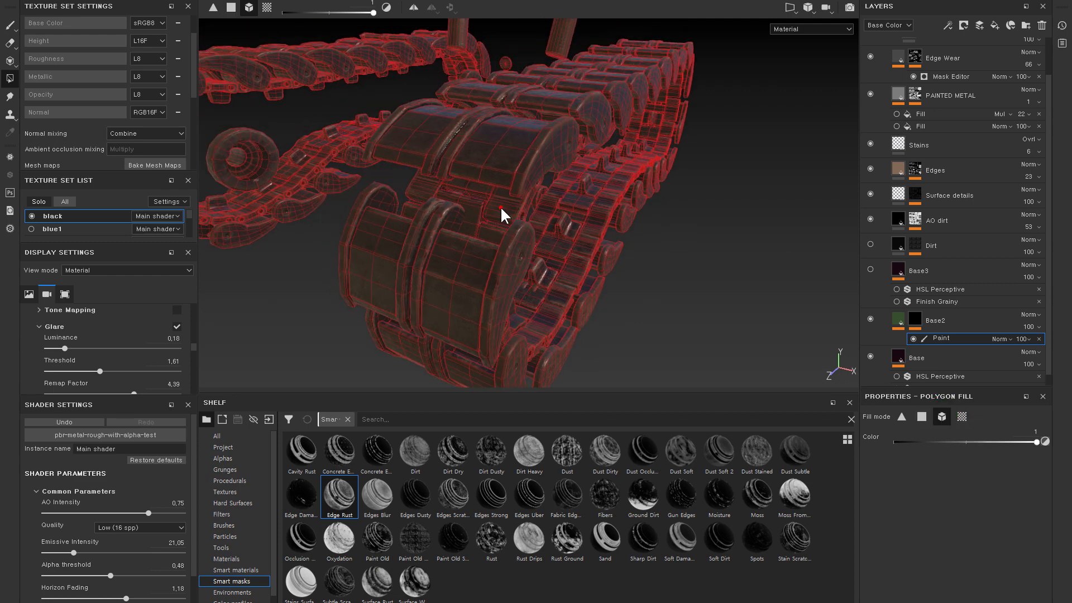
left_click_drag(597, 201, 480, 149, "alt")
right_click_drag(480, 149, 577, 192, "alt")
left_click_drag(577, 191, 634, 187, "alt")
right_click_drag(638, 210, 665, 277, "alt")
left_click_drag(666, 277, 681, 311, "alt")
right_click_drag(682, 311, 567, 297, "alt")
middle_click_drag(586, 329, 641, 202, "alt")
left_click_drag(640, 201, 670, 245, "alt")
left_click(649, 197)
- Show the Base3 layer and set its base color to bright pink, RGB 1.000, 0.000, 0.411
left_click(886, 271)
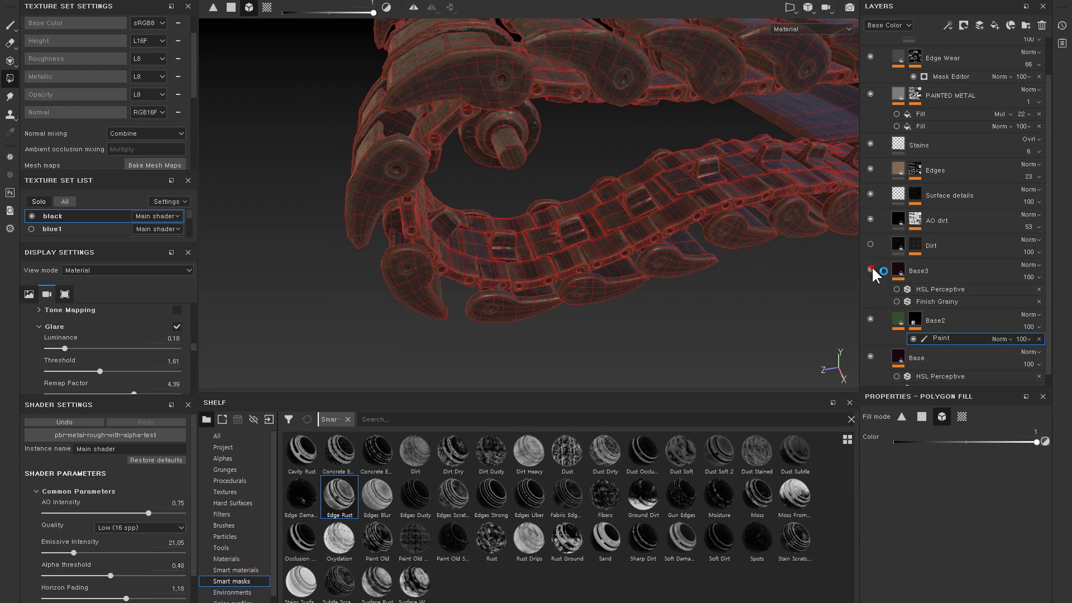
left_click(896, 272)
left_click(949, 530)
left_click_drag(942, 477, 1007, 404)
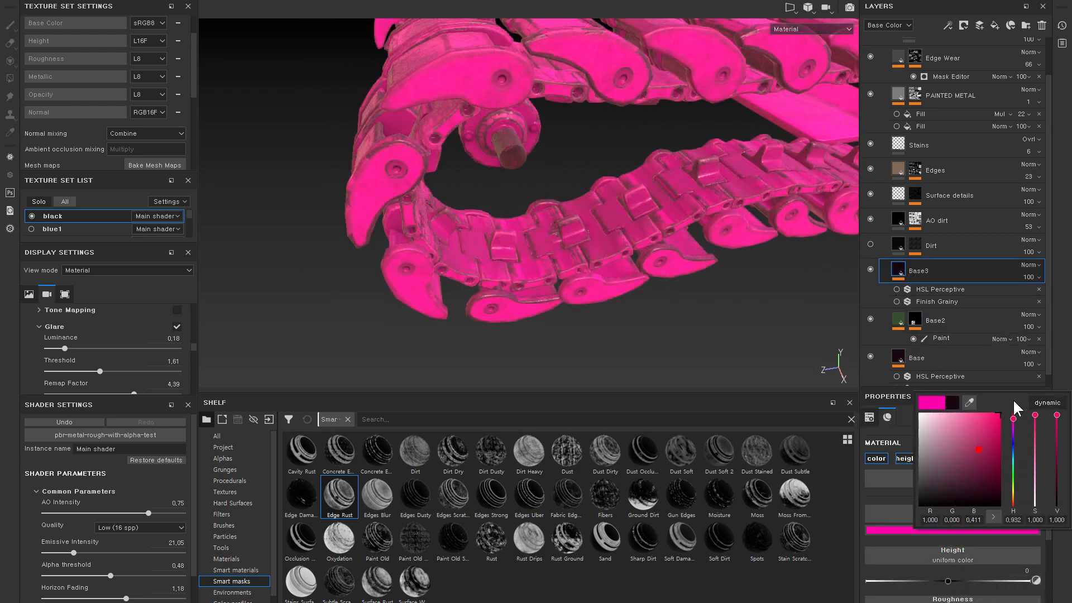
- Add a black mask with a Paint effect to the pink Base3 layer
left_click(900, 272)
right_click(903, 266)
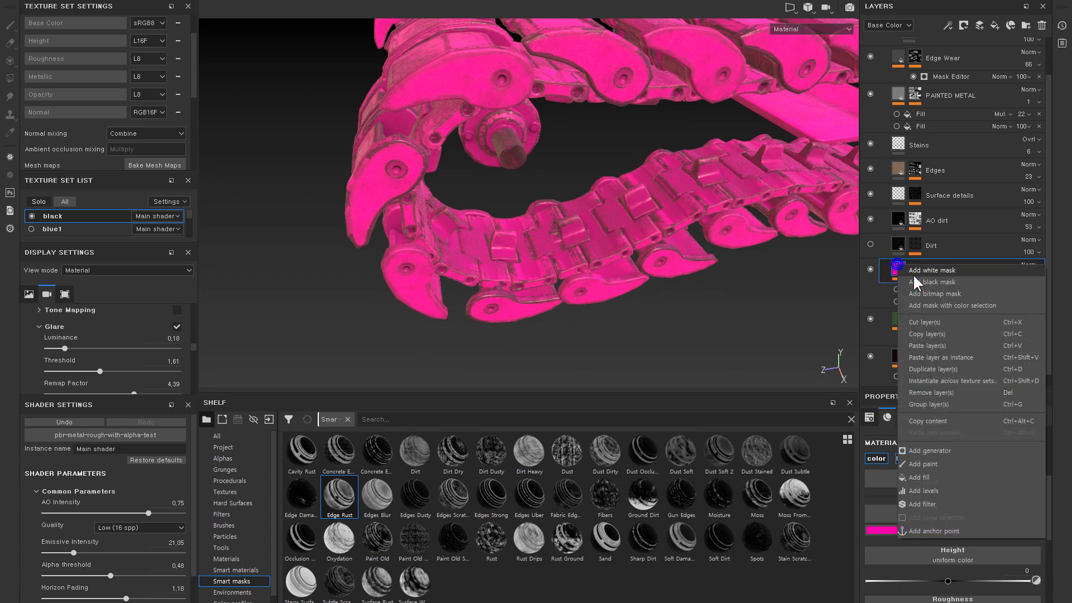
left_click(912, 270)
right_click(912, 270)
left_click(909, 279)
right_click(917, 279)
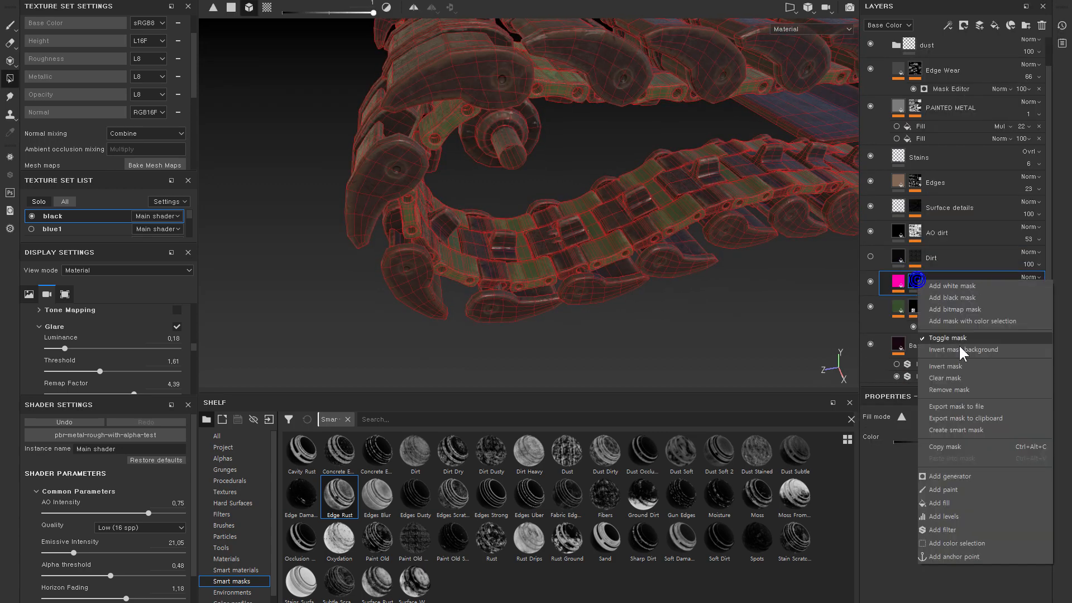
left_click(960, 486)
- Fill the raised guide teeth along the inside of the tracks in Base3's mask so they take the pink color
left_click_drag(564, 241, 611, 240, "alt")
right_click_drag(610, 240, 586, 245, "alt")
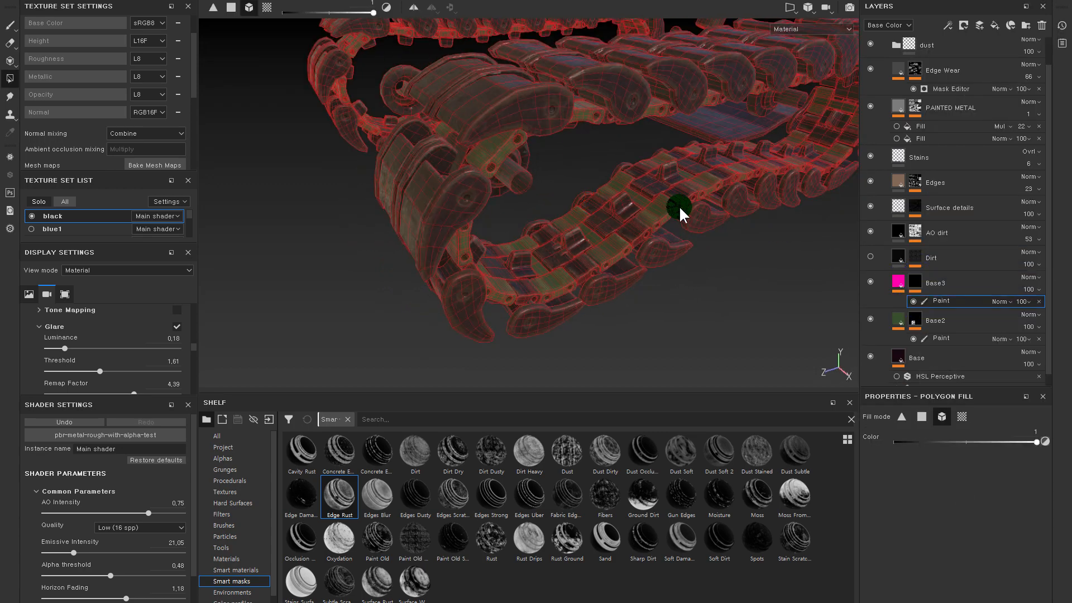
left_click_drag(684, 212, 654, 214, "alt")
mouse_move(654, 213)
right_mouse_down("alt")
mouse_move(622, 200)
mouse_move(656, 233)
right_mouse_up("alt")
left_click(622, 201)
left_click_drag(714, 206, 737, 296, "alt")
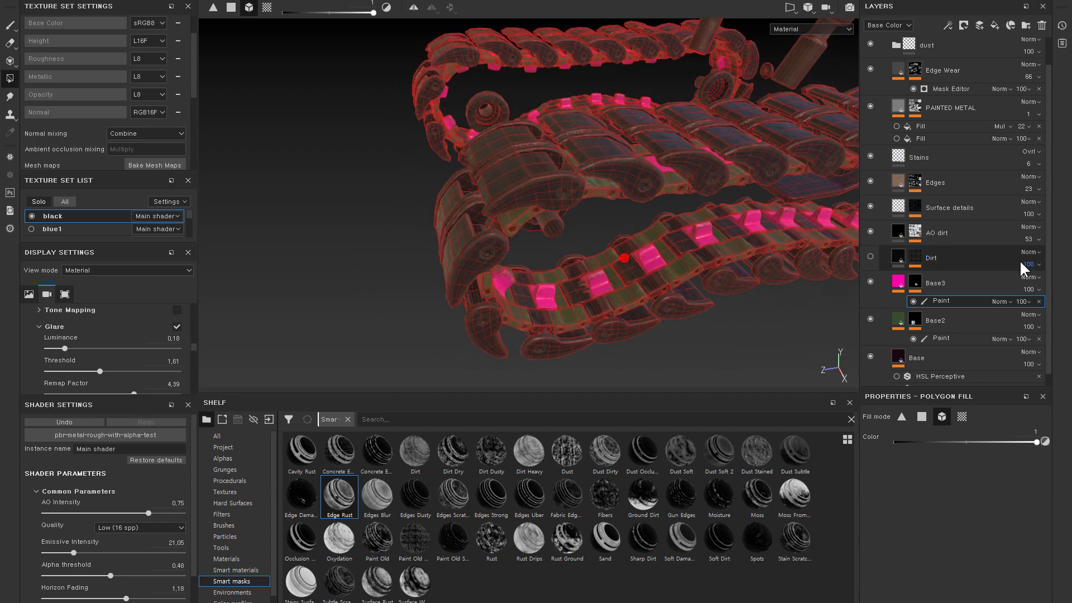
- Duplicate the bottom Base layer, move the copy directly above Base3, and rename it Base4
left_click(899, 360)
left_click_drag(899, 360, 941, 274)
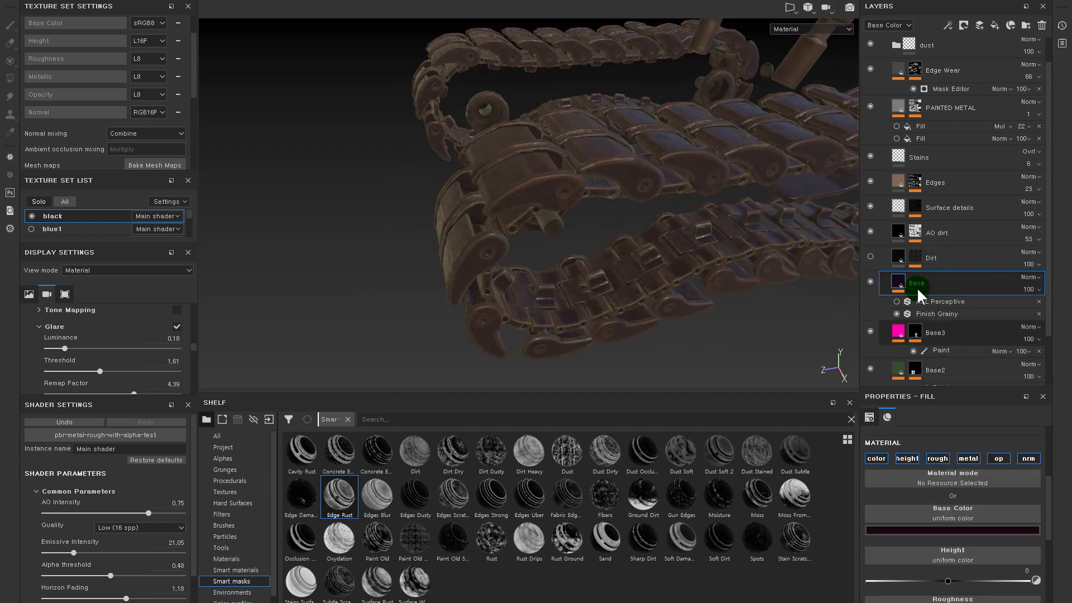
double_click(920, 283)
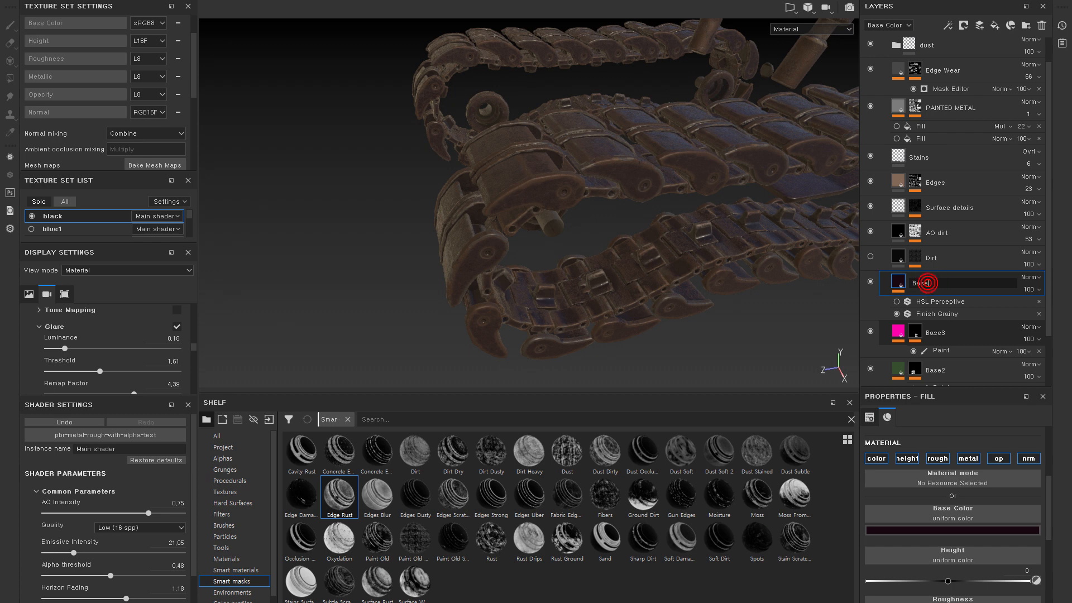
- Give the Base4 layer a black mask and add a Paint effect to it
right_click(898, 284)
left_click(914, 303)
left_click(900, 280)
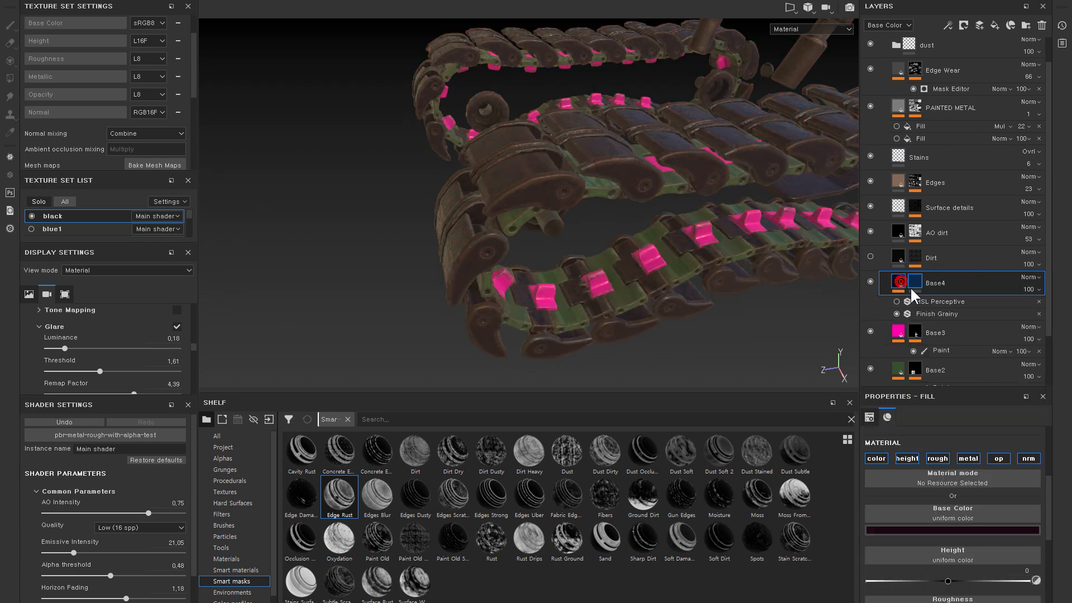
left_click(916, 280)
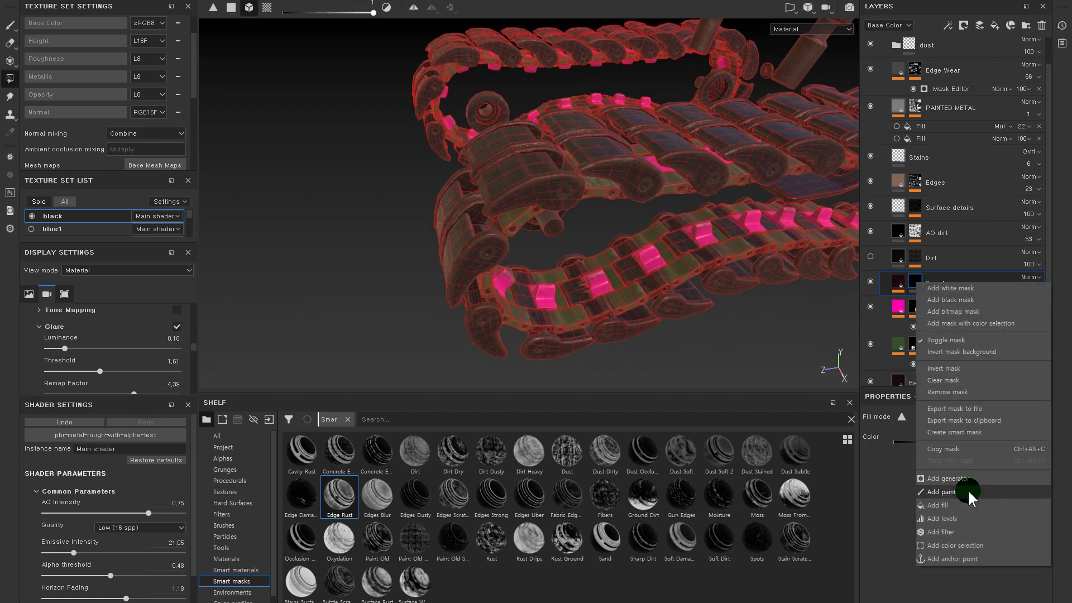
left_click(967, 490)
- Polygon-fill link pieces on the inside of the track in Base4's mask
mouse_move(627, 172)
left_mouse_down("alt")
mouse_move(515, 103)
mouse_move(425, 113)
mouse_move(457, 82)
left_mouse_up("alt")
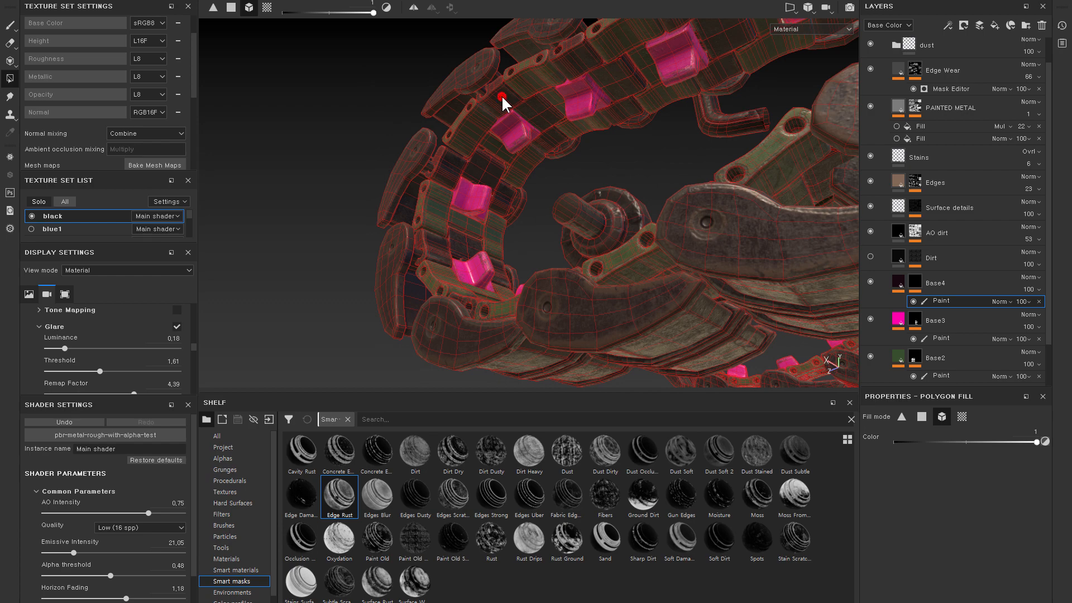
right_click_drag(492, 99, 522, 127, "alt")
left_click_drag(522, 127, 540, 125, "alt")
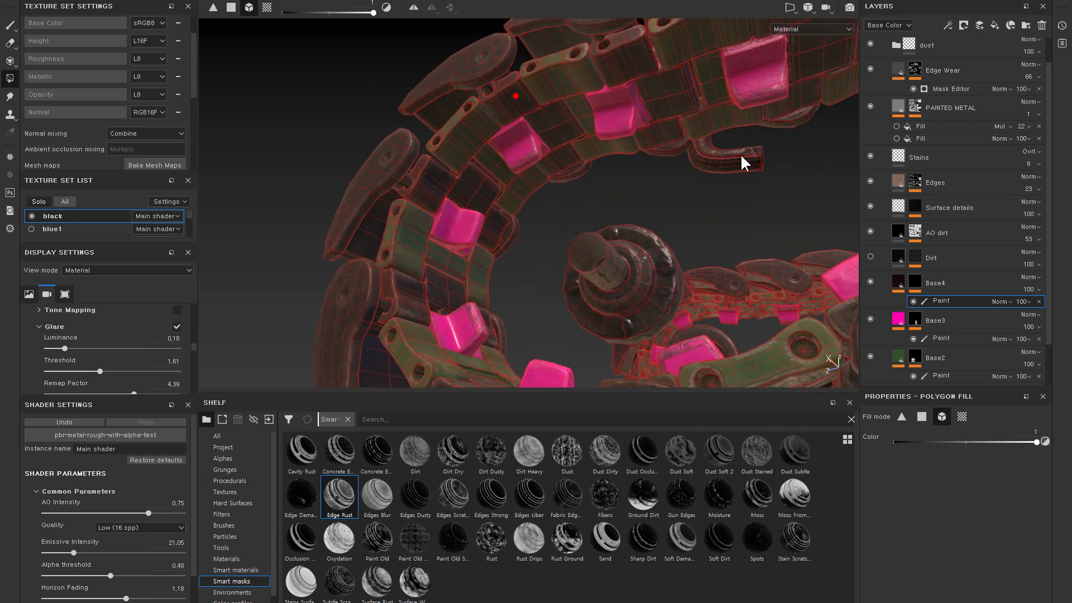
- Turn off Base4's Finish Grainy filter and set its base color to a vivid purple
left_click(900, 282)
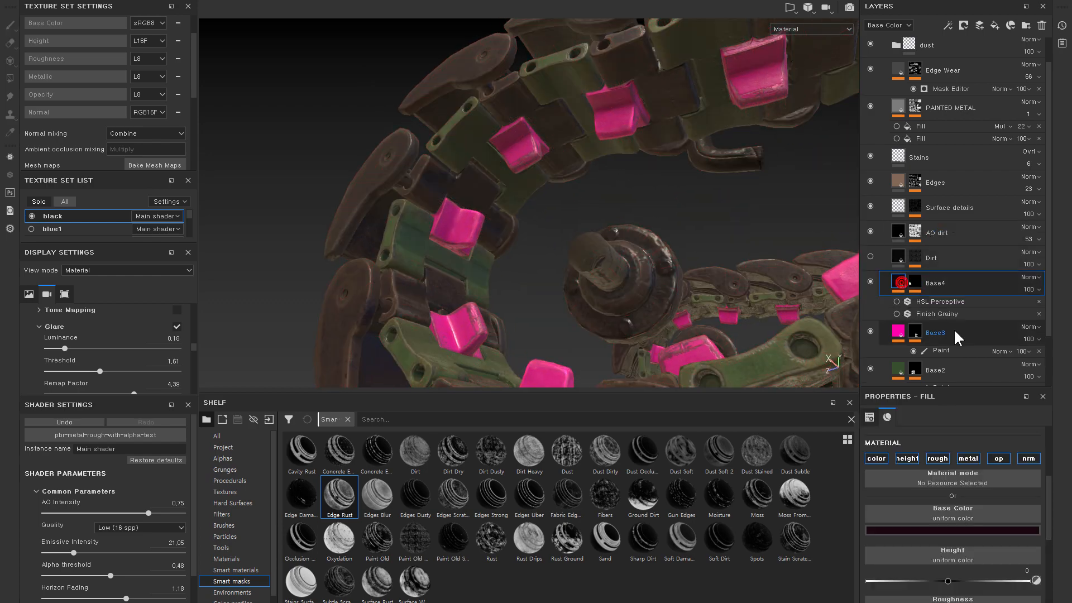
left_click(978, 530)
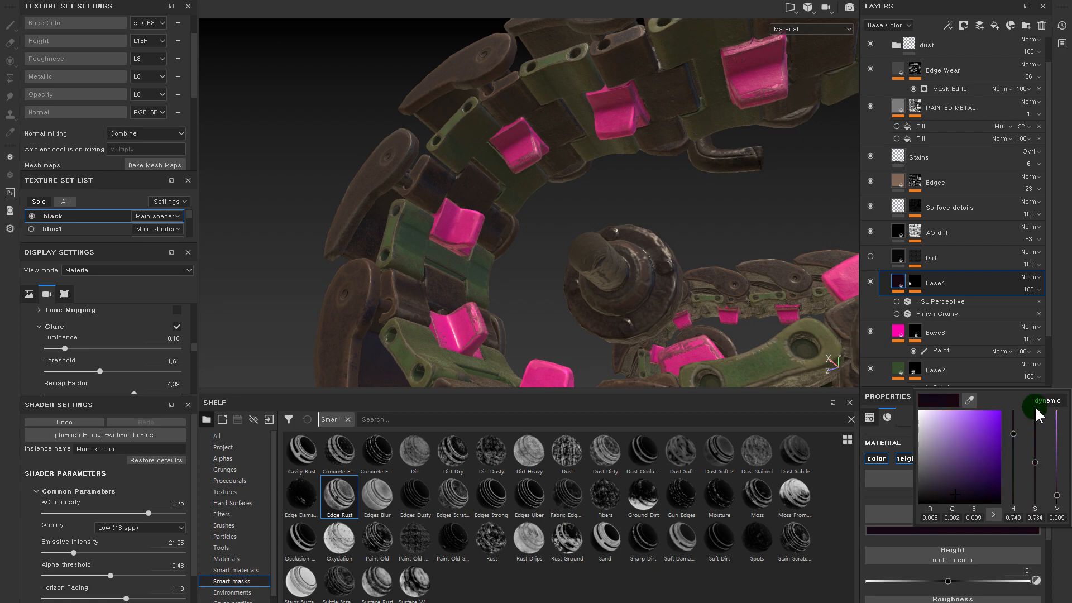
left_click_drag(1034, 408, 1017, 402)
left_click_drag(630, 223, 631, 220, "alt")
- Fill further link pieces between the green parts in Base4's mask Paint effect to color them purple
left_click(910, 284)
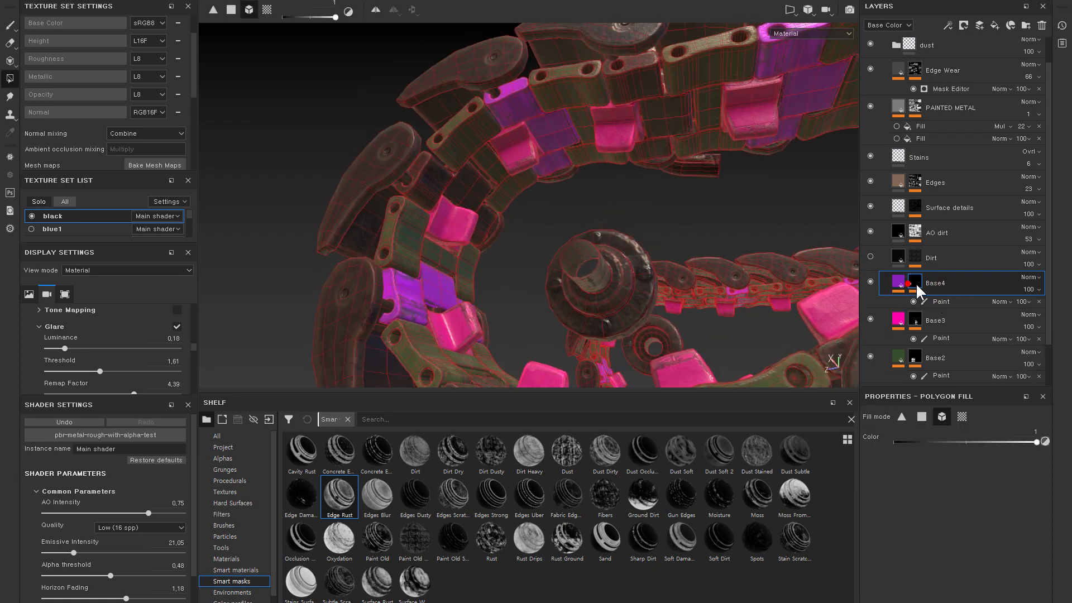
left_click(950, 298)
right_click_drag(721, 249, 653, 240, "alt")
left_click(474, 163)
- Examine the green, pink and purple track pieces from several angles and distances
right_click_drag(636, 171, 567, 168, "alt")
left_click_drag(626, 189, 697, 258, "alt")
middle_click_drag(696, 258, 651, 258, "alt")
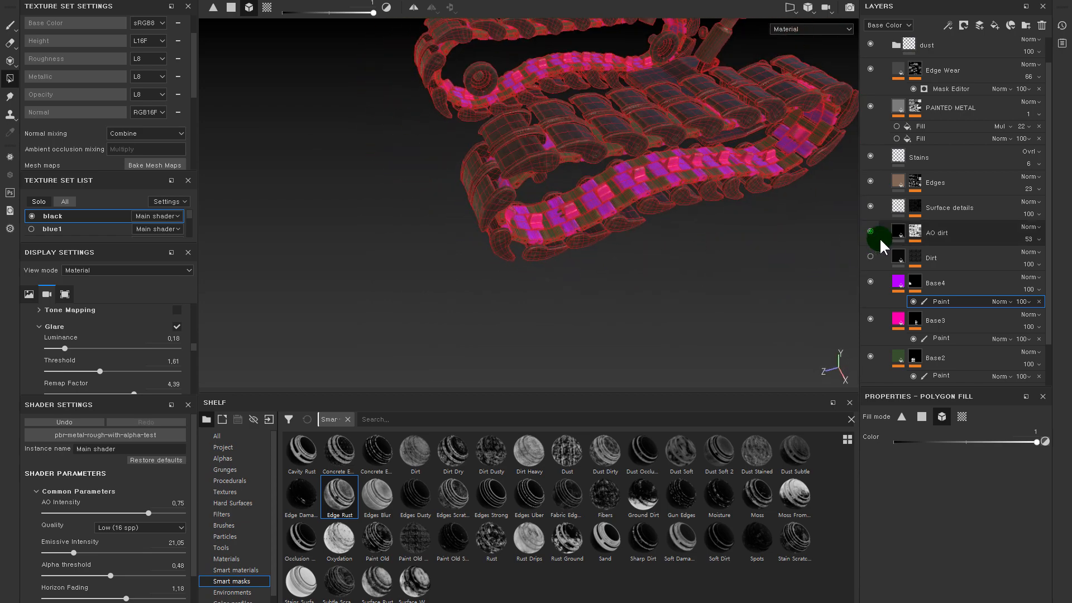
left_click(897, 285)
left_click_drag(720, 240, 665, 231, "alt")
scroll(665, 228, "down", 3)
left_click_drag(615, 183, 562, 175, "alt")
middle_click_drag(562, 175, 553, 168, "alt")
right_click_drag(558, 110, 698, 182, "alt")
mouse_move(698, 182)
middle_mouse_down("alt")
mouse_move(652, 224)
mouse_move(708, 199)
middle_mouse_up("alt")
left_click_drag(698, 200, 662, 202, "alt")
right_click_drag(663, 202, 711, 314, "alt")
left_click_drag(694, 296, 576, 232, "alt")
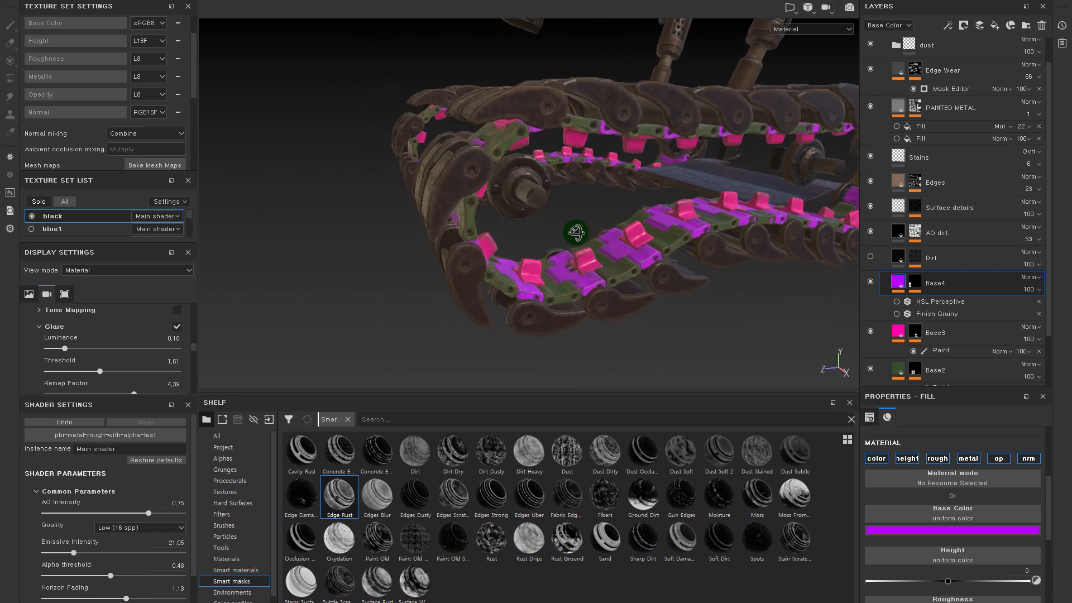
- Select the Base2 layer's fill to bring up its material settings
scroll(903, 344, "down", 3)
left_click(899, 310)
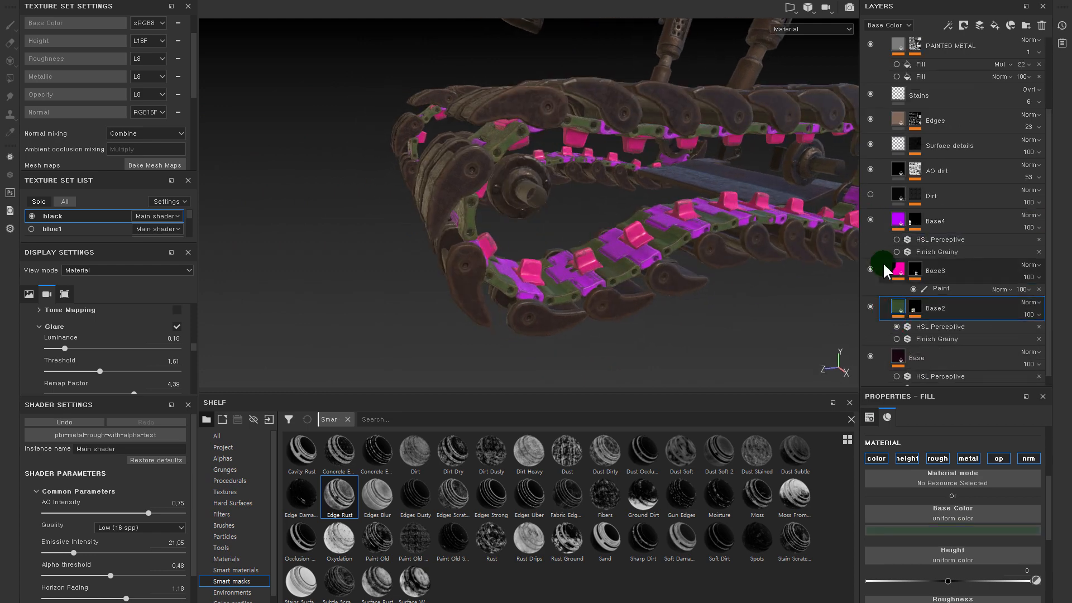
- Set the Base2 layer's HSL Perceptive filter to saturation 0.4 and lightness 0.43, and switch the viewport to Base Color
left_click(919, 326)
left_click_drag(785, 318, 675, 299, "alt")
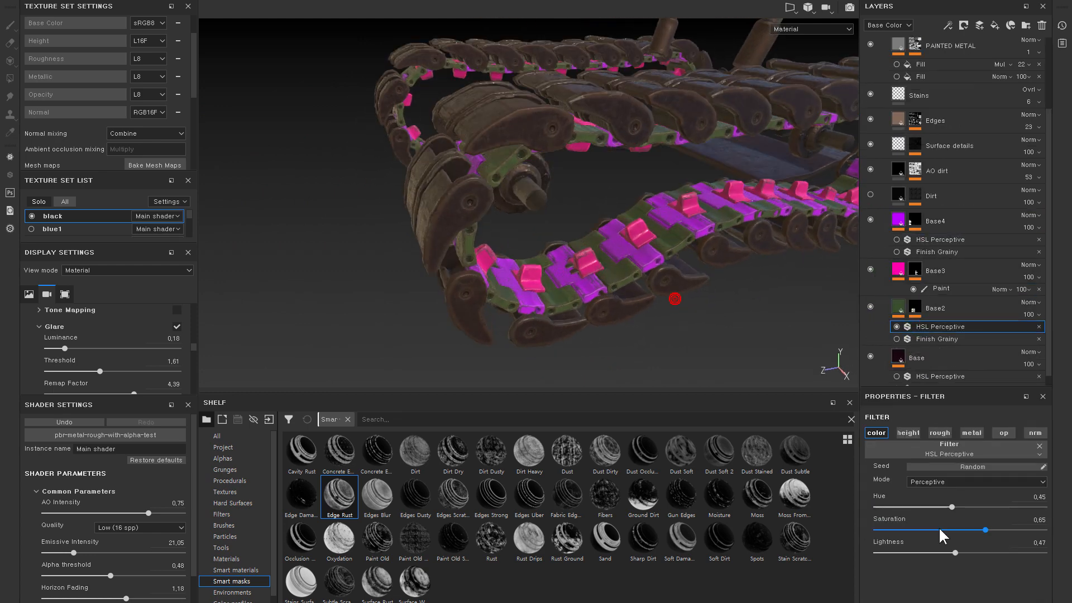
left_click(942, 530)
left_click_drag(595, 246, 627, 283, "alt")
mouse_move(935, 554)
left_mouse_down()
mouse_move(999, 551)
mouse_move(947, 557)
left_mouse_up()
left_click_drag(512, 232, 593, 242, "alt")
key("c")
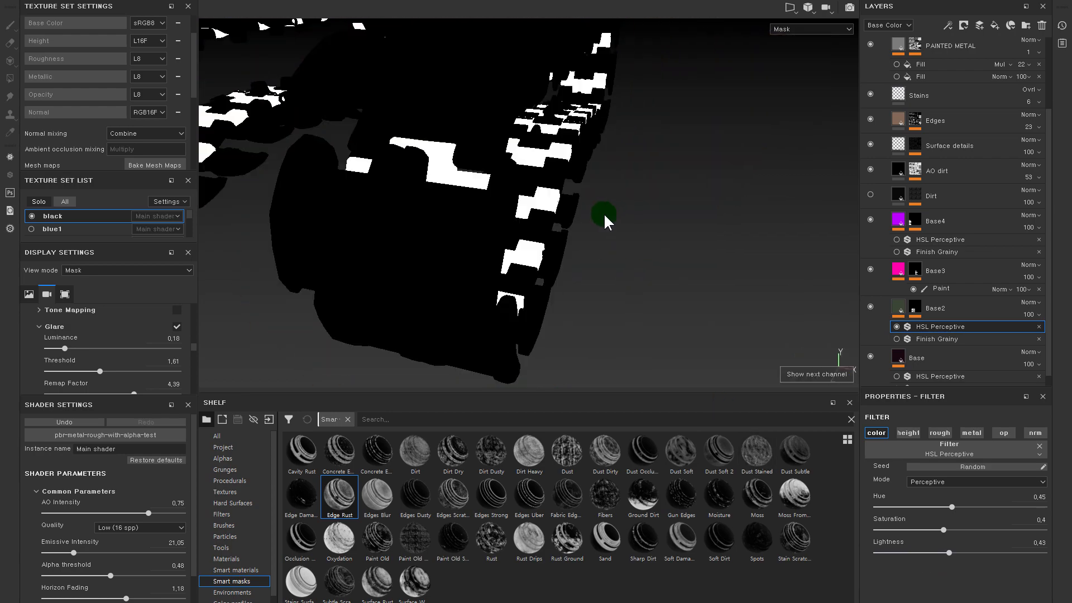
key("c")
left_click_drag(598, 216, 541, 131, "alt")
- Enable the Base3 layer's HSL Perceptive filter with hue 0.53, saturation 0.47 and lightness 0.26
mouse_move(901, 268)
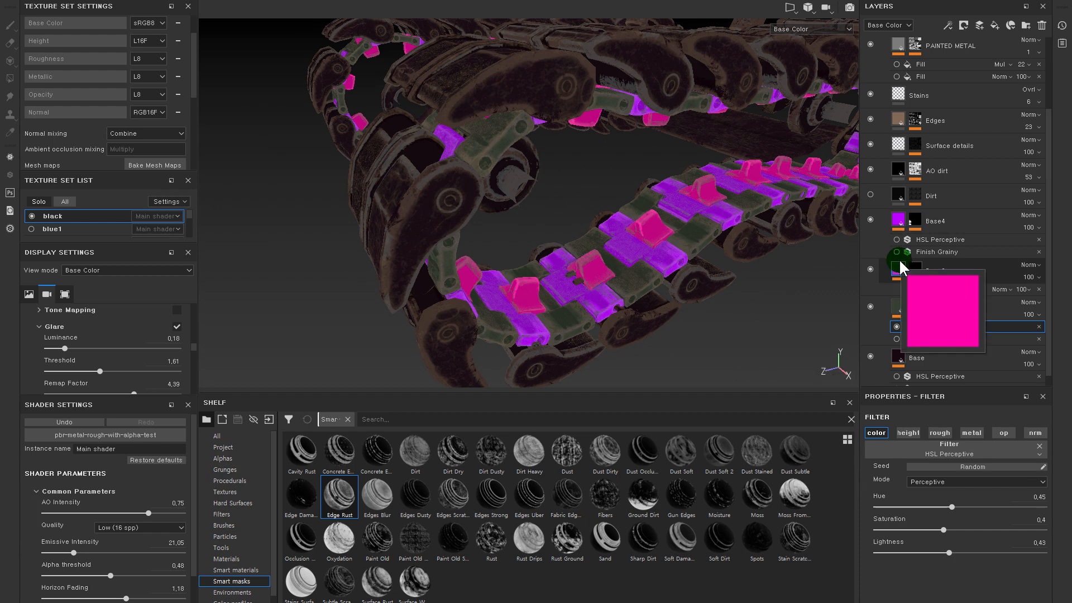
left_click(891, 274)
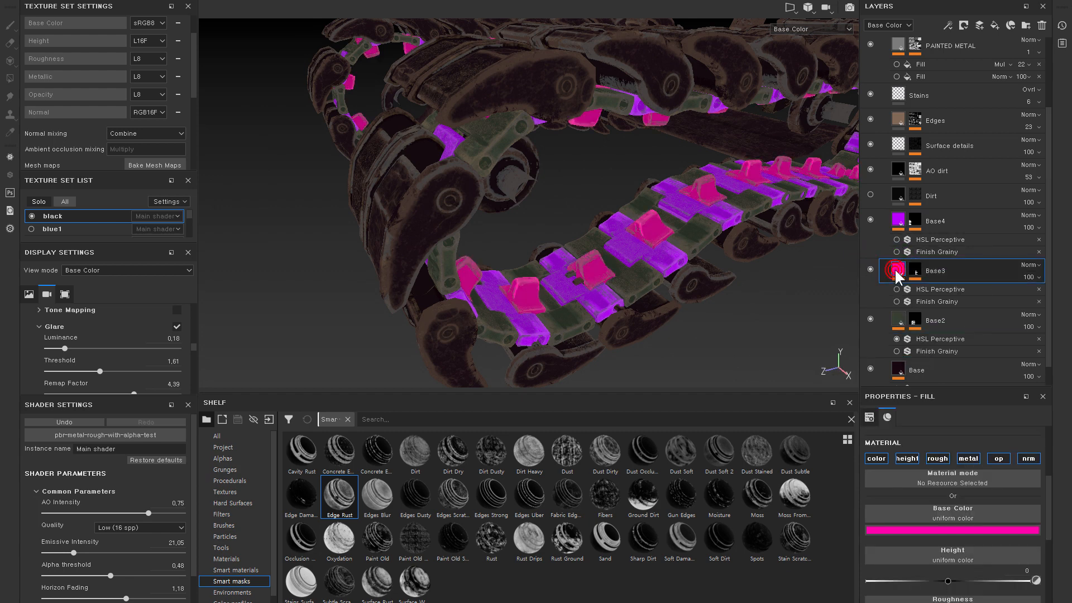
left_click(924, 290)
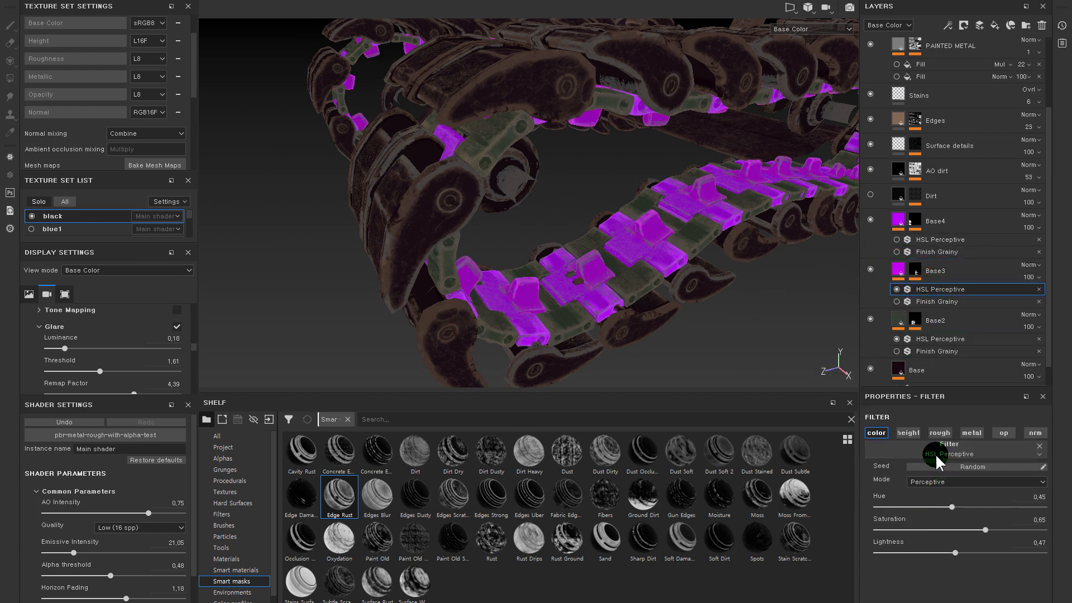
left_click_drag(951, 511, 965, 507)
left_click(965, 530)
left_click_drag(949, 553, 919, 552)
left_click(896, 272)
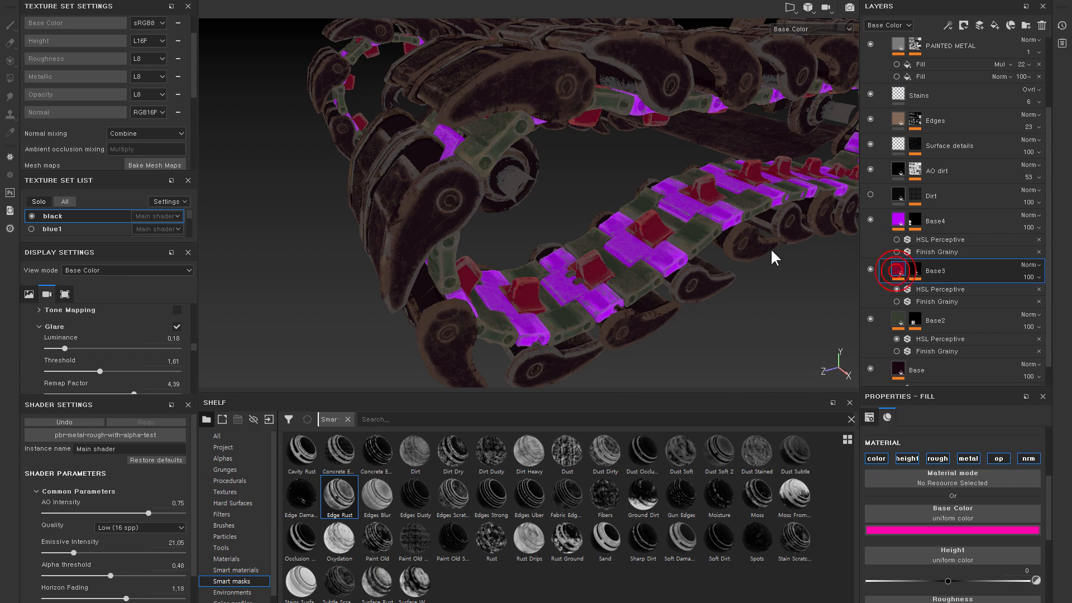
- Return the viewport to the full material display and examine the colours of the track links up close
key("m")
left_click_drag(652, 240, 563, 265, "alt")
right_click_drag(554, 250, 613, 227, "alt")
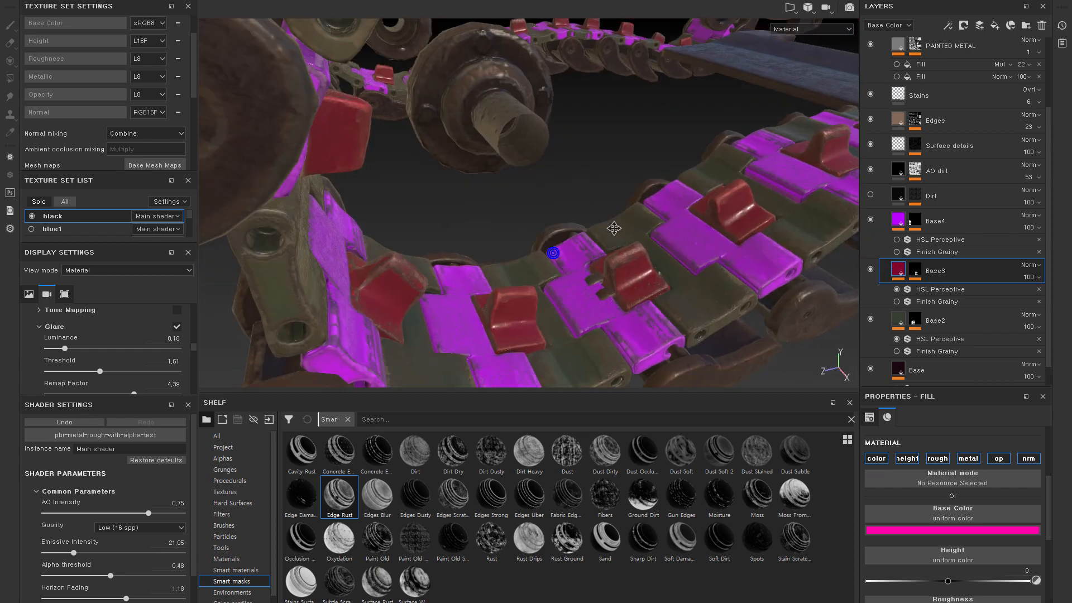
middle_click_drag(581, 290, 570, 172, "alt")
right_click_drag(570, 163, 613, 275, "alt")
left_click_drag(624, 262, 696, 217, "alt")
middle_click_drag(697, 215, 646, 253, "alt")
right_click_drag(646, 253, 543, 199, "alt")
- Enable the Base4 layer's HSL Perceptive filter with hue 0.65, saturation 0.19 and lightness 0.23
left_click(896, 221)
left_click_drag(711, 213, 744, 215, "alt")
right_click_drag(670, 204, 701, 184, "alt")
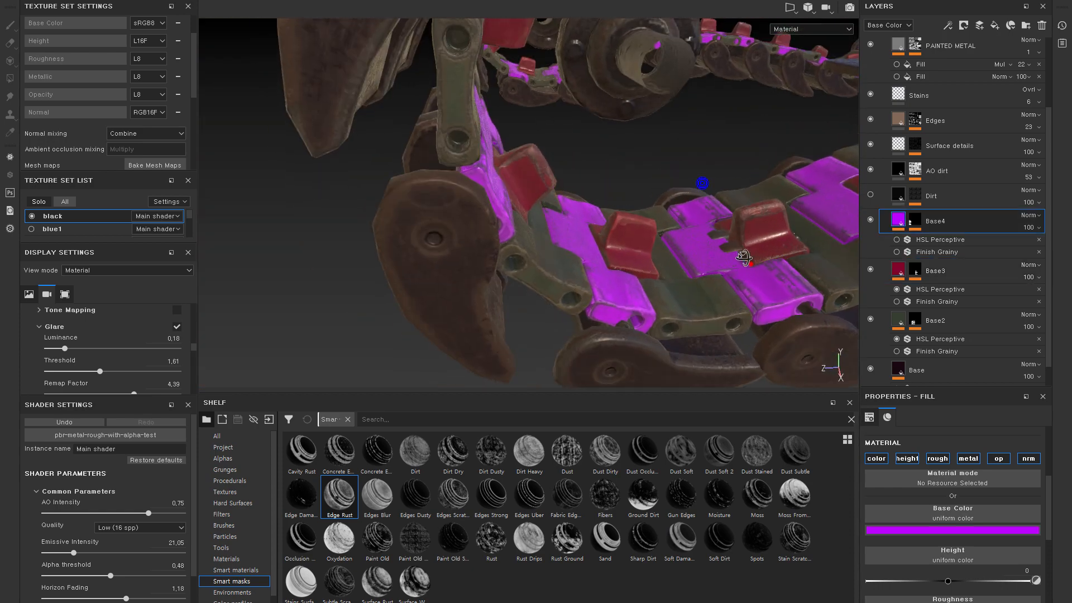
left_click(902, 239)
left_click(930, 239)
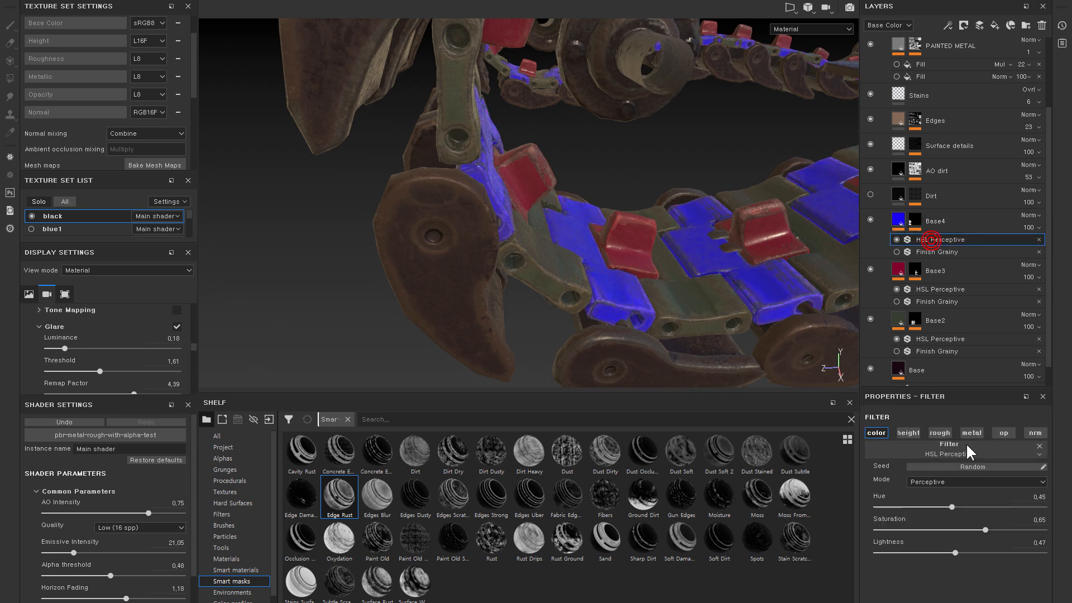
mouse_move(938, 507)
left_mouse_down()
mouse_move(922, 506)
mouse_move(945, 506)
left_mouse_up()
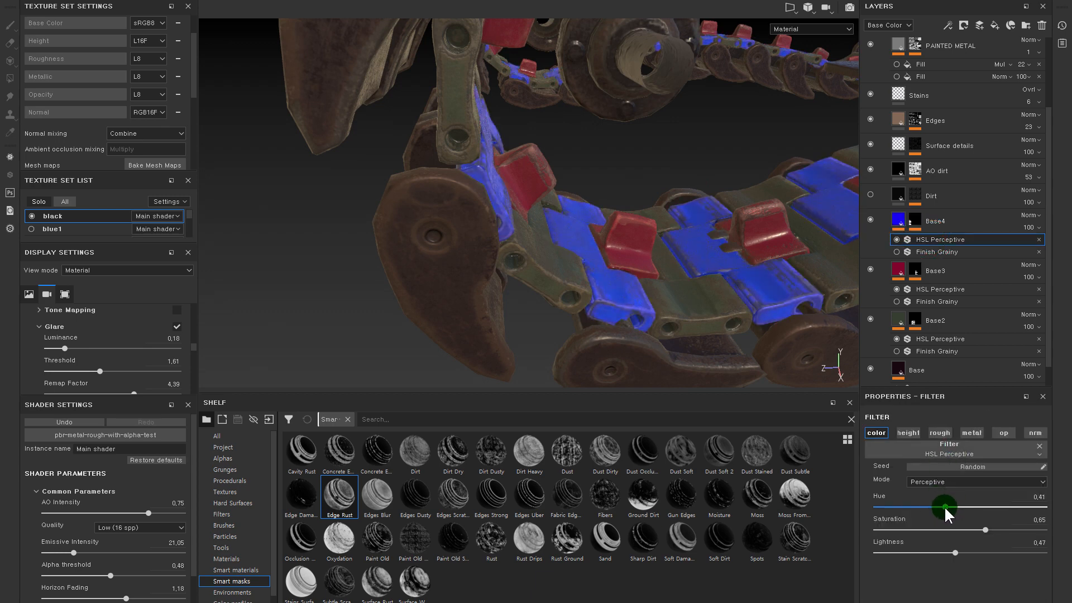
right_click_drag(729, 278, 488, 247, "alt")
left_click(965, 529)
left_click_drag(945, 506, 943, 529)
left_click_drag(950, 552, 906, 535)
left_click_drag(732, 239, 771, 207, "alt")
scroll(923, 285, "down", 1)
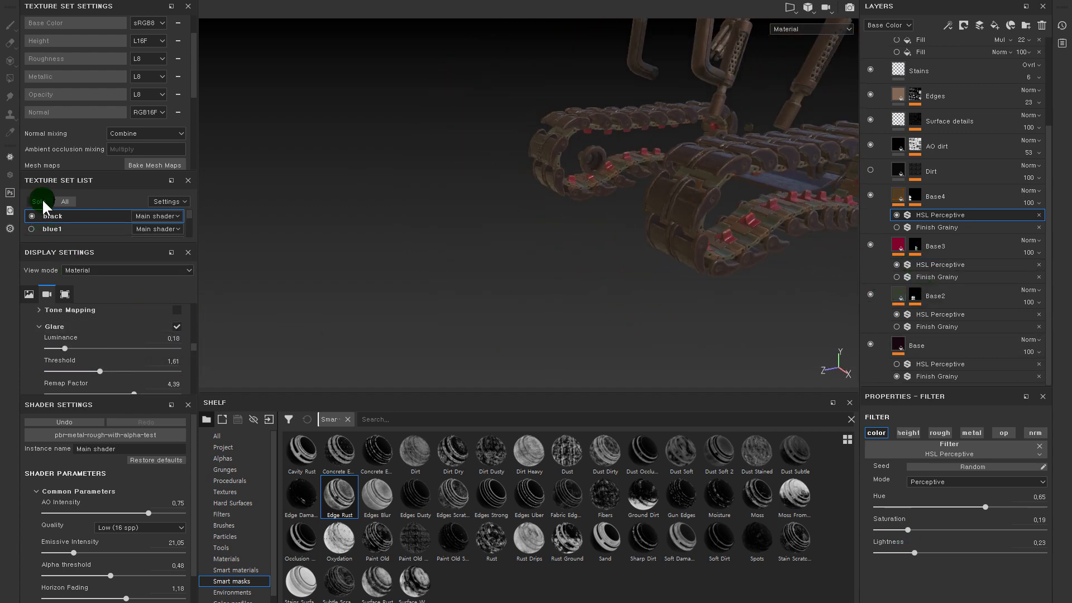
- Show all texture sets so the tracks can be judged on the complete tank from the front
left_click(64, 202)
left_click_drag(311, 207, 604, 206, "alt")
right_click_drag(606, 201, 670, 248, "alt")
left_click_drag(670, 249, 631, 247, "alt")
right_click_drag(632, 246, 591, 318, "alt")
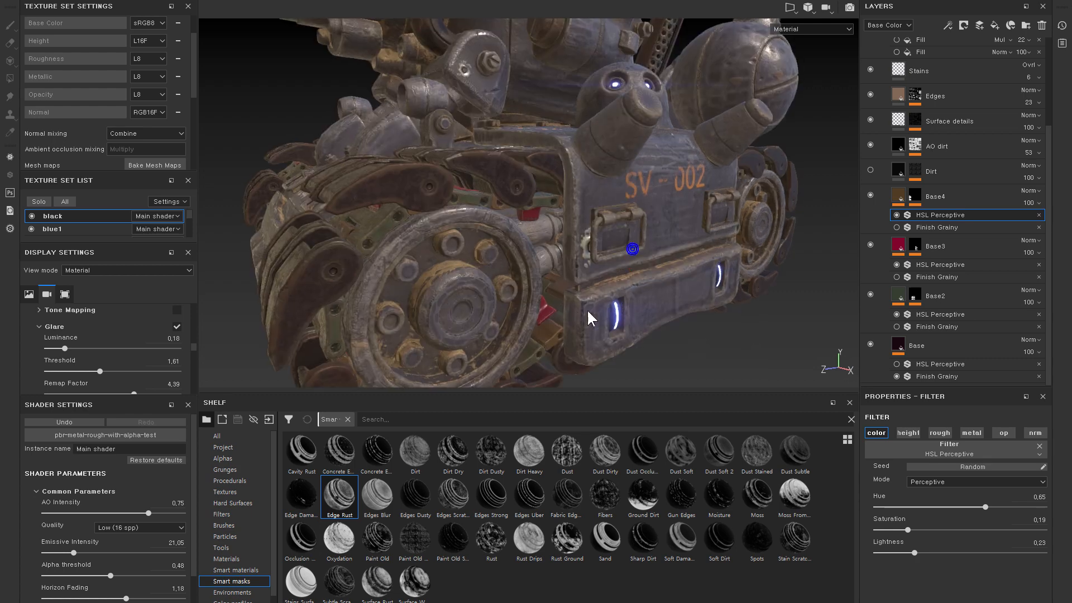
left_click_drag(592, 318, 591, 296, "alt")
- Reduce the lightness of the Base3 layer's HSL Perceptive filter to 0.17
left_click(912, 246)
left_click(955, 265)
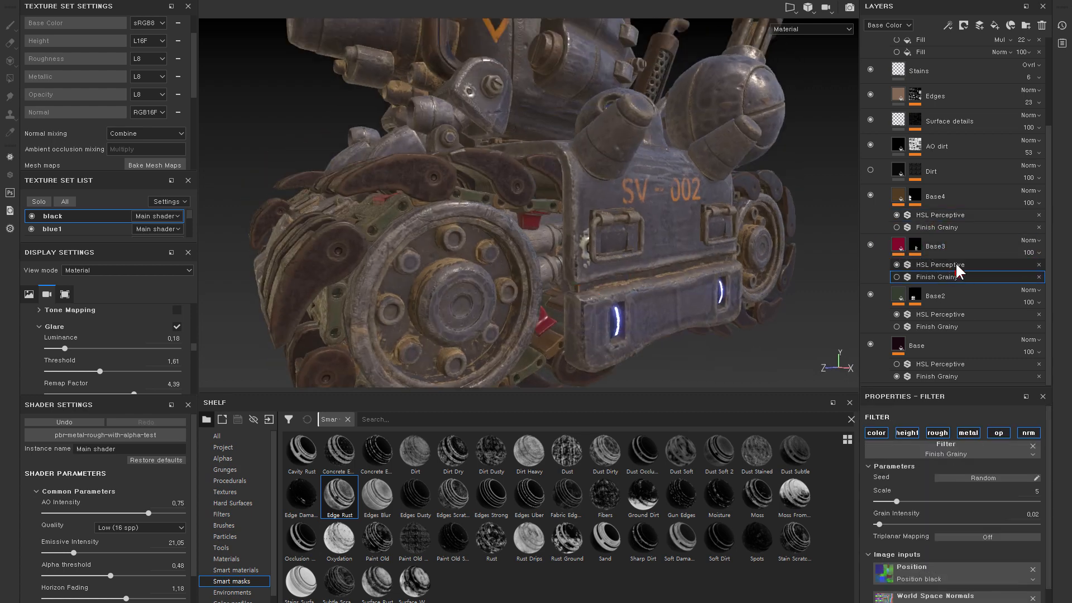
left_click(919, 553)
left_click(910, 267)
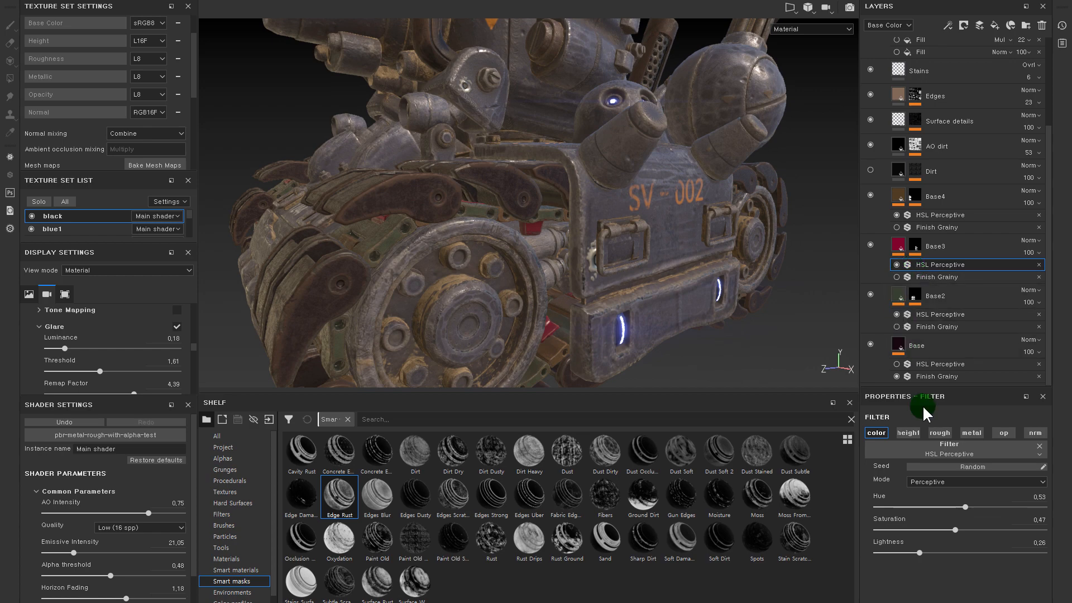
mouse_move(909, 550)
left_mouse_down()
mouse_move(893, 547)
mouse_move(904, 552)
left_mouse_up()
left_click_drag(472, 271, 651, 192, "alt")
- Reduce the saturation of the Base4 layer's HSL Perceptive filter to 0.06 and check the tracks on the tank
left_click(870, 195)
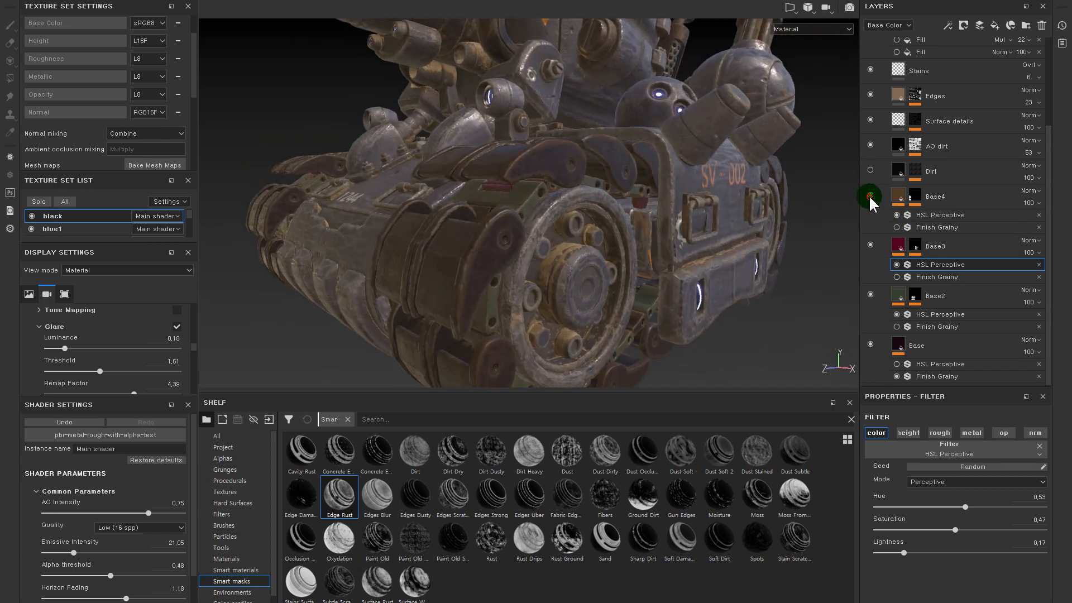
left_click(938, 215)
left_click(899, 530)
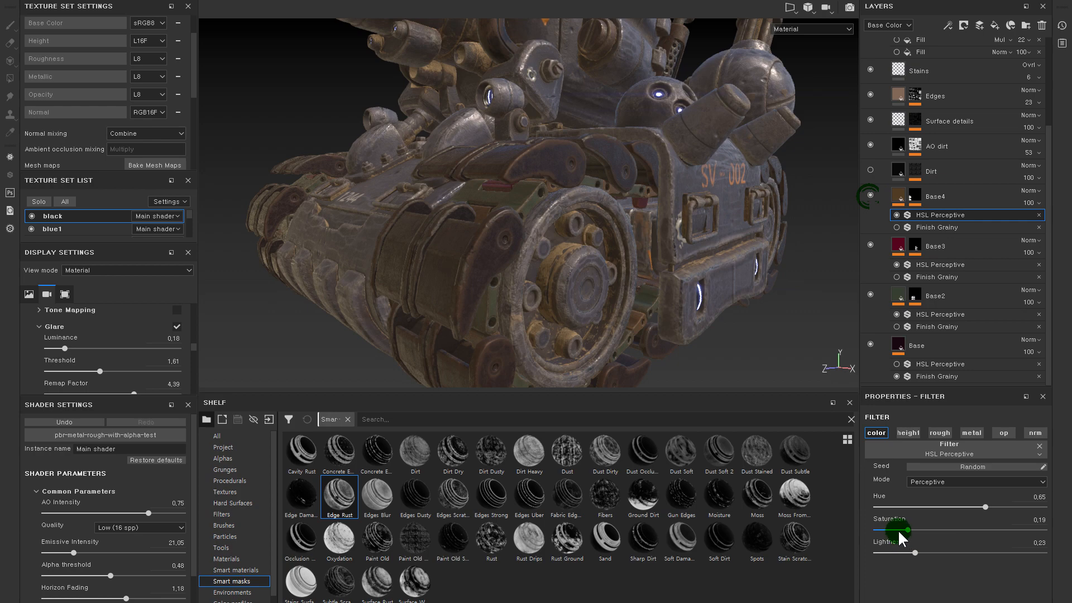
left_click_drag(898, 530, 886, 528)
left_click_drag(723, 223, 676, 232, "alt")
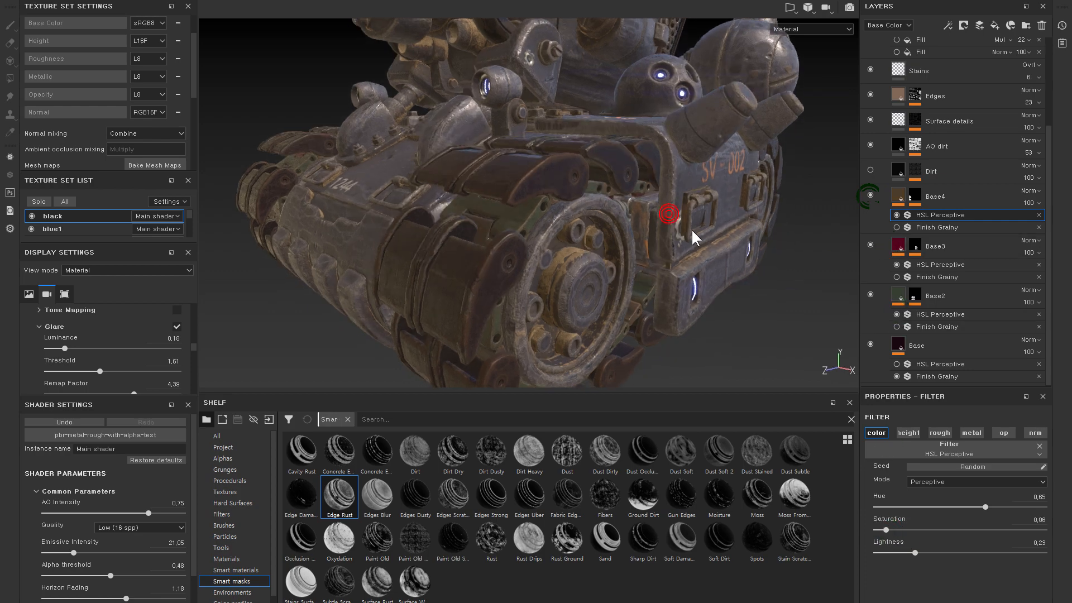
middle_click_drag(674, 226, 713, 235, "alt")
left_click_drag(713, 234, 603, 192, "alt")
right_click_drag(603, 191, 603, 216, "alt")
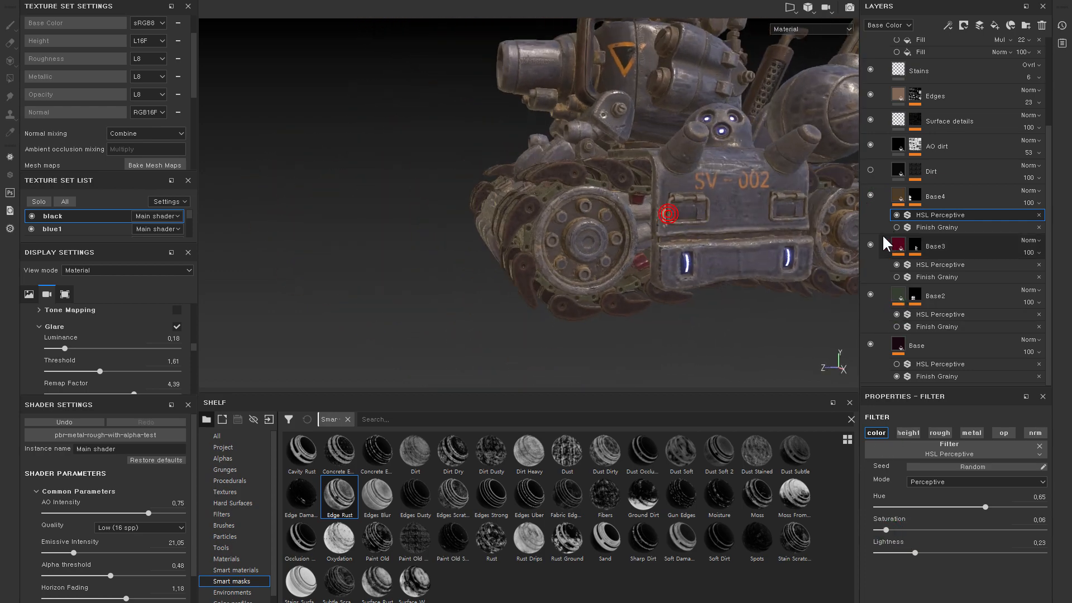
- Lower the saturation of the Base3 layer's HSL Perceptive filter to 0.31 and inspect the tank around the tracks
left_click(895, 244)
left_click(932, 266)
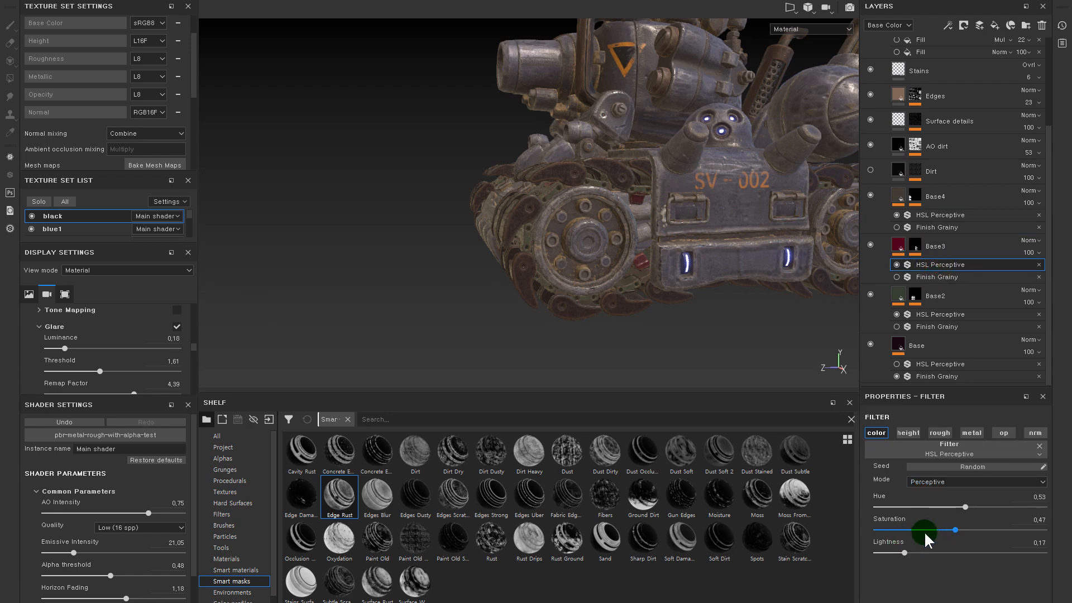
left_click_drag(603, 240, 675, 249, "alt")
right_click_drag(675, 250, 703, 263, "alt")
left_click_drag(704, 263, 571, 169, "alt")
right_click_drag(572, 168, 619, 203, "alt")
left_click_drag(583, 210, 729, 206, "alt")
right_click_drag(730, 206, 293, 132, "alt")
mouse_move(293, 132)
left_mouse_down("alt")
mouse_move(601, 149)
mouse_move(608, 134)
mouse_move(575, 149)
mouse_move(595, 178)
mouse_move(660, 177)
left_mouse_up("alt")
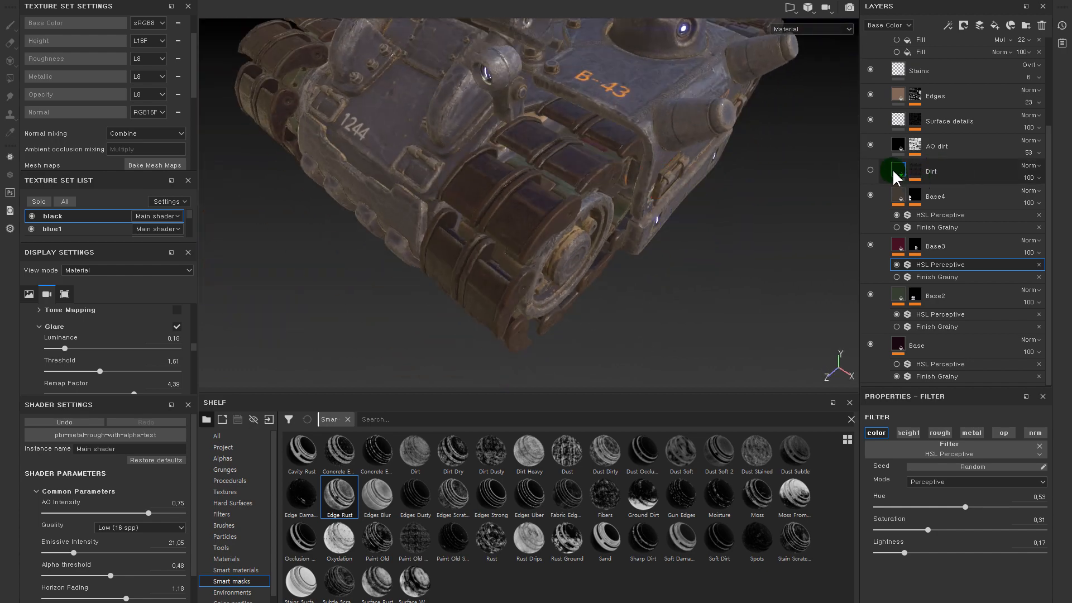
- Collapse the blacktank layer folder
scroll(888, 190, "up", 5)
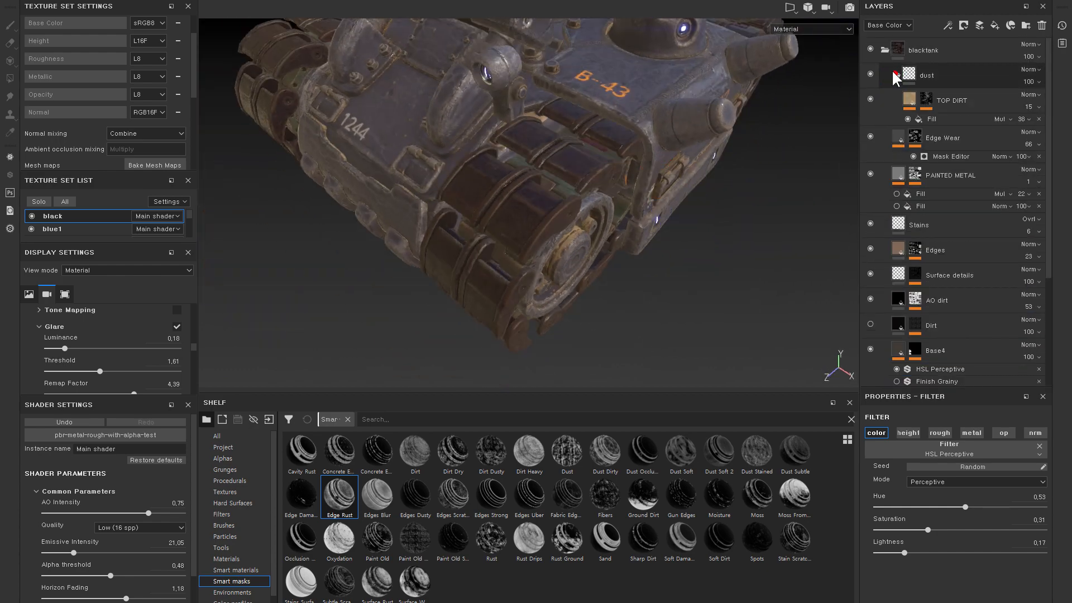
left_click(882, 50)
left_click_drag(722, 389, 707, 304, "alt")
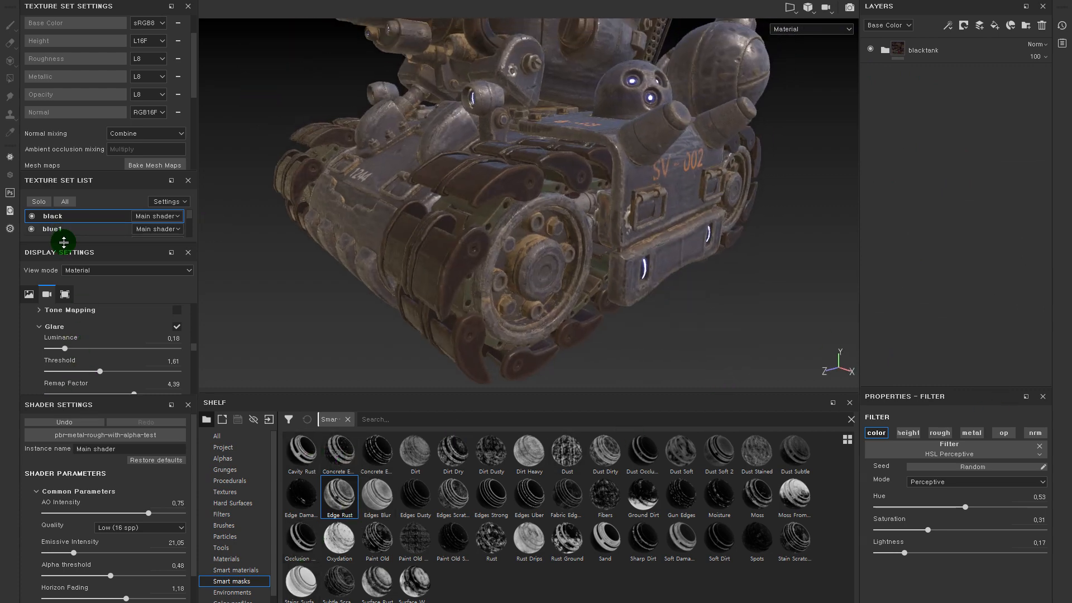
- Enlarge the texture set list and copy the UP folder from the blue2 texture set
left_click_drag(64, 242, 64, 235)
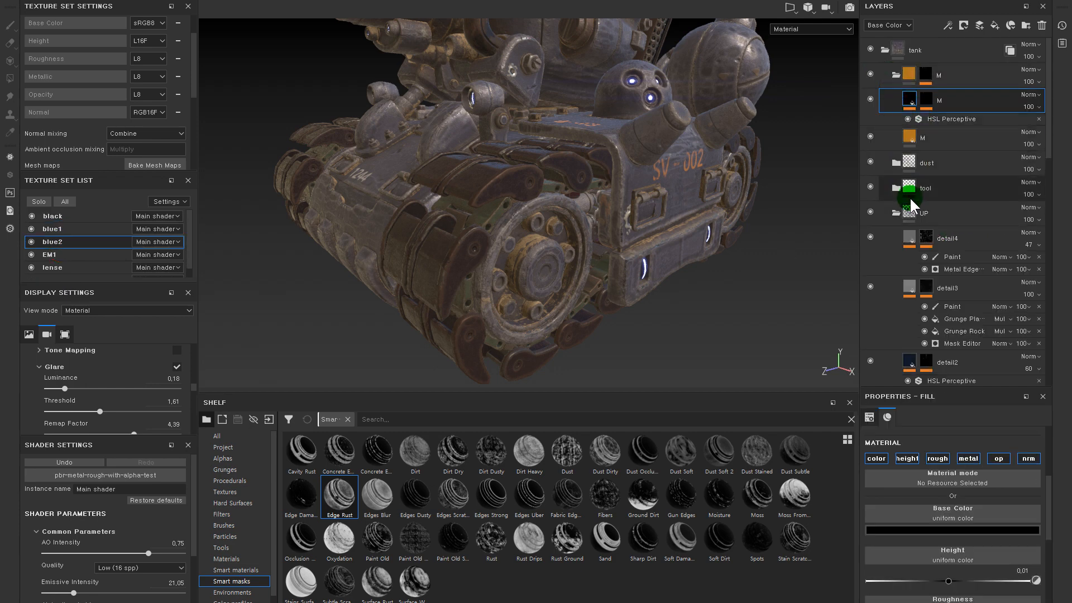
left_click(895, 211)
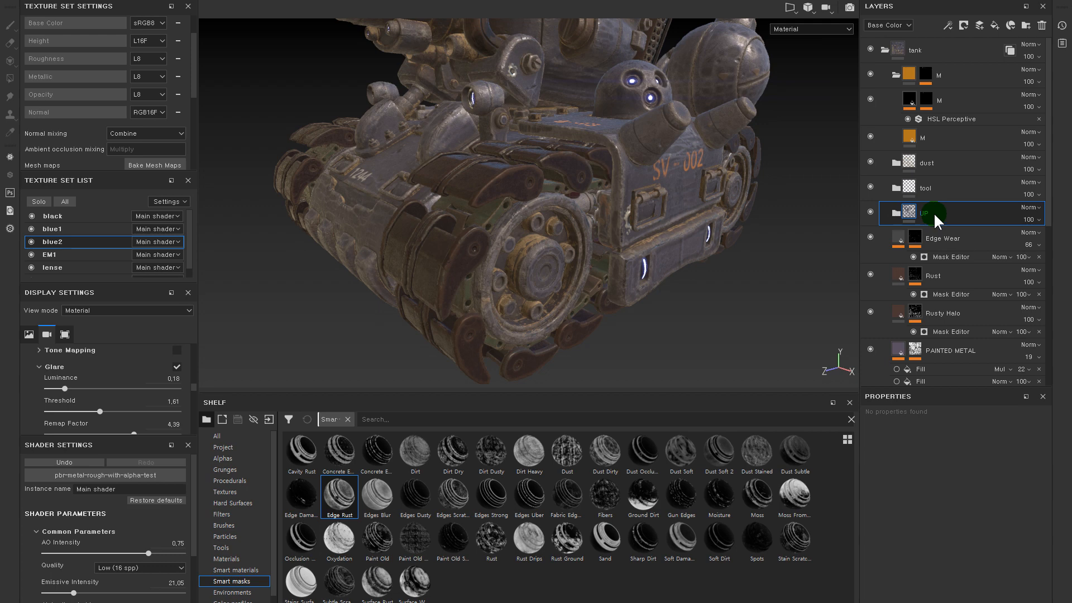
left_click(894, 211)
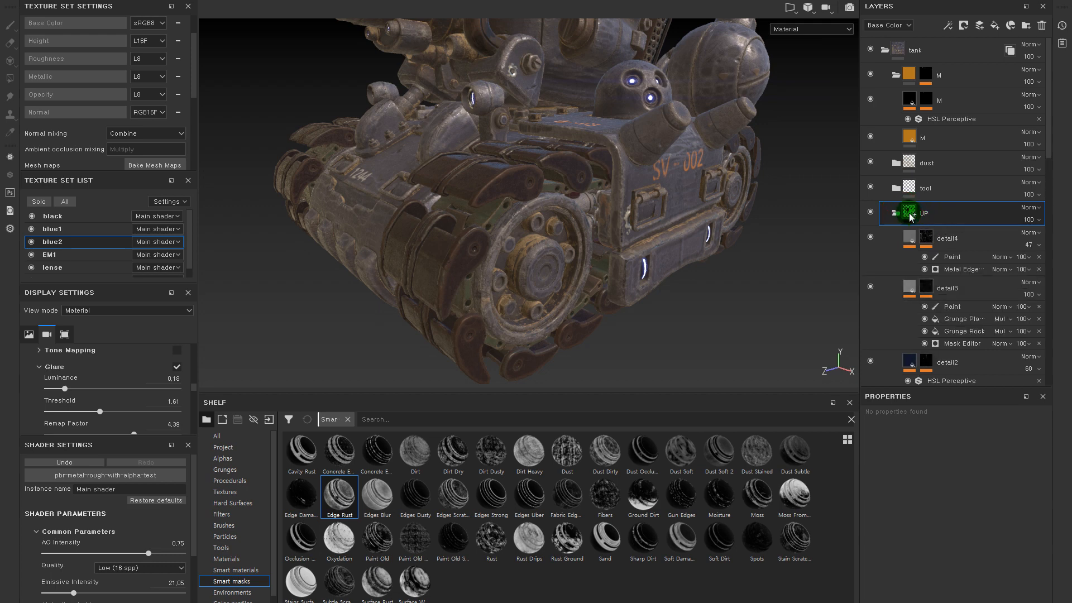
left_click(900, 213)
- In the black texture set, collapse the dust folder and paste the copied UP folder above the Edges layer
left_click(55, 215)
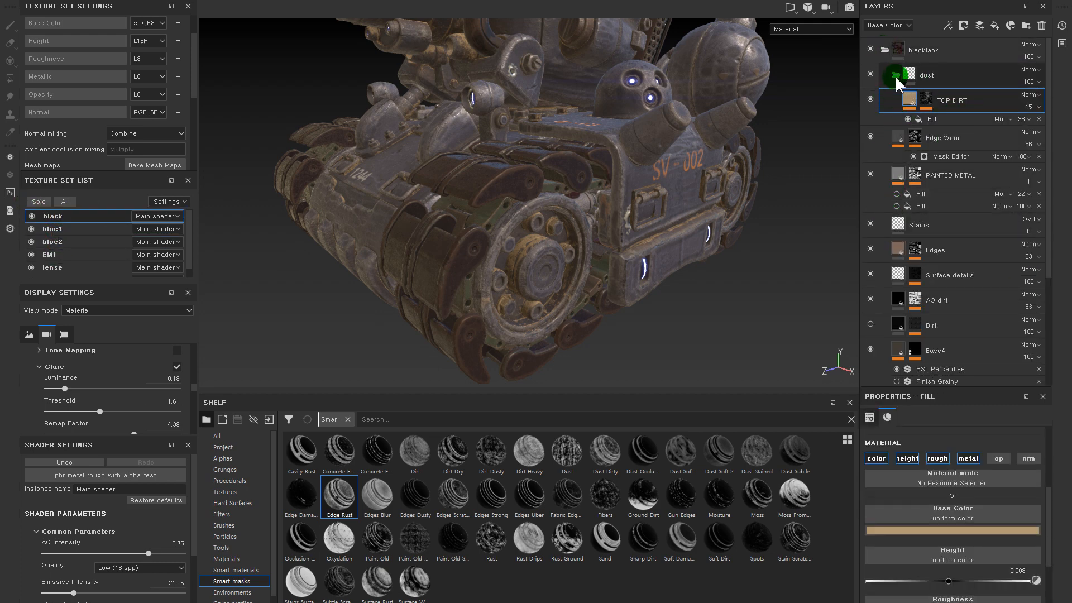
left_click(896, 77)
left_click(899, 99)
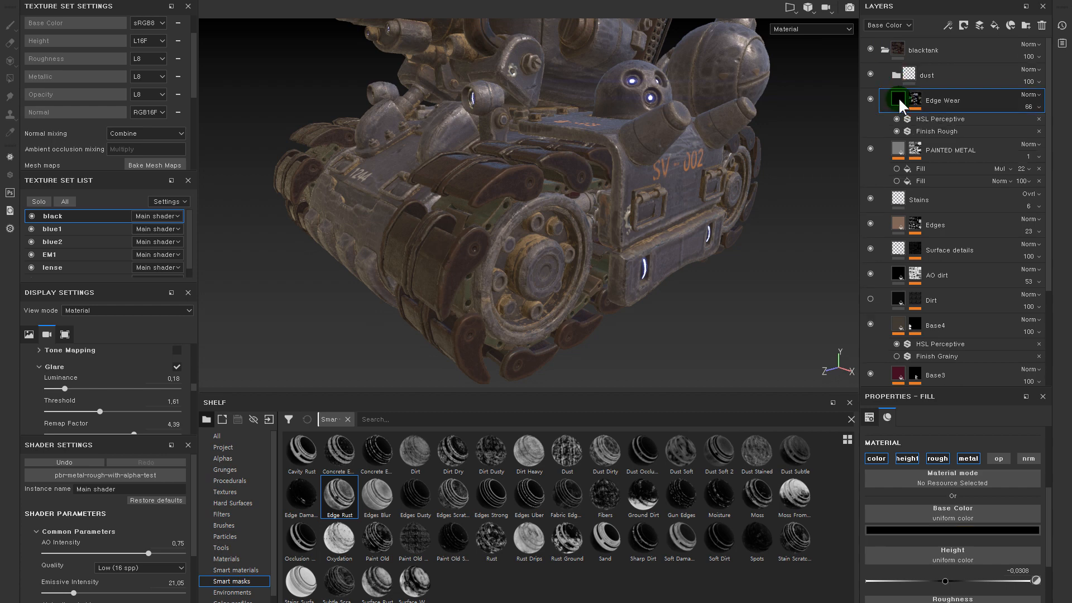
left_click(897, 152)
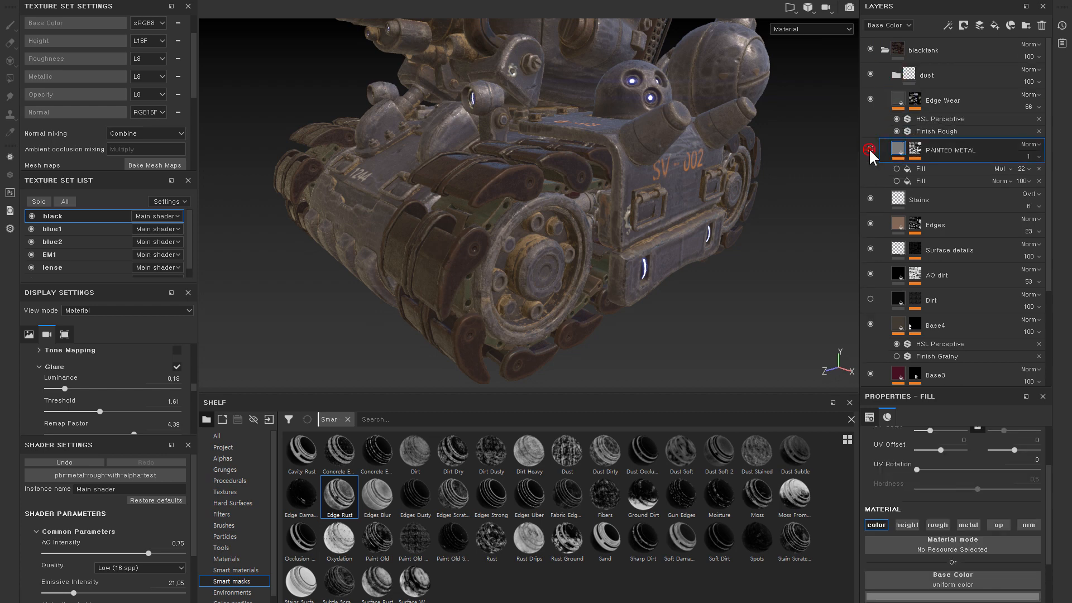
left_click(869, 149)
left_click(870, 224)
left_click(897, 225)
key("ctrl+v")
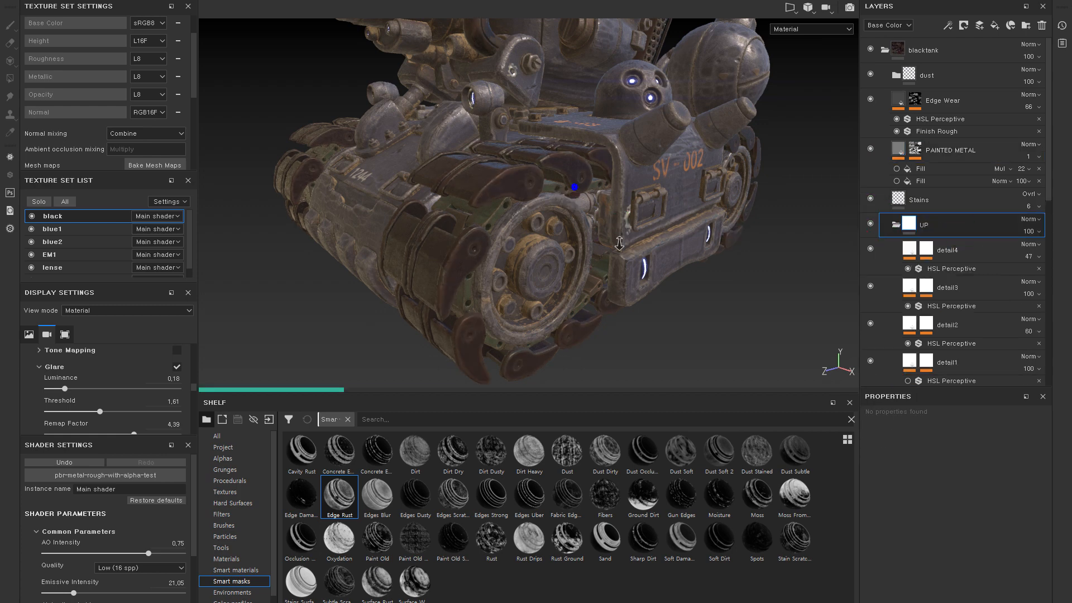
- Move the pasted UP folder up the layer stack to directly below the dust folder
right_click_drag(725, 199, 724, 188, "alt")
left_click(908, 225)
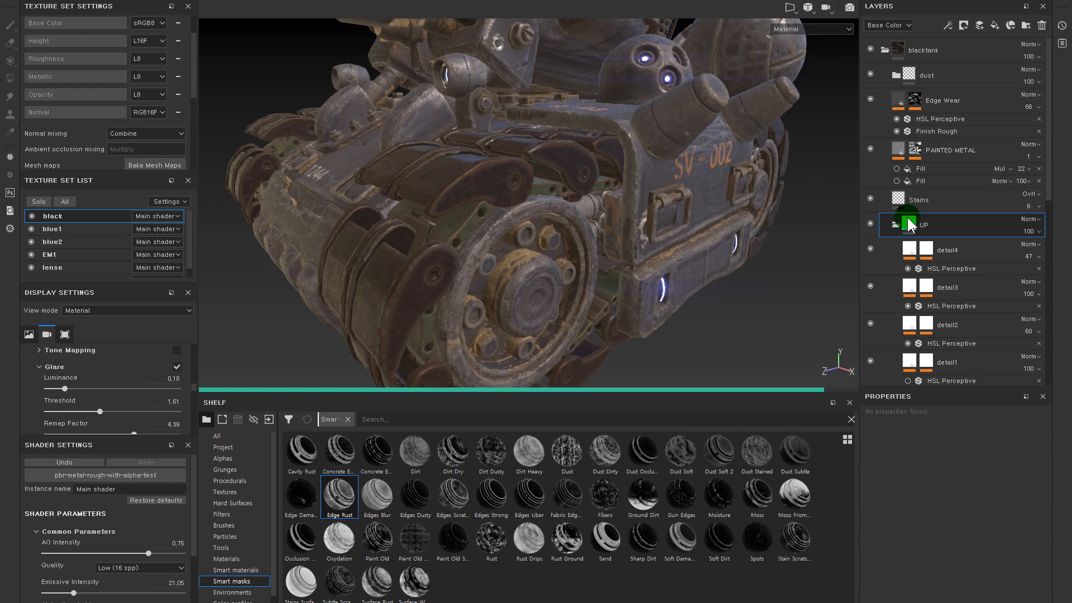
left_click_drag(908, 225, 911, 95)
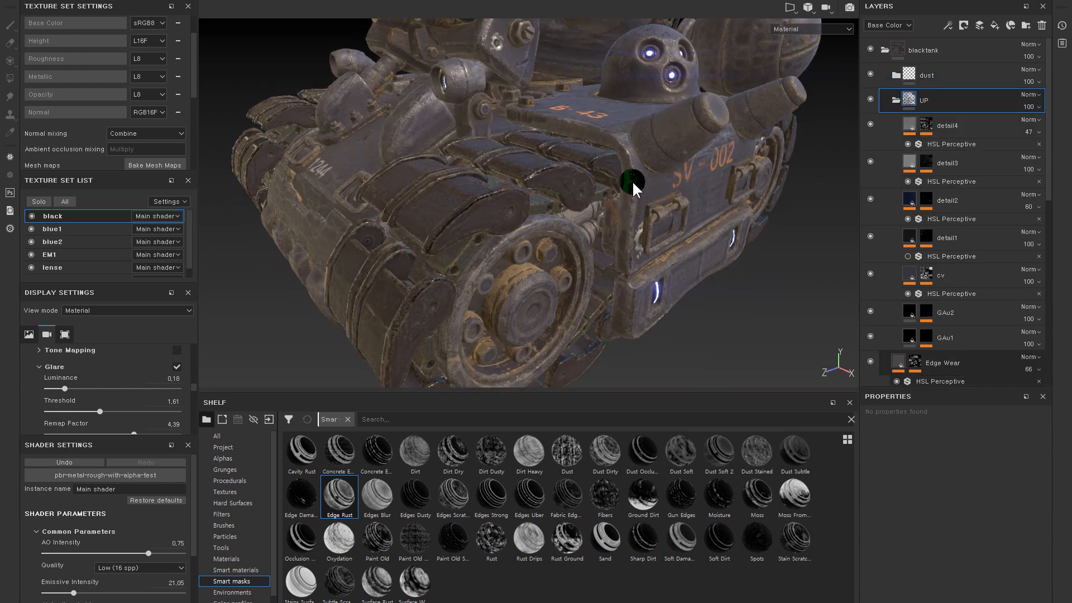
- Toggle the UP folder's visibility and examine its effect on the tracks and wheels from several angles
left_click_drag(633, 182, 637, 183, "alt")
left_click(868, 97)
left_click(867, 96)
left_click(867, 96)
left_click(868, 96)
left_click(867, 97)
right_click_drag(730, 213, 196, 143, "alt")
left_click_drag(514, 146, 491, 137, "alt")
middle_click_drag(522, 127, 537, 140, "alt")
right_click_drag(537, 140, 700, 267, "alt")
middle_click_drag(732, 210, 692, 185, "alt")
left_click_drag(692, 184, 718, 246, "alt")
right_click_drag(719, 247, 560, 137, "alt")
middle_click_drag(560, 136, 535, 108, "alt")
left_click_drag(535, 107, 558, 127, "alt")
right_click_drag(557, 116, 866, 146, "alt")
left_click_drag(663, 142, 681, 166, "alt")
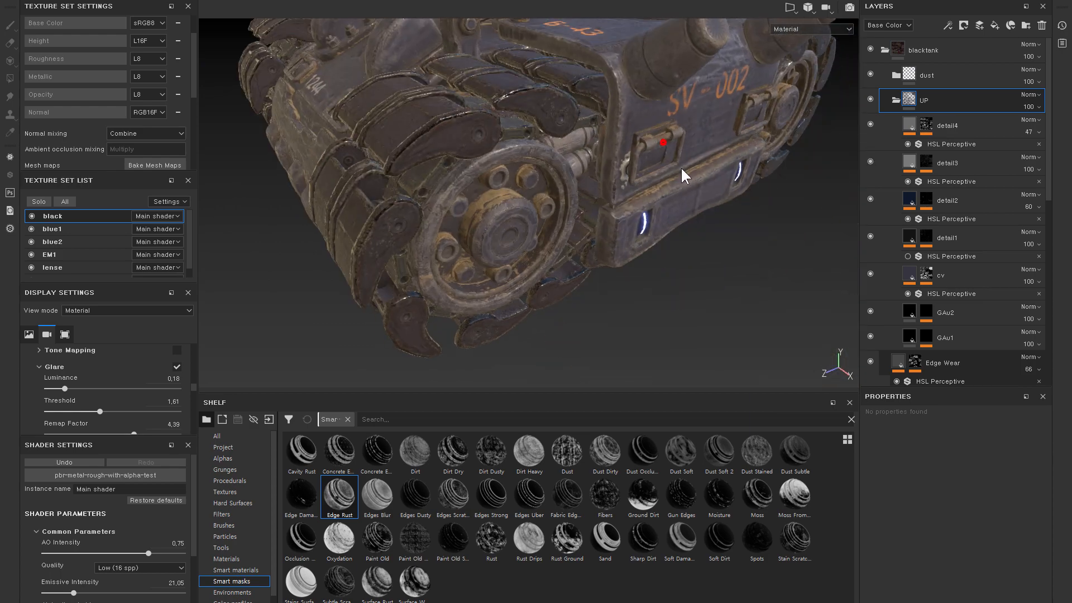
- Collapse the UP folder and move it back between the Stains and Edges layers
left_click(894, 98)
left_click_drag(916, 98, 929, 235)
left_click_drag(749, 216, 696, 219, "alt")
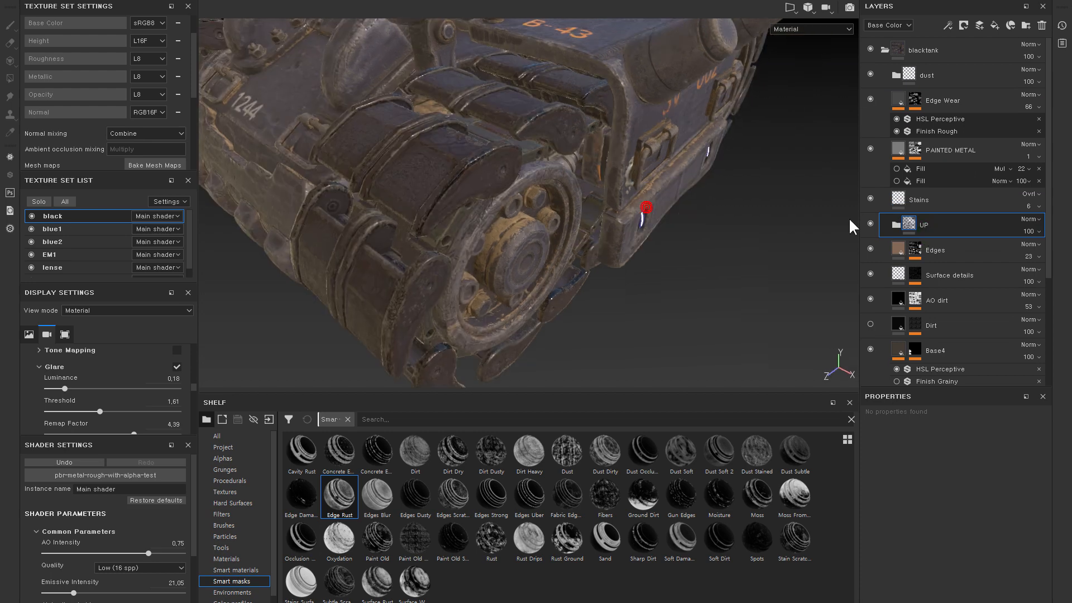
- Compare the tracks with the UP folder repeatedly hidden and shown at its position below Stains
left_click(870, 223)
left_click(870, 223)
left_click(870, 223)
left_click(870, 224)
left_click(870, 223)
- Expand the UP folder, hide the Stains layer, and hide the detail4 layer inside the visible UP folder
left_click(895, 224)
left_click(869, 200)
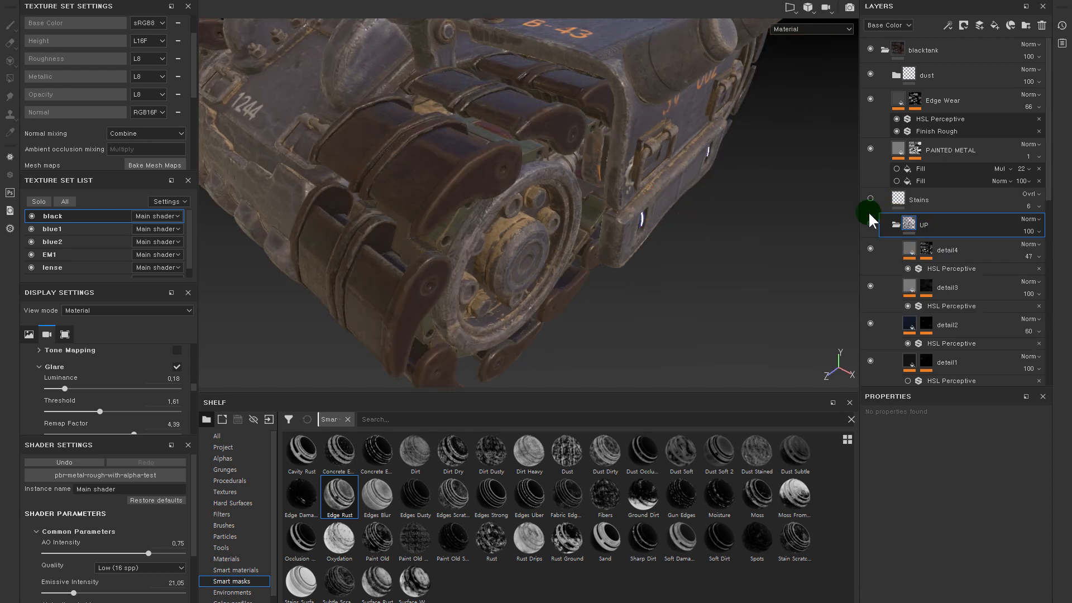
left_click(870, 224)
scroll(888, 212, "down", 3)
left_click(870, 149)
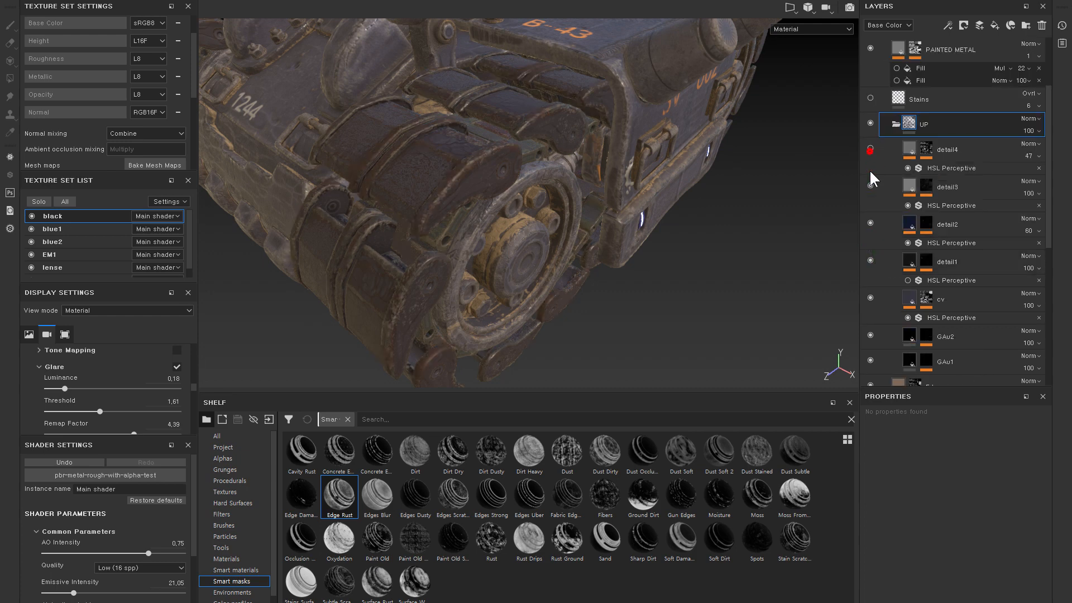
- Hide the remaining layers inside the UP folder: detail2, detail1, cv, GAu2 and GAu1
left_click(872, 243)
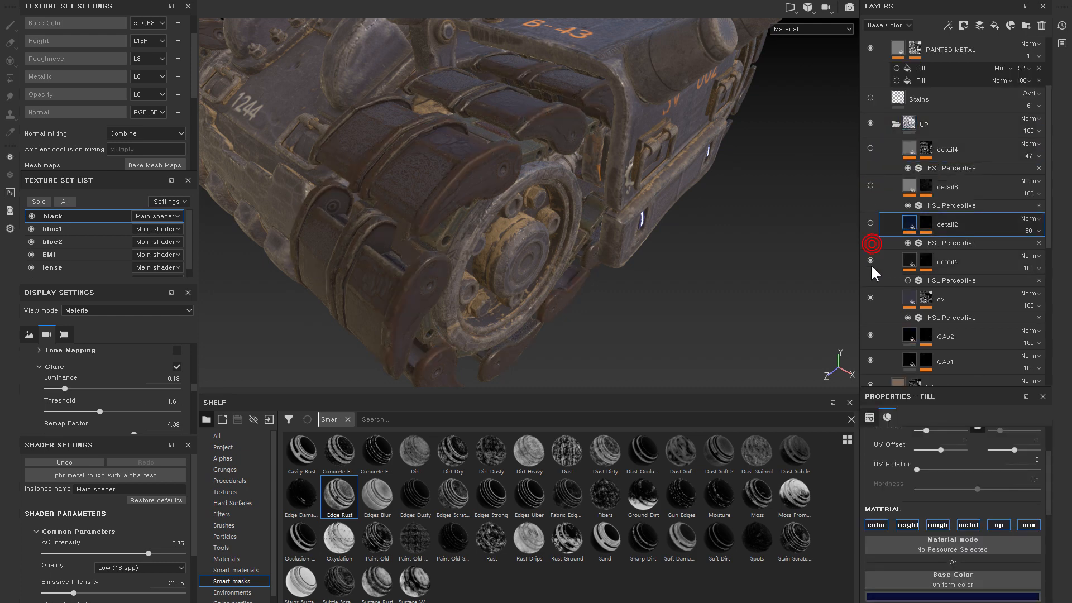
left_click(869, 299)
left_click(870, 335)
left_click(870, 361)
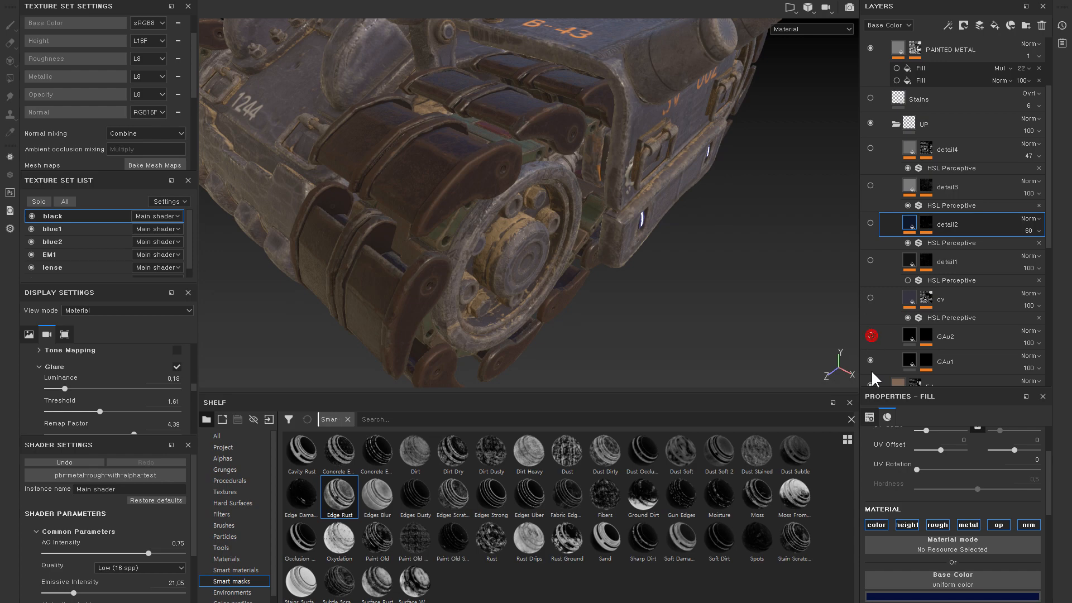
- Examine the front tracks from several angles and under different lighting without the UP folder's layers
left_click_drag(732, 318, 620, 179, "alt")
right_click_drag(662, 186, 629, 178, "shift")
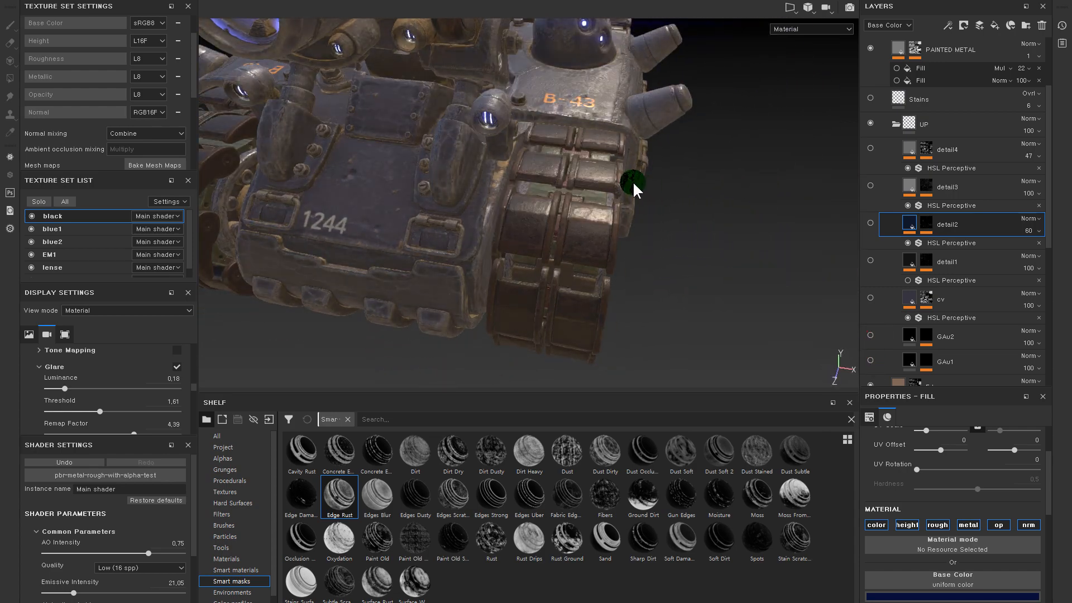
right_click_drag(603, 127, 673, 234, "alt")
middle_click_drag(673, 233, 667, 148, "alt")
left_click_drag(652, 175, 646, 158, "alt")
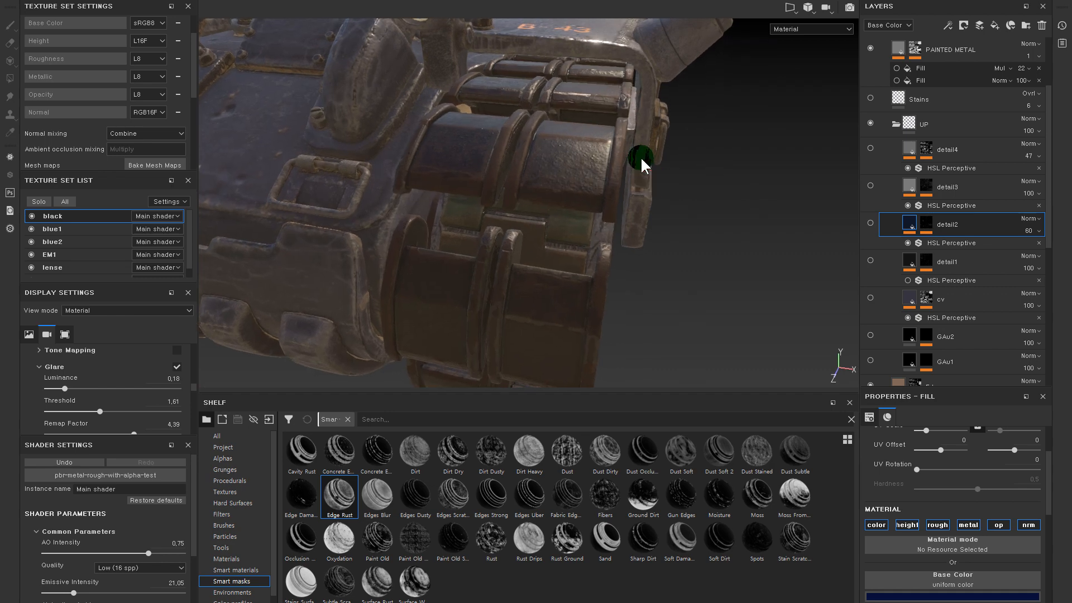
right_click_drag(630, 174, 698, 192, "shift")
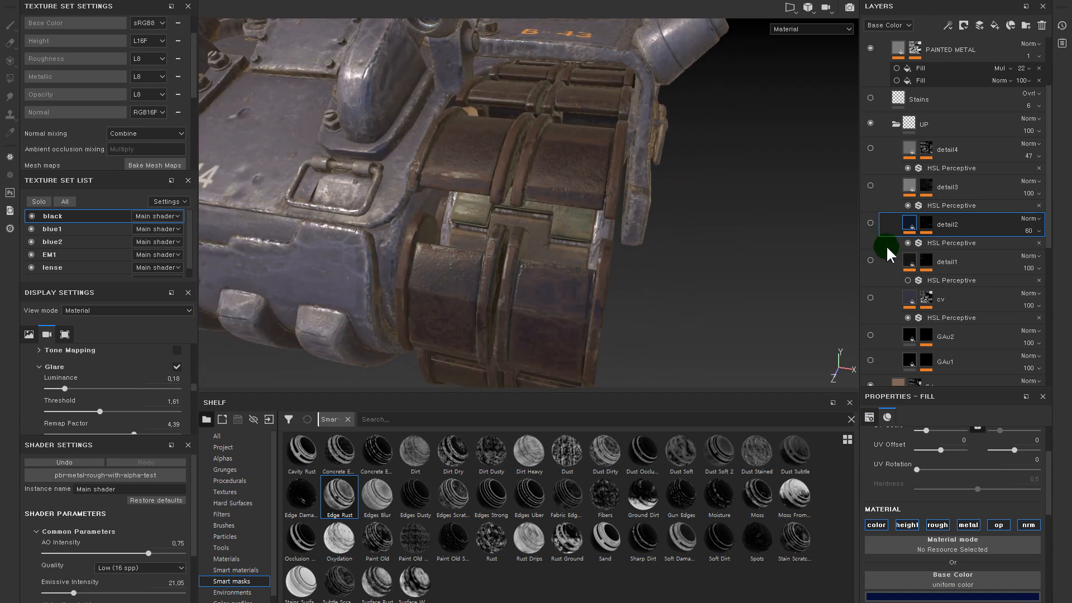
right_click_drag(778, 254, 749, 249, "alt")
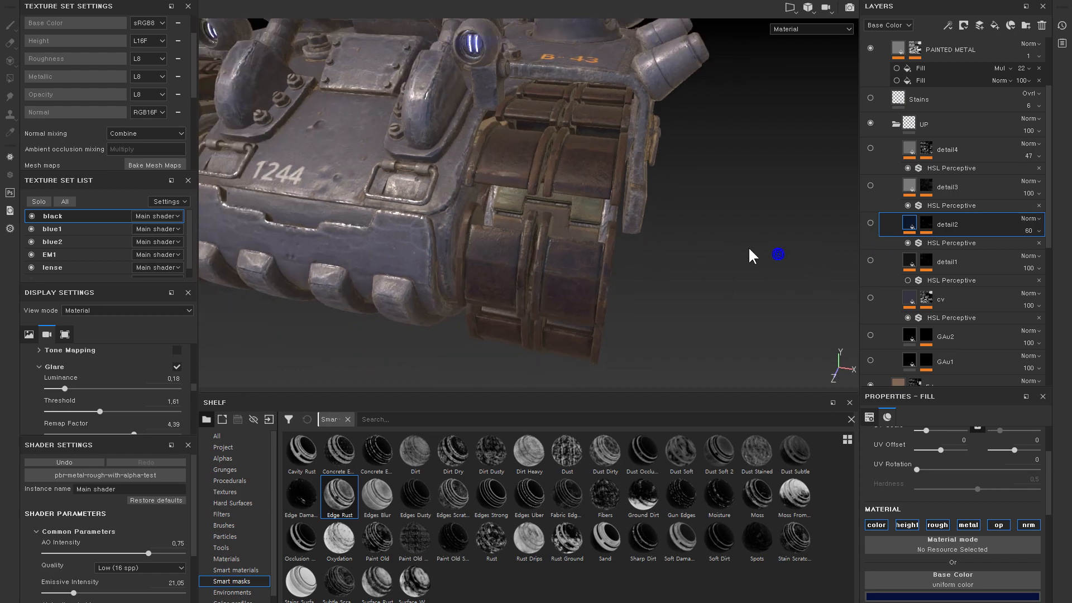
left_click_drag(744, 242, 675, 189, "alt")
right_click_drag(678, 187, 737, 258, "alt")
left_click_drag(705, 227, 705, 274, "alt")
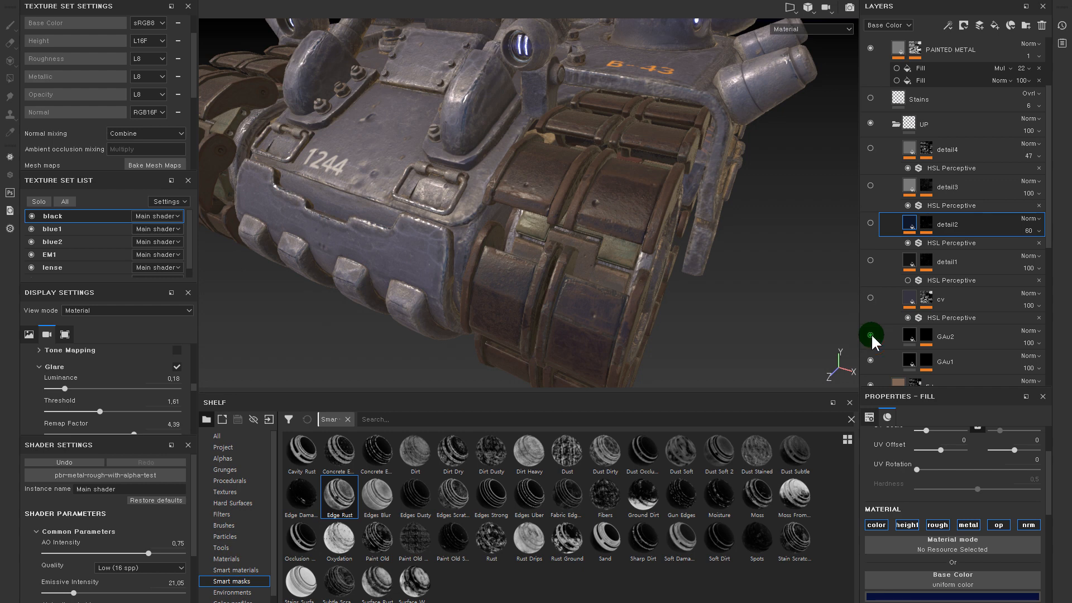
- Show the GAu1 and GAu2 layers and set the GAu2 fill's height to about -0.23
left_click(871, 336)
left_click(925, 334)
scroll(966, 366, "down", 3)
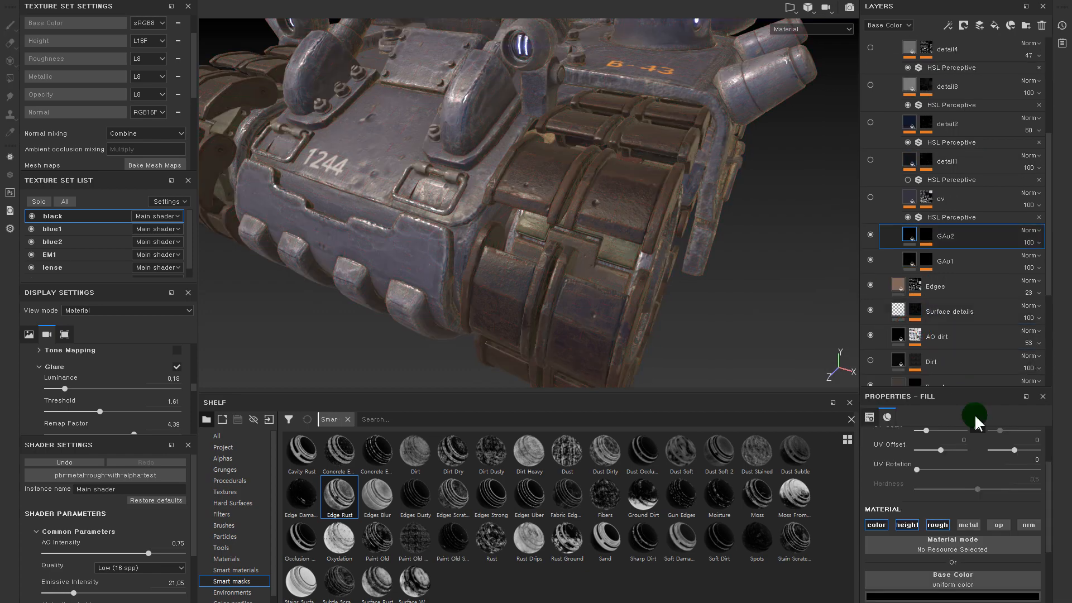
scroll(986, 541, "down", 3)
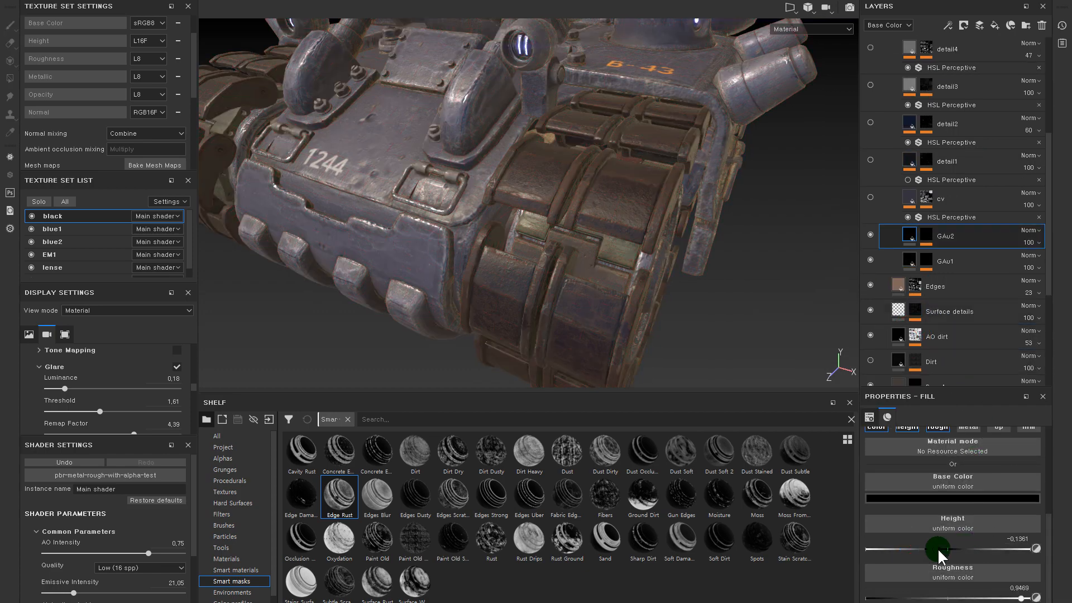
right_click_drag(728, 289, 691, 254, "alt")
right_click_drag(644, 206, 709, 279, "alt")
- Compare the tracks with the cv layer repeatedly hidden and shown, leaving the layer visible
left_click(871, 197)
left_click(873, 198)
right_click_drag(705, 199, 746, 260, "alt")
left_click(873, 198)
left_click(872, 198)
left_click(872, 196)
left_click(873, 197)
left_click(872, 196)
left_click(873, 196)
left_click(872, 196)
left_click(872, 197)
left_click(872, 197)
left_click(872, 197)
left_click(873, 196)
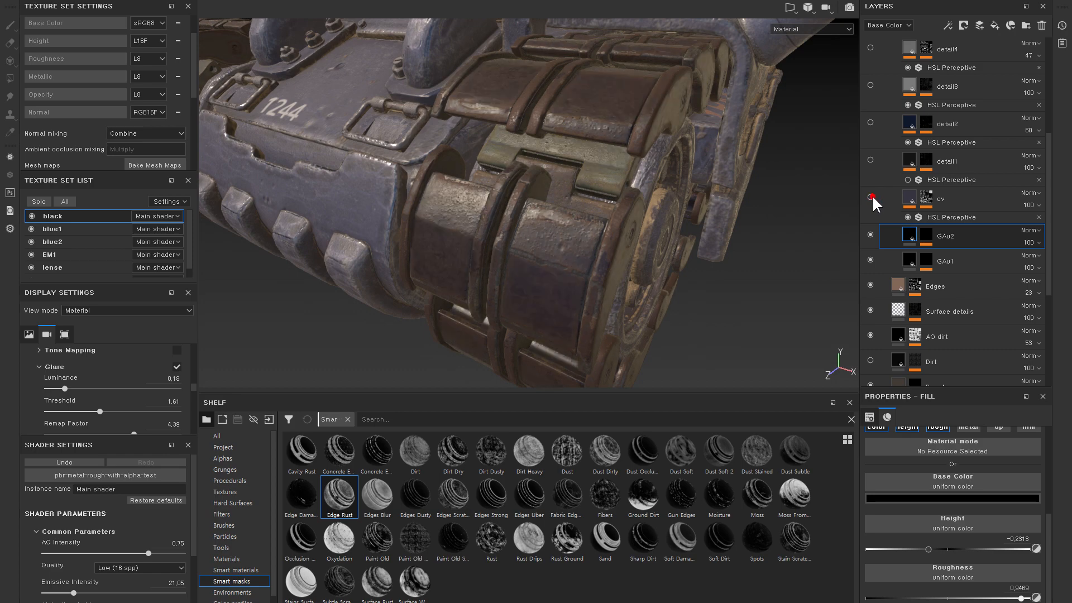
left_click(872, 197)
left_click_drag(766, 199, 888, 210, "alt")
left_click(869, 197)
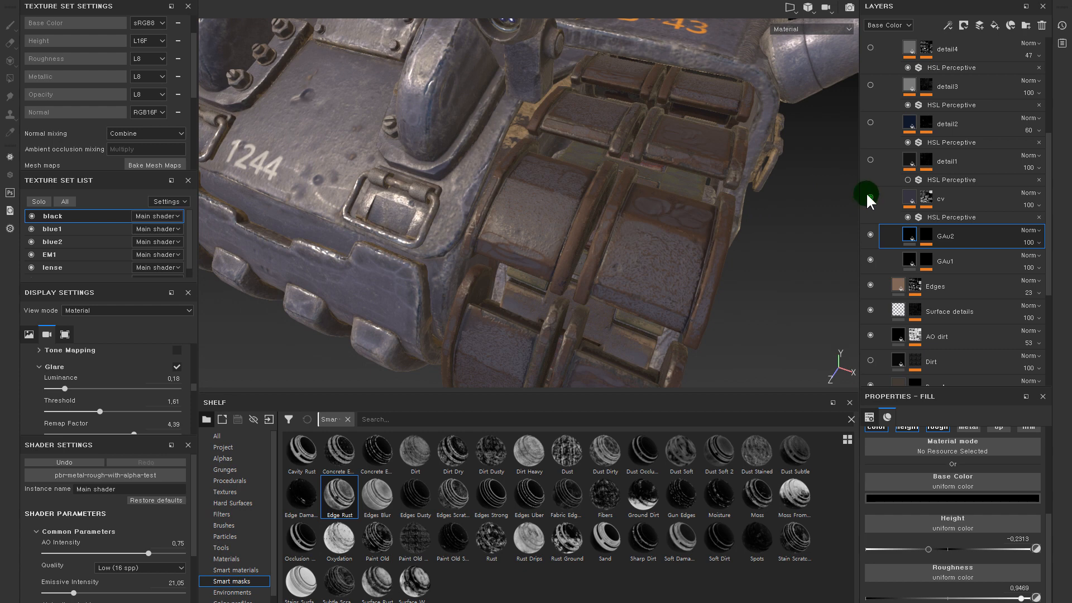
- Set the Lightness of the cv layer's HSL Perceptive filter to 0 and toggle the layer to check its effect
left_click(970, 202)
left_click(948, 217)
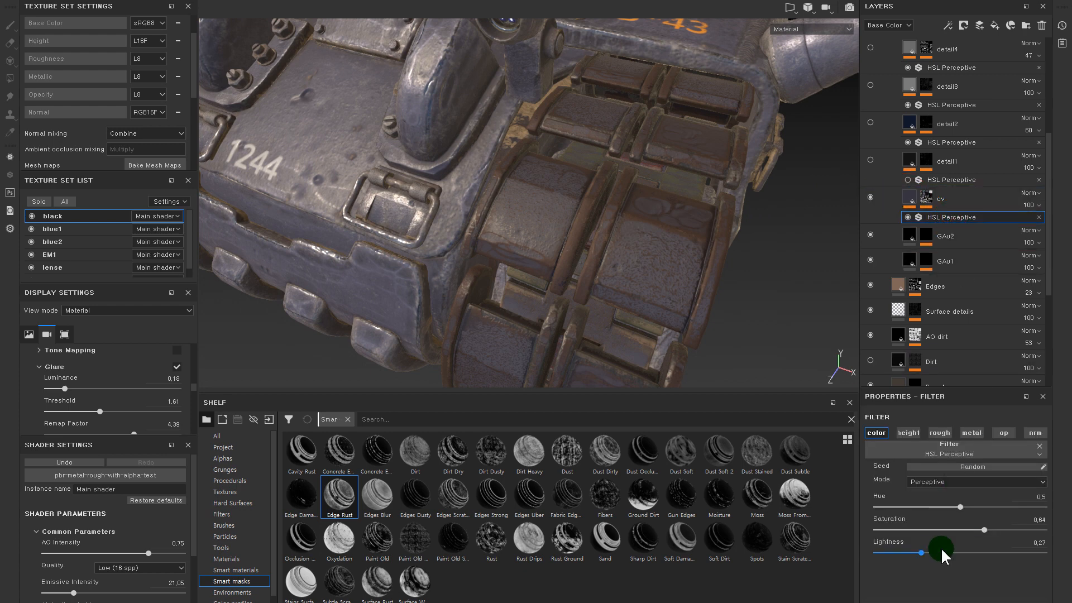
left_click_drag(909, 557, 876, 554)
left_click(871, 235)
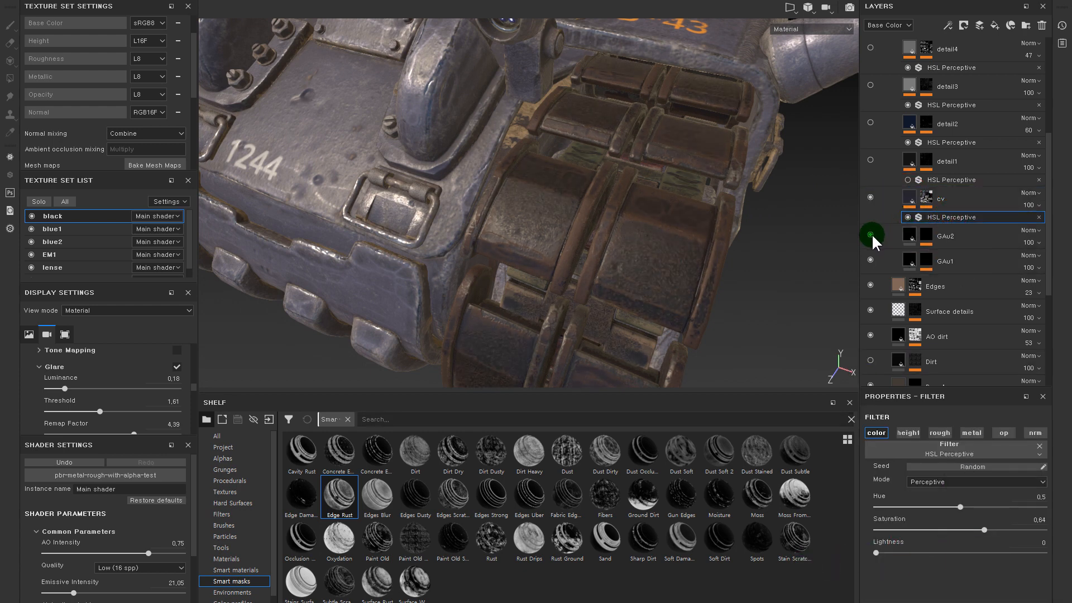
left_click(870, 197)
left_click(870, 198)
- Reduce the cv layer's opacity to 42 and compare the tracks with the layer hidden and shown
left_click_drag(797, 218, 726, 178, "alt")
middle_click_drag(758, 175, 804, 181, "alt")
right_click_drag(772, 180, 715, 183, "alt")
right_click_drag(694, 140, 723, 202, "alt")
left_click_drag(719, 187, 733, 209, "alt")
left_click(1025, 205)
left_click_drag(1046, 224, 1041, 226)
left_click(870, 198)
left_click(870, 197)
left_click(870, 196)
left_click(870, 197)
right_click_drag(737, 172, 796, 316, "alt")
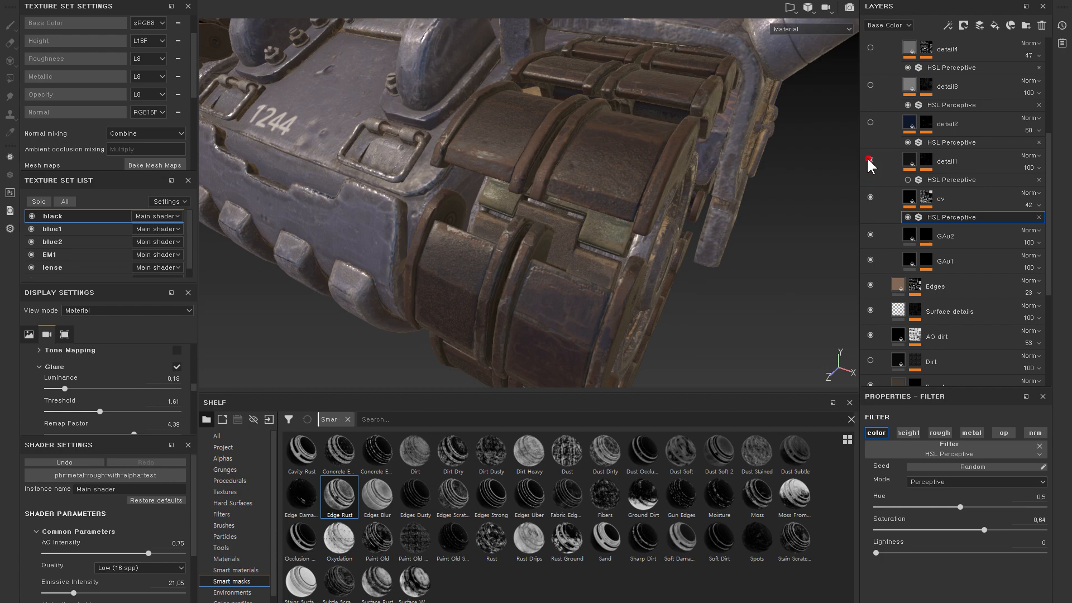
- Show the detail1 layer and review its fill, mask effects and lower Mask Editor settings
left_click(869, 159)
left_click_drag(735, 166, 820, 188, "alt")
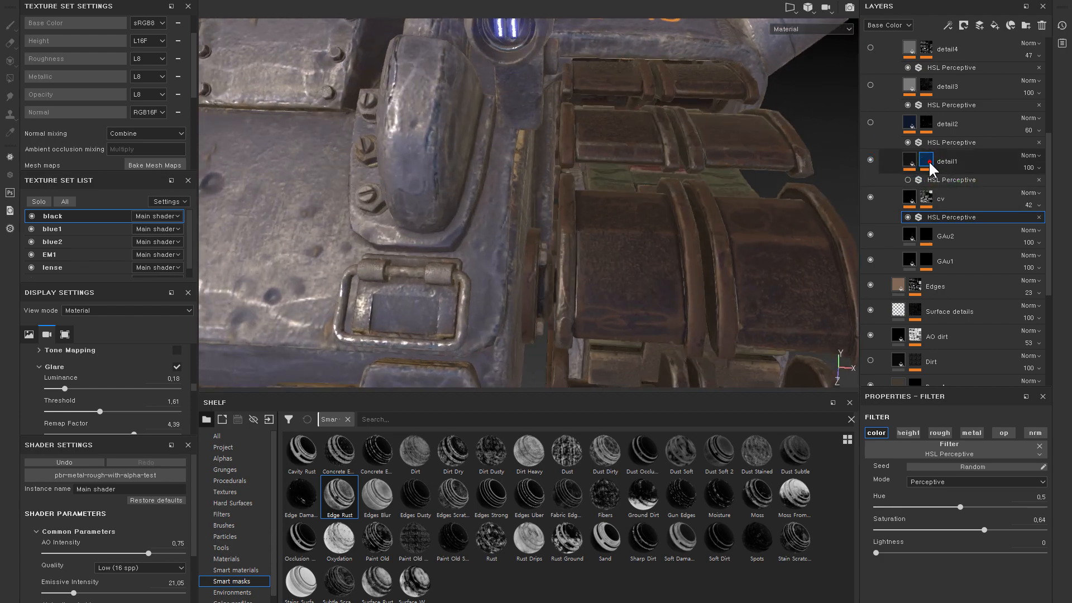
left_click(926, 160, "alt")
left_click(907, 161)
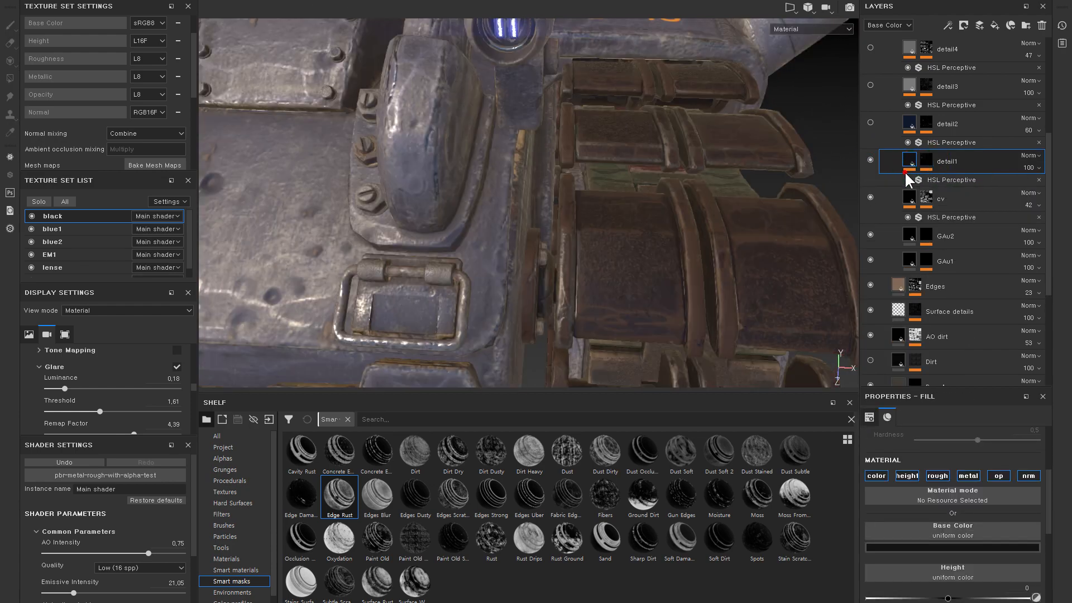
left_click(906, 176)
left_click(939, 179)
left_click(927, 160)
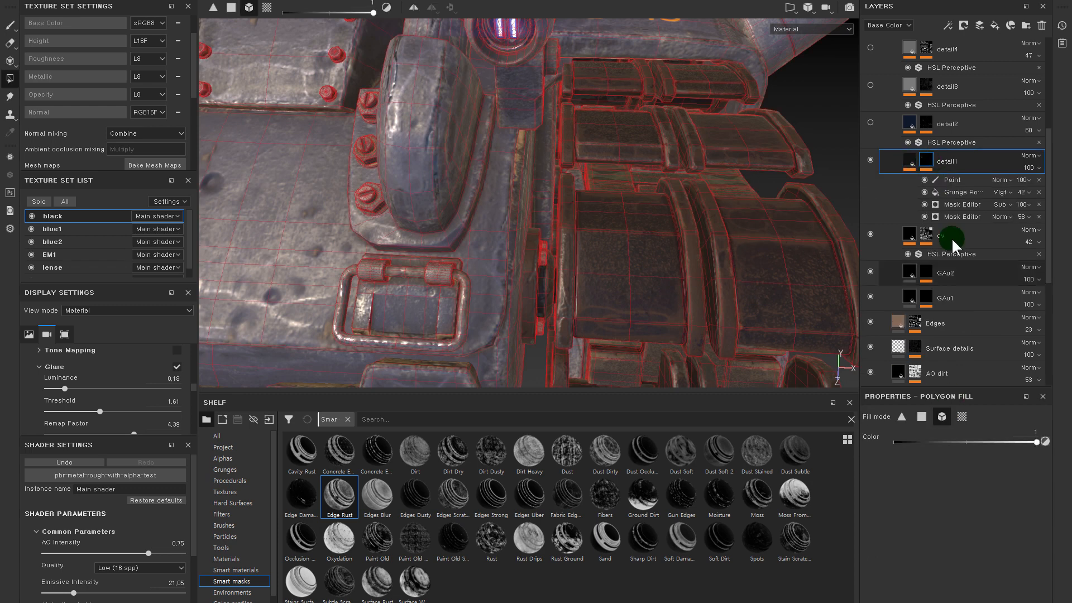
left_click(964, 216)
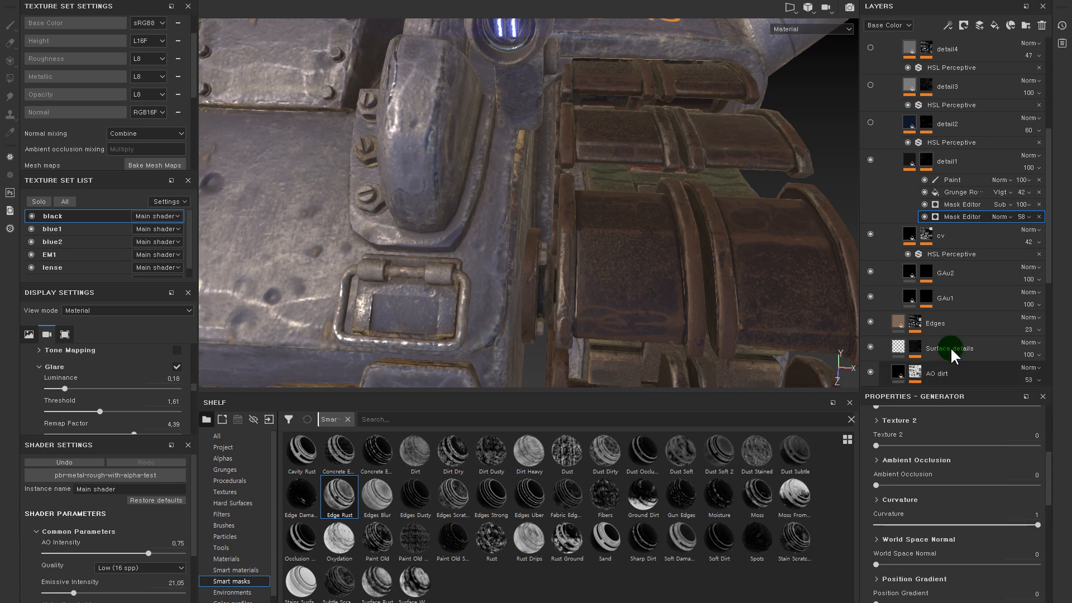
left_click(910, 160)
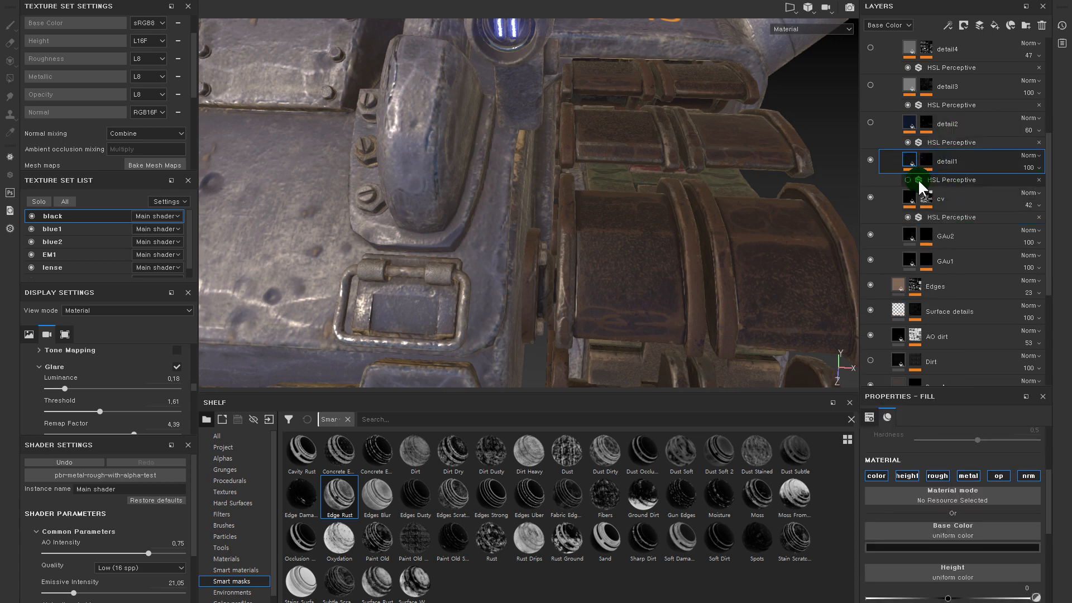
- Enable the HSL Perceptive filter on the detail1 layer and set its Lightness to 0.58
left_click(919, 180)
left_click_drag(946, 553, 974, 552)
right_click_drag(699, 247, 736, 224, "alt")
left_click_drag(736, 223, 785, 256, "alt")
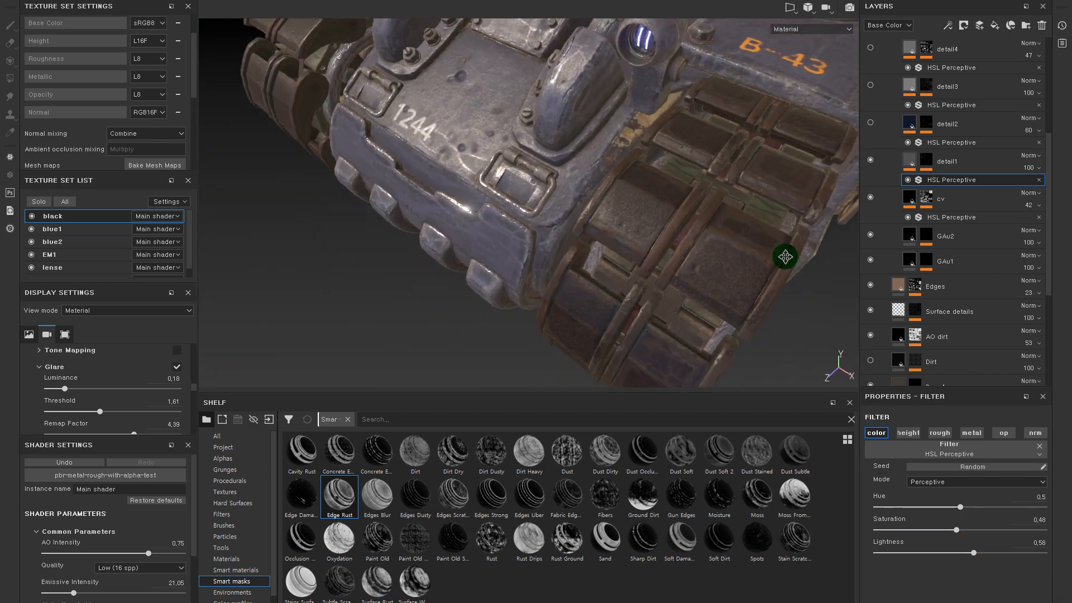
right_click_drag(678, 199, 692, 287, "alt")
left_click_drag(695, 294, 774, 263, "alt")
- Set the Global Blur of the lower Mask Editor in detail1's mask to 1.39 and check the tracks
left_click(927, 161)
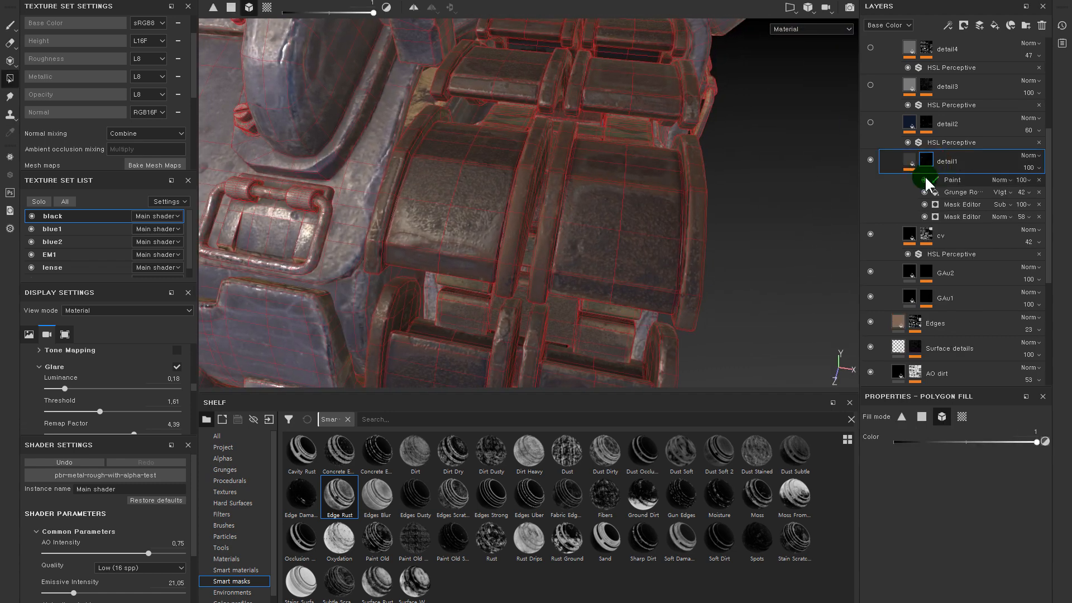
left_click(955, 204)
left_click(958, 216)
left_click_drag(882, 486, 889, 488)
right_click_drag(737, 279, 692, 263, "alt")
left_click_drag(692, 263, 644, 185, "alt")
middle_click_drag(643, 184, 628, 164, "alt")
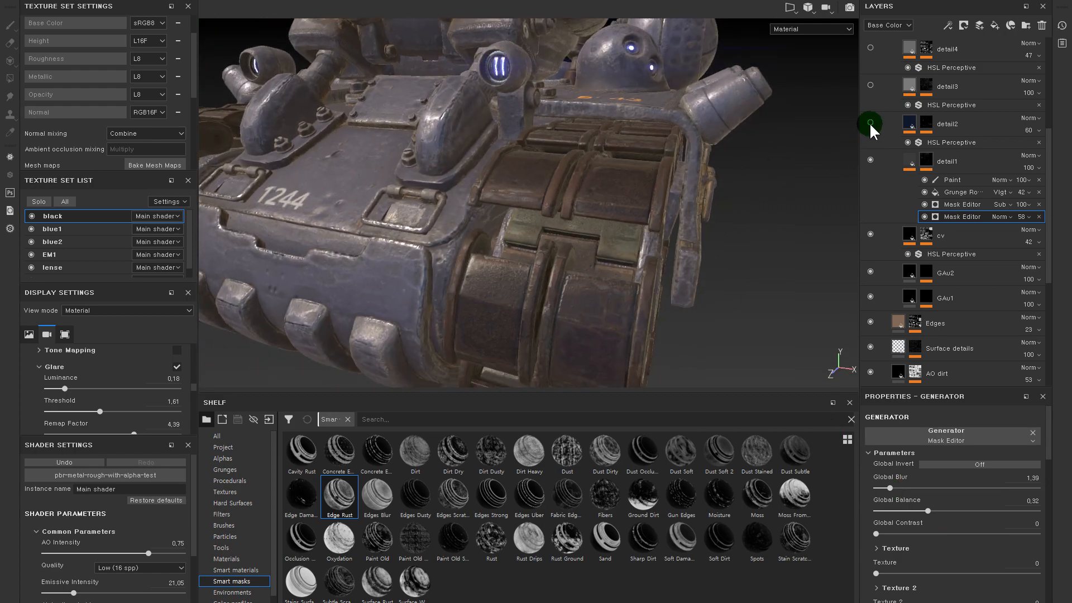
- Show the detail2 layer and set its HSL Perceptive filter to Hue 0.22, Saturation 0.59 and Lightness 0.52
left_click_drag(670, 162, 701, 136, "alt")
right_click_drag(701, 136, 730, 218, "alt")
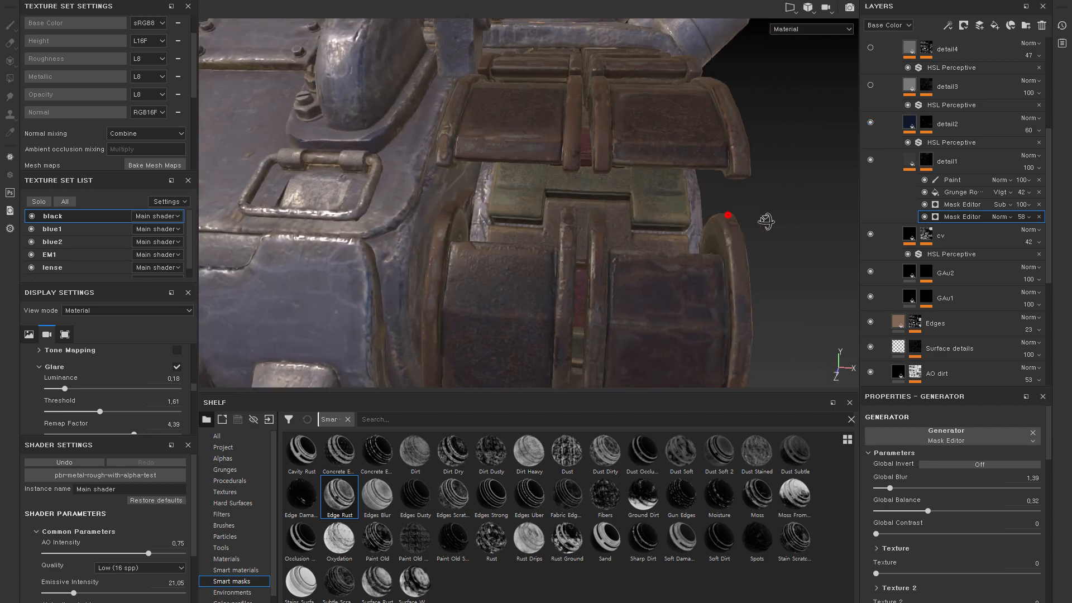
left_click_drag(730, 218, 797, 179, "alt")
left_click(933, 140)
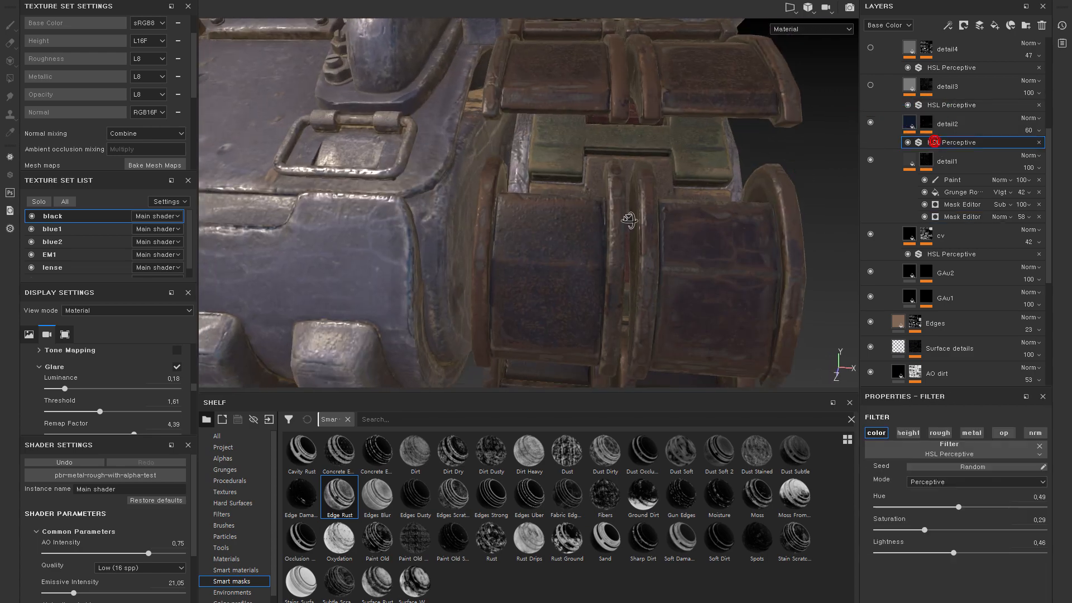
left_click_drag(644, 212, 646, 224, "alt")
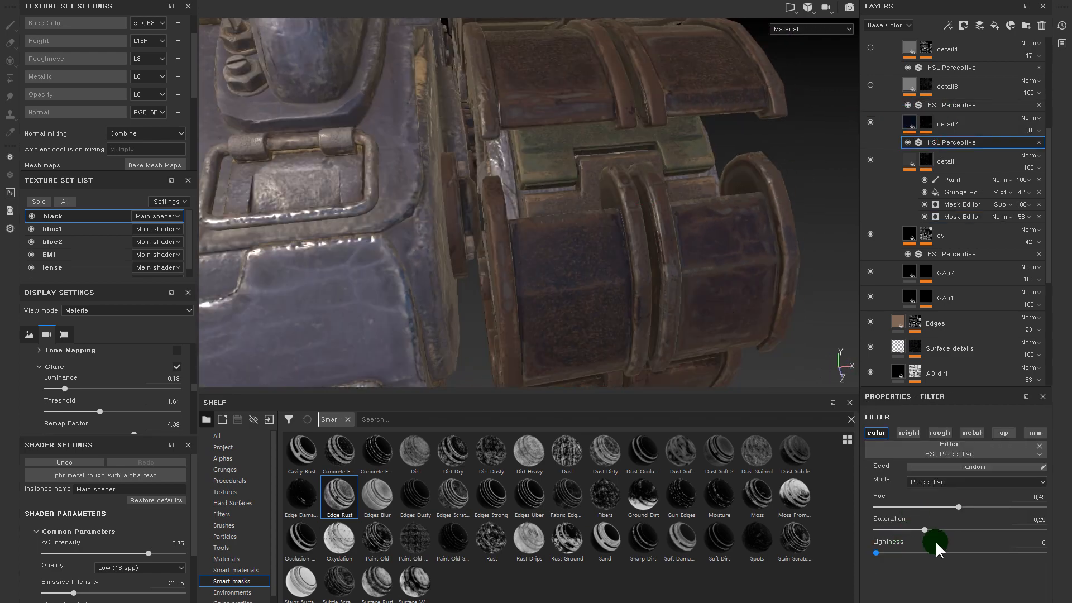
left_click_drag(995, 529, 960, 531)
left_click_drag(877, 553, 962, 550)
left_click_drag(959, 507, 913, 511)
- Inspect the recoloured detail2 layer on the tracks from several angles and toggle its visibility
right_click_drag(705, 315, 241, 215, "alt")
left_click_drag(658, 242, 611, 206, "alt")
middle_click_drag(610, 206, 672, 210, "alt")
right_click_drag(673, 211, 503, 184, "alt")
left_click_drag(660, 167, 599, 142, "alt")
right_click_drag(598, 142, 921, 451, "alt")
left_click(870, 123)
- Show the detail3 layer, lower its opacity to 33, and show the detail4 layer
left_click(869, 85)
middle_click_drag(793, 218, 677, 138, "alt")
mouse_move(715, 144)
left_mouse_down("alt")
mouse_move(721, 162)
mouse_move(728, 146)
left_mouse_up("alt")
right_click_drag(728, 146, 613, 127, "alt")
left_click_drag(669, 130, 673, 162, "alt")
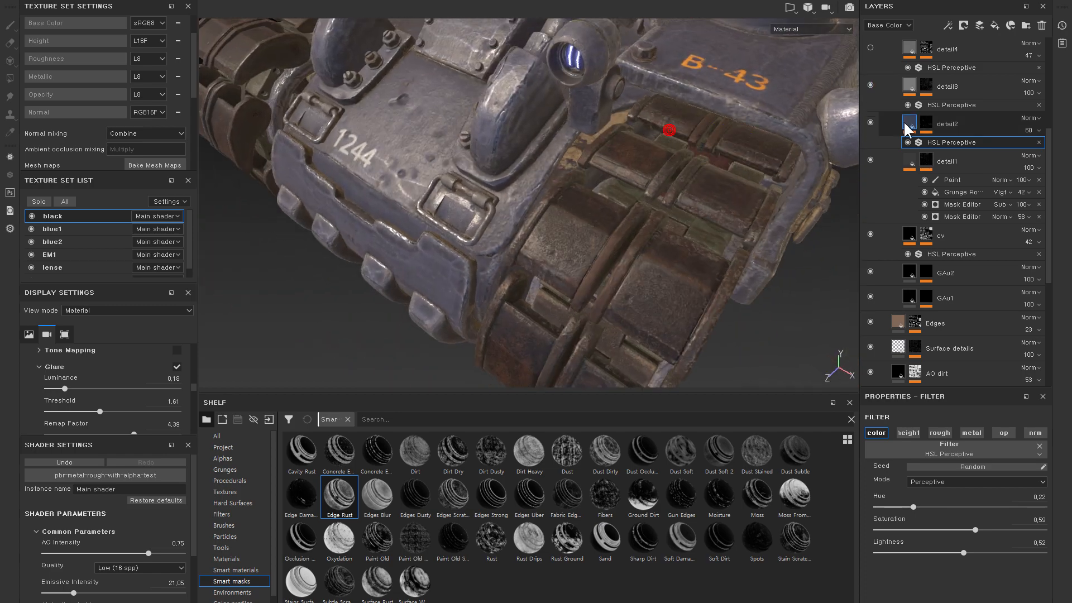
left_click(872, 87)
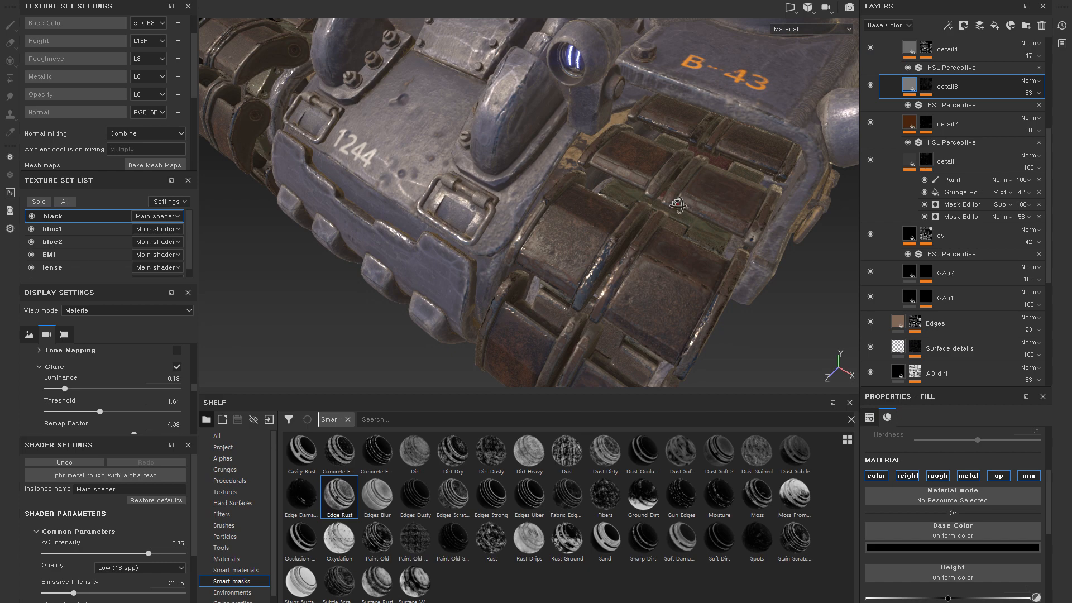
- Set the detail4 fill's metallic value to 1 and its roughness to about 0.45
left_click_drag(678, 205, 688, 162, "alt")
right_click_drag(688, 168, 768, 204, "alt")
left_click_drag(718, 220, 653, 190, "alt")
middle_click_drag(625, 172, 586, 246, "alt")
left_click_drag(586, 255, 625, 213, "alt")
left_click(901, 49)
scroll(1000, 570, "down", 5)
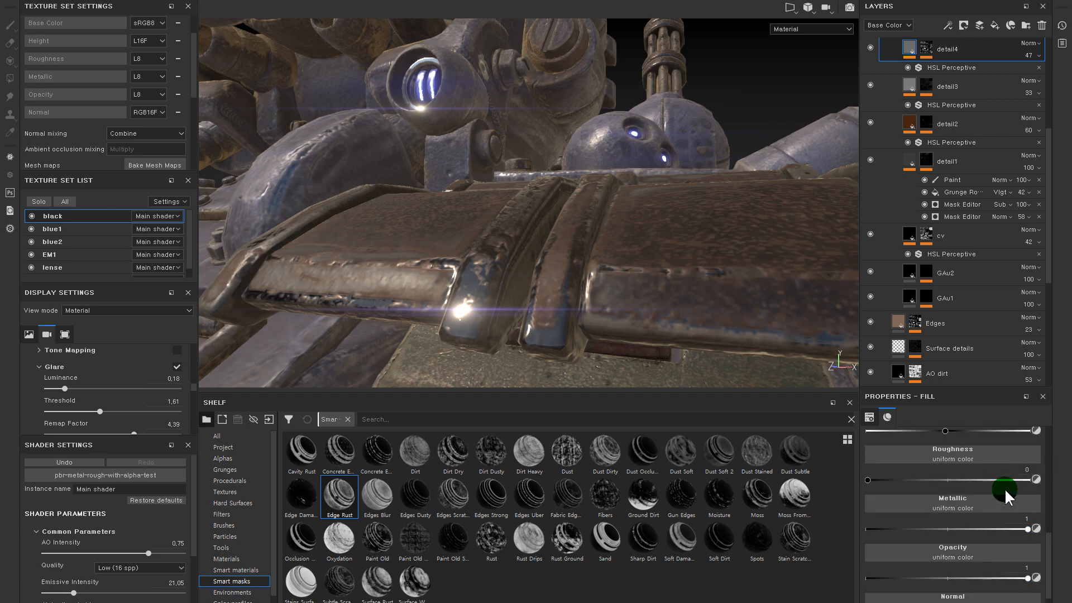
mouse_move(1002, 527)
left_mouse_down()
mouse_move(871, 530)
mouse_move(1070, 542)
mouse_move(1023, 538)
left_mouse_up()
left_click_drag(990, 477, 938, 479)
- Compare the front track plates up close with the detail4 layer repeatedly hidden and shown
key("f")
right_click_drag(635, 149, 663, 153, "alt")
right_click_drag(656, 209, 665, 245, "alt")
left_click_drag(665, 246, 678, 238, "alt")
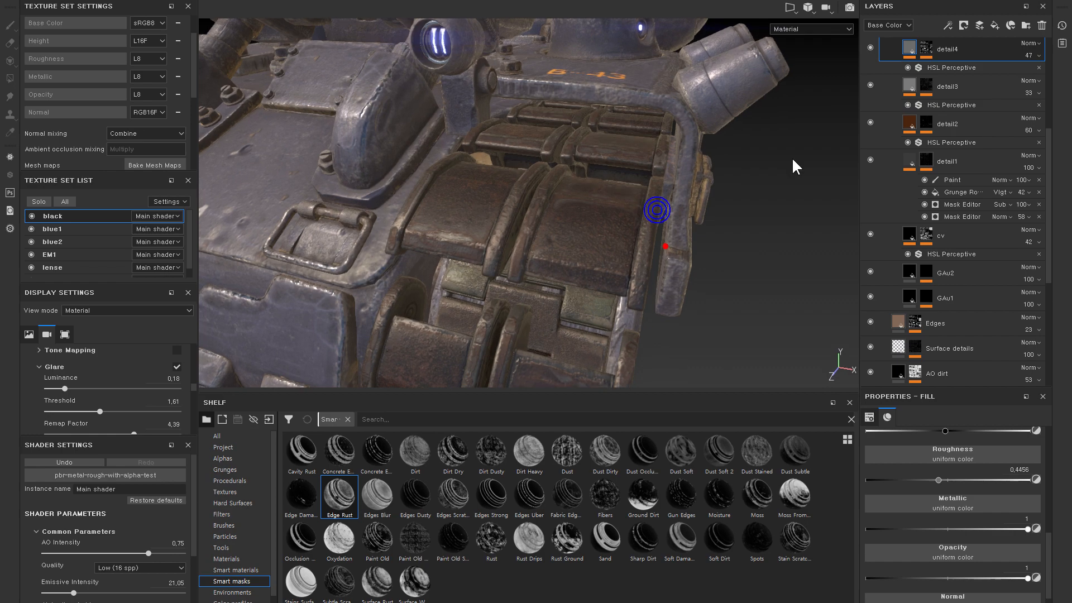
left_click(874, 48)
left_click(873, 47)
left_click(873, 47)
left_click(873, 46)
left_click(874, 47)
left_click(873, 47)
left_click(873, 47)
left_click(874, 47)
left_click(874, 47)
- Check the detail4 layer's effect from other angles and under different lighting by toggling its visibility
right_click_drag(743, 156, 666, 127, "alt")
left_click_drag(666, 127, 590, 91, "alt")
right_click_drag(589, 89, 648, 112, "alt")
middle_click_drag(625, 246, 667, 147, "alt")
right_click_drag(580, 245, 642, 259, "alt")
left_click(872, 47)
left_click(872, 47)
left_click_drag(704, 112, 729, 172, "alt")
left_click(872, 48)
right_click_drag(729, 172, 682, 178, "shift")
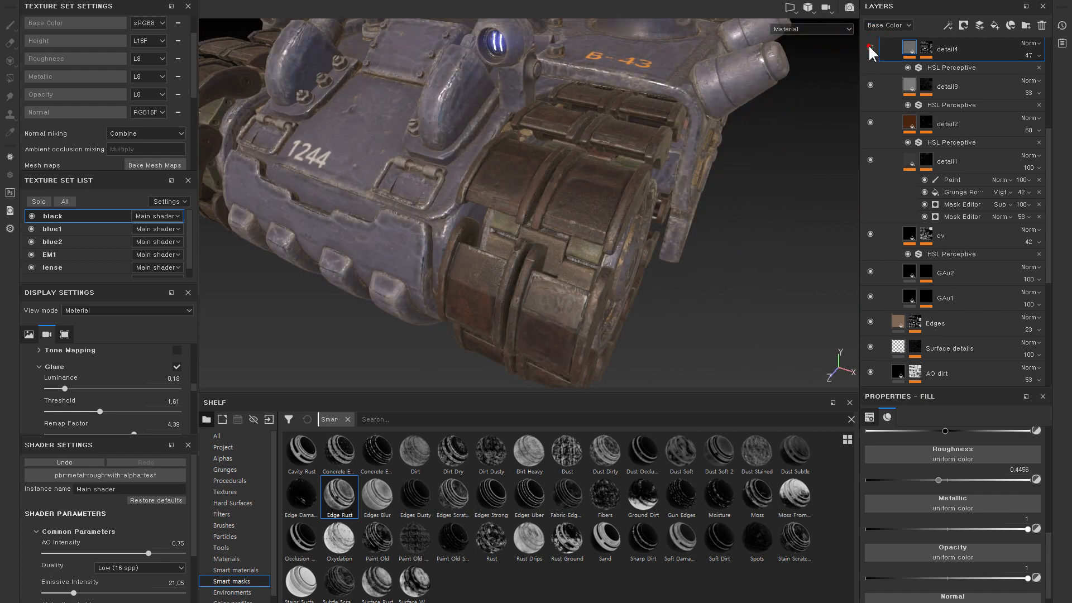
left_click_drag(737, 100, 743, 179, "alt")
- Collapse the UP folder and examine the whole tank and its front tracks
left_click(944, 157)
right_click(914, 150)
left_click(910, 122)
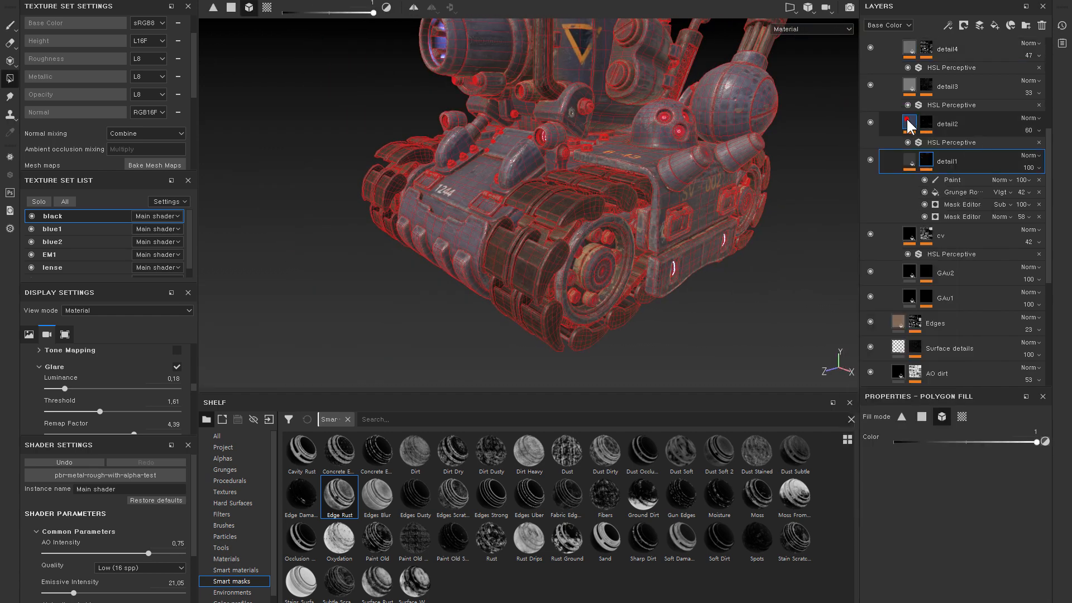
scroll(914, 176, "up", 5)
left_click(899, 186)
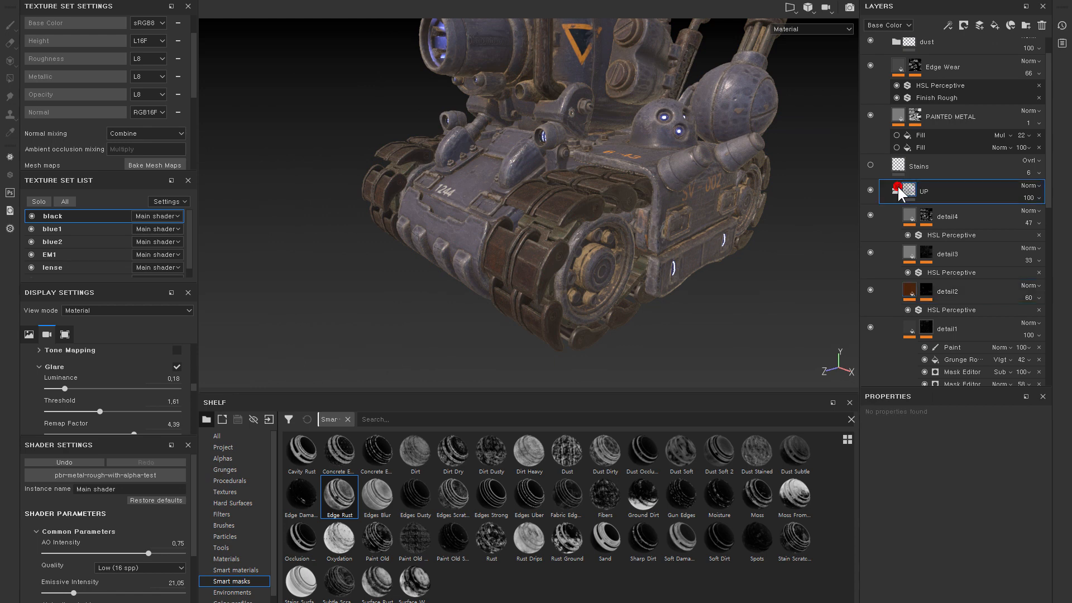
left_click(896, 189)
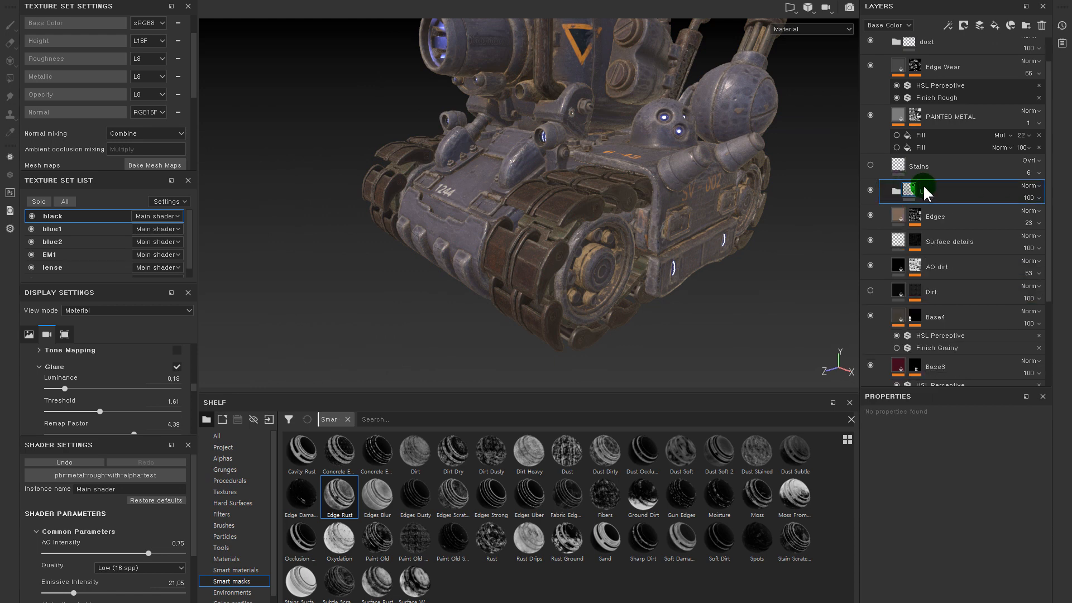
left_click_drag(642, 223, 735, 243, "alt")
middle_click_drag(735, 242, 685, 184, "alt")
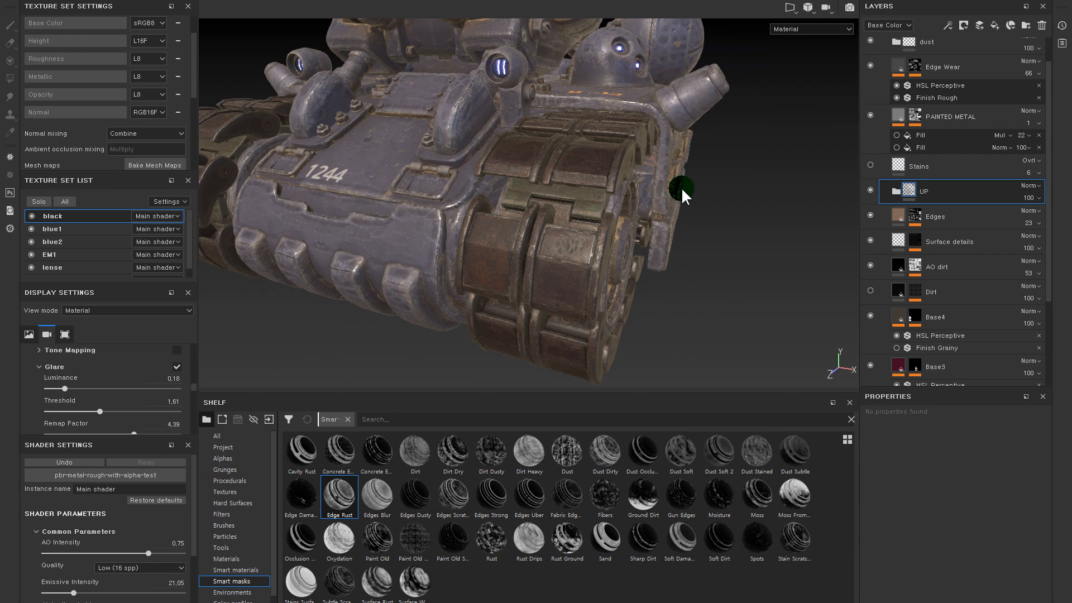
left_click(897, 191)
left_click(926, 216)
key("4")
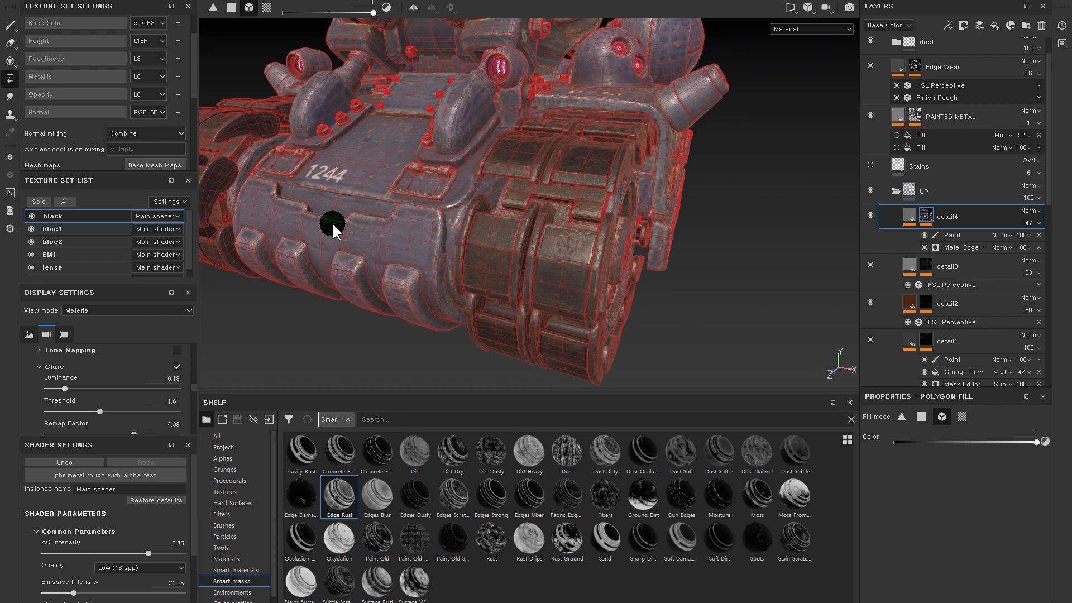
left_click(896, 190)
- Make the Stains layer visible and examine the front tracks up close from several angles
left_click(896, 167)
left_click_drag(615, 187, 613, 277, "alt")
key("f")
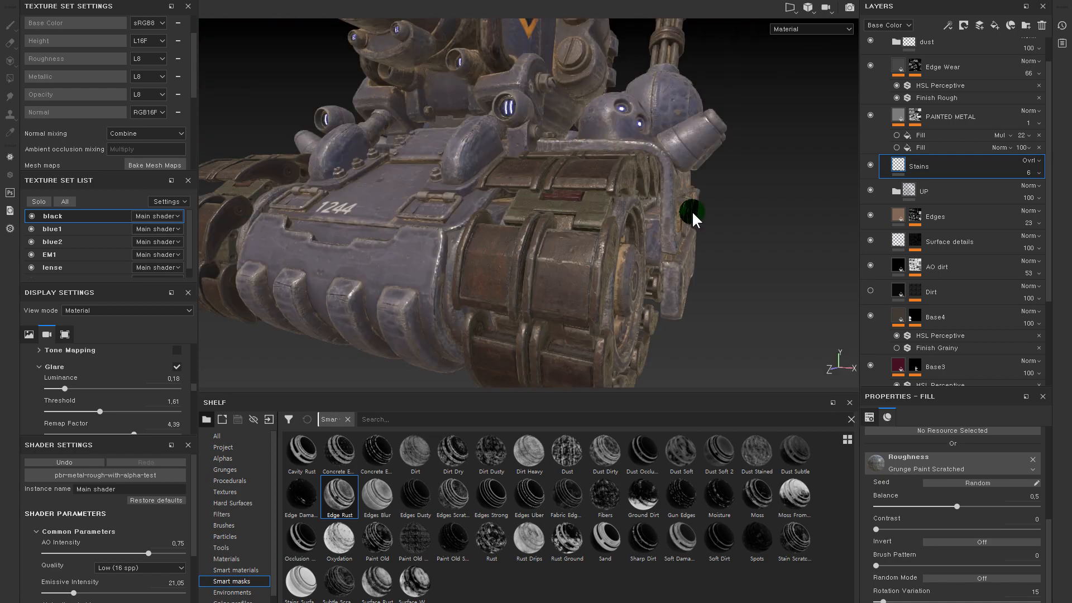
scroll(577, 194, "up", 4)
middle_click_drag(708, 344, 577, 203, "alt")
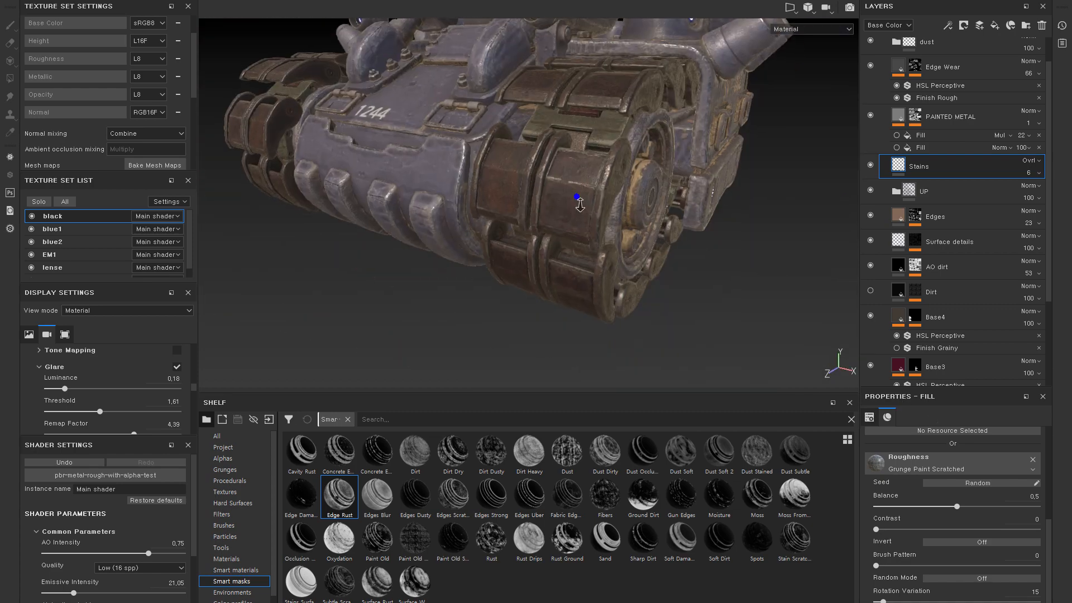
scroll(576, 199, "up", 2)
mouse_move(575, 196)
left_mouse_down("alt")
mouse_move(658, 237)
mouse_move(634, 216)
mouse_move(568, 213)
left_mouse_up("alt")
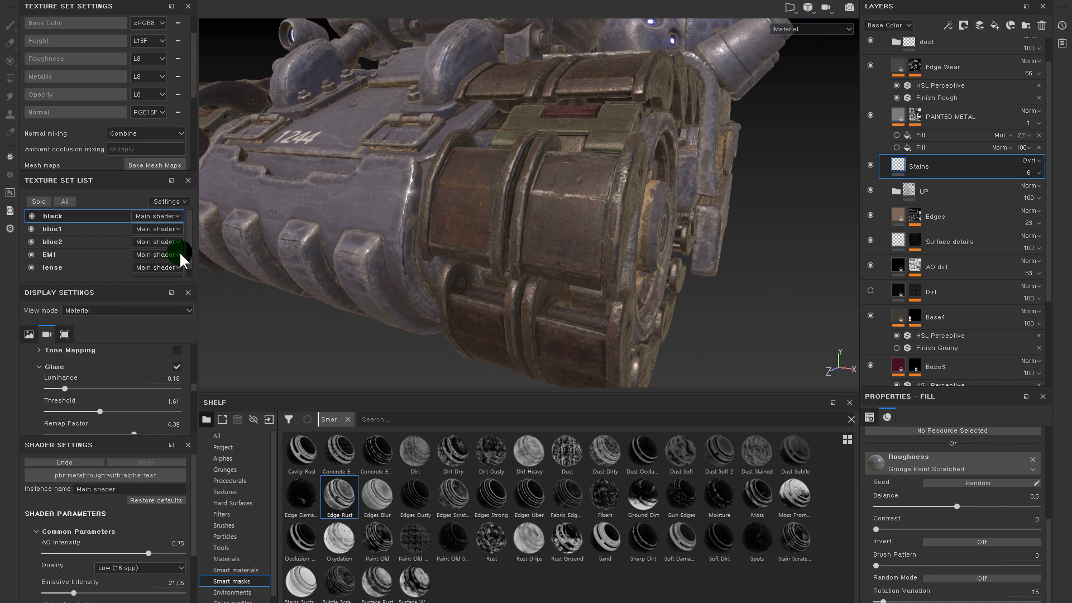
left_click_drag(650, 240, 717, 245, "alt")
left_click(884, 155)
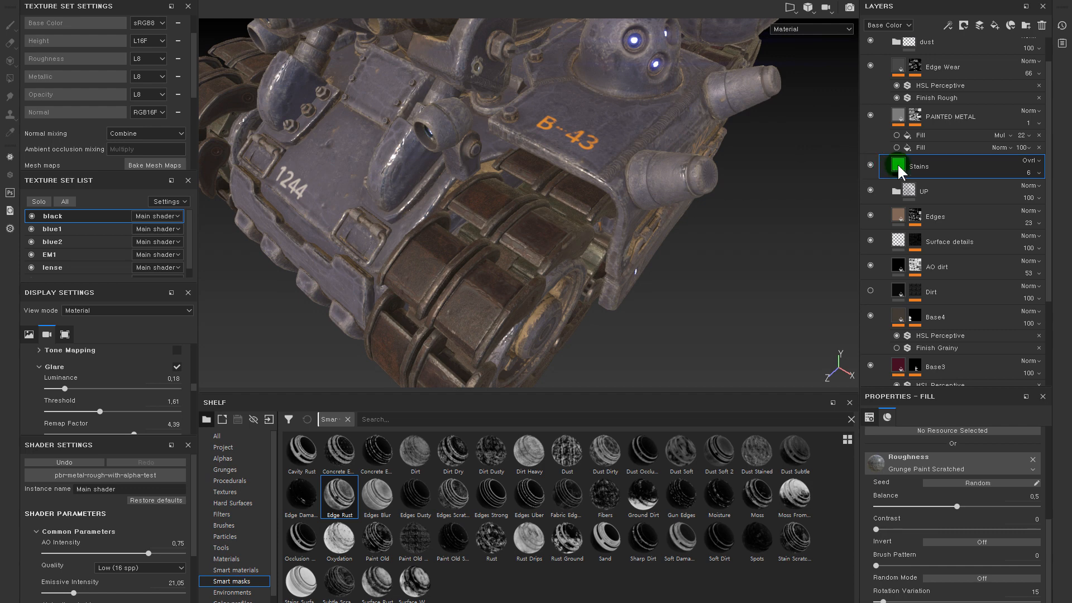
- Add a fill layer named "sand" above TOP DIRT in the dust folder
scroll(895, 168, "up", 1)
scroll(896, 84, "up", 1)
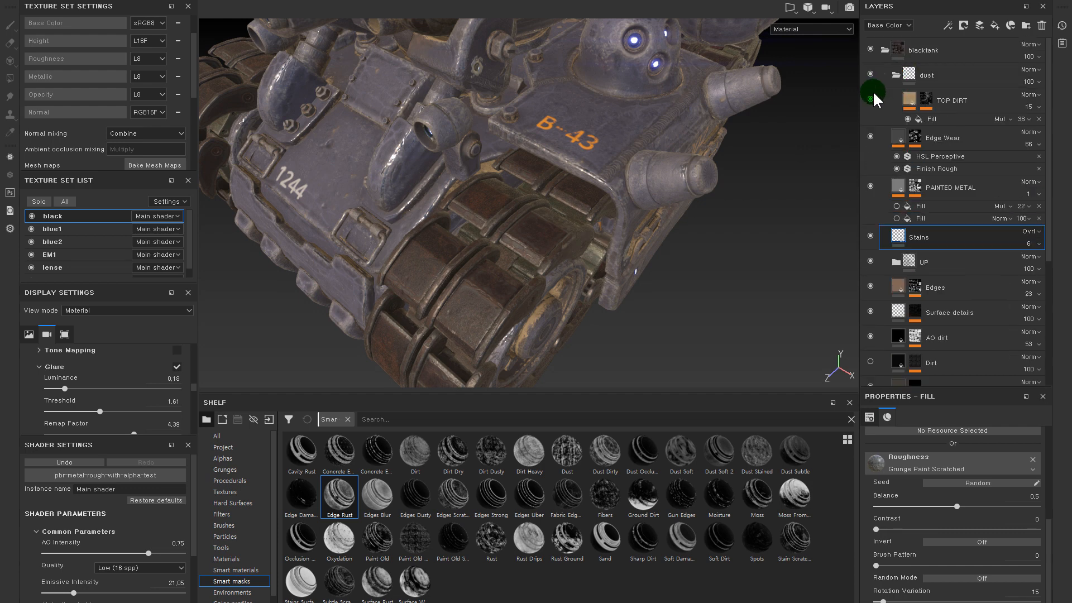
left_click(910, 100)
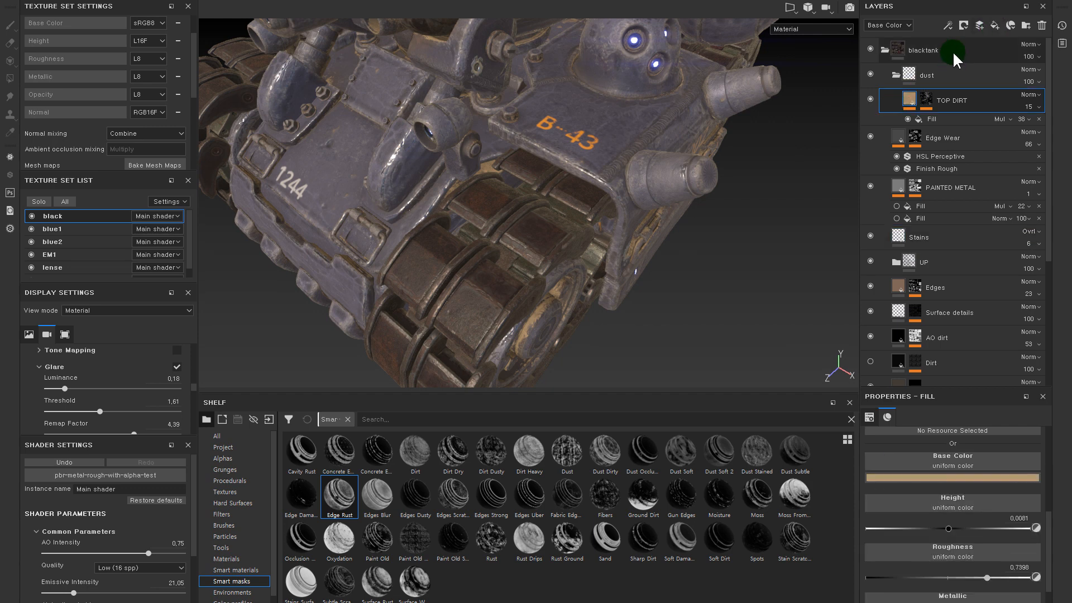
left_click(995, 26)
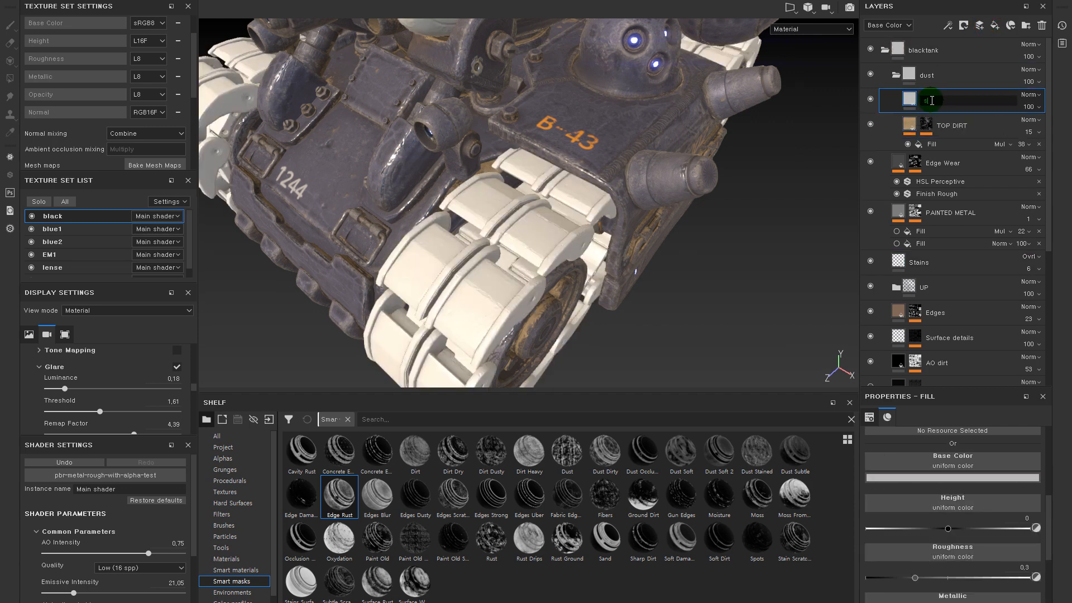
- Search all shelf resources for "mud" and then for "sand"
left_click(230, 437)
left_click(418, 424)
type("sa")
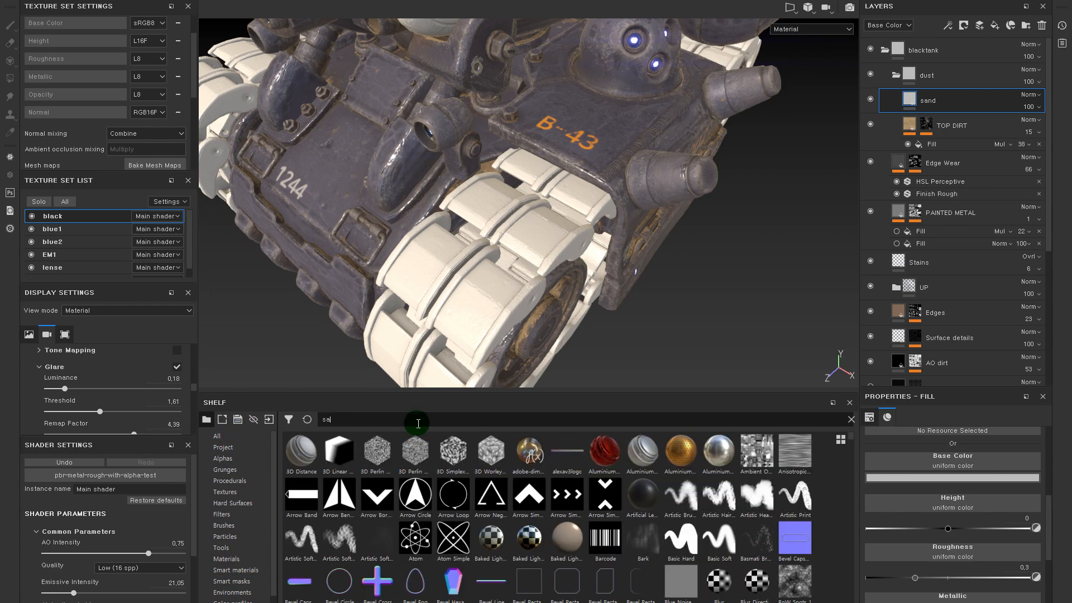
key("BackSpace")
key("BackSpace")
type("miu")
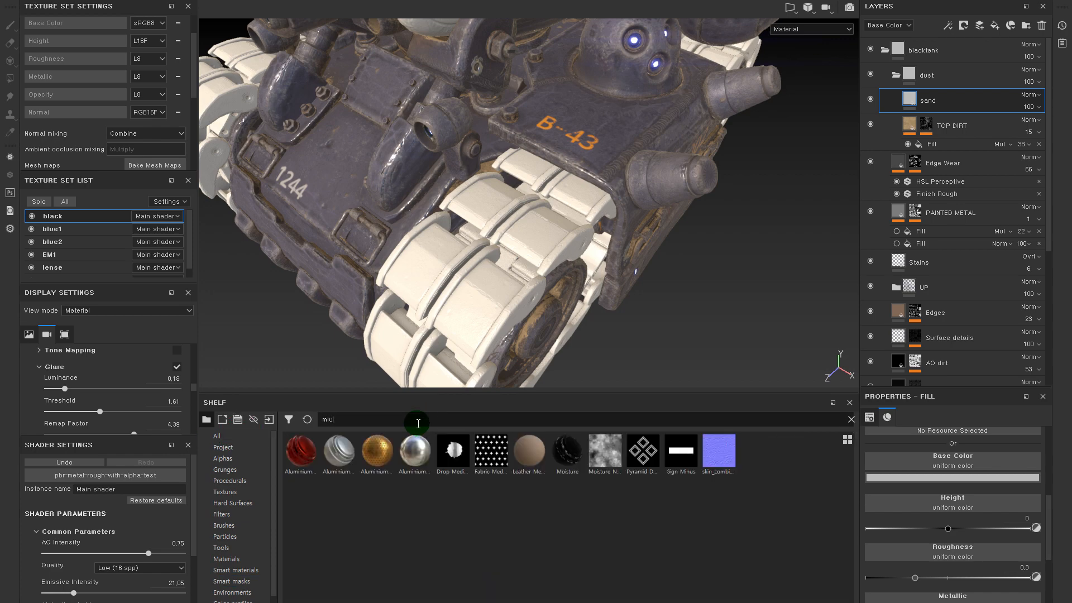
key("BackSpace")
type("ud")
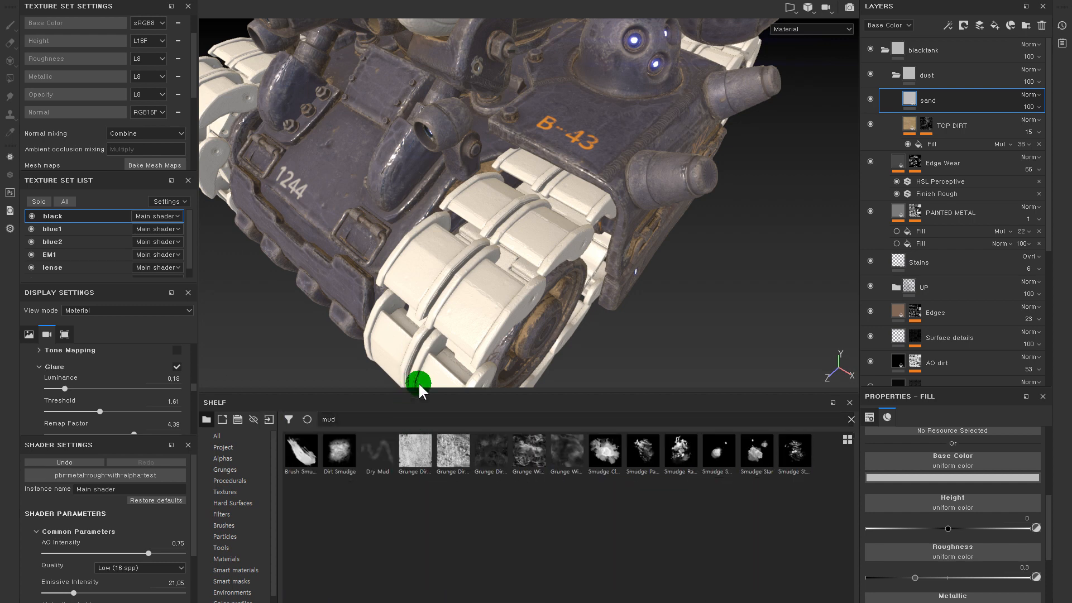
type("sn")
key("BackSpace")
type("and")
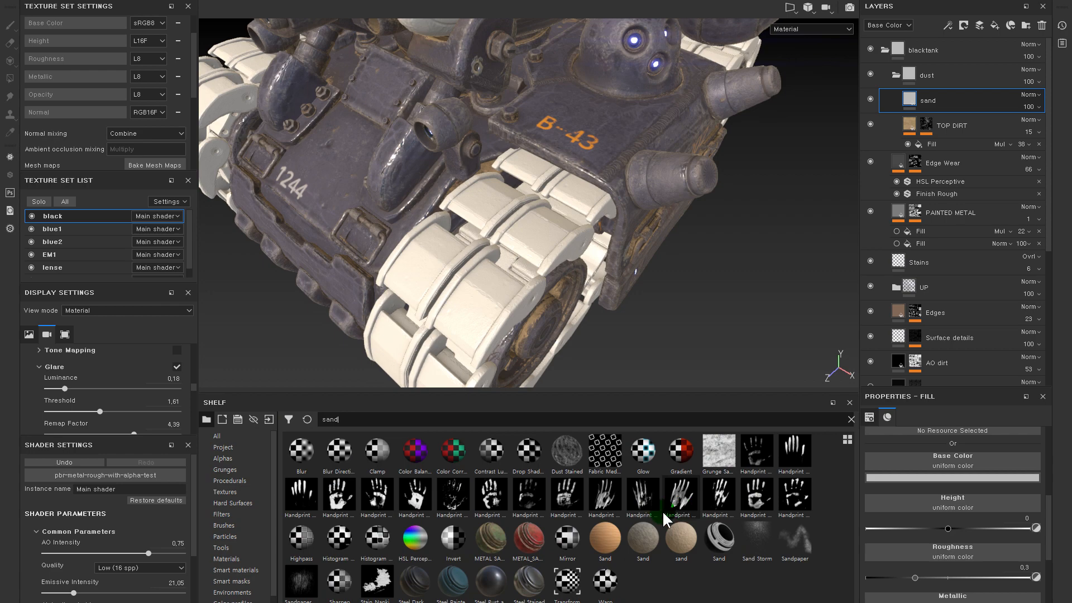
- Try the first two Sand materials on the sand layer and examine the second one on the track plates
left_click(606, 538)
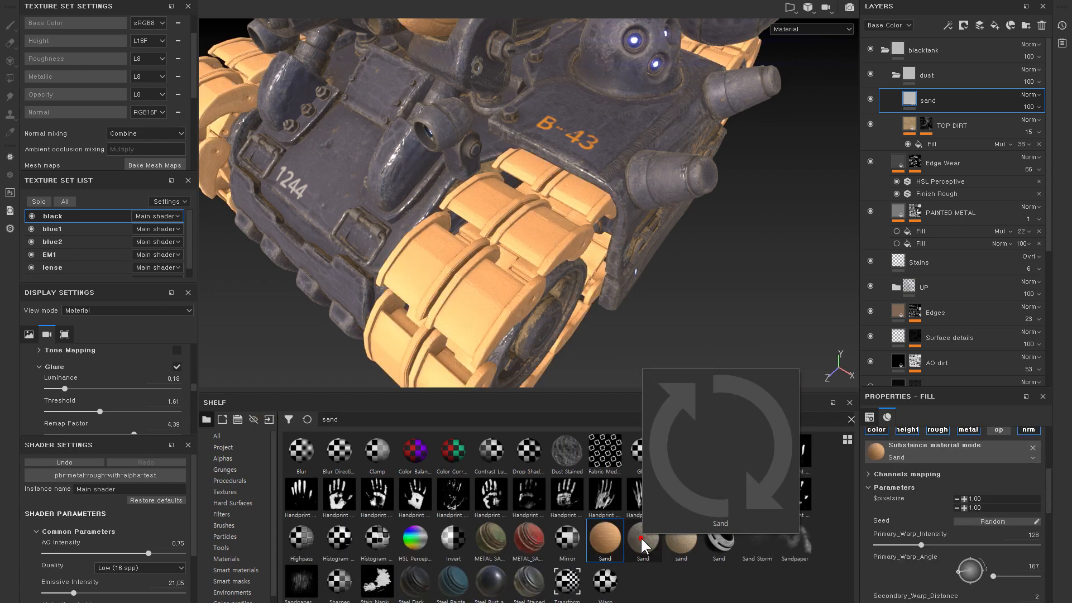
left_click(641, 539)
left_click_drag(634, 265, 634, 222, "alt")
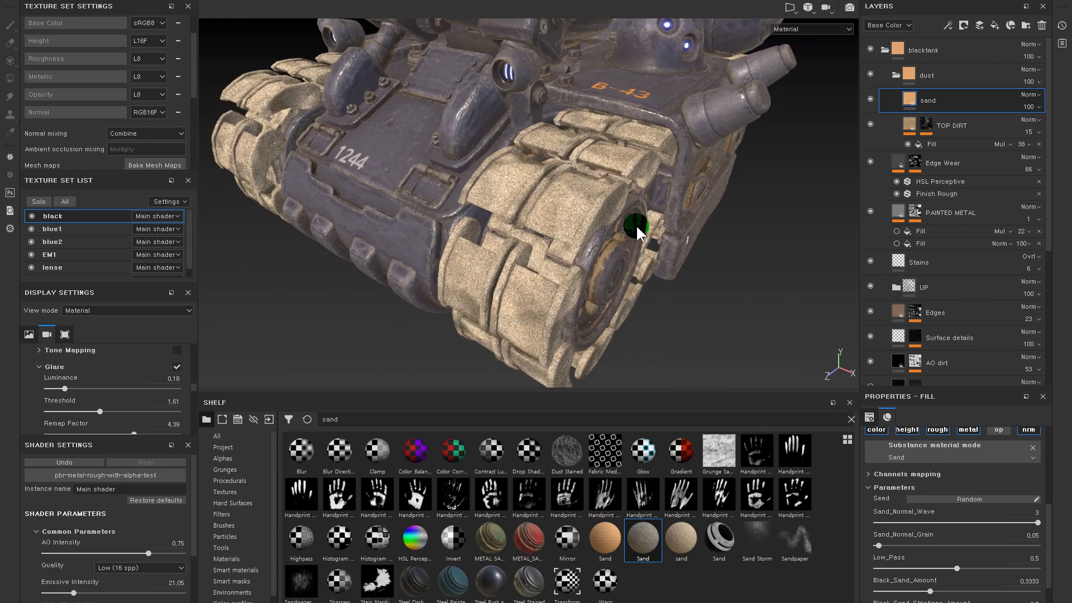
right_click_drag(622, 215, 653, 299, "alt")
left_click_drag(663, 290, 691, 363, "alt")
- Assign the third sand material, the one with large rocks, to the sand layer and examine it on the tracks
left_click(672, 539)
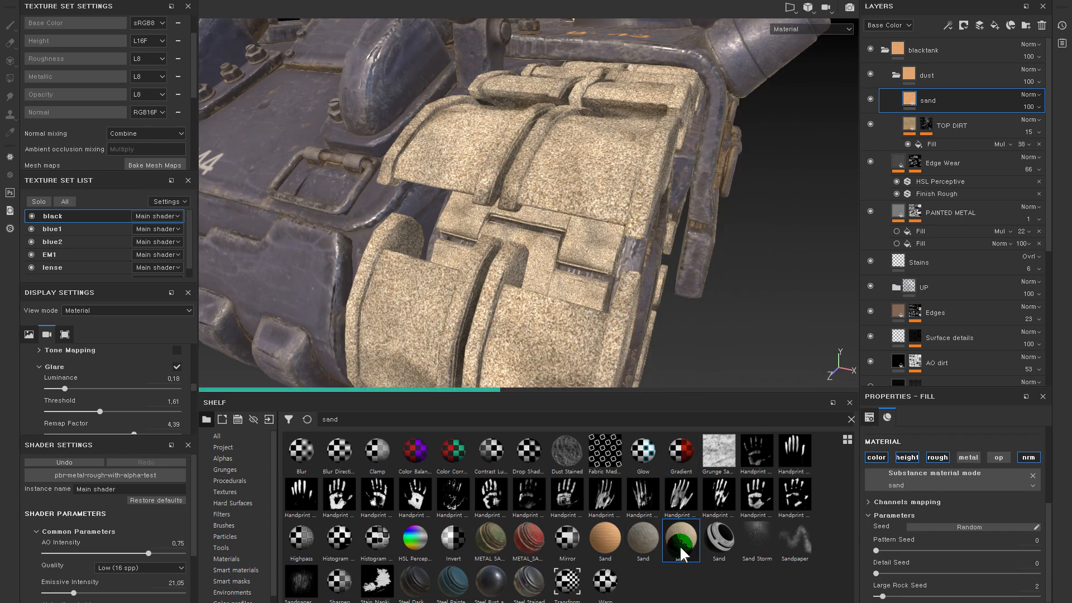
left_click(220, 557)
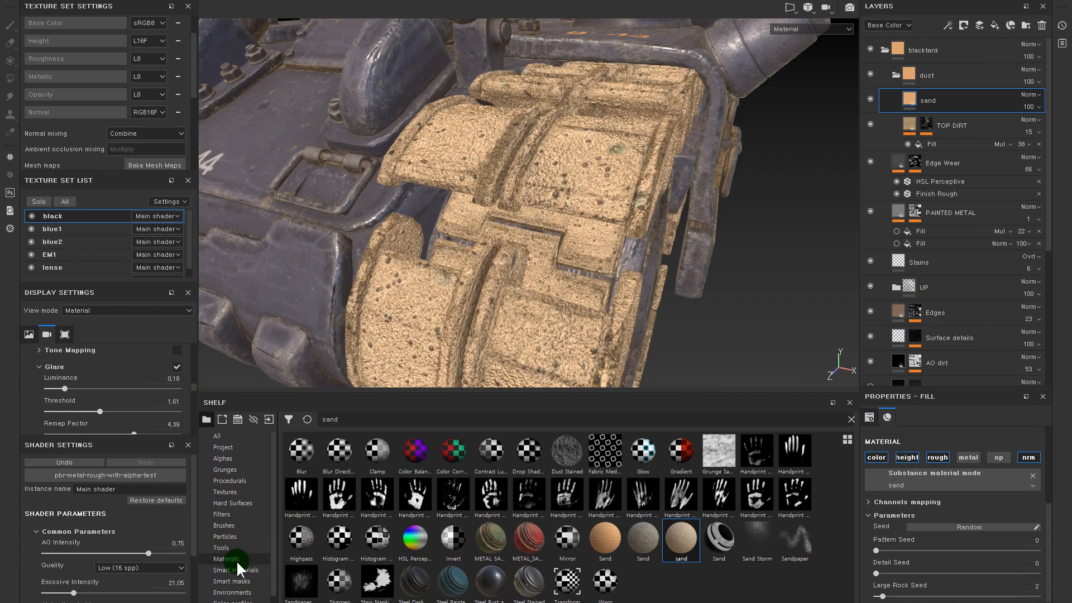
left_click_drag(750, 264, 794, 328, "alt")
right_click_drag(794, 327, 699, 273, "alt")
left_click_drag(698, 273, 663, 265, "alt")
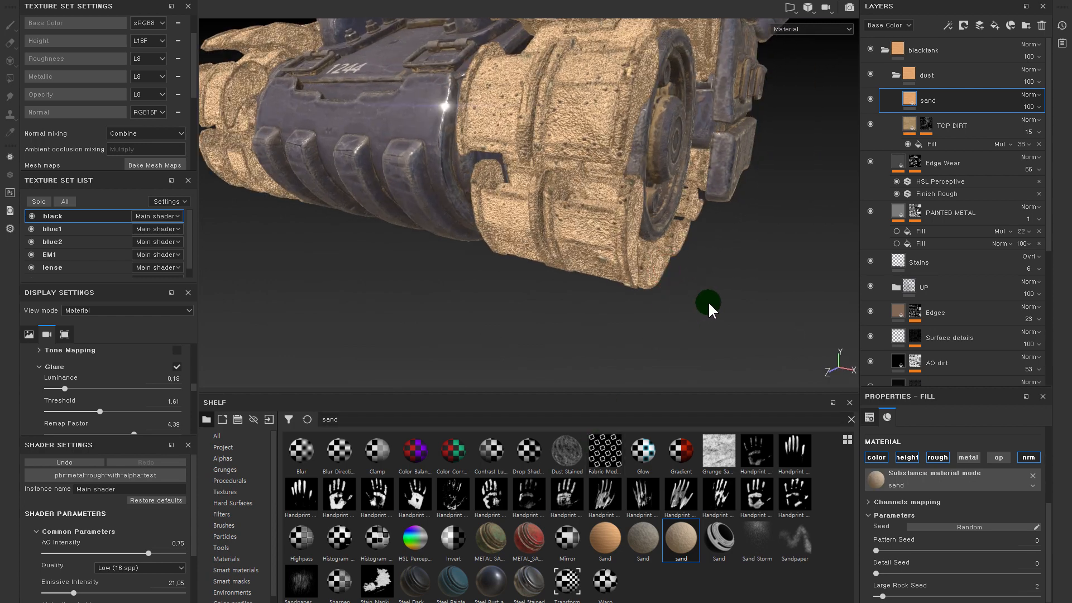
middle_click_drag(636, 288, 616, 351, "alt")
- Add the METAL SANDY smart material inside the blacktank folder, directly above the collapsed dust folder
left_click(898, 72)
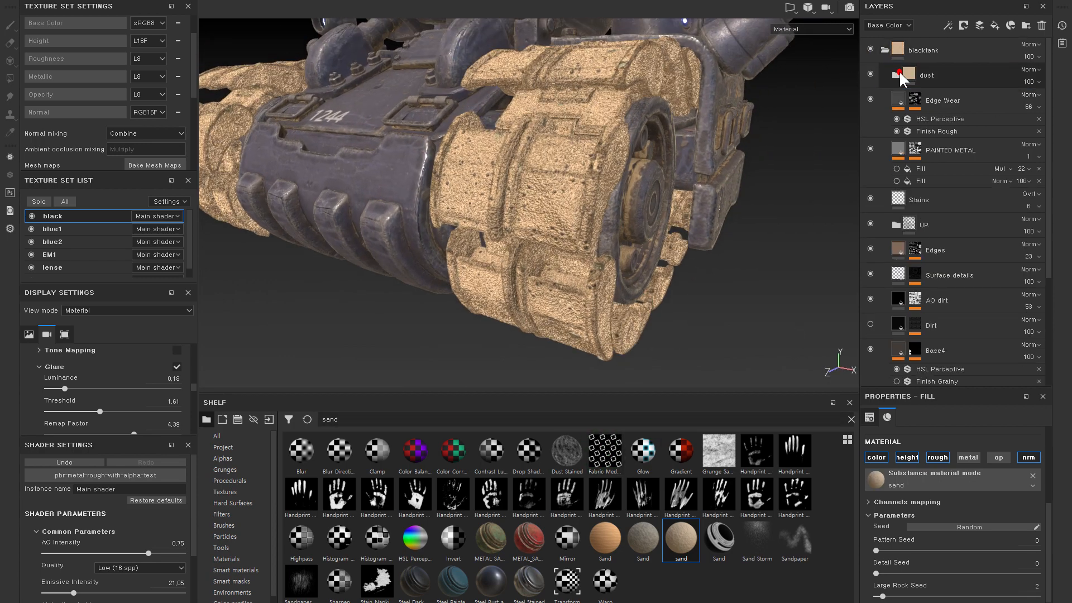
left_click_drag(494, 537, 951, 65)
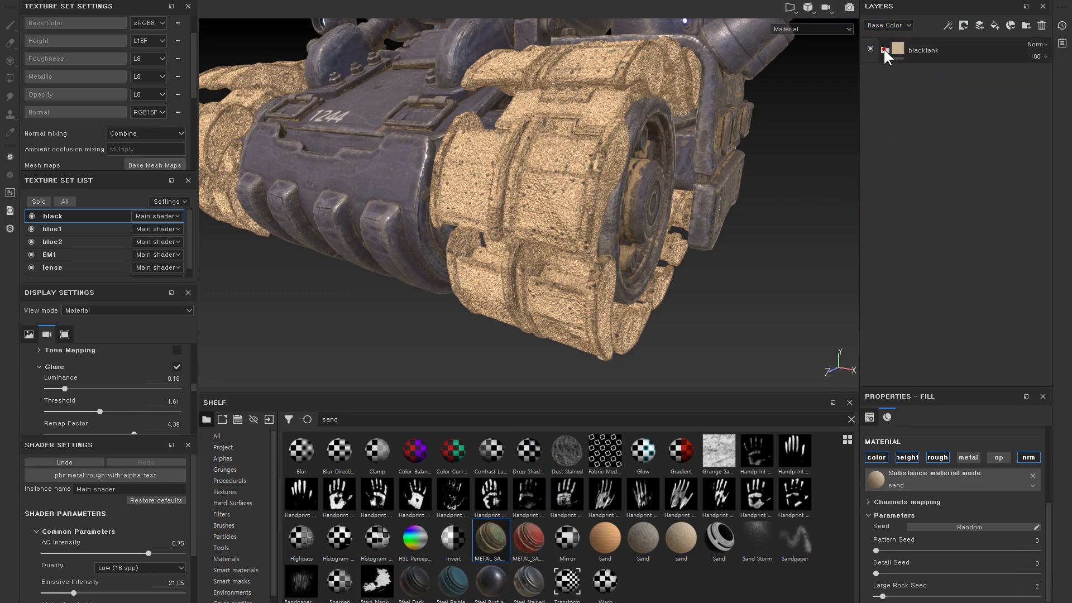
left_click(884, 49)
left_click_drag(951, 179, 950, 66)
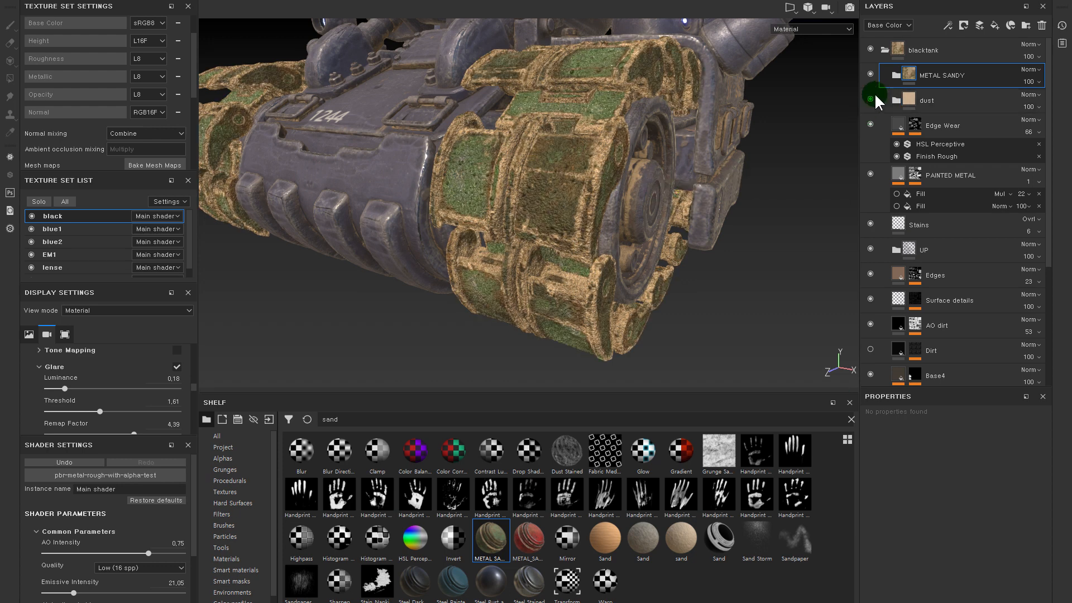
- Look through the METAL SANDY folder's layers and compare the track plates with the folder shown and hidden
left_click(896, 75)
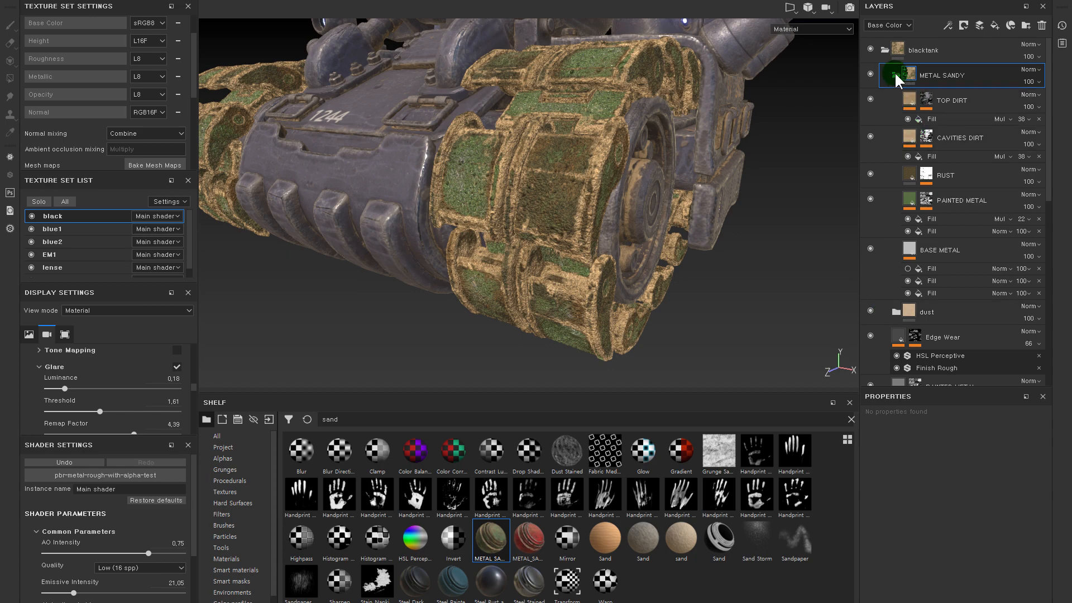
left_click(895, 75)
left_click_drag(663, 131, 750, 155, "alt")
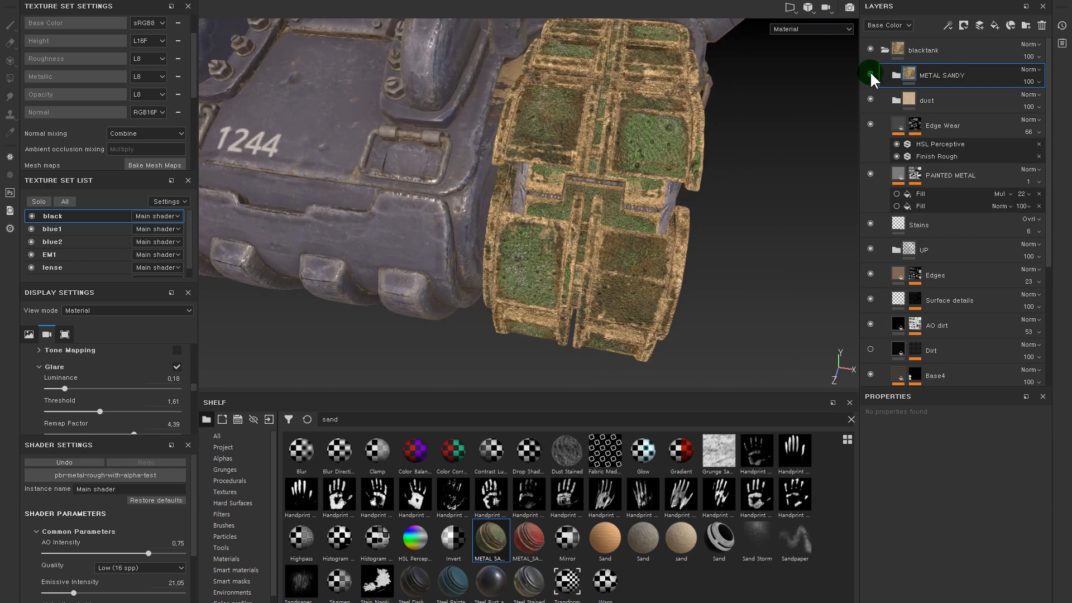
left_click(870, 74)
left_click(870, 73)
left_click(870, 73)
- Hide the sand layer in the dust folder and show the METAL SANDY folder
left_click(897, 101)
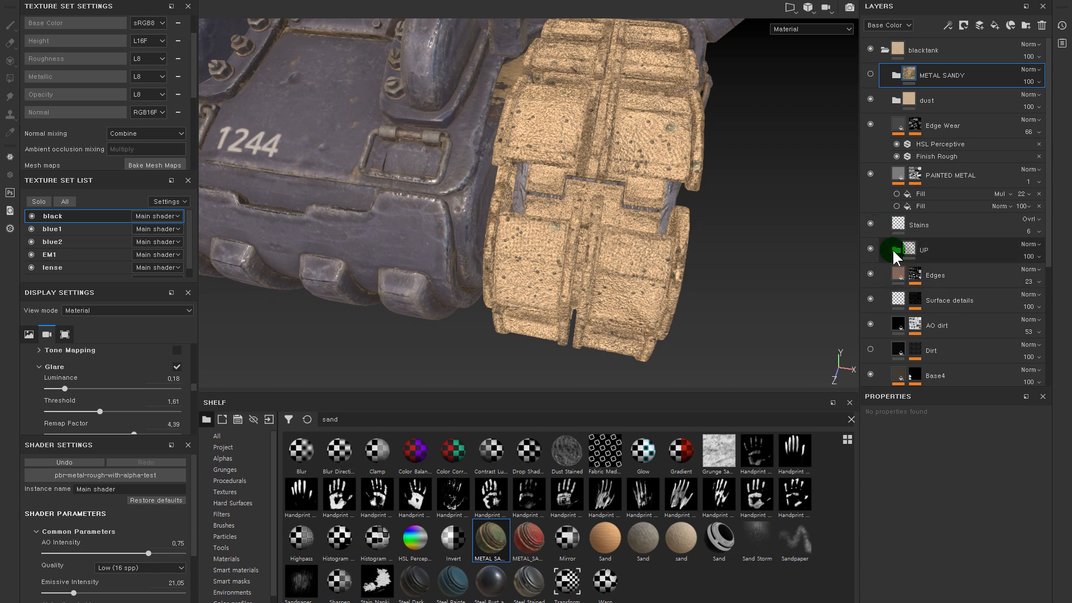
left_click(897, 99)
left_click(868, 121)
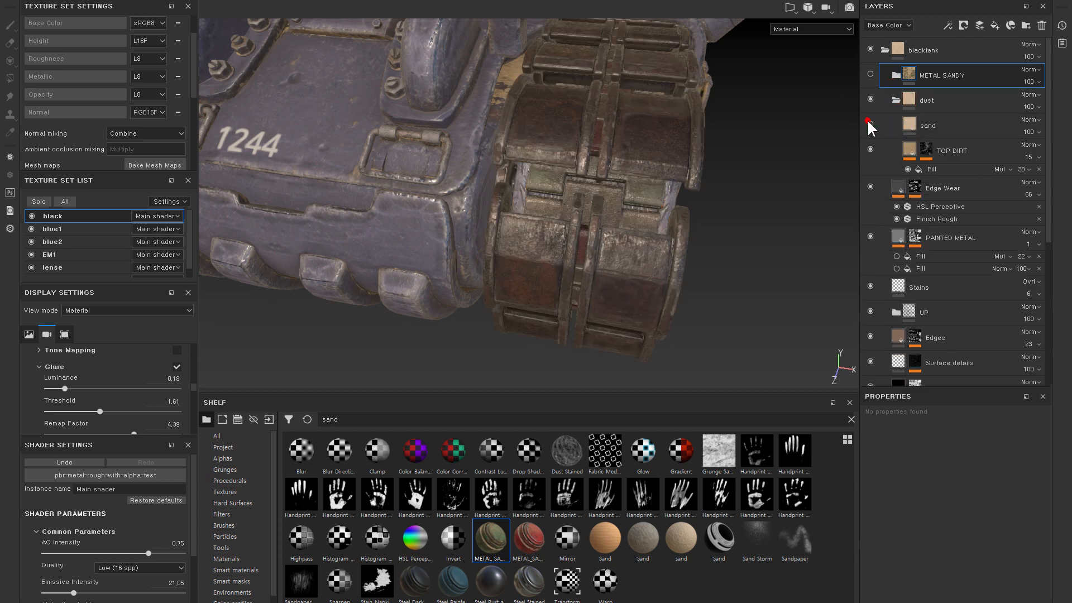
left_click(870, 73)
- Examine what METAL SANDY's TOP DIRT and CAVITIES DIRT layers add to the tracks by toggling their visibility
left_click_drag(761, 131, 837, 99, "alt")
scroll(553, 192, "down", 5)
left_click_drag(632, 159, 692, 123, "alt")
middle_click_drag(693, 123, 718, 228, "alt")
right_click_drag(718, 228, 889, 324, "alt")
middle_click_drag(759, 244, 512, 137, "alt")
left_click(895, 74)
left_click(907, 99)
left_click(871, 99)
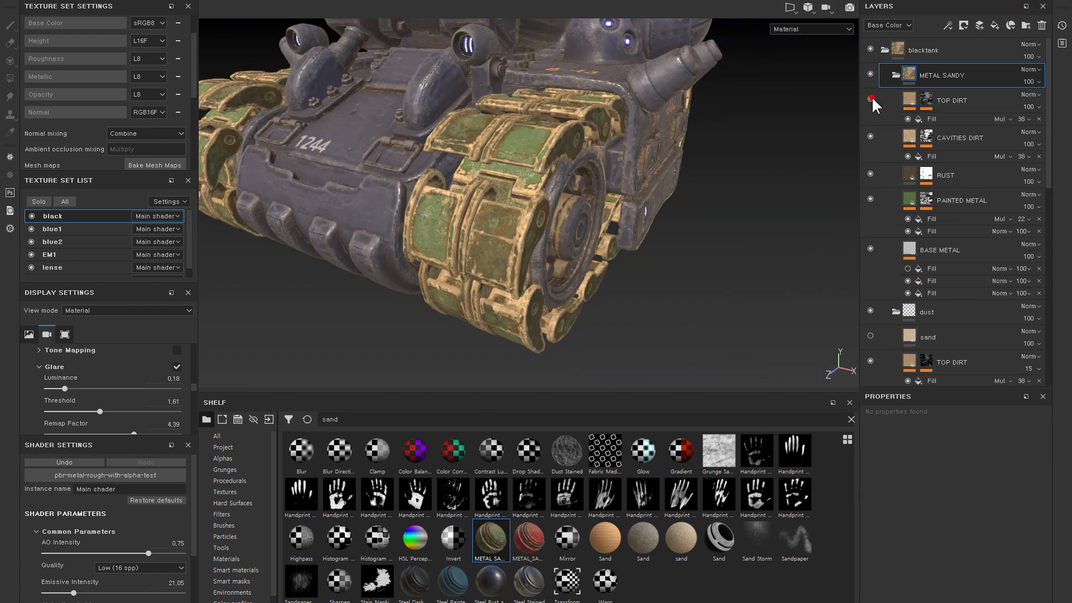
left_click(872, 134)
left_click(872, 134)
left_click(871, 134)
left_click(872, 134)
left_click(872, 134)
left_click(872, 134)
left_click(872, 134)
- Check the RUST and PAINTED METAL layers' effect by toggling them, and show the METAL SANDY dirt layers again
left_click(870, 175)
left_click(869, 196)
left_click(869, 175)
left_click(870, 196)
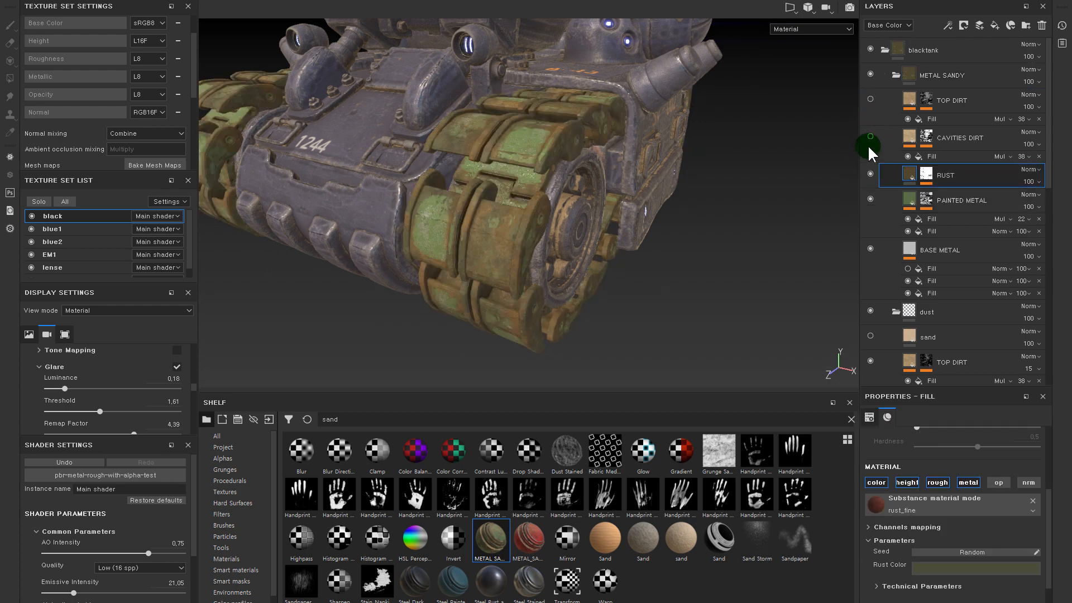
left_click(869, 98)
- Copy the layers from TOP DIRT through PAINTED METAL in METAL SANDY, and delete the METAL SANDY folder
left_click_drag(911, 207, 910, 89)
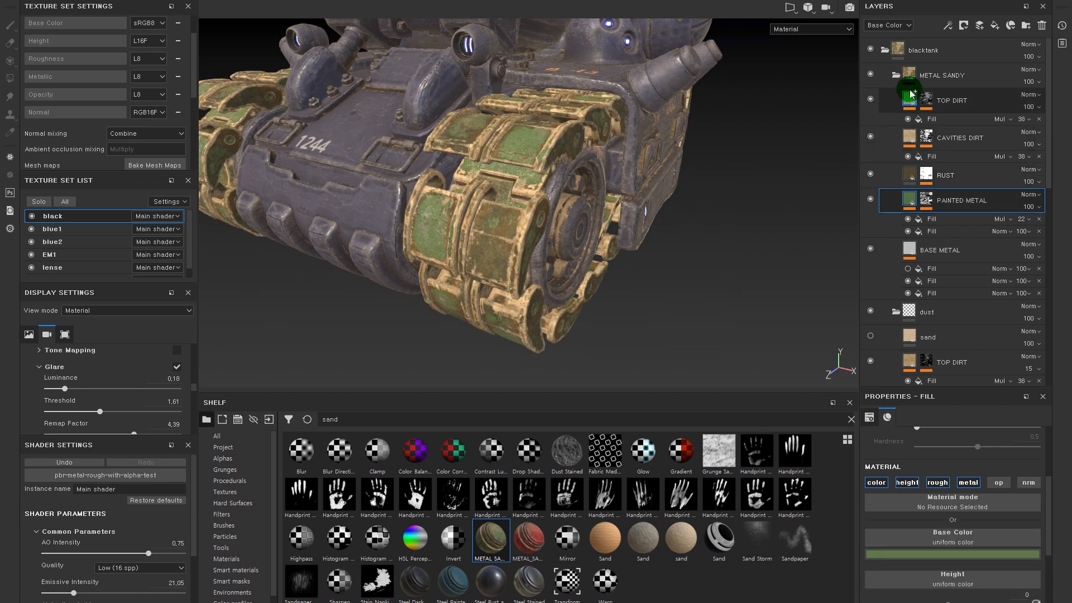
left_click(909, 90, "shift")
left_click(895, 75)
left_click(910, 75)
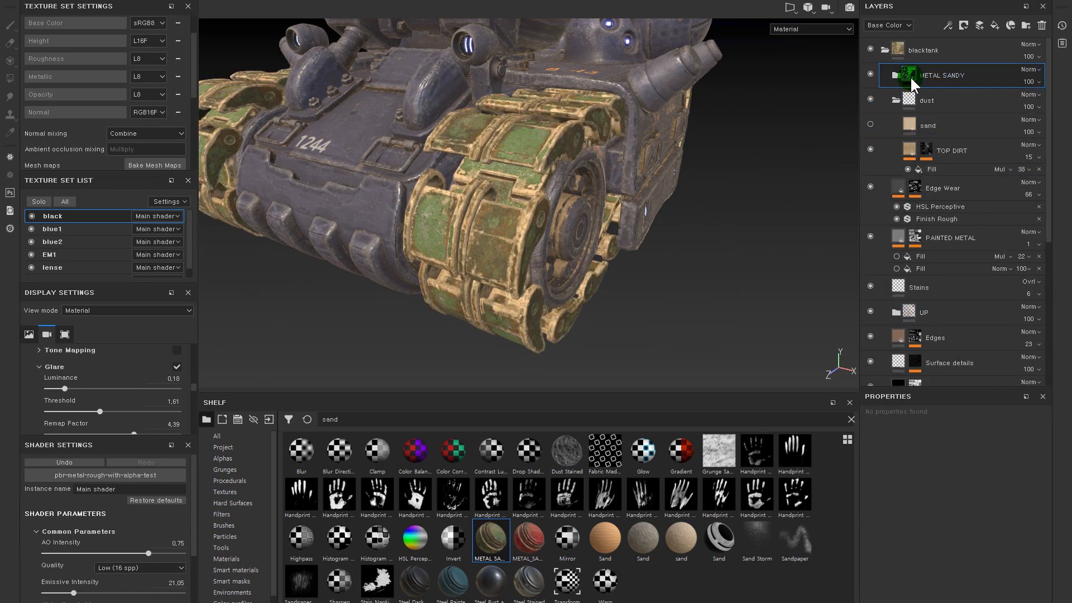
key("Delete")
- Paste the copied METAL SANDY layers directly above the Base4 layer
scroll(910, 293, "down", 4)
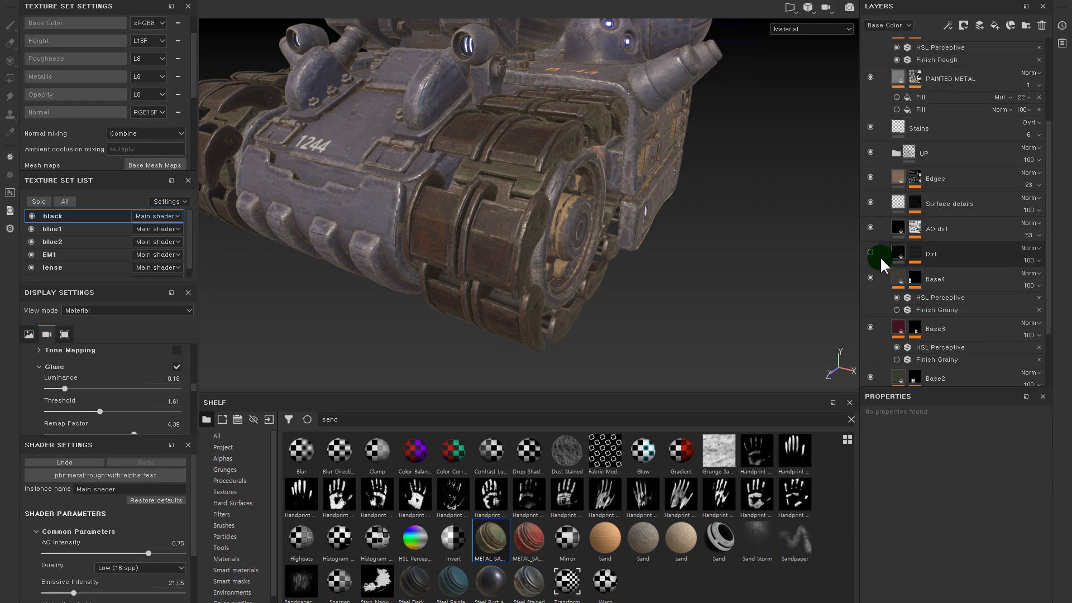
left_click(898, 275)
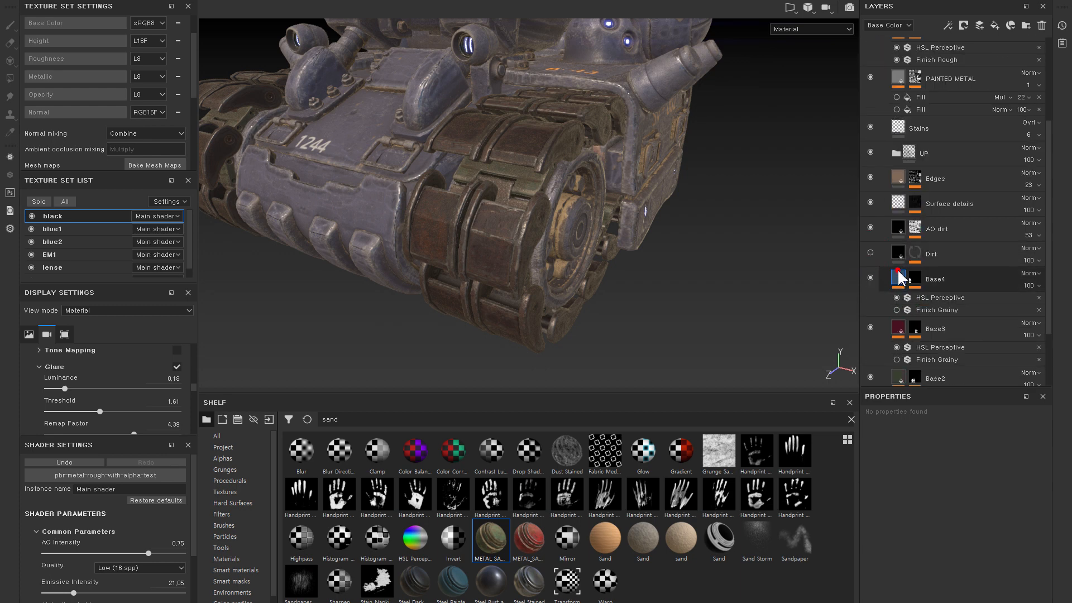
key("ctrl+v")
- Copy the pasted TOP DIRT and CAVITIES DIRT layers into the dust folder above sand, hiding the originals
scroll(958, 256, "down", 2)
left_click(892, 211)
left_click(893, 249, "ctrl")
left_click(871, 248)
scroll(922, 234, "up", 6)
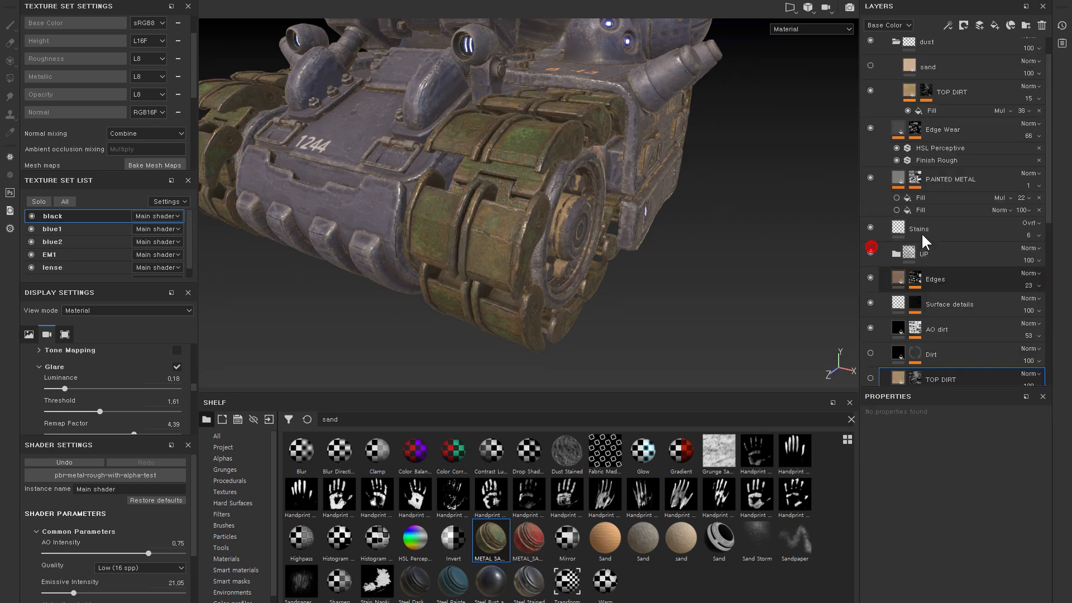
left_click(914, 100)
key("ctrl+v")
- Delete the hidden TOP DIRT and CAVITIES DIRT layers located below the Dirt layer
scroll(914, 282, "down", 7)
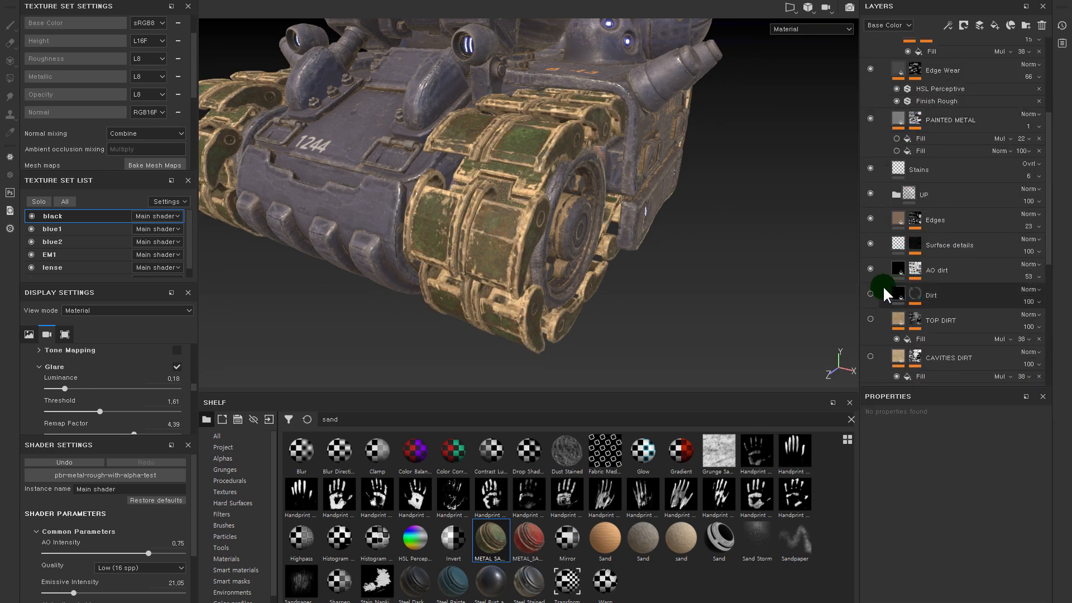
left_click(897, 254)
left_click(898, 286, "ctrl")
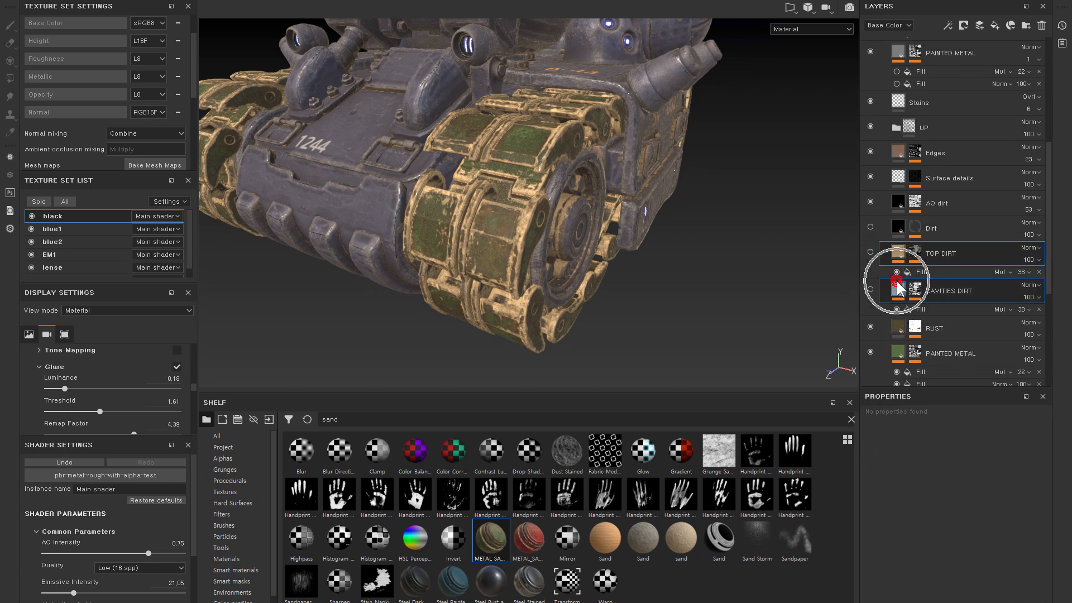
key("Delete")
- Hide the RUST and green PAINTED METAL layers above Base4 while checking their effect on the tracks
left_click(870, 252)
left_click(870, 277)
left_click_drag(646, 174, 691, 184, "alt")
middle_click_drag(691, 183, 739, 129, "alt")
left_click(870, 278)
- Hide the copied TOP DIRT and CAVITIES DIRT layers at the top of the dust folder
left_click_drag(730, 197, 642, 162, "alt")
scroll(963, 169, "up", 8)
left_click(869, 104)
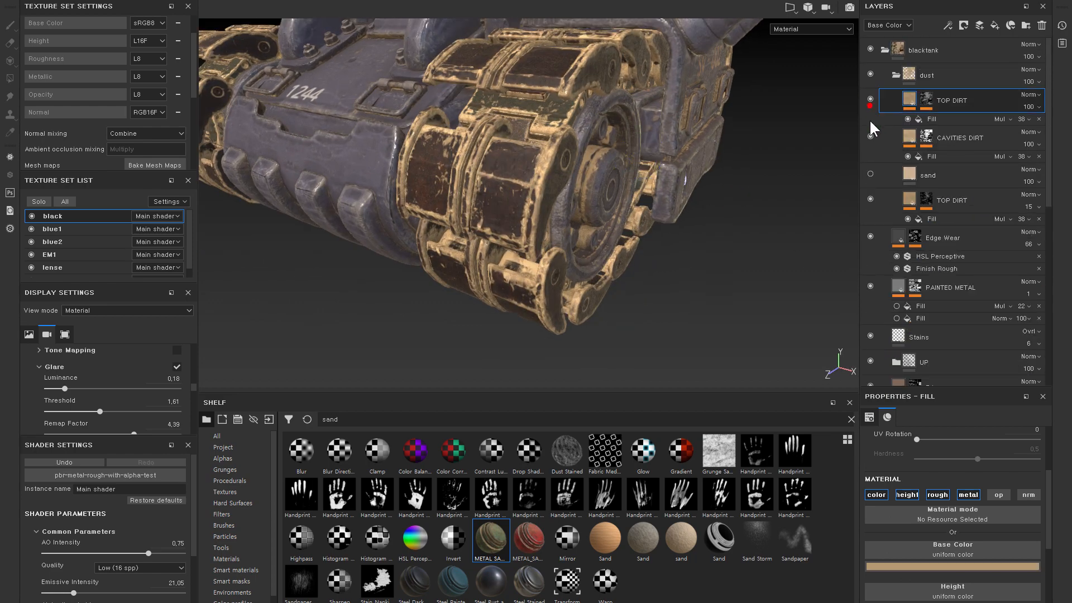
left_click(871, 136)
left_click(870, 99)
scroll(904, 293, "down", 6)
scroll(903, 293, "down", 5)
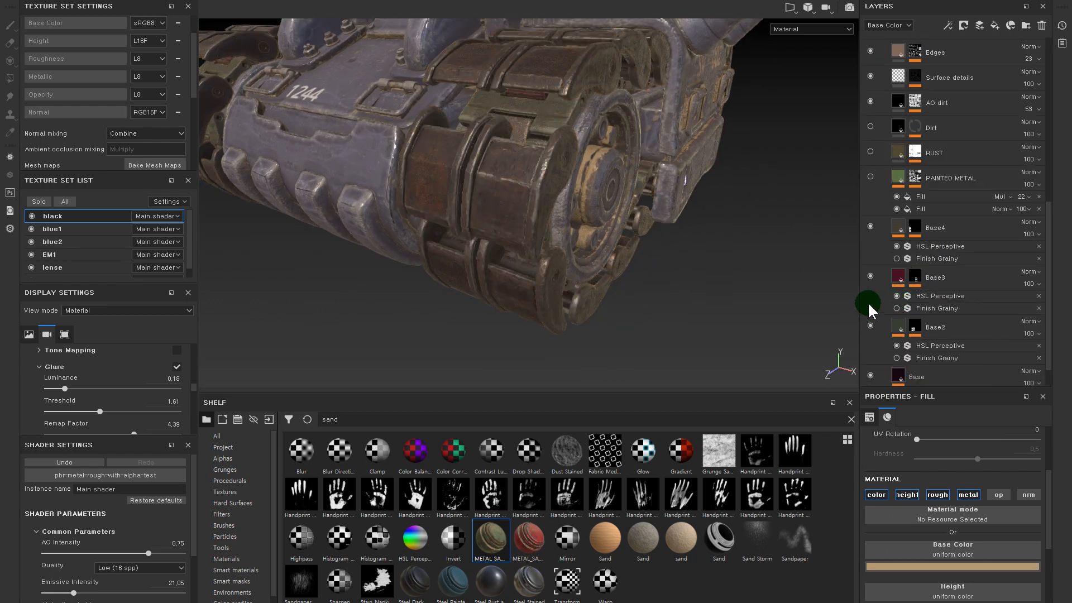
- Show the green PAINTED METAL layer above Base4, comparing the tracks with and without it
left_click(870, 177)
left_click(870, 177)
left_click(870, 176)
left_click(870, 176)
left_click(870, 176)
left_click(870, 176)
left_click(870, 175)
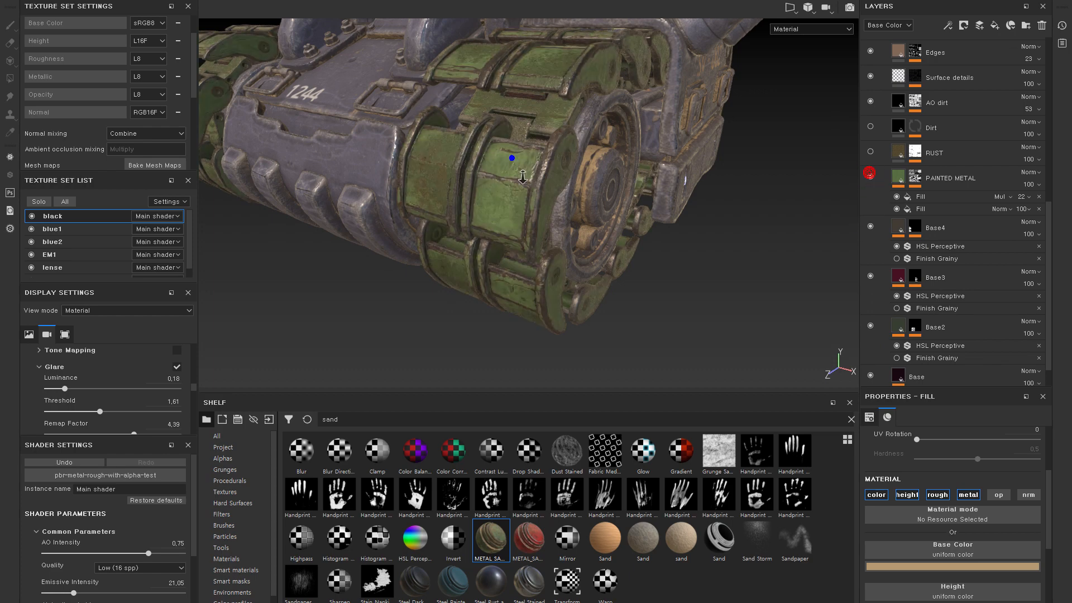
scroll(510, 159, "up", 3)
mouse_move(531, 210)
left_mouse_down("alt")
mouse_move(624, 177)
mouse_move(868, 193)
left_mouse_up("alt")
left_click(870, 177)
left_click(870, 177)
left_click(870, 176)
mouse_move(688, 226)
left_mouse_down("alt")
mouse_move(602, 204)
mouse_move(708, 184)
left_mouse_up("alt")
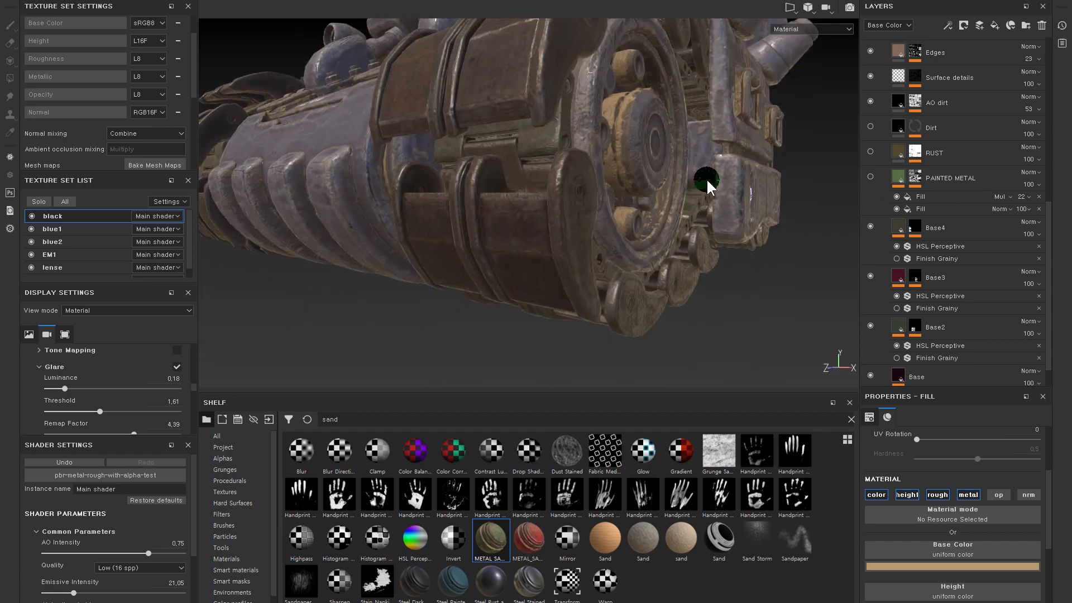
left_click(870, 176)
mouse_move(645, 134)
left_mouse_down("alt")
mouse_move(656, 158)
mouse_move(934, 216)
left_mouse_up("alt")
- Add an HSL Perceptive filter to the green PAINTED METAL layer with Saturation 0 and Lightness 0.12
left_click(893, 177)
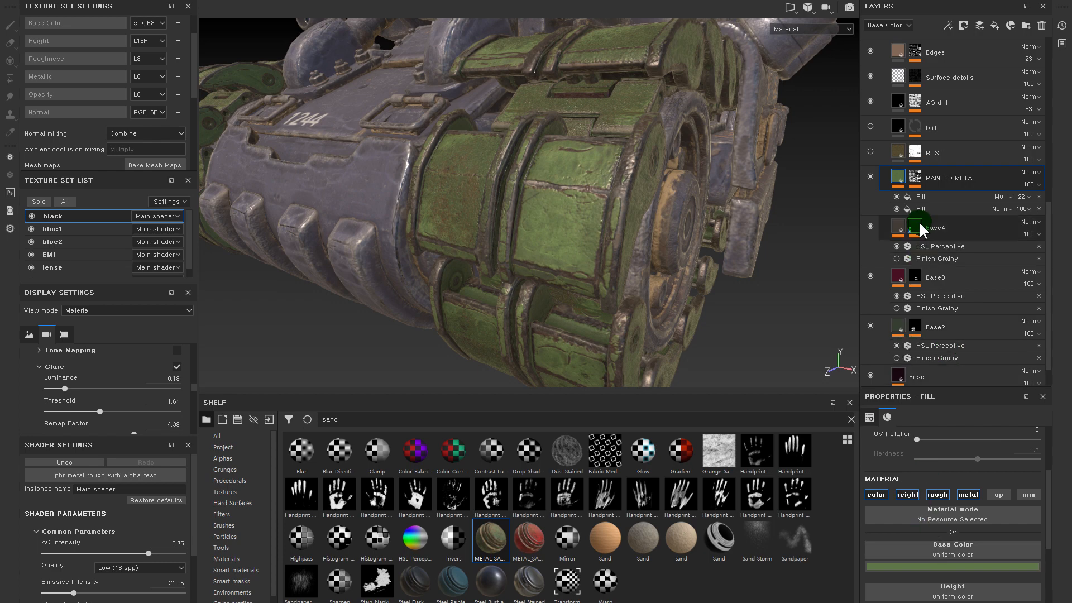
right_click(899, 173)
left_click(966, 413)
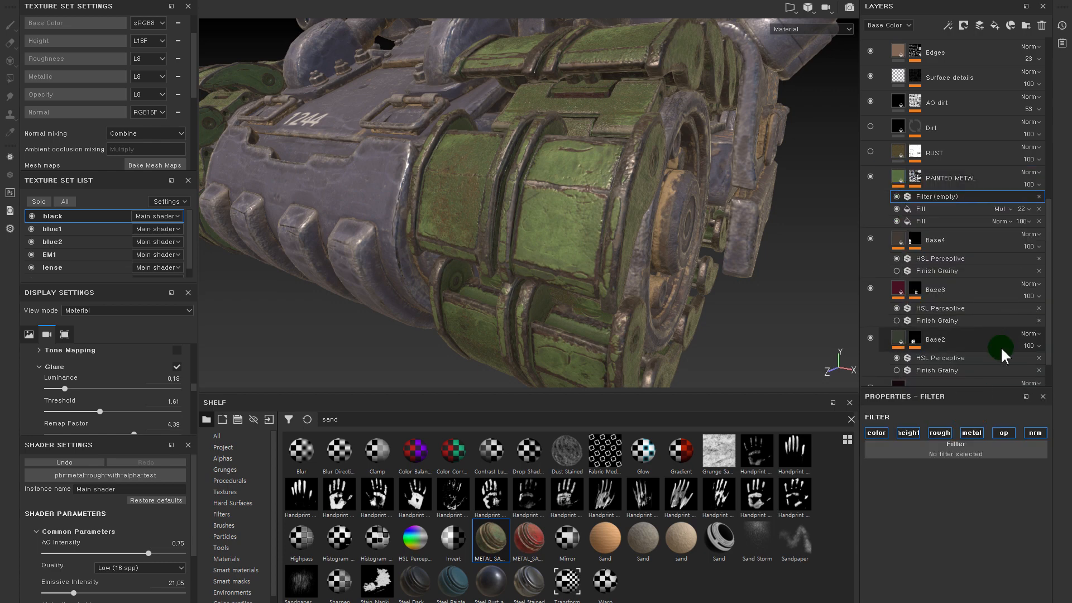
left_click(965, 451)
left_click(927, 584)
left_click_drag(954, 530, 868, 536)
left_click_drag(962, 552, 893, 548)
left_click(871, 177)
left_click(871, 176)
- Examine the PAINTED METAL layer on the track plates from afar and up close, checking its height setting and Fill effects
right_click_drag(618, 250, 560, 190, "alt")
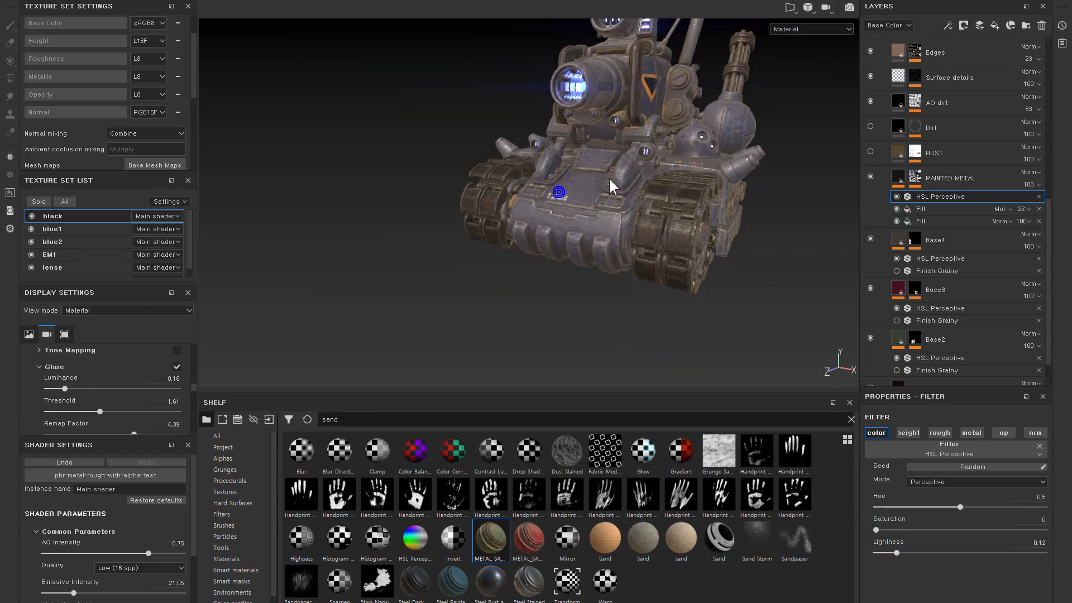
left_click_drag(611, 178, 586, 185, "alt")
right_click_drag(586, 184, 977, 419, "alt")
middle_click_drag(837, 310, 615, 259, "alt")
mouse_move(620, 255)
left_mouse_down("alt")
mouse_move(579, 308)
mouse_move(485, 184)
mouse_move(614, 227)
mouse_move(544, 206)
left_mouse_up("alt")
right_click_drag(543, 206, 561, 241, "alt")
middle_click_drag(560, 241, 570, 245, "alt")
left_click(914, 177)
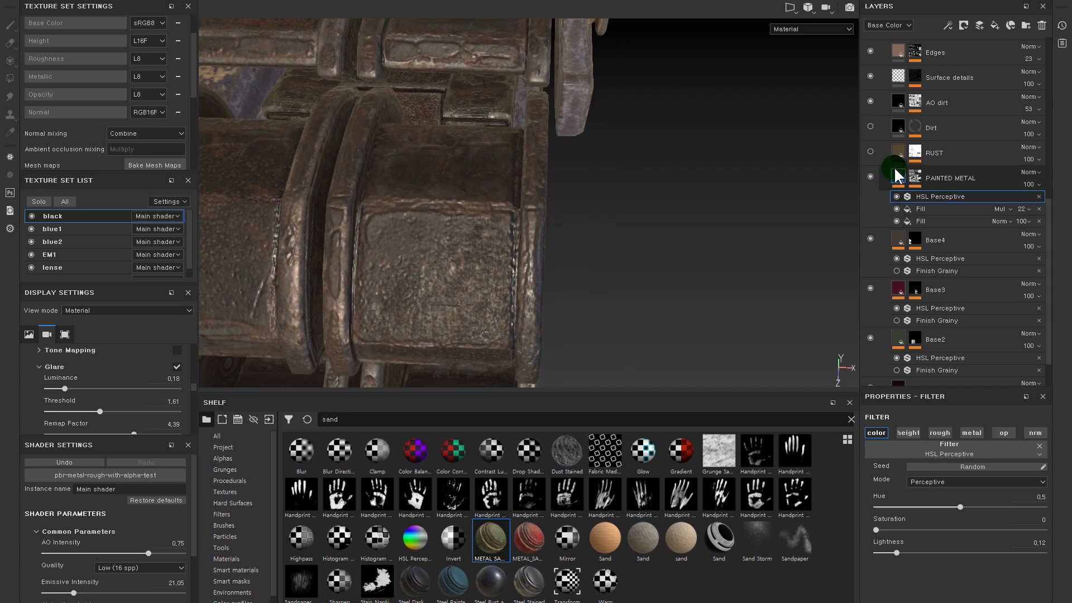
scroll(960, 503, "down", 3)
left_click(951, 510)
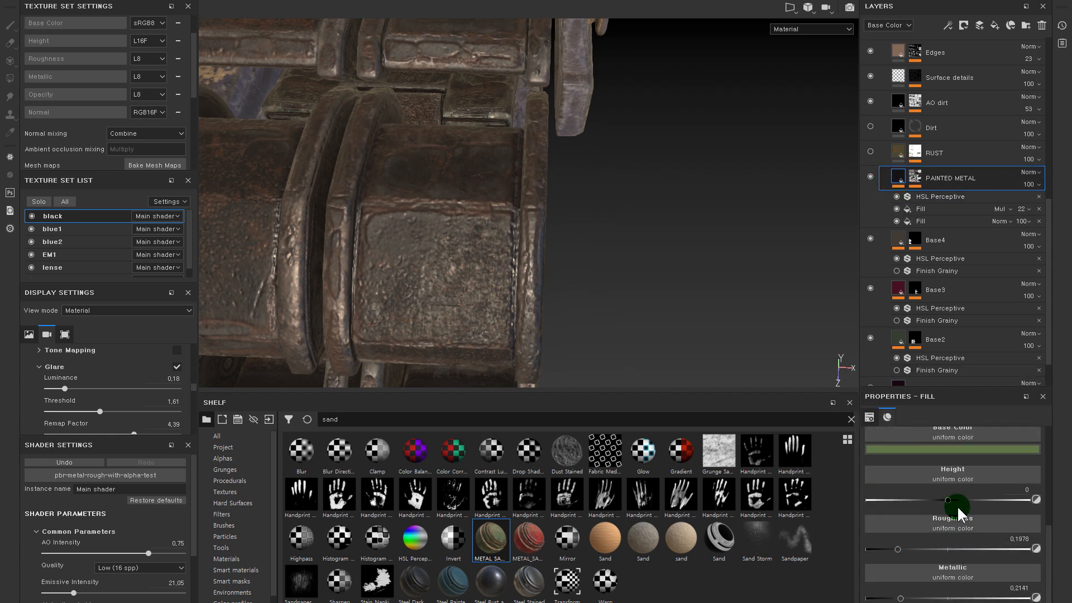
left_click(870, 173)
left_click(871, 173)
left_click(896, 208)
left_click(896, 221)
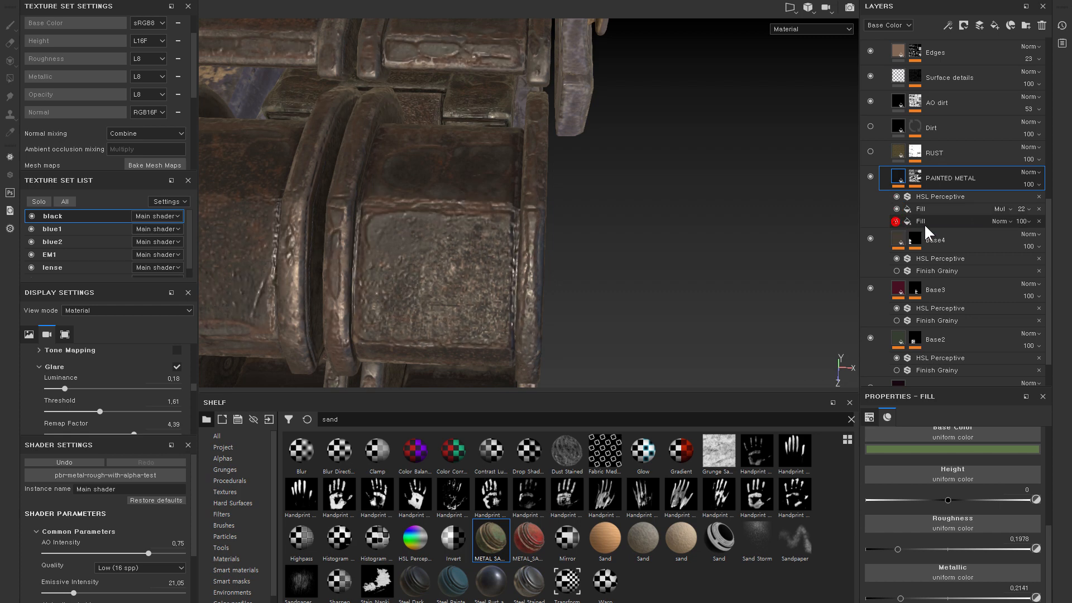
- Set the height of the lower Fill effect in the PAINTED METAL layer above Base4 to 0.004
left_click(922, 222)
scroll(950, 515, "down", 2)
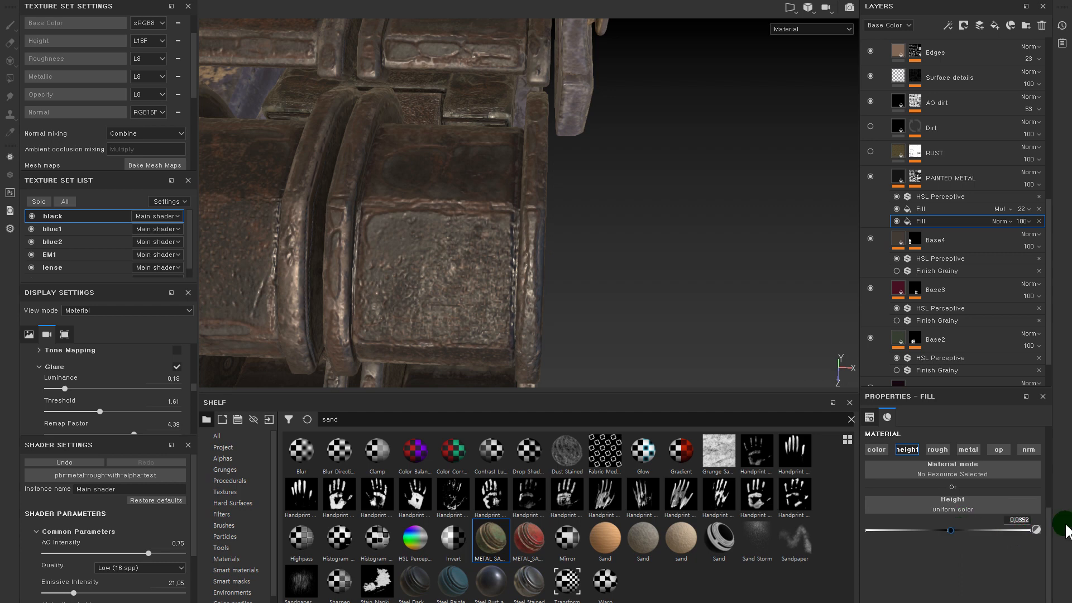
key("Return")
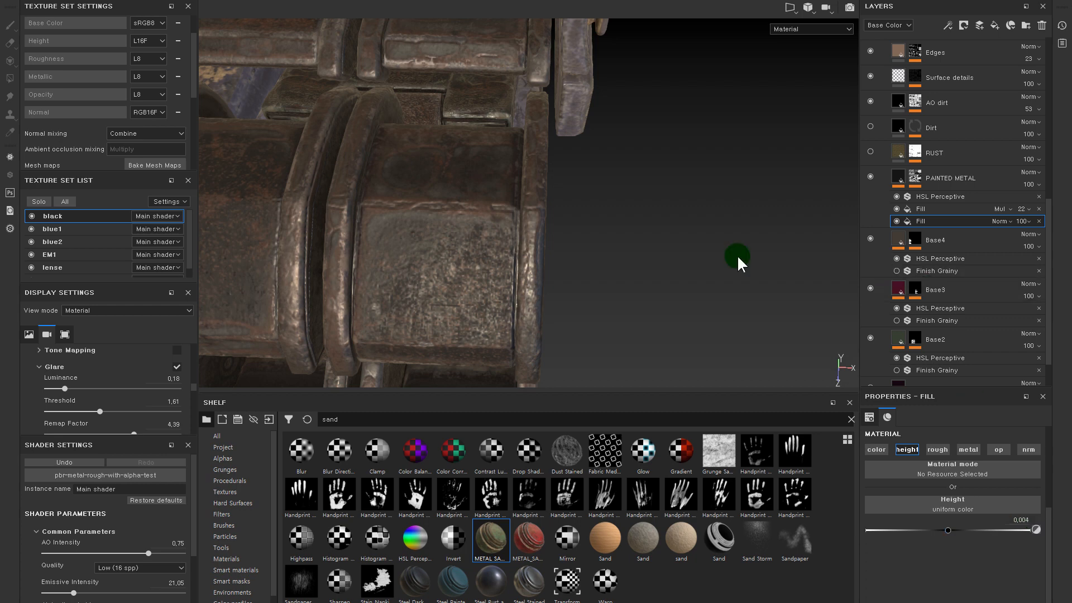
right_click_drag(754, 277, 563, 196, "alt")
left_click_drag(563, 196, 564, 101, "alt")
right_click_drag(564, 101, 671, 190, "alt")
left_click_drag(649, 156, 647, 156, "alt")
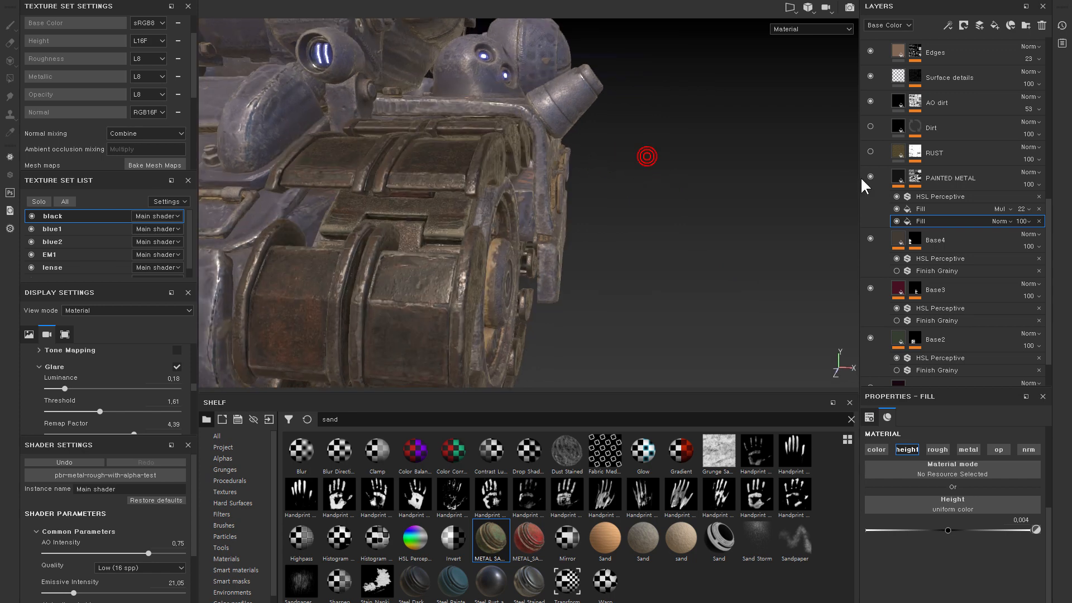
- Compare the RUST and Dirt layers on the tracks and delete both of them
scroll(957, 178, "up", 3)
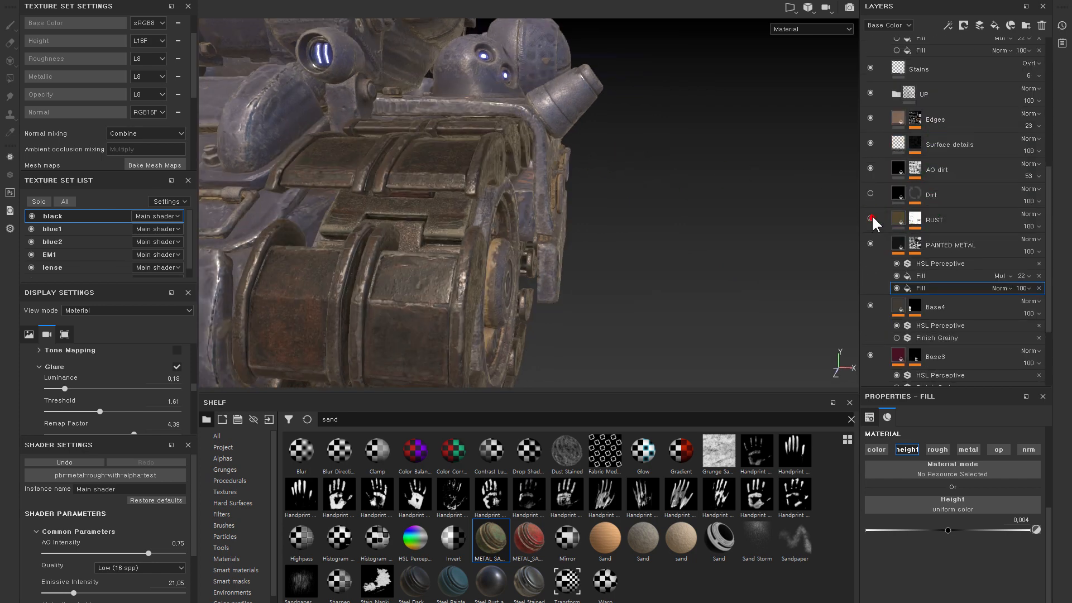
left_click(870, 193)
left_click(870, 218)
left_click(870, 193)
left_click(897, 218)
key("Delete")
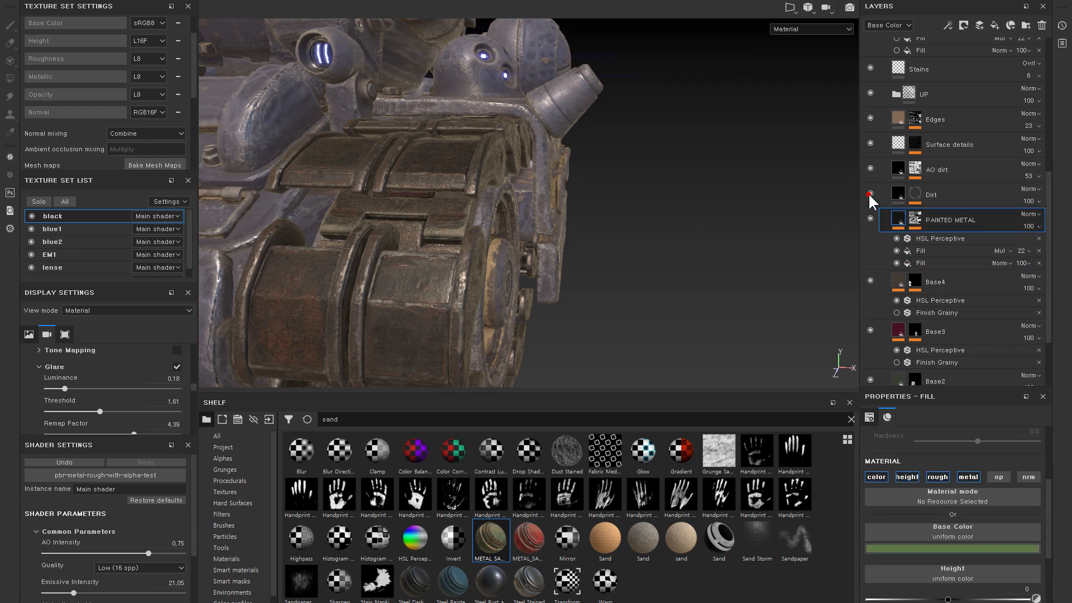
left_click(895, 194)
key("Delete")
- Show the CAVITIES DIRT layer in the dust folder, leaving sand and the upper TOP DIRT hidden
scroll(884, 172, "up", 5)
scroll(883, 172, "up", 3)
left_click(871, 171)
left_click(871, 171)
left_click(871, 134)
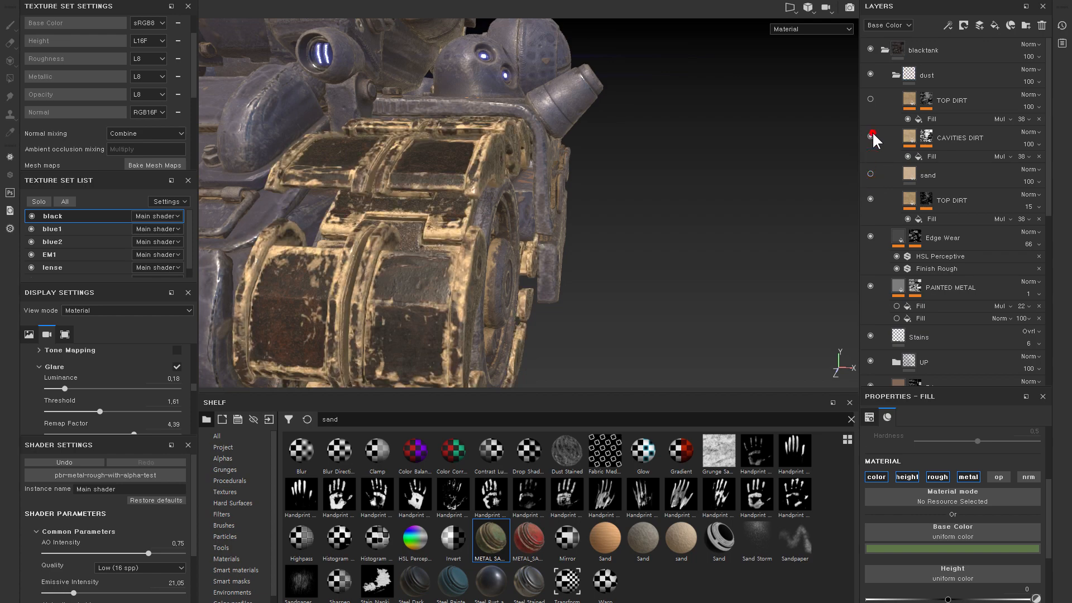
left_click(873, 132)
left_click(872, 132)
left_click(868, 94)
- Examine the cavity dirt on the tracks from several angles and distances
right_click_drag(713, 158, 261, 143, "alt")
left_click_drag(495, 141, 536, 184, "alt")
middle_click_drag(608, 216, 642, 195, "alt")
left_click_drag(599, 172, 497, 167, "alt")
right_click_drag(497, 168, 656, 278, "alt")
middle_click_drag(655, 277, 583, 205, "alt")
mouse_move(575, 170)
left_mouse_down("alt")
mouse_move(635, 175)
mouse_move(629, 168)
left_mouse_up("alt")
right_click_drag(619, 154, 652, 175, "alt")
middle_click_drag(654, 176, 655, 182, "alt")
left_click_drag(655, 182, 664, 131, "alt")
middle_click_drag(741, 176, 766, 197, "alt")
mouse_move(751, 196)
right_mouse_down("alt")
mouse_move(737, 164)
mouse_move(687, 157)
right_mouse_up("alt")
left_click_drag(677, 167, 609, 165, "alt")
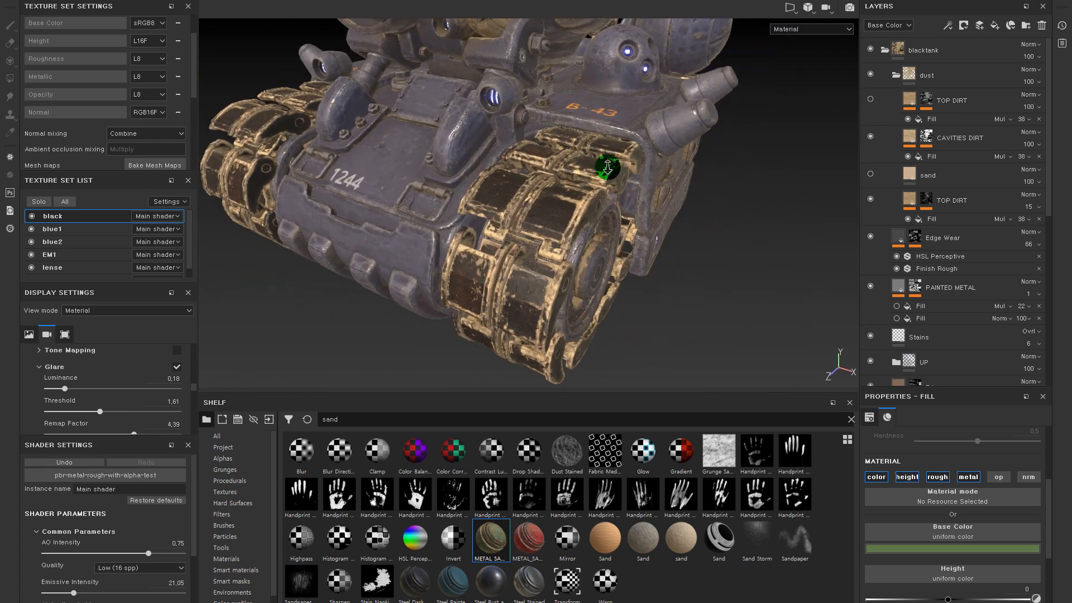
right_click_drag(610, 167, 610, 170, "alt")
left_click_drag(611, 170, 622, 210, "alt")
middle_click_drag(622, 211, 641, 201, "alt")
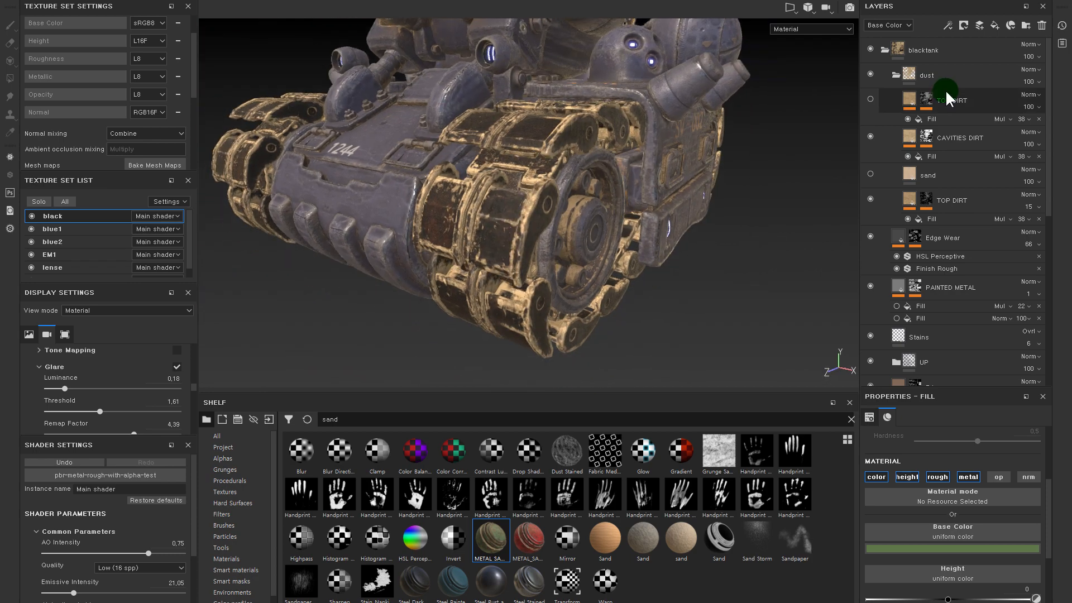
- Set the CAVITIES DIRT mask generator's Global Balance to 0.39 and the layer's opacity to 60
left_click(865, 137)
left_click(865, 138)
left_click(865, 138)
left_click(865, 138)
left_click(865, 138)
left_click(980, 144)
left_click(925, 133)
left_click(957, 153)
left_click_drag(918, 500, 939, 511)
left_click(1030, 142)
left_click(1043, 165)
- Compare the wheels and track links up close with and without the CAVITIES DIRT layer
left_click_drag(603, 184, 793, 301, "alt")
right_click_drag(793, 301, 613, 105, "alt")
middle_click_drag(613, 106, 540, 25, "alt")
left_click(869, 137)
left_click(868, 137)
left_click(868, 137)
left_click(869, 137)
right_click_drag(569, 237, 689, 368, "alt")
left_click_drag(653, 277, 620, 226, "alt")
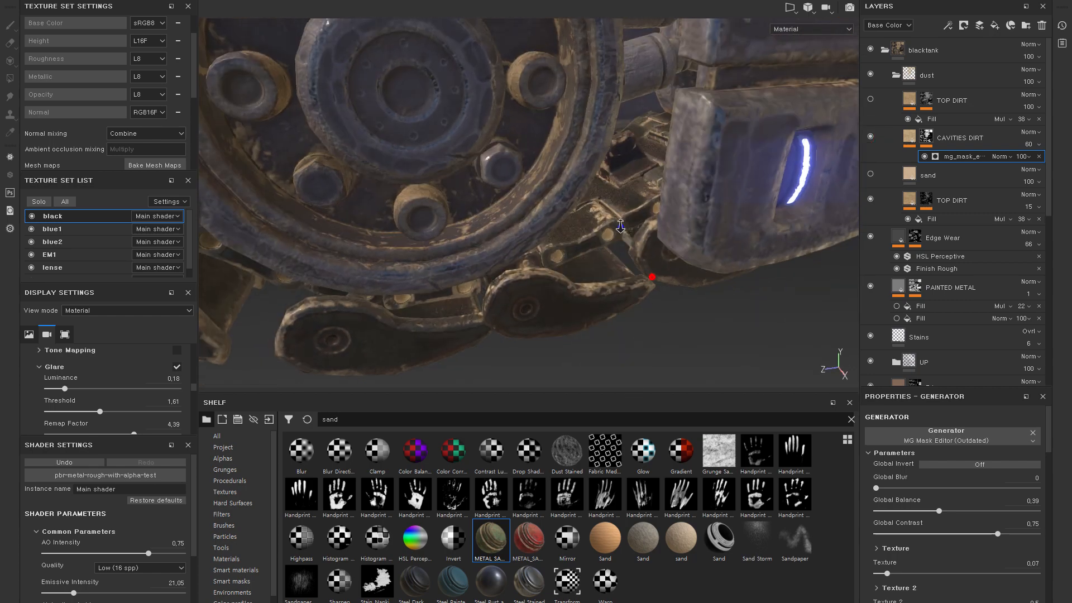
right_click_drag(621, 226, 630, 254, "alt")
left_click_drag(630, 254, 600, 215, "alt")
- Set the CAVITIES DIRT mask generator's Global Balance to 0.3
left_click_drag(916, 506, 924, 511)
right_click_drag(631, 316, 578, 223, "alt")
left_click_drag(578, 223, 680, 228, "alt")
- Show the upper TOP DIRT layer and set its mask generator's Level to 0.06 and Contrast to 0.58
left_click(870, 99)
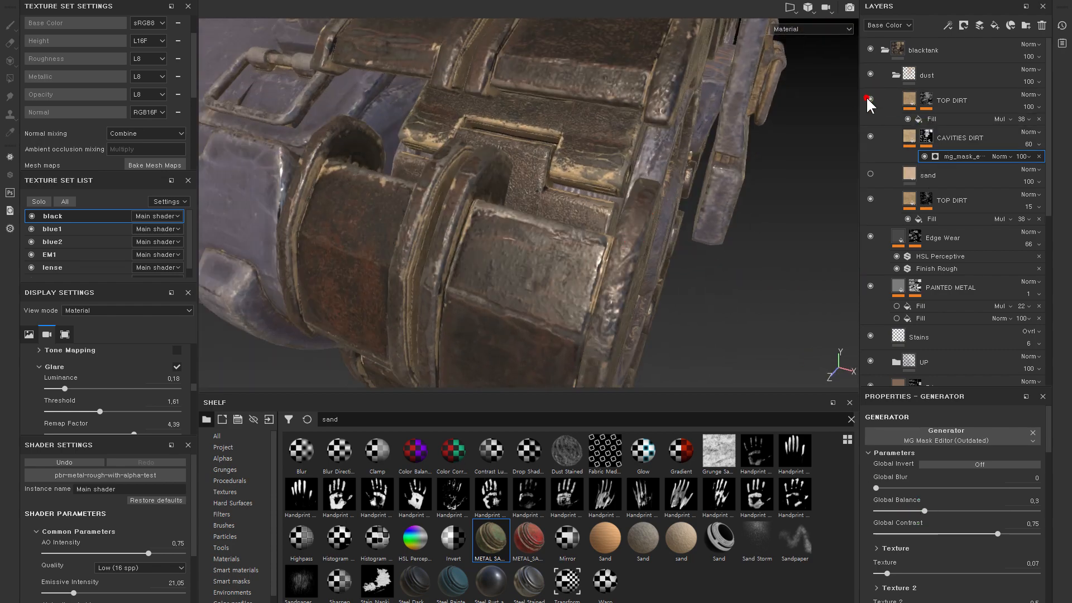
right_click_drag(834, 133, 766, 201, "alt")
left_click_drag(765, 201, 704, 219, "alt")
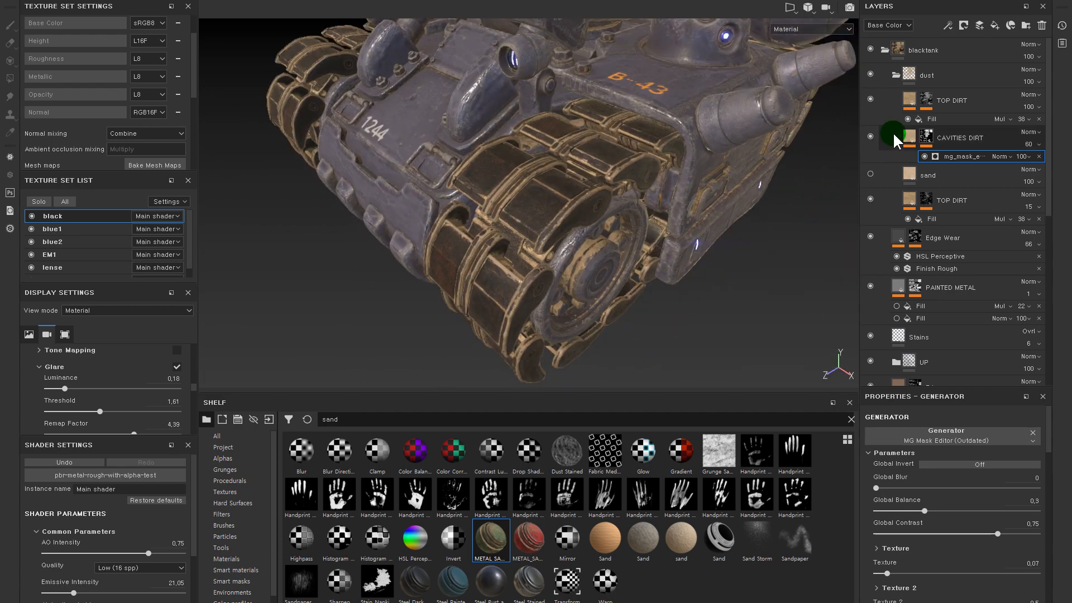
left_click(927, 97)
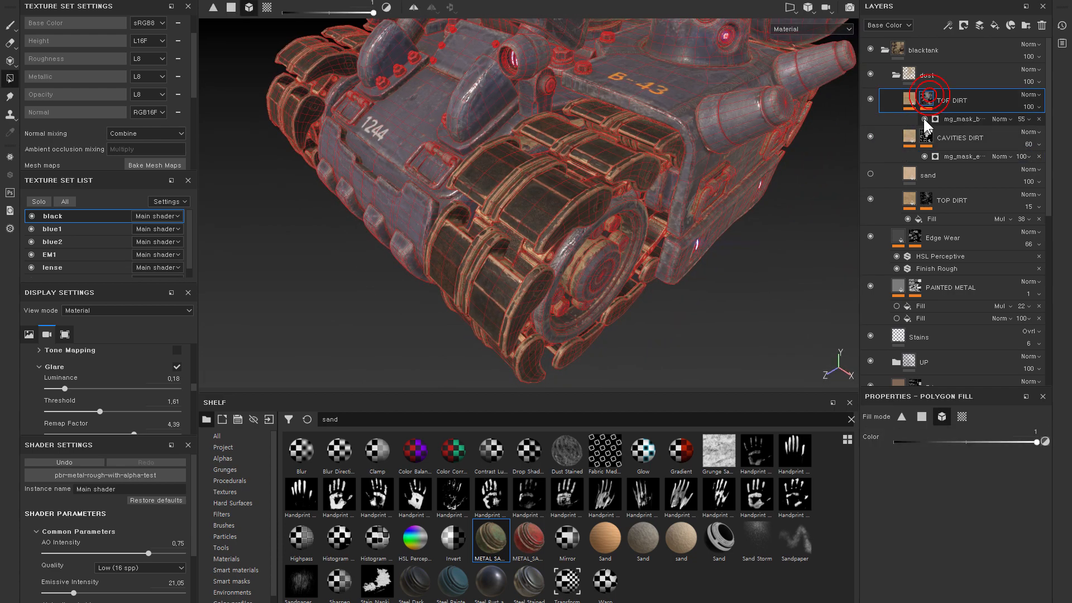
left_click(970, 118)
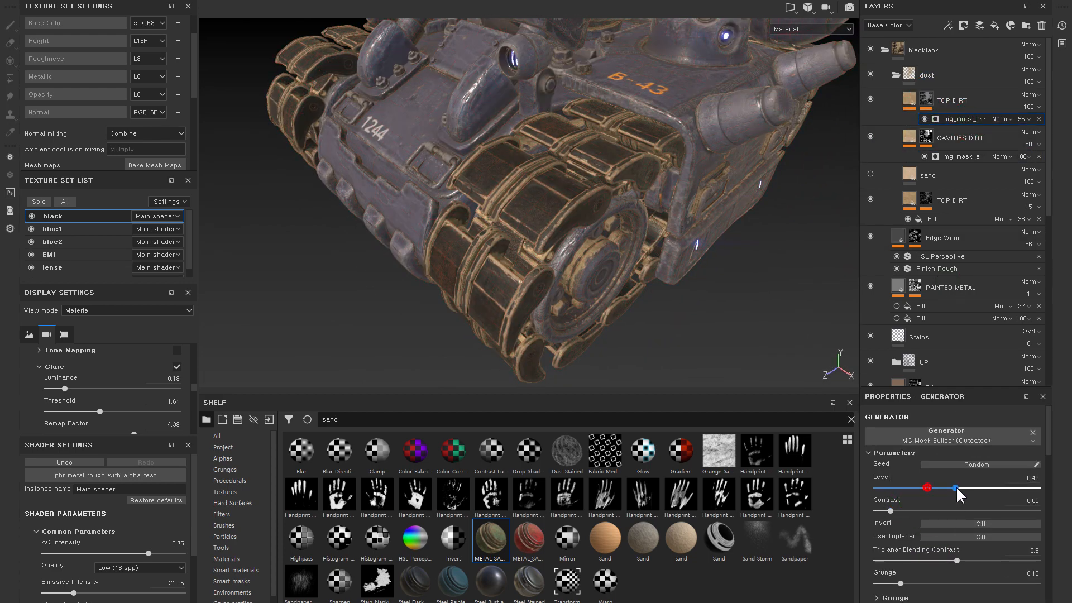
left_click_drag(903, 485, 970, 510)
left_click(869, 99)
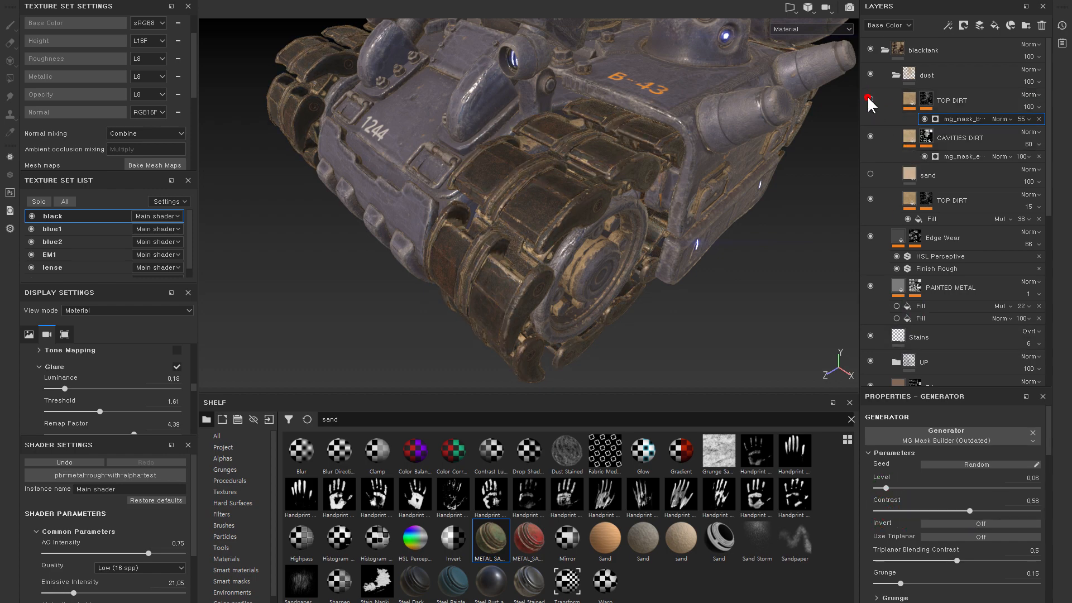
left_click(869, 99)
- Examine the whole tank and its tracks from several angles, comparing them with and without the upper TOP DIRT layer
left_click_drag(642, 168, 778, 158, "alt")
right_click_drag(777, 158, 402, 146, "alt")
left_click_drag(682, 169, 620, 190, "alt")
middle_click_drag(627, 304, 586, 349, "alt")
right_click_drag(610, 242, 637, 242, "alt")
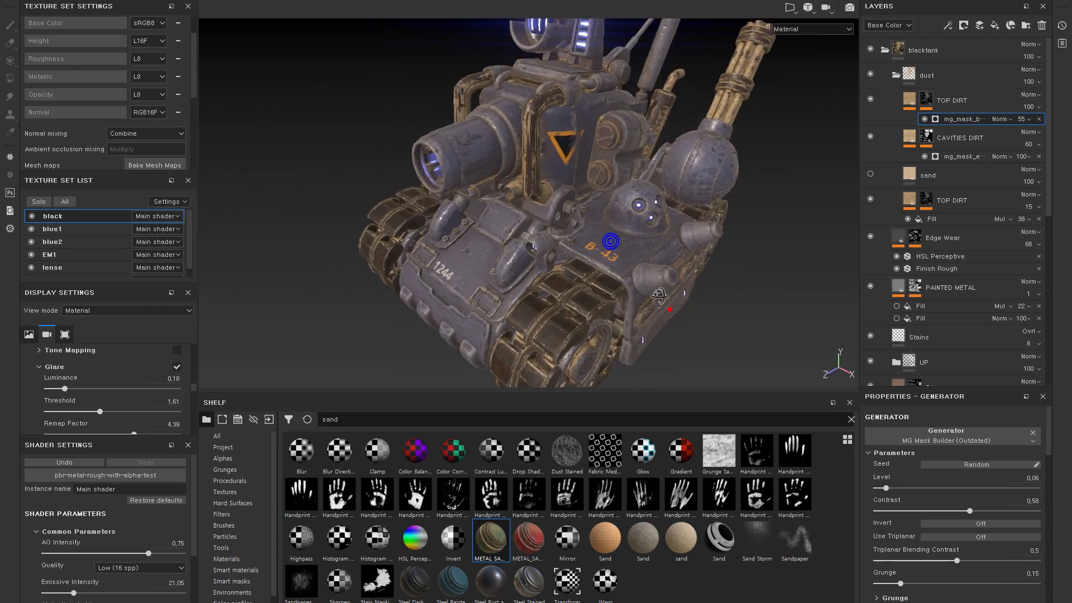
left_click_drag(562, 146, 545, 125, "alt")
middle_click_drag(624, 275, 623, 277, "alt")
left_click_drag(624, 277, 627, 277, "alt")
right_click_drag(590, 248, 711, 342, "alt")
middle_click_drag(701, 335, 675, 228, "alt")
right_click_drag(674, 227, 769, 330, "alt")
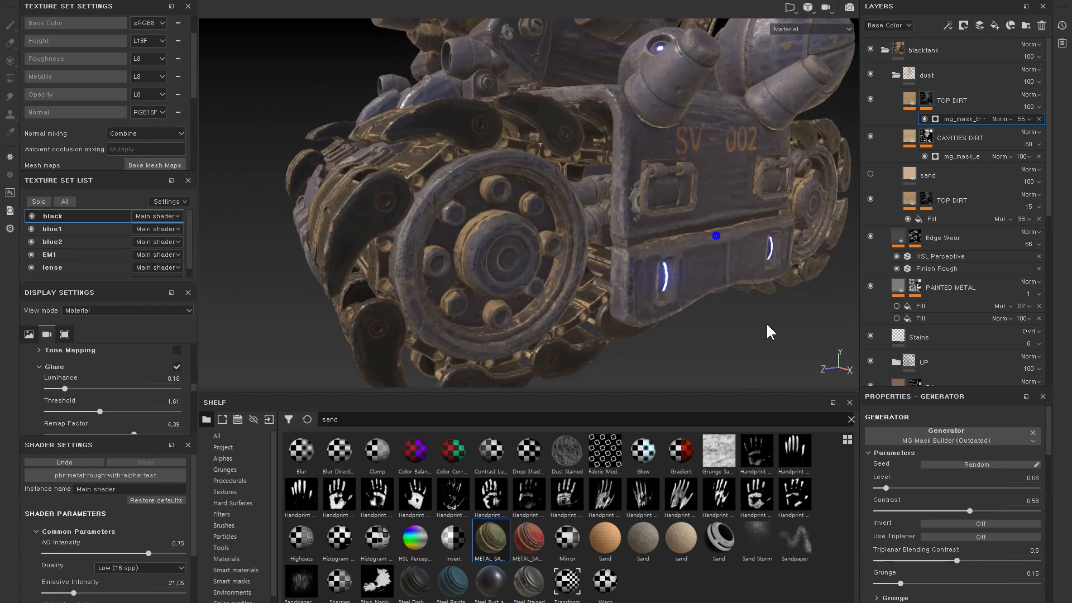
left_click(871, 99)
left_click(871, 98)
left_click_drag(609, 206, 628, 244, "alt")
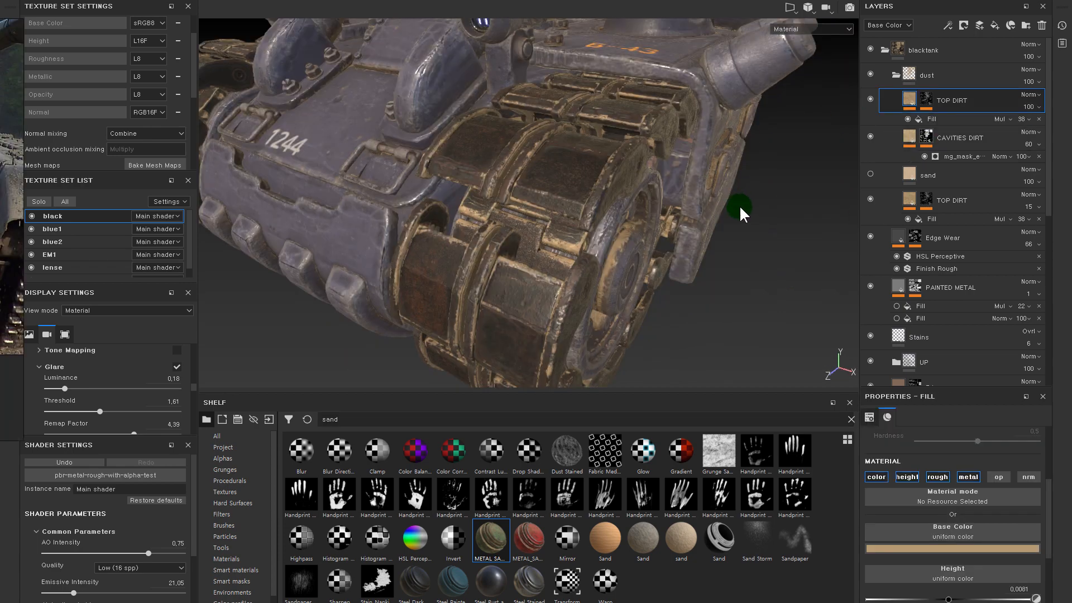
left_click(870, 99)
left_click(870, 99)
- Show the sand layer and move it above TOP DIRT at the top of the dust folder
left_click(871, 174)
left_click_drag(899, 173, 934, 94)
left_click(865, 100)
left_click(865, 99)
left_click(866, 99)
left_click(866, 100)
left_click_drag(599, 134, 698, 137, "alt")
left_click(867, 100)
right_click_drag(745, 157, 335, 150, "alt")
left_click_drag(680, 127, 574, 125, "alt")
right_click_drag(574, 124, 828, 97, "alt")
- Add a black mask to the sand layer and apply a Dripping Rust generator to it
right_click(911, 101)
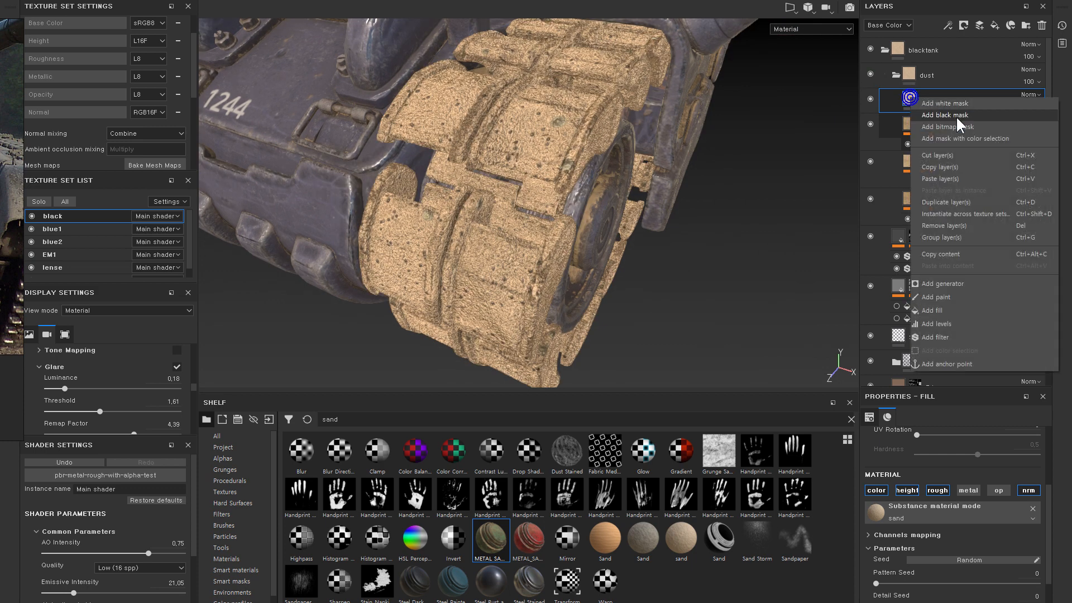
left_click(957, 118)
right_click(927, 98)
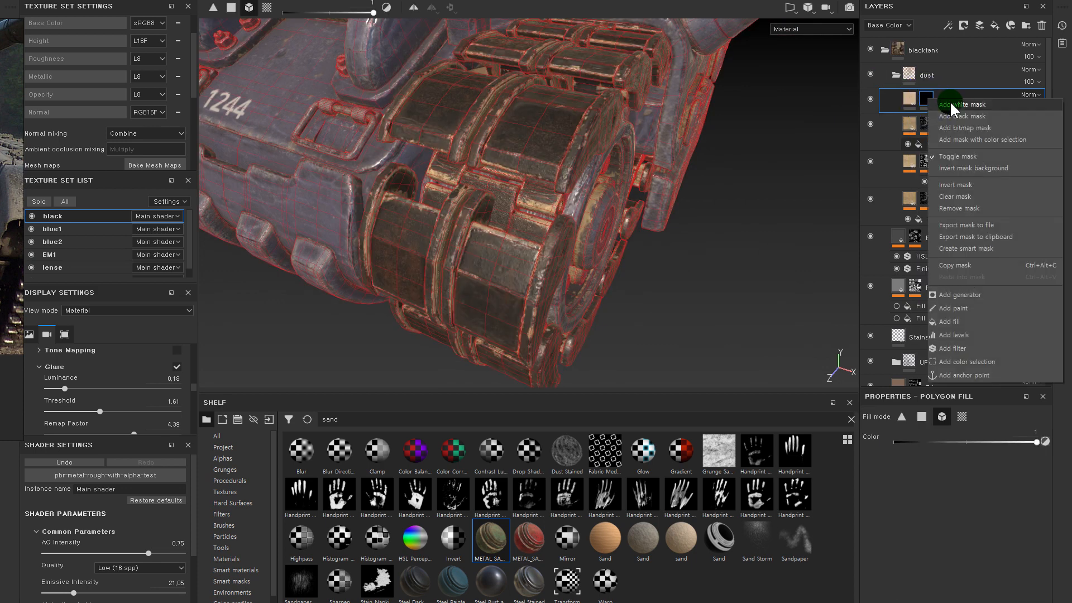
left_click(1000, 293)
left_click_drag(575, 261, 587, 246, "alt")
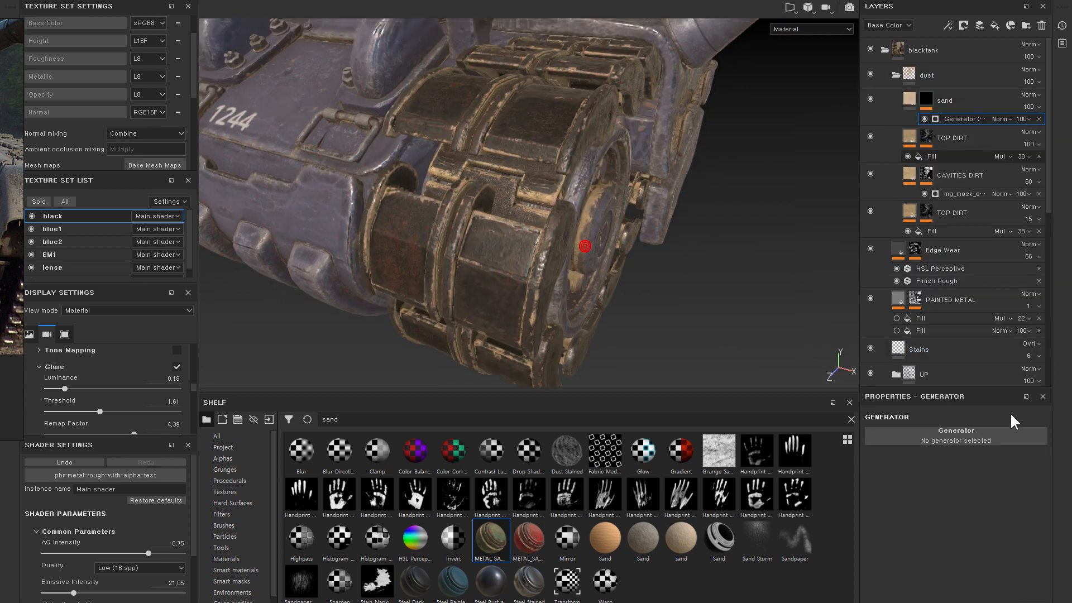
left_click(992, 431)
left_click(1013, 471)
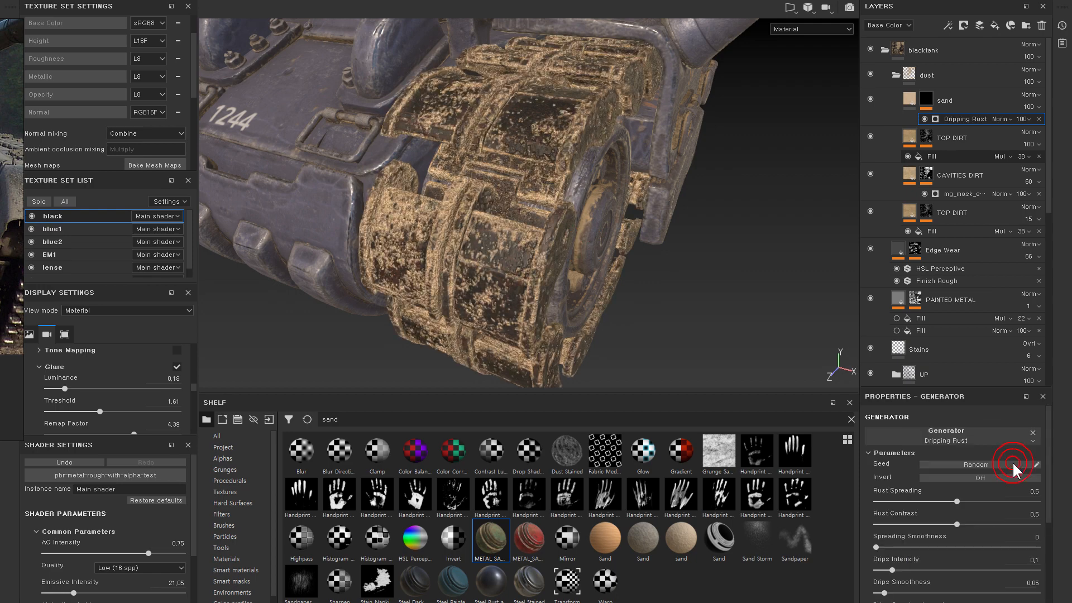
- Set Rust Spreading to 0.49 in the sand mask's Dripping Rust generator
left_click_drag(826, 330, 782, 196, "alt")
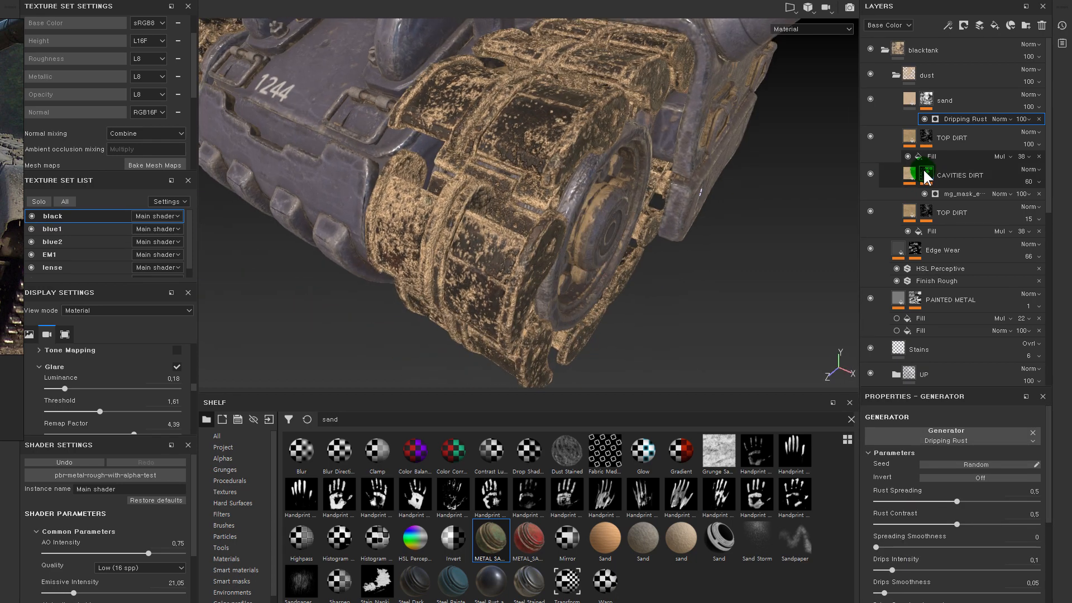
left_click_drag(498, 169, 595, 146, "alt")
scroll(696, 235, "down", 3)
scroll(595, 147, "up", 3)
mouse_move(957, 501)
left_mouse_down()
mouse_move(895, 500)
mouse_move(968, 504)
mouse_move(955, 501)
left_mouse_up()
- Compare the track plates up close with and without the masked sand layer
left_click_drag(569, 192, 581, 212, "alt")
middle_click_drag(451, 214, 439, 182, "alt")
right_click_drag(656, 176, 749, 329, "alt")
left_click_drag(585, 274, 676, 214, "alt")
left_click(881, 103)
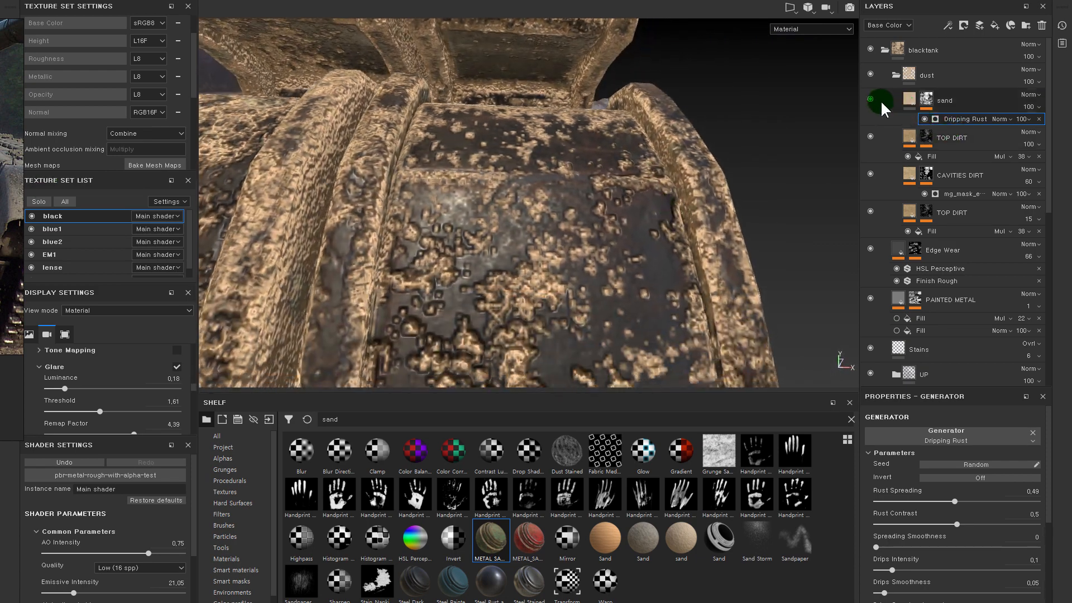
left_click(871, 98)
left_click(871, 99)
left_click(872, 99)
left_click(871, 99)
left_click(872, 99)
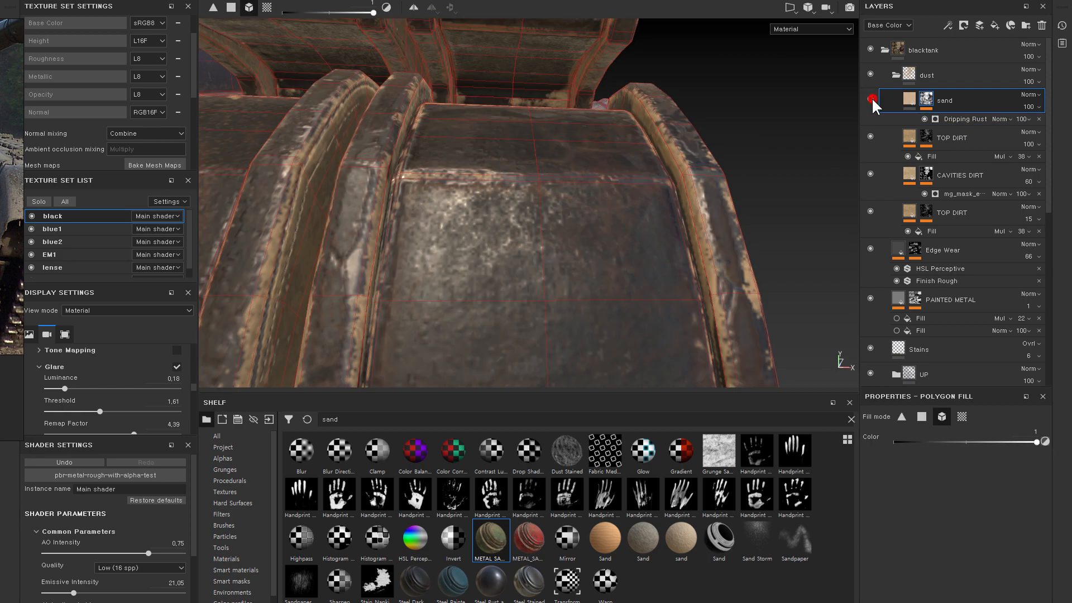
- Show the sand layer and set its material's Pattern Seed to 19, Detail Seed to 11 and Large Rock Seed to 4
left_click(872, 99)
left_click(910, 100)
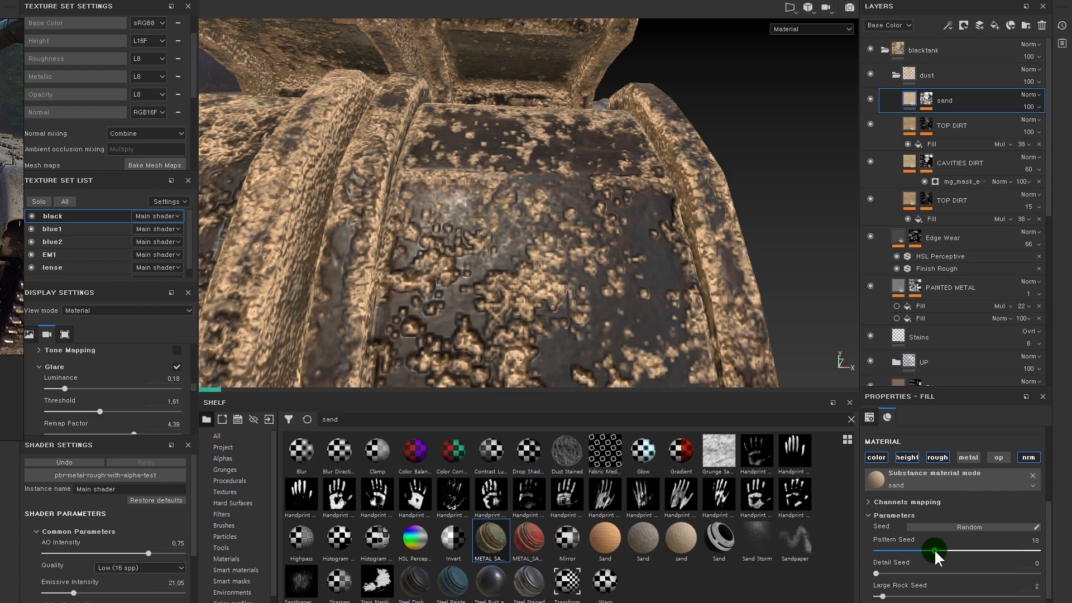
left_click_drag(888, 572, 912, 573)
right_click_drag(669, 283, 627, 234, "alt")
left_click_drag(627, 235, 670, 290, "alt")
right_click_drag(738, 292, 656, 284, "shift")
left_click_drag(656, 285, 778, 328, "alt")
mouse_move(883, 597)
left_mouse_down()
mouse_move(899, 597)
mouse_move(888, 597)
left_mouse_up()
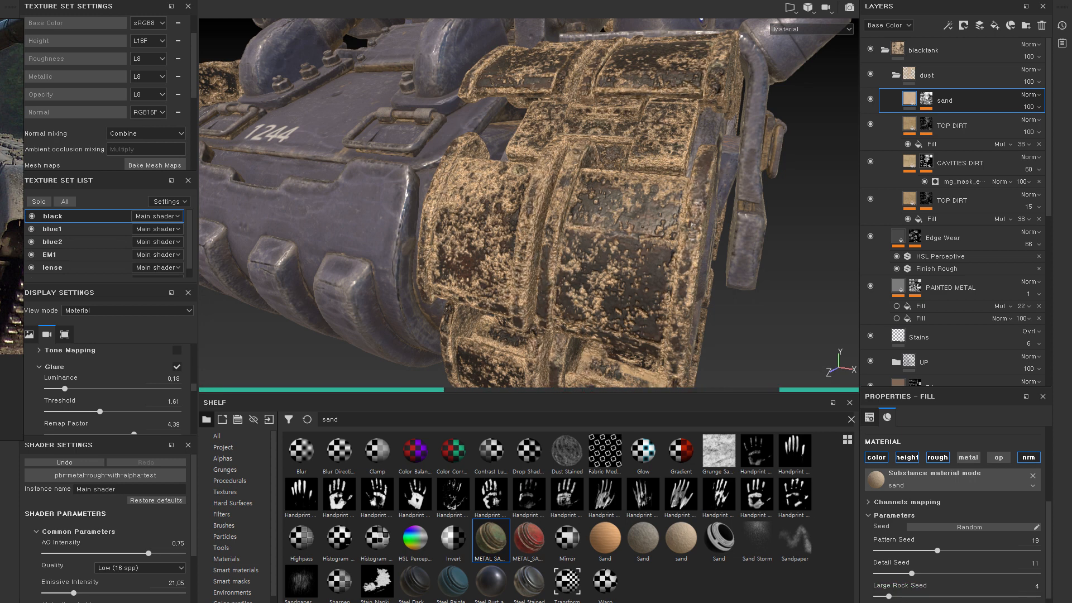
left_click(871, 99)
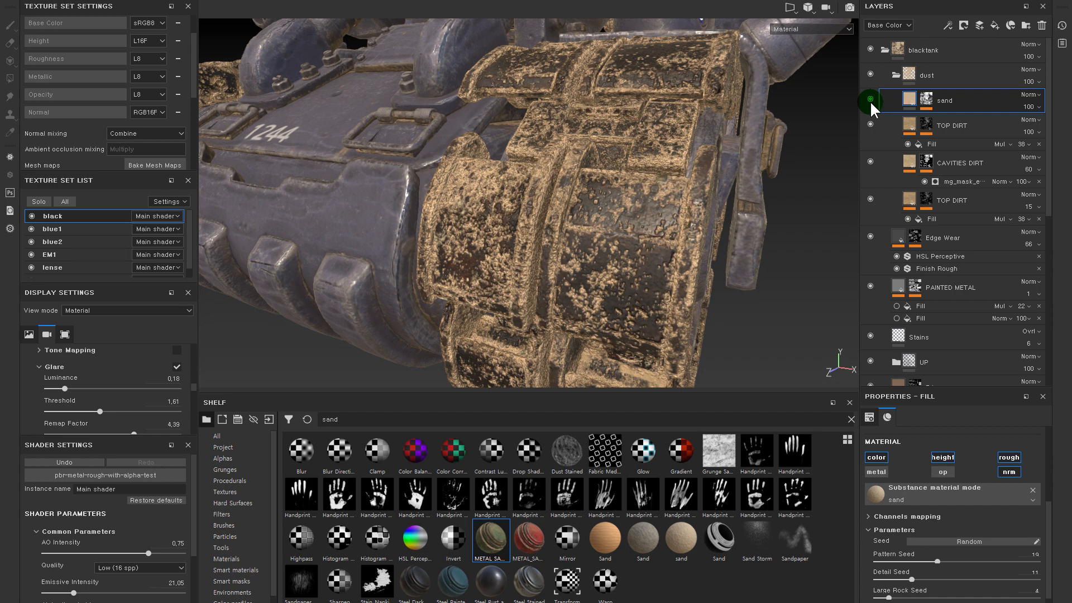
left_click(870, 100)
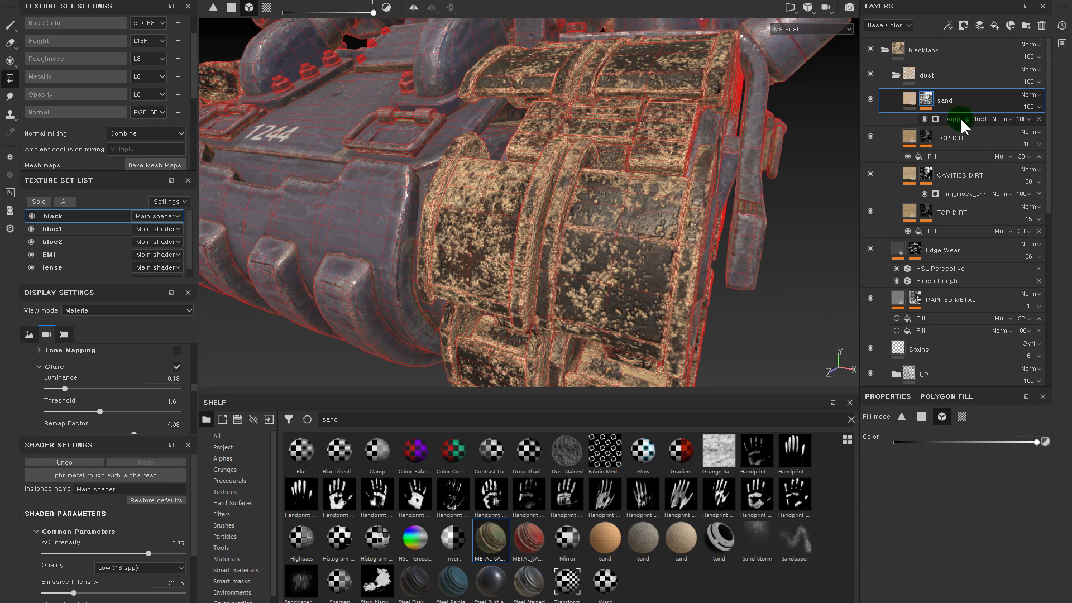
- Replace the Dripping Rust generator in the sand layer's mask with the Fiber Glass generator
left_click(960, 117)
left_click(988, 448)
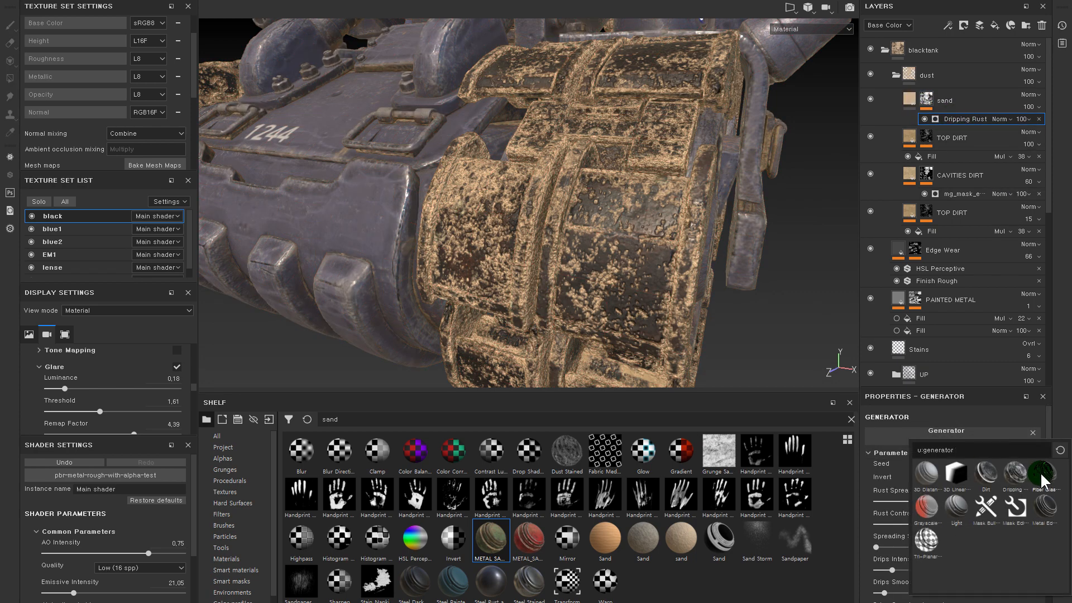
left_click(913, 101)
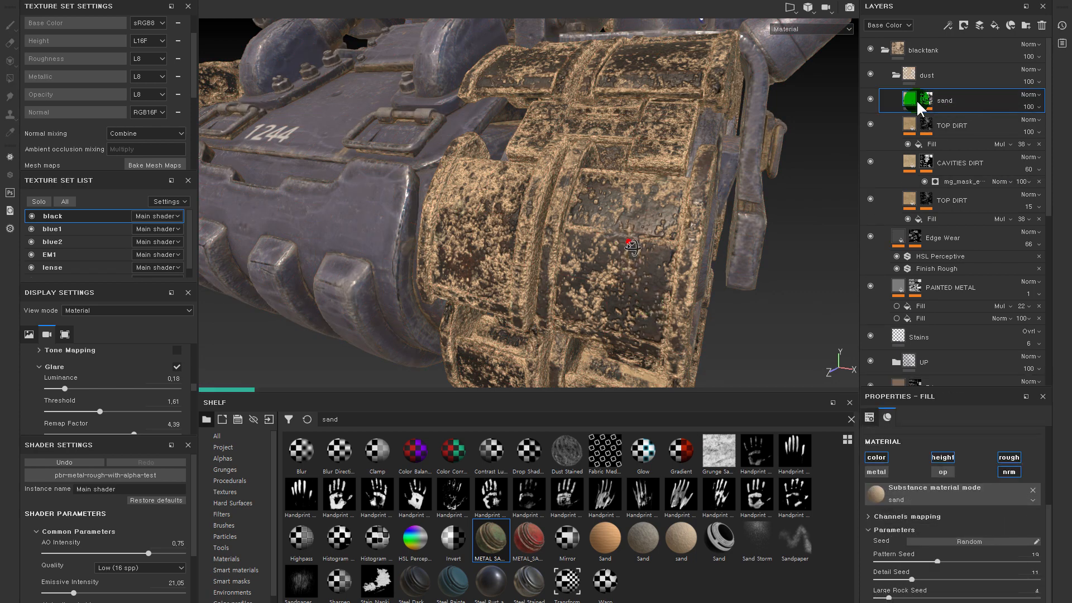
left_click(923, 101)
left_click_drag(632, 246, 642, 249, "alt")
middle_click_drag(641, 249, 704, 273, "alt")
right_click_drag(703, 274, 649, 237, "alt")
mouse_move(648, 236)
left_mouse_down("alt")
mouse_move(613, 218)
mouse_move(648, 224)
left_mouse_up("alt")
- Switch the sand mask's generator to Light
left_click(981, 438)
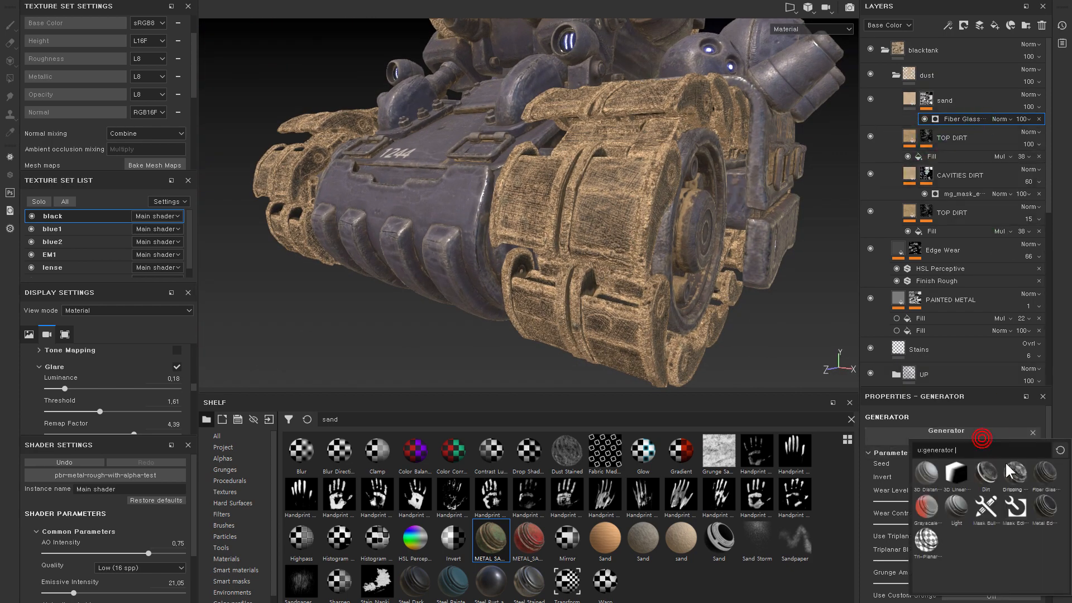
left_click(951, 507)
left_click_drag(579, 335, 753, 313, "alt")
- Compare the tracks with and without the sand layer from the front and the side
left_click(870, 100)
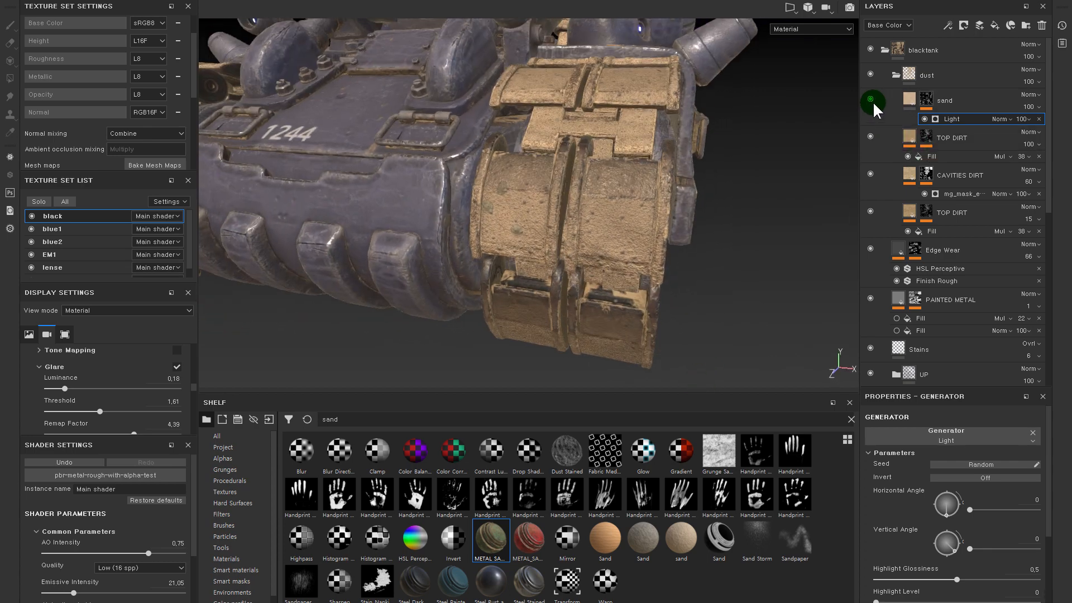
left_click(870, 101)
left_click(870, 101)
left_click(870, 101)
left_click_drag(743, 217, 552, 226, "alt")
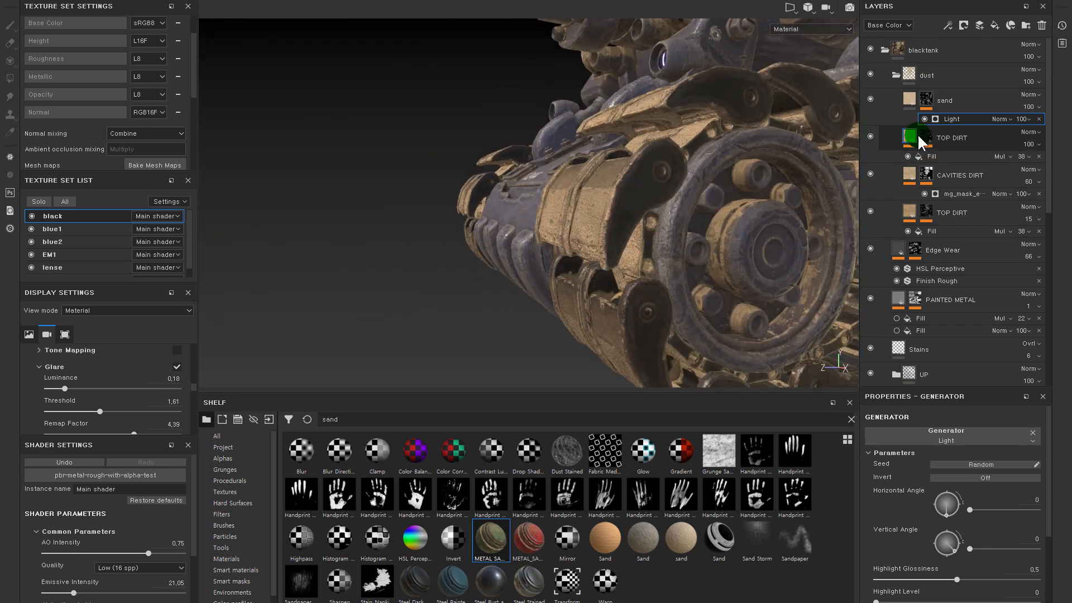
left_click(870, 101)
left_click(870, 101)
left_click(870, 101)
left_click(870, 101)
left_click(870, 101)
left_click(870, 99)
- Set the Light generator's Horizontal Angle to 218 in the sand mask
left_click_drag(651, 199, 742, 220, "alt")
scroll(714, 214, "down", 3)
left_click_drag(651, 210, 635, 189, "alt")
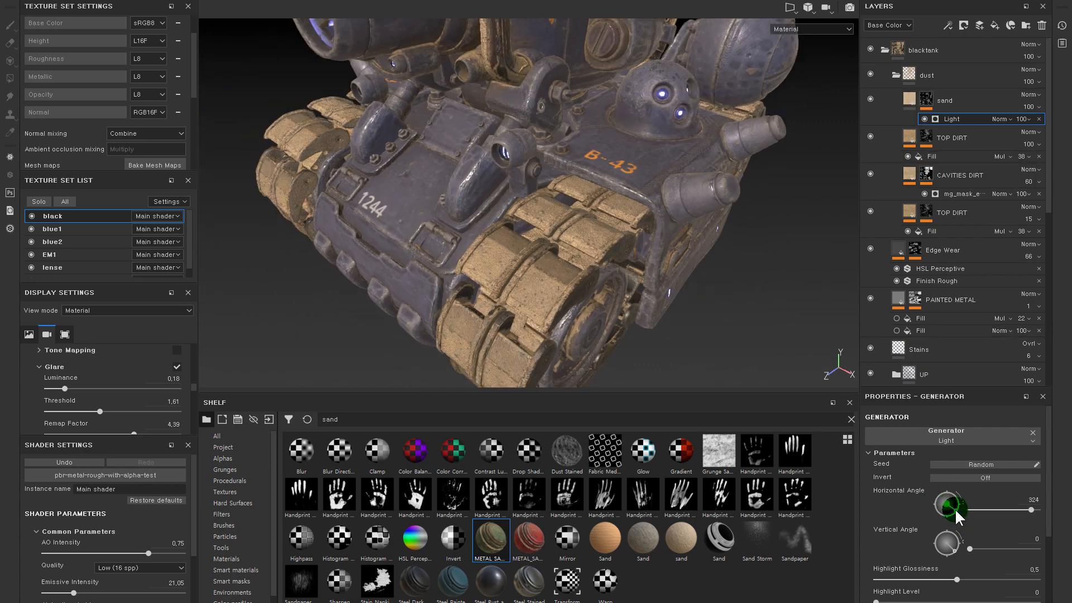
left_click_drag(956, 508, 933, 511)
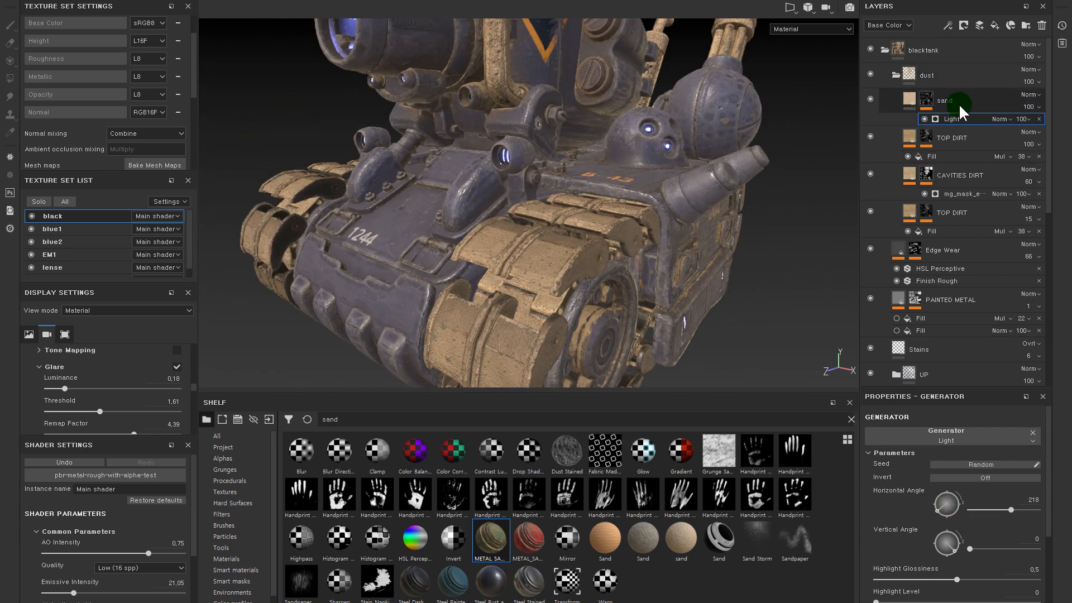
- Replace the sand mask's Light generator with Metal Edge Wear
left_click(948, 119)
left_click(971, 436)
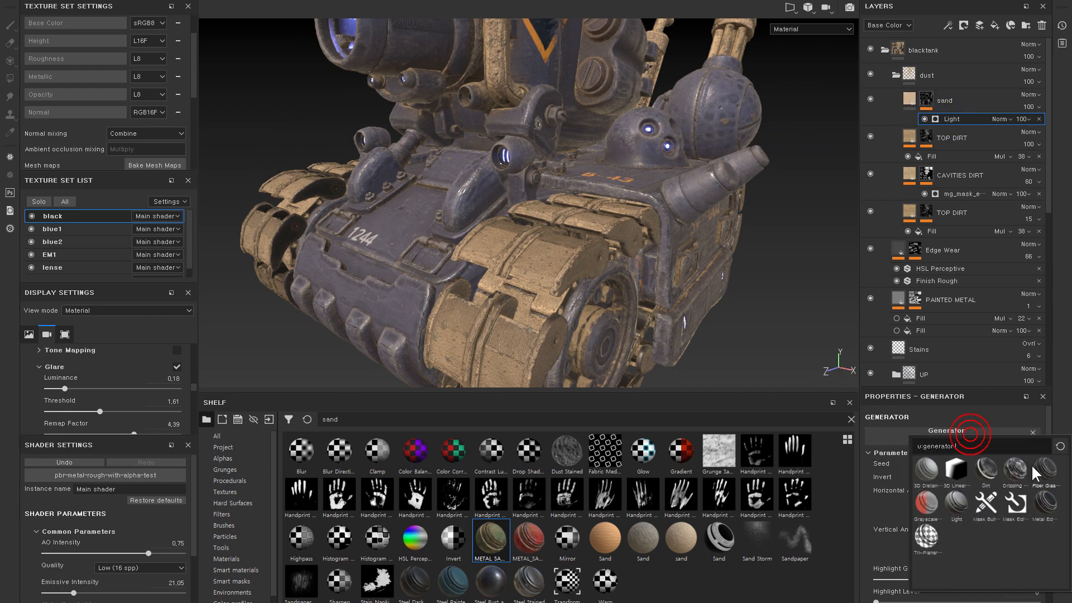
left_click(1049, 504)
left_click_drag(575, 299, 616, 214, "alt")
right_click_drag(614, 207, 625, 218, "alt")
left_click_drag(581, 191, 711, 238, "alt")
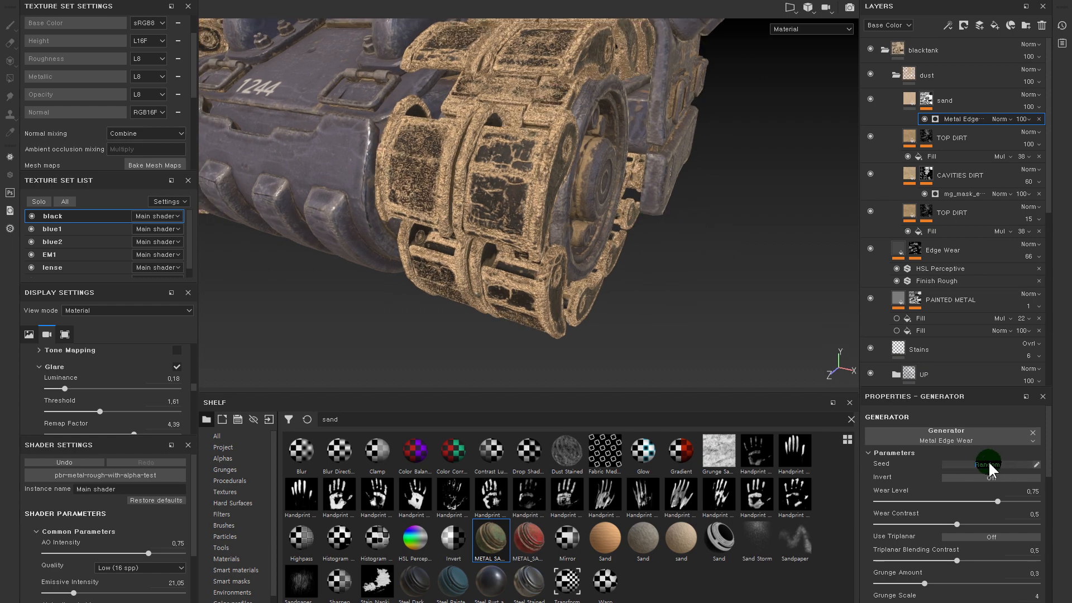
- Turn on Invert and set Wear Level to 0.82 in the sand mask's Metal Edge Wear generator
left_click(989, 478)
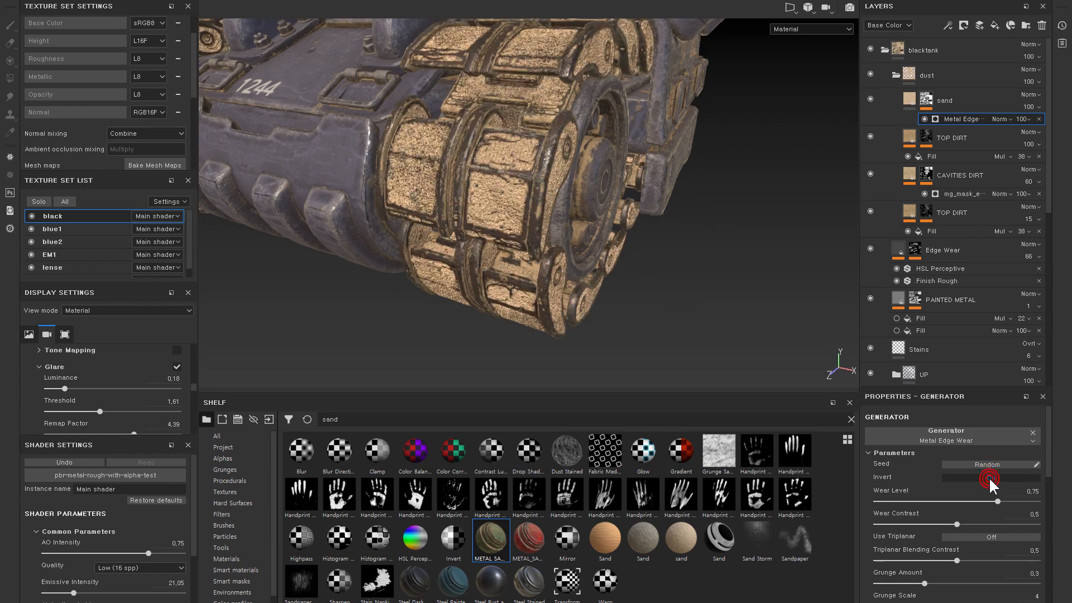
left_click_drag(637, 282, 649, 168, "alt")
left_click_drag(940, 502, 1009, 503)
left_click_drag(678, 251, 460, 282, "alt")
middle_click_drag(459, 282, 484, 302, "alt")
left_click_drag(497, 287, 504, 176, "alt")
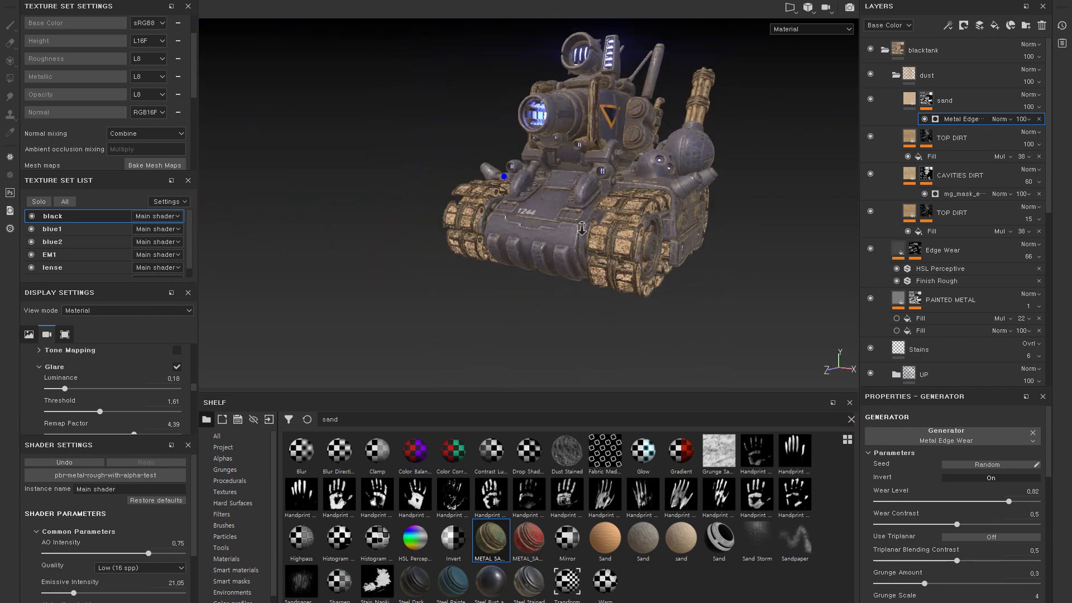
right_click_drag(504, 177, 570, 220, "alt")
left_click_drag(570, 220, 687, 228, "alt")
right_click_drag(678, 234, 743, 279, "alt")
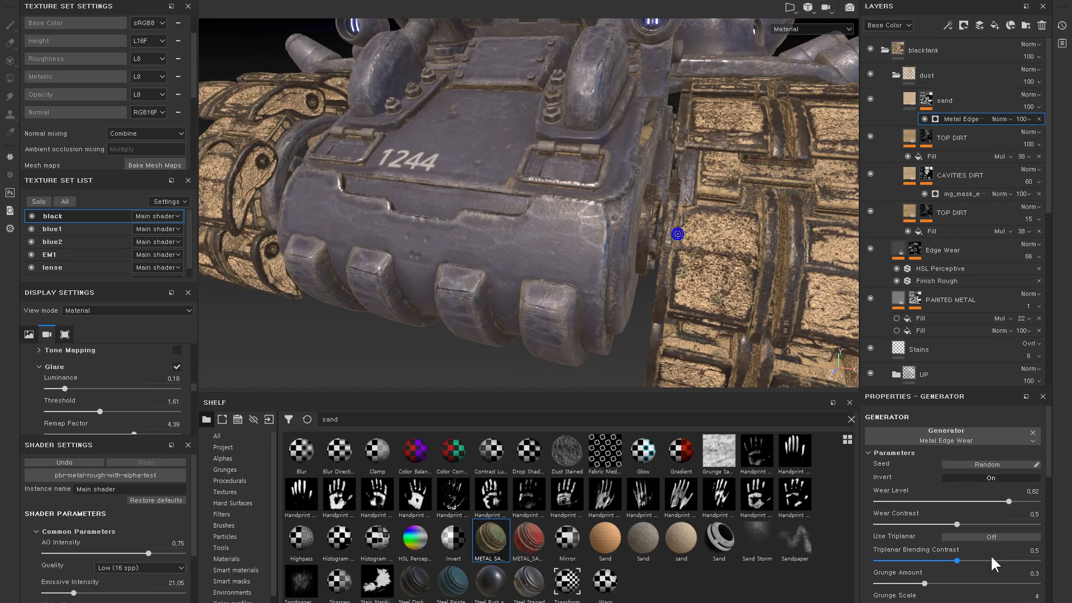
- Set Wear Contrast to 0.76 and Wear Level to 0.7 in the sand mask's Metal Edge Wear generator
left_click_drag(952, 525, 997, 525)
left_click(989, 504)
left_click(954, 503)
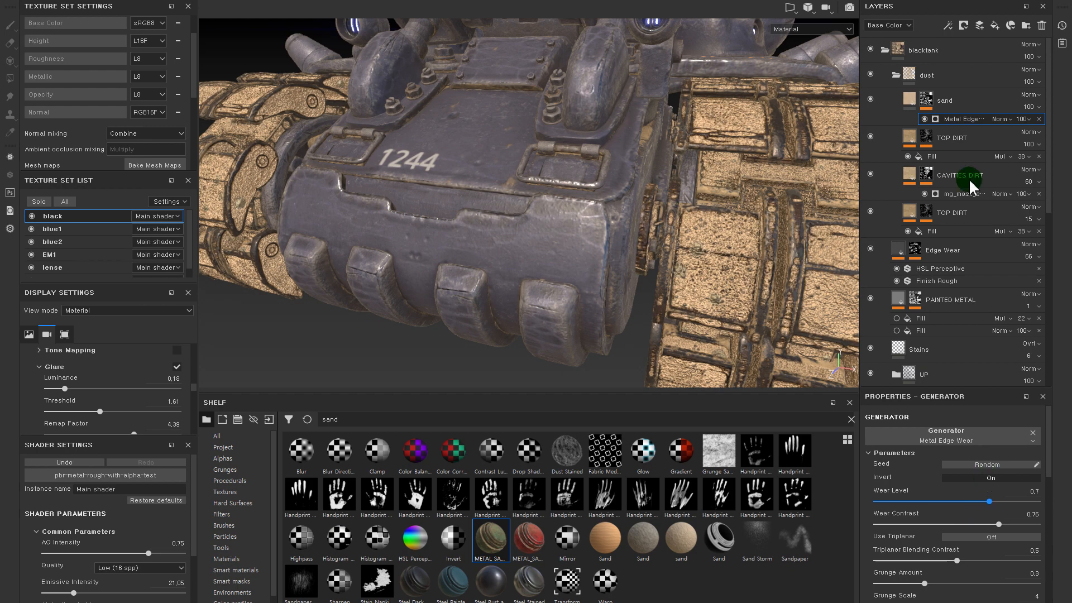
- Hide the sand layer to see the tracks without it, keeping the layer selected
left_click(912, 91)
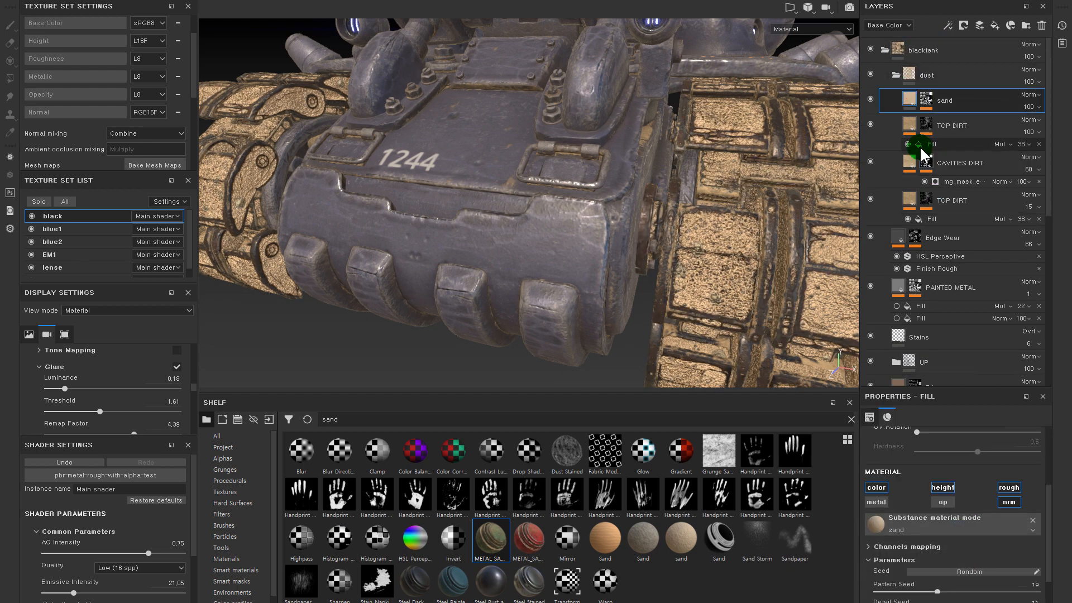
left_click(870, 98)
left_click_drag(742, 177, 499, 148, "alt")
right_click_drag(557, 173, 360, 180, "alt")
mouse_move(502, 203)
left_mouse_down("alt")
mouse_move(518, 164)
mouse_move(520, 204)
left_mouse_up("alt")
left_click(907, 102)
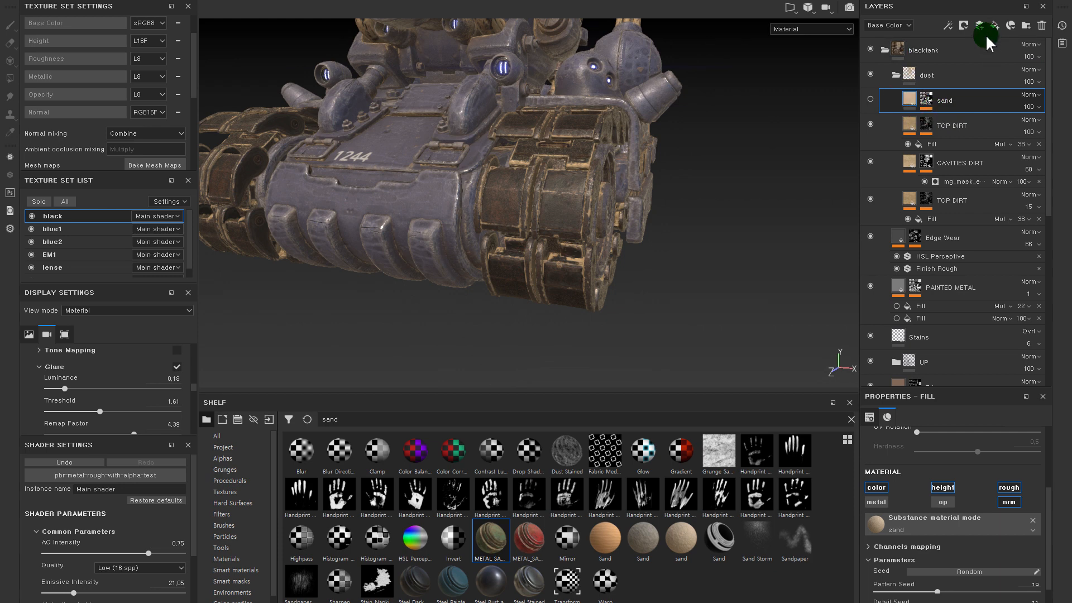
- Add a fill layer above the sand layer in the dust folder and set its base color to pure red
left_click(995, 25)
left_click(910, 100)
left_click(944, 564)
left_click_drag(971, 491, 1053, 366)
- Rename the red fill layer to sand and add a black mask to it
left_click(927, 105)
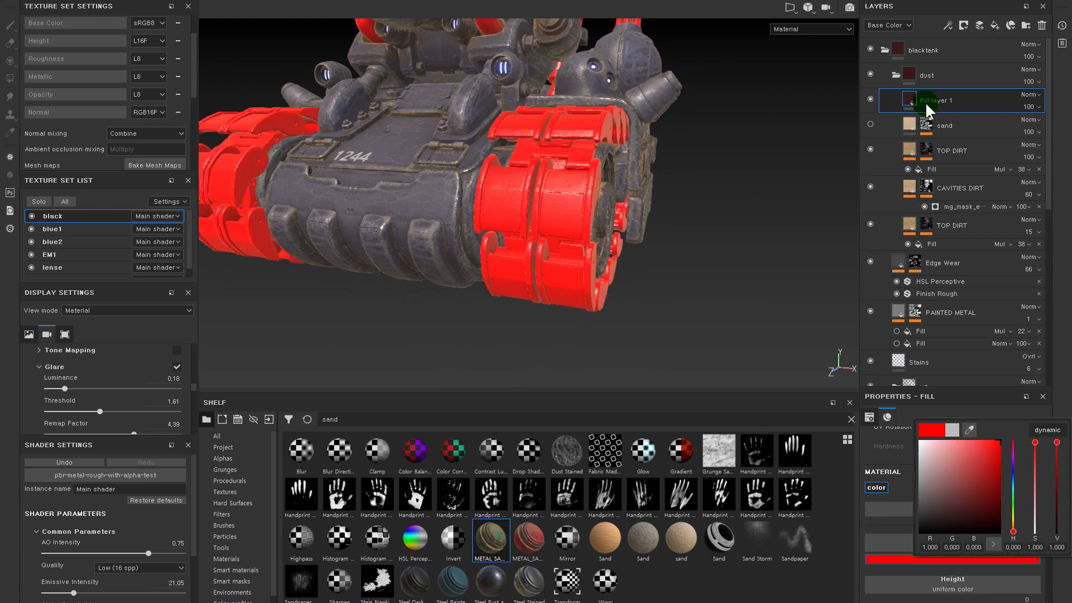
right_click(913, 99)
double_click(929, 99)
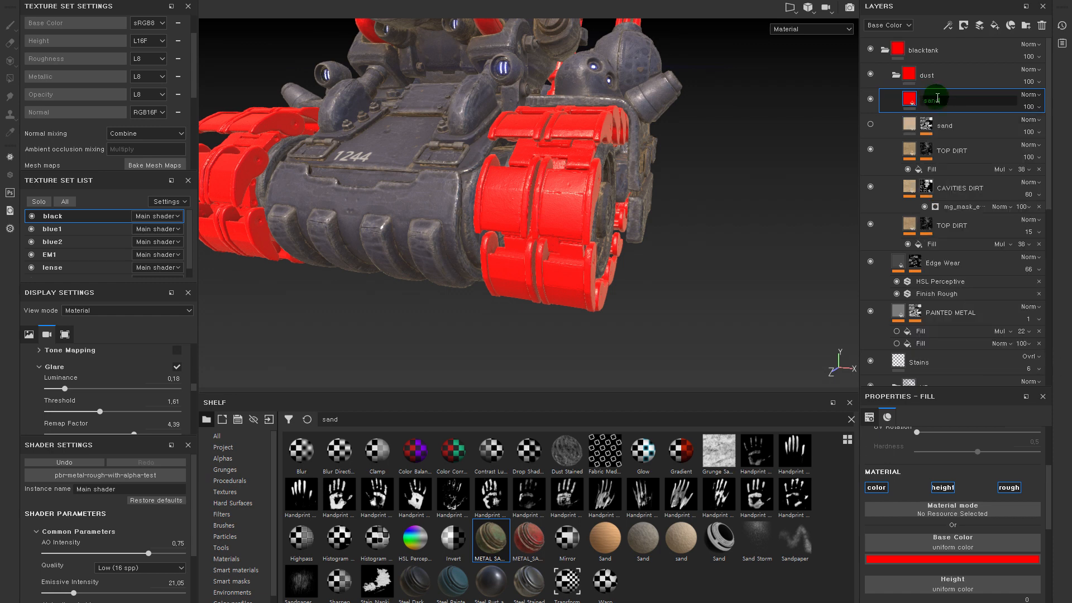
right_click(915, 99)
left_click(940, 123)
- Apply the Sand smart mask from the shelf to the red sand layer
right_click(927, 100)
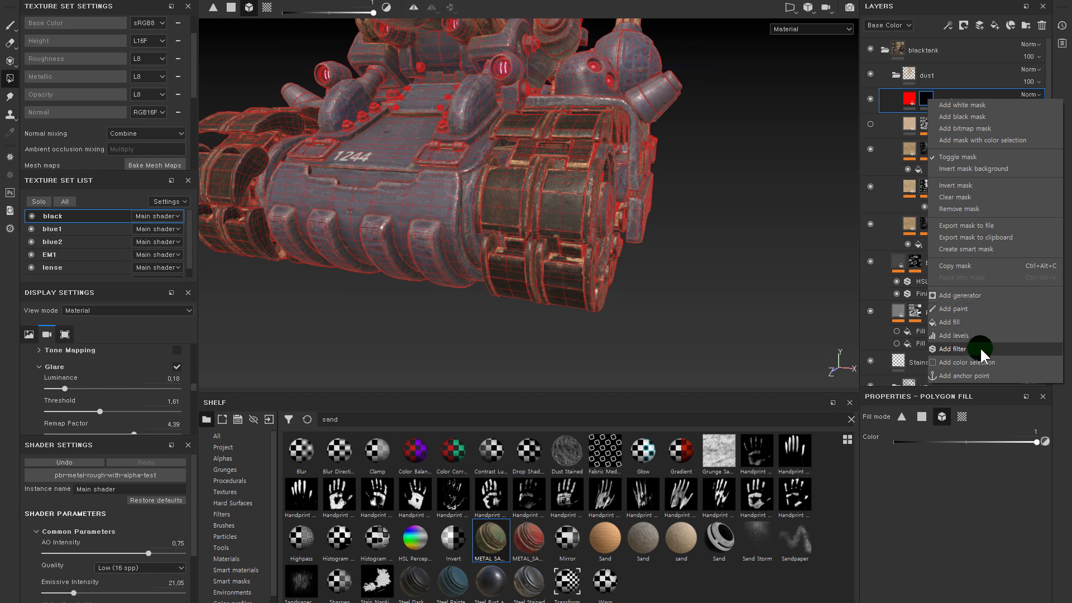
left_click(977, 322)
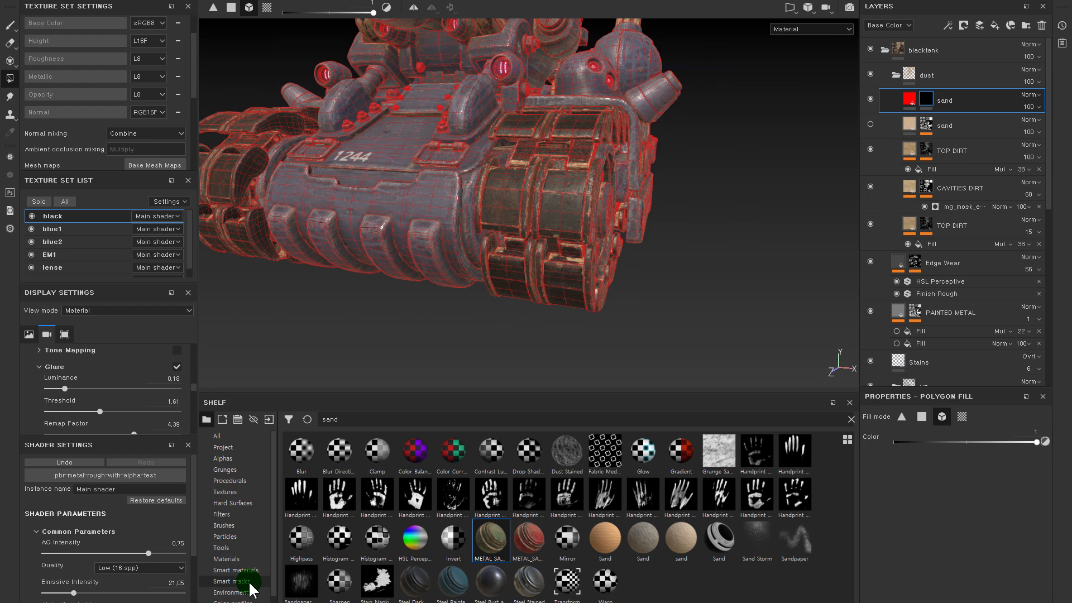
left_click_drag(726, 548, 960, 102)
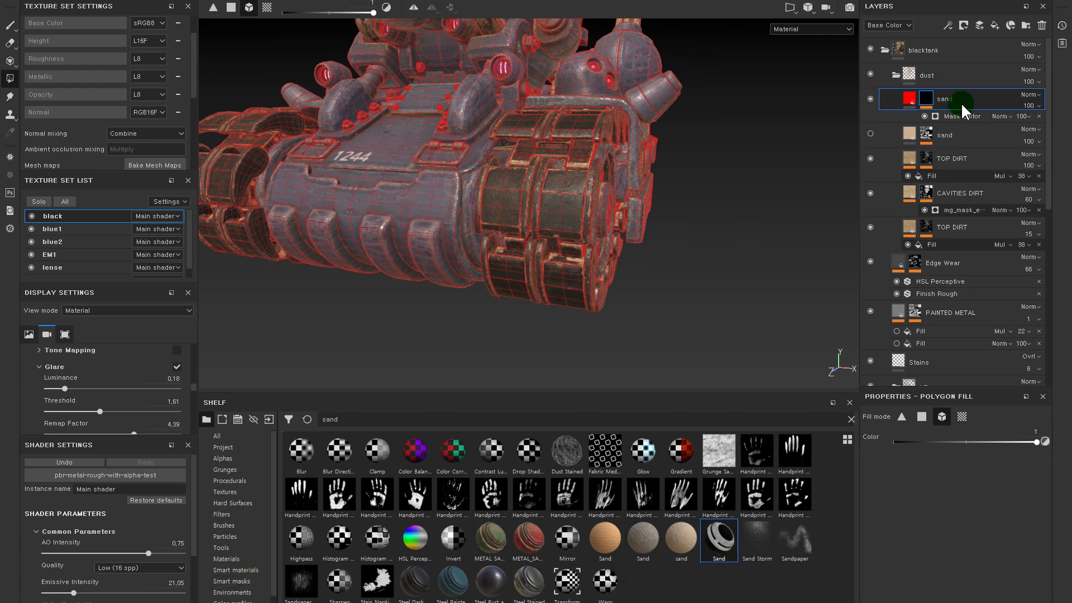
left_click_drag(575, 229, 553, 211, "alt")
left_click(980, 100)
left_click(907, 100)
left_click_drag(743, 296, 707, 247, "alt")
left_click(932, 94)
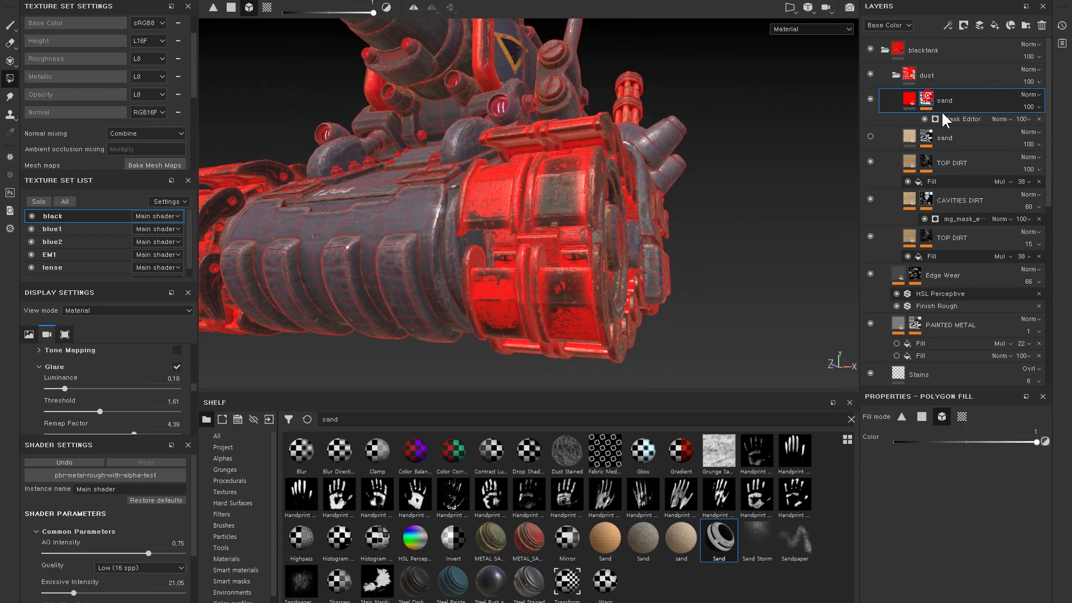
- Set Global Balance to 0.58 in the Mask Editor generator of the red sand layer's mask
left_click(956, 117)
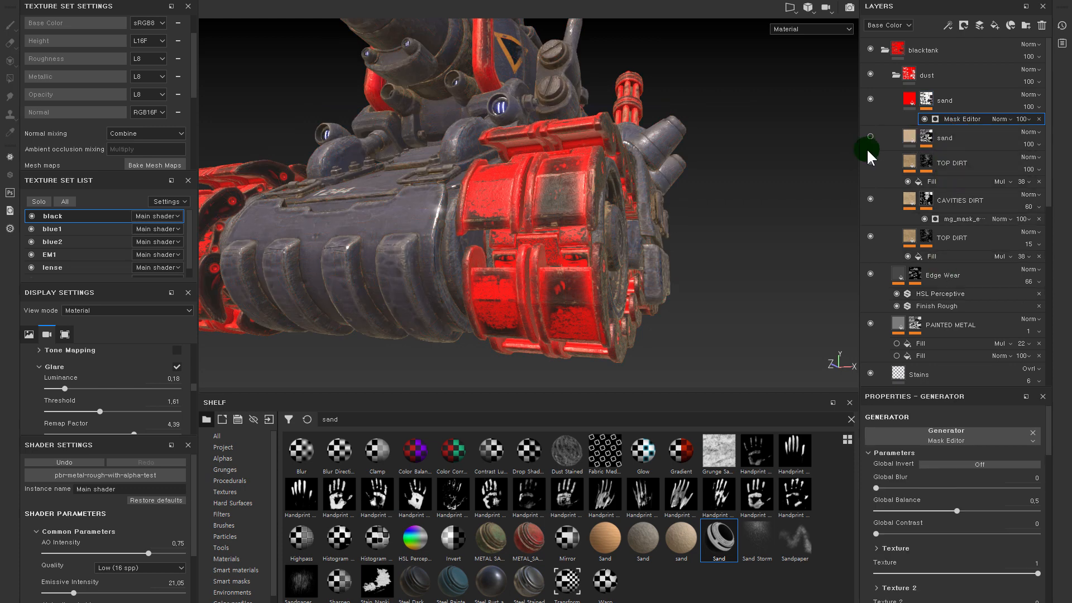
left_click(723, 548)
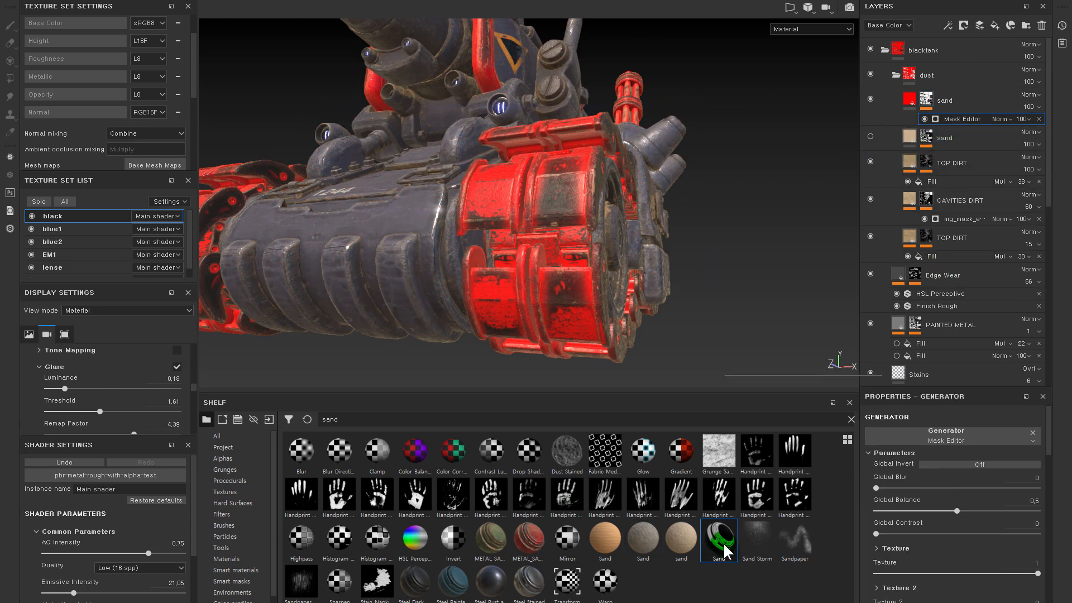
mouse_move(724, 552)
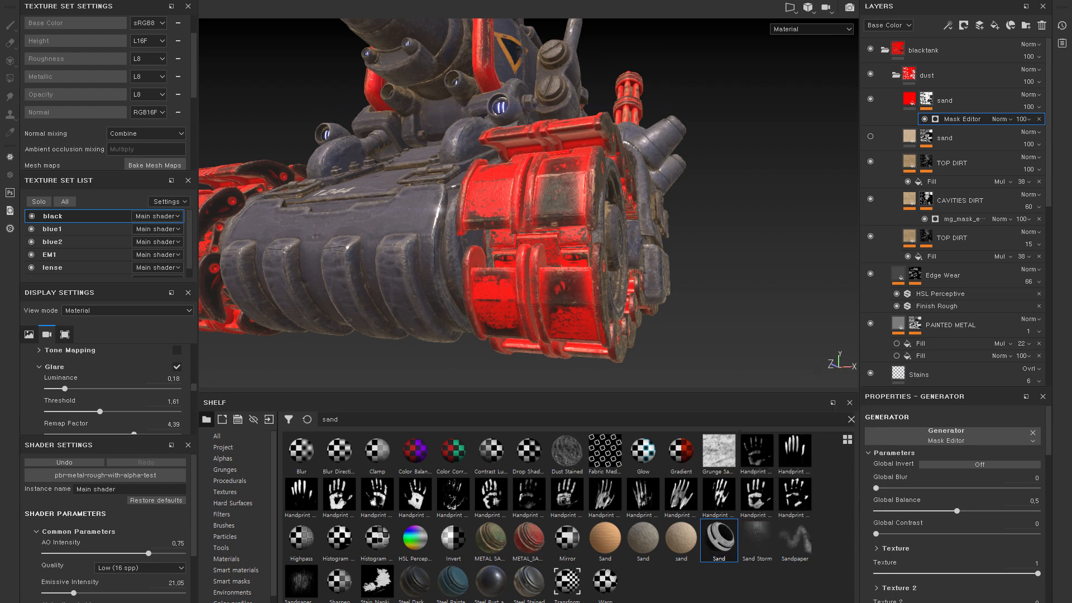
left_click_drag(949, 506, 970, 511)
- Examine from several angles how the red sand layer's mask covers the track plates
mouse_move(570, 266)
left_mouse_down("alt")
mouse_move(525, 241)
mouse_move(647, 246)
mouse_move(725, 328)
mouse_move(603, 300)
mouse_move(617, 270)
mouse_move(606, 277)
mouse_move(622, 177)
left_mouse_up("alt")
right_click_drag(701, 296, 646, 241, "alt")
left_click_drag(646, 242, 636, 284, "alt")
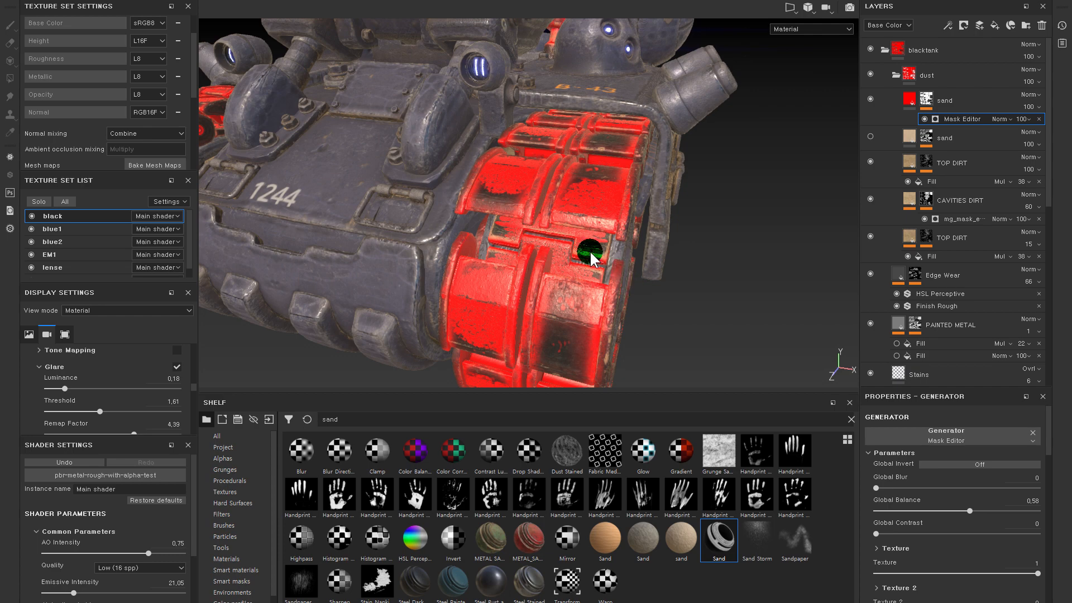
left_click_drag(628, 270, 709, 255, "alt")
mouse_move(877, 487)
left_mouse_down()
mouse_move(889, 487)
mouse_move(865, 490)
left_mouse_up()
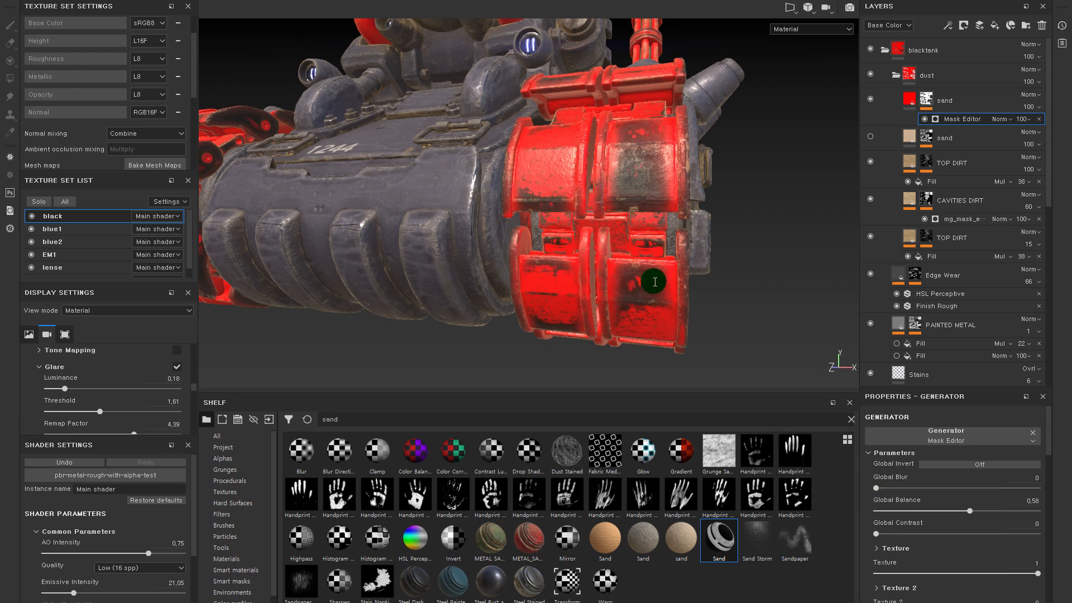
left_click_drag(646, 280, 631, 287, "alt")
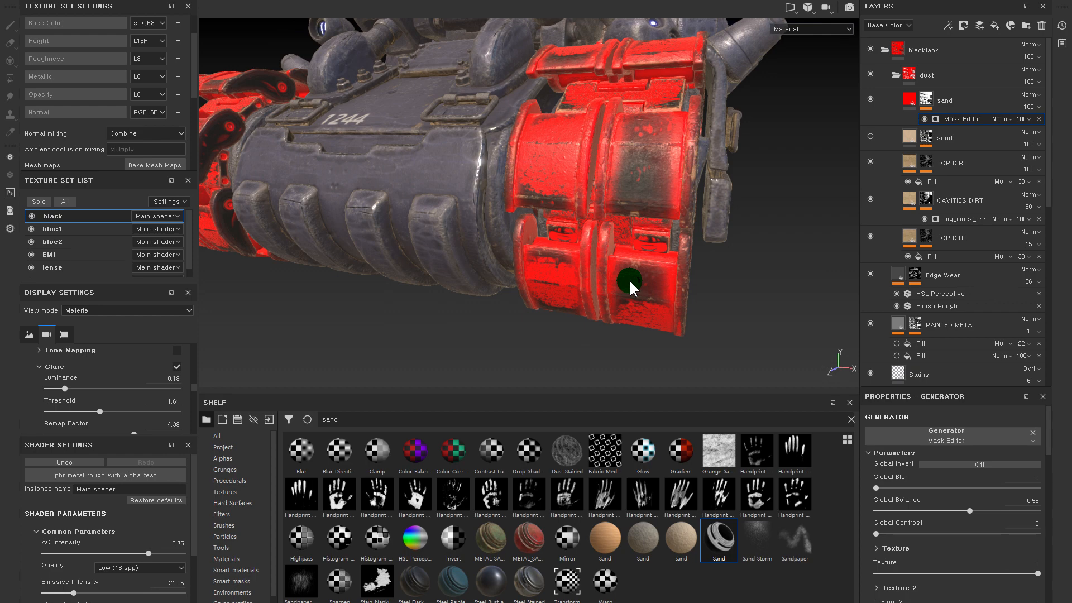
left_click_drag(634, 275, 640, 254, "alt")
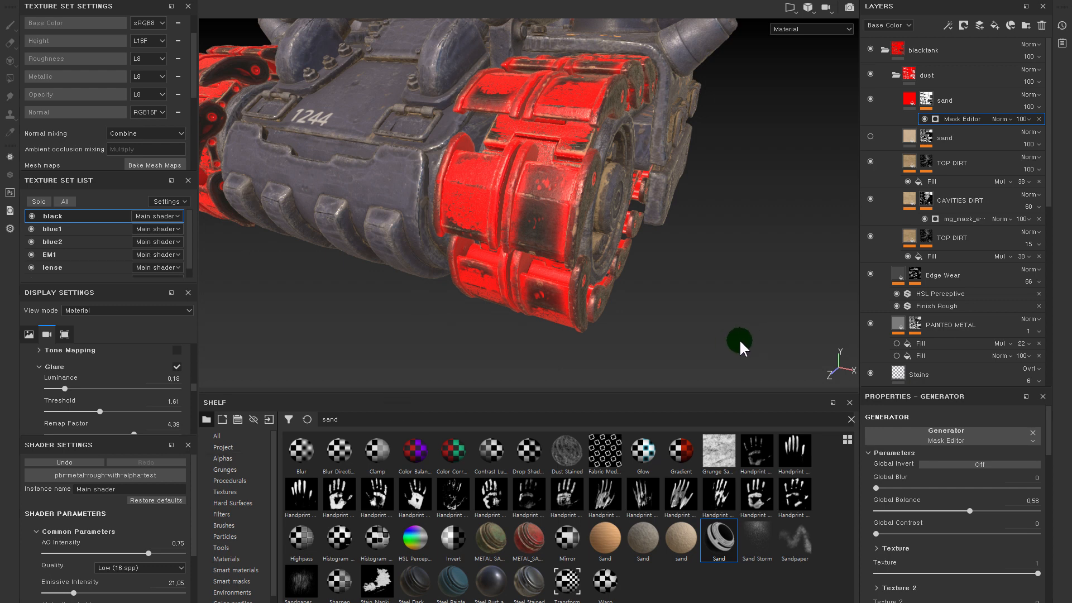
left_click_drag(532, 190, 575, 270, "alt")
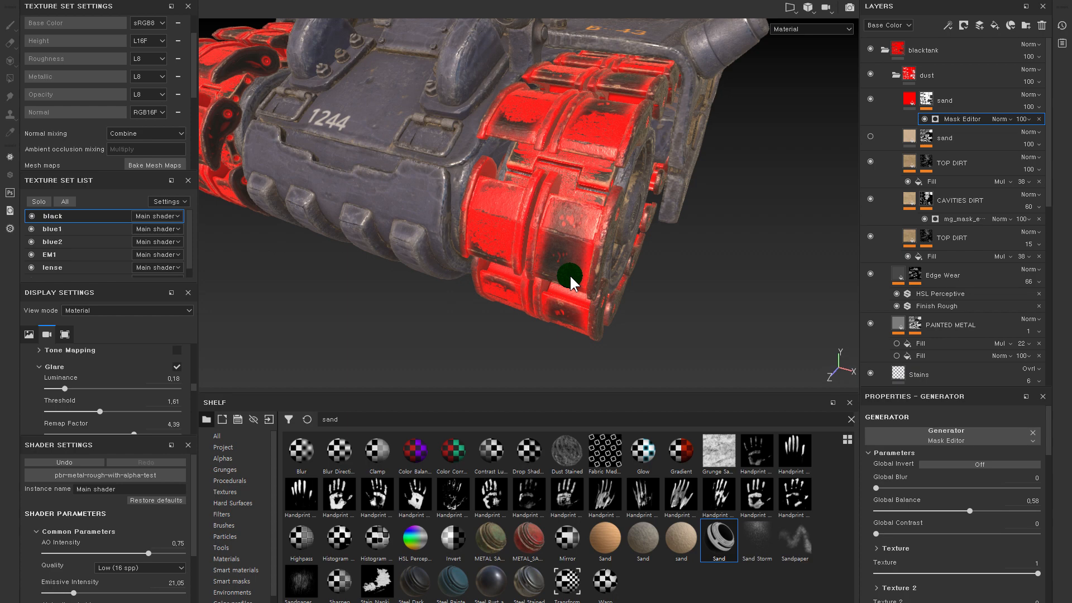
left_click_drag(556, 279, 498, 263, "alt")
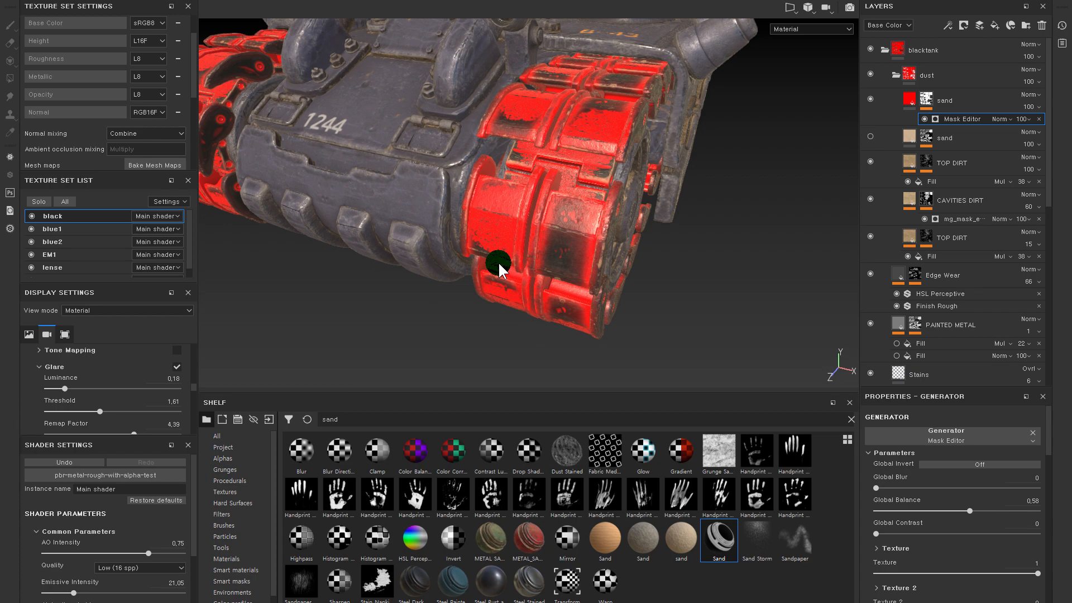
right_click_drag(557, 196, 605, 316, "alt")
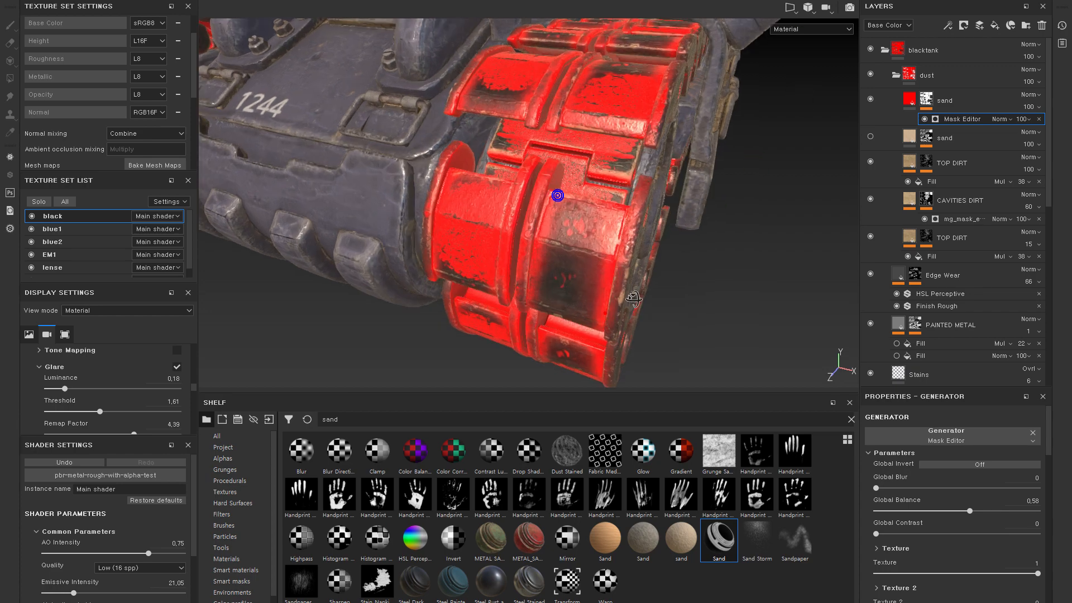
- Compare the track plates with the red sand layer hidden and shown from different angles
left_click_drag(605, 313, 667, 219, "alt")
left_click(873, 99)
left_click(873, 100)
left_click(873, 100)
left_click(873, 100)
left_click(876, 98)
left_click(877, 99)
middle_click_drag(645, 193, 690, 158, "alt")
left_click_drag(690, 157, 689, 205, "alt")
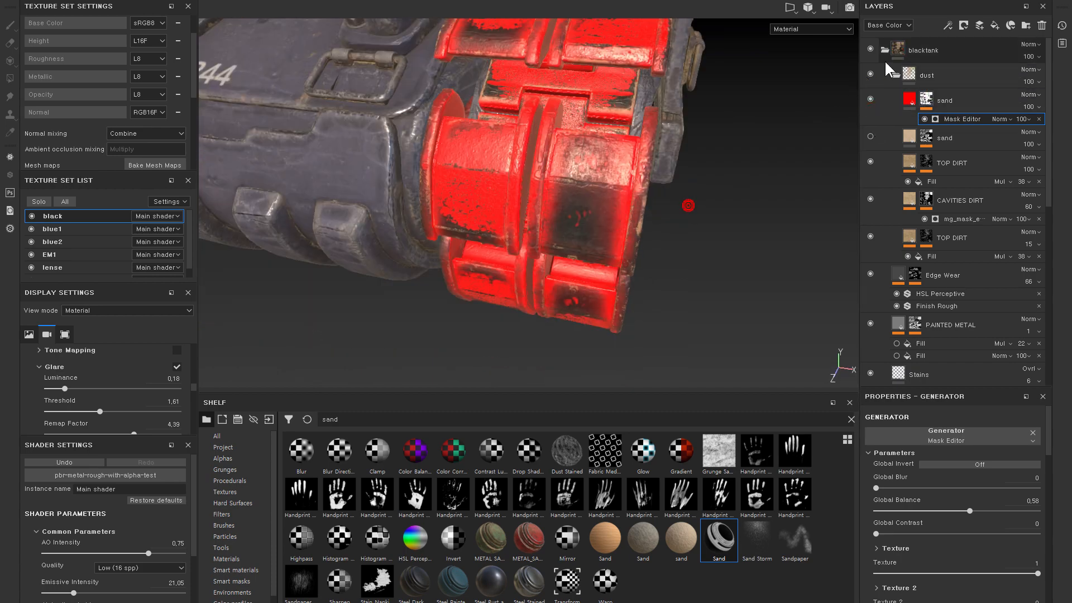
right_click_drag(689, 205, 647, 160, "alt")
- Display the red sand layer's mask alone and compare it with the Mask Editor generator off and on
left_click(925, 101, "alt")
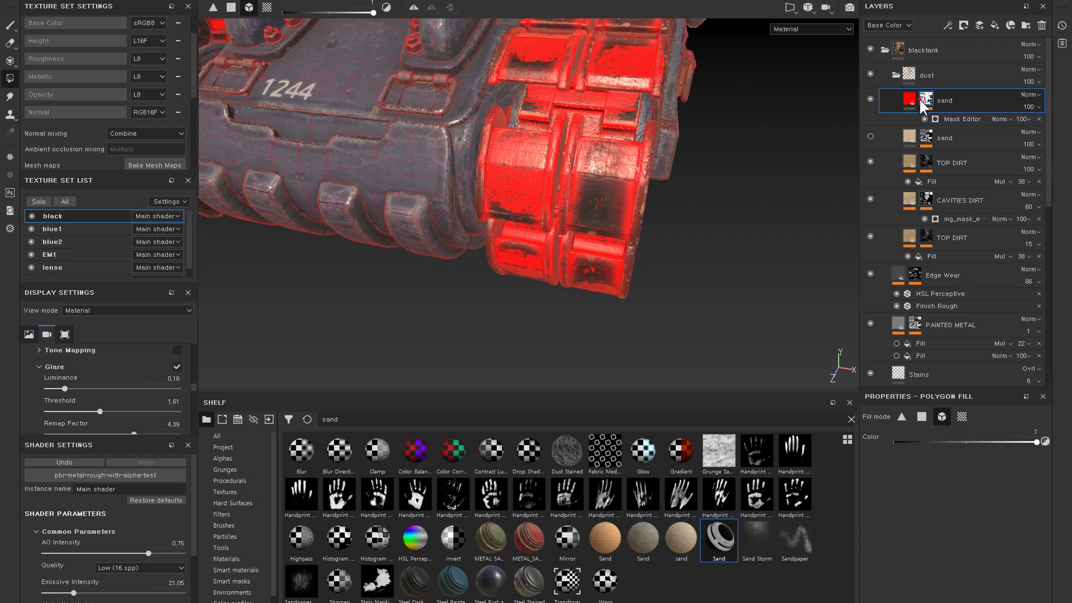
left_click(953, 119)
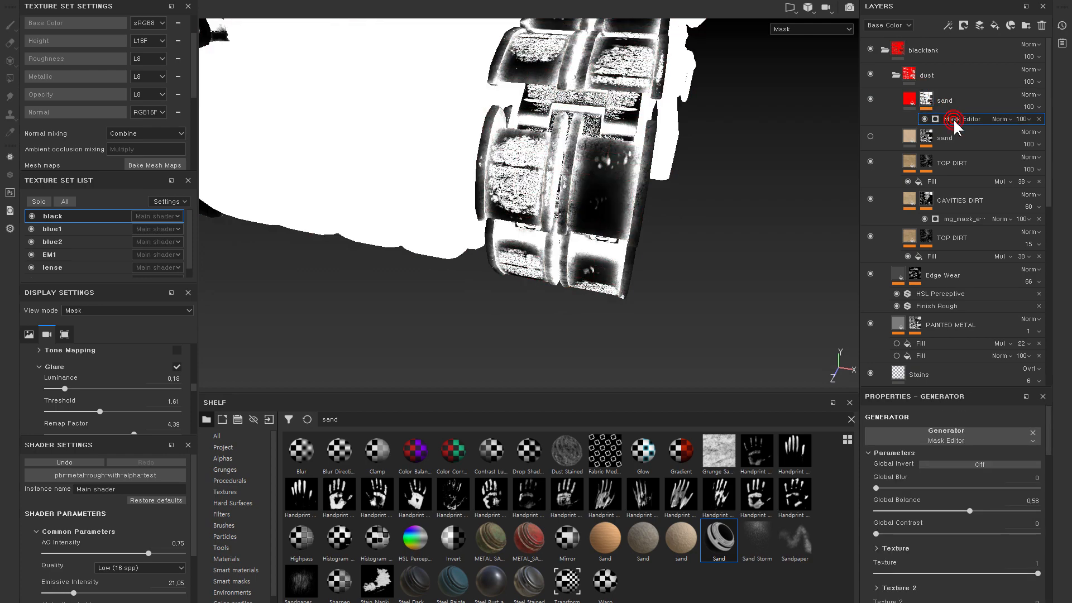
left_click(924, 119)
left_click(925, 119)
right_click_drag(690, 184, 646, 173, "alt")
- Lower Global Balance slightly in the Mask Editor generator and set Texture and Ambient Occlusion to 1
mouse_move(970, 511)
left_mouse_down()
mouse_move(938, 510)
mouse_move(998, 508)
mouse_move(956, 511)
left_mouse_up()
left_click_drag(996, 574, 1040, 572)
scroll(960, 534, "down", 3)
left_click_drag(922, 543, 1064, 537)
right_click_drag(631, 163, 797, 341, "alt")
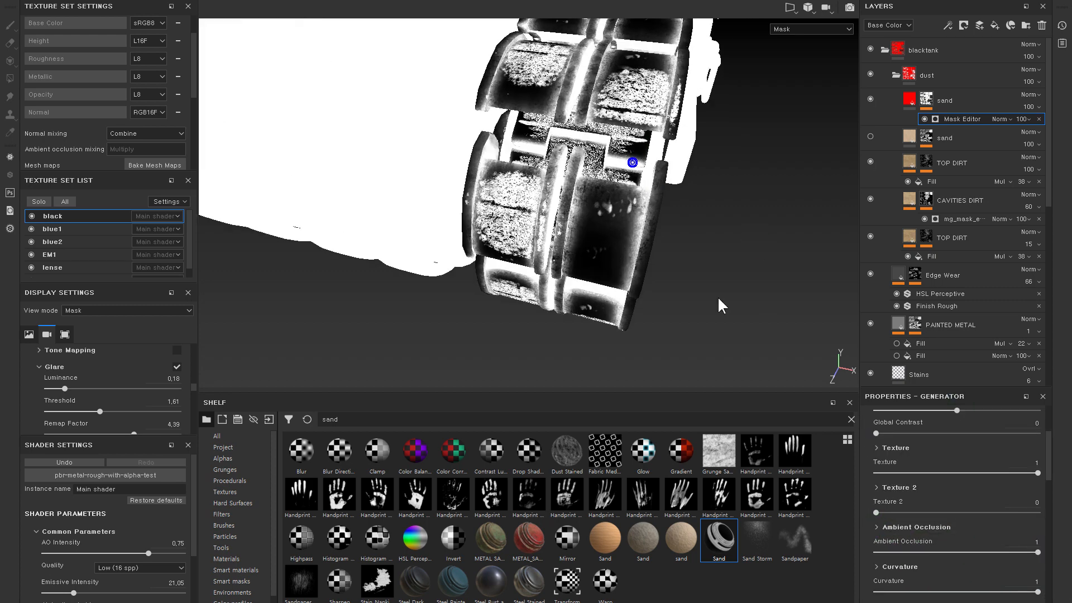
left_click_drag(797, 340, 617, 244, "alt")
middle_click_drag(486, 231, 516, 190, "alt")
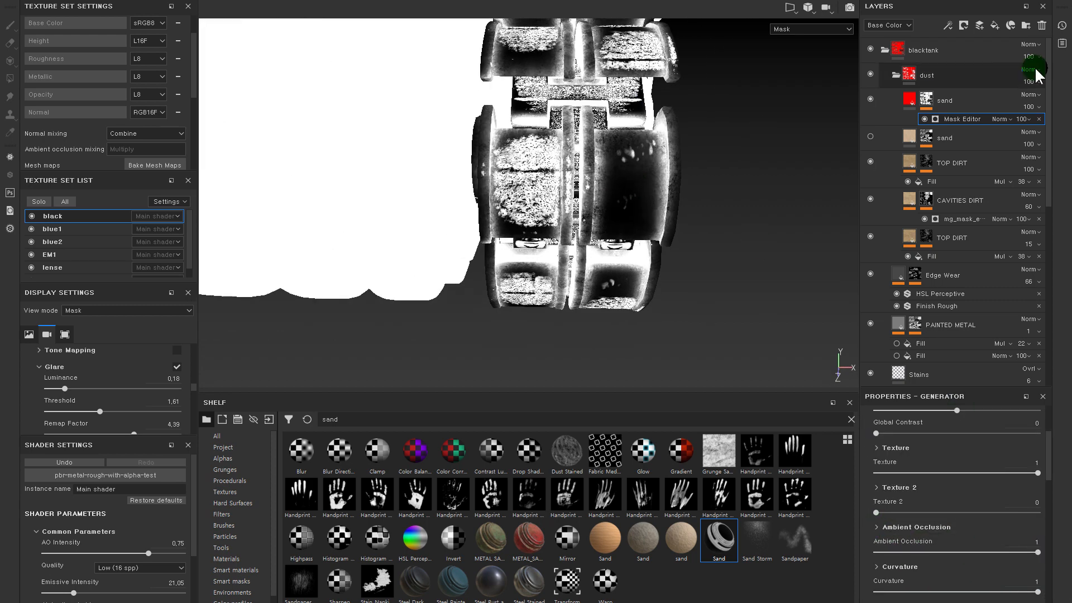
- Add a Paint effect above the Mask Editor generator in the red sand layer's mask
right_click(924, 98)
left_click(960, 305)
left_click_drag(672, 204, 644, 189, "alt")
key("1")
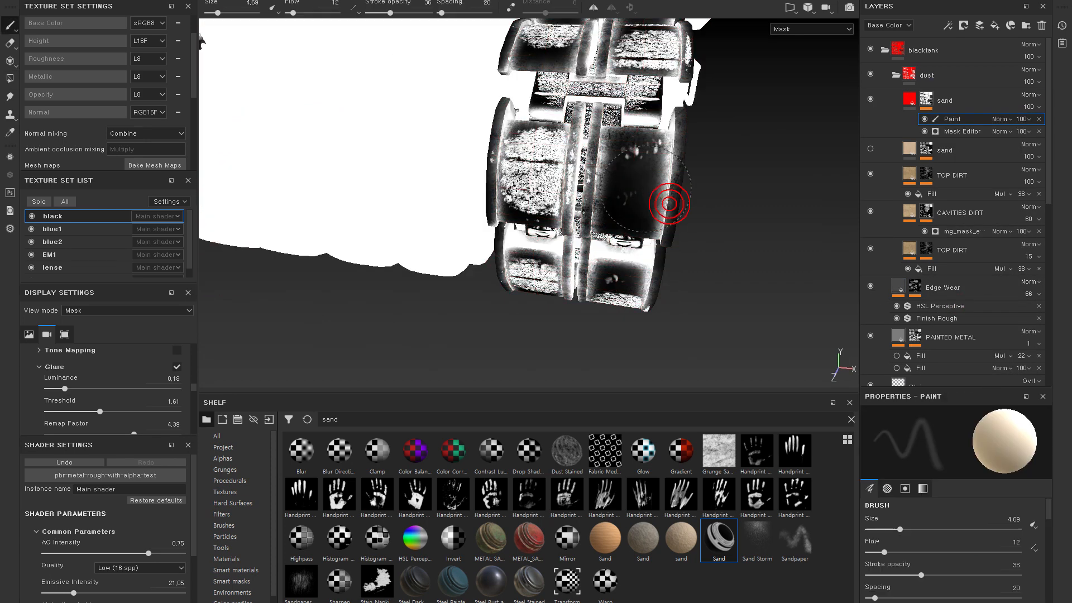
- Search the shelf's brushes for mud and choose the Dry Mud brush
left_click(231, 502)
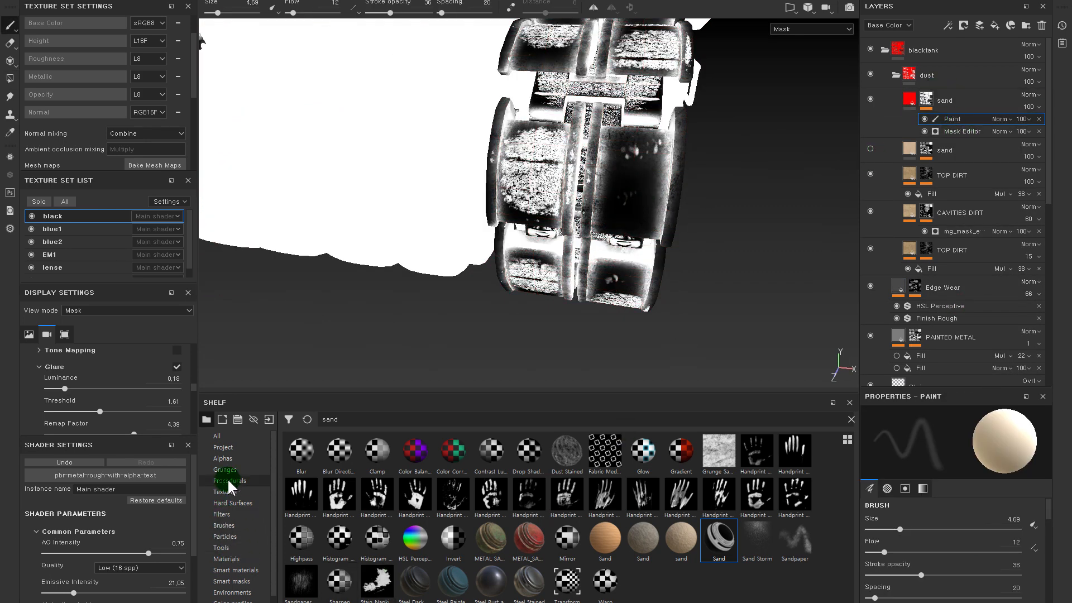
left_click(228, 459)
left_click(232, 592)
left_click(228, 536)
left_click(228, 526)
left_click(424, 425)
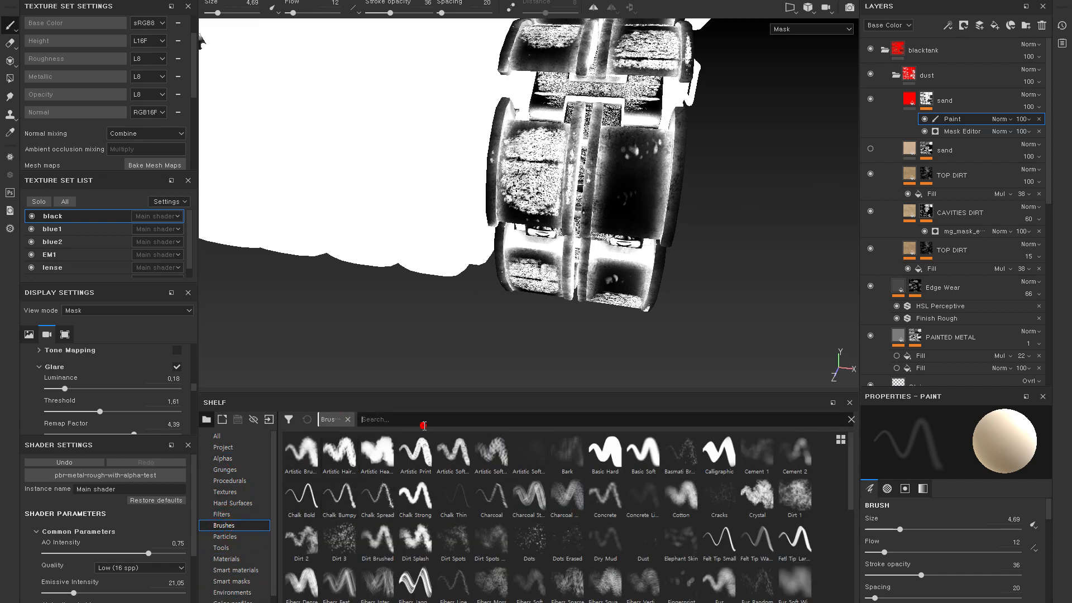
type("mud")
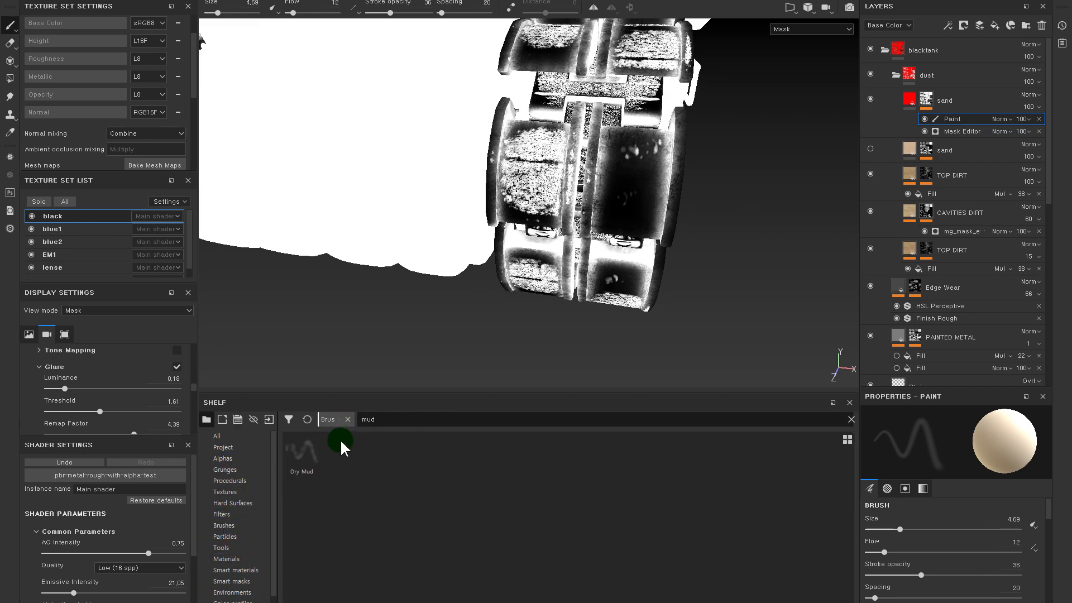
left_click(305, 449)
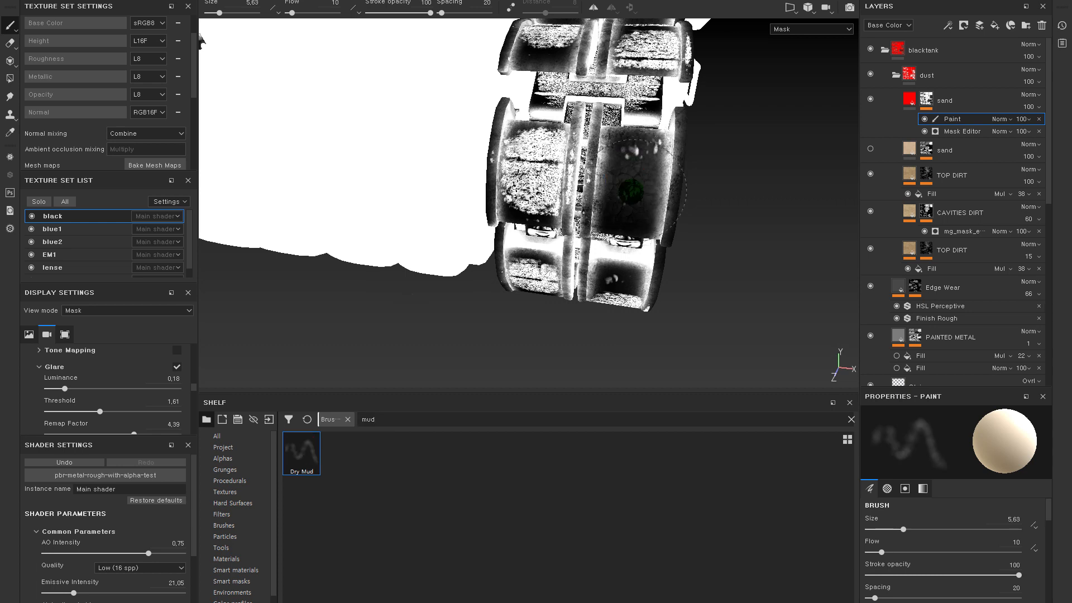
- Resize the Dry Mud brush and paint a stroke on the dark outer half of the front track plate
right_click_drag(665, 173, 631, 189, "ctrl")
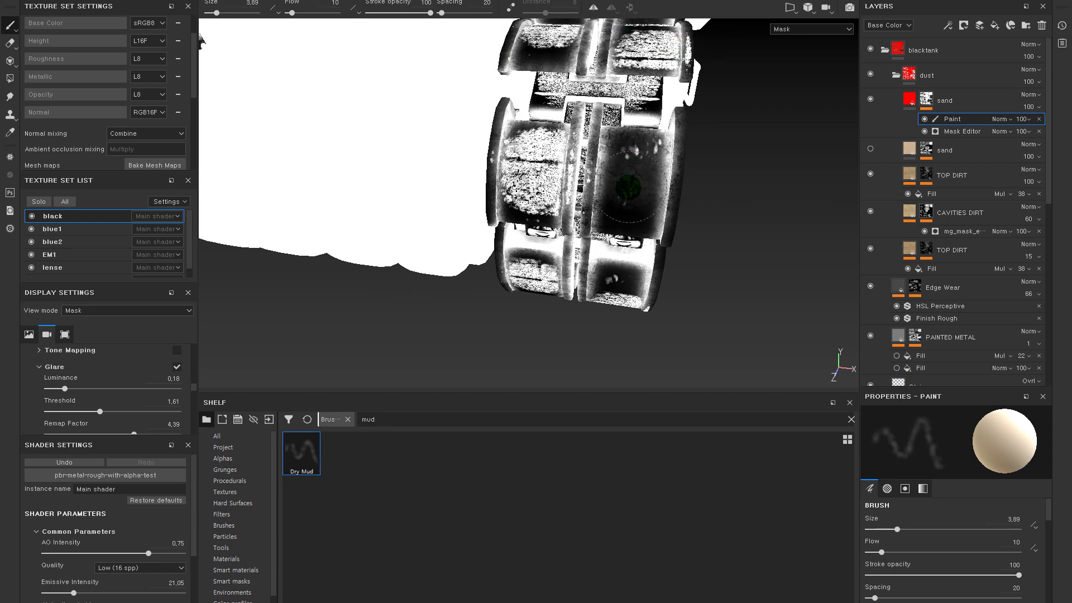
key("bracketright")
key("bracketright")
left_click_drag(622, 180, 613, 196)
mouse_move(715, 182)
left_mouse_down("alt")
mouse_move(718, 206)
mouse_move(716, 196)
mouse_move(648, 235)
mouse_move(639, 159)
left_mouse_up("alt")
- Dab a neighbouring track plate with a smaller Dry Mud brush, checking the model in material view and in mask view
key("m")
right_click_drag(631, 254, 586, 242, "ctrl")
left_click_drag(638, 233, 647, 120, "alt")
left_click_drag(550, 143, 545, 148)
mouse_move(660, 116)
left_mouse_down("alt")
mouse_move(657, 146)
mouse_move(639, 58)
left_mouse_up("alt")
right_click_drag(638, 59, 625, 66, "ctrl")
left_click_drag(703, 129, 678, 81, "alt")
left_click_drag(706, 215, 670, 158, "alt")
left_click(927, 100, "alt")
left_click_drag(704, 193, 659, 234, "alt")
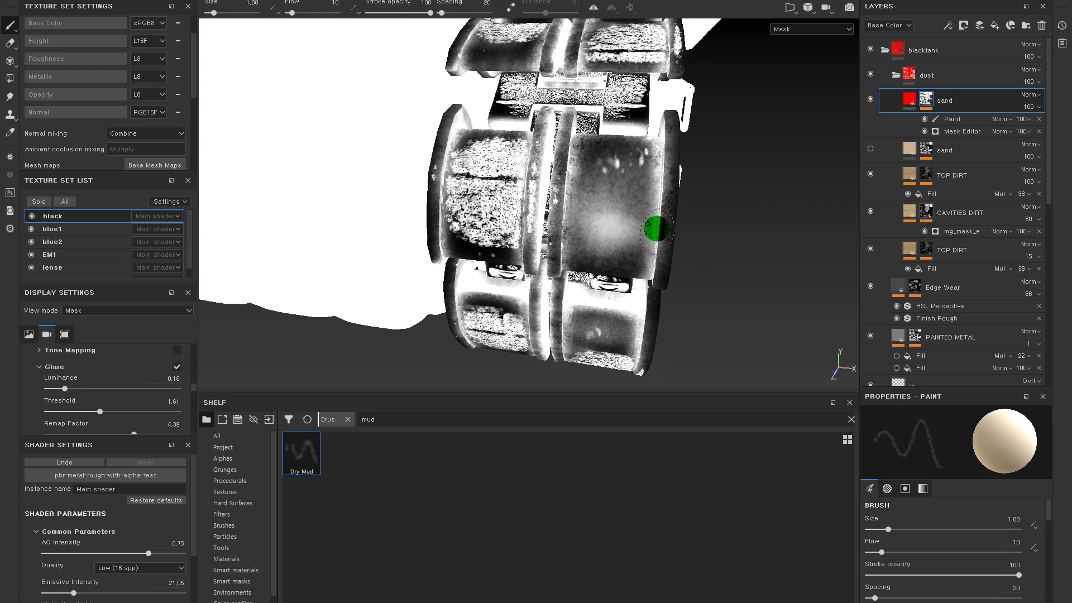
- Search the brushes for sand and choose the Sandpaper brush
left_click(402, 418)
key("BackSpace")
key("BackSpace")
key("BackSpace")
type("sand")
left_click(300, 448)
- Set the Sandpaper brush size to 4.24 and make the Paint effect of the red sand layer's mask active
mouse_move(630, 230)
left_mouse_down()
mouse_move(593, 210)
mouse_move(615, 202)
mouse_move(603, 217)
mouse_move(613, 235)
mouse_move(600, 215)
mouse_move(605, 175)
left_mouse_up()
key("bracketleft")
key("bracketleft")
key("bracketleft")
key("bracketleft")
key("bracketleft")
key("bracketright")
key("bracketright")
left_click(955, 118)
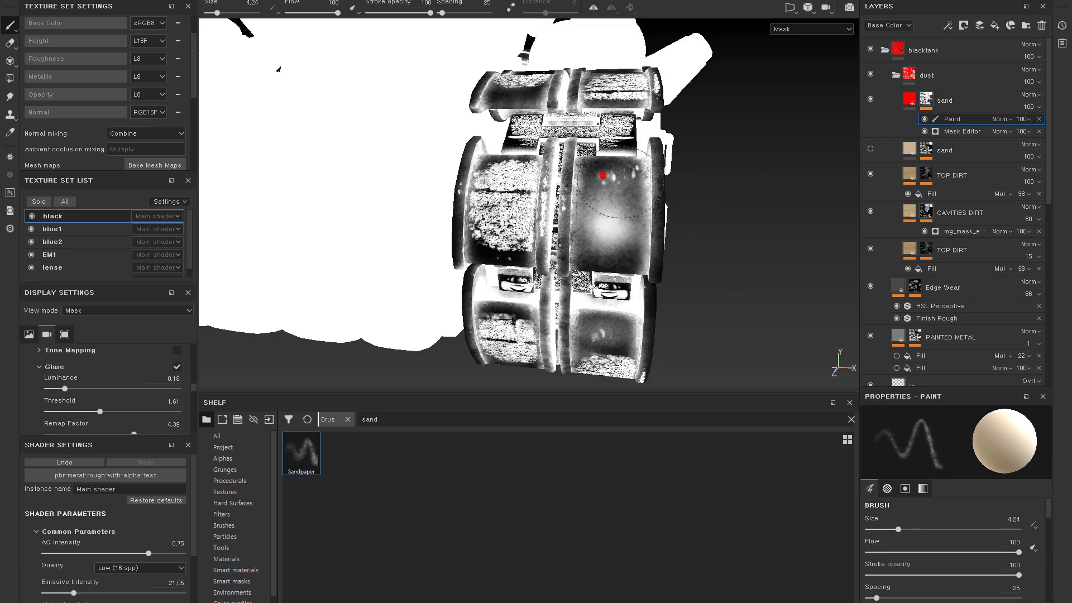
- Paint Sandpaper strokes over the dark areas of the front track plates in the sand mask
left_click_drag(603, 342, 602, 323)
mouse_move(503, 201)
left_mouse_down()
mouse_move(491, 212)
mouse_move(484, 175)
left_mouse_up()
middle_click_drag(583, 315, 578, 244, "alt")
left_click_drag(578, 244, 586, 246, "alt")
left_click_drag(609, 311, 603, 302)
left_click_drag(512, 322, 503, 299)
left_click_drag(577, 236, 568, 204, "alt")
left_click_drag(584, 266, 601, 271)
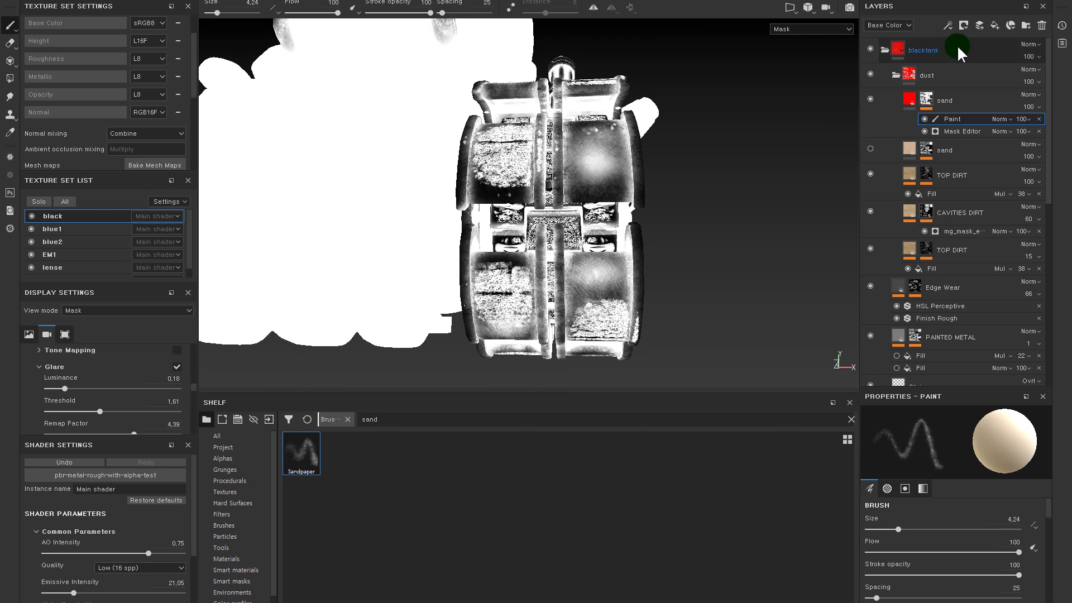
- Return to the material view and compare the tank's tracks with the painted red sand layer hidden and shown
left_click(904, 102)
right_click_drag(681, 96, 631, 104, "alt")
left_click_drag(680, 96, 627, 170, "alt")
right_click_drag(627, 169, 649, 133, "alt")
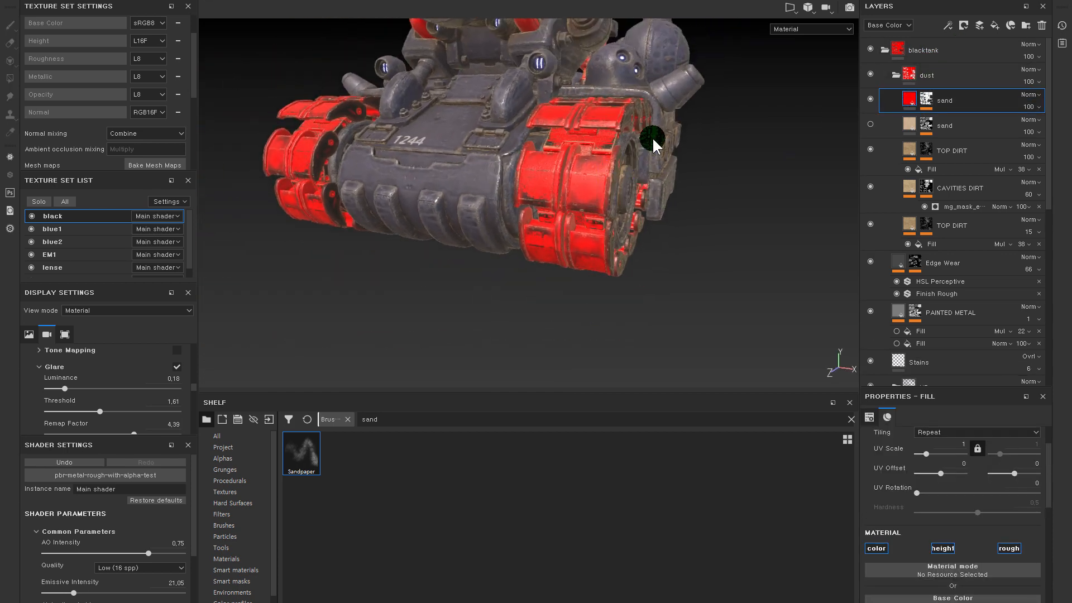
left_click(868, 98)
left_click(867, 98)
left_click(867, 97)
left_click(866, 97)
left_click(867, 97)
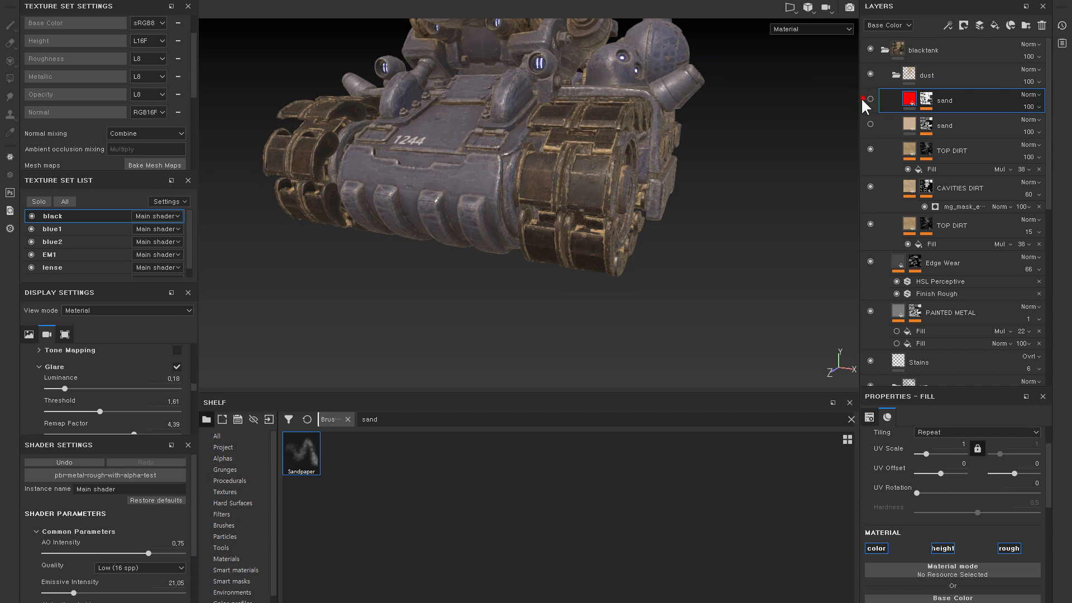
left_click(866, 97)
mouse_move(721, 167)
left_mouse_down("alt")
mouse_move(676, 186)
mouse_move(697, 196)
mouse_move(687, 196)
mouse_move(669, 157)
mouse_move(672, 186)
mouse_move(697, 201)
left_mouse_up("alt")
- Make the Paint effect of the red sand layer's mask active again and set the brush size to 3.46
left_click(922, 100)
left_click(924, 97)
left_click(943, 119)
left_click_drag(617, 133, 611, 154, "alt")
right_click_drag(515, 167, 507, 167, "ctrl")
left_click_drag(508, 167, 497, 156, "alt")
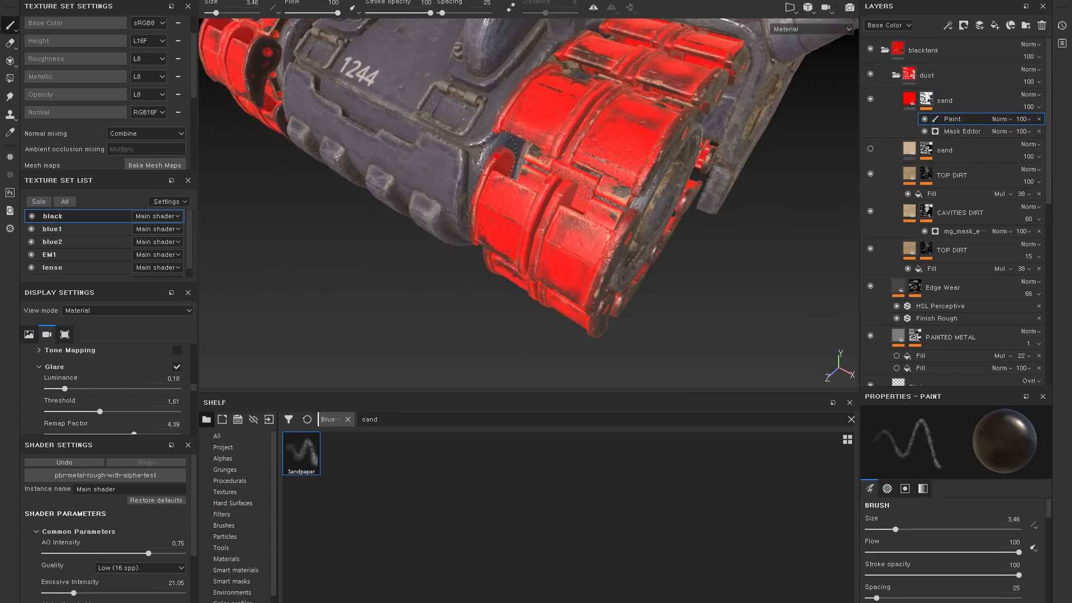
- Examine the red sand coverage on the tracks and wheels from several angles and in the UV layout
left_click_drag(581, 112, 588, 169, "alt")
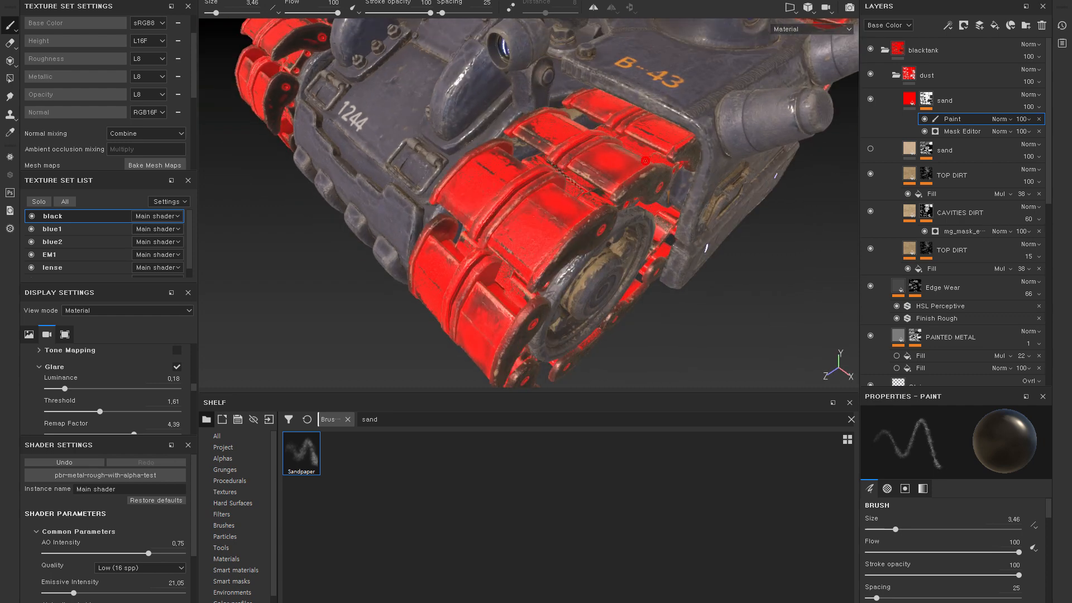
left_click_drag(533, 193, 550, 206, "alt")
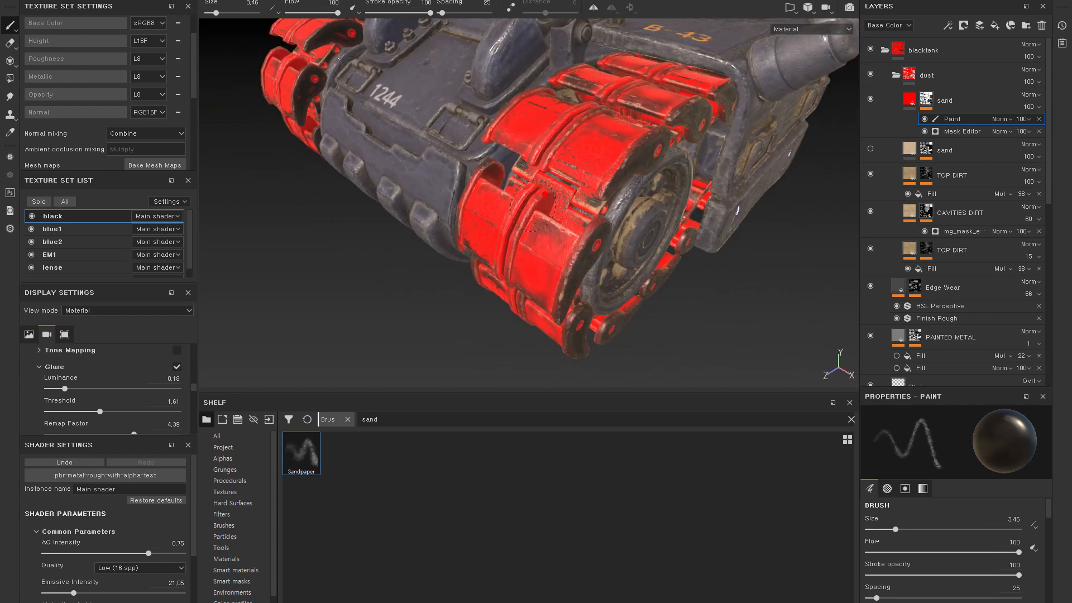
left_click_drag(577, 195, 548, 199, "alt")
left_click_drag(462, 227, 594, 228, "alt")
left_click_drag(530, 287, 581, 125, "alt")
left_click_drag(585, 249, 641, 246, "alt")
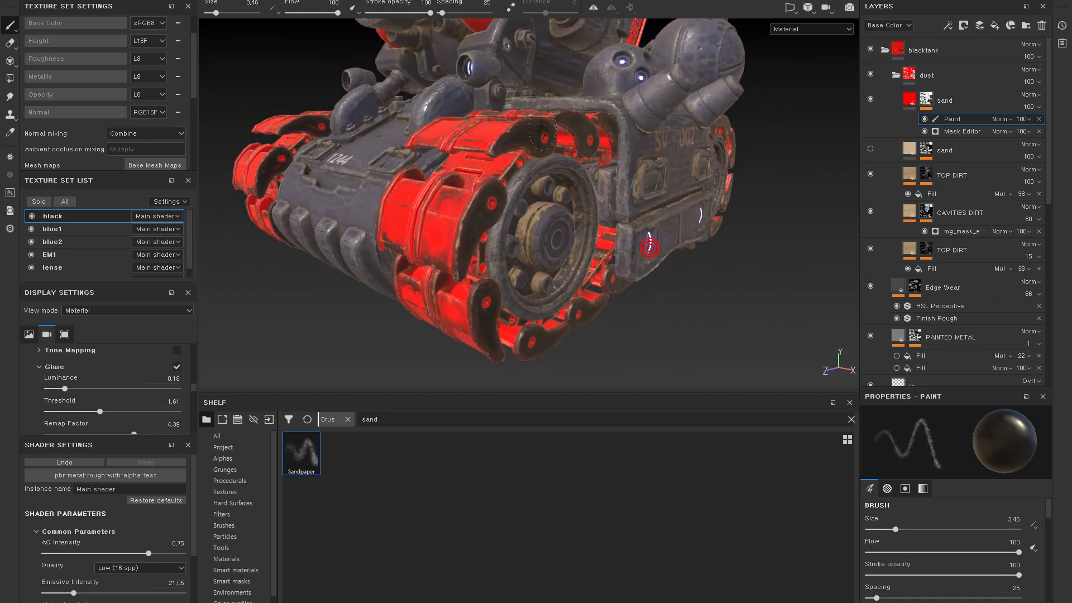
left_click_drag(713, 216, 686, 228, "alt")
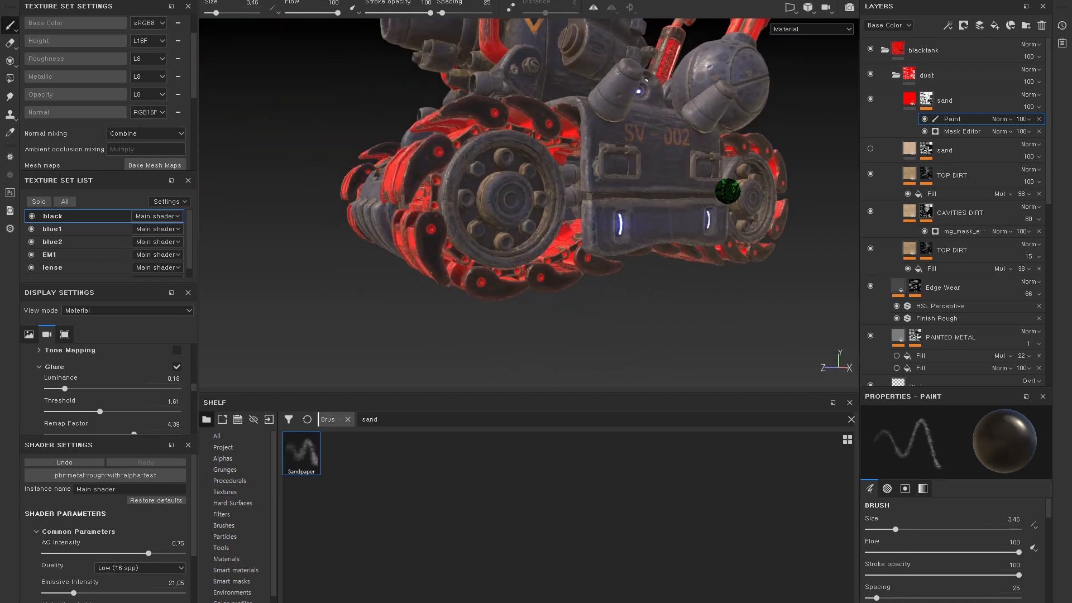
key("F1")
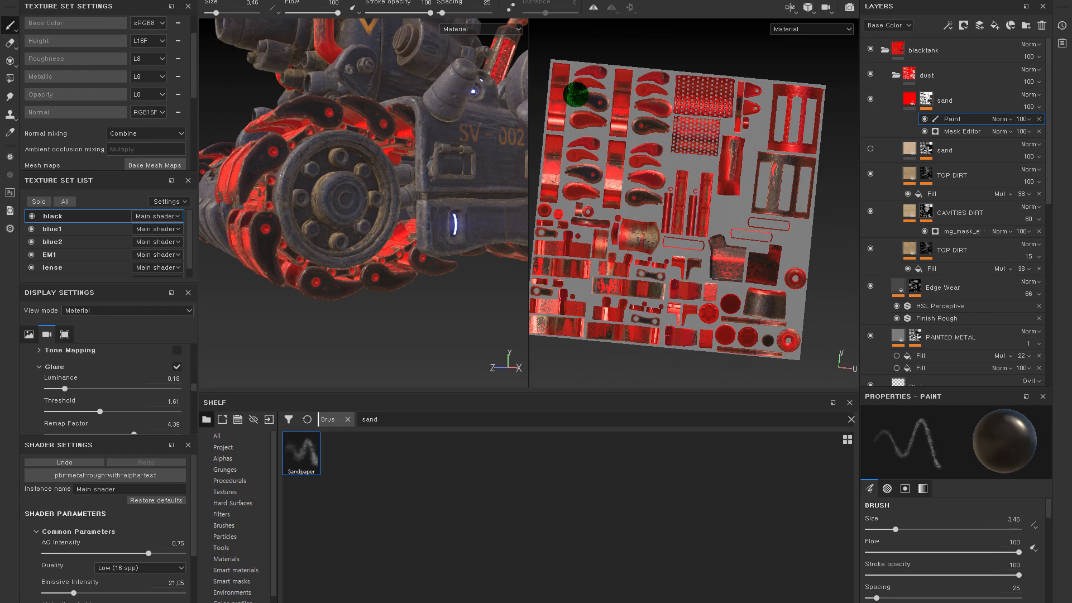
left_click_drag(330, 191, 491, 186, "alt")
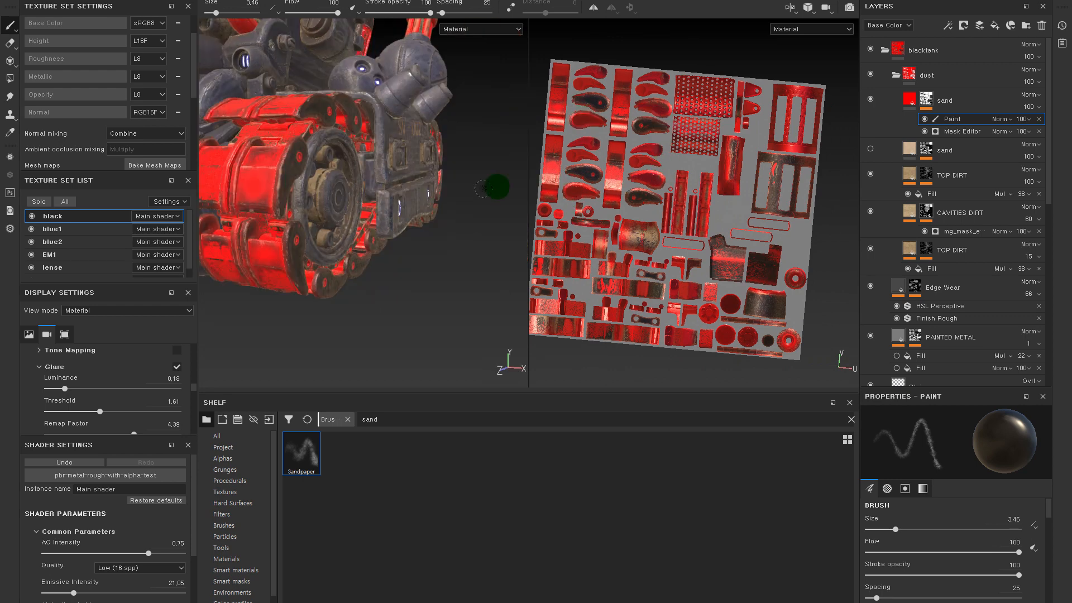
key("F3")
mouse_move(530, 133)
left_mouse_down("alt")
mouse_move(496, 206)
mouse_move(501, 153)
mouse_move(478, 190)
mouse_move(497, 205)
mouse_move(479, 196)
left_mouse_up("alt")
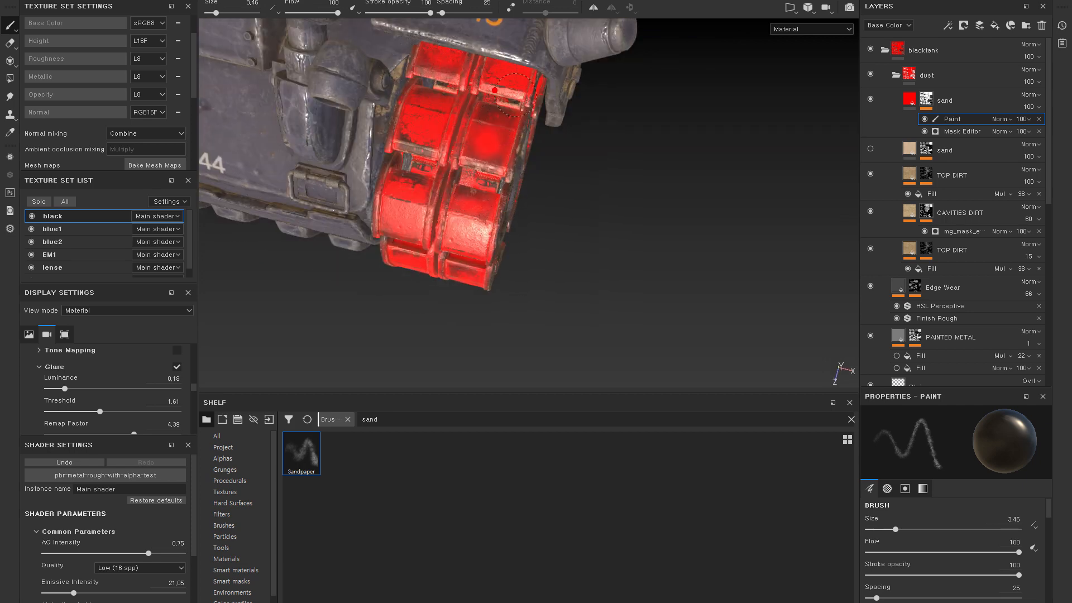
left_click_drag(542, 91, 586, 202, "alt")
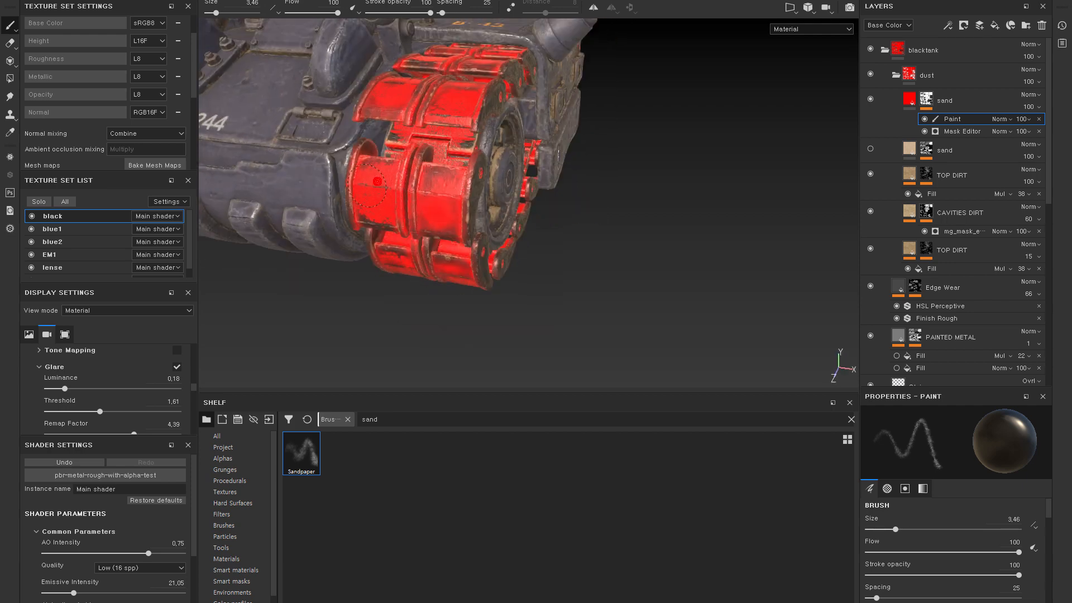
left_click_drag(561, 227, 553, 184, "alt")
right_click_drag(552, 184, 545, 158, "alt")
mouse_move(361, 182)
left_mouse_down("alt")
mouse_move(320, 171)
mouse_move(509, 226)
left_mouse_up("alt")
left_click_drag(410, 283, 395, 126, "alt")
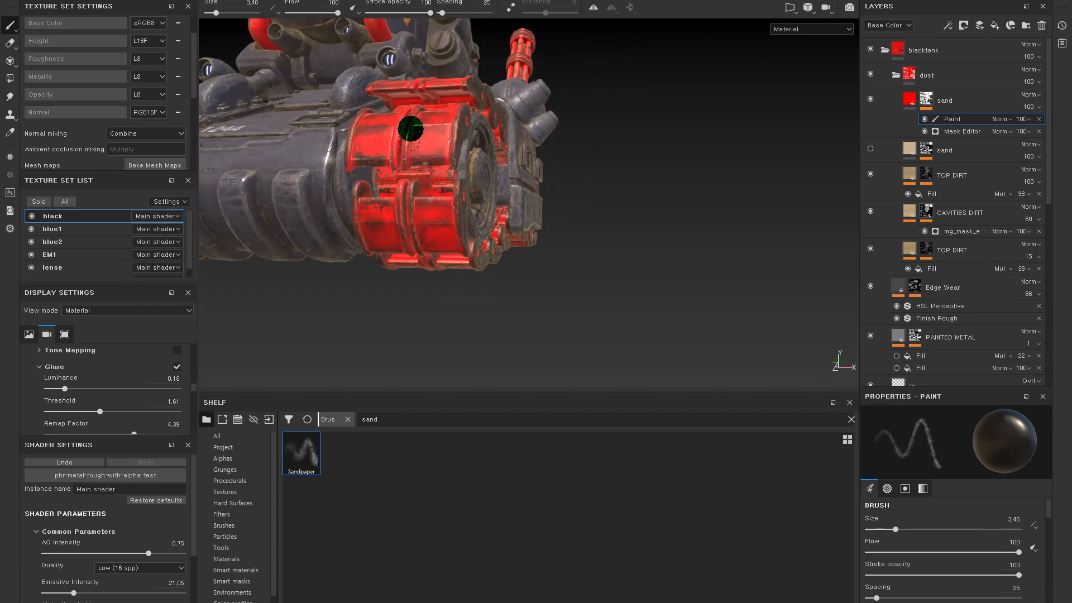
right_click_drag(492, 99, 516, 142, "alt")
middle_click_drag(596, 162, 590, 173, "alt")
- Replace the red base color of the top sand layer with a dark brown sampled from the screen
left_click(910, 99)
left_click_drag(658, 255, 691, 175, "alt")
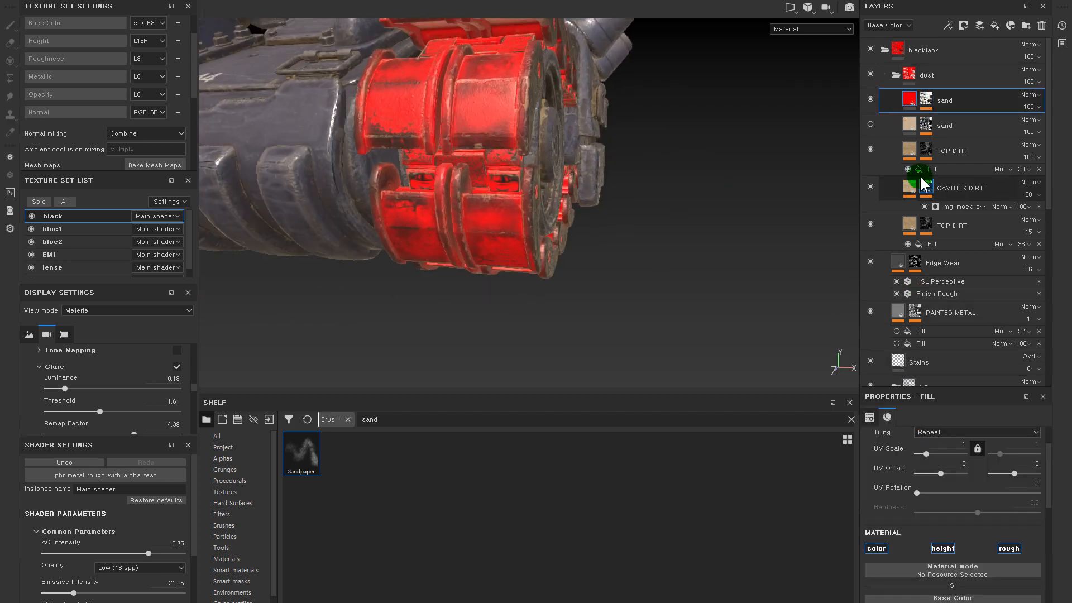
scroll(1048, 505, "down", 2)
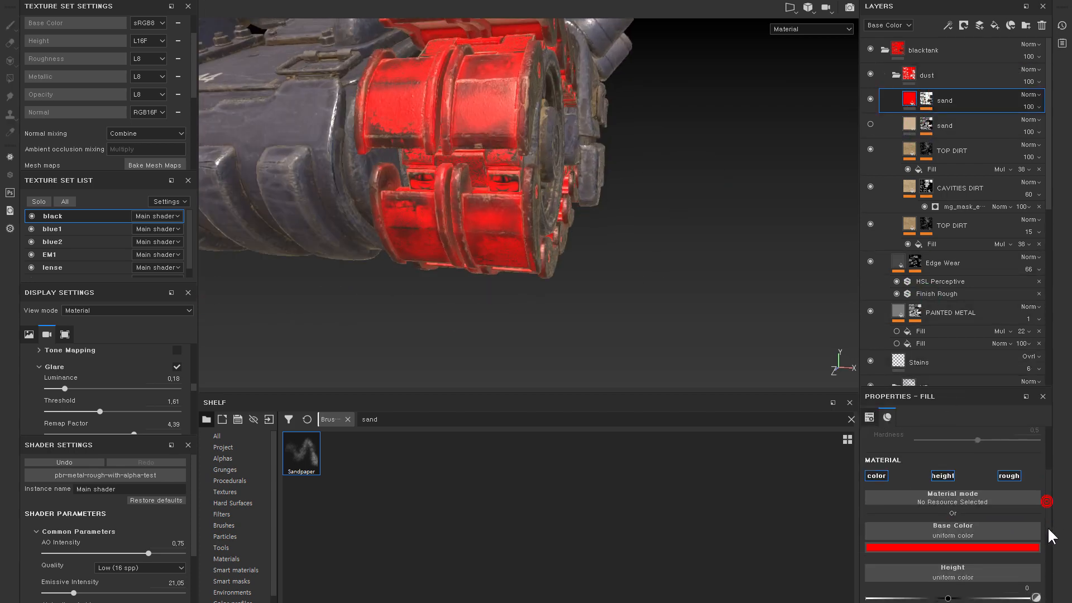
left_click(983, 546)
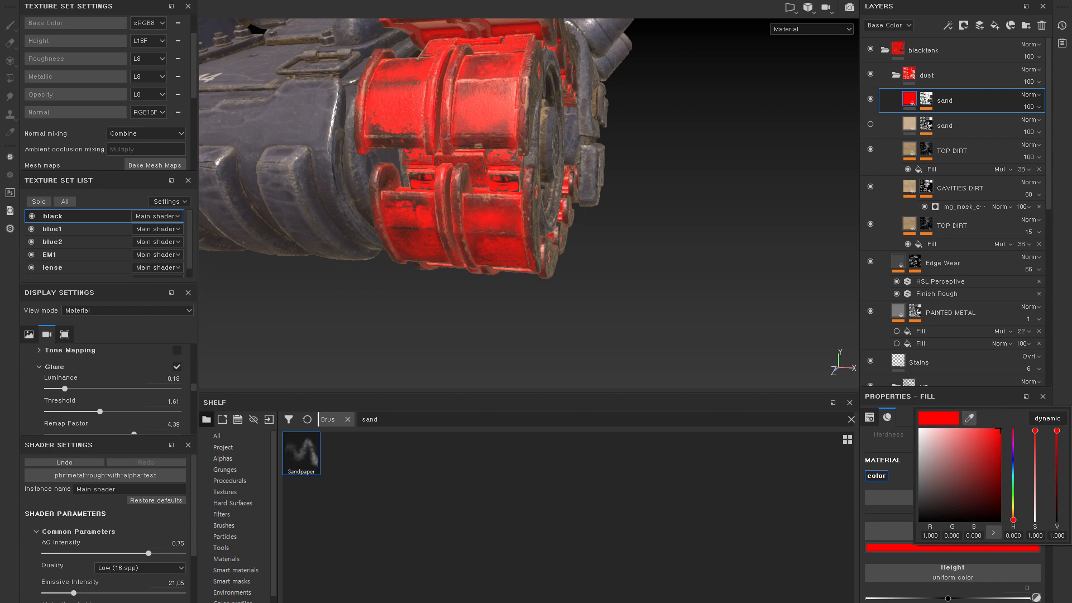
left_click(969, 419)
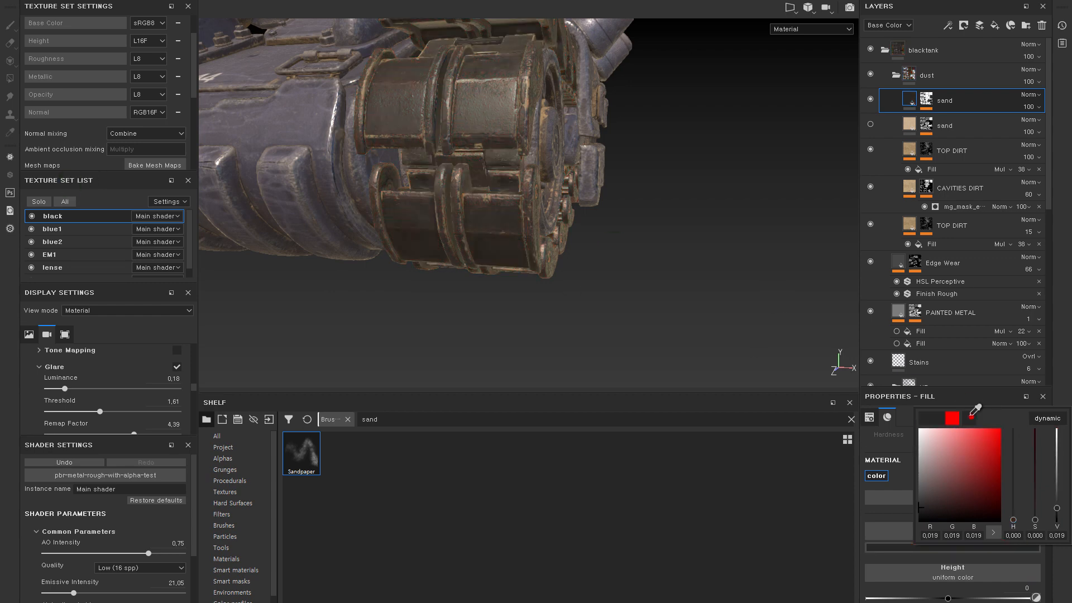
left_click(341, 231)
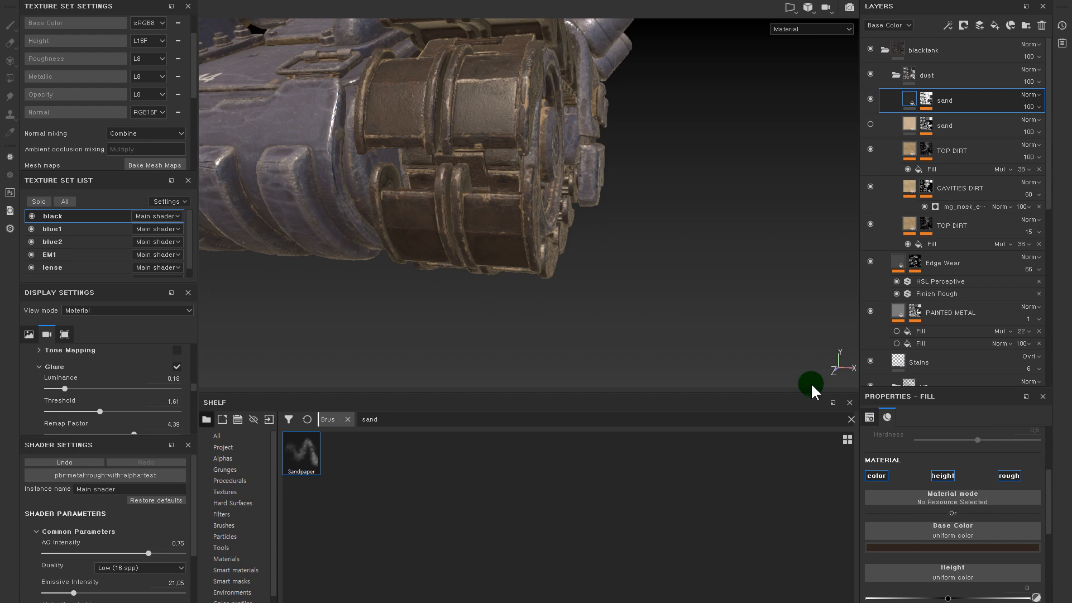
- Try a purple hue for the sand layer's base color, then sample a warmer brown and lighten it to a sandy tan
left_click(969, 546)
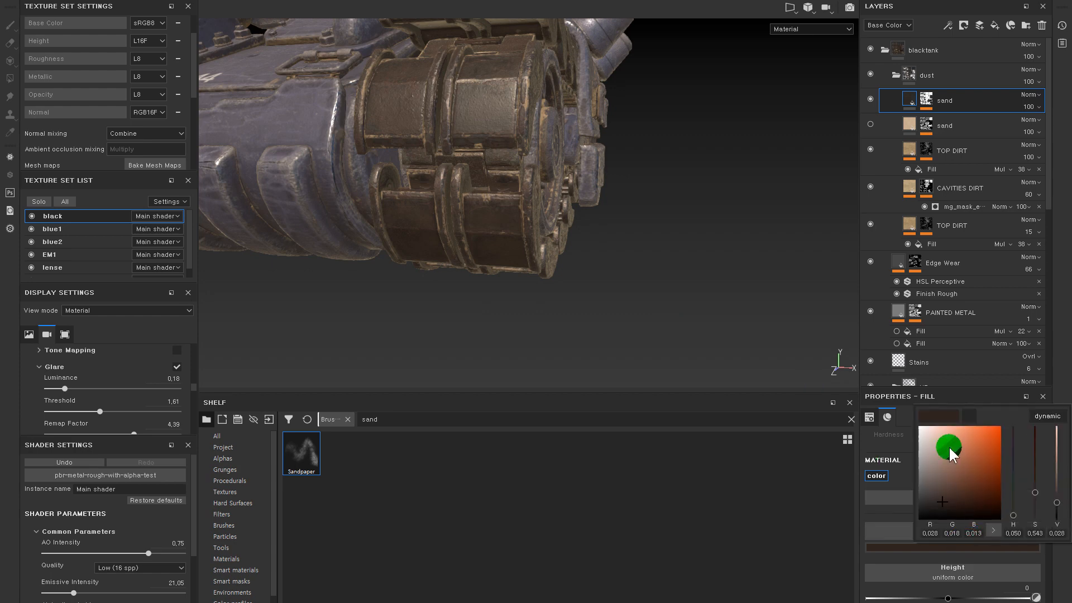
left_click(1044, 417)
left_click_drag(1013, 481, 1013, 445)
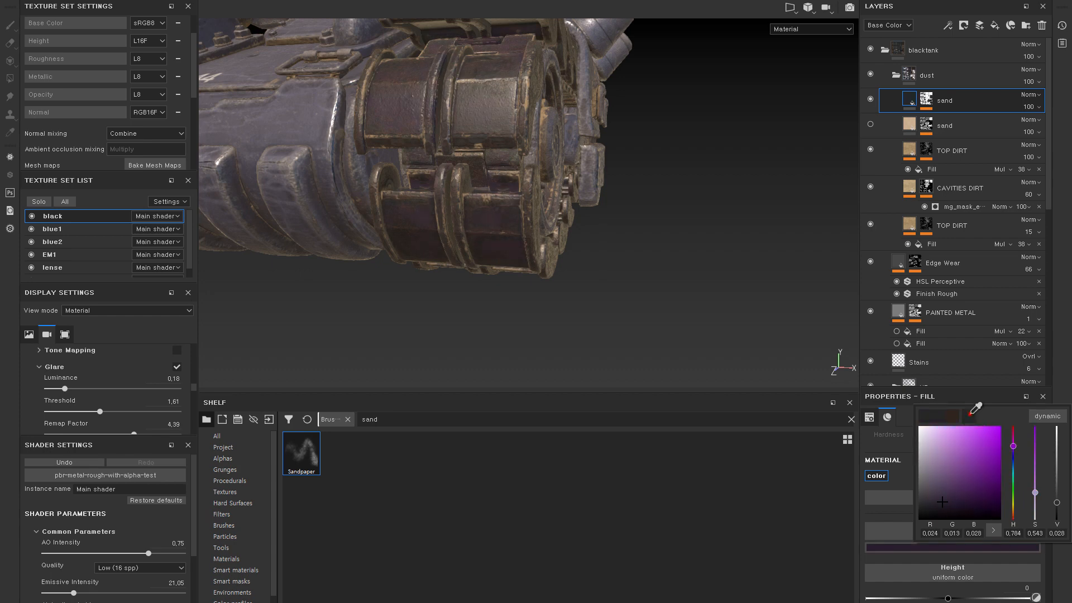
left_click(302, 270)
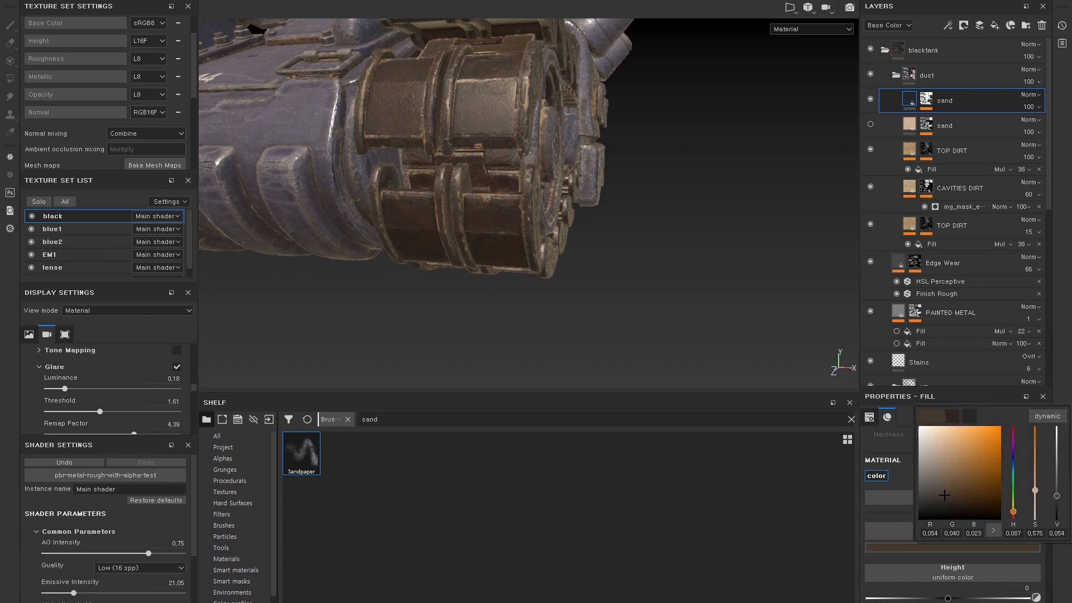
left_click_drag(944, 476, 948, 482)
left_click_drag(393, 218, 620, 335, "alt")
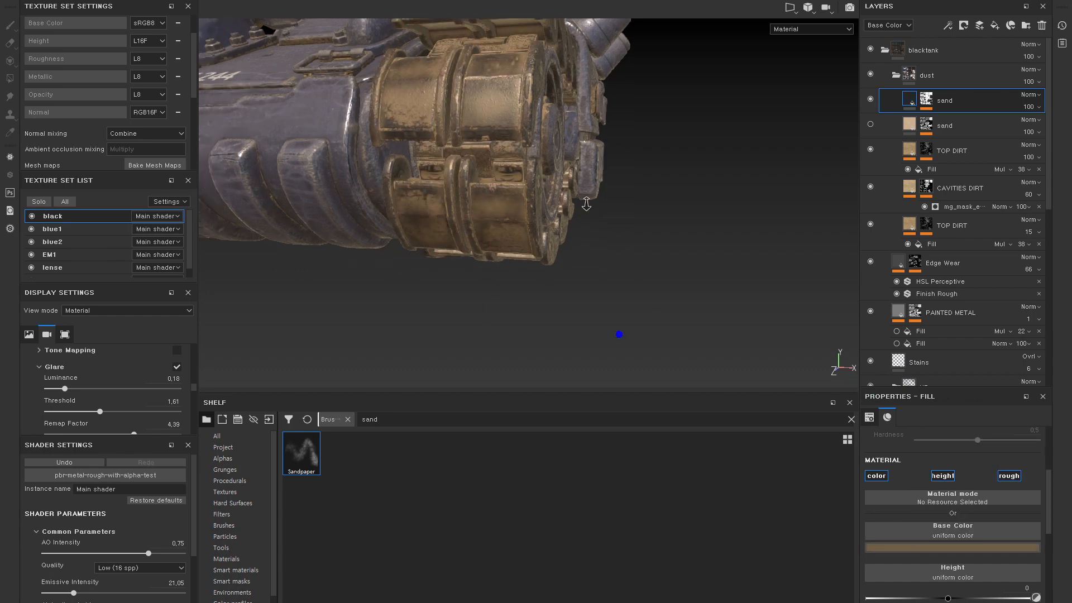
- Compare the front tracks with the top sand layer hidden and shown
right_click_drag(620, 335, 654, 183, "alt")
middle_click_drag(655, 183, 641, 199, "alt")
right_click_drag(648, 212, 900, 196, "alt")
left_click(902, 99)
left_click(870, 99)
left_click(870, 99)
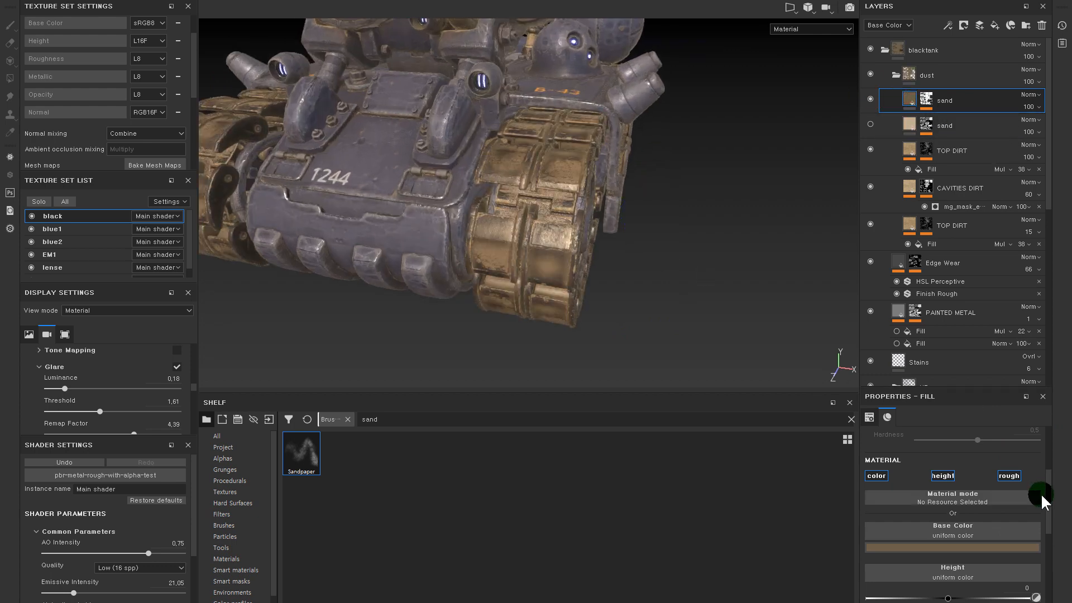
- Try a raised height value on the top sand layer and compare the front track with the layer hidden and shown
scroll(994, 486, "down", 4)
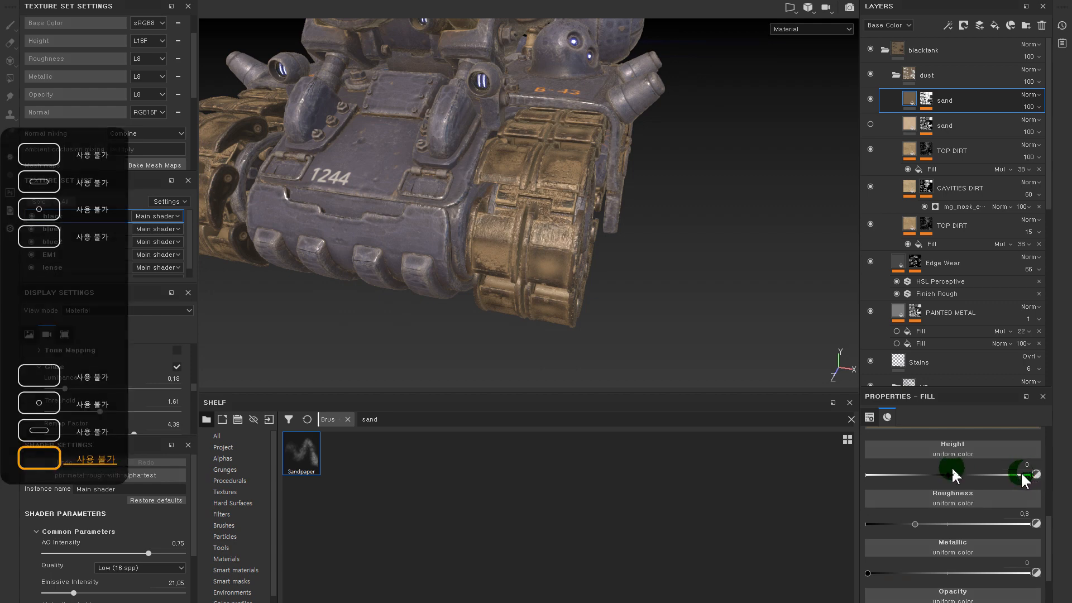
left_click(1020, 464)
type("0,1")
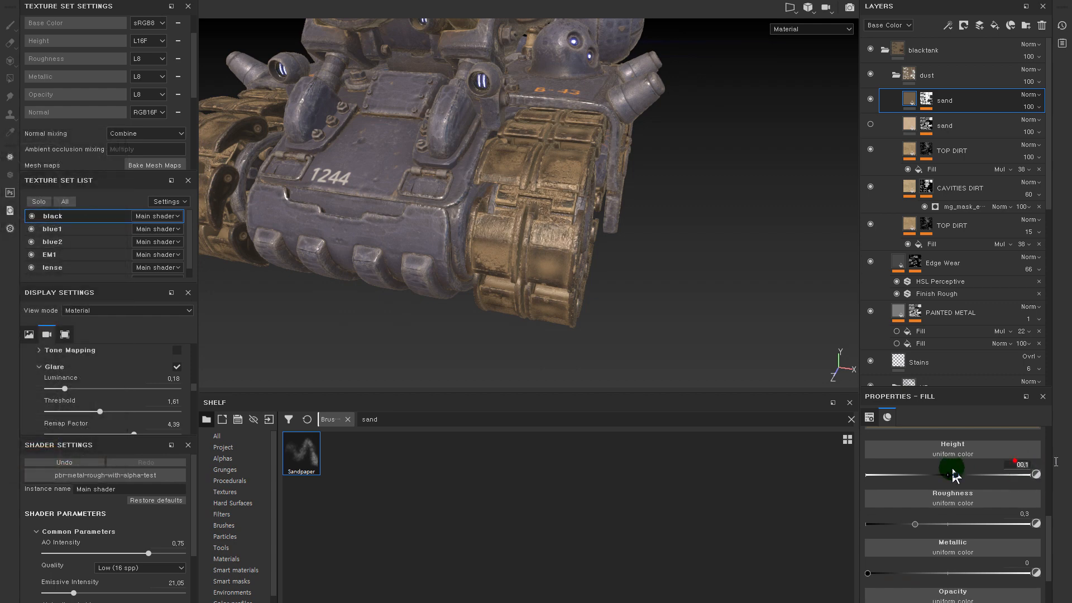
type("2")
right_click_drag(602, 149, 604, 306, "alt")
left_click_drag(605, 306, 754, 172, "alt")
left_click(869, 98)
left_click(868, 98)
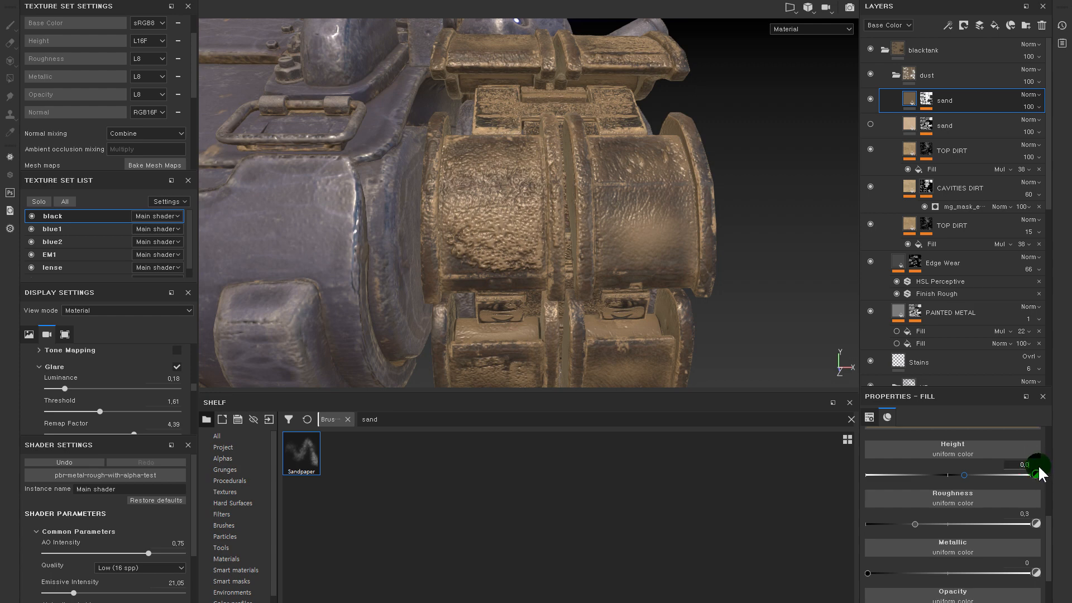
- Set the top sand layer's height to 0,05 and compare the track with the layer hidden and shown
type("5")
key("Return")
left_click_drag(752, 367, 750, 164, "alt")
left_click(869, 99)
left_click(872, 98)
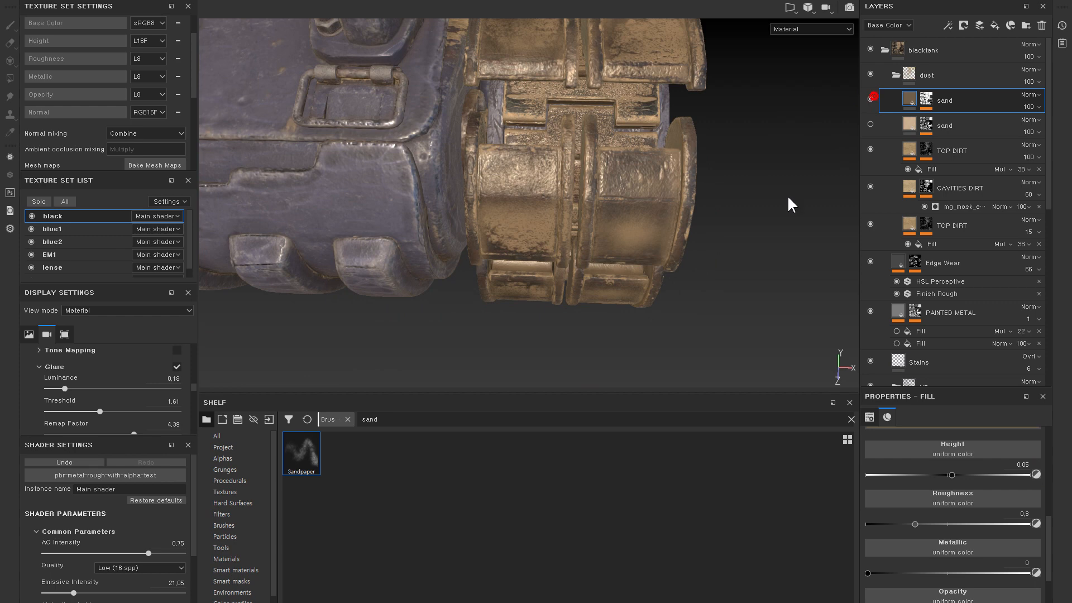
- Make the Paint effect in the top sand layer's mask active and clear the brush search
left_click_drag(712, 261, 670, 212, "alt")
left_click(924, 97)
left_click(939, 119)
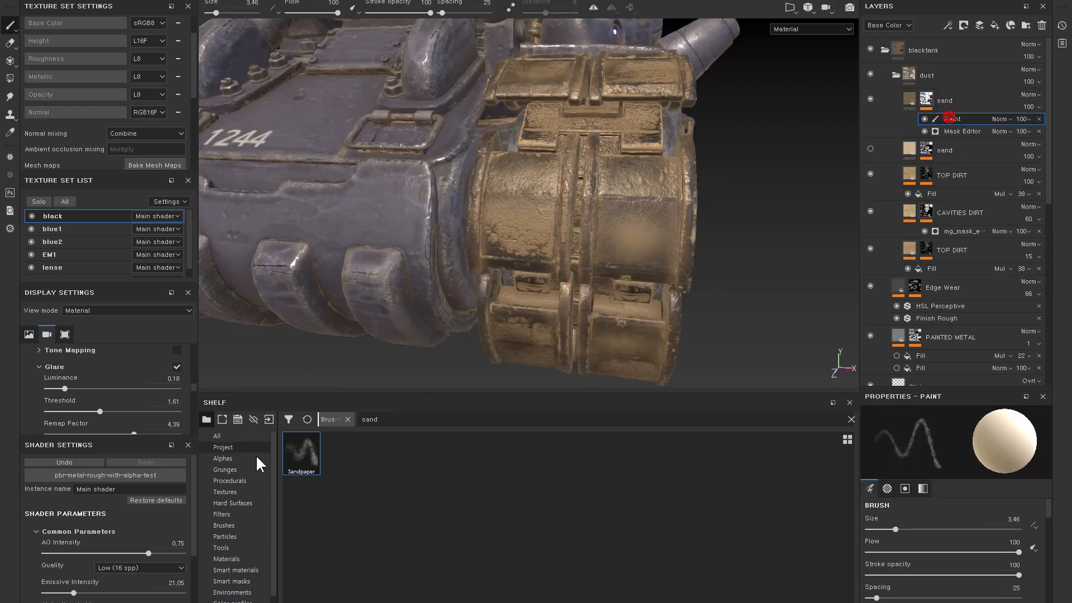
left_click_drag(392, 417, 329, 420)
key("BackSpace")
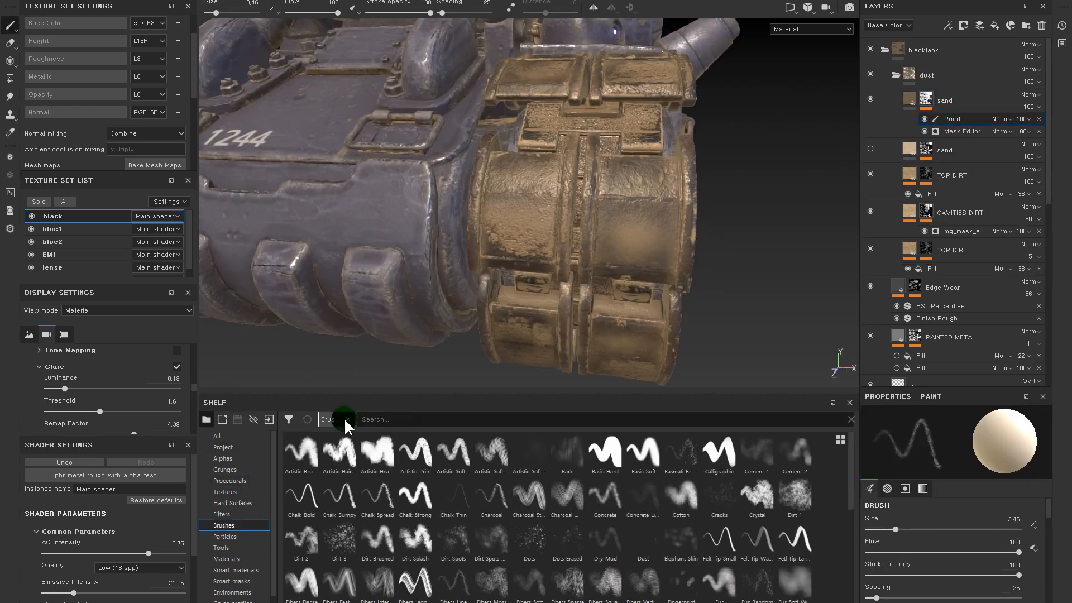
- Try the Artistic Hair brush at size 3,11 on the front track plate, then undo the stroke
left_click(338, 449)
right_click_drag(646, 253, 625, 242, "ctrl")
left_click(625, 240)
key("ctrl+z")
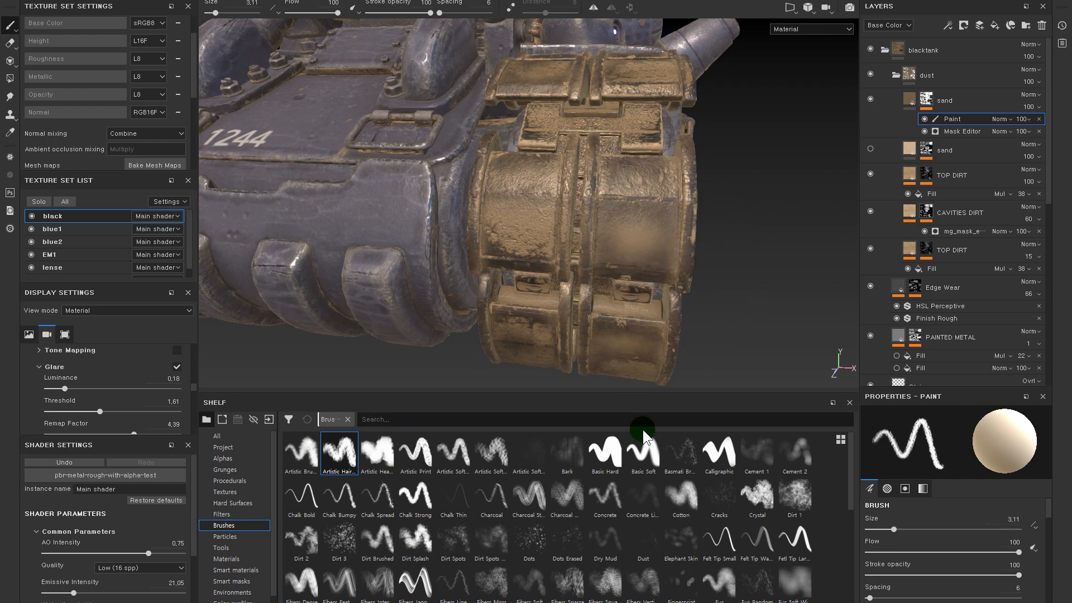
- Try the Bark brush at size 2,91 and the Fibers Squa… brush at size 6,92 on the front track plate
left_click(562, 453)
right_click_drag(603, 241, 613, 244, "ctrl")
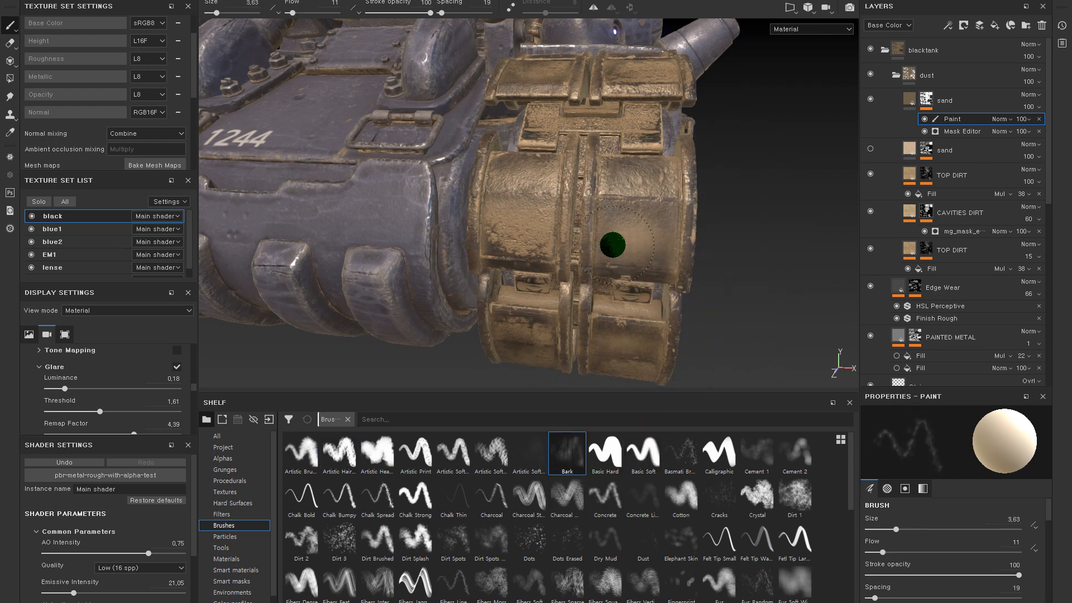
left_click(657, 229)
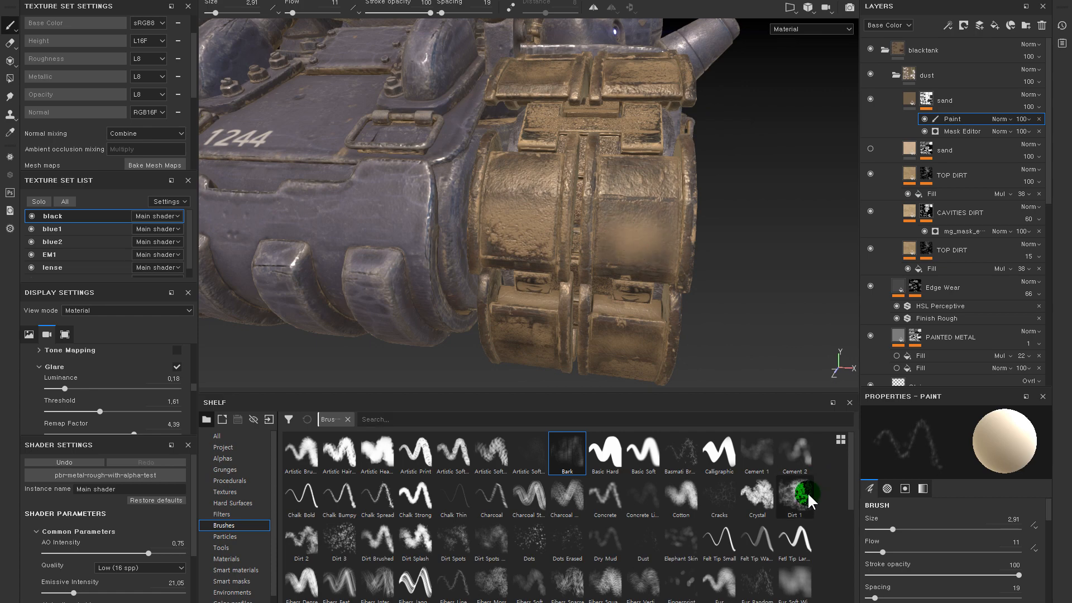
left_click(605, 582)
right_click_drag(591, 234, 627, 233, "ctrl")
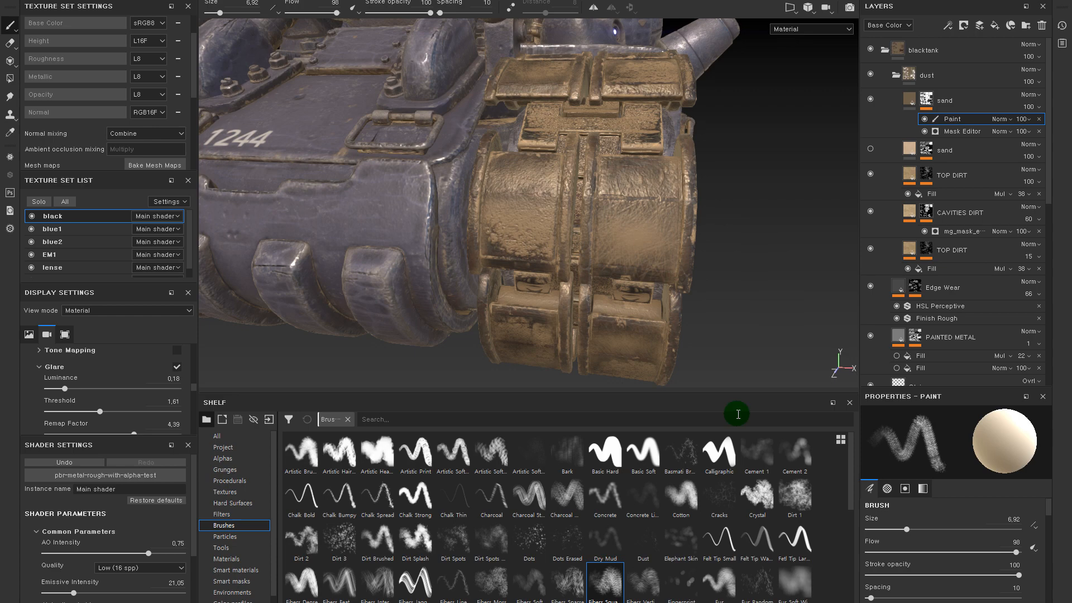
- Choose the Ink Splatter brush and dab splatters over the front track plates in the top sand layer's mask
left_click_drag(851, 480, 849, 541)
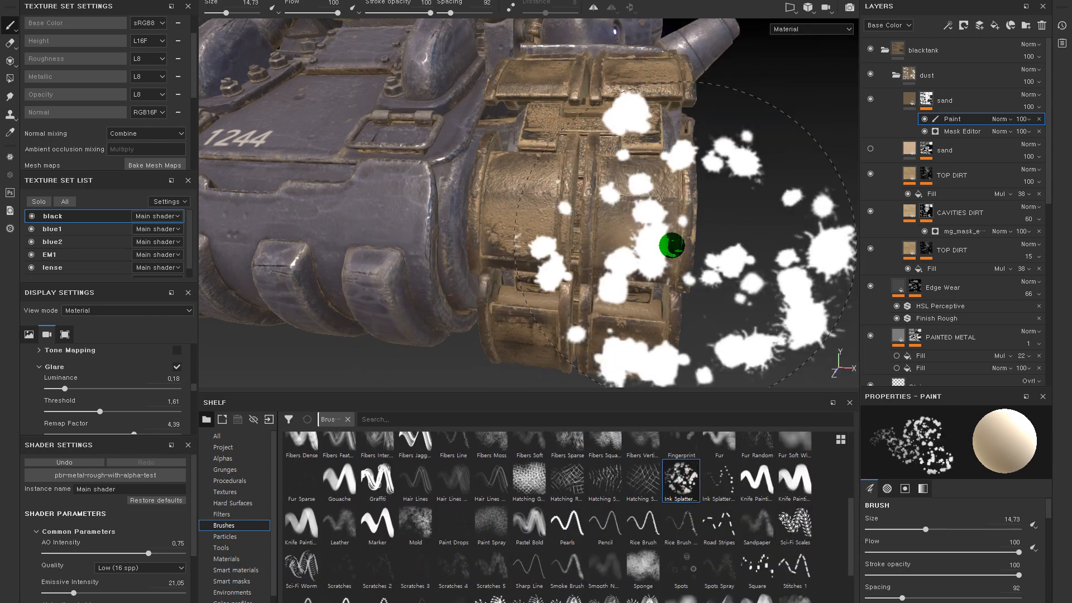
left_click_drag(674, 352, 645, 246, "alt")
left_click(613, 311)
left_click_drag(637, 308, 627, 282, "alt")
left_click(612, 277)
left_click(531, 278)
left_click(638, 244)
- Reduce the brush size to 2,68 and dab finer white splatters along the edges of the front track plates
mouse_move(610, 211)
left_mouse_down("alt")
mouse_move(638, 244)
mouse_move(635, 203)
left_mouse_up("alt")
right_click_drag(648, 180, 635, 174, "ctrl")
left_click(613, 172)
middle_click_drag(635, 173, 611, 178, "alt")
left_click(471, 171)
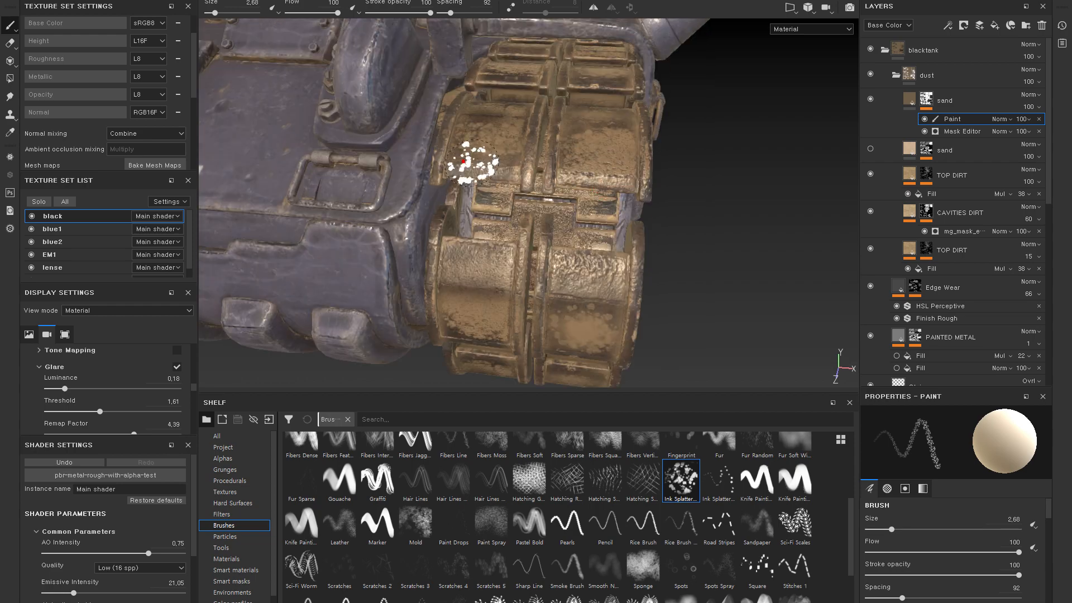
left_click(439, 169)
left_click_drag(439, 169, 583, 81, "alt")
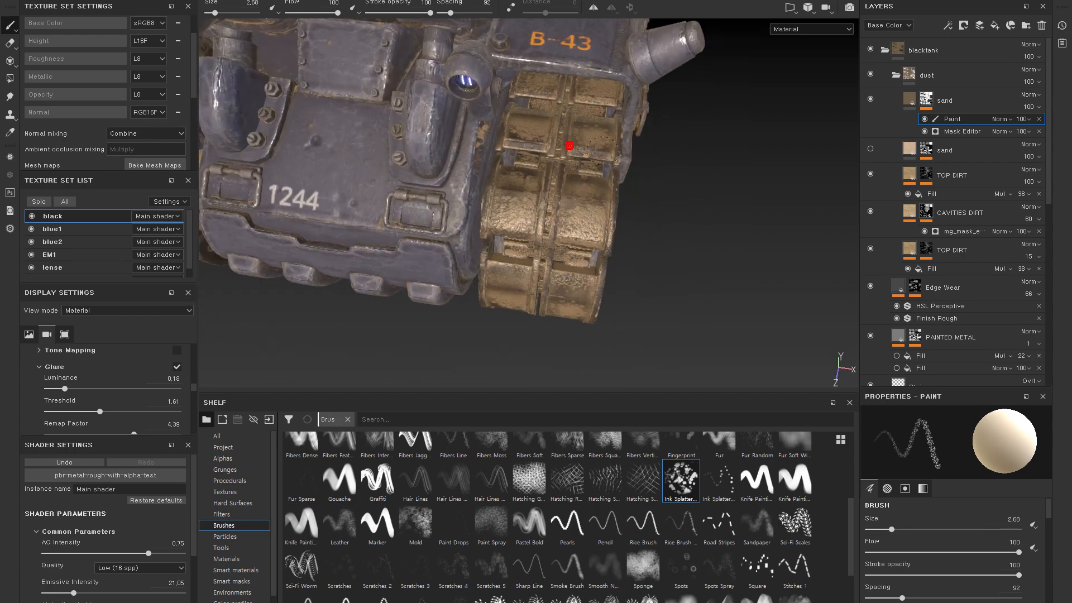
- Add a second Paint effect to the top sand layer's mask and splatter black over the front track plates
mouse_move(572, 102)
left_mouse_down("alt")
mouse_move(570, 232)
mouse_move(517, 249)
mouse_move(487, 223)
left_mouse_up("alt")
left_click(922, 98)
right_click(924, 96)
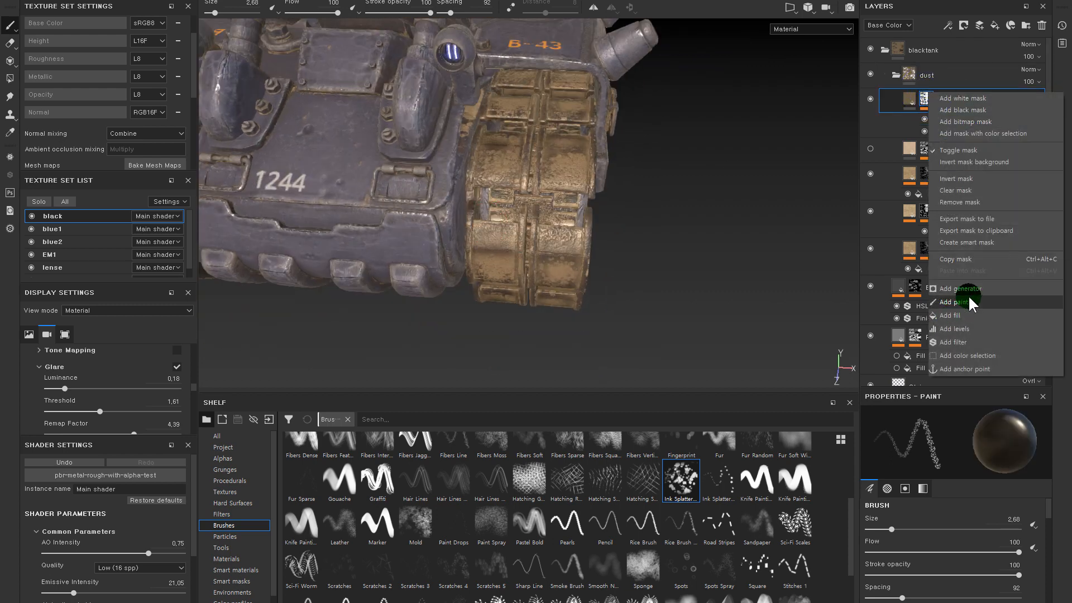
left_click(954, 302)
left_click(512, 219)
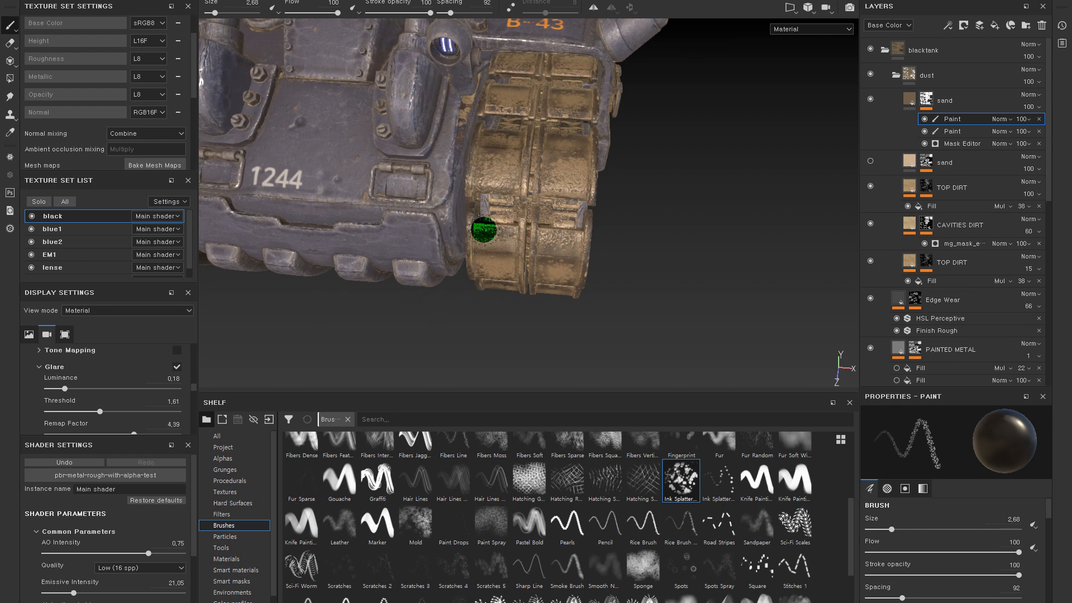
mouse_move(471, 232)
left_mouse_down("alt")
mouse_move(562, 249)
mouse_move(572, 210)
mouse_move(547, 159)
left_mouse_up("alt")
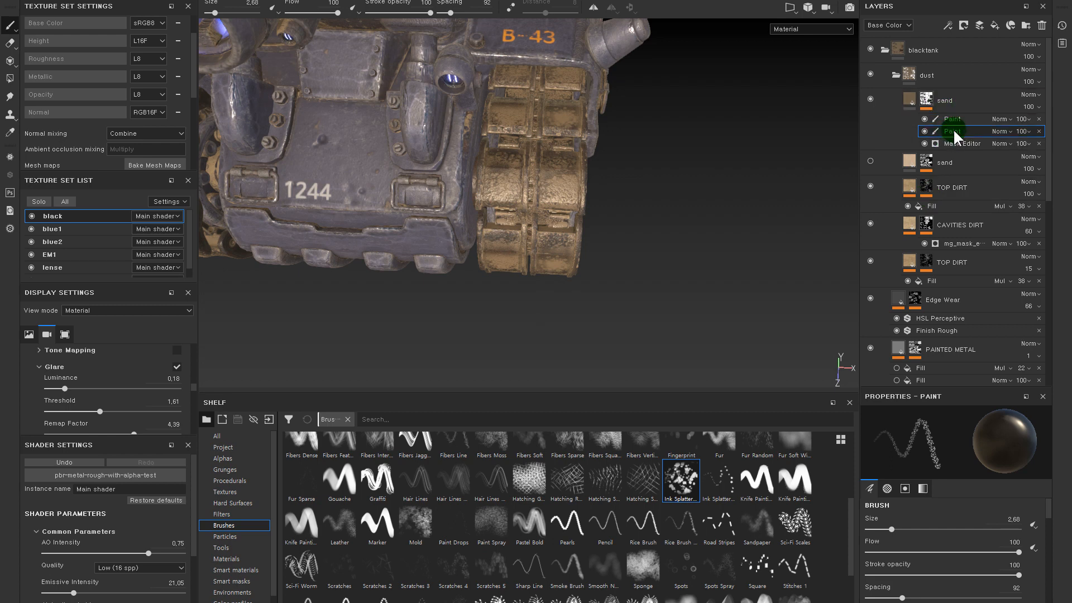
- Compare the front track with the two Paint effects of the sand mask hidden and shown
left_click(925, 119)
left_click(925, 131)
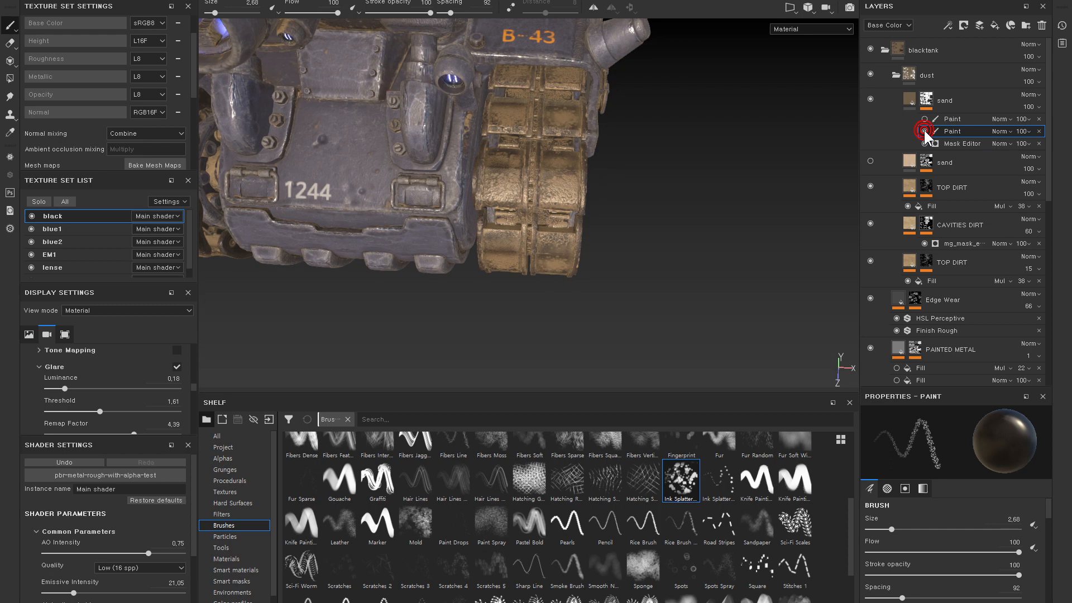
left_click(925, 131)
left_click(924, 119)
- Splatter black over the upper front track plates in the newer Paint effect with the brush size at 3,37
left_click(947, 119)
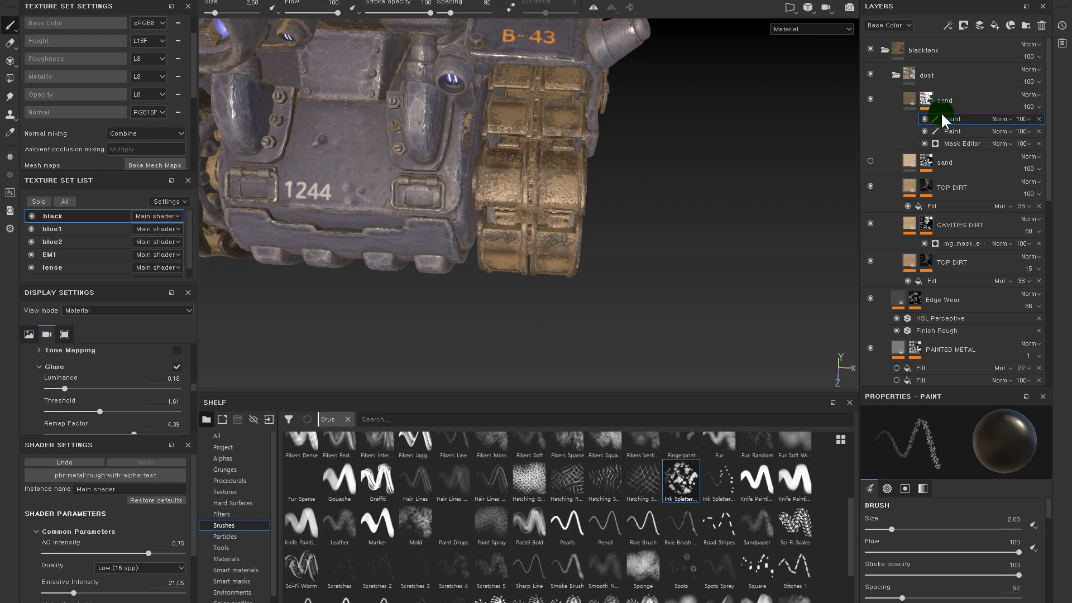
left_click_drag(639, 155, 637, 161, "alt")
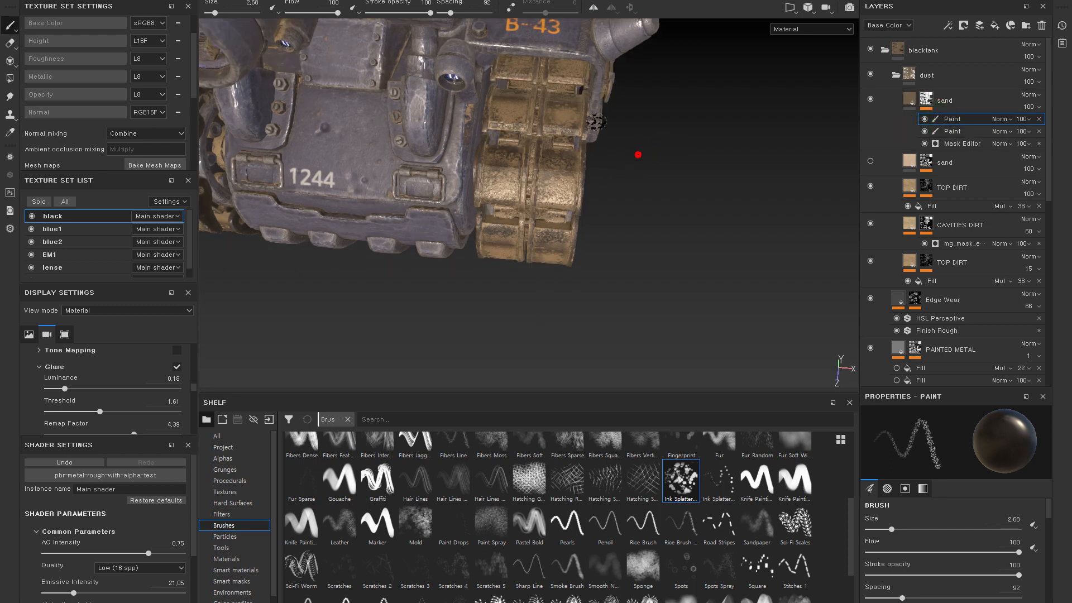
right_click_drag(635, 158, 596, 145, "alt")
key("bracketright")
left_click(550, 54)
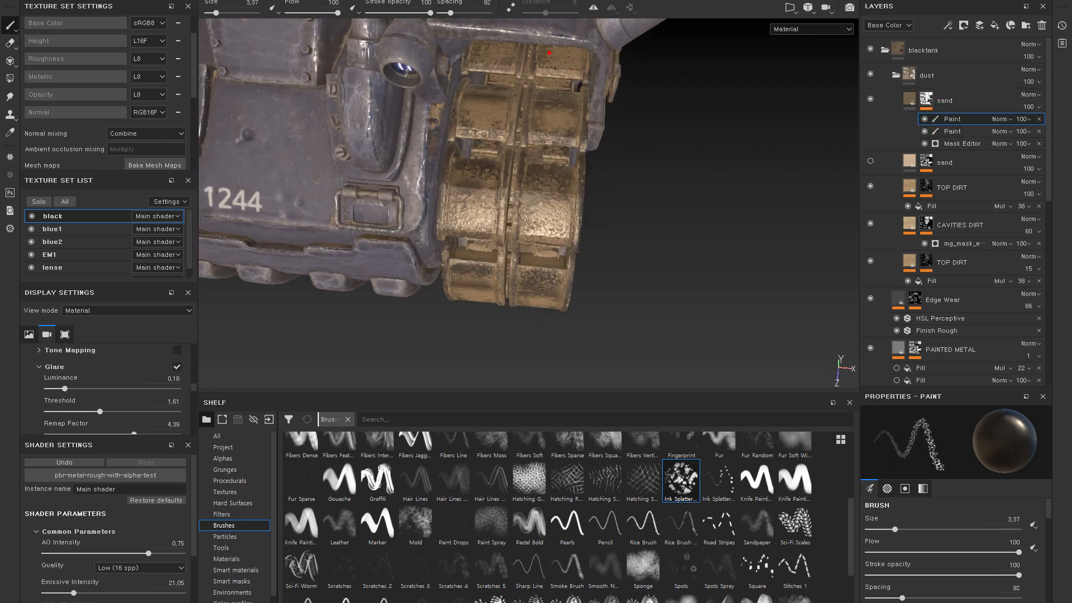
left_click_drag(480, 39, 455, 158, "alt")
- Switch the mask paint color to white and reduce the brush size to 1,08 for the lower track plates
left_click_drag(486, 208, 464, 202, "alt")
key("x")
middle_click_drag(464, 202, 464, 143, "alt")
mouse_move(485, 185)
left_mouse_down("alt")
mouse_move(526, 208)
mouse_move(547, 204)
left_mouse_up("alt")
right_click_drag(445, 207, 451, 214, "ctrl")
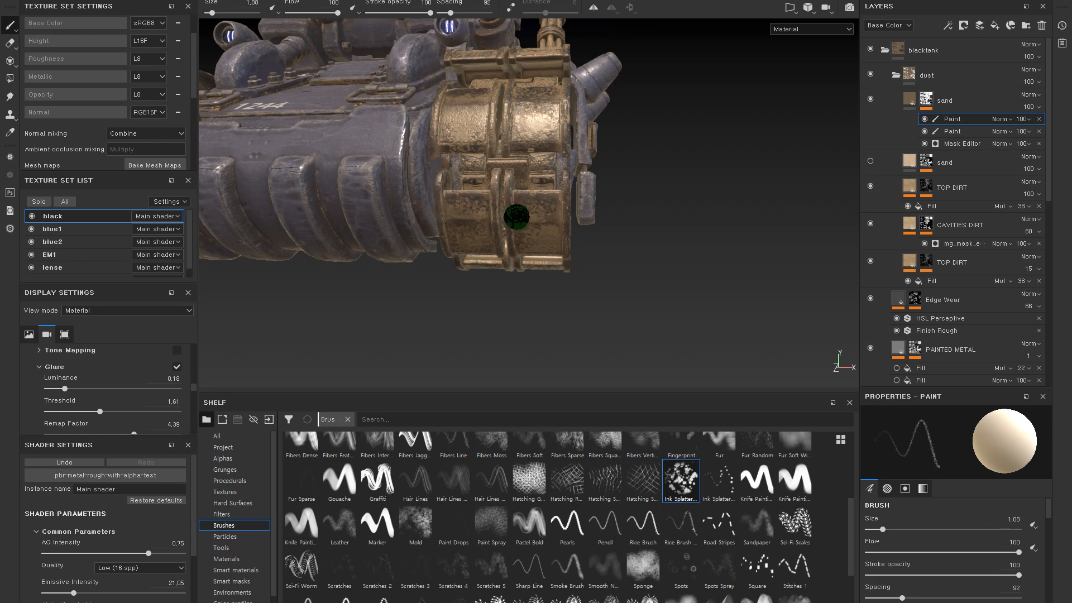
- Lower the top sand layer's opacity to 41 and compare the tracks with the layer hidden and shown
left_click_drag(469, 232, 571, 133, "alt")
left_click(870, 100)
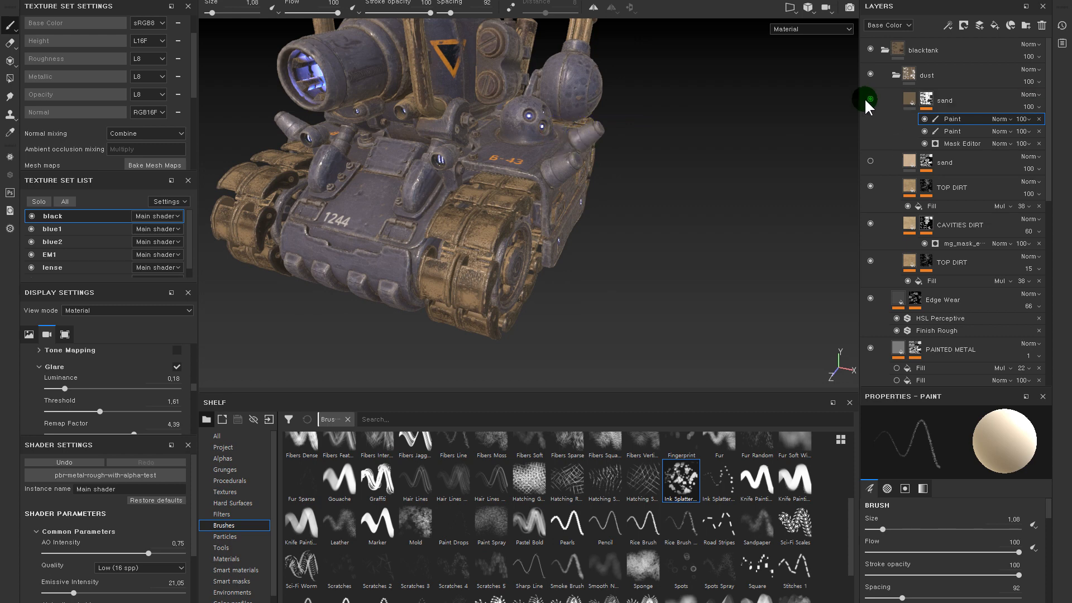
left_click(870, 99)
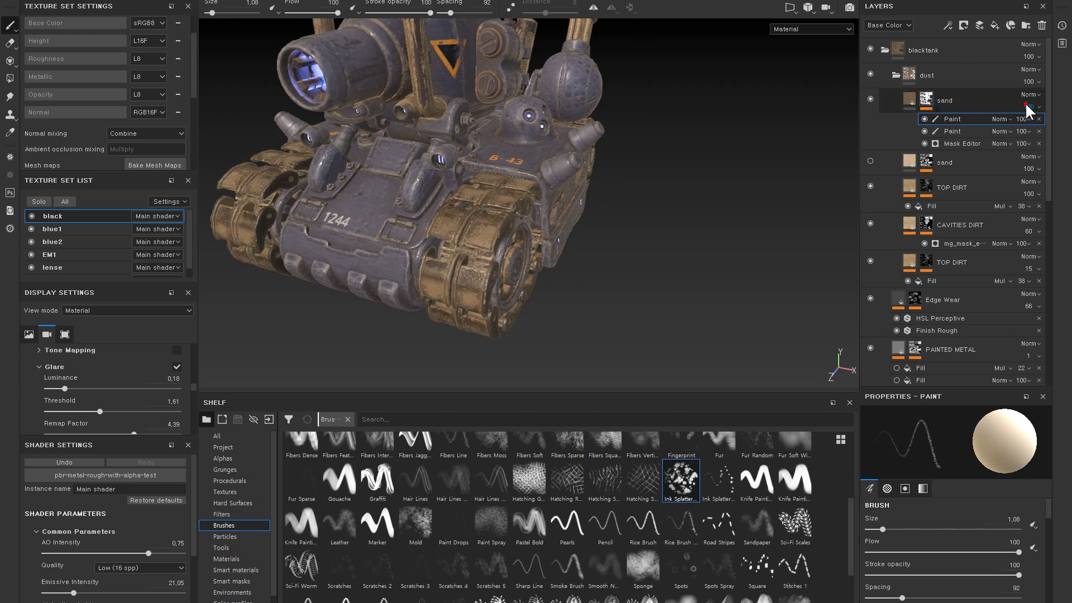
left_click_drag(1067, 134, 1038, 128)
right_click_drag(519, 245, 558, 268, "alt")
middle_click_drag(558, 268, 659, 126, "alt")
right_click_drag(658, 127, 793, 223, "alt")
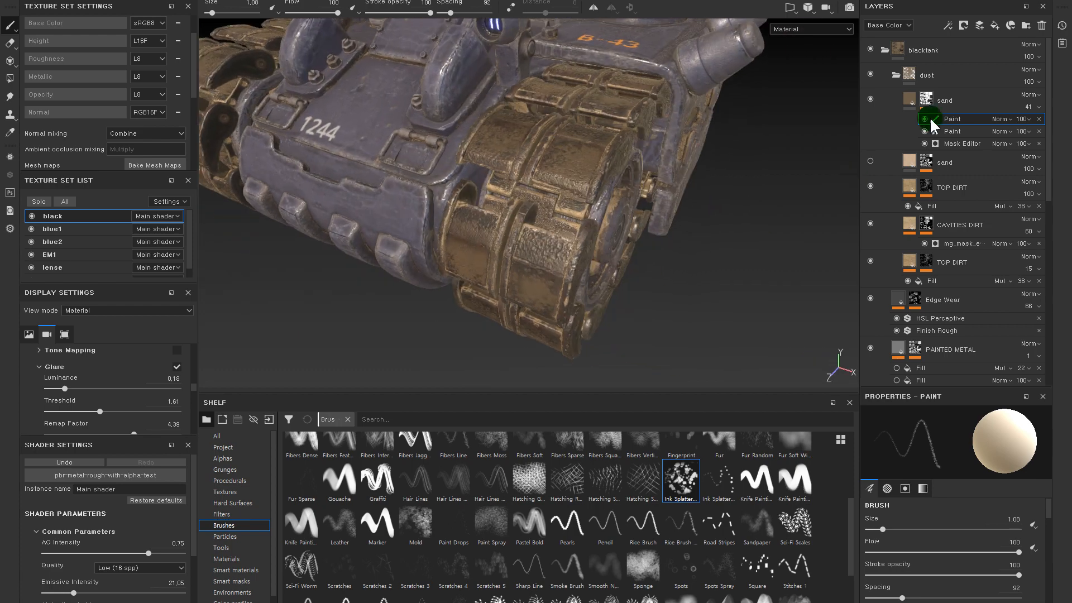
left_click(870, 98)
left_click(870, 99)
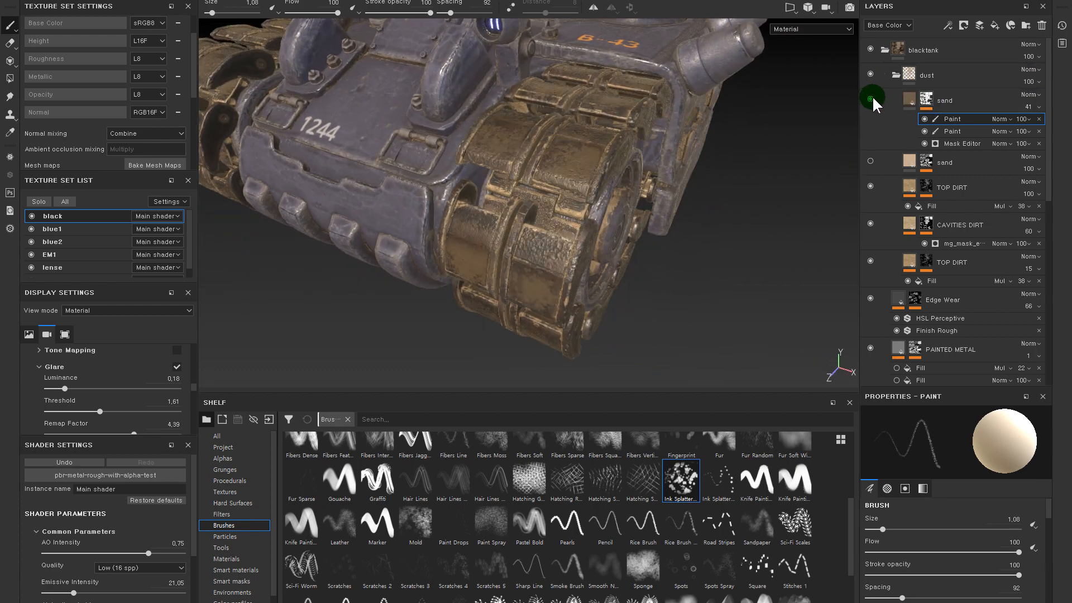
- Duplicate the top sand layer and rename the copy as sand2
left_click(907, 100)
key("ctrl+d")
left_click(950, 102)
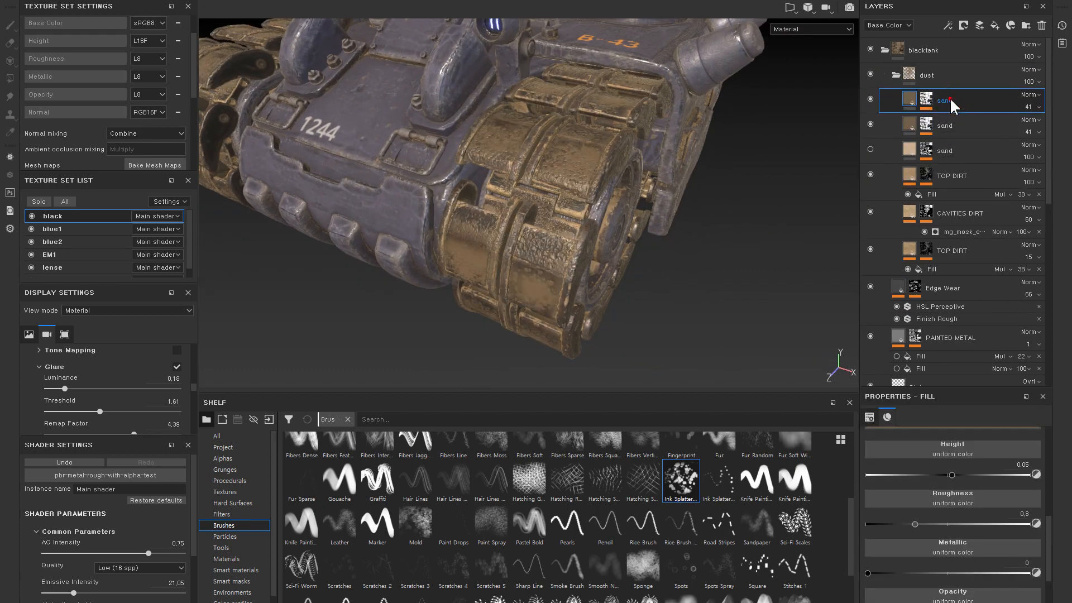
type("2")
- Hide both Paint effects in sand2's mask and set its Mask Editor's Global Balance to 0,18
left_click(926, 100)
left_click(927, 119)
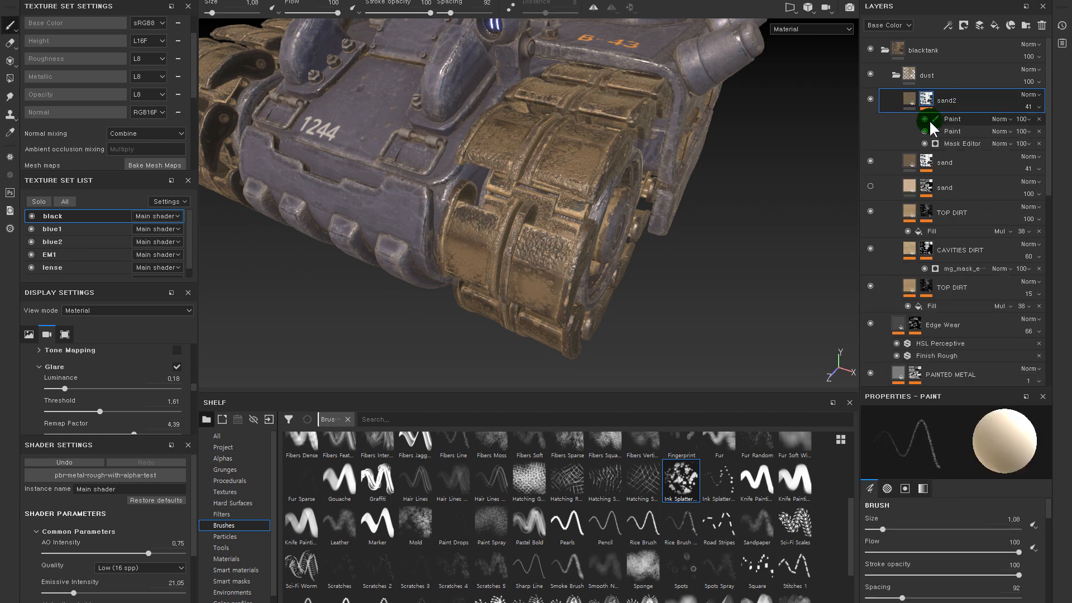
left_click(925, 128)
left_click(956, 143)
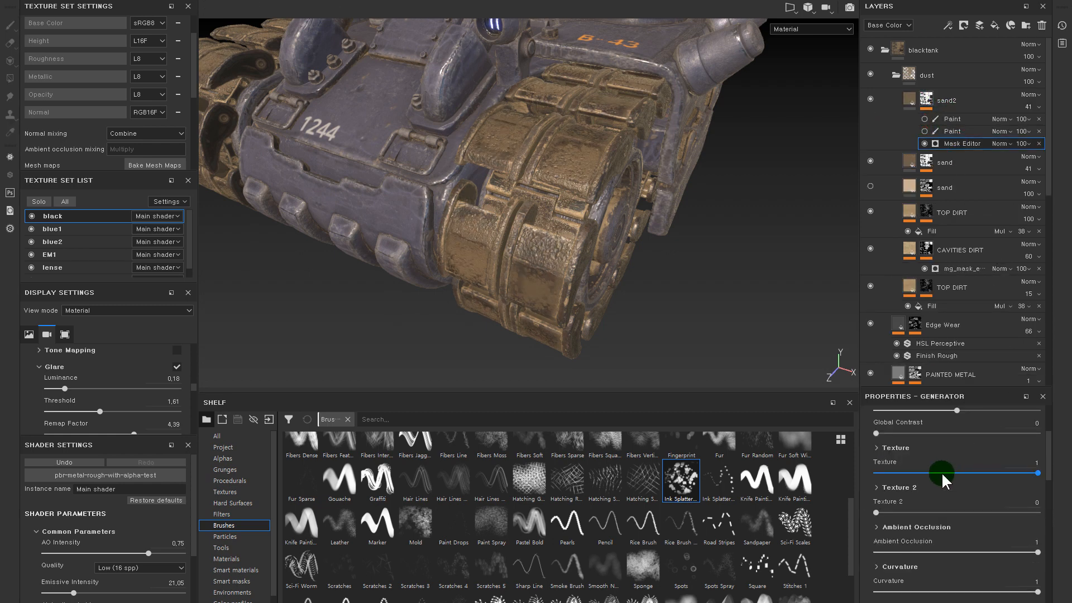
scroll(975, 430, "up", 4)
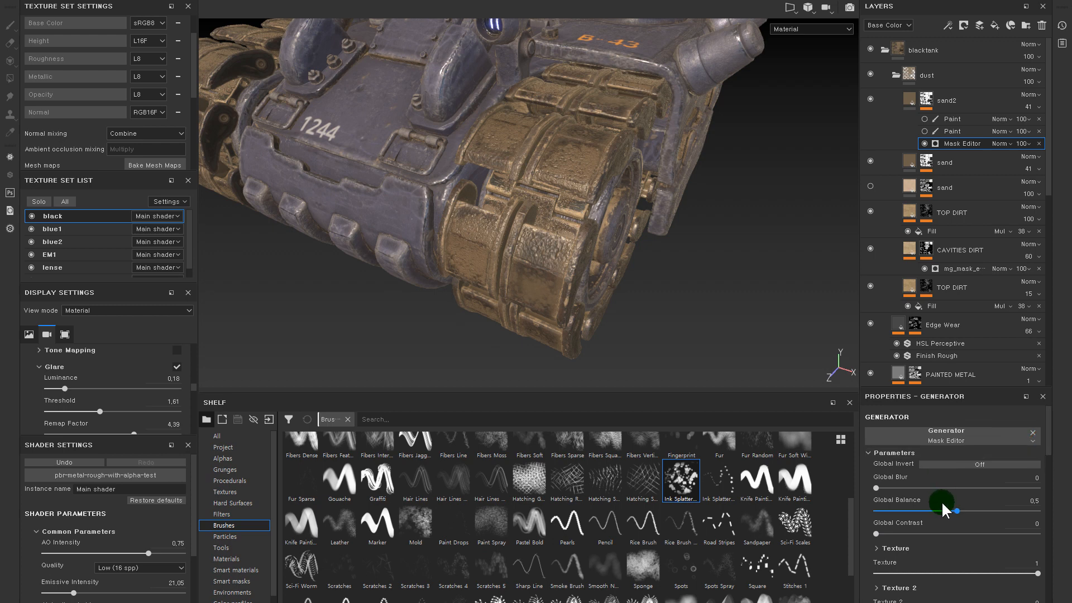
- Set sand2's opacity to 75 and its base color to near-black with 0,004 for red, green and blue
left_click(909, 101)
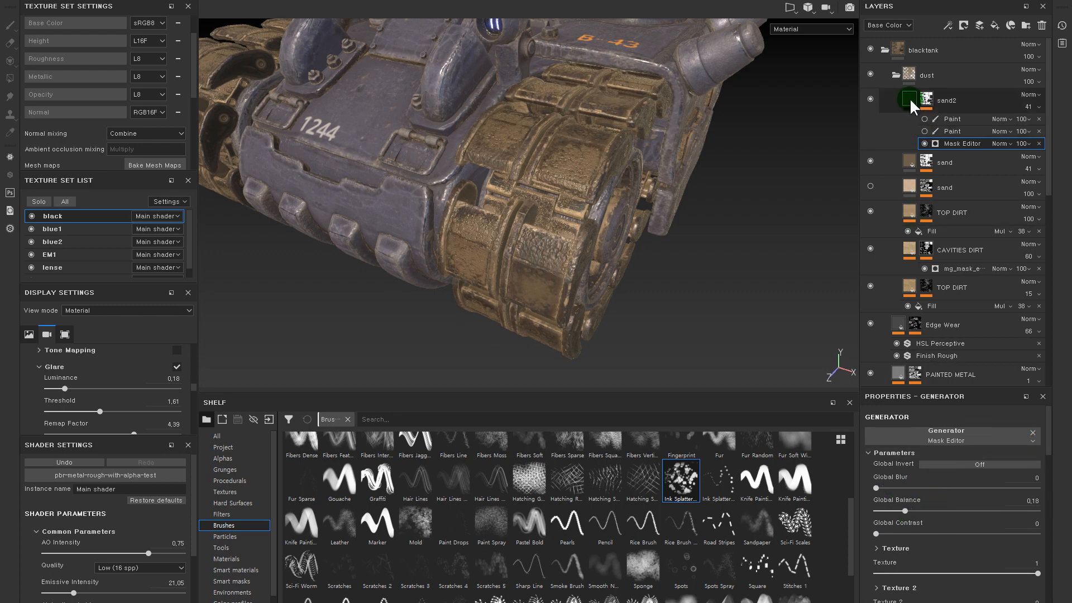
left_click(910, 103)
left_click_drag(1047, 522, 1047, 525)
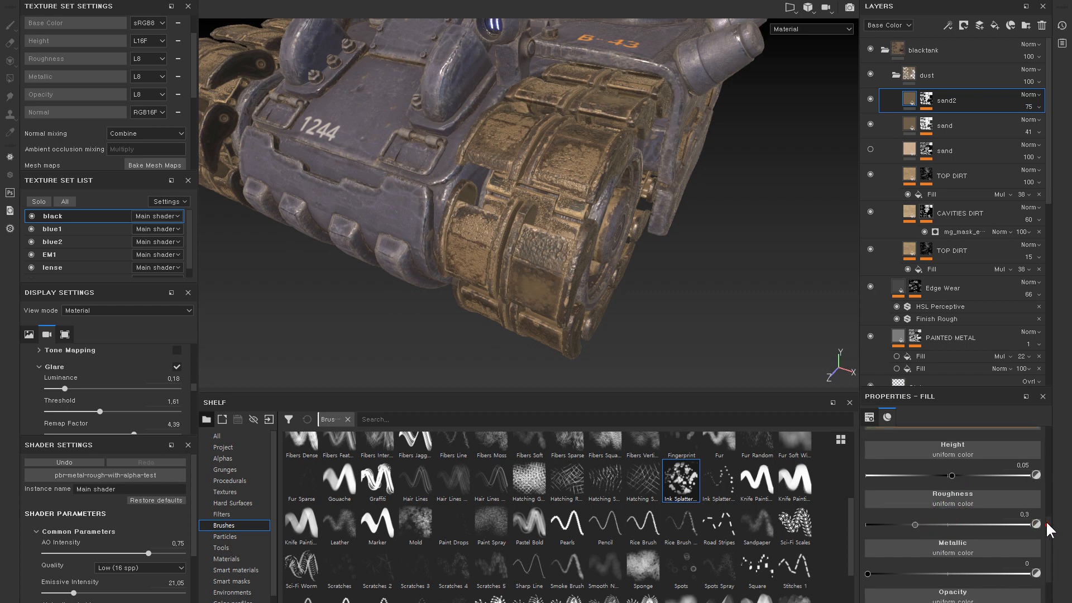
scroll(1047, 532, "up", 1)
left_click(980, 535)
left_click(941, 487)
left_click_drag(940, 487, 901, 511)
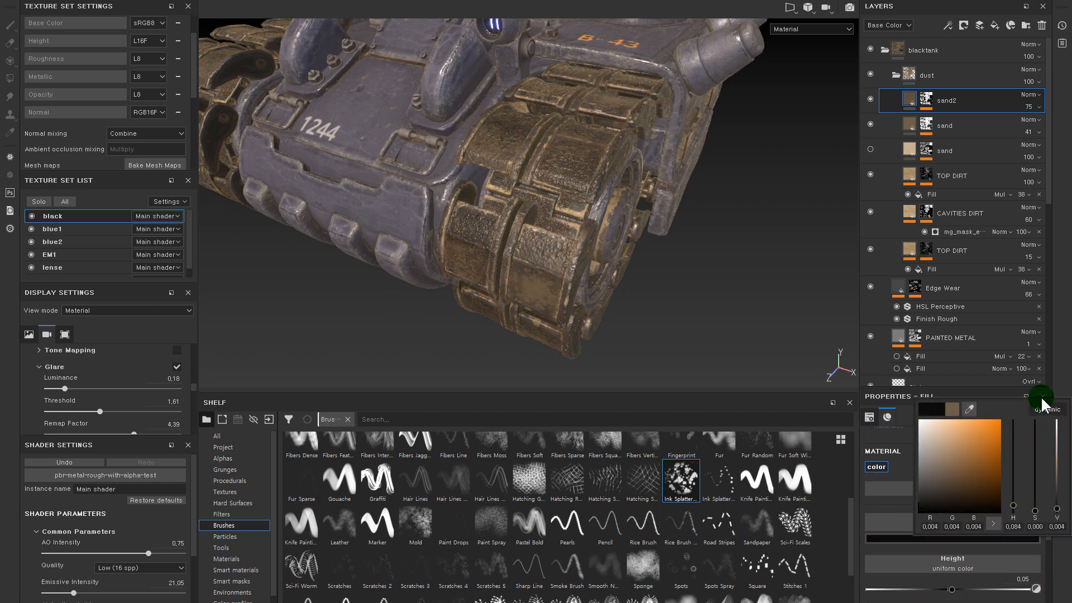
- Lower sand2's opacity to 36, then check its mask and compare the tracks with the layer hidden and shown
left_click(927, 99, "alt")
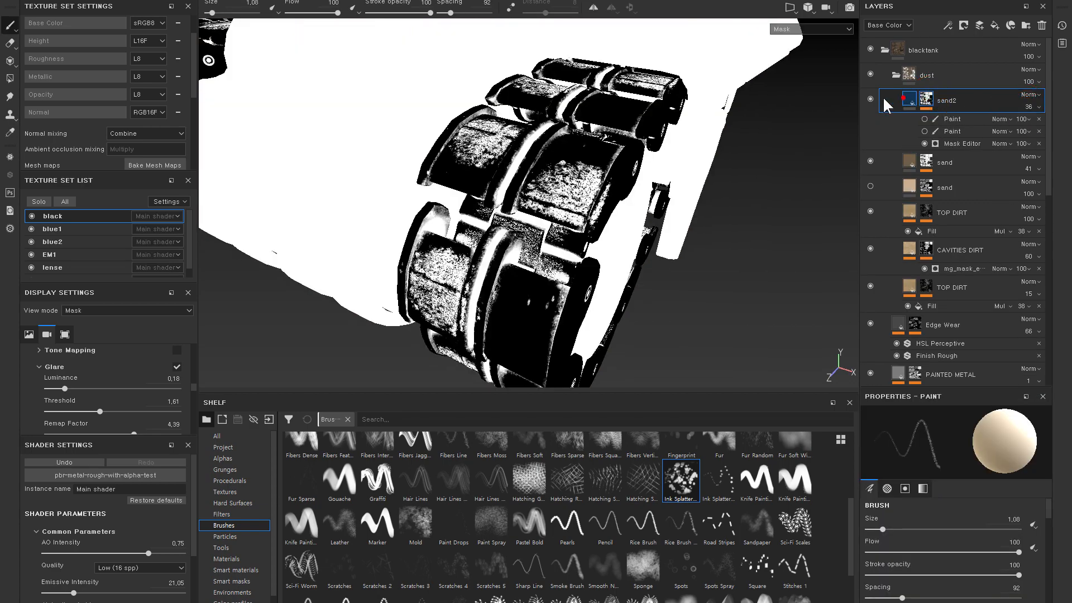
left_click(909, 100)
left_click(870, 99)
left_click(871, 99)
left_click(871, 100)
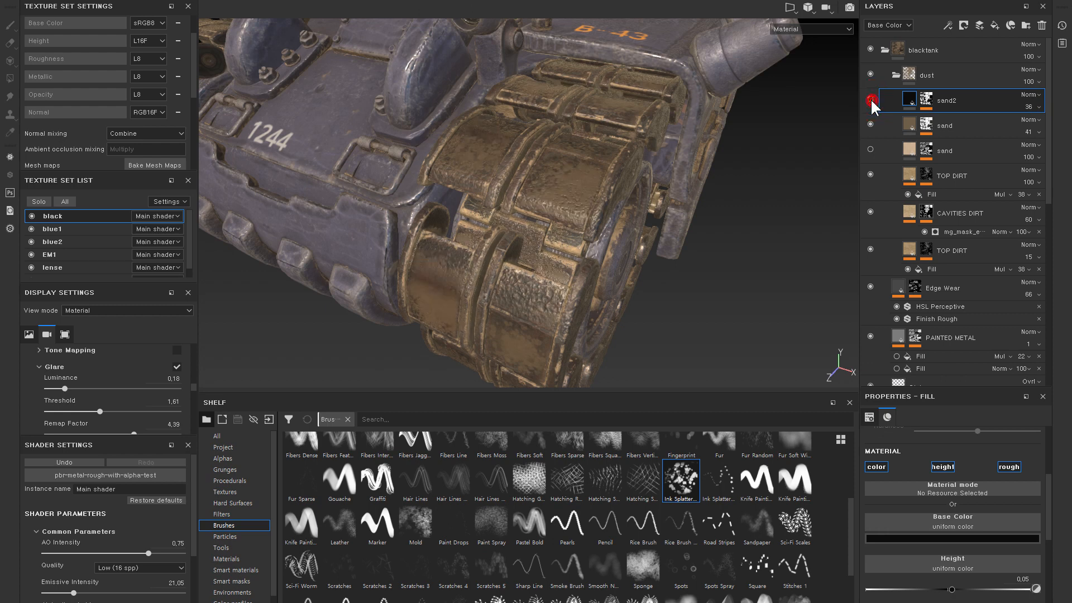
- Set the Global Balance of the Mask Editor in sand2's mask to 0,97
left_click(926, 99)
left_click(945, 141)
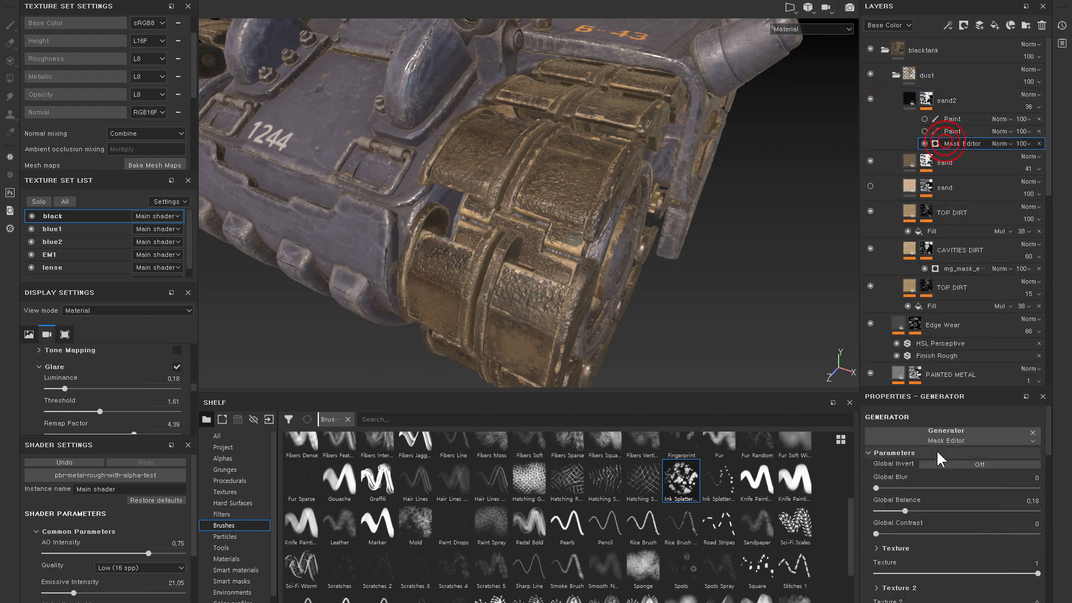
left_click_drag(988, 511, 1032, 522)
right_click_drag(632, 257, 630, 242, "alt")
left_click(956, 101)
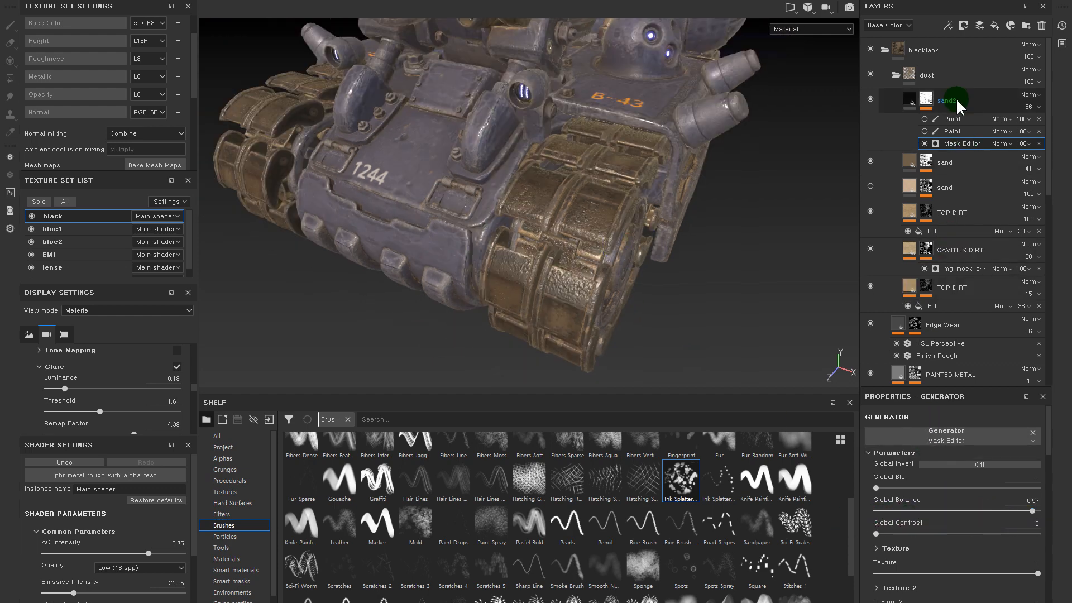
- Compare the tracks with the sand2 and upper sand layers hidden and shown, leaving sand2 hidden
left_click(890, 99)
left_click_drag(745, 161, 742, 174, "alt")
left_click(869, 99)
left_click(869, 99)
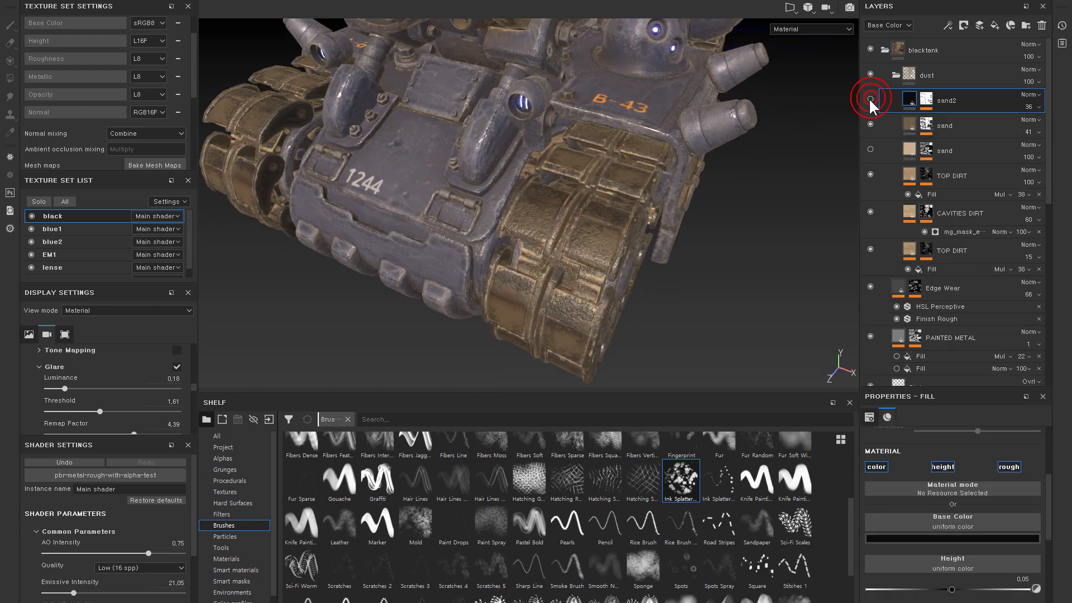
left_click(869, 99)
left_click(870, 99)
left_click(870, 99)
left_click(871, 99)
left_click(928, 98)
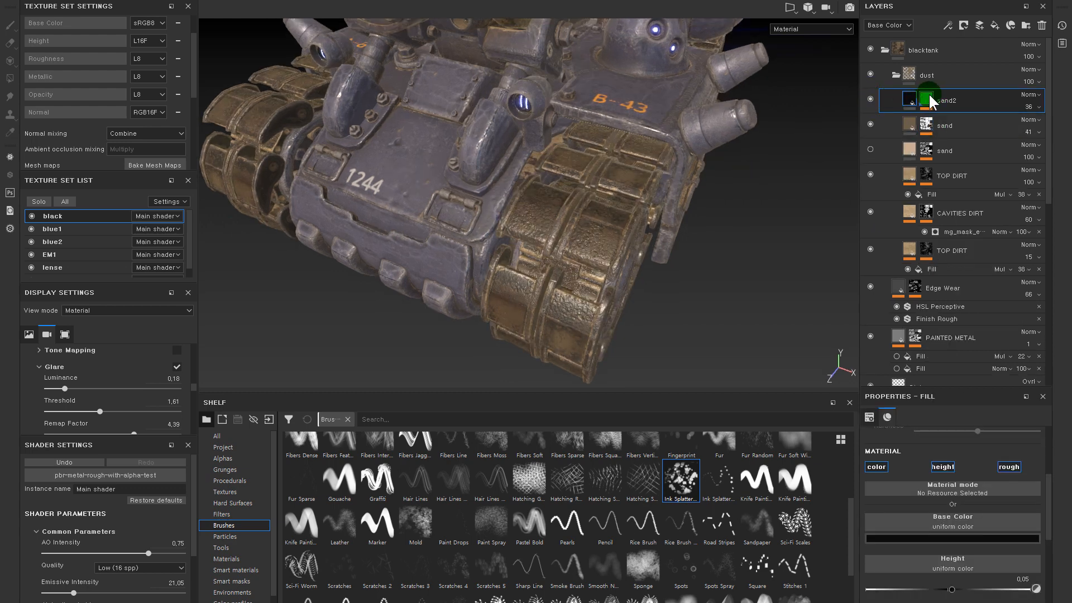
left_click(870, 100)
right_click_drag(741, 194, 768, 335, "alt")
left_click_drag(742, 292, 647, 204, "alt")
right_click_drag(703, 237, 719, 257, "alt")
left_click(871, 125)
left_click(870, 124)
- Lower the upper sand layer's roughness to 0,1871 while checking the shine on the track plates
left_click(882, 125)
right_click_drag(722, 249, 700, 246, "alt")
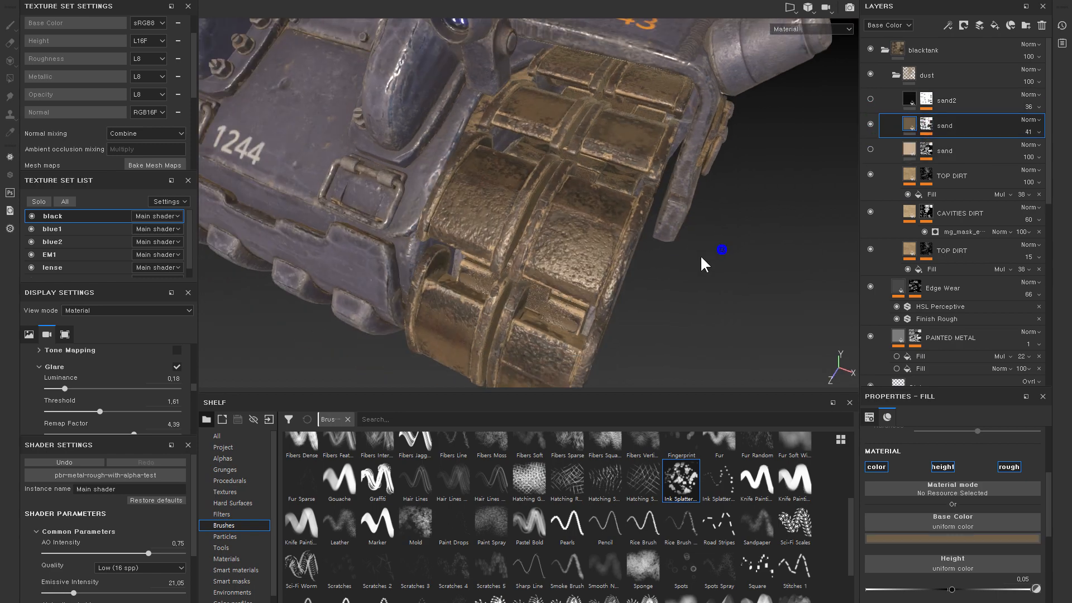
left_click_drag(701, 245, 700, 184, "alt")
left_click_drag(1048, 480, 1049, 541)
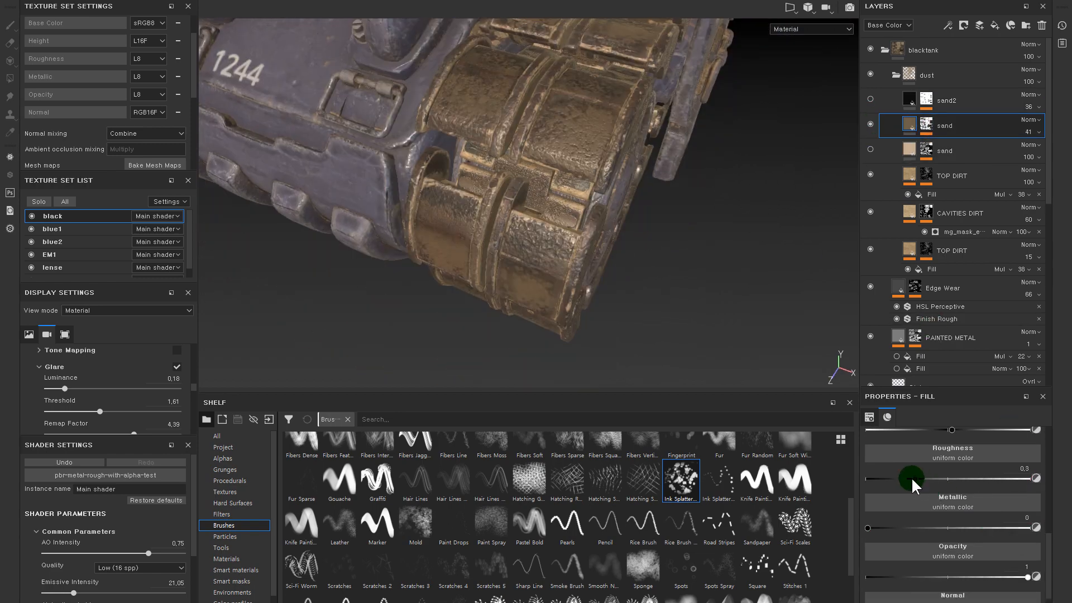
left_click_drag(937, 483, 876, 490)
right_click_drag(596, 285, 596, 119, "alt")
left_click_drag(596, 120, 658, 133, "alt")
right_click_drag(648, 115, 699, 254, "alt")
left_click_drag(699, 253, 620, 217, "alt")
right_click_drag(620, 217, 681, 256, "alt")
left_click_drag(682, 256, 705, 287, "alt")
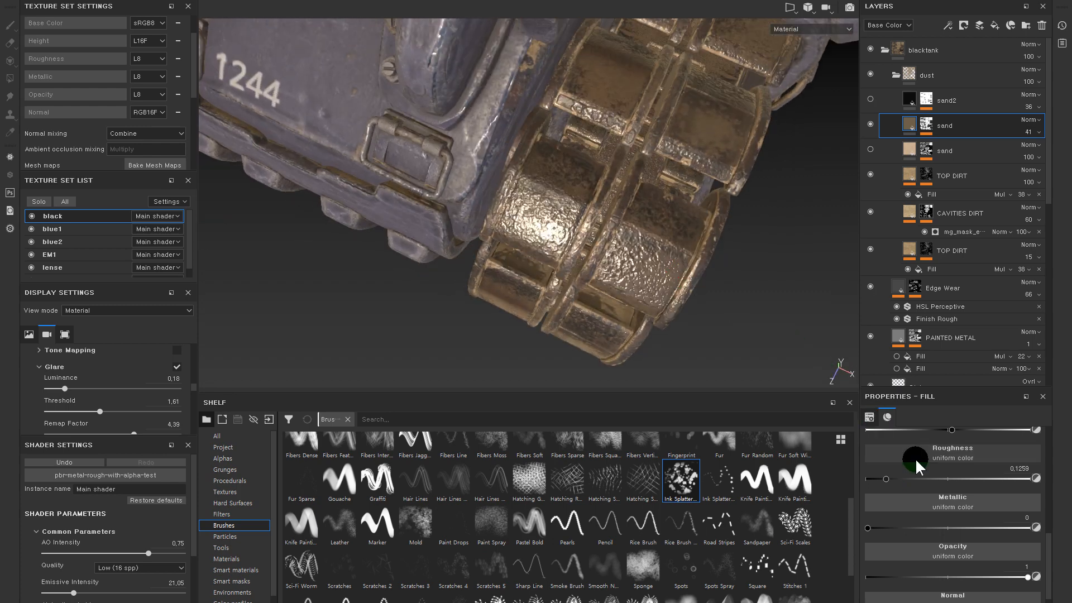
left_click_drag(889, 479, 924, 479)
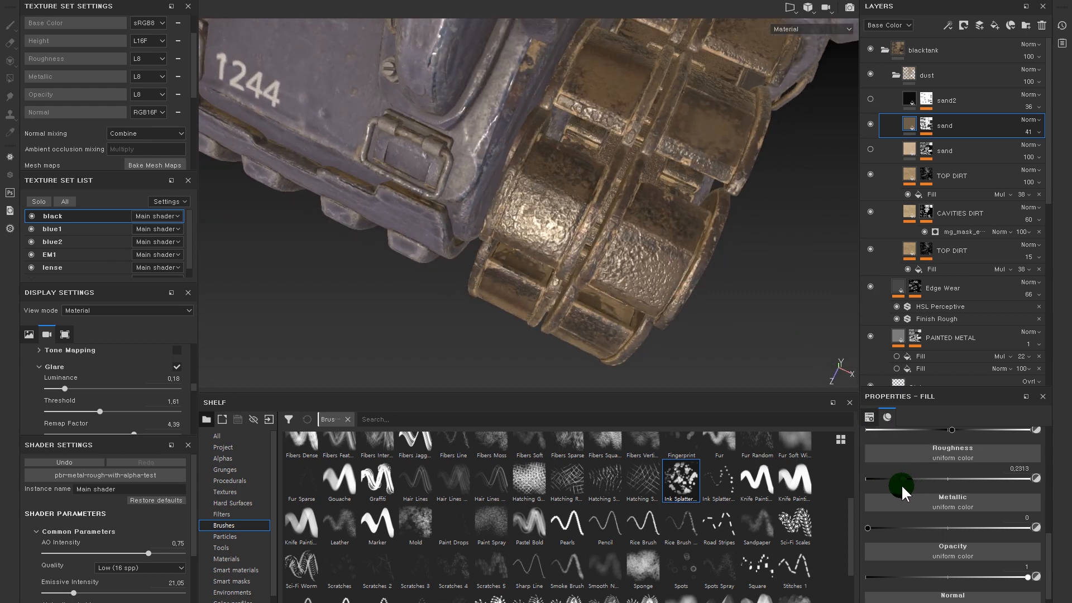
- Examine the sand layer's gloss on the front tracks from several angles and distances
right_click_drag(709, 302, 641, 138, "alt")
left_click_drag(642, 137, 627, 119, "alt")
right_click_drag(627, 120, 648, 110, "alt")
left_click_drag(648, 110, 672, 163, "alt")
middle_click_drag(665, 154, 711, 146, "alt")
right_click_drag(654, 129, 686, 196, "alt")
left_click_drag(686, 196, 713, 124, "alt")
right_click_drag(713, 124, 747, 191, "alt")
left_click_drag(753, 196, 782, 194, "alt")
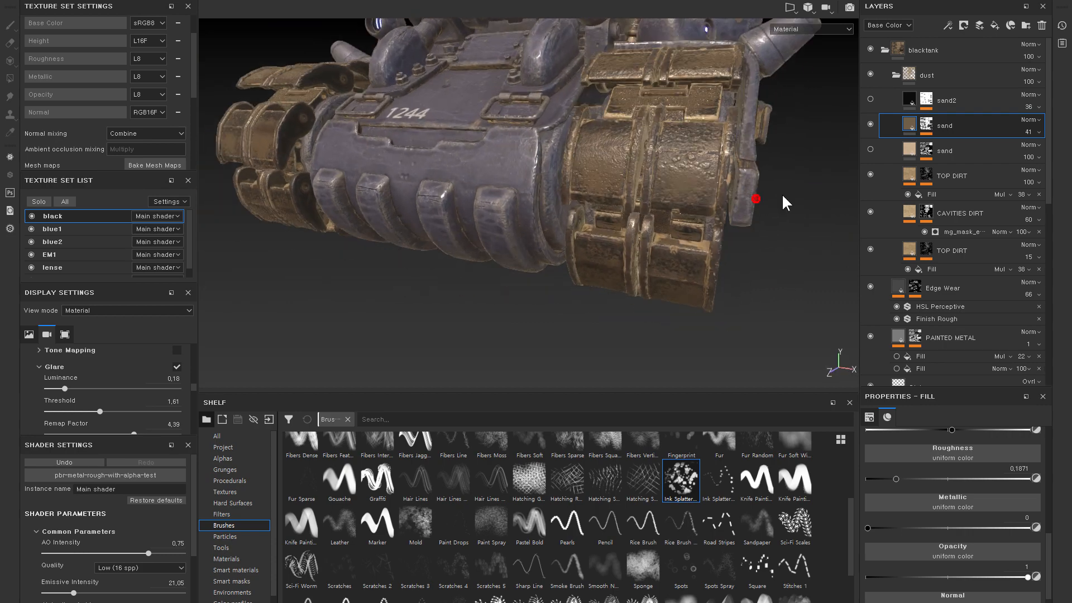
- Check the sand layers' effect on the tracks and delete the sand2 layer
left_click(871, 124)
left_click(870, 100)
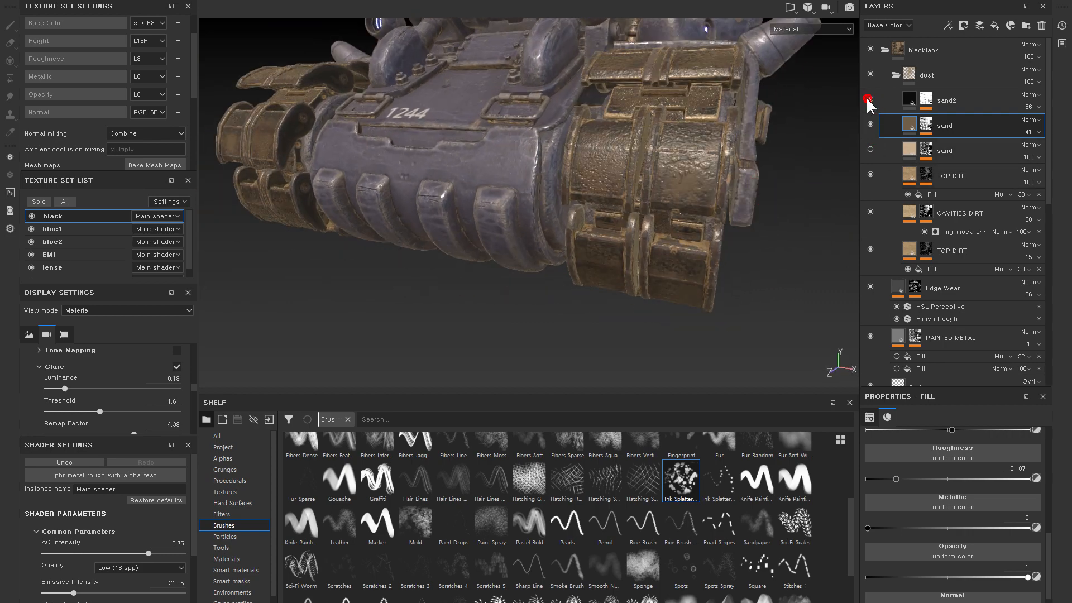
left_click(869, 99)
key("Delete")
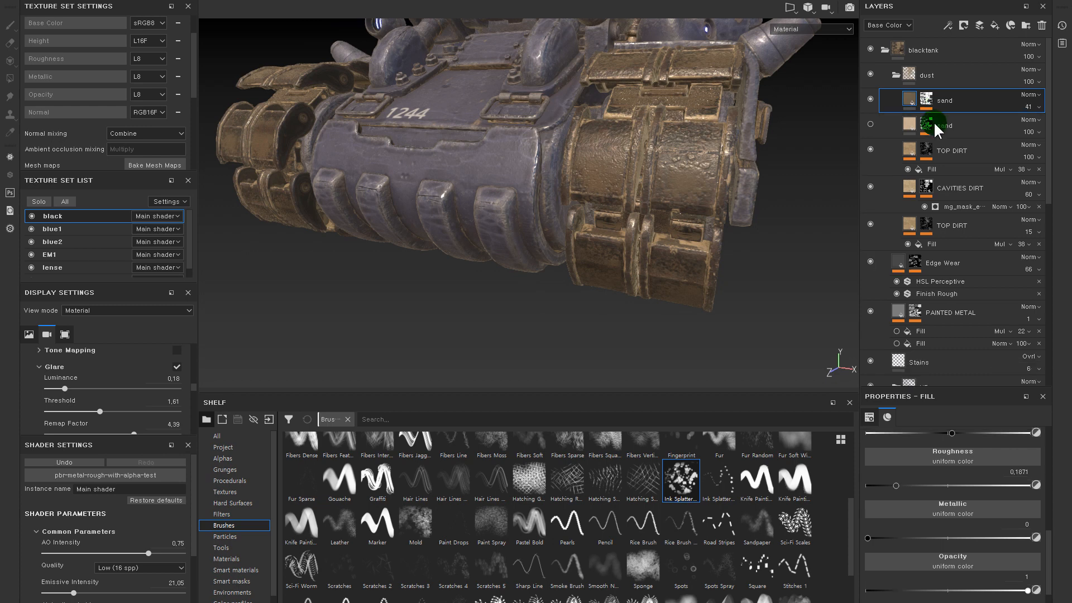
- Select the top Paint effect in the upper sand layer's mask, enlarge the brush to 2,7 and swap its grayscale value
left_click(928, 124)
left_click(921, 100)
left_click(939, 119)
mouse_move(628, 98)
left_mouse_down("alt")
mouse_move(614, 141)
mouse_move(550, 179)
left_mouse_up("alt")
key("bracketright")
key("bracketright")
key("bracketright")
key("x")
- Inspect the sand coverage on the front track and across the whole tank from several angles
middle_click_drag(597, 86, 597, 138, "alt")
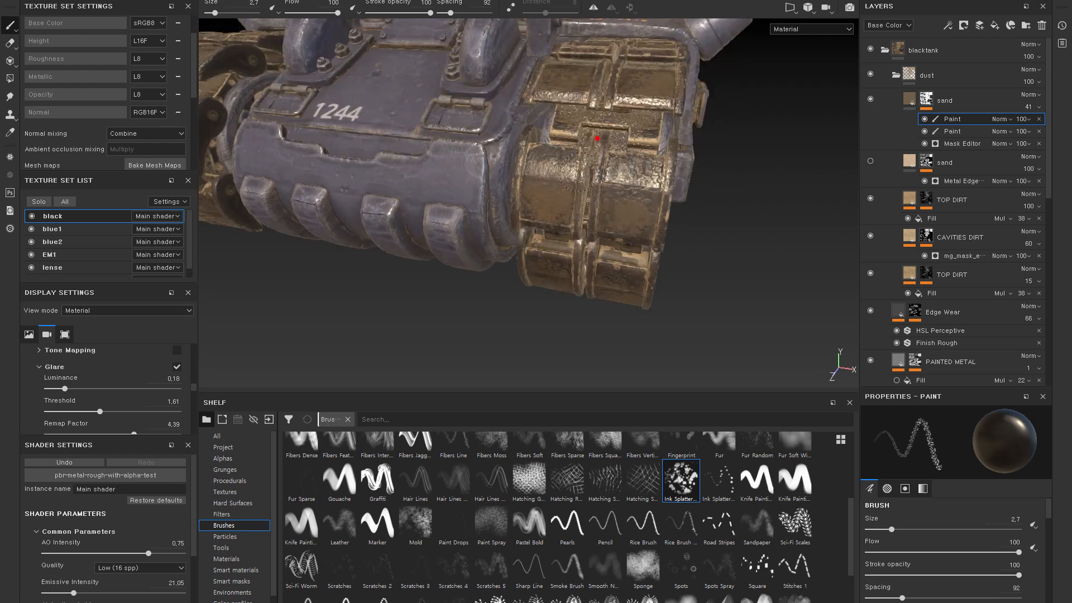
left_click_drag(574, 259, 563, 239, "alt")
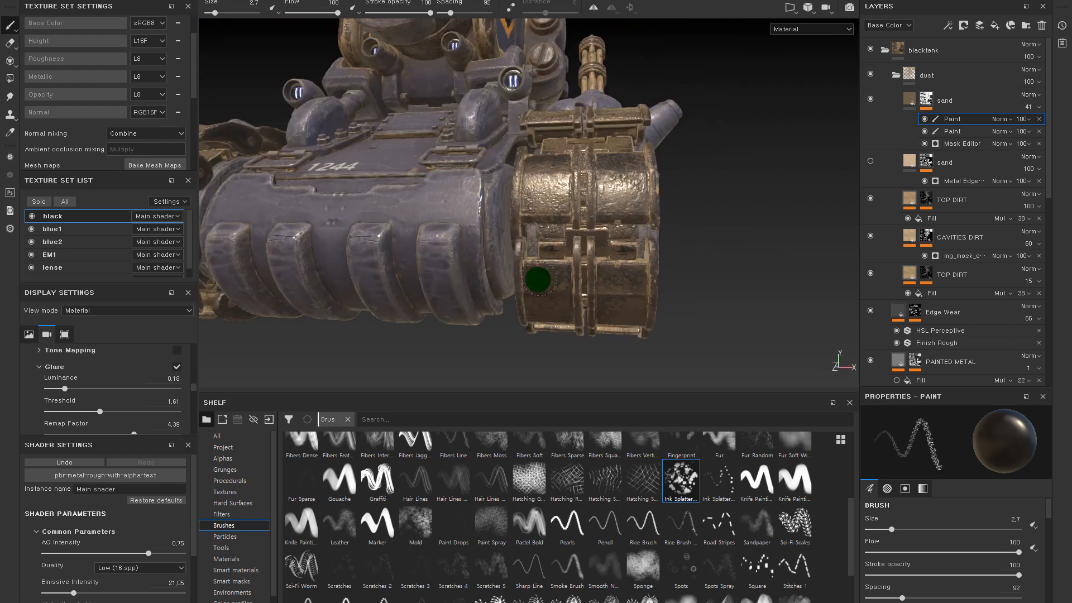
mouse_move(614, 130)
left_mouse_down("alt")
mouse_move(627, 185)
mouse_move(558, 251)
left_mouse_up("alt")
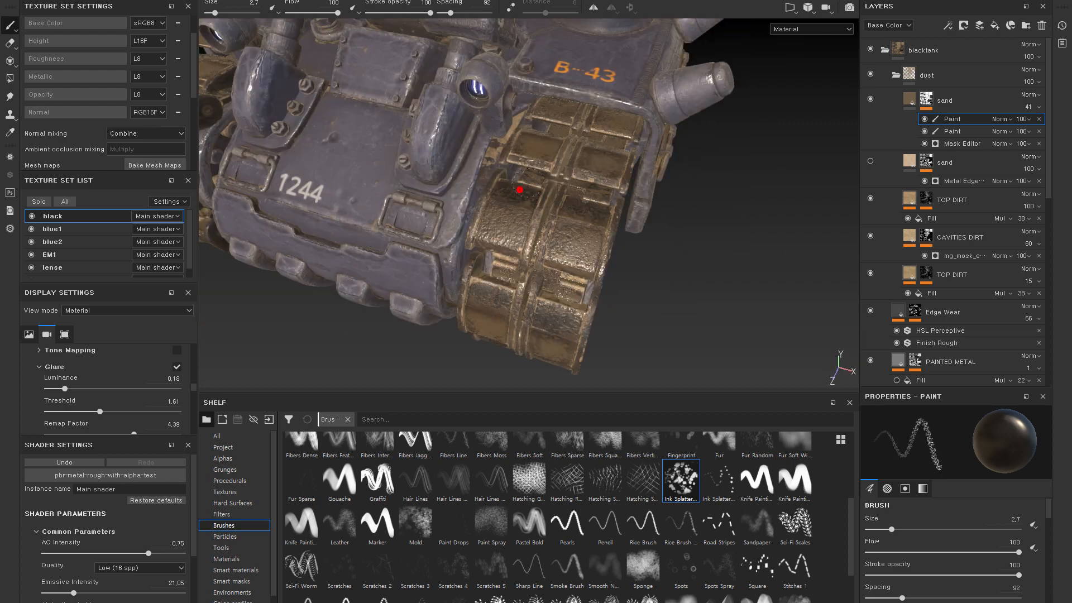
left_click_drag(577, 221, 507, 215, "alt")
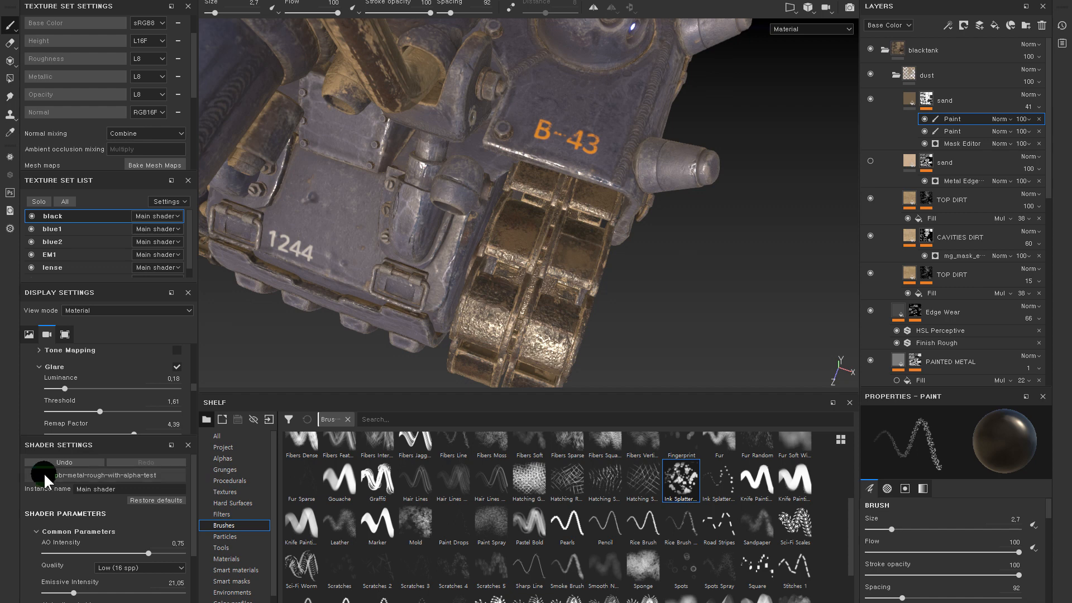
left_click_drag(649, 287, 642, 258, "alt")
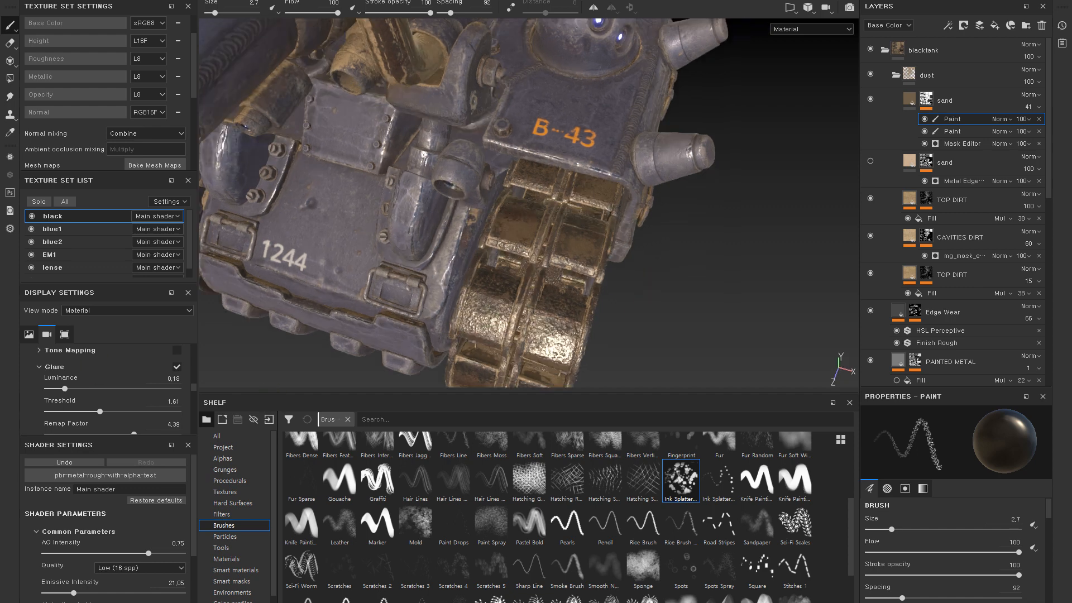
key("f")
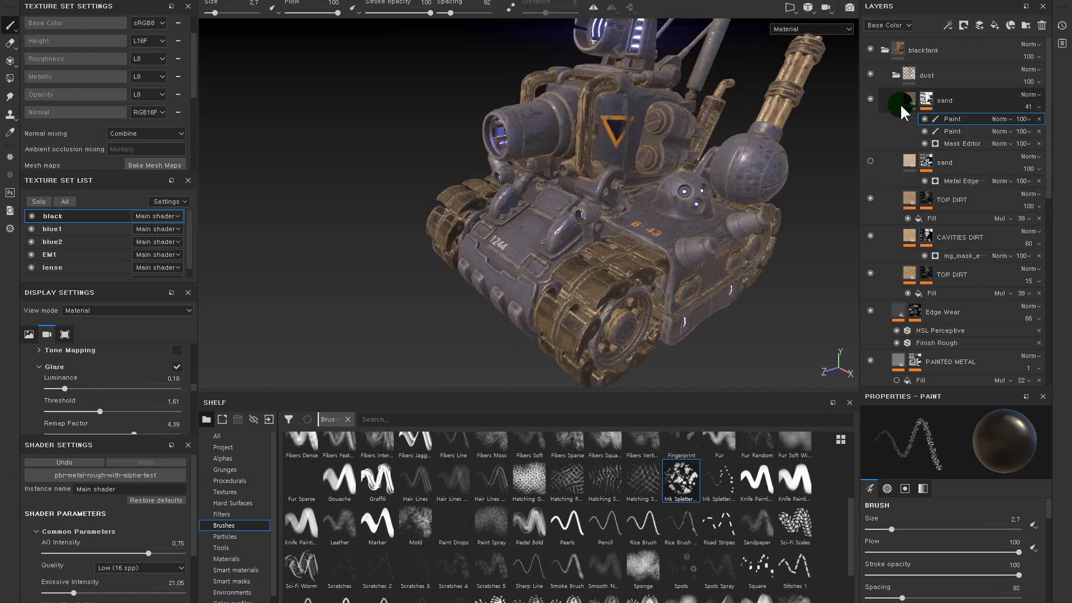
left_click(907, 103)
right_click_drag(582, 198, 701, 296, "alt")
left_click_drag(675, 311, 684, 329, "alt")
right_click_drag(593, 210, 670, 268, "alt")
left_click_drag(646, 286, 681, 331, "alt")
right_click_drag(682, 330, 697, 295, "alt")
left_click_drag(696, 294, 555, 215, "alt")
- Collapse the dust folder and compare the tank with the whole folder hidden and shown
left_click(897, 74)
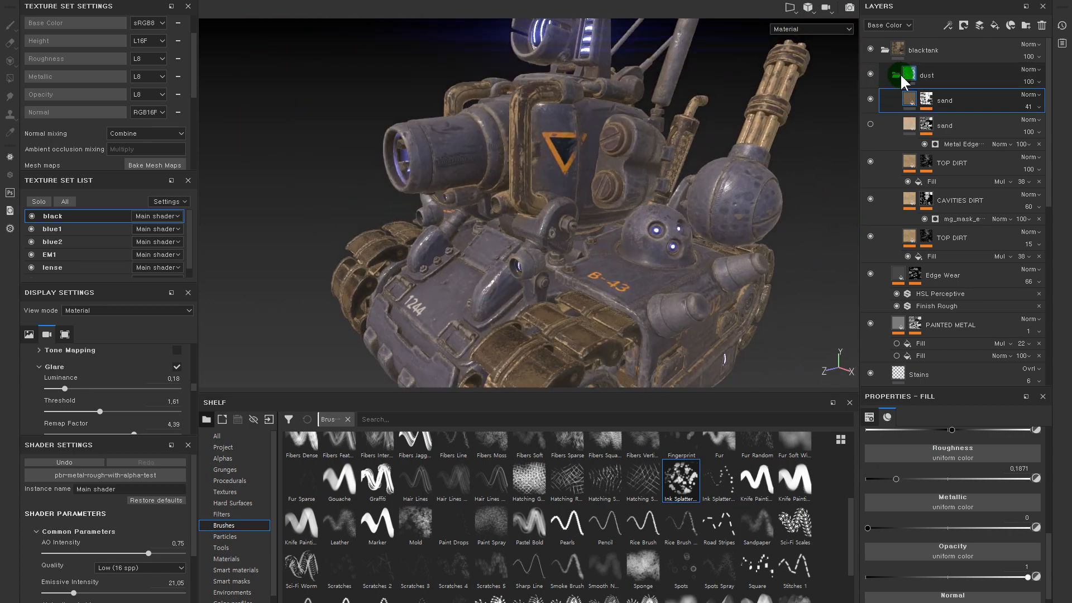
left_click(871, 74)
left_click(870, 74)
left_click(871, 74)
left_click(870, 74)
left_click(870, 75)
left_click(870, 74)
left_click(872, 75)
left_click(871, 74)
left_click(870, 75)
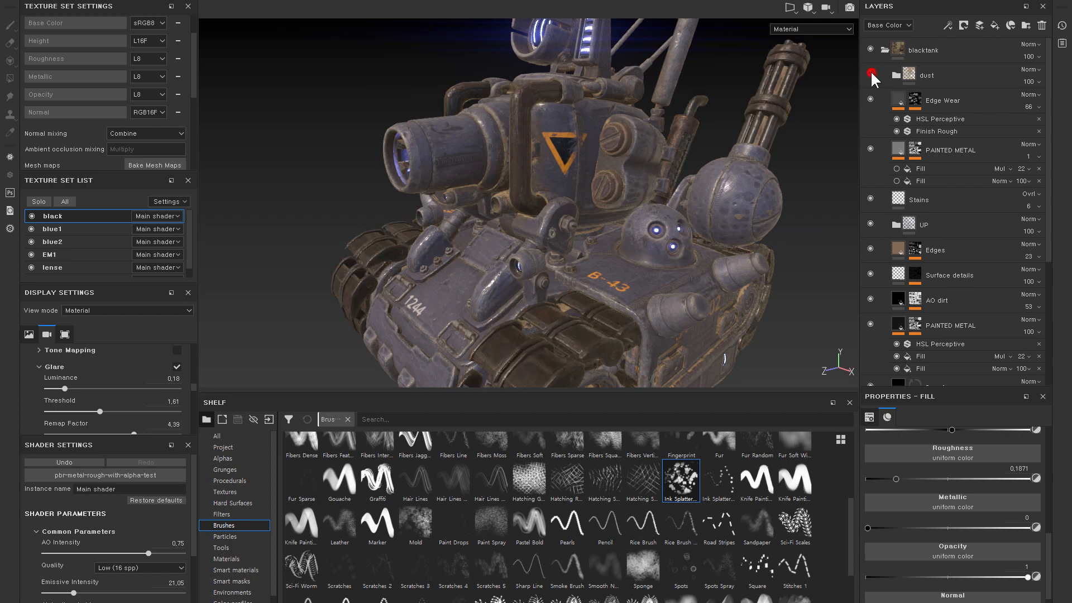
left_click_drag(704, 121, 813, 105, "alt")
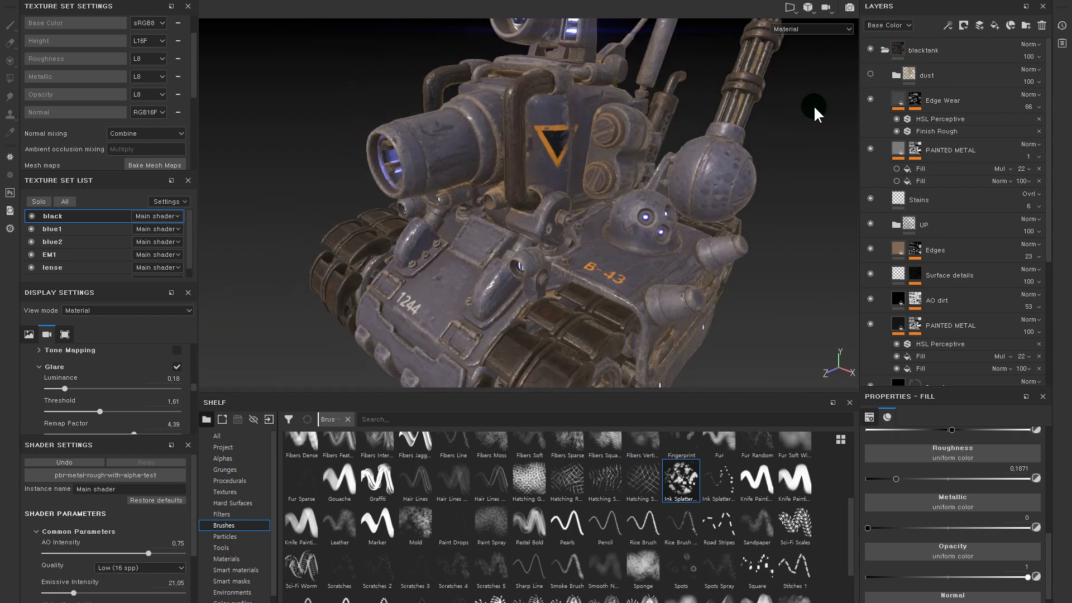
left_click(871, 74)
- Expand the dust folder, preview the hidden lower sand layer and delete it
left_click(896, 75)
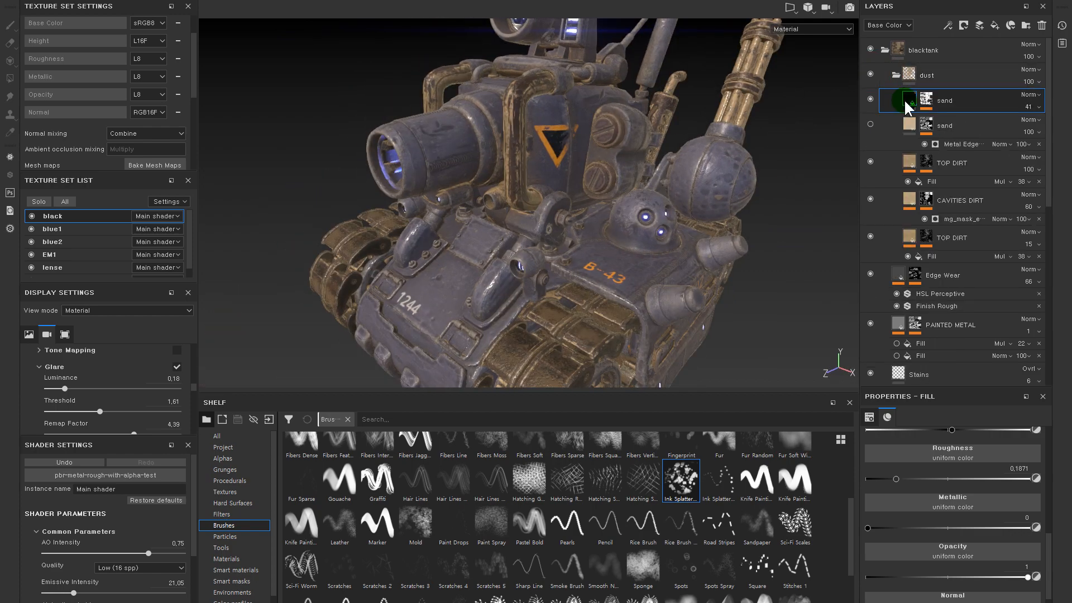
left_click(871, 123)
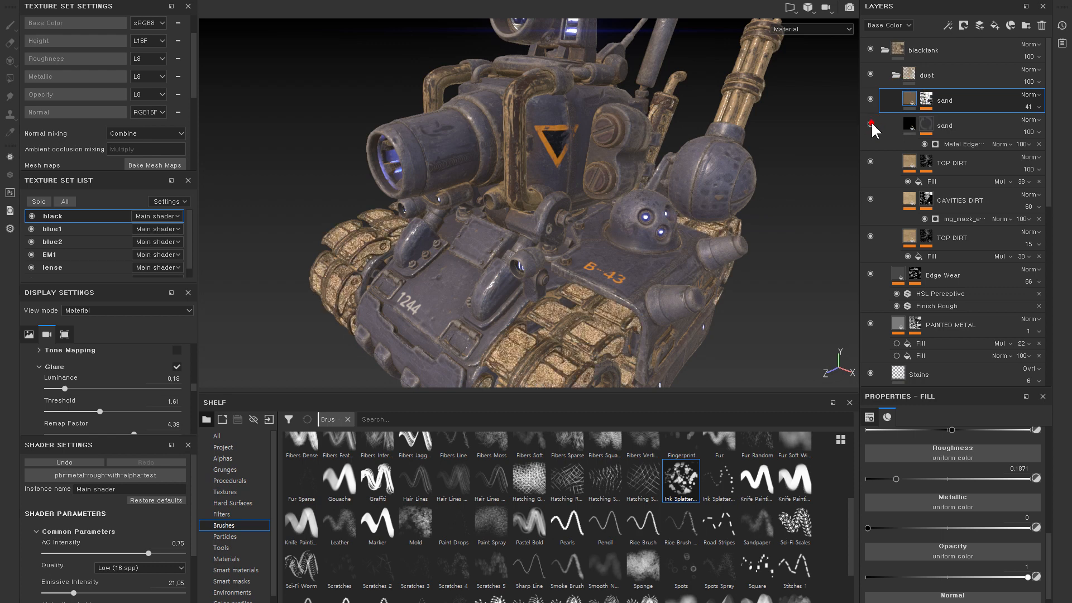
left_click(906, 125)
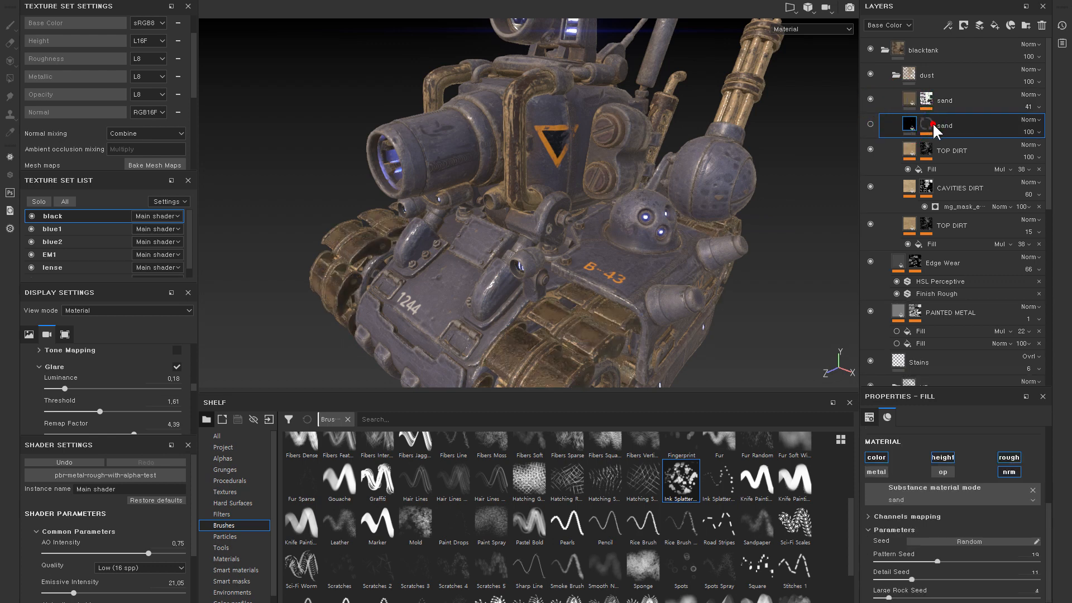
key("Delete")
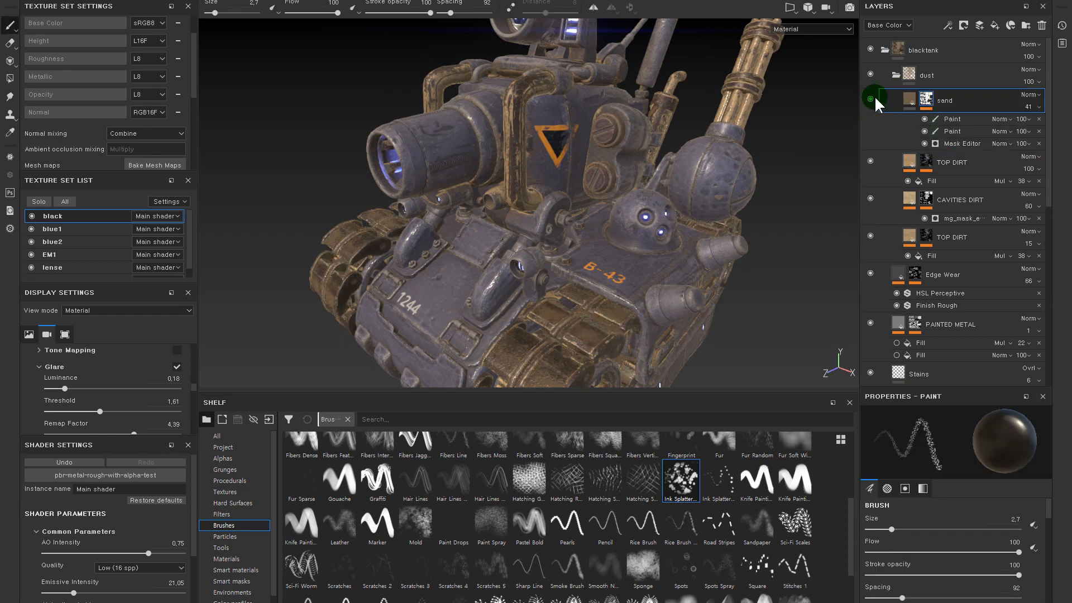
- Compare the sand, both TOP DIRT and CAVITIES DIRT layers by switching the visibility of each one
left_click(910, 99)
left_click(870, 98)
left_click(870, 98)
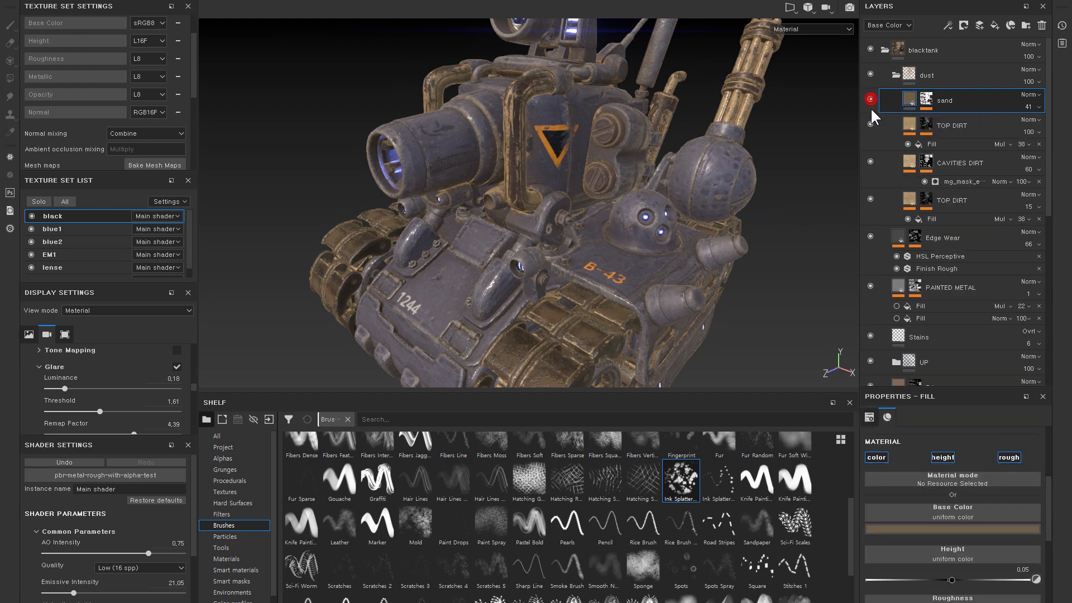
left_click(870, 99)
left_click(870, 123)
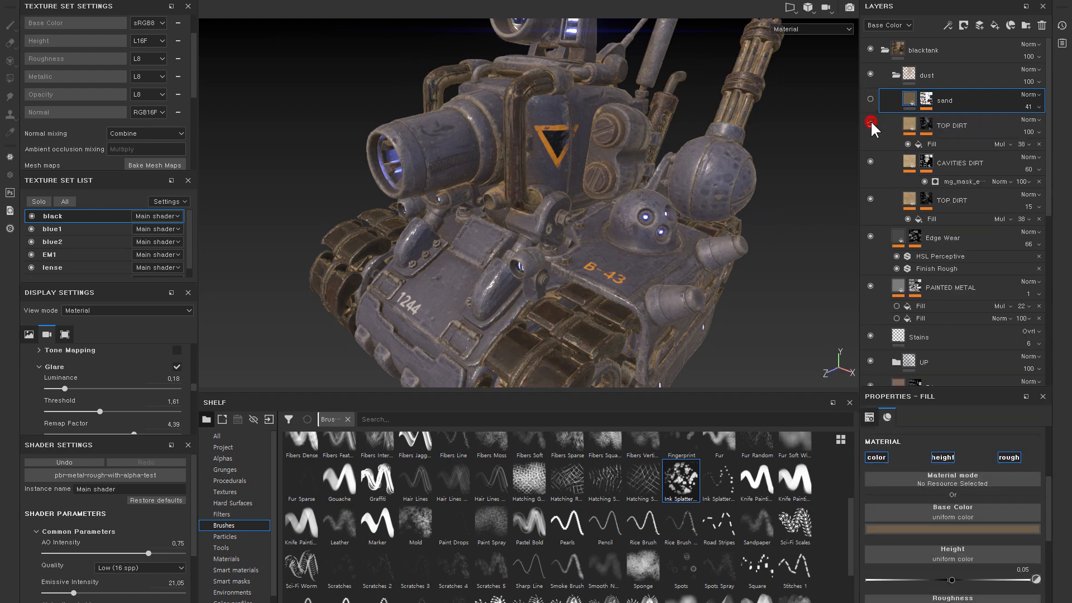
left_click(870, 161)
left_click(870, 161)
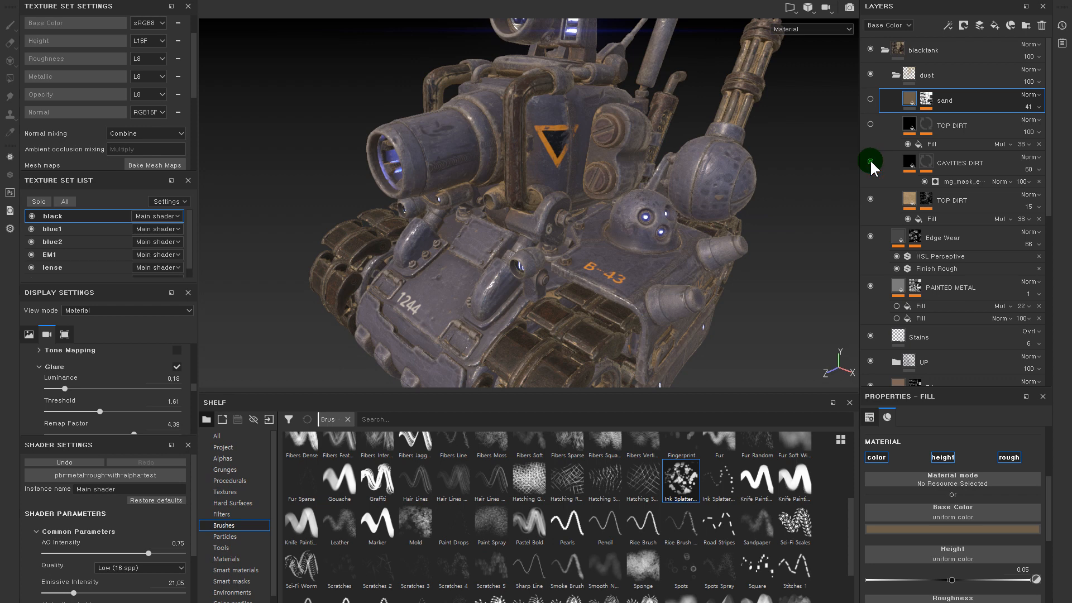
left_click(870, 161)
left_click(870, 161)
left_click(870, 161)
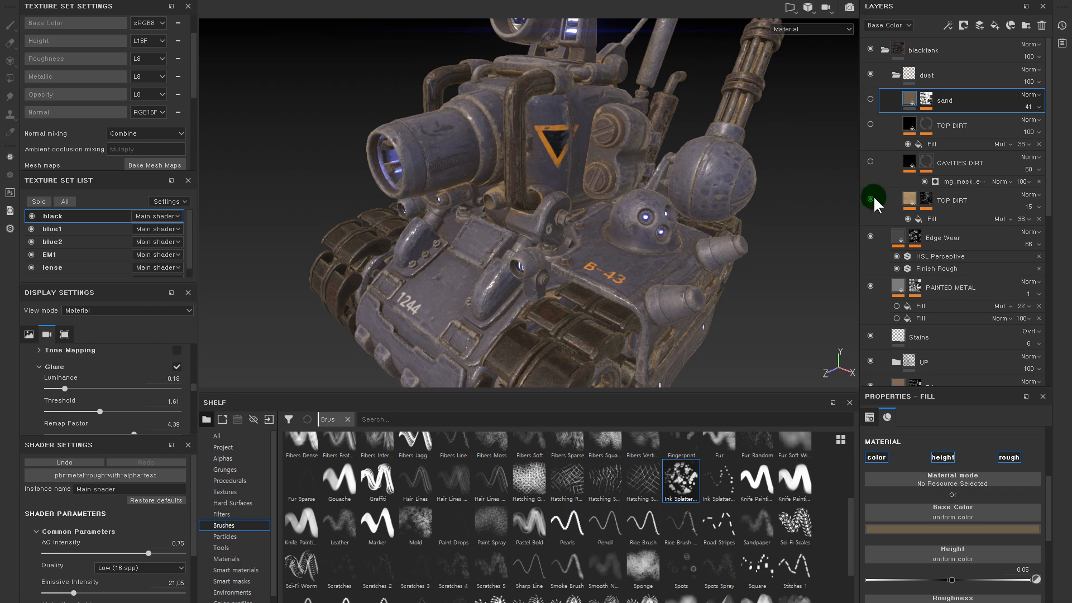
left_click(870, 198)
left_click(870, 198)
left_click(870, 197)
left_click(870, 198)
left_click(870, 198)
left_click(870, 162)
left_click(870, 199)
- Inspect the tank from other angles and make the sand and both TOP DIRT layers visible again
left_click_drag(804, 196, 737, 171, "alt")
middle_click_drag(737, 170, 750, 181, "alt")
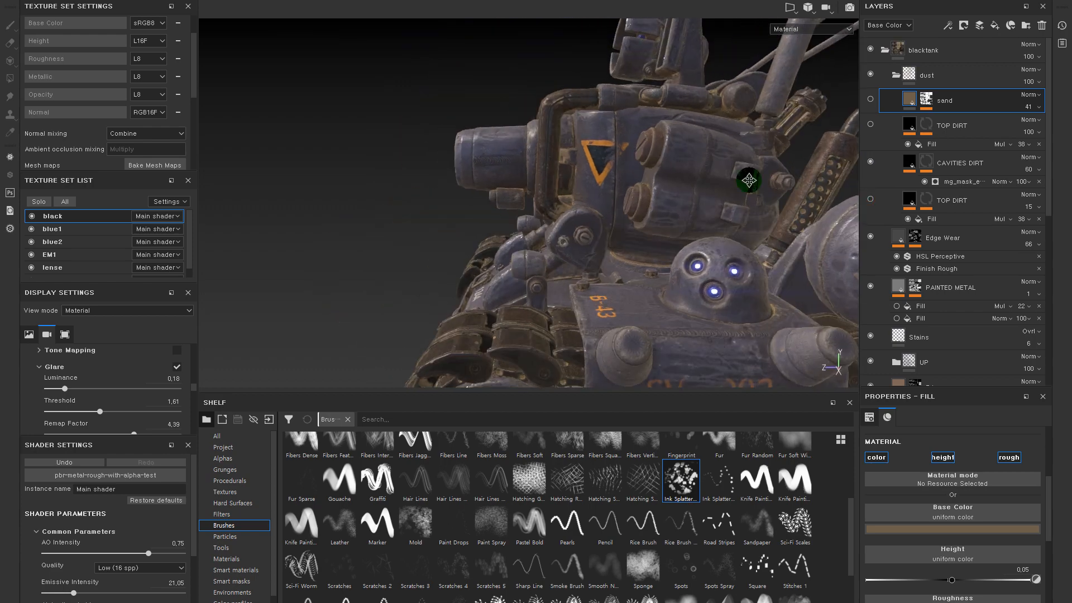
left_click_drag(749, 181, 661, 187, "alt")
right_click_drag(661, 186, 701, 156, "alt")
left_click_drag(675, 158, 807, 184, "alt")
left_click(871, 198)
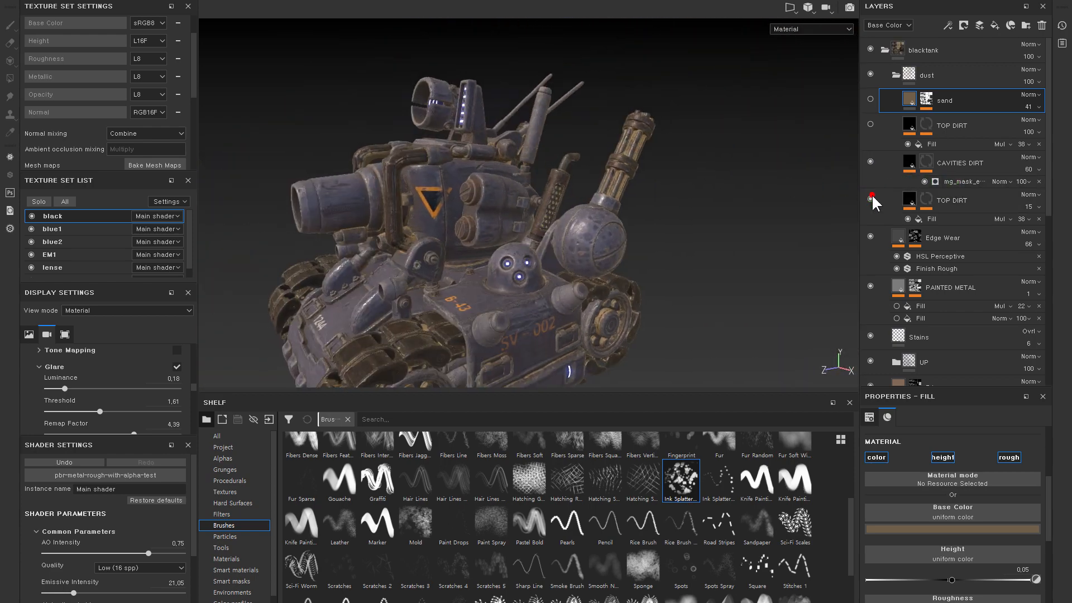
left_click_drag(745, 173, 844, 134, "alt")
left_click(870, 99)
left_click(870, 123)
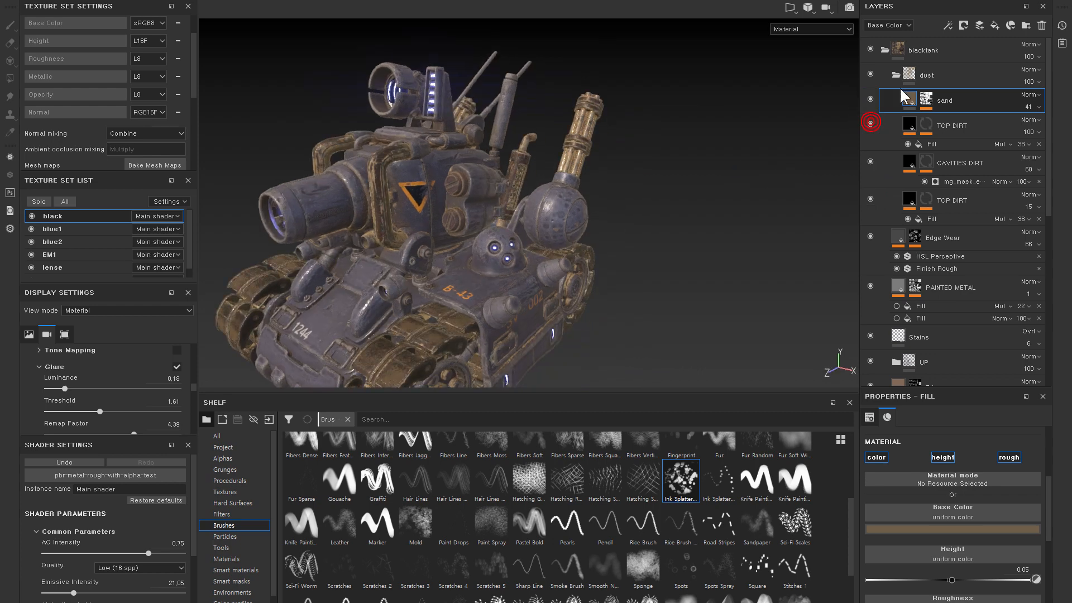
- Add a black mask to the dust folder and a Paint effect to that mask
left_click(908, 73)
right_click(908, 73)
left_click(939, 79)
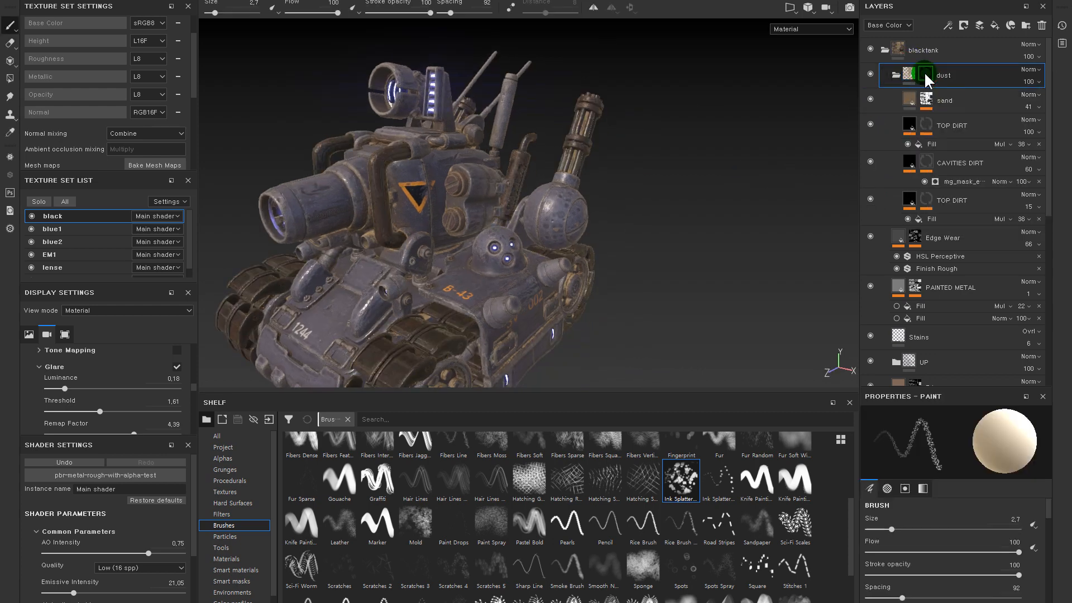
right_click(924, 71)
left_click(983, 282)
- Activate Polygon Fill in UV chunk mode with the 3D and 2D views side by side
middle_click_drag(688, 224, 766, 163, "alt")
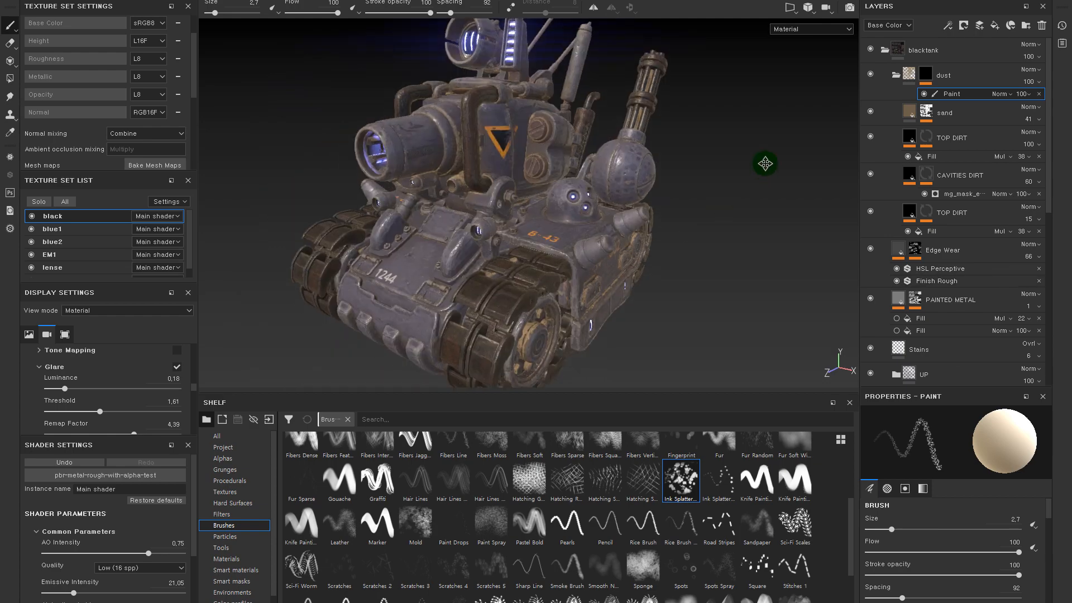
right_click_drag(767, 164, 649, 279, "alt")
key("4")
key("F1")
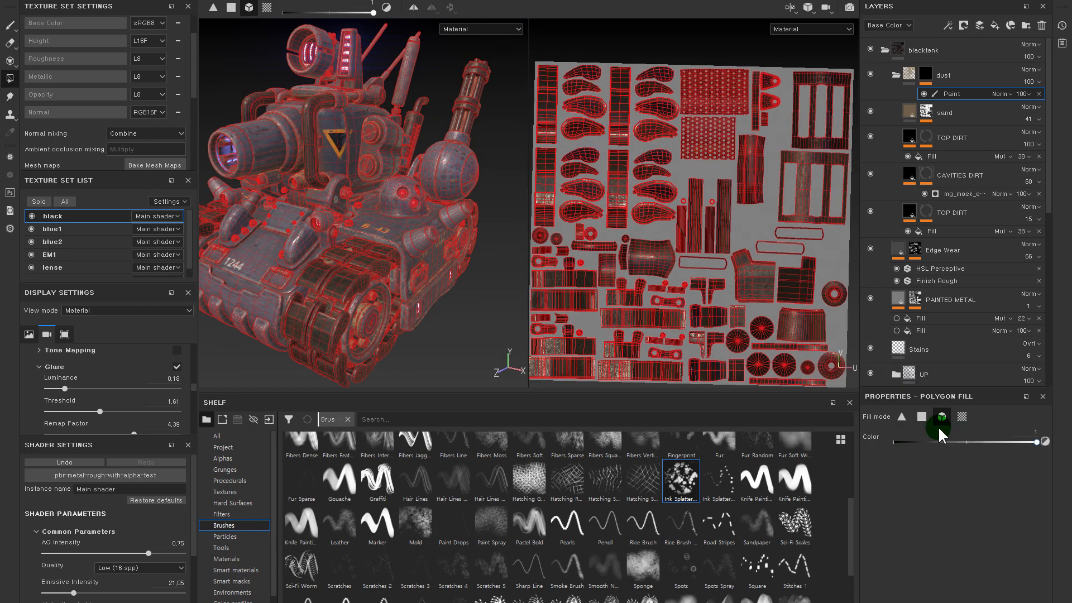
left_click(961, 418)
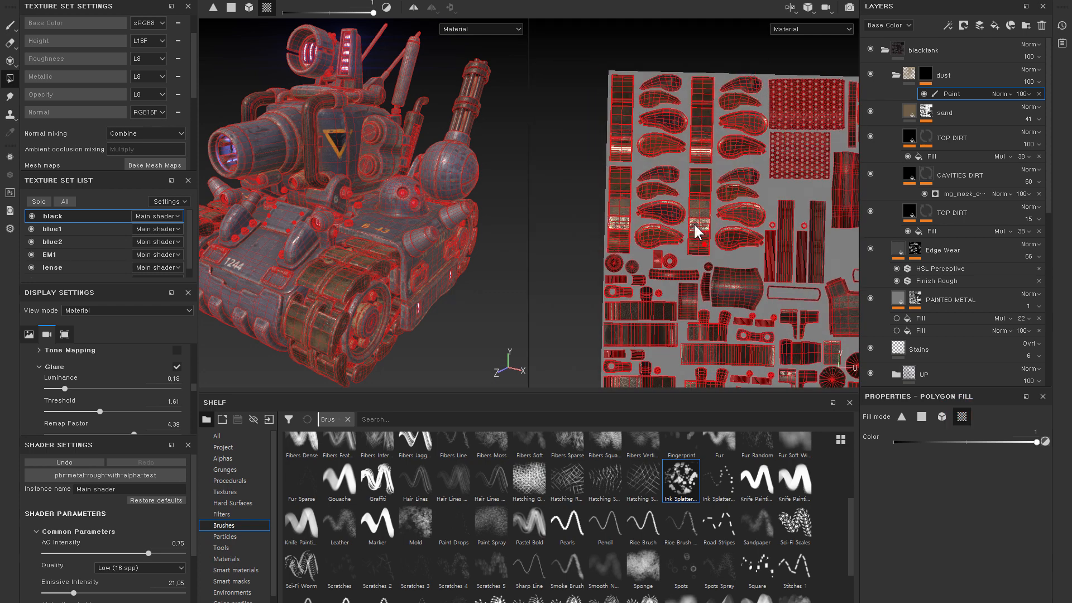
- Fill all UV shells of the black texture set white in the dust folder's mask
middle_click_drag(411, 201, 459, 168, "alt")
left_click_drag(460, 167, 770, 222, "alt")
scroll(770, 223, "down", 2)
middle_click_drag(781, 223, 670, 190, "alt")
left_click_drag(805, 58, 430, 362)
- Set the polygon fill colour to black and mask the dust off the exhaust pipe and the multi-barrel gun
left_click_drag(410, 221, 478, 49, "alt")
key("x")
left_click_drag(407, 108, 412, 167, "alt")
left_click_drag(441, 161, 359, 177, "alt")
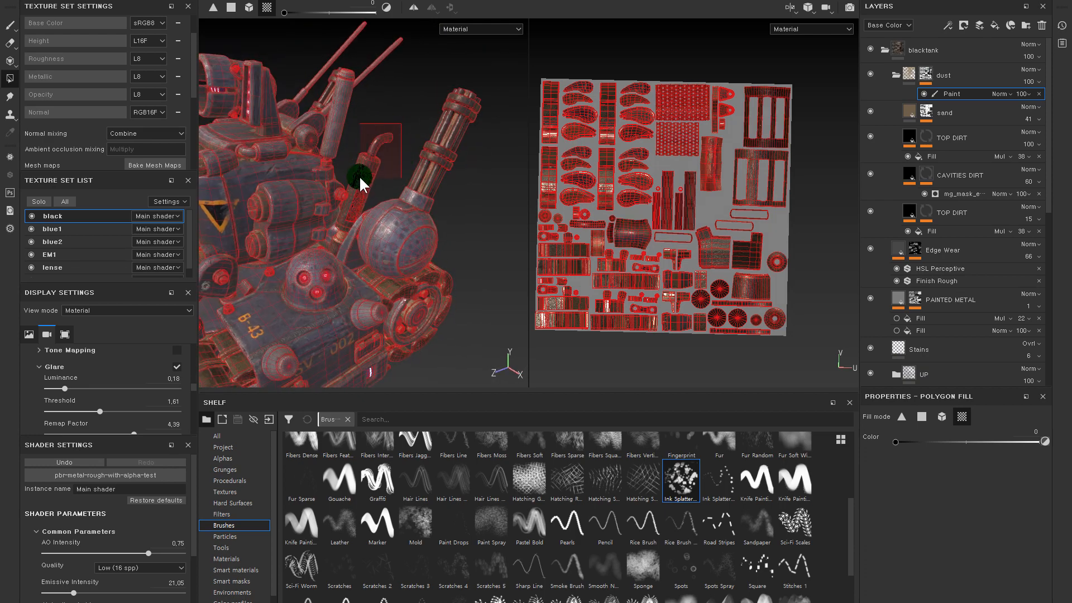
middle_click_drag(360, 176, 435, 138, "alt")
left_click_drag(501, 230, 404, 187, "alt")
scroll(456, 160, "down", 3)
left_click_drag(456, 163, 615, 218, "alt")
- Reselect the dust mask's Paint effect and compare the multi-barrel gun with the dust folder shown and hidden
left_click(906, 73)
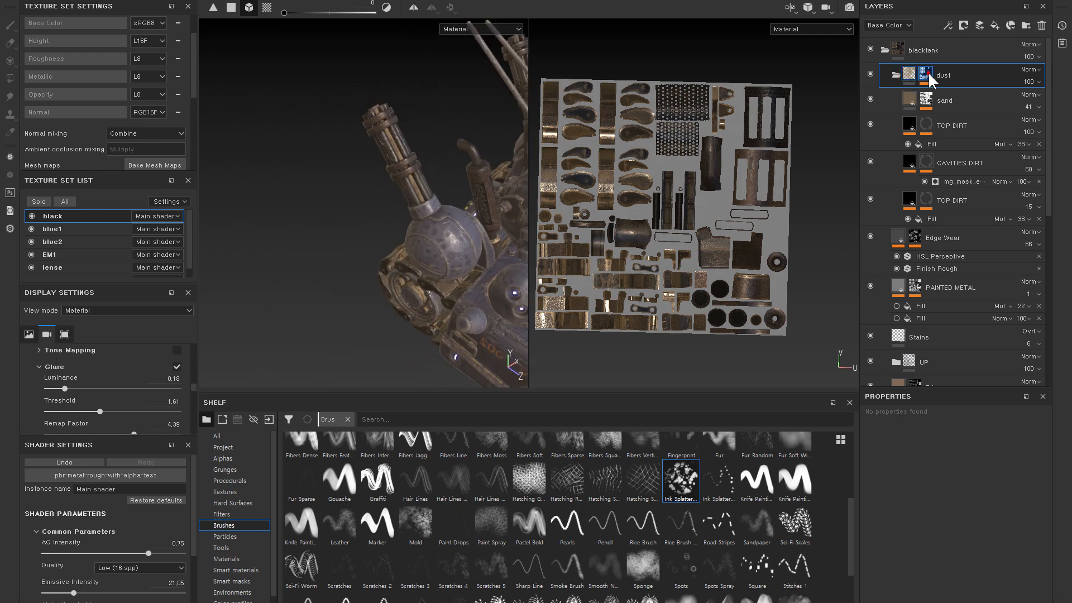
left_click(927, 72)
left_click(950, 89)
right_click_drag(374, 102, 520, 245, "alt")
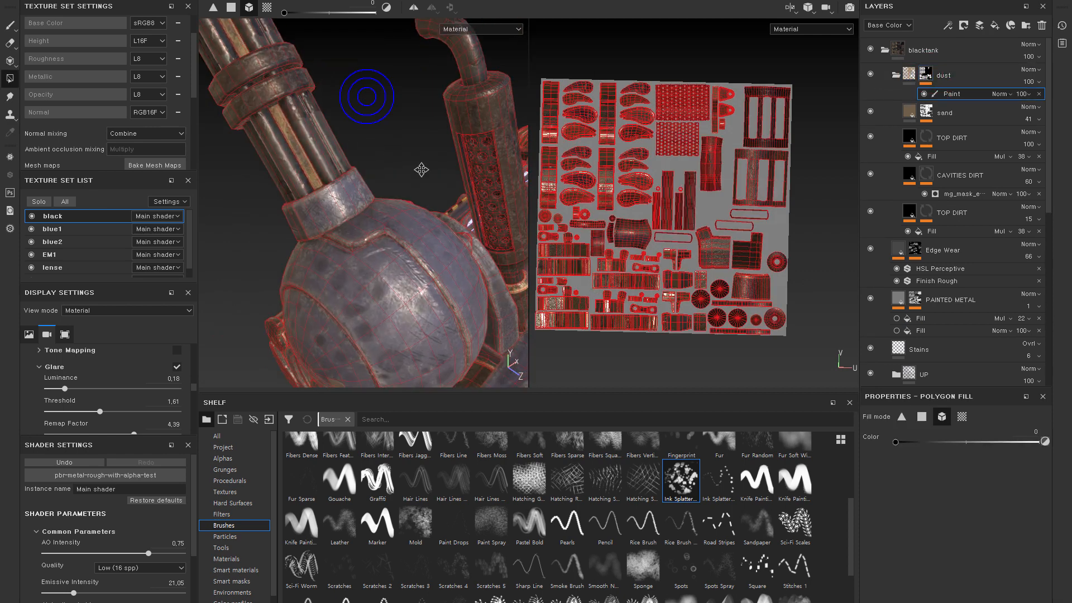
middle_click_drag(421, 170, 596, 344, "alt")
left_click(869, 75)
left_click(870, 74)
left_click(870, 74)
left_click(869, 75)
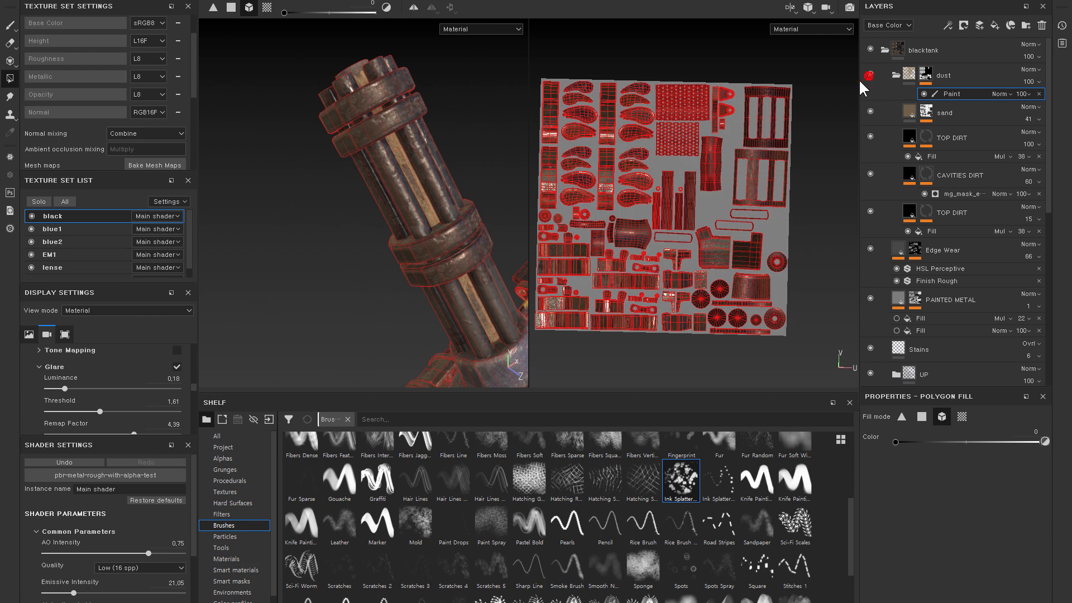
- Display only the dust folder's mask and try to fill the white strips of the multi-barrel gun black
right_click_drag(683, 176, 652, 177, "alt")
left_click(925, 73, "alt")
right_click_drag(261, 201, 110, 176, "alt")
middle_click_drag(313, 173, 168, 67, "alt")
left_click(924, 95)
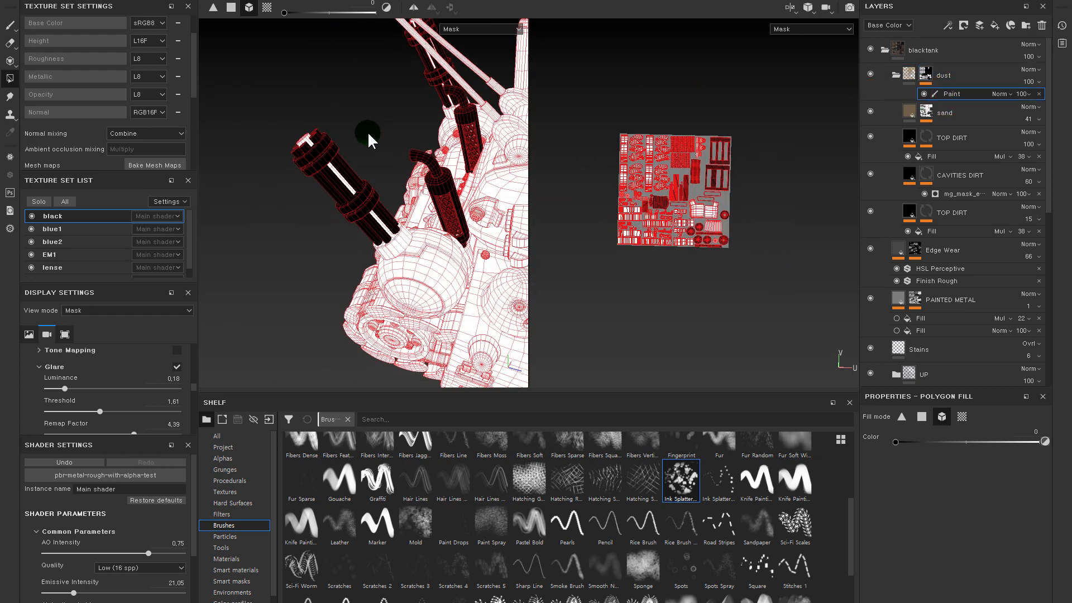
left_click_drag(351, 118, 251, 236)
- Check which gun parts belong to the black texture set by hiding and showing it, and return to the material view
left_click(32, 215)
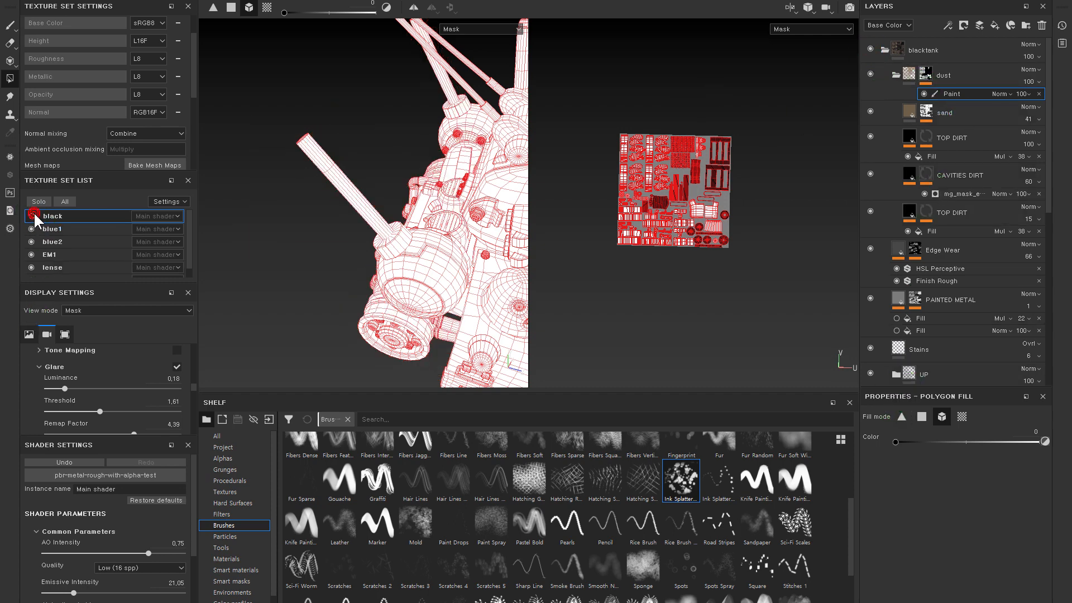
left_click(32, 216)
left_click(32, 215)
left_click(32, 216)
left_click(909, 90)
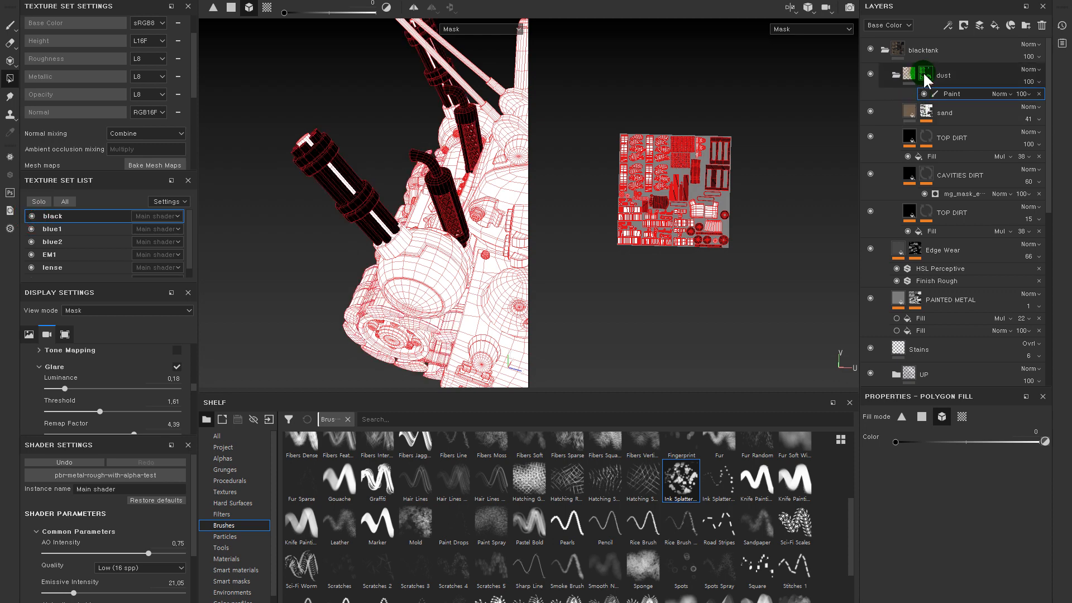
left_click_drag(268, 232, 789, 72, "alt")
left_click(909, 75)
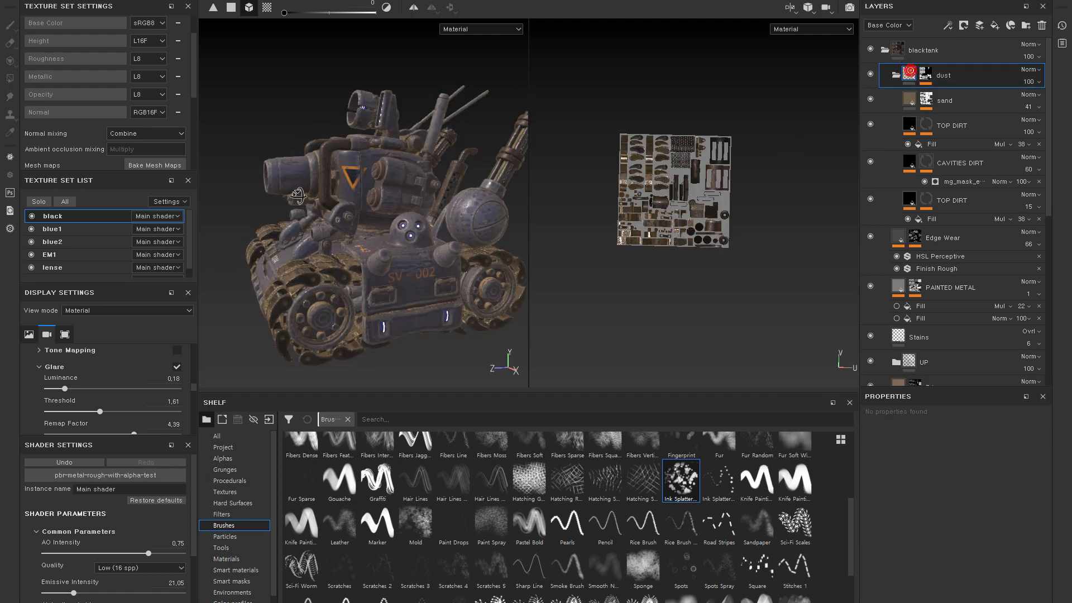
- Compare the whole tank with the masked dust folder switched on and off
left_click(871, 74)
left_click(870, 74)
left_click(870, 74)
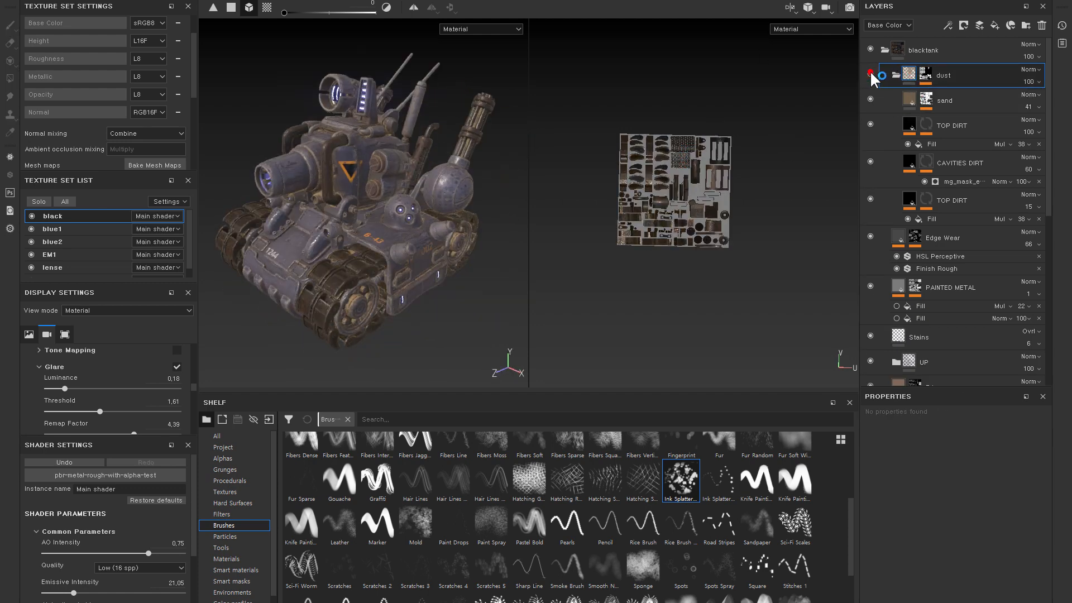
left_click(871, 74)
left_click(870, 74)
left_click(871, 75)
left_click(870, 73)
left_click(870, 72)
left_click(870, 72)
left_click(870, 72)
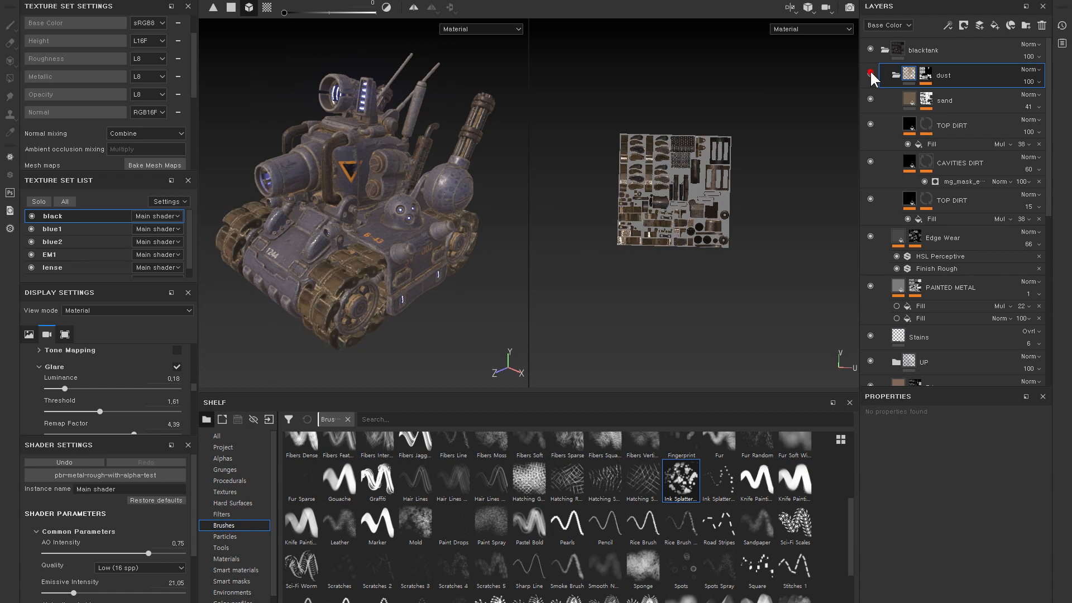
left_click(870, 73)
left_click(870, 73)
- Activate Polygon Fill on the Paint effect of the dust folder's mask, beside the tank's side machinery
right_click_drag(377, 98, 481, 511, "alt")
left_click_drag(457, 273, 435, 279, "alt")
middle_click_drag(435, 279, 394, 225, "alt")
mouse_move(414, 237)
left_mouse_down("alt")
mouse_move(385, 229)
mouse_move(424, 246)
left_mouse_up("alt")
middle_click_drag(441, 267, 445, 271, "alt")
key("4")
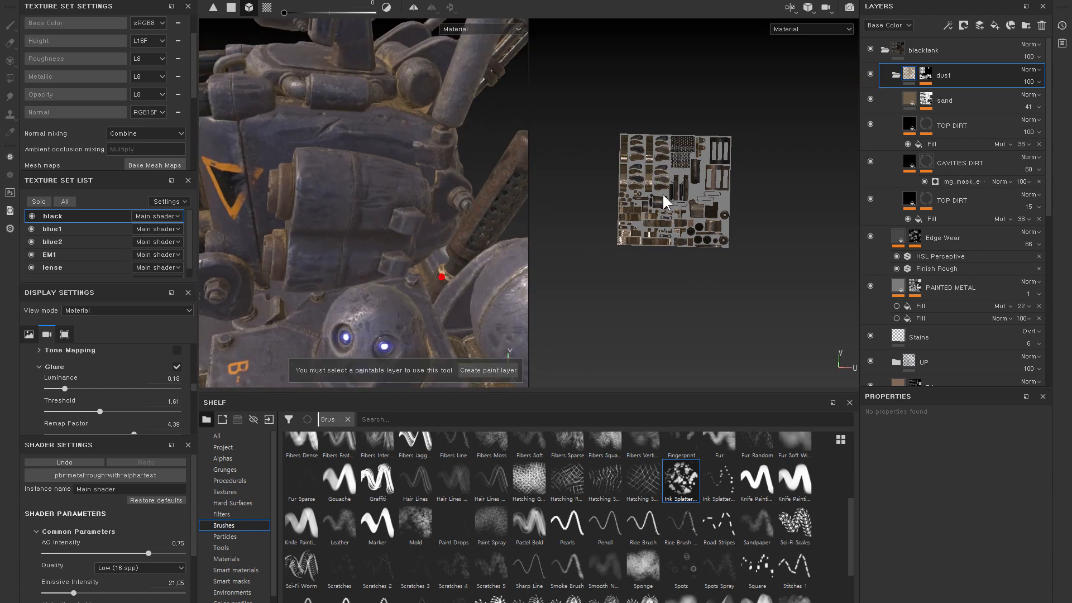
left_click(925, 72)
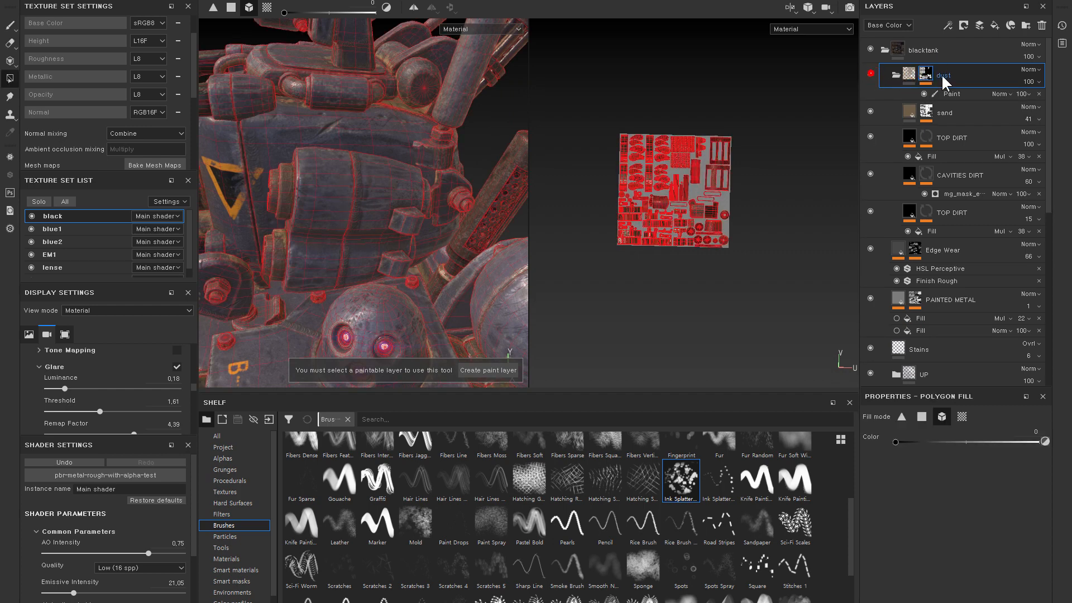
left_click(953, 93)
mouse_move(518, 260)
left_mouse_down("alt")
mouse_move(490, 307)
mouse_move(464, 255)
left_mouse_up("alt")
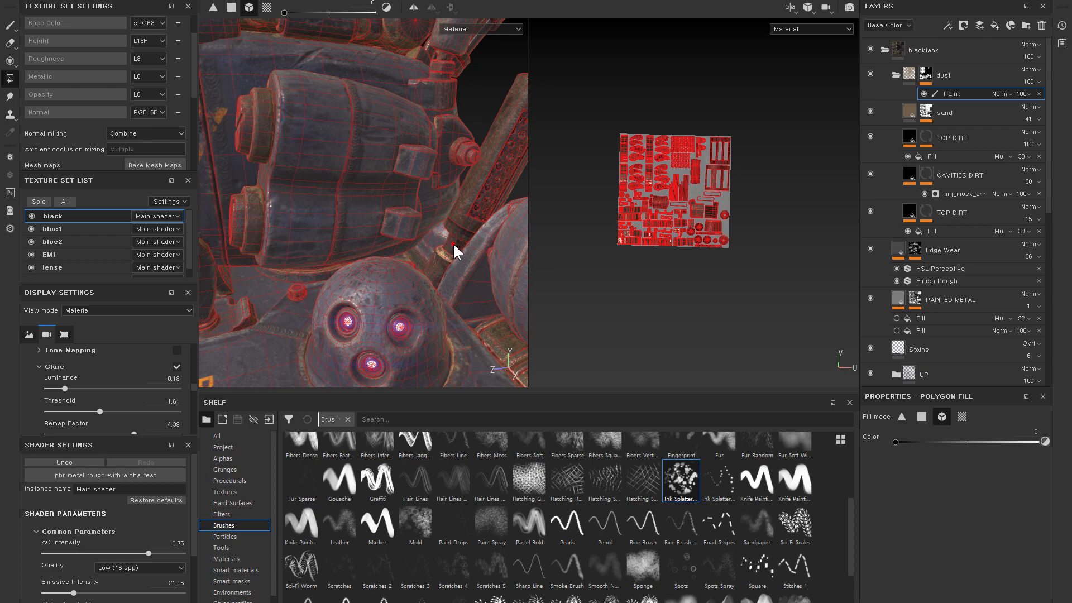
- Collapse the dust folder and examine the dust on the side machinery, cannon, curved pipes and tracks from several angles
left_click_drag(454, 242, 443, 265, "alt")
middle_click_drag(469, 318, 363, 207, "alt")
right_click_drag(363, 207, 268, 241, "alt")
middle_click_drag(369, 268, 262, 352, "alt")
right_click_drag(416, 220, 354, 215, "alt")
left_click_drag(354, 215, 491, 223, "alt")
right_click_drag(491, 224, 727, 46, "alt")
left_click(905, 73)
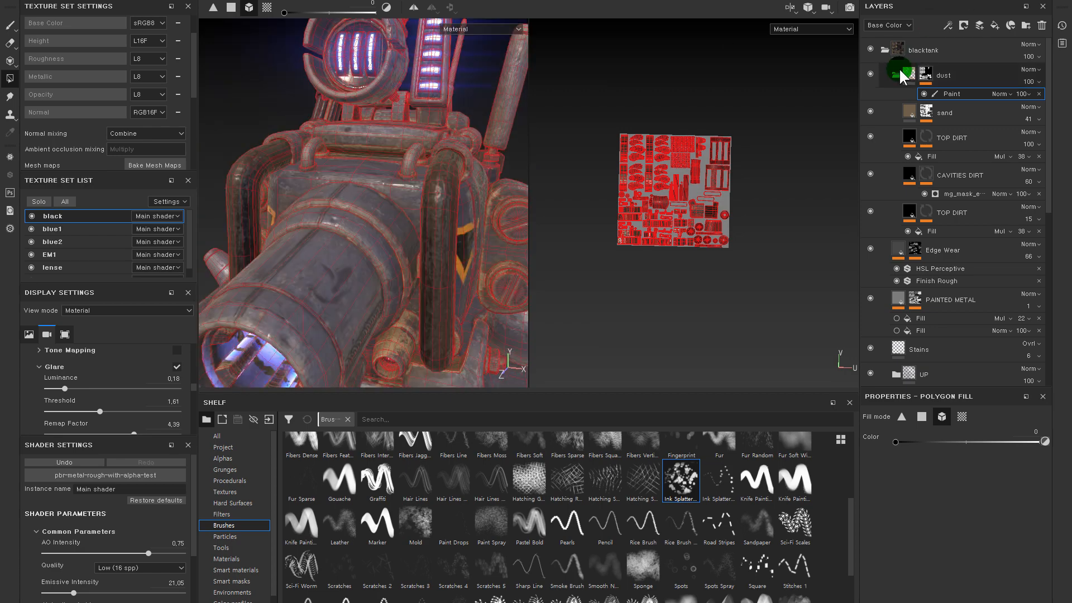
left_click(895, 74)
right_click_drag(488, 195, 383, 235, "alt")
left_click_drag(383, 235, 328, 257, "alt")
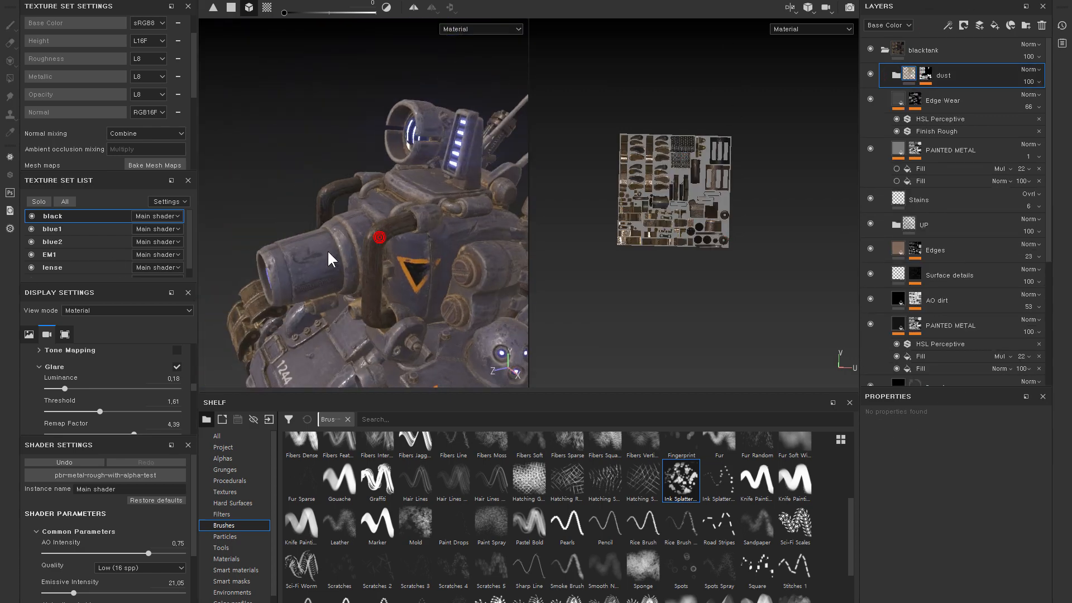
right_click_drag(328, 256, 448, 239, "alt")
left_click_drag(447, 239, 495, 240, "alt")
right_click_drag(495, 240, 459, 242, "alt")
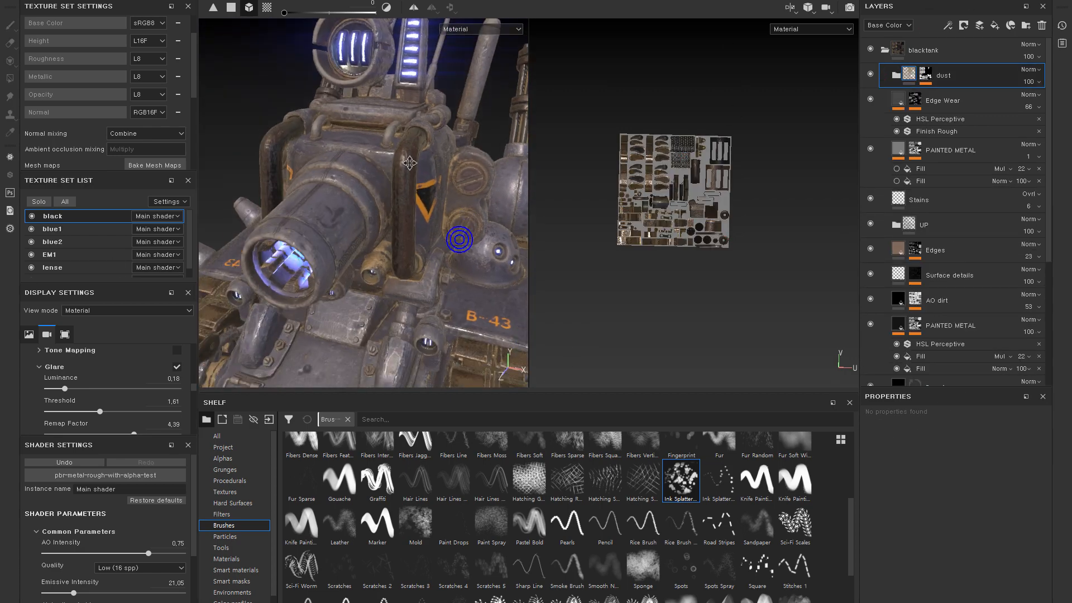
middle_click_drag(459, 242, 347, 158, "alt")
left_click_drag(347, 158, 433, 165, "alt")
middle_click_drag(335, 139, 427, 179, "alt")
right_click_drag(347, 141, 373, 144, "alt")
left_click_drag(373, 144, 273, 167, "alt")
right_click_drag(403, 221, 353, 246, "alt")
- Copy the dust folder and collapse the blacktank group
left_click(894, 75)
left_click(864, 73)
left_click(865, 73)
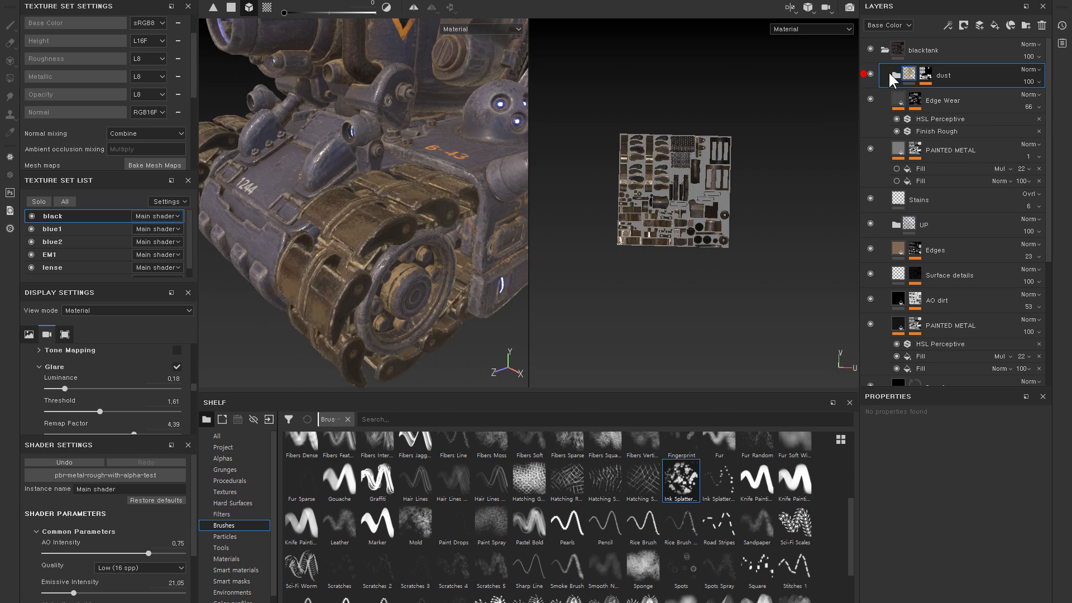
left_click(909, 73)
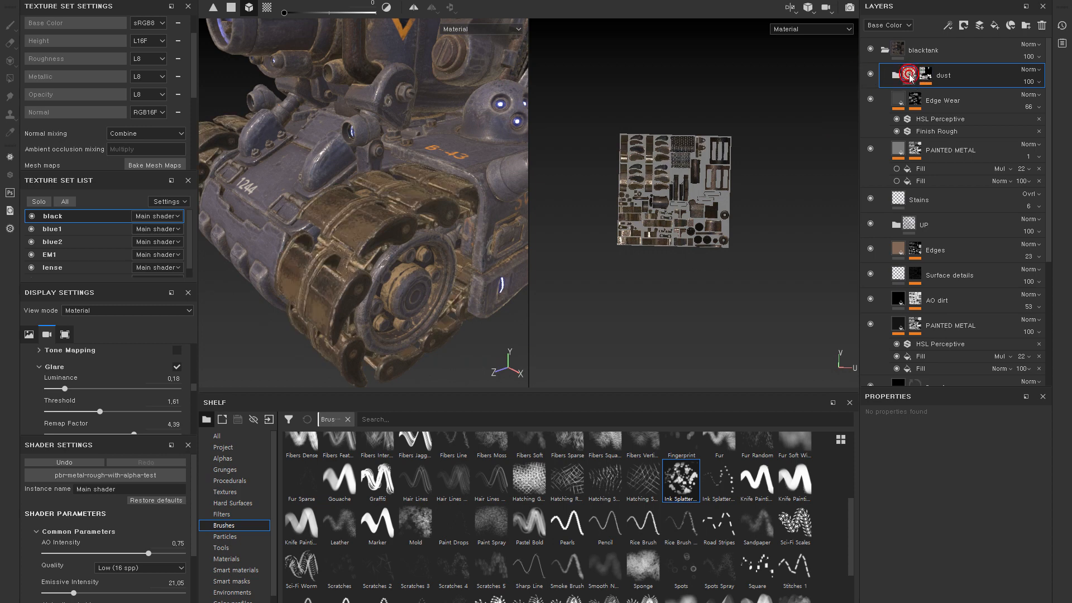
left_click(883, 51)
- Check the black and blue2 texture sets by toggling their visibility, and make blue2 the active set
right_click_drag(403, 192, 354, 214, "alt")
mouse_move(456, 198)
left_mouse_down("alt")
mouse_move(396, 175)
mouse_move(447, 187)
left_mouse_up("alt")
mouse_move(421, 206)
middle_mouse_down("alt")
mouse_move(419, 251)
mouse_move(414, 224)
middle_mouse_up("alt")
right_click_drag(419, 239, 548, 171, "shift")
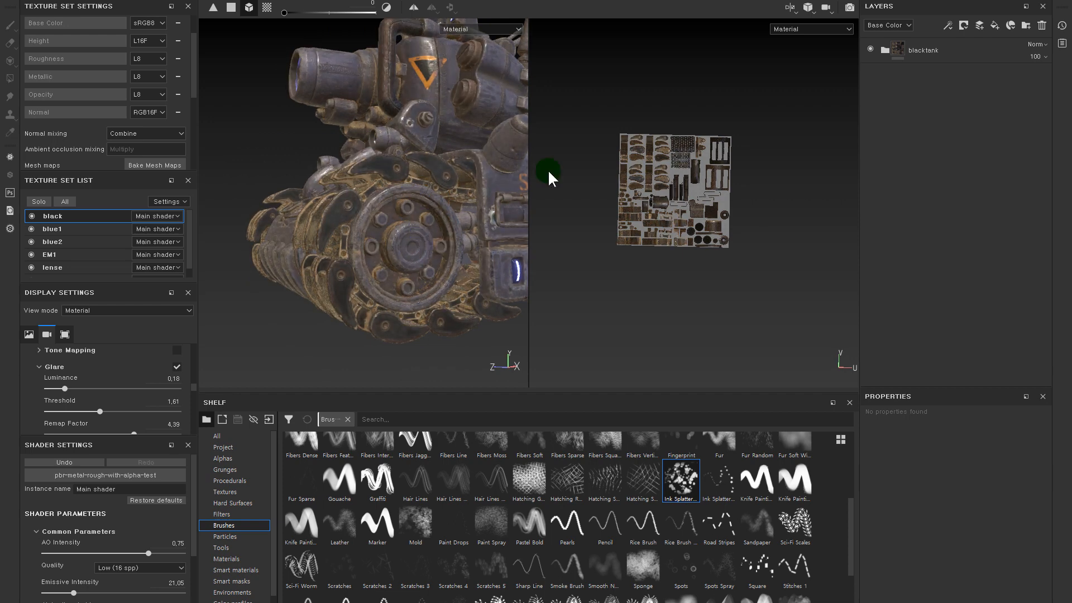
left_click(33, 216)
left_click(33, 242)
left_click(33, 241)
left_click(64, 242)
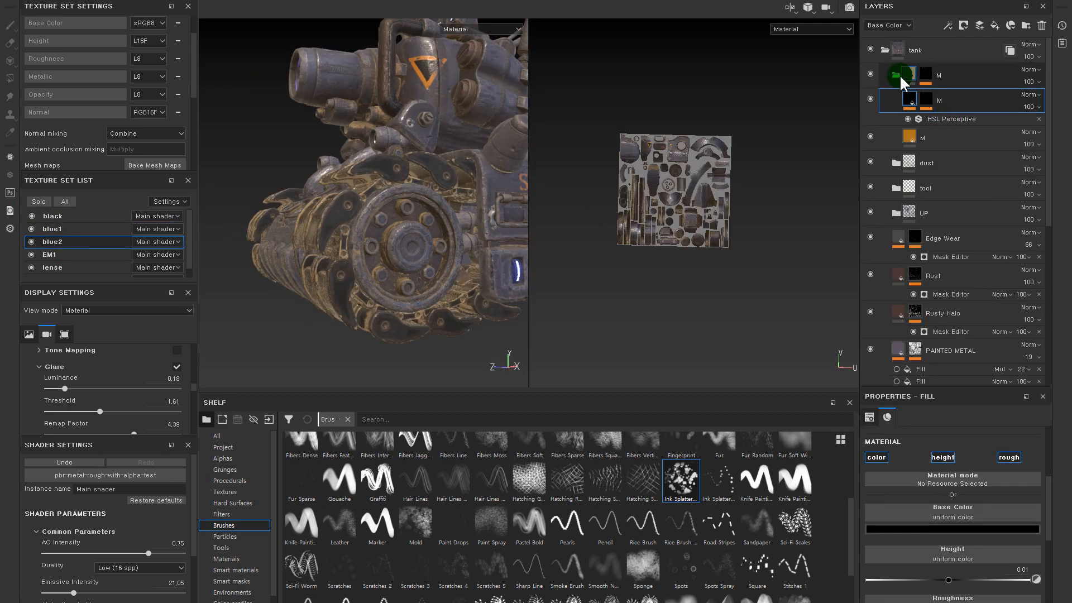
- Collapse the M folder in blue2 and paste the copied dust folder above the existing dust folder
left_click(895, 74)
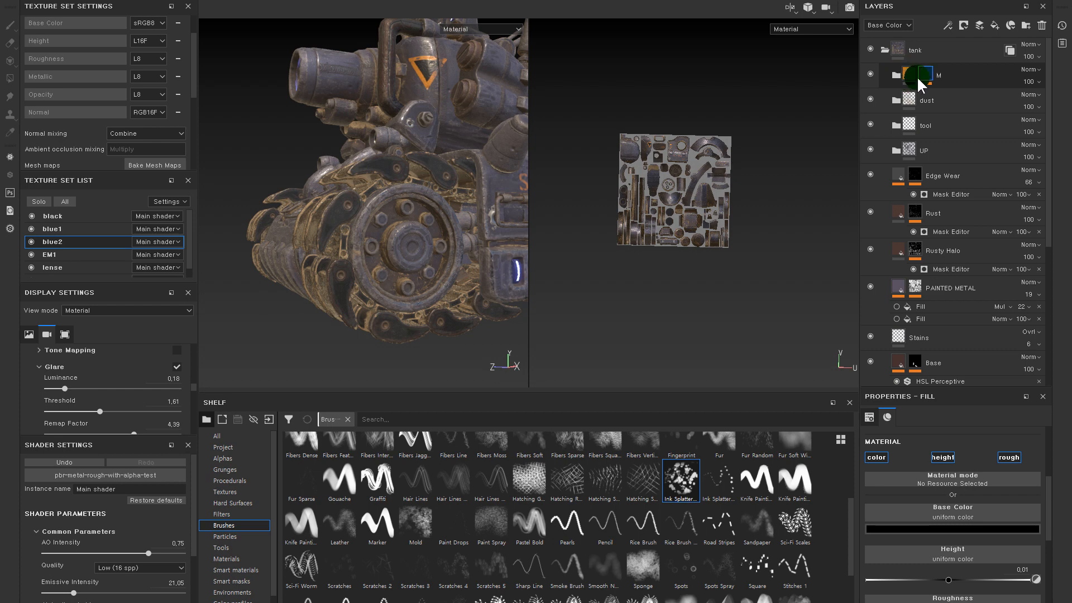
left_click(896, 101)
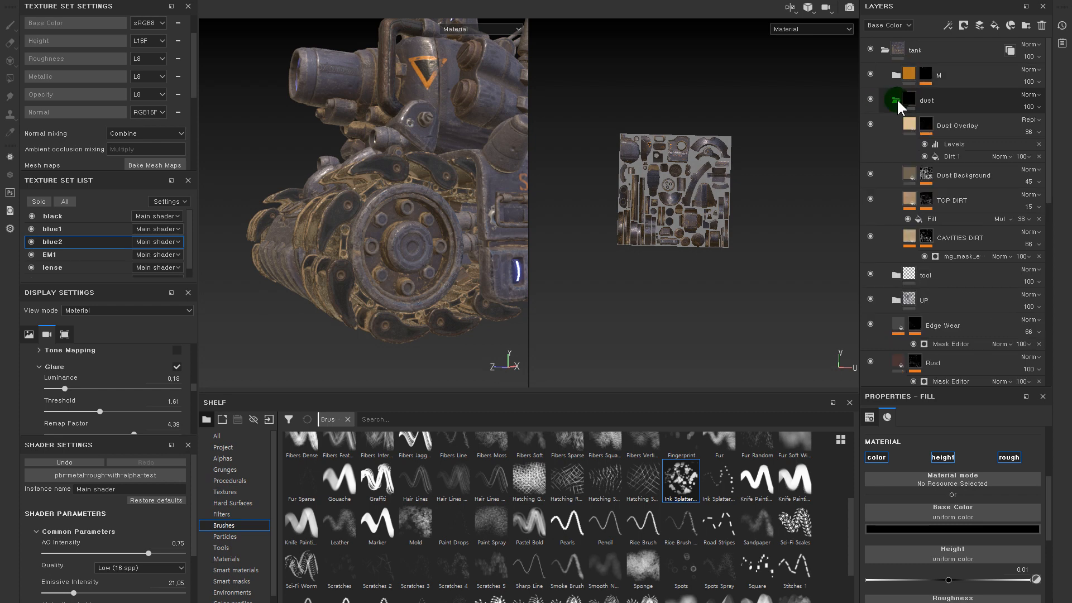
left_click(897, 100)
left_click(913, 99)
key("ctrl+v")
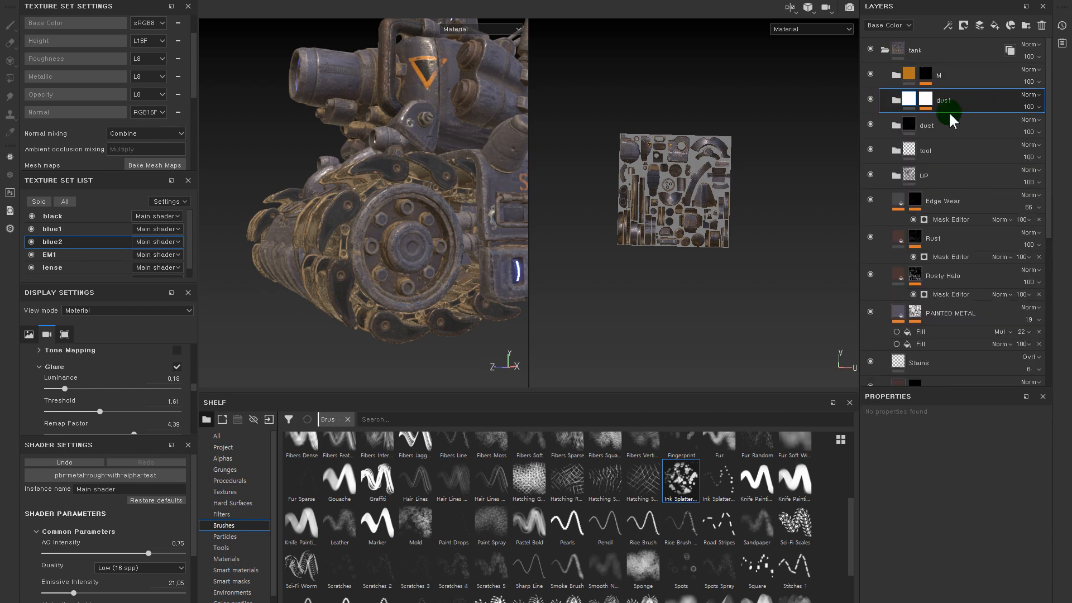
- Hide the original dust folder and remove the Paint effect and mask from the pasted one
left_click_drag(402, 183, 531, 195, "alt")
left_click(927, 96)
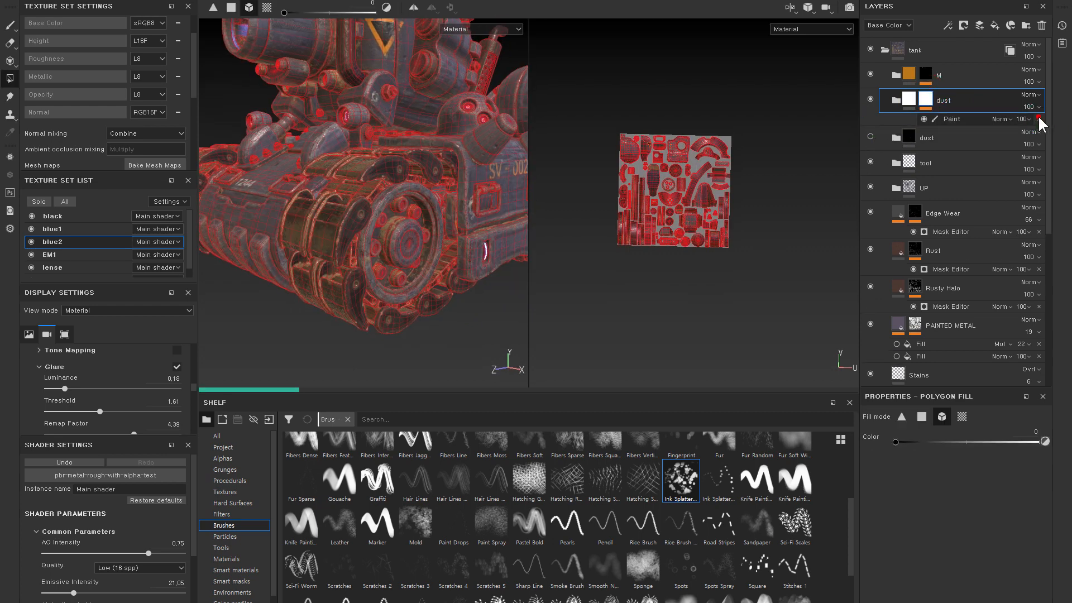
right_click(925, 99)
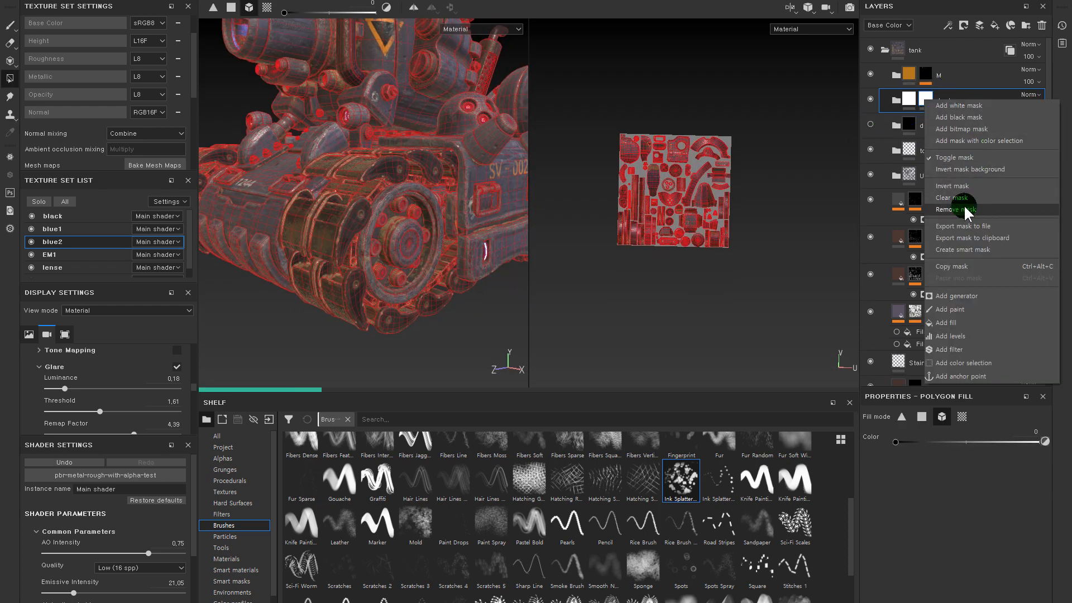
left_click(965, 207)
middle_click_drag(409, 207, 395, 250, "alt")
left_click(1039, 117)
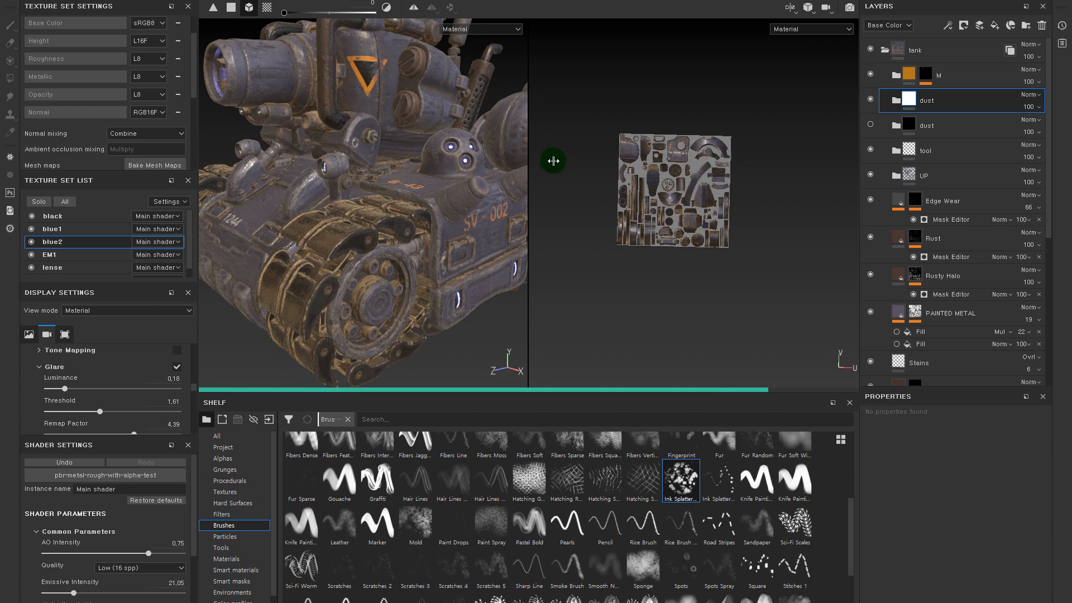
- Enlarge the 3D view and show it alone without the 2D view
left_click_drag(512, 270, 891, 264)
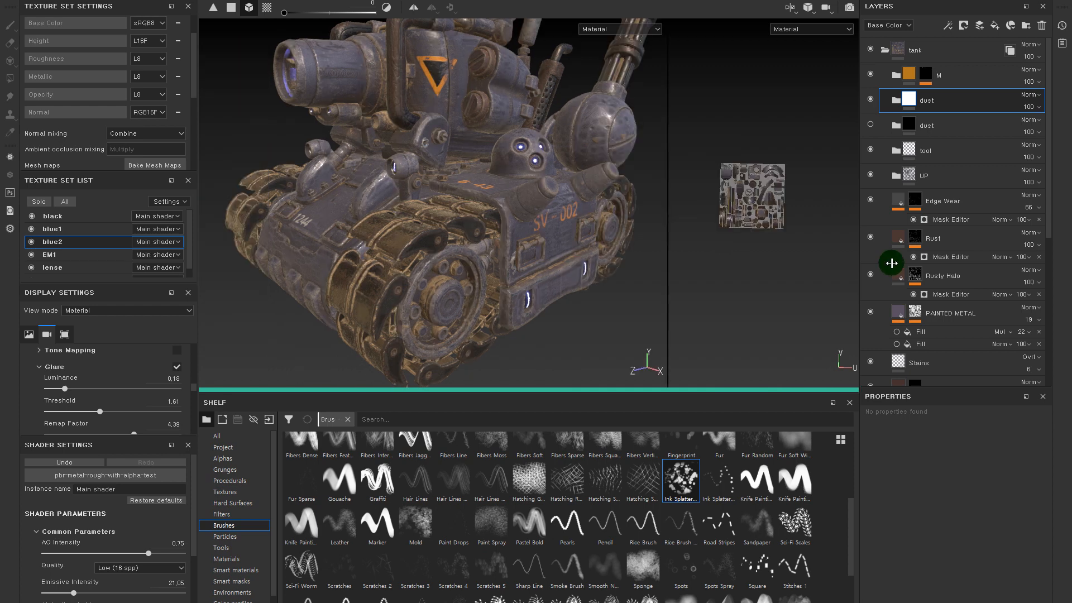
left_click_drag(614, 158, 617, 176, "alt")
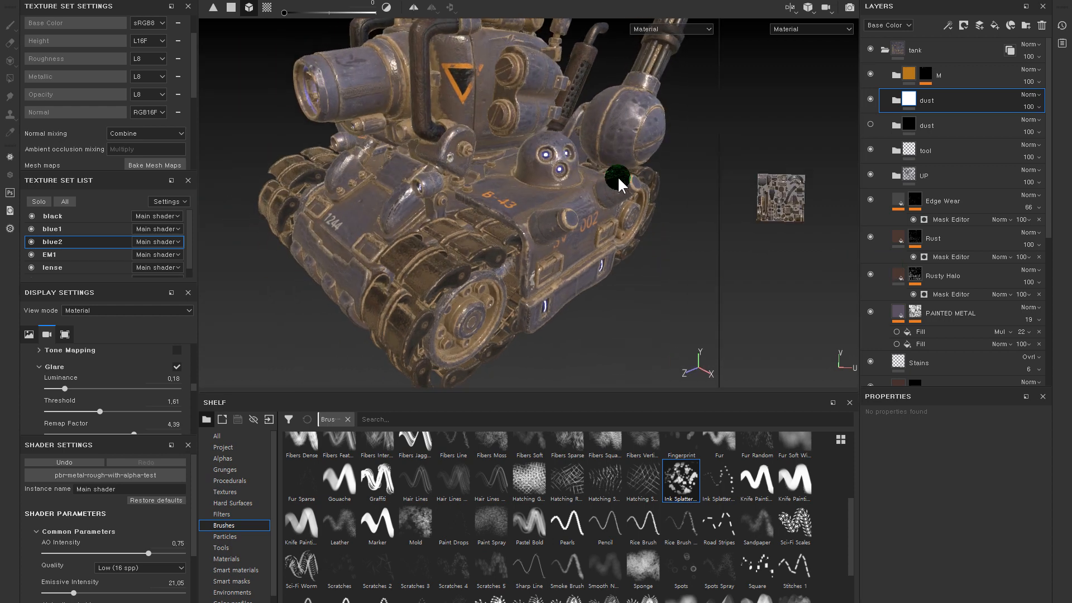
key("F2")
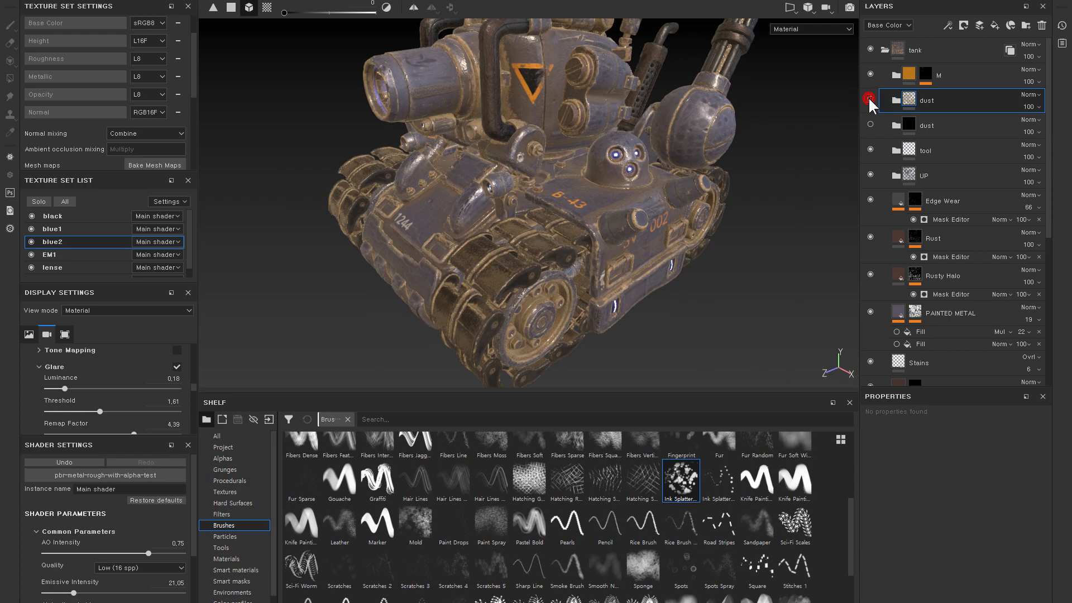
- Compare the tank with the pasted dust folder on and off, and show the original dust folder in its place
left_click(870, 100)
left_click_drag(662, 148, 781, 168, "alt")
left_click(870, 99)
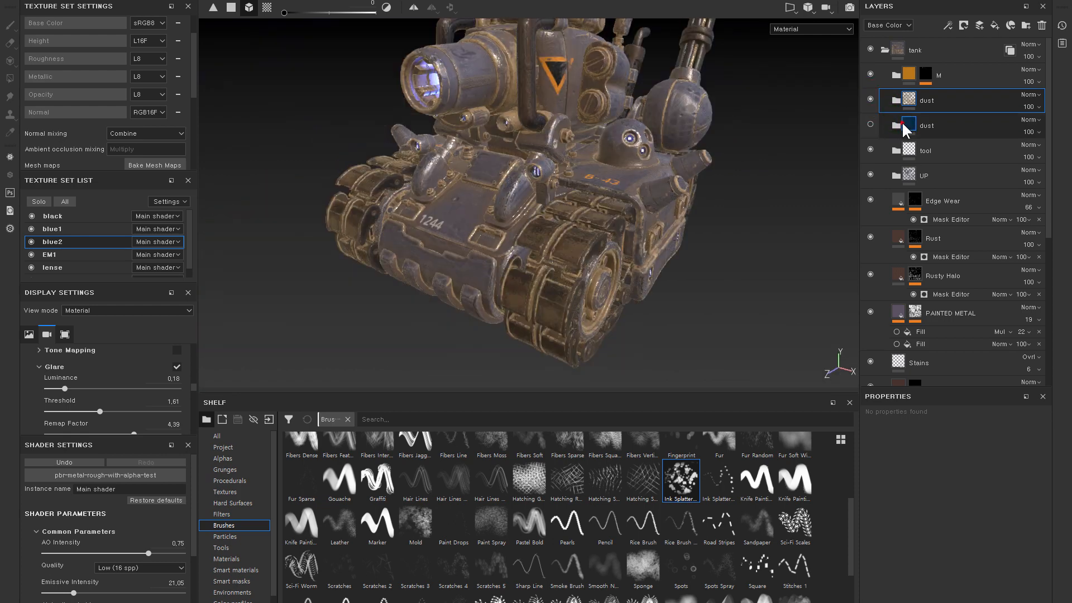
left_click(902, 122)
left_click(869, 120)
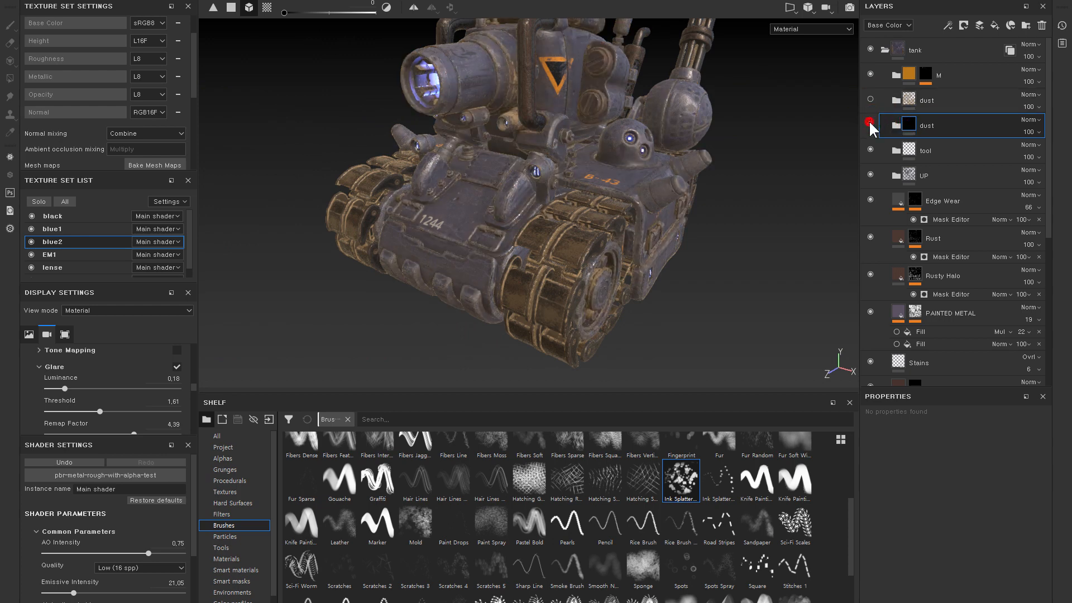
- Hide the sand layer in the pasted dust folder and copy it to the top of the original dust folder
left_click(898, 124)
left_click(896, 100)
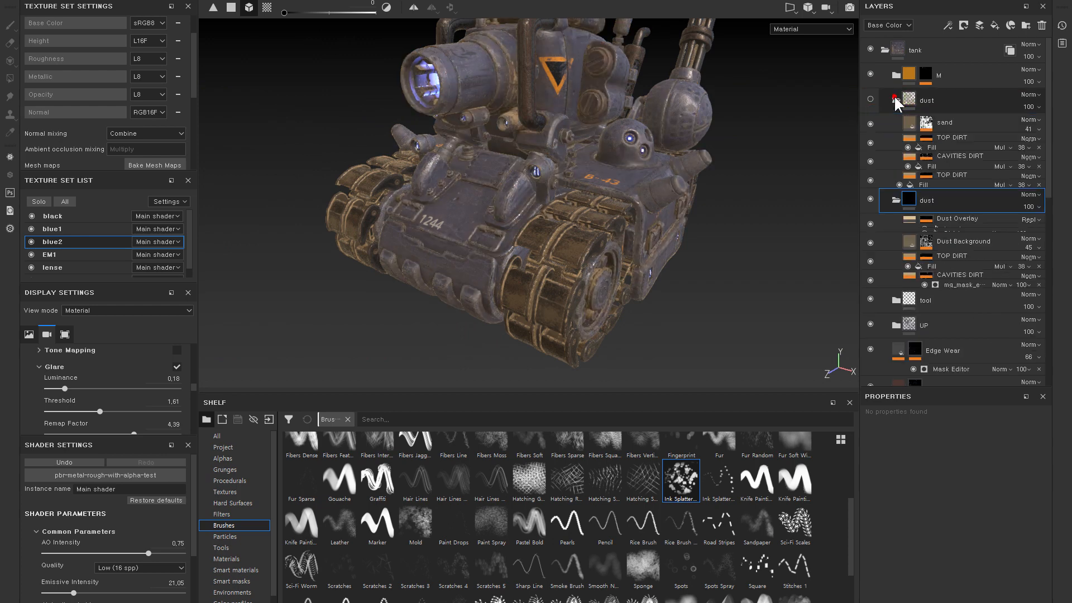
left_click(866, 121)
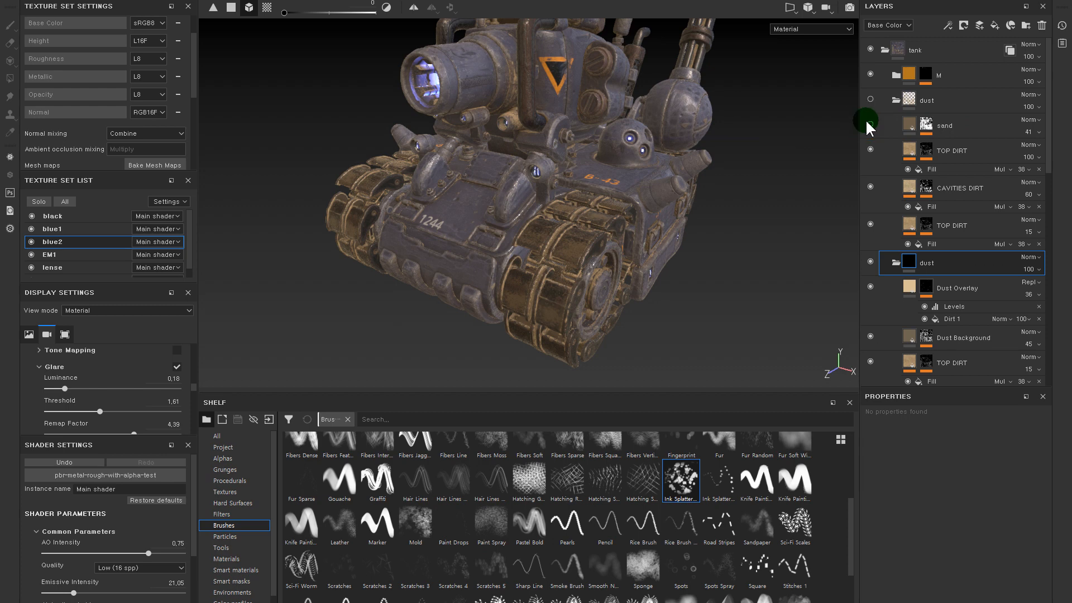
left_click(911, 128)
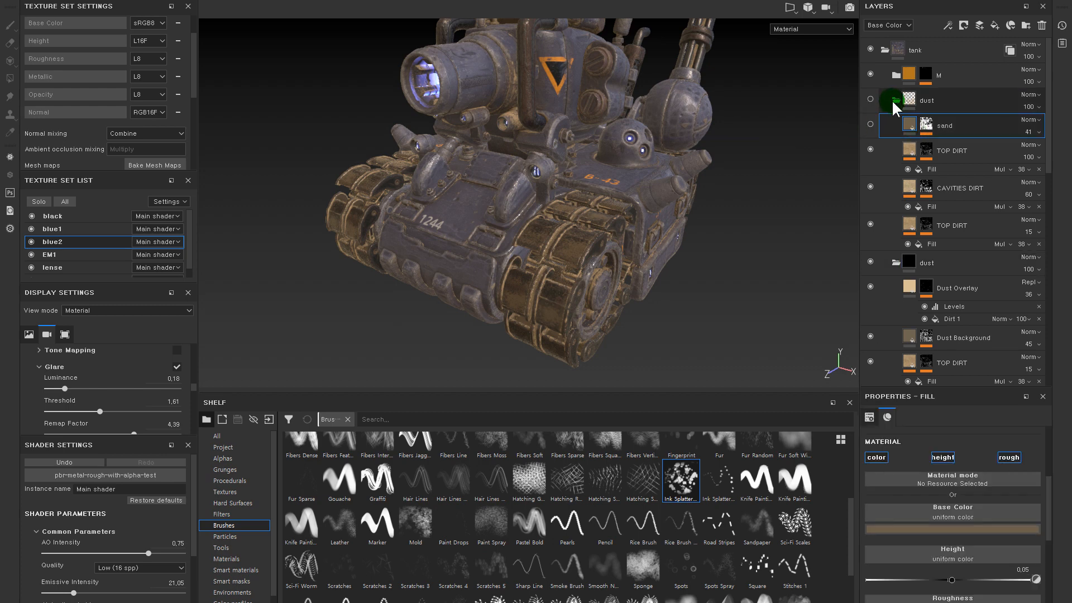
left_click(893, 100)
left_click(910, 146)
key("ctrl+v")
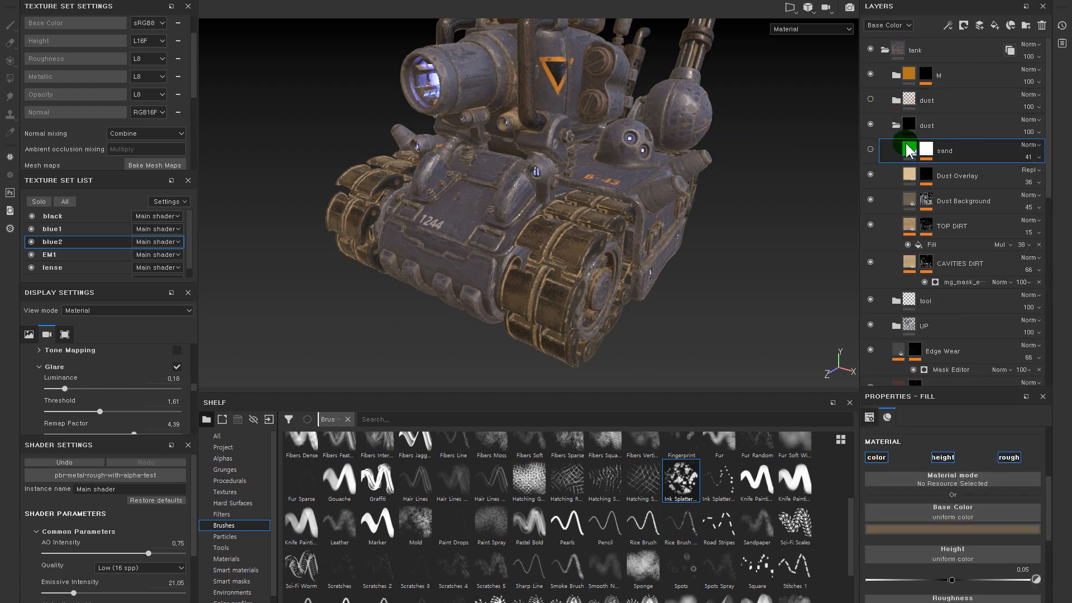
- Show the copied sand layer in the original dust folder and inspect the tank and the layer's mask
right_click_drag(743, 144, 761, 156, "alt")
left_click(870, 149)
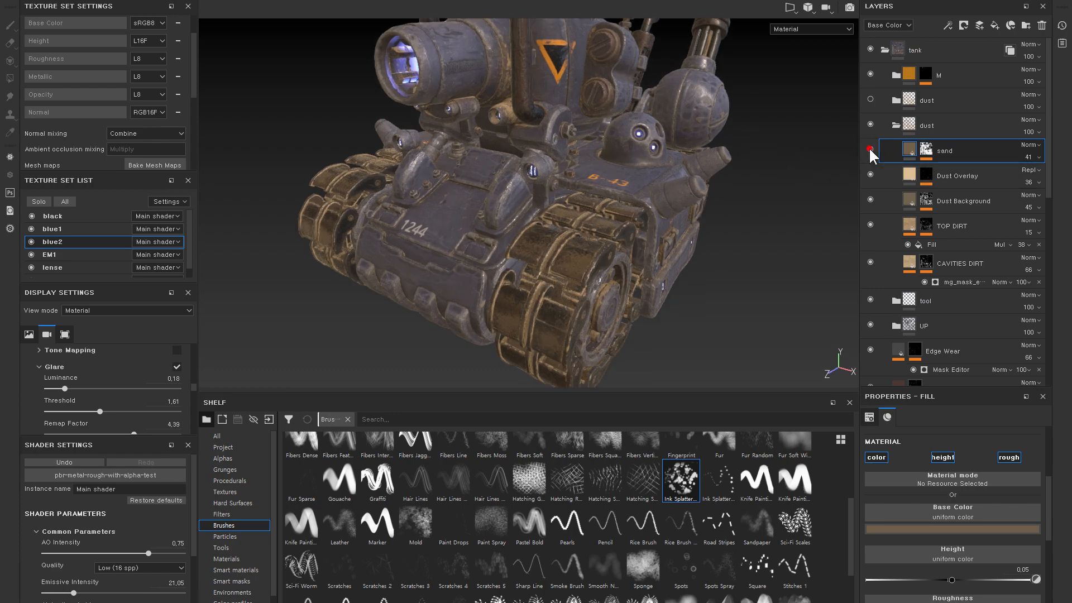
left_click_drag(708, 159, 722, 151, "alt")
left_click_drag(793, 166, 744, 156, "alt")
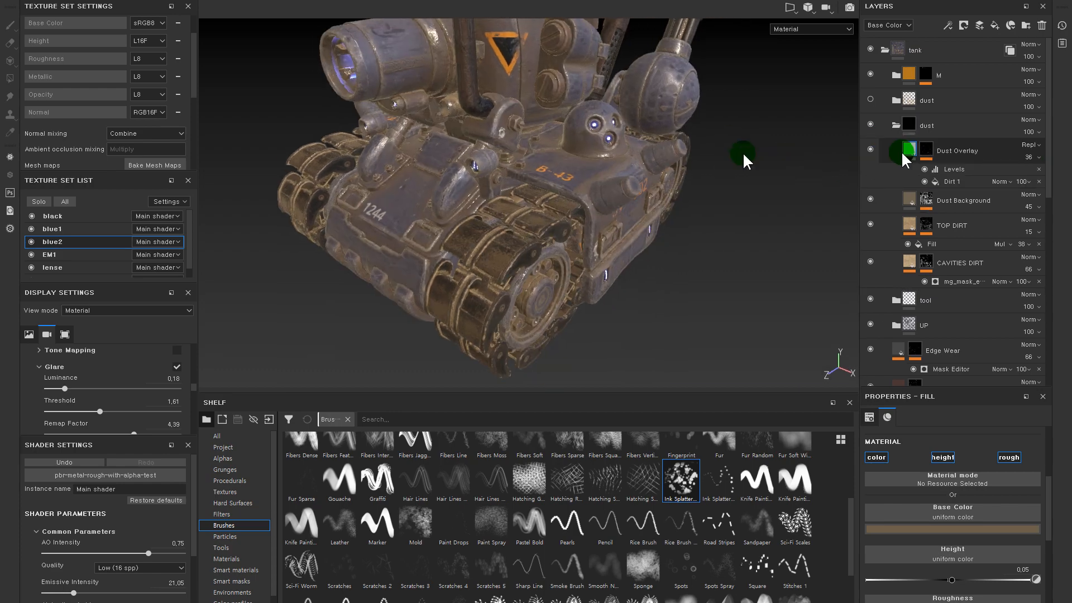
right_click_drag(730, 143, 742, 167, "alt")
left_click_drag(742, 170, 744, 227, "alt")
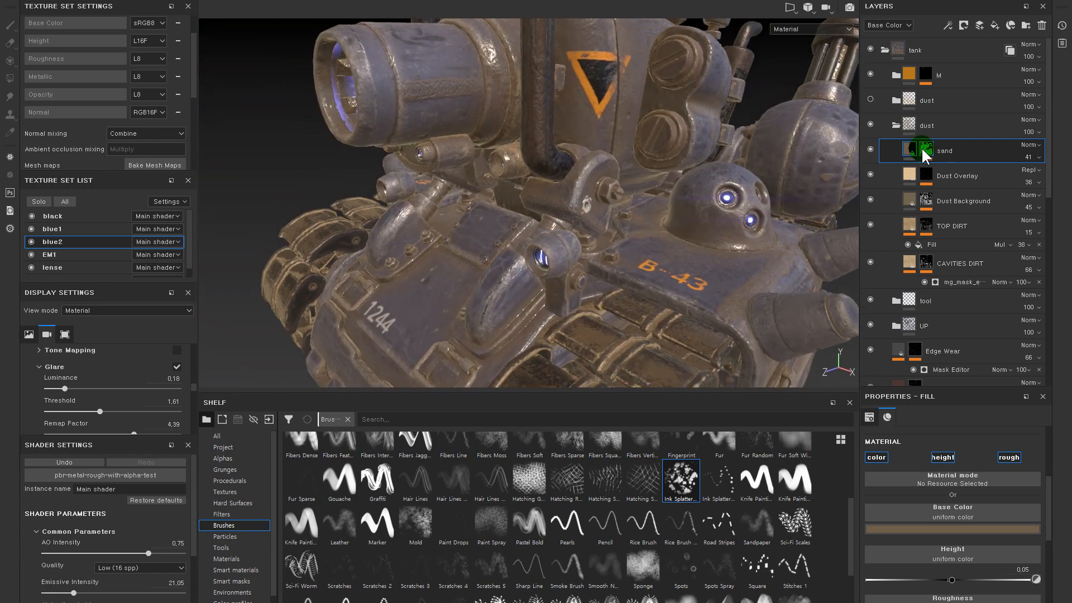
left_click(921, 147, "alt")
left_click(909, 149)
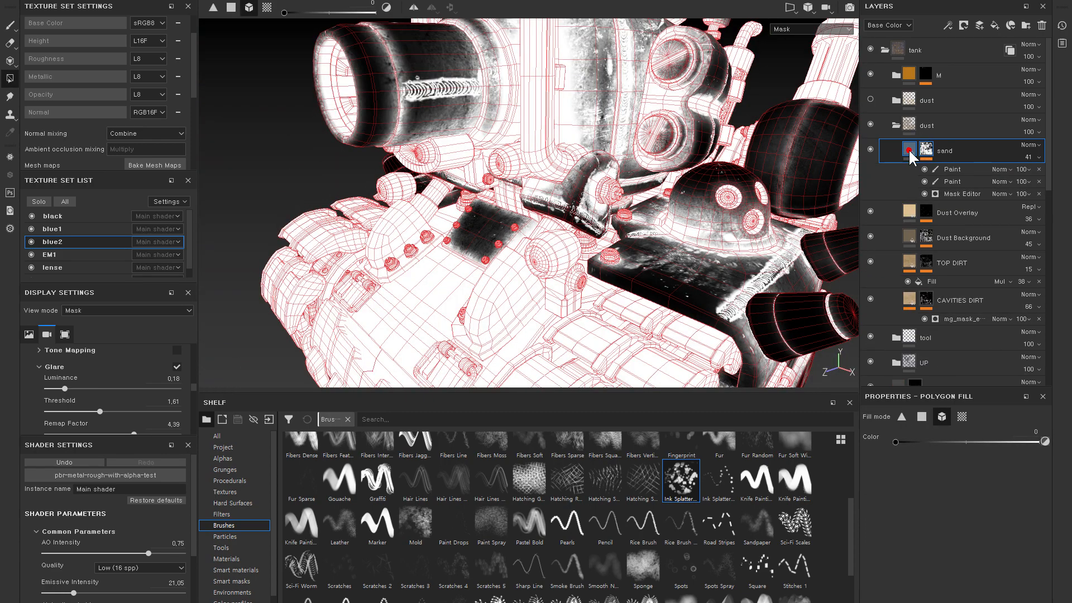
- Compare the tank with the original dust folder's sand layer on and off
left_click(869, 148)
left_click(869, 148)
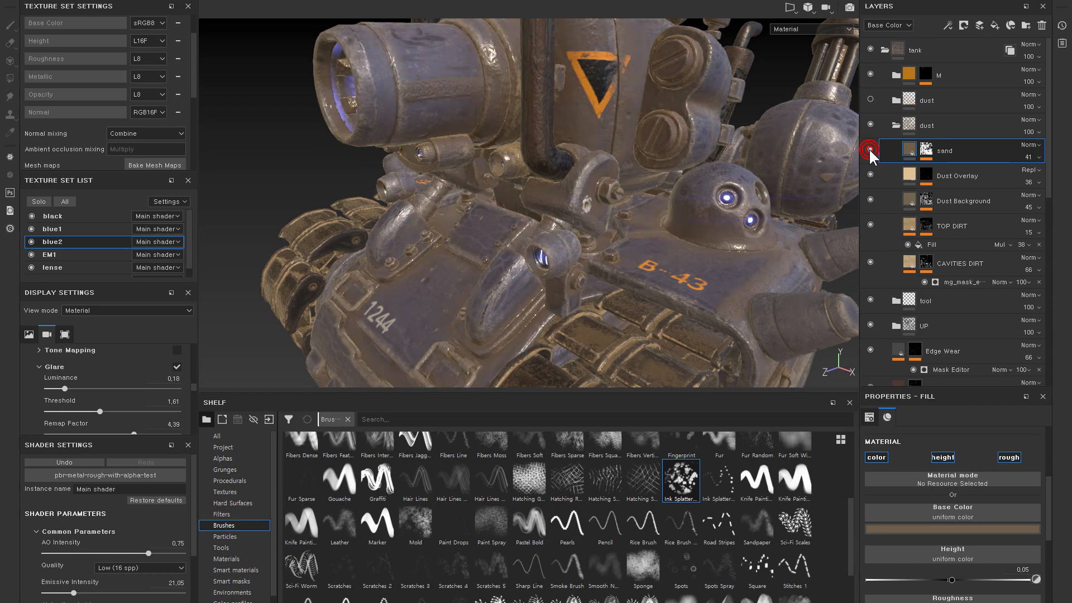
left_click(865, 149)
left_click(865, 148)
- Expand the pasted dust folder and compare the tank with its uppermost TOP DIRT layer on and off
left_click(897, 102)
left_click(868, 149)
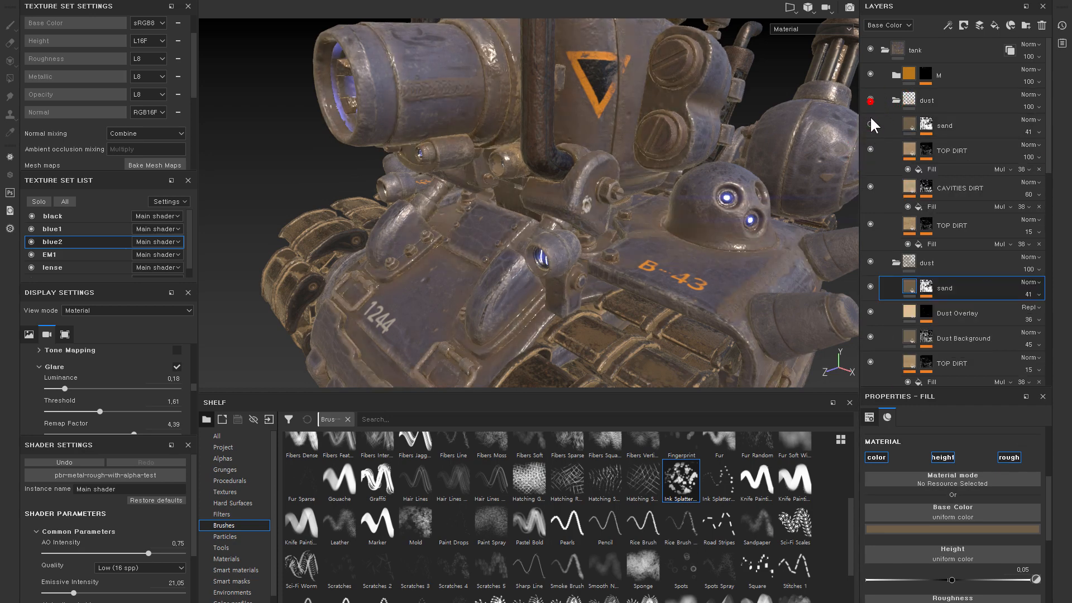
left_click(870, 124)
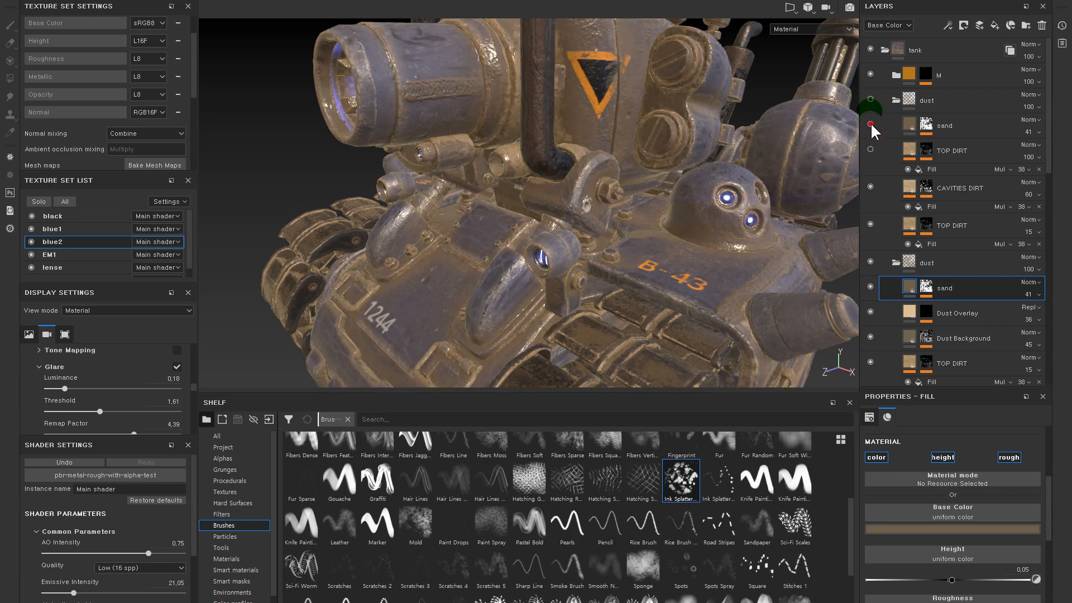
left_click(870, 150)
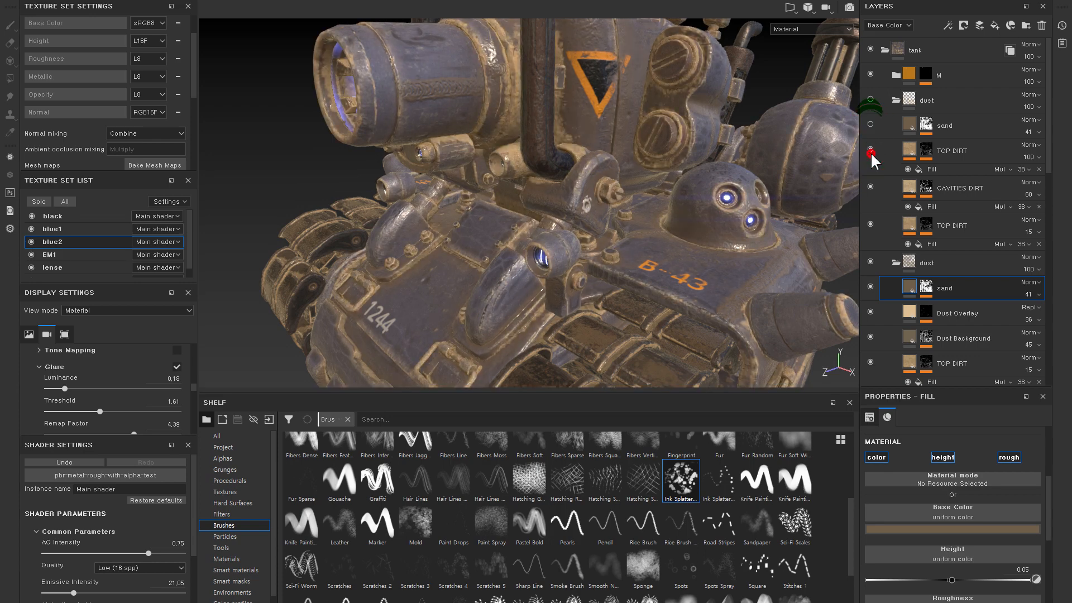
left_click(870, 150)
- Copy the pasted folder's uppermost TOP DIRT layer above sand in the original dust folder and delete the pasted folder
left_click(908, 149)
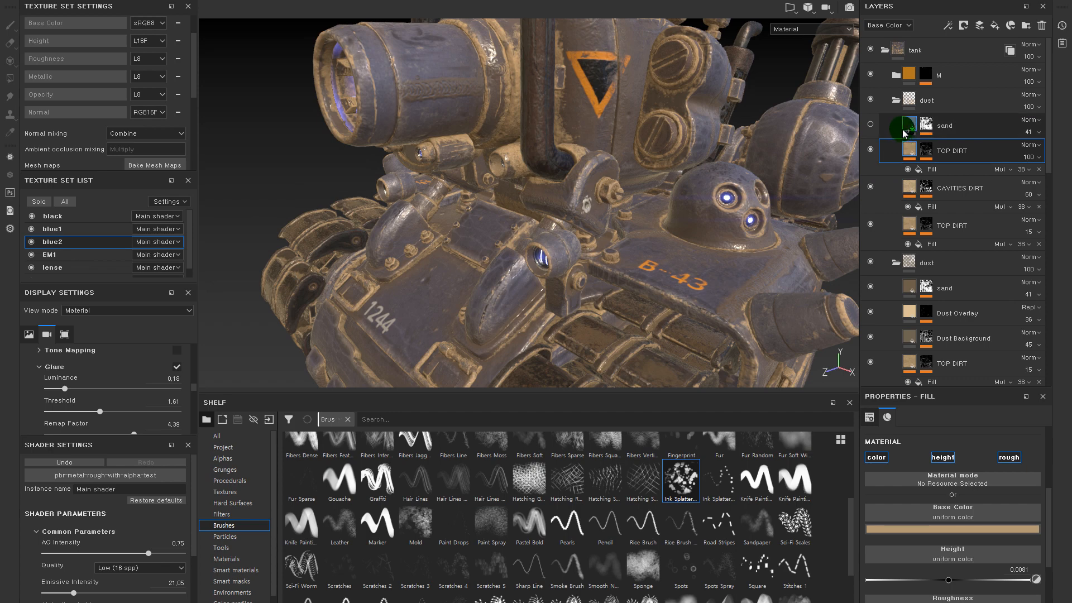
left_click(896, 100)
left_click(906, 146)
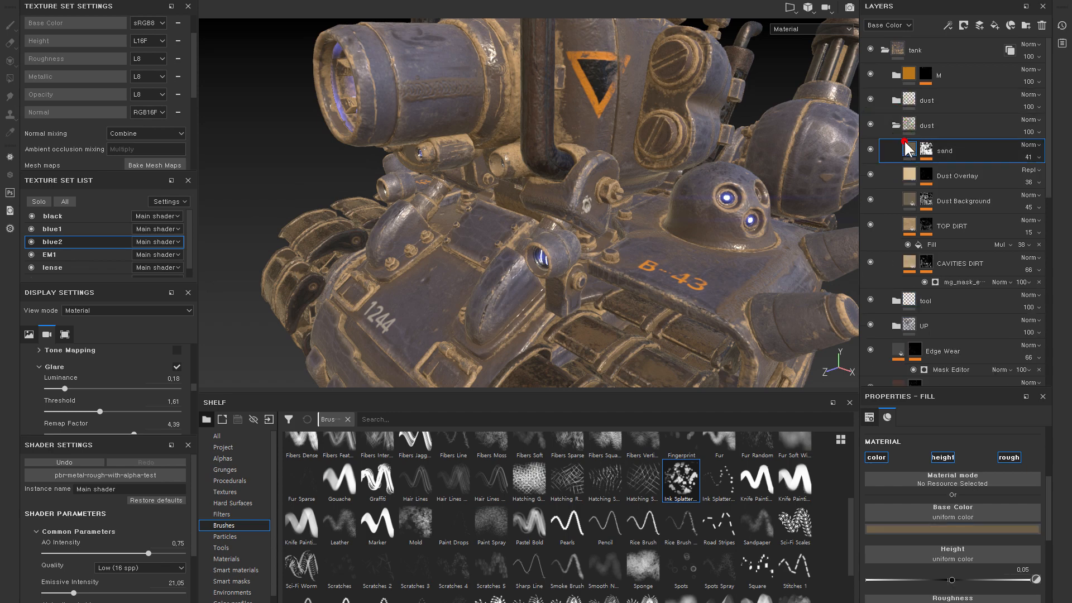
key("ctrl+v")
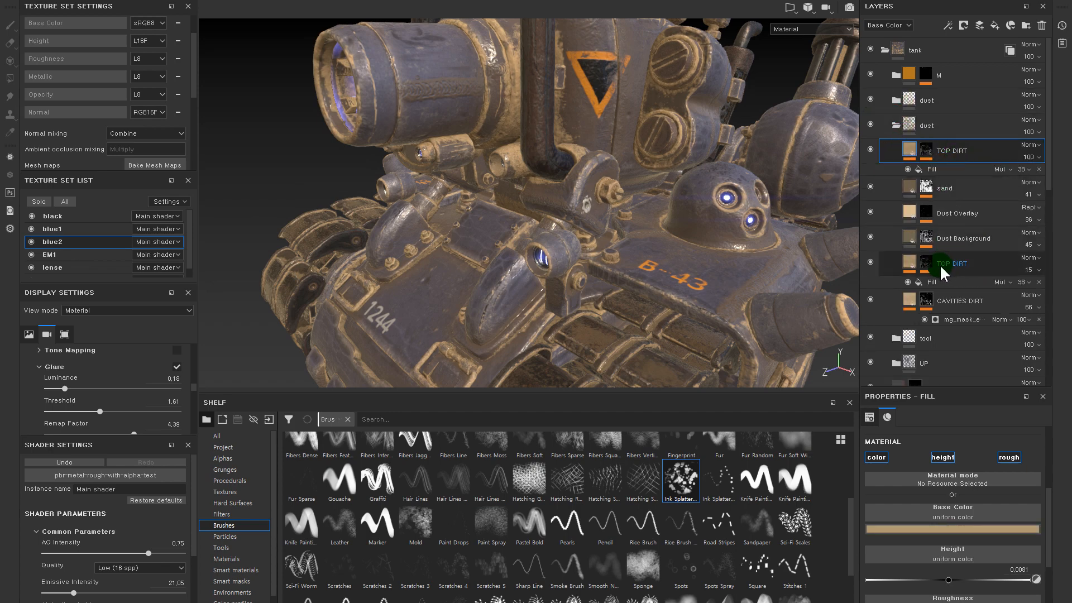
left_click(920, 101)
key("Delete")
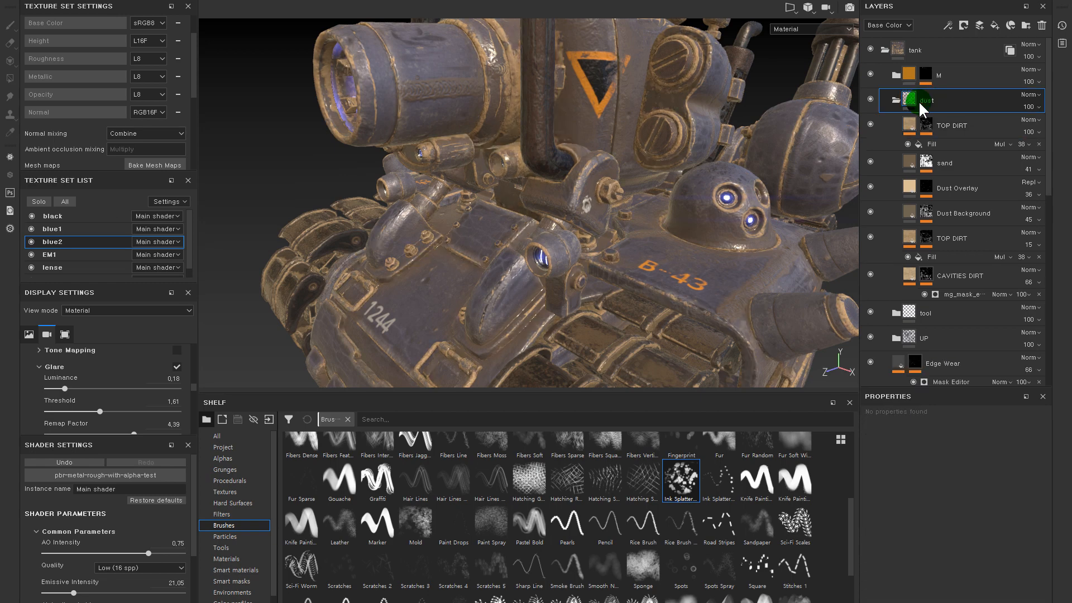
- Compare the tank hull with the copied TOP DIRT layer above sand on and off
left_click(870, 123)
middle_click_drag(756, 164, 705, 121, "alt")
left_click(866, 127)
left_click(866, 127)
left_click(870, 125)
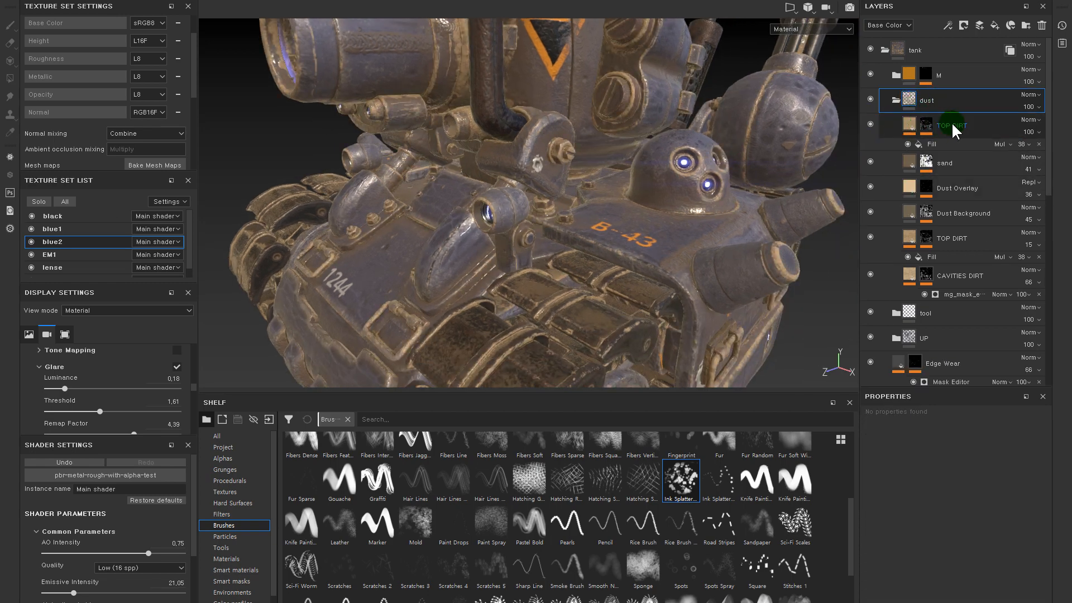
- Lower the copied TOP DIRT layer's opacity to 40 and, with the sand layer hidden, down to 3
left_click(1036, 149)
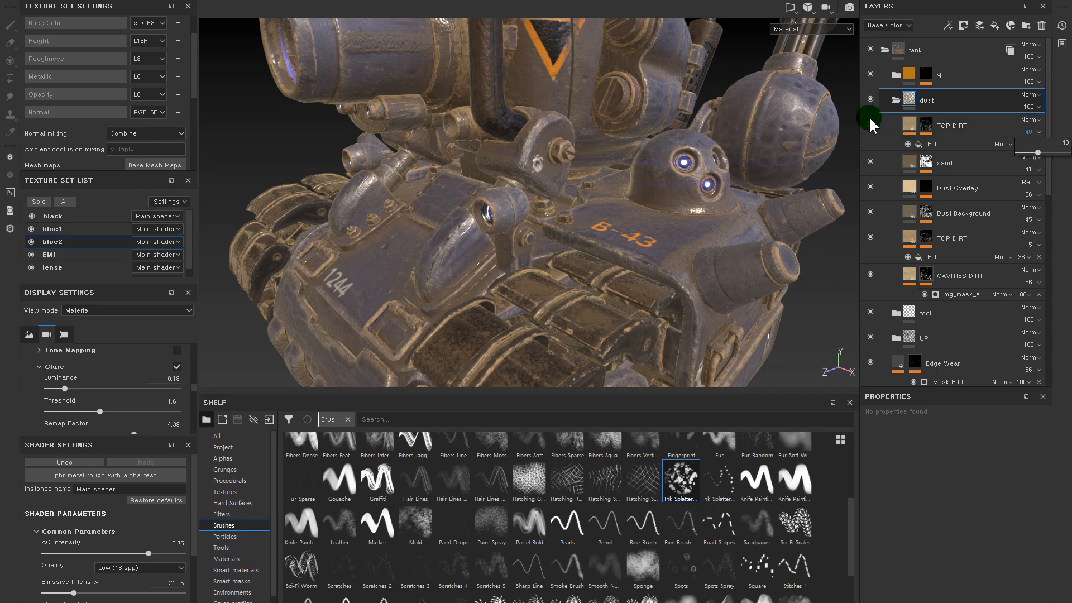
right_click_drag(742, 146, 447, 112, "alt")
left_click_drag(704, 109, 671, 142, "alt")
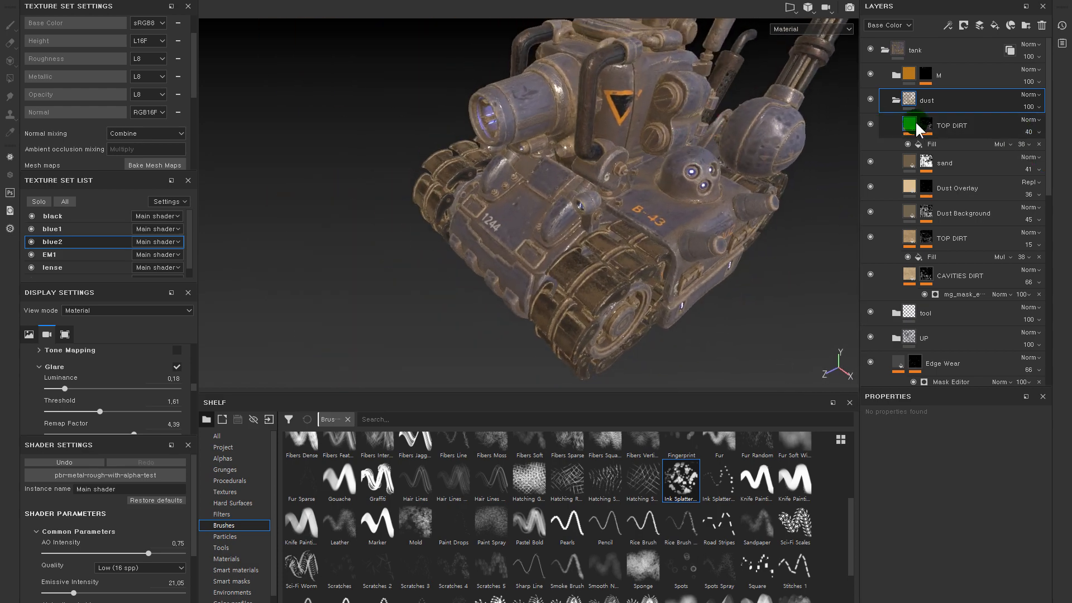
left_click(869, 162)
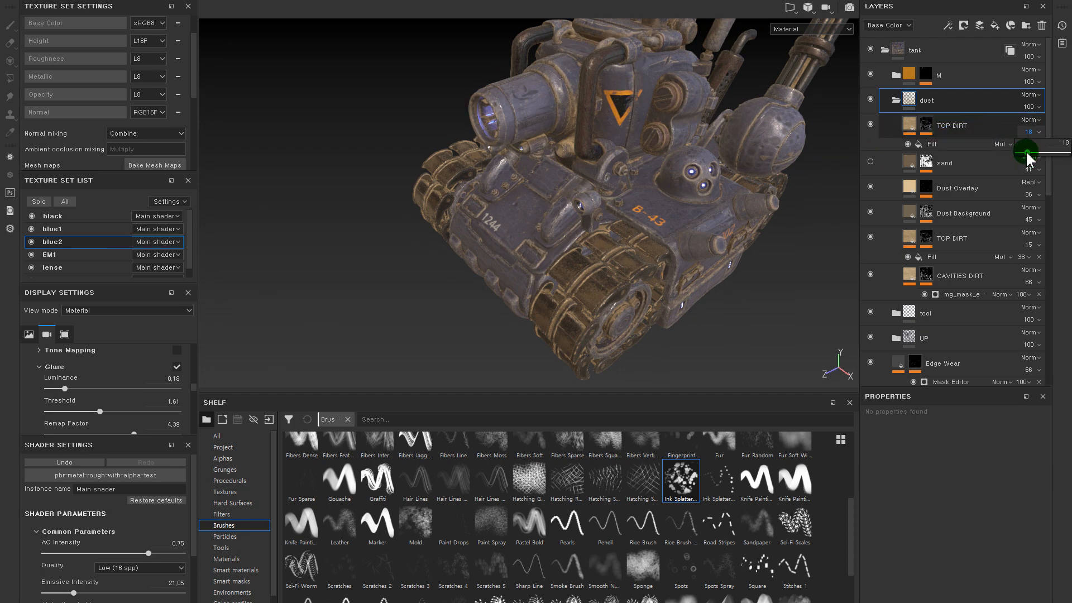
left_click(1019, 151)
- Compare the whole tank with the sand layer shown and hidden beneath the faint TOP DIRT layer
left_click(865, 161)
left_click(865, 160)
left_click(866, 160)
left_click(866, 161)
left_click(866, 160)
left_click(866, 160)
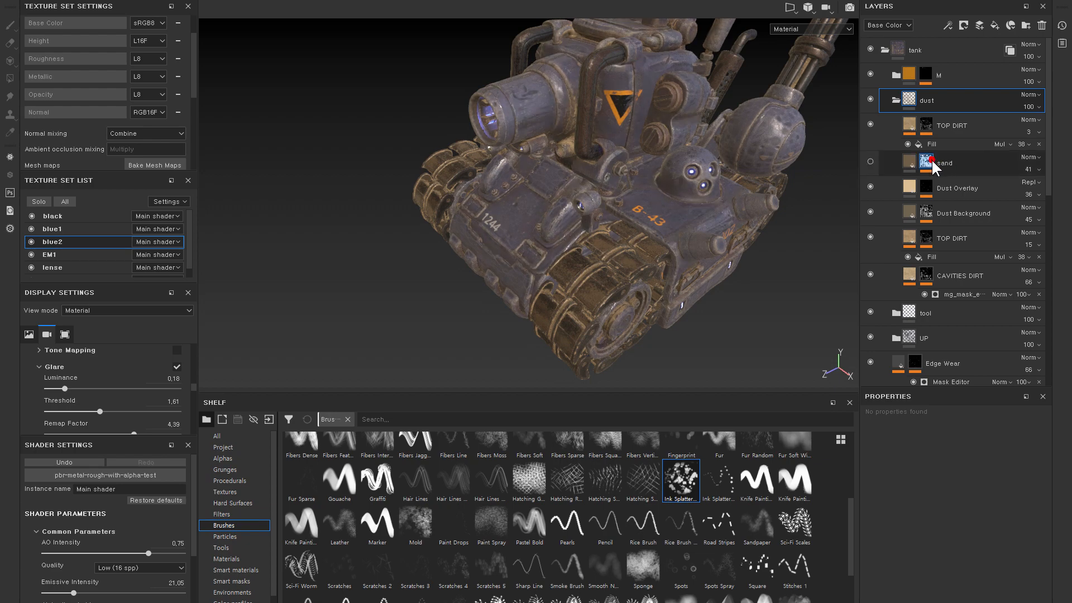
- Disable both Paint effects in the sand layer's mask and make the sand layer visible again
left_click(927, 161)
left_click(931, 159, "alt")
left_click(924, 194)
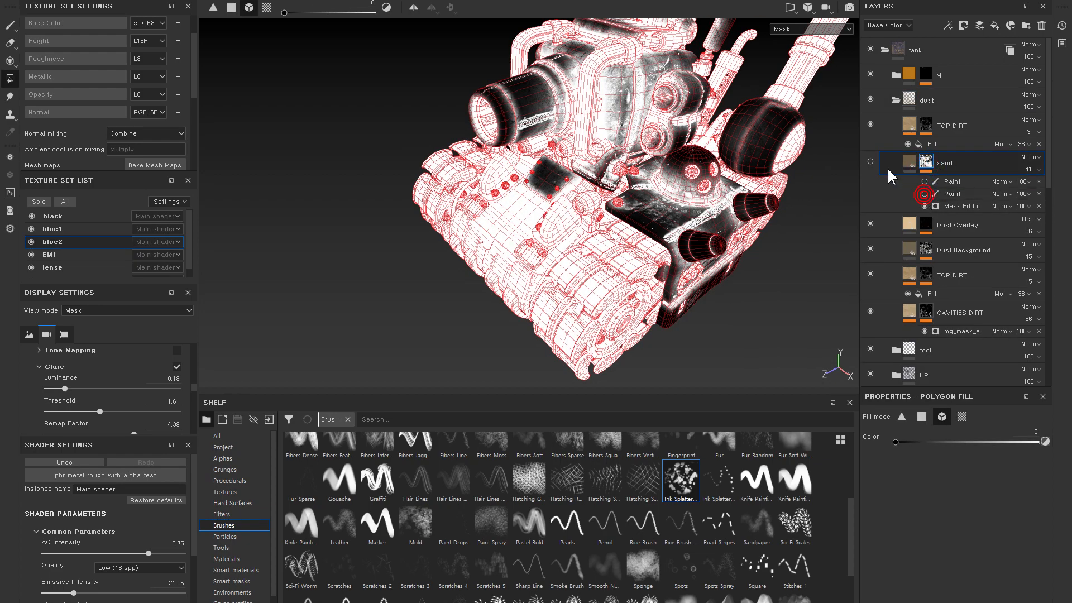
left_click(868, 161)
right_click_drag(714, 269, 675, 144, "alt")
- Turn on Global Invert in the Mask Editor of the sand layer's mask and return to the material view
left_click(948, 206)
left_click_drag(576, 206, 582, 175, "alt")
right_click_drag(579, 176, 726, 252, "alt")
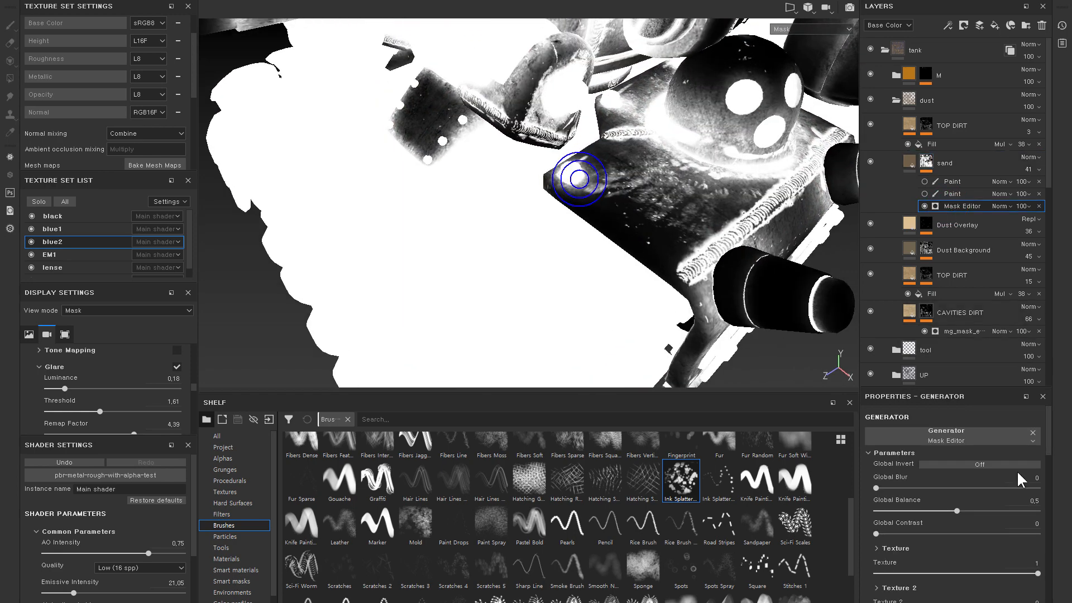
left_click(926, 163)
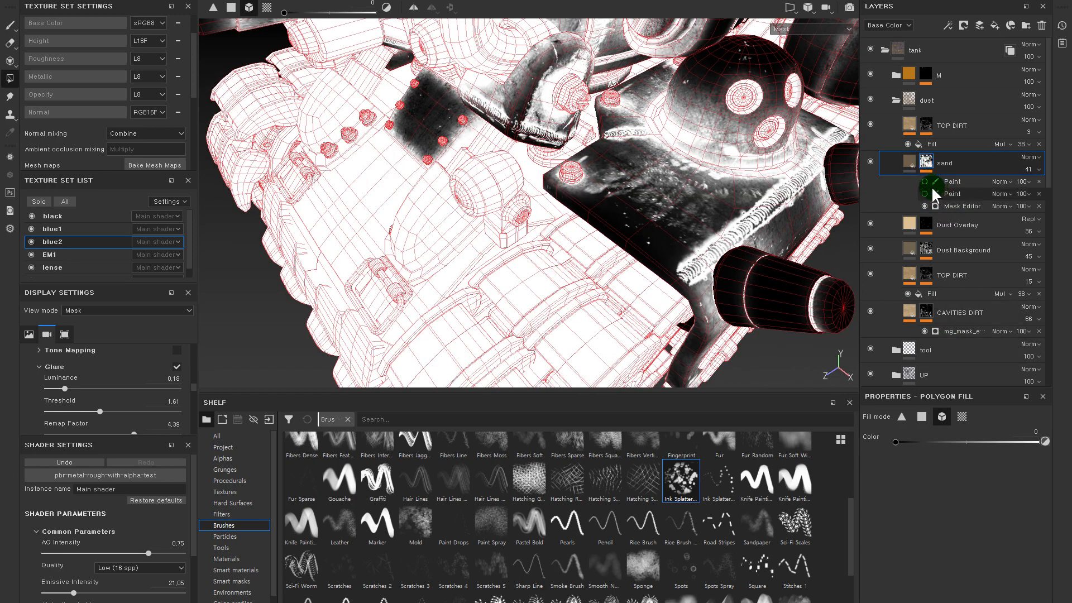
left_click(972, 206)
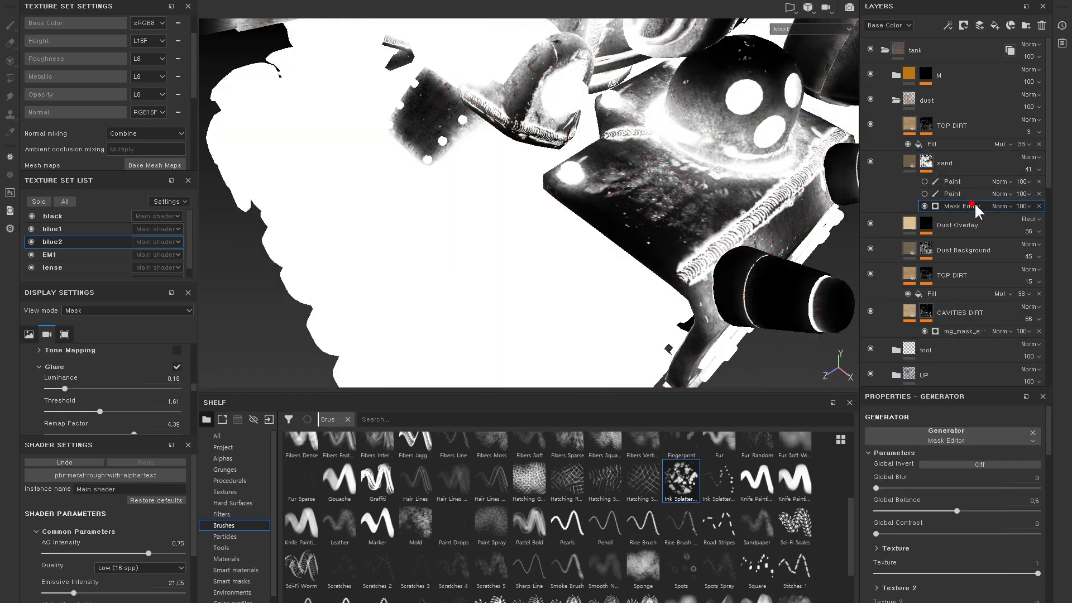
left_click(1000, 464)
left_click(911, 163)
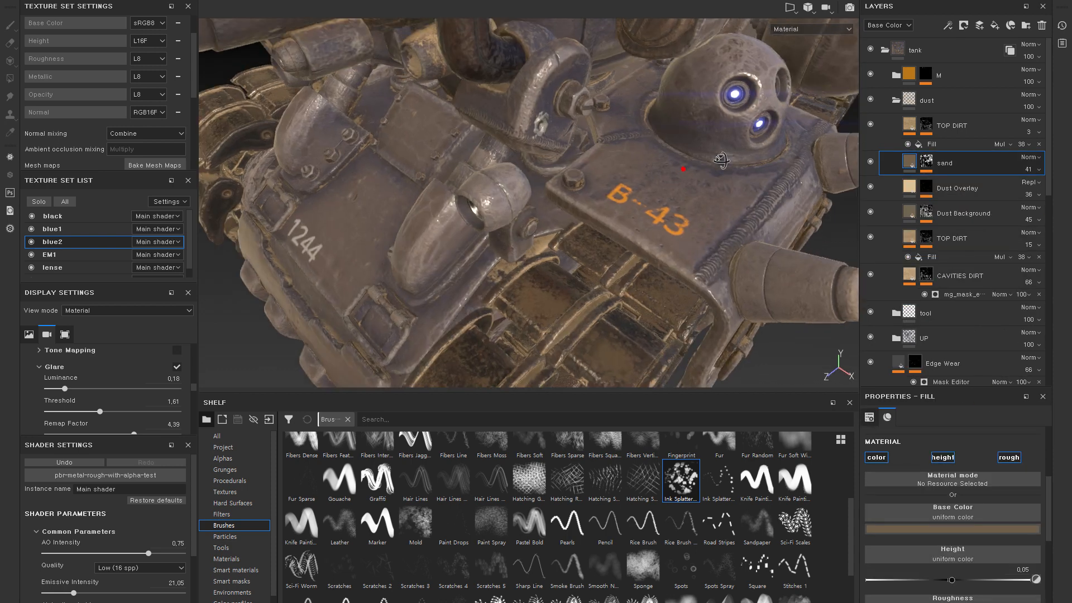
- Inspect the inverted sand coverage on the tank from several angles and select the sand layer's mask
left_click_drag(688, 224, 590, 183, "alt")
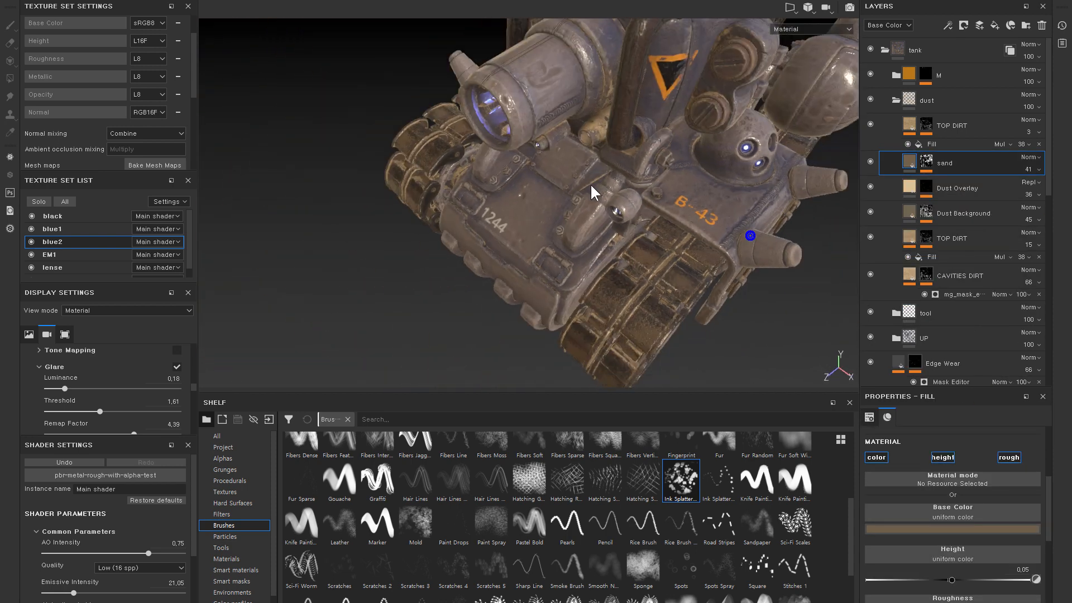
left_click(925, 162)
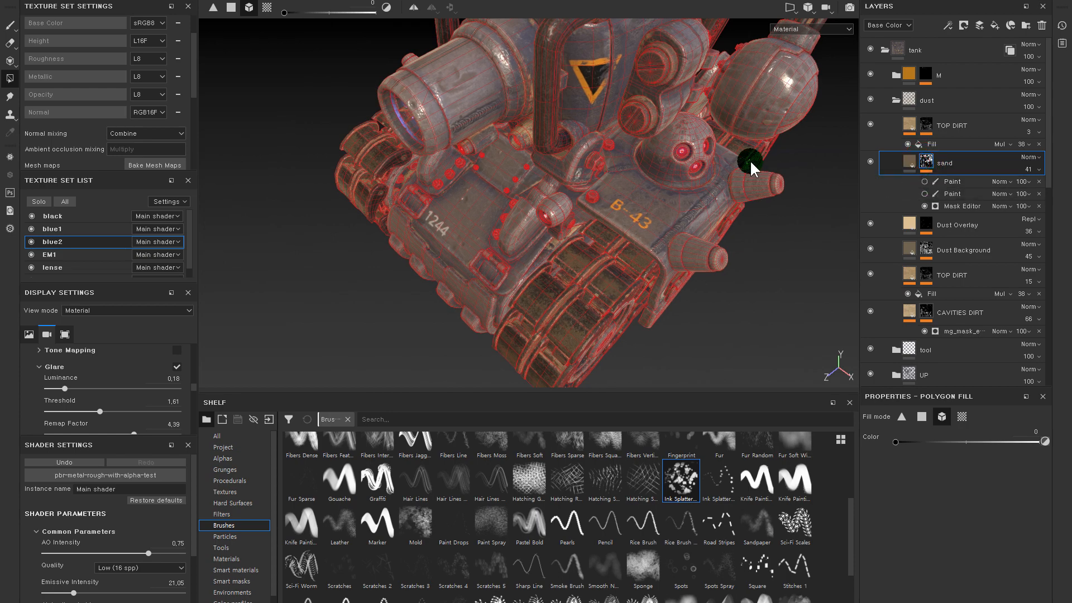
left_click_drag(749, 160, 698, 139, "alt")
left_click(910, 162)
mouse_move(801, 148)
right_mouse_down("alt")
mouse_move(748, 136)
mouse_move(780, 216)
right_mouse_up("alt")
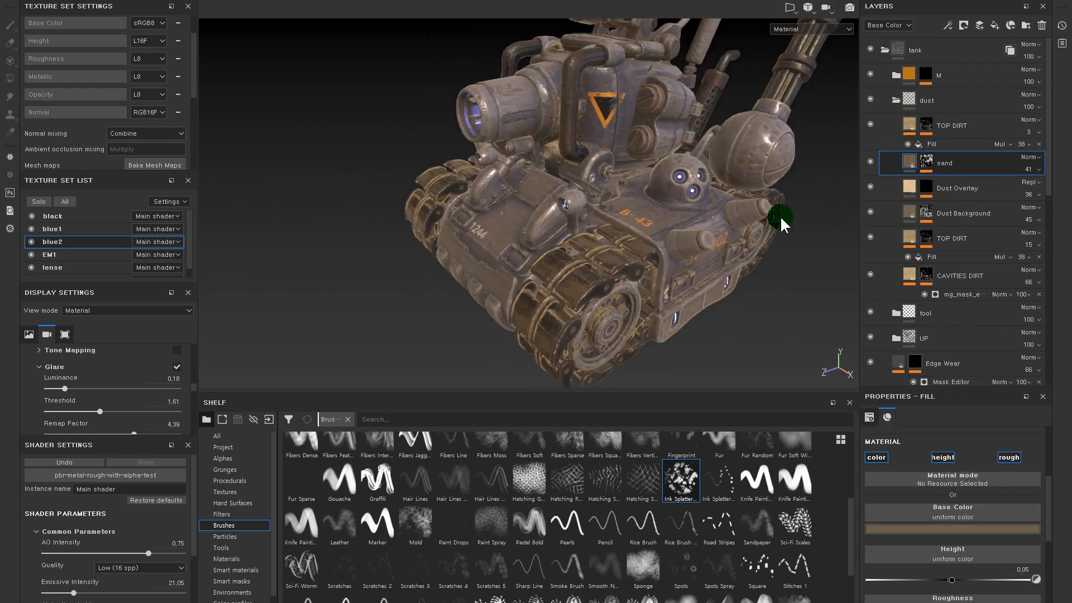
left_click(924, 163)
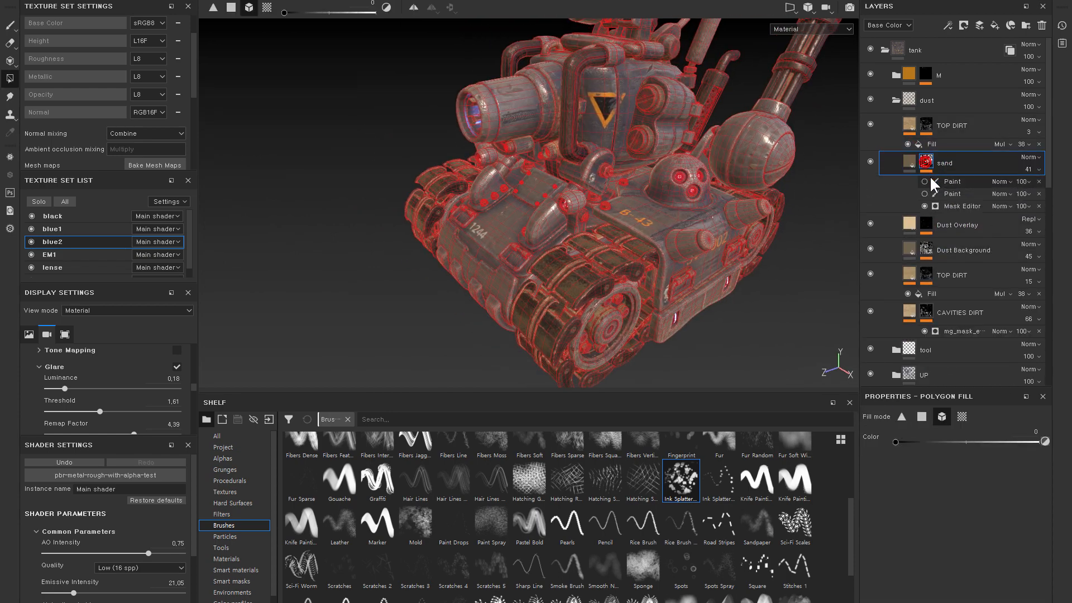
- Remove both Paint effects from the sand layer's mask and turn off Global Invert in its Mask Editor
left_click(1040, 193)
left_click(1040, 182)
left_click(1037, 182)
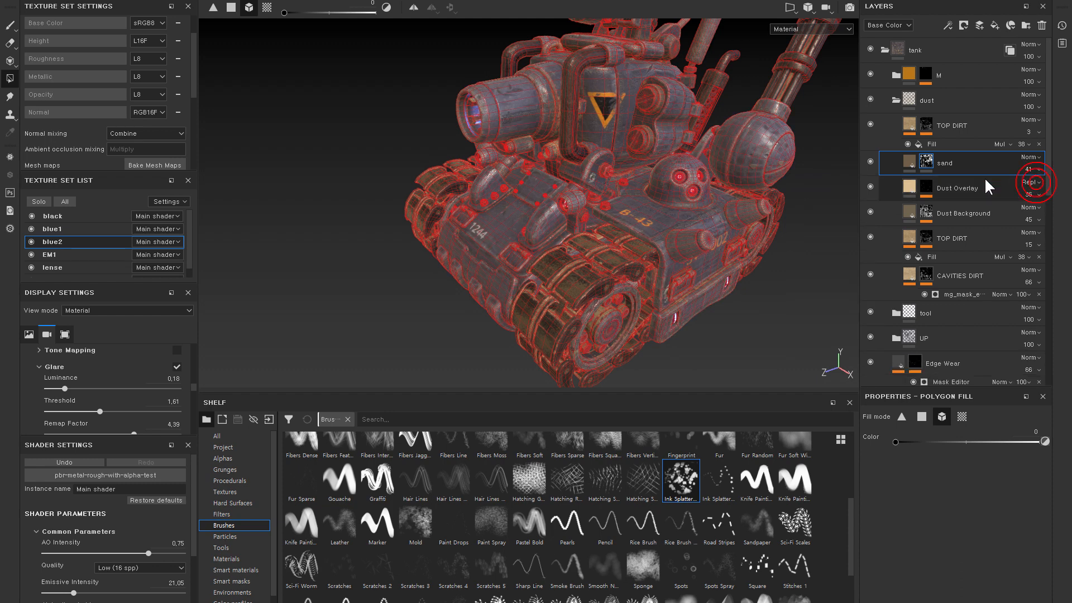
key("ctrl+z")
left_click(956, 181)
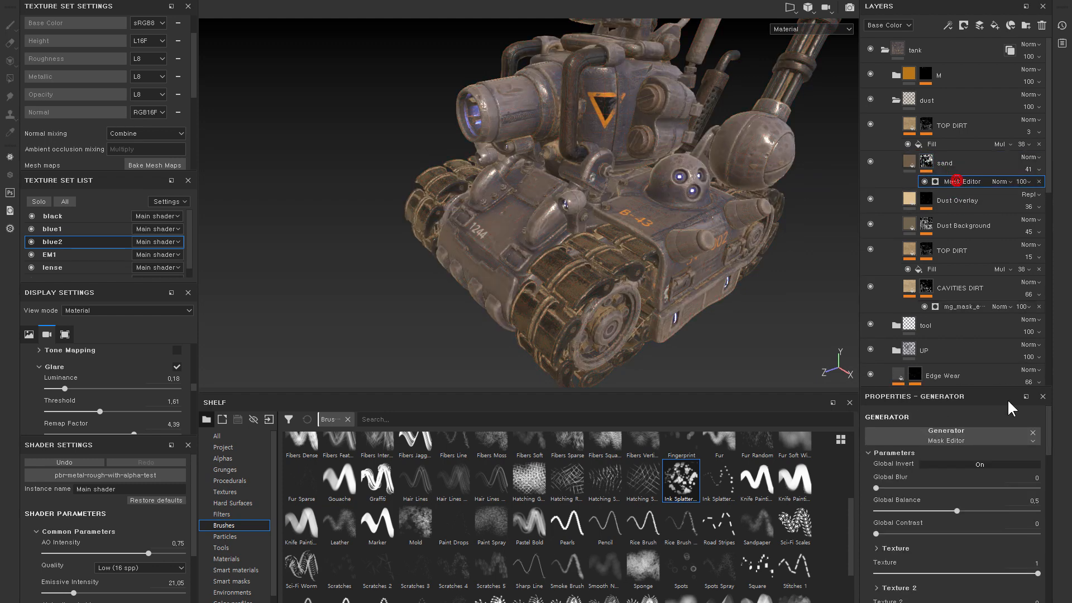
left_click(986, 464)
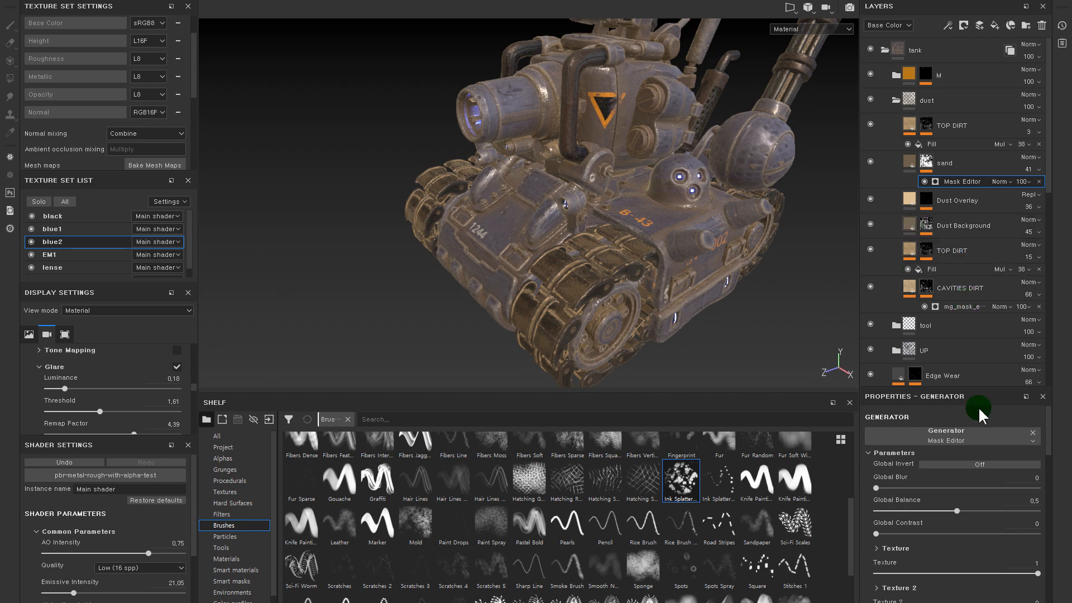
- Add a Paint effect above the Mask Editor on the sand layer's mask
left_click(925, 162)
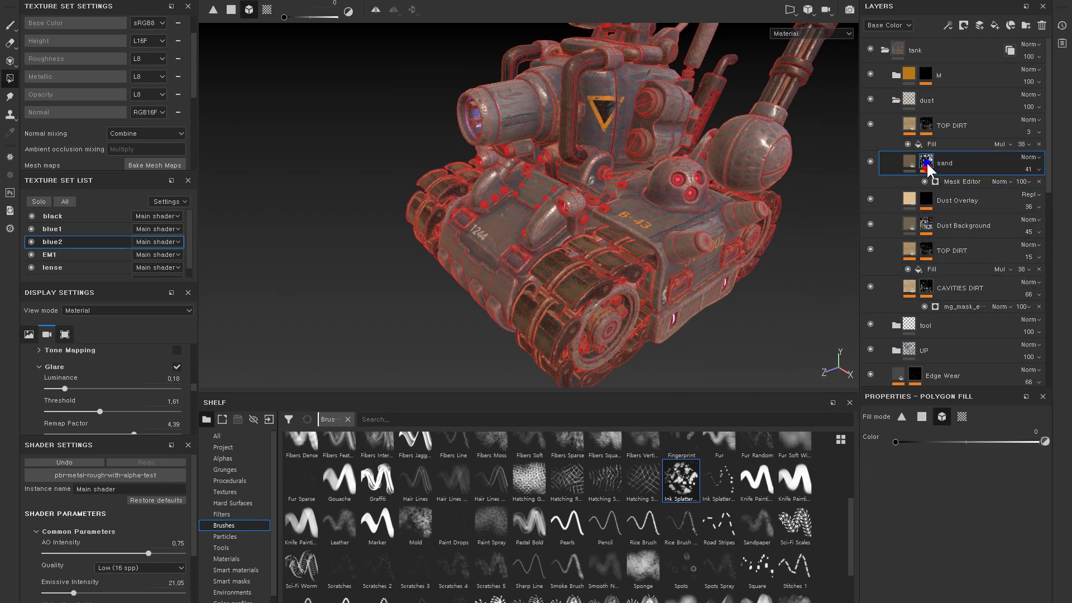
right_click(927, 162)
left_click(953, 373)
- Show the 3D and 2D views side by side, with the whole UV layout framed
mouse_move(742, 228)
left_mouse_down("alt")
mouse_move(672, 158)
mouse_move(702, 119)
left_mouse_up("alt")
key("F1")
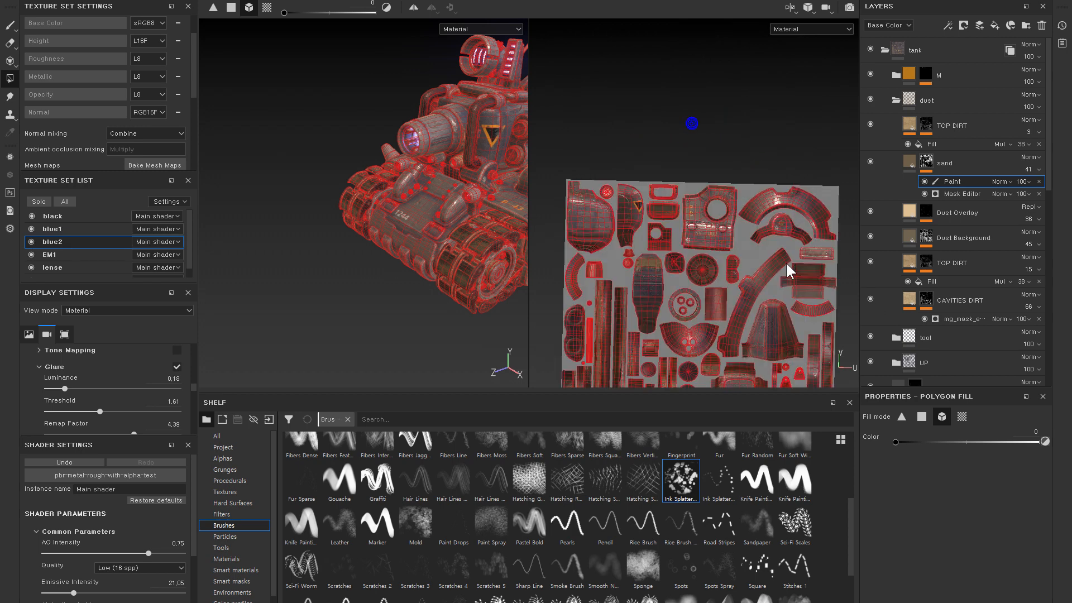
left_click_drag(472, 199, 481, 207, "alt")
middle_click_drag(716, 237, 656, 236, "alt")
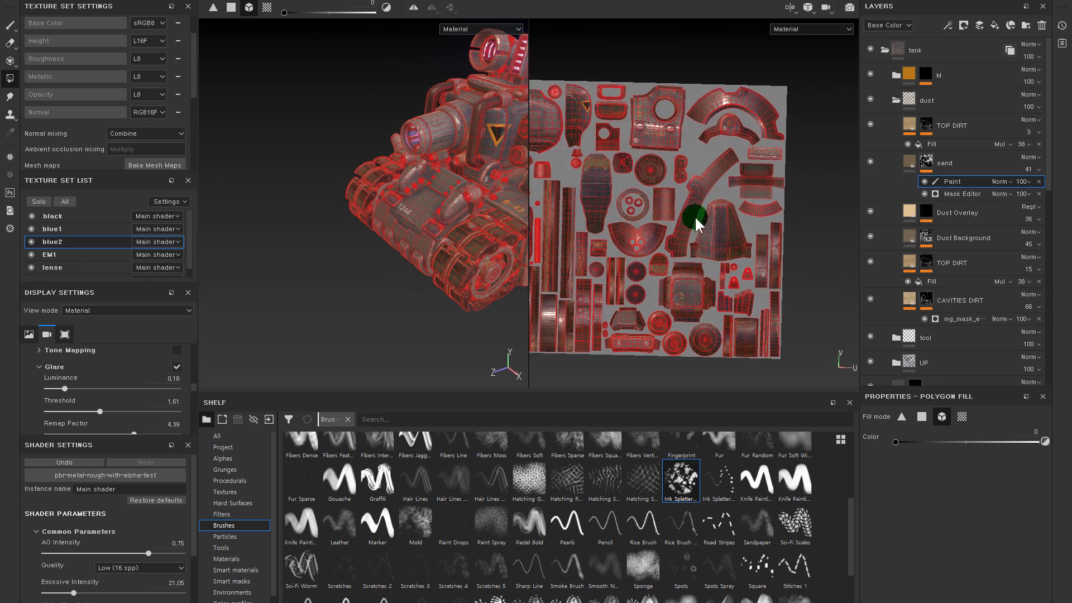
right_click_drag(754, 196, 683, 187, "alt")
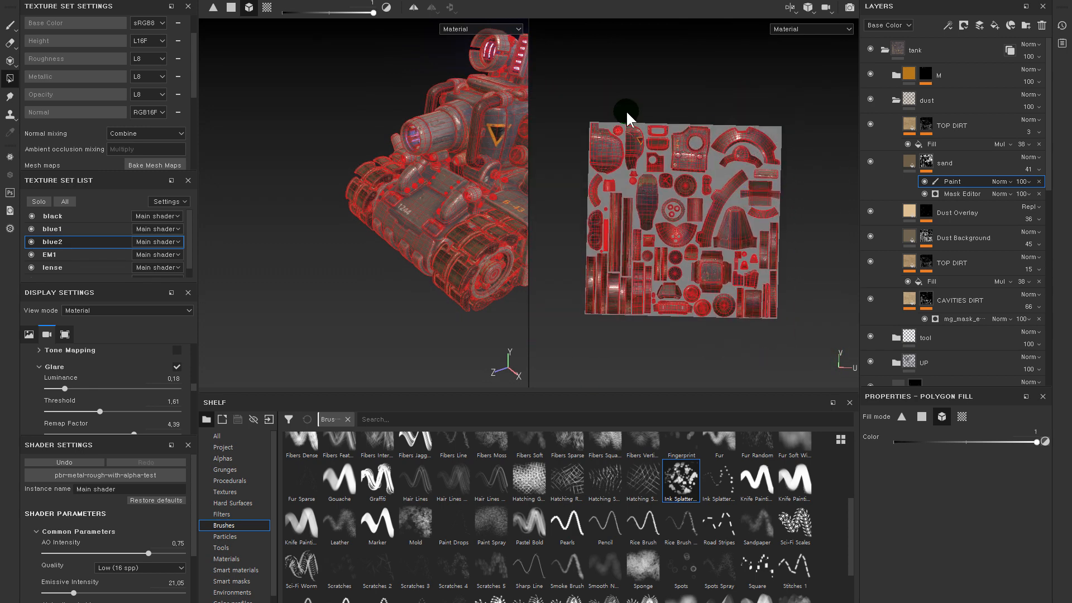
- Try filling front hull parts in the sand mask with Polygon Fill, alternating between white and black
right_click_drag(393, 167, 441, 143, "alt")
middle_click_drag(441, 144, 369, 96, "alt")
left_click_drag(370, 230, 415, 216, "alt")
left_click(411, 191)
key("x")
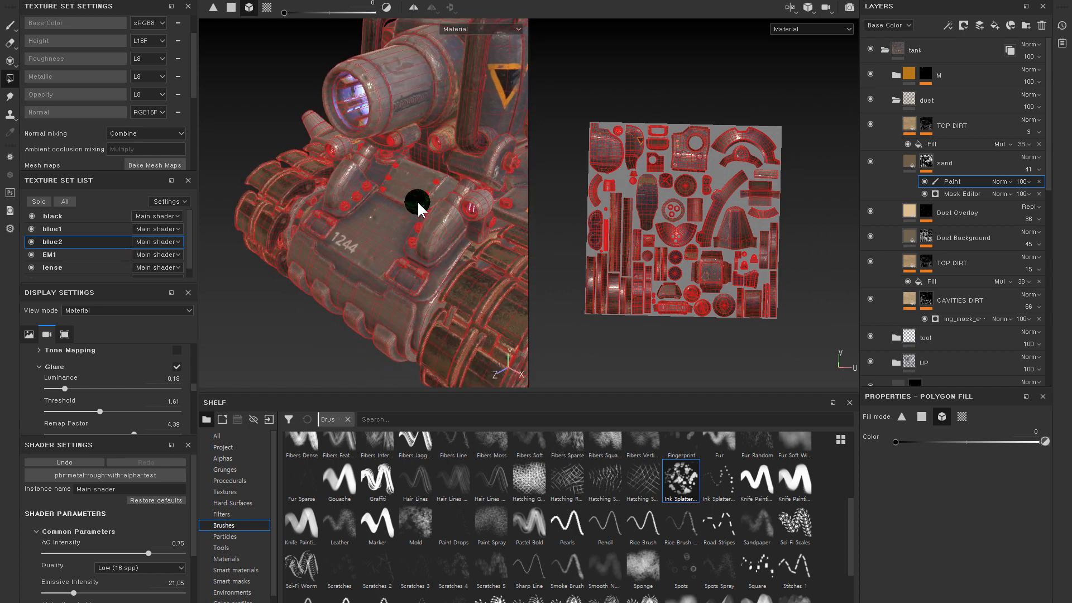
left_click(417, 200)
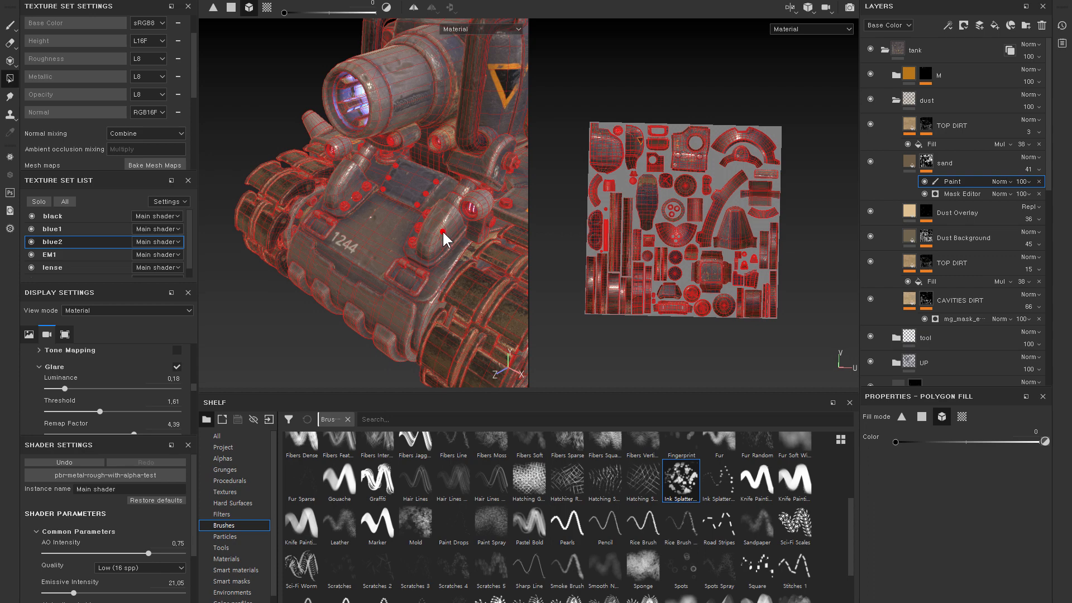
left_click(479, 197)
- Examine the sand coverage on the tank's hull, tracks and turret from several angles
mouse_move(480, 200)
left_mouse_down("alt")
mouse_move(383, 263)
mouse_move(464, 185)
mouse_move(424, 279)
mouse_move(422, 266)
mouse_move(448, 204)
mouse_move(459, 288)
left_mouse_up("alt")
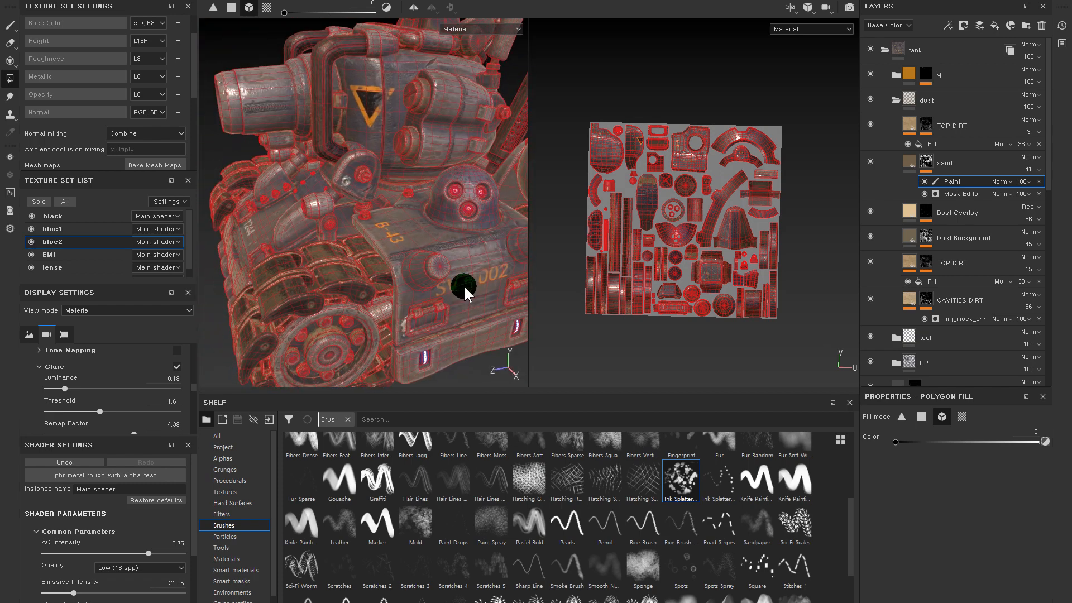
mouse_move(421, 192)
left_mouse_down("alt")
mouse_move(390, 184)
mouse_move(406, 168)
mouse_move(363, 225)
left_mouse_up("alt")
mouse_move(435, 91)
left_mouse_down("alt")
mouse_move(360, 112)
mouse_move(363, 72)
left_mouse_up("alt")
right_click_drag(347, 203, 255, 208, "alt")
left_click_drag(254, 207, 322, 95, "alt")
left_click_drag(322, 95, 234, 164)
right_click_drag(300, 91, 316, 157, "alt")
left_click_drag(316, 157, 411, 196, "alt")
- Select the sand layer's fill and enlarge the 3D view, framing the front hull and track
left_click(909, 162)
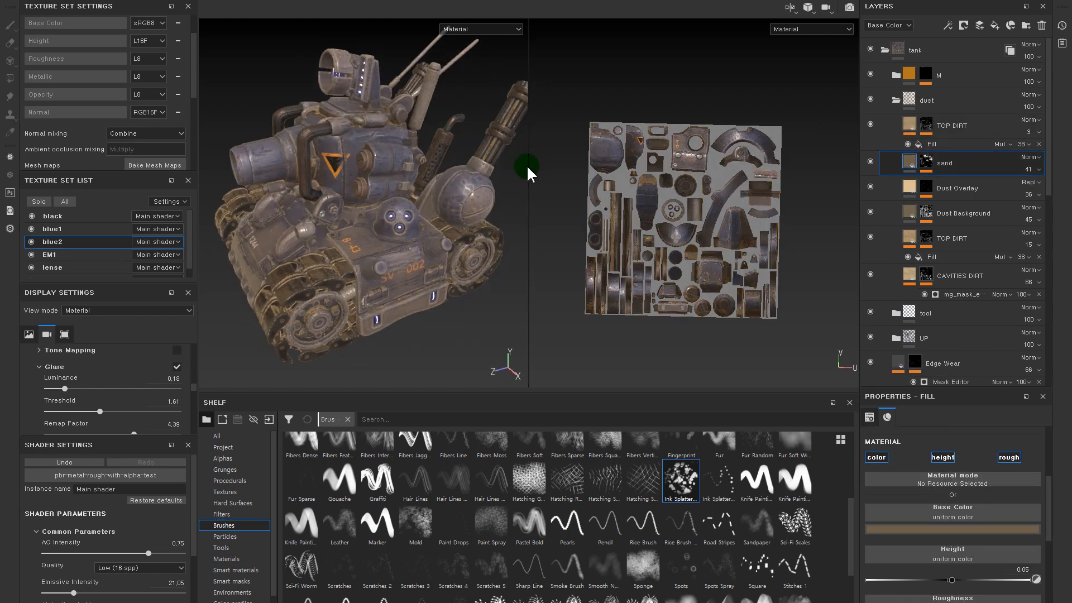
left_click_drag(528, 167, 585, 168)
left_click_drag(465, 185, 486, 192, "alt")
middle_click_drag(484, 167, 478, 61, "alt")
scroll(438, 165, "up", 2)
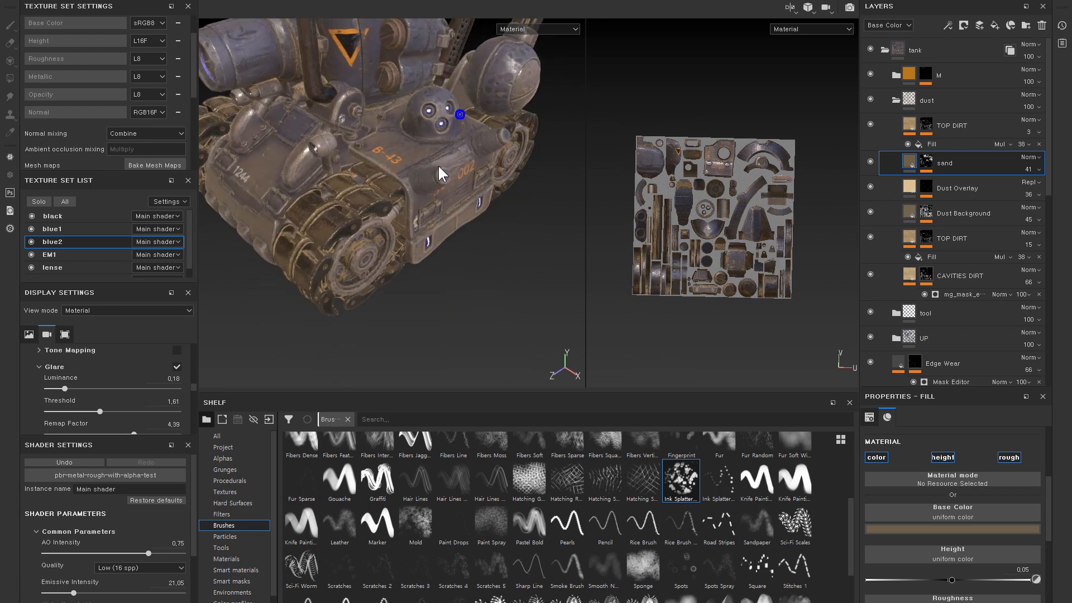
left_click_drag(438, 164, 421, 169, "alt")
left_click(926, 162)
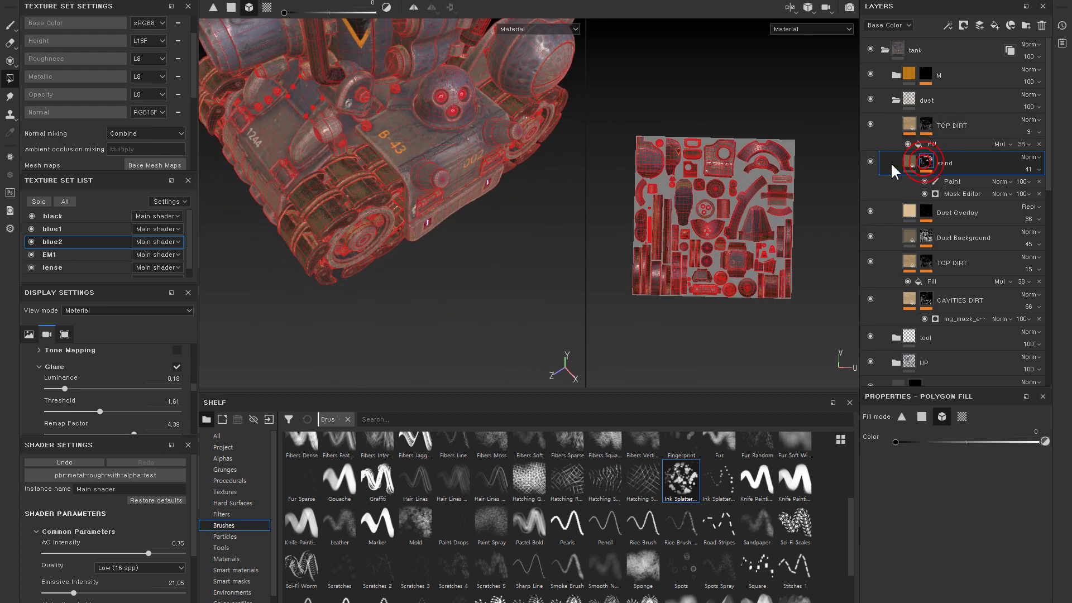
left_click(870, 162)
left_click(908, 161)
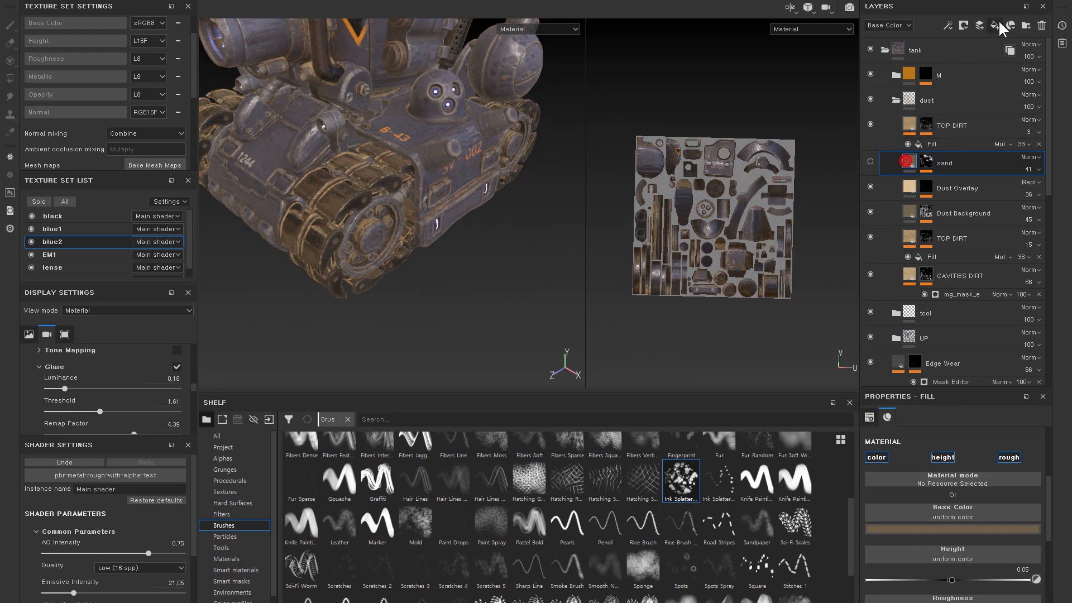
left_click(995, 26)
double_click(933, 161)
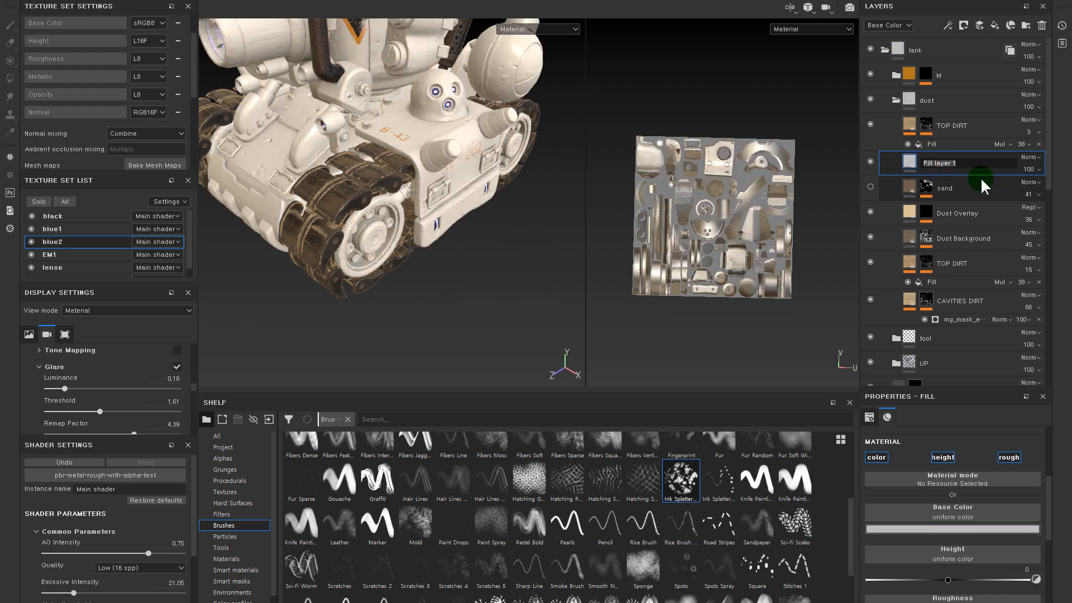
left_click(982, 181)
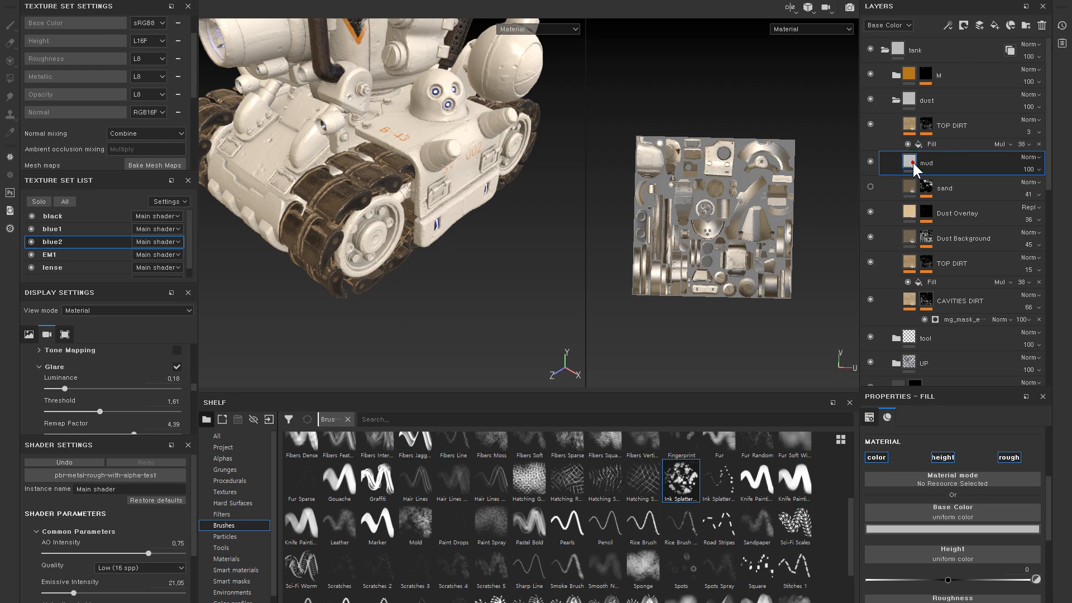
key("Delete")
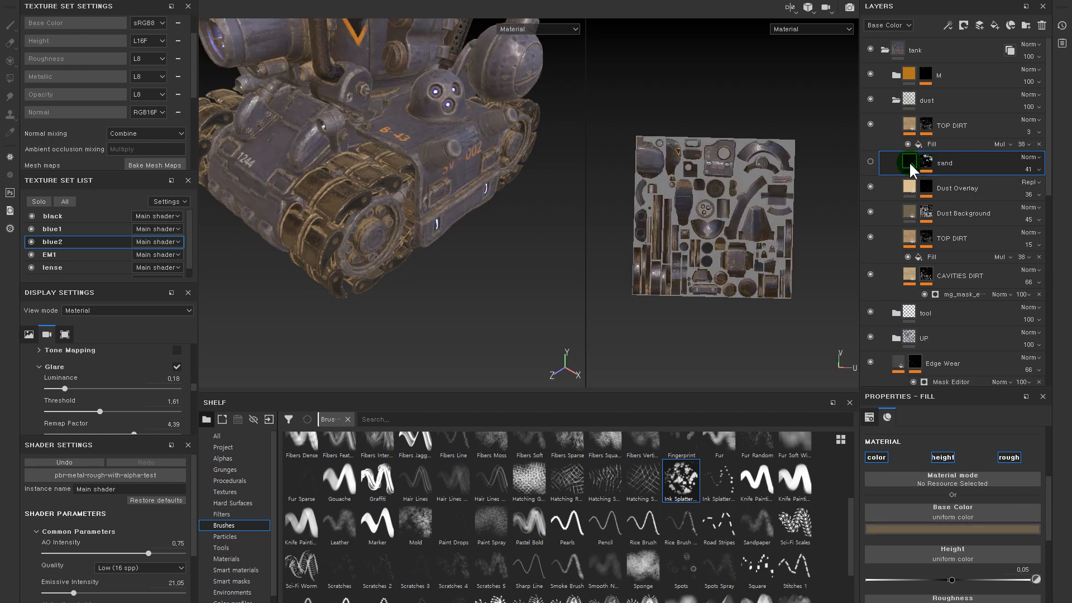
- Make the sand layer visible again and rename it mud
left_click(869, 162)
double_click(950, 161)
left_click(993, 162)
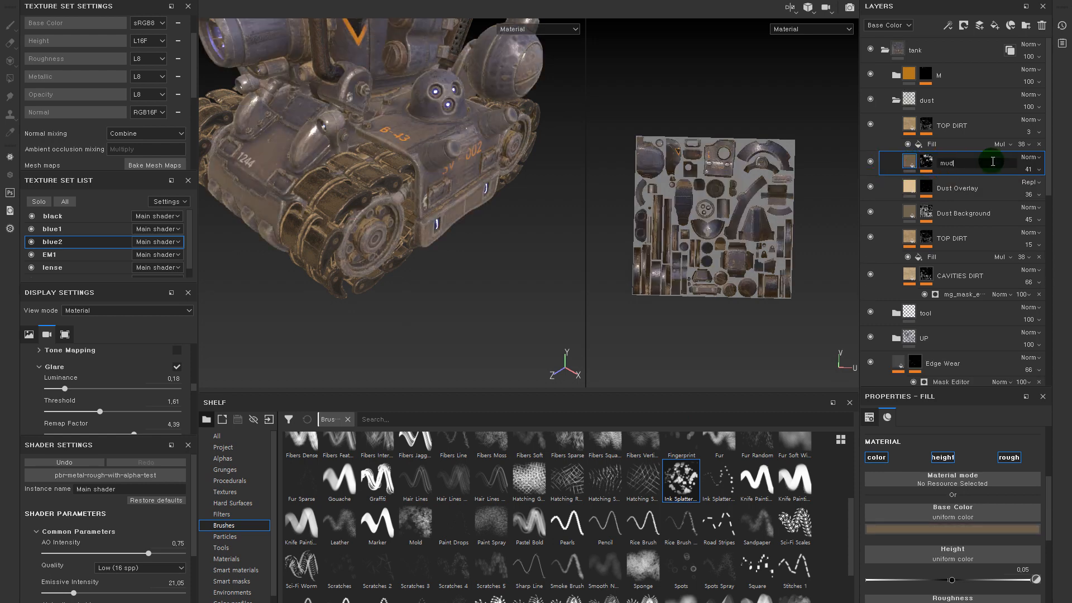
- Remove the Paint and Mask Editor effects from the mud layer's mask and add a fresh Paint effect
left_click(926, 162)
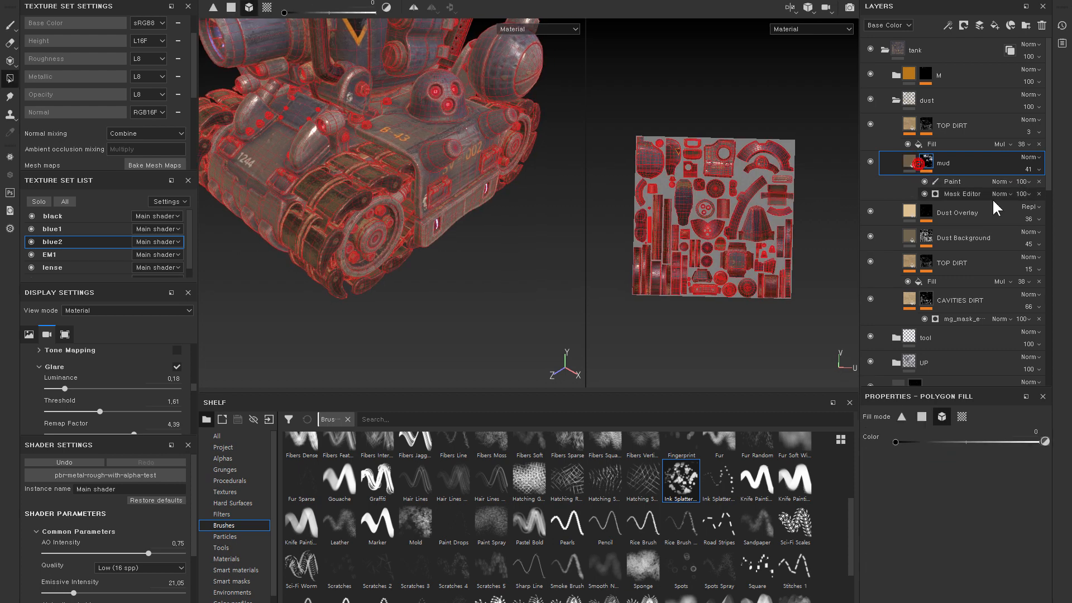
left_click(1038, 180)
left_click(1038, 181)
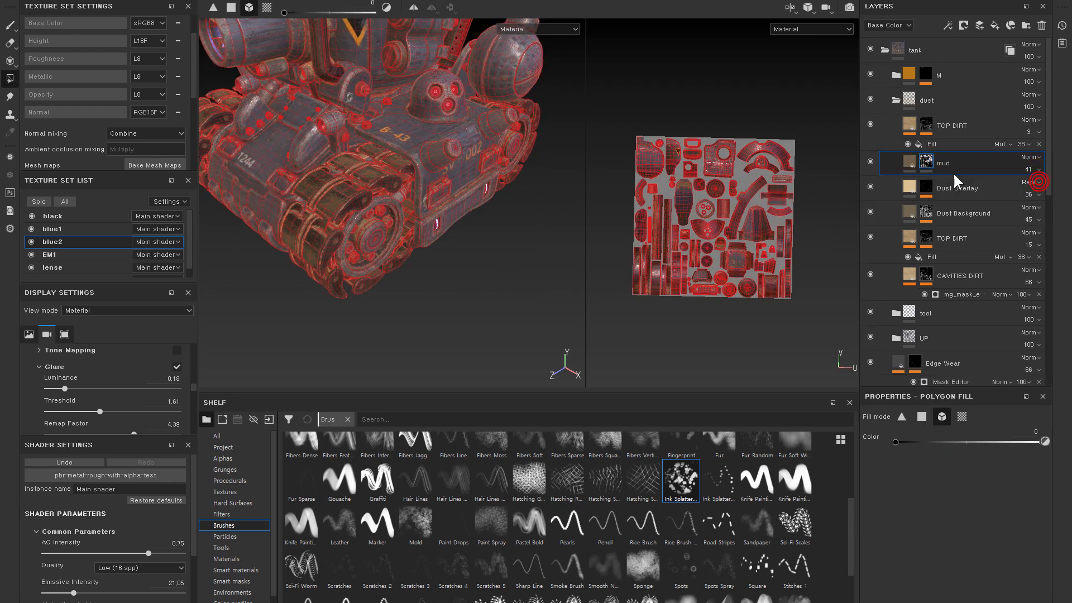
right_click(927, 160)
left_click(948, 385)
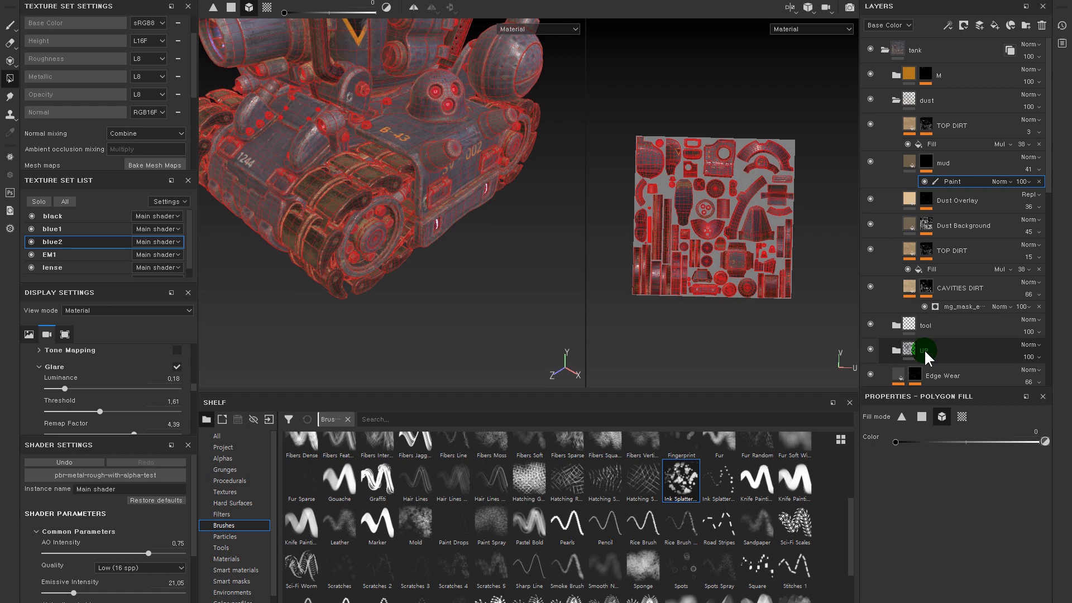
- Splatter mud on the hull around the B-43 marking with the Ink Splatter brush at size 4.18
left_click_drag(514, 178, 462, 170, "alt")
right_click_drag(462, 170, 470, 207, "alt")
key("1")
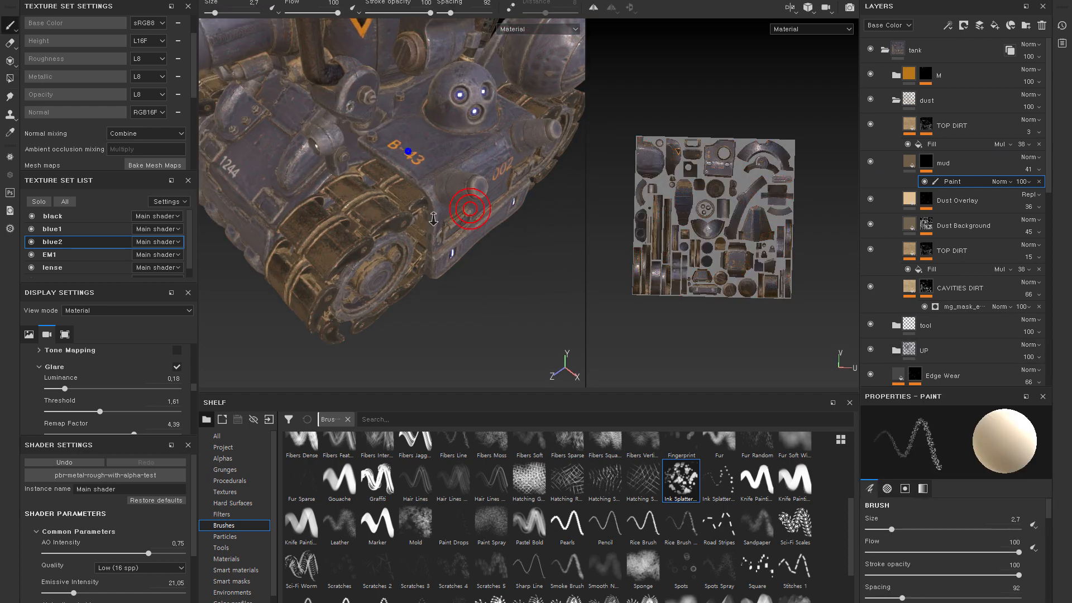
left_click_drag(409, 148, 400, 160, "alt")
right_click_drag(400, 160, 390, 172, "alt")
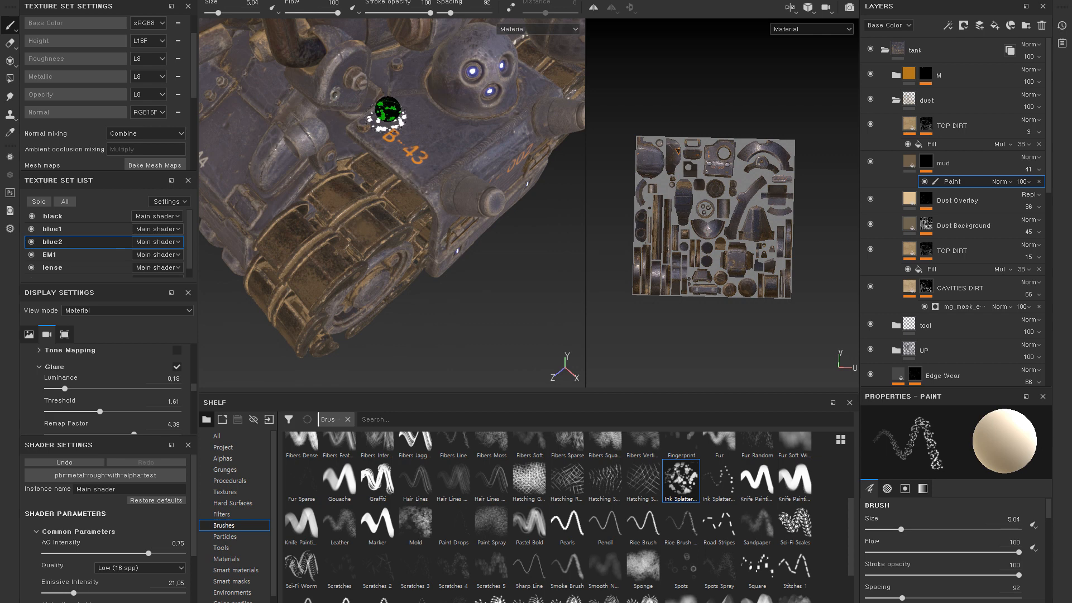
right_click_drag(385, 115, 383, 132, "alt")
key("bracketleft")
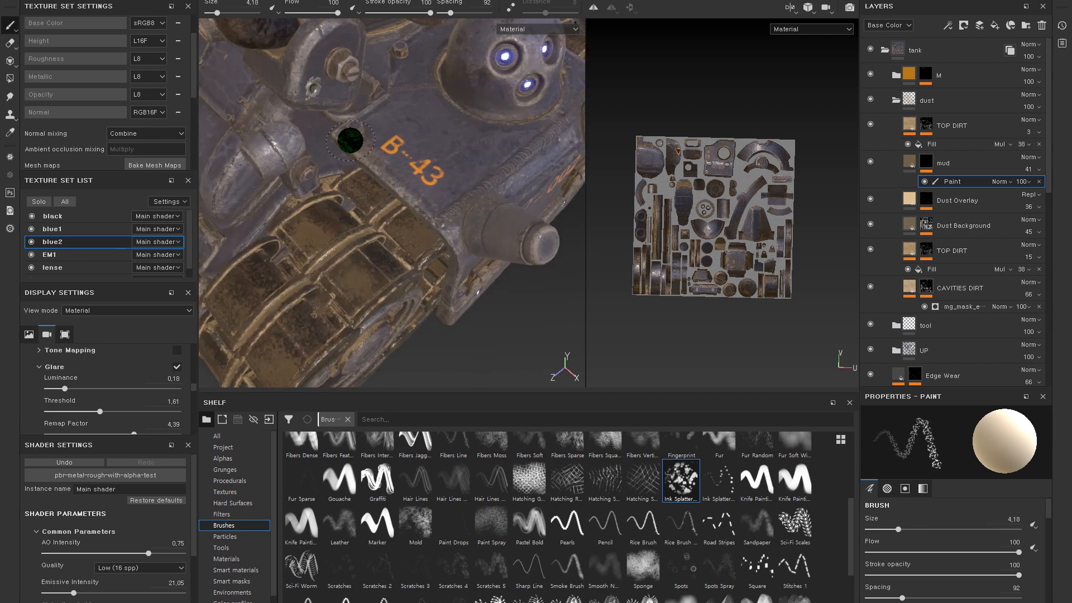
left_click_drag(426, 206, 386, 172, "alt")
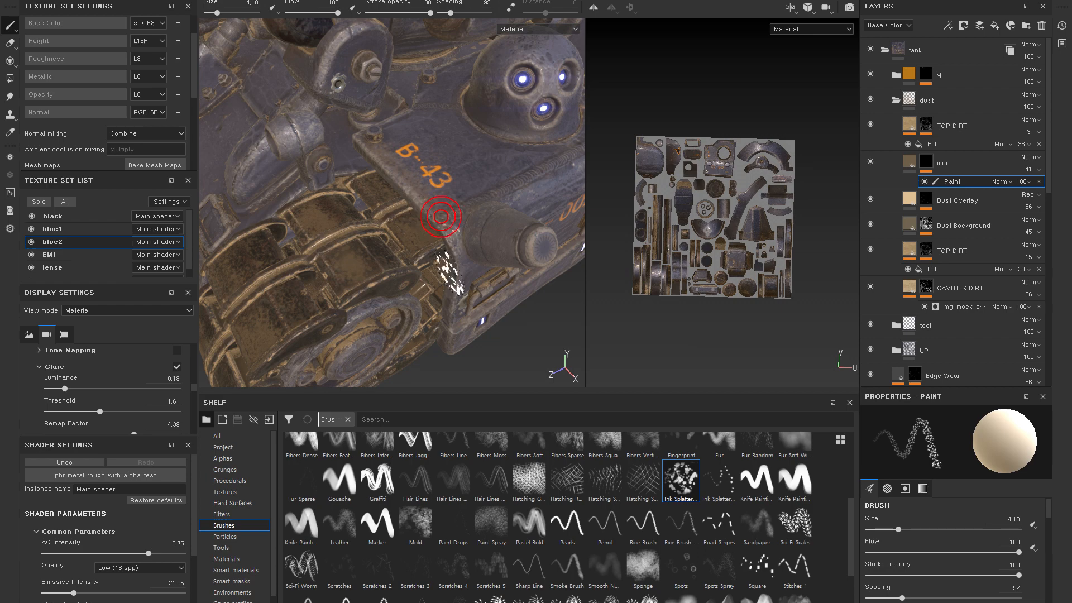
- Splatter mud along the hull edge beside the front wheel and SV-002 panel with brush size 2.7
left_click_drag(441, 216, 438, 198, "alt")
key("bracketleft")
key("bracketleft")
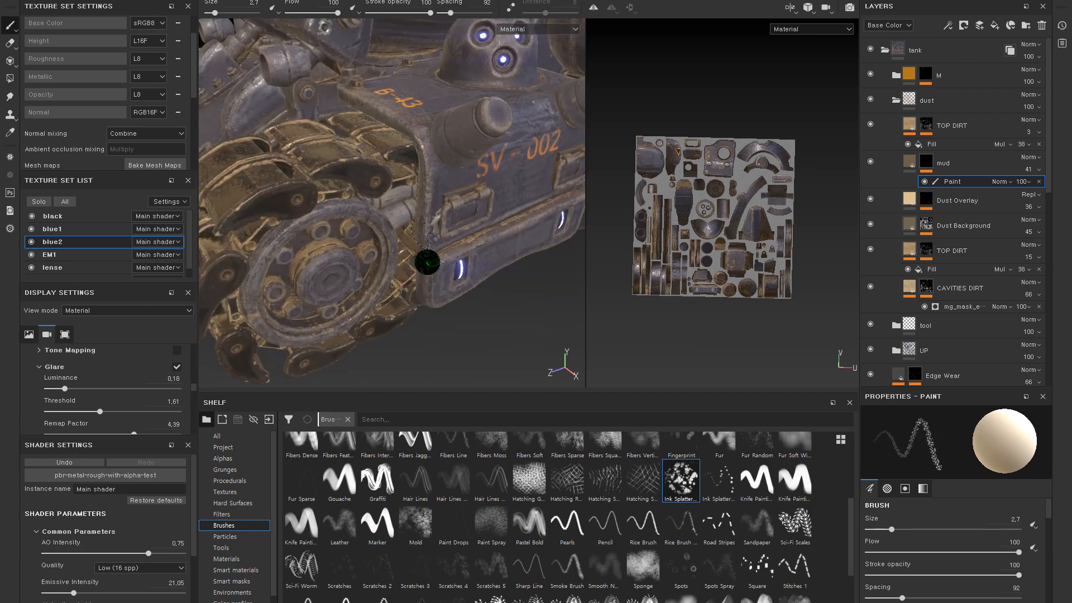
left_click_drag(426, 258, 429, 251, "alt")
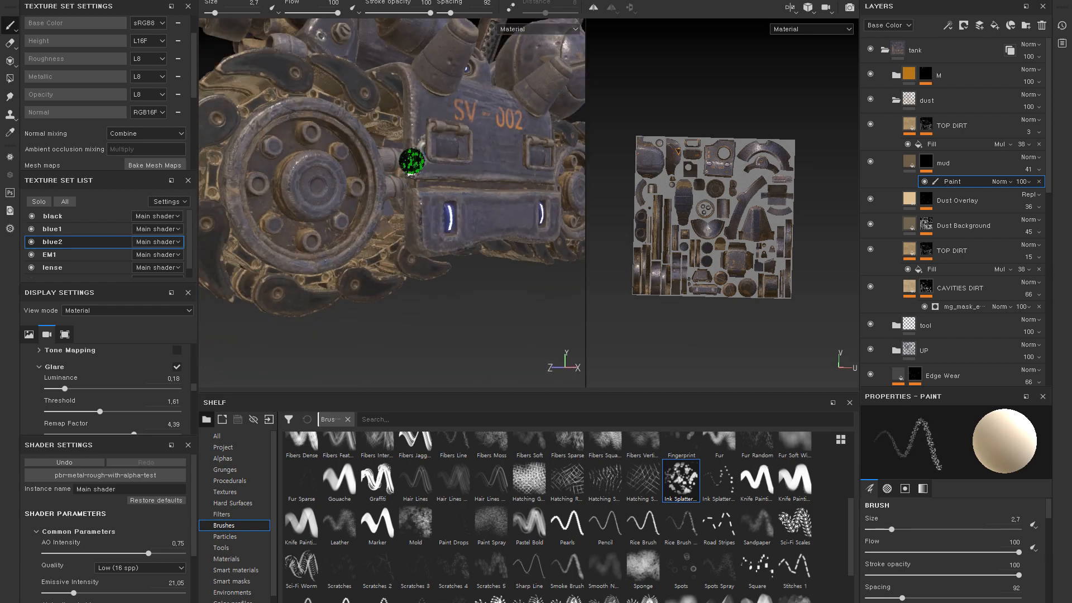
mouse_move(354, 160)
left_mouse_down("alt")
mouse_move(459, 150)
mouse_move(436, 128)
left_mouse_up("alt")
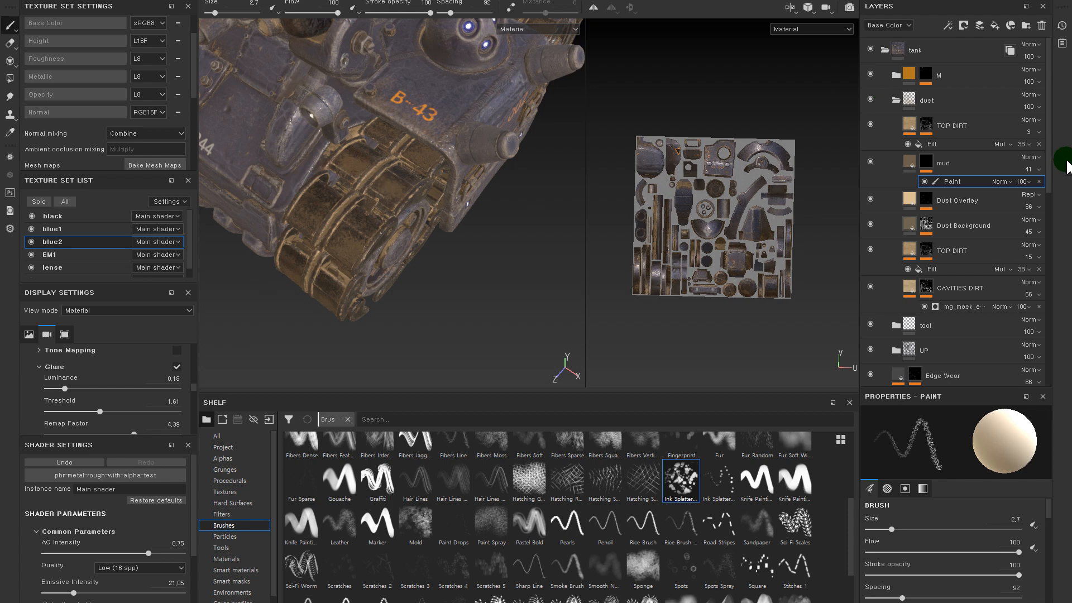
- Set the mud layer's opacity to 81 and add an HSL Perceptive filter with Lightness 0.45 to its fill
left_click_drag(1040, 192, 1055, 193)
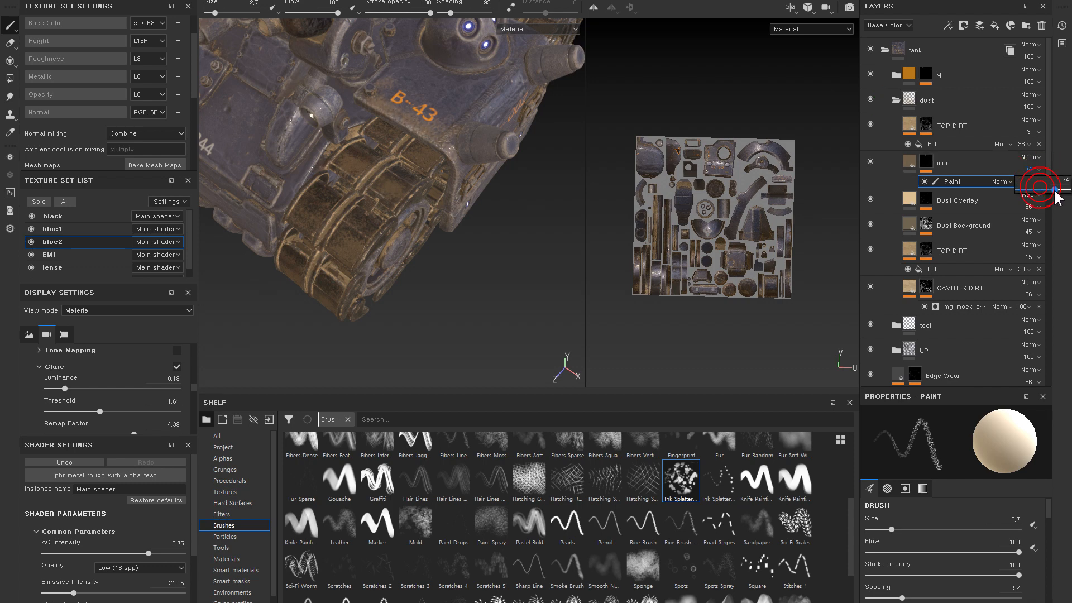
right_click(907, 164)
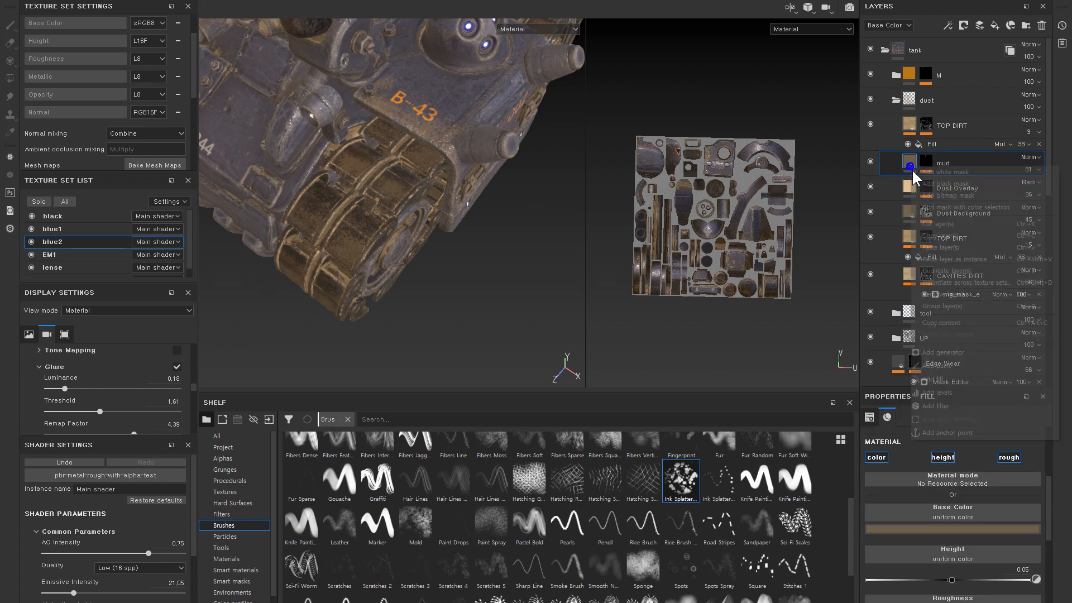
left_click(951, 404)
left_click(966, 447)
left_click(938, 569)
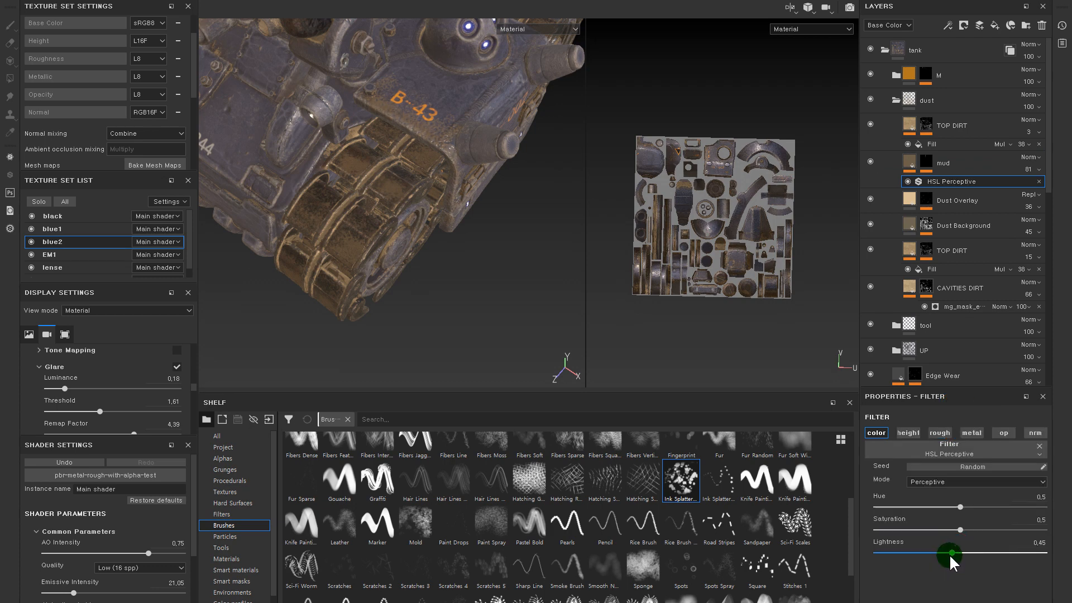
- Refine the mud splatter around the B-43 marking in the mask's Paint effect, using brush size 4.18 and switching between white and black
right_click_drag(463, 282, 425, 112, "alt")
left_click_drag(425, 112, 440, 101, "alt")
right_click_drag(440, 101, 462, 94, "alt")
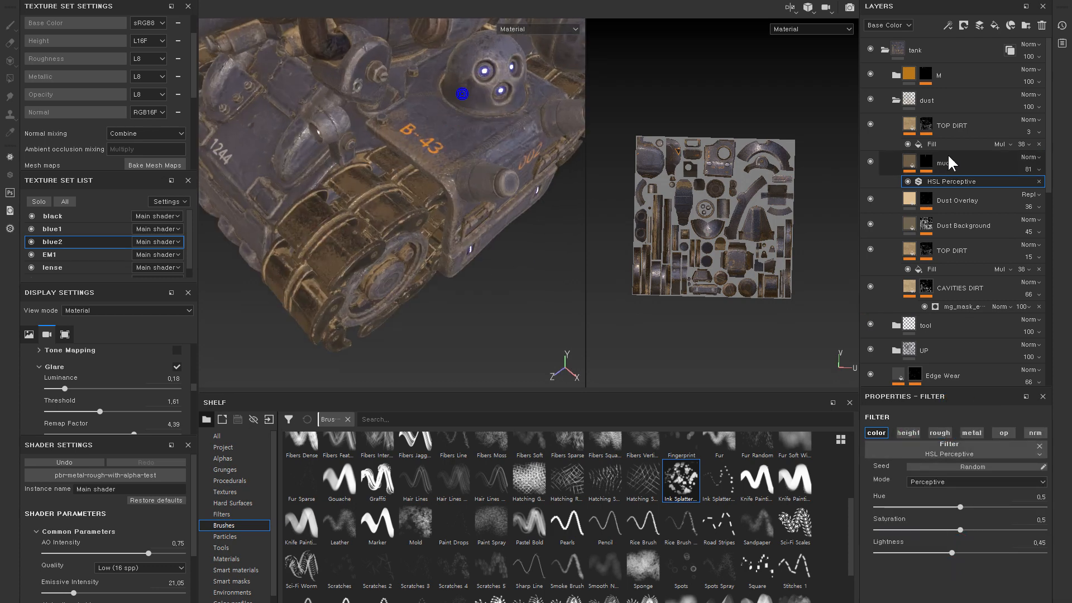
left_click(926, 162)
left_click(963, 182)
mouse_move(315, 150)
right_mouse_down("alt")
mouse_move(434, 123)
mouse_move(440, 150)
mouse_move(431, 138)
right_mouse_up("alt")
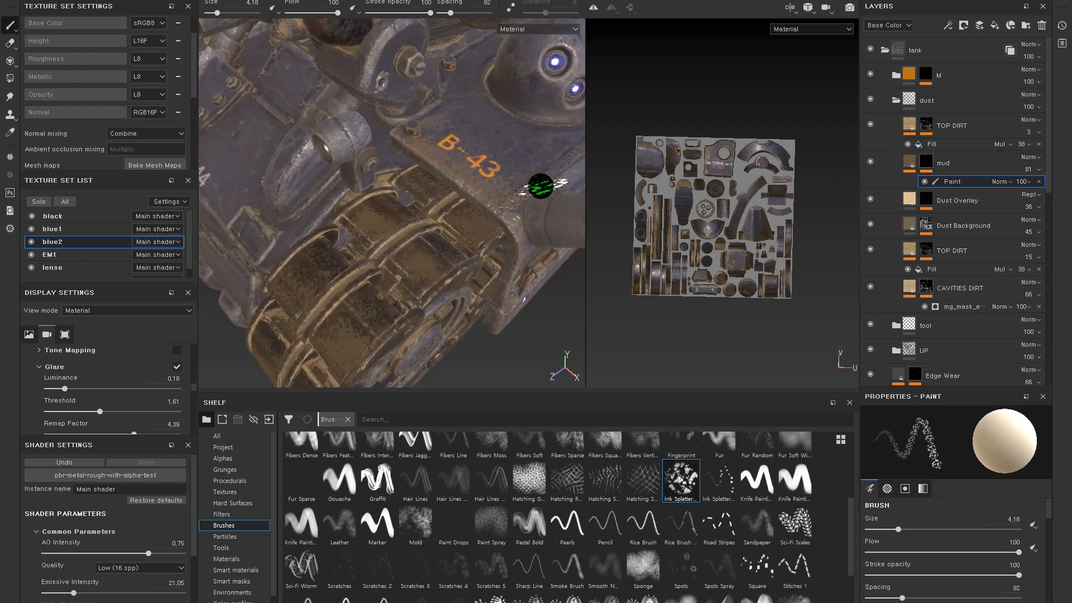
key("x")
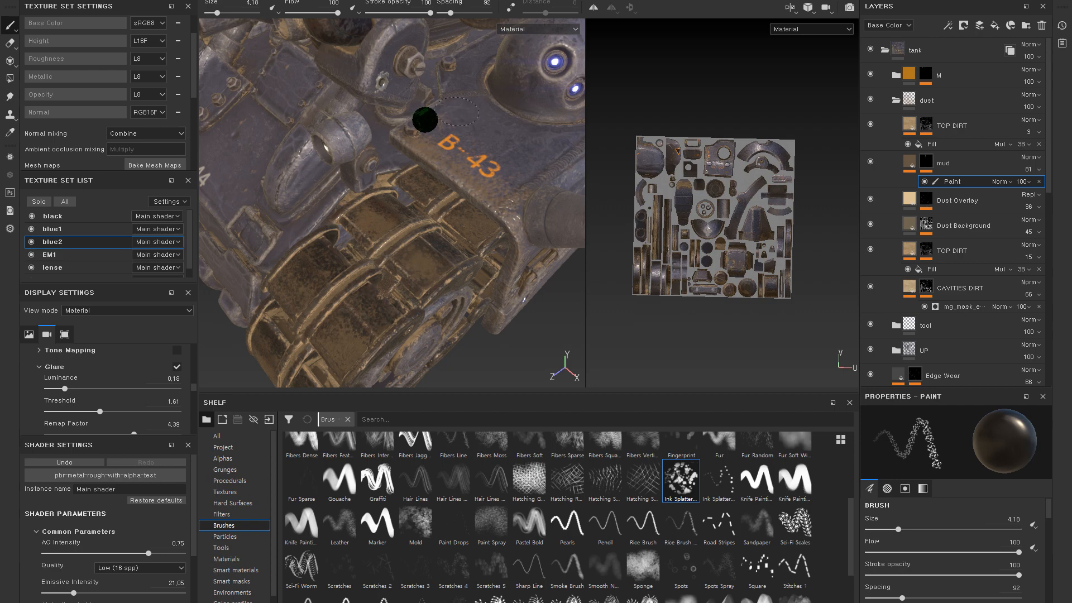
right_click_drag(530, 179, 502, 143, "alt")
mouse_move(510, 125)
left_mouse_down("alt")
mouse_move(503, 132)
mouse_move(477, 95)
mouse_move(405, 93)
left_mouse_up("alt")
key("x")
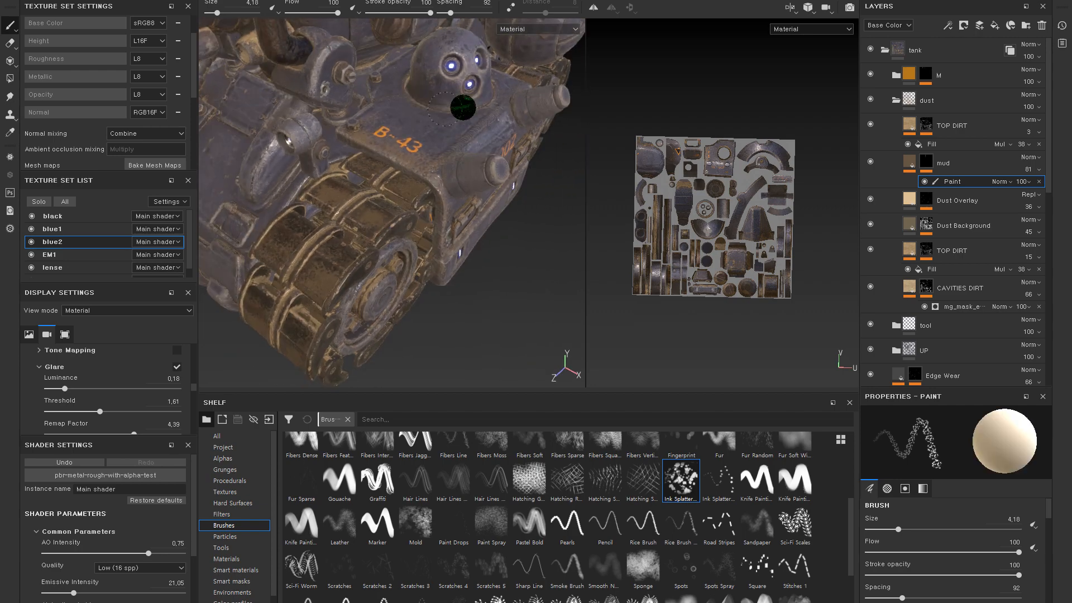
- Splatter mud on the hull edges beside the SV-002 panel and front wheel, switching between white and black and reducing the brush size to 2.7
key("x")
key("x")
mouse_move(483, 129)
left_mouse_down("alt")
mouse_move(457, 164)
mouse_move(485, 179)
left_mouse_up("alt")
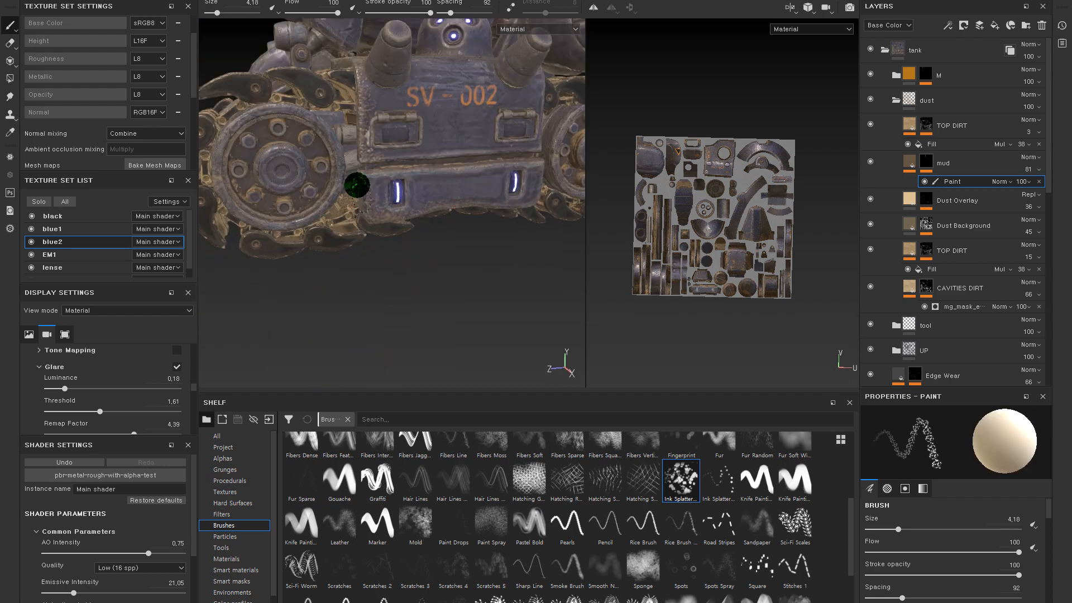
left_click(366, 152)
mouse_move(366, 152)
left_mouse_down("alt")
mouse_move(359, 120)
mouse_move(421, 220)
mouse_move(416, 185)
left_mouse_up("alt")
key("x")
key("bracketleft")
key("bracketleft")
left_click(445, 145)
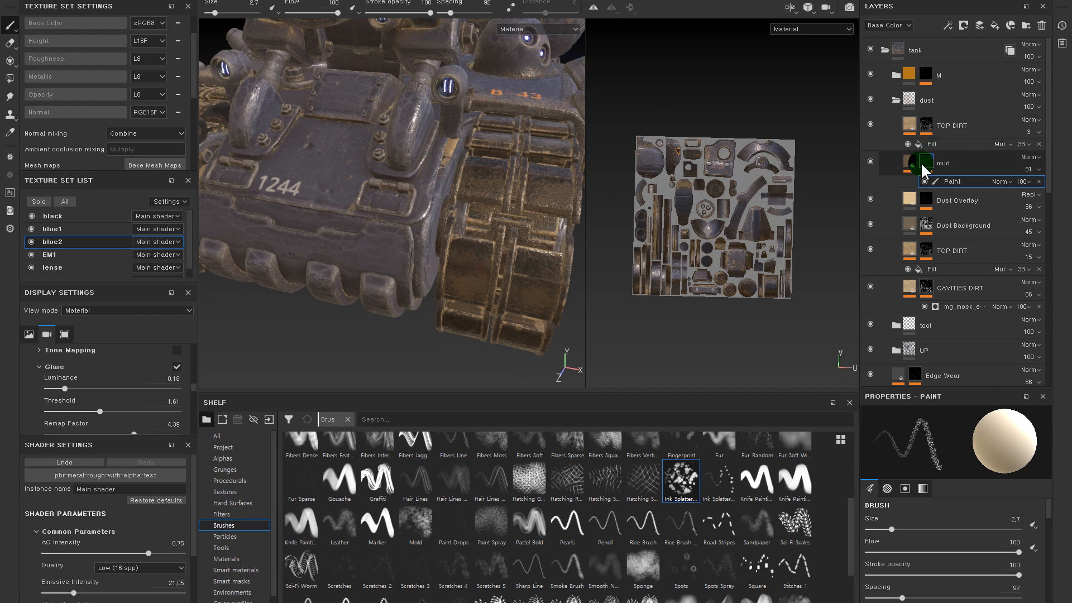
- Isolate the blue2 texture set to check which parts it covers, and show all texture sets again
left_click(32, 229)
left_click(32, 228)
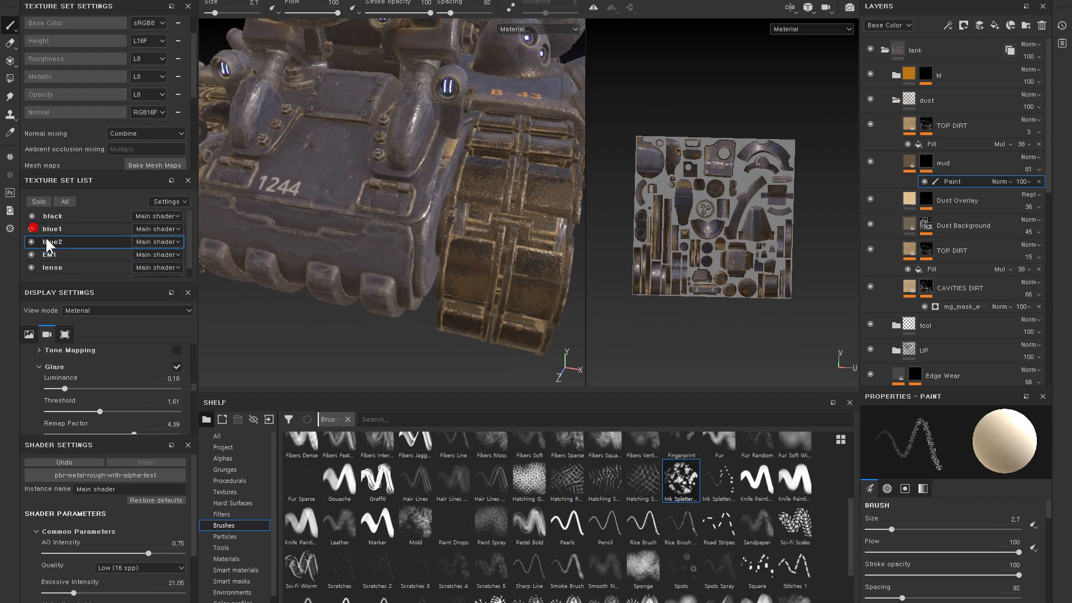
left_click(51, 241)
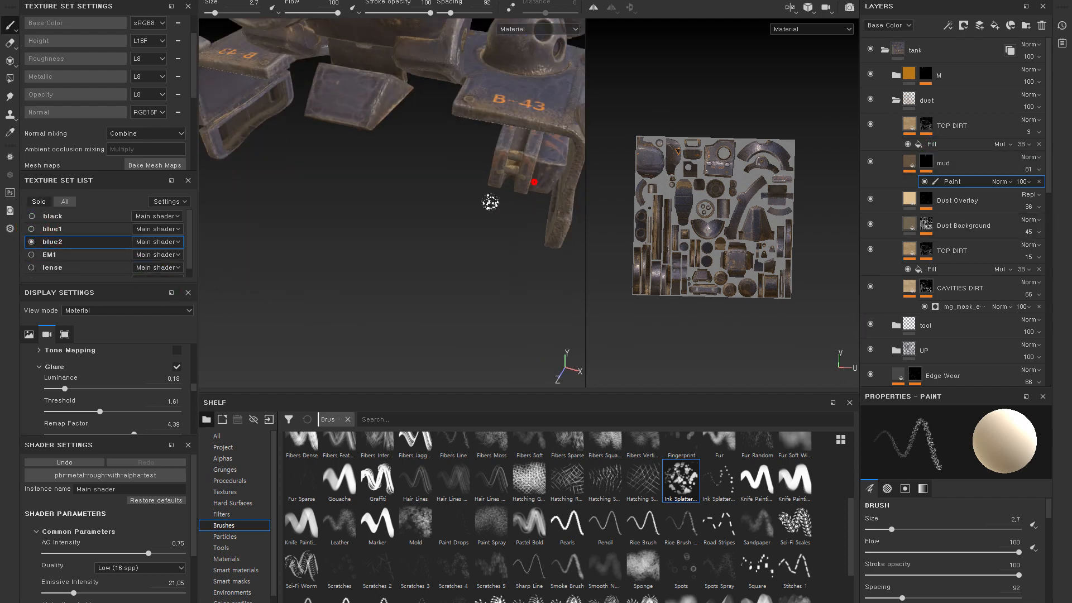
left_click(63, 202)
- Set the Ink Splatter brush size to 4.18, check the mud around the hull and wheels, and switch the mask paint to black
middle_click_drag(597, 157, 532, 255, "alt")
left_click_drag(498, 212, 473, 190, "alt")
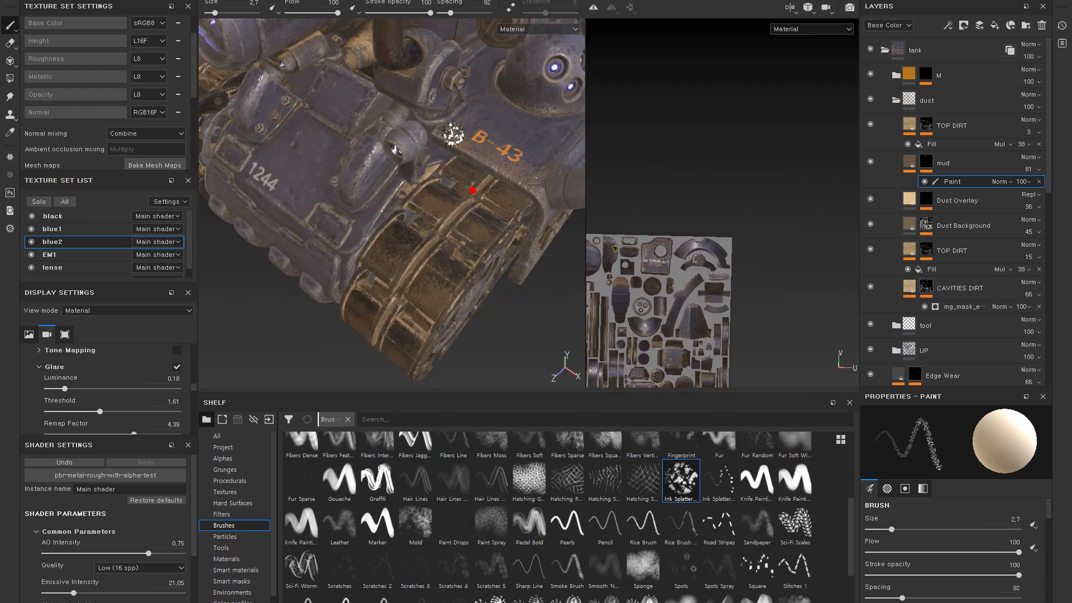
key("]")
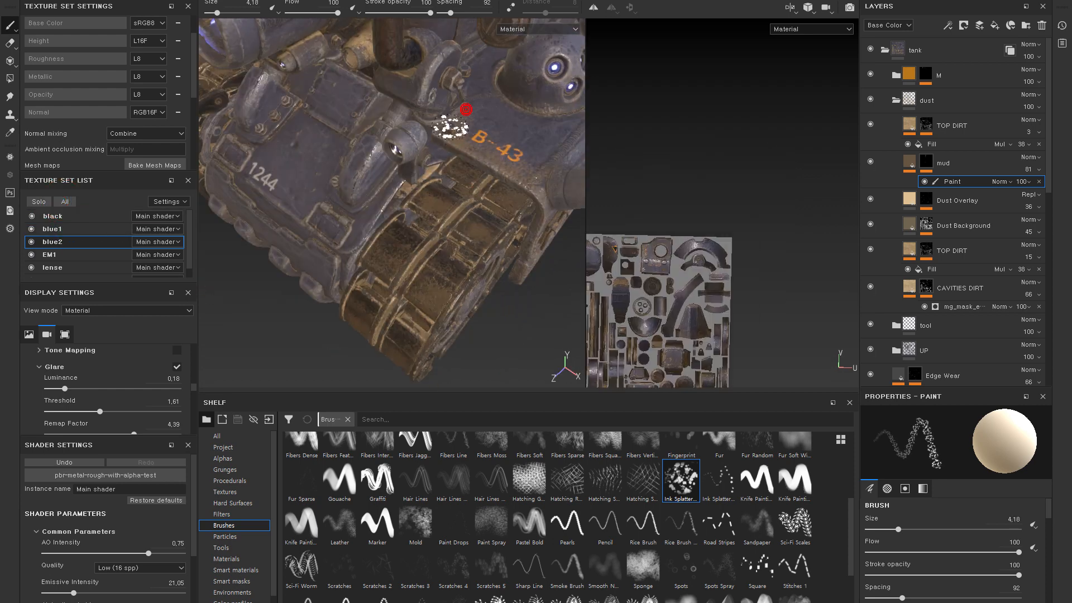
left_click_drag(471, 108, 372, 185, "alt")
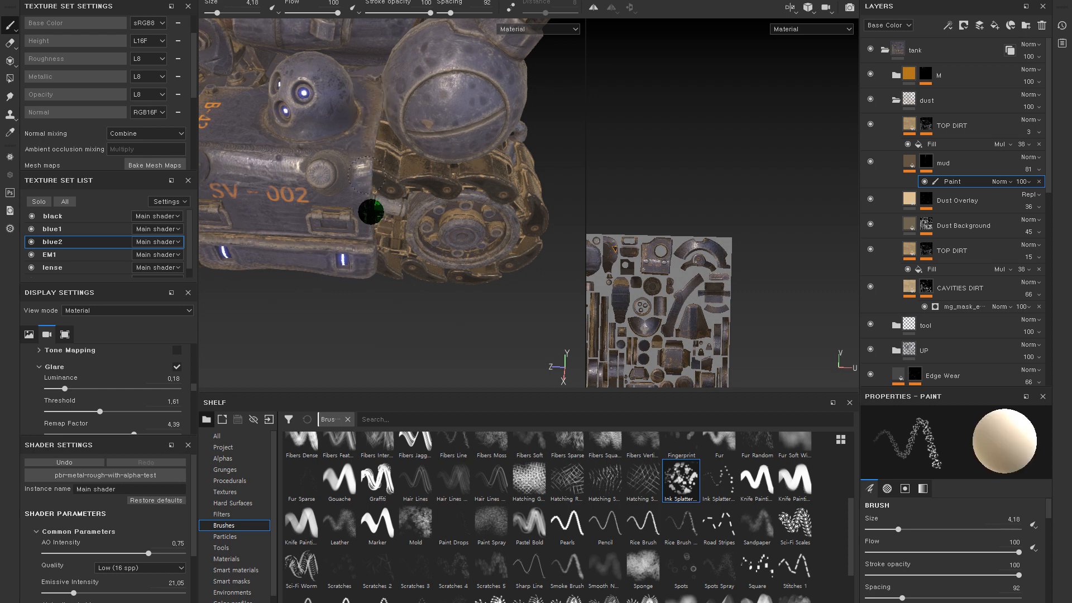
left_click_drag(371, 212, 354, 141, "alt")
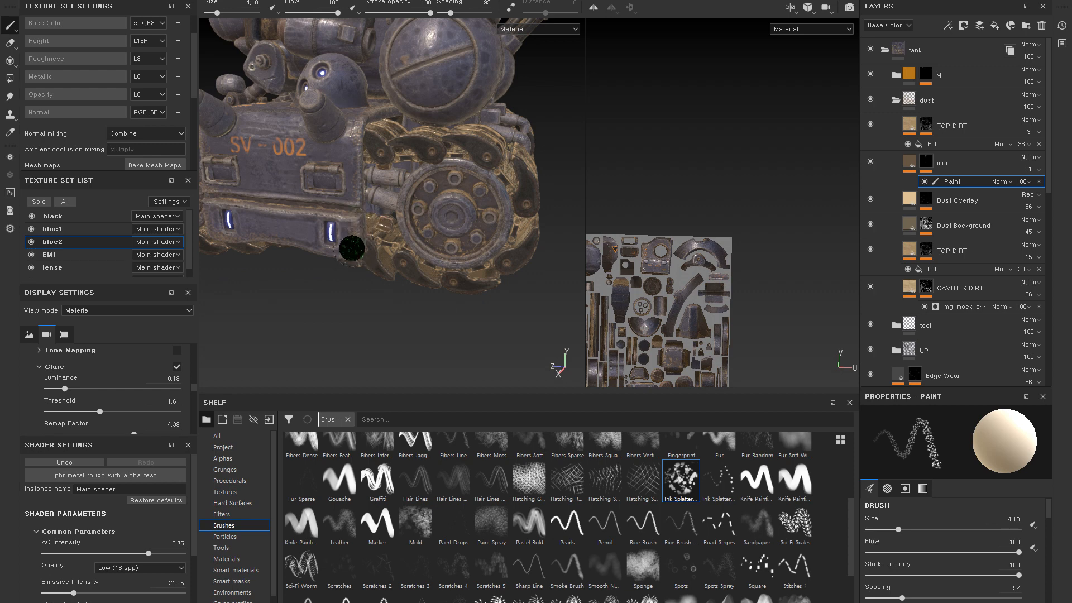
mouse_move(356, 171)
left_mouse_down("alt")
mouse_move(384, 125)
mouse_move(365, 177)
mouse_move(383, 158)
mouse_move(407, 165)
mouse_move(379, 159)
left_mouse_up("alt")
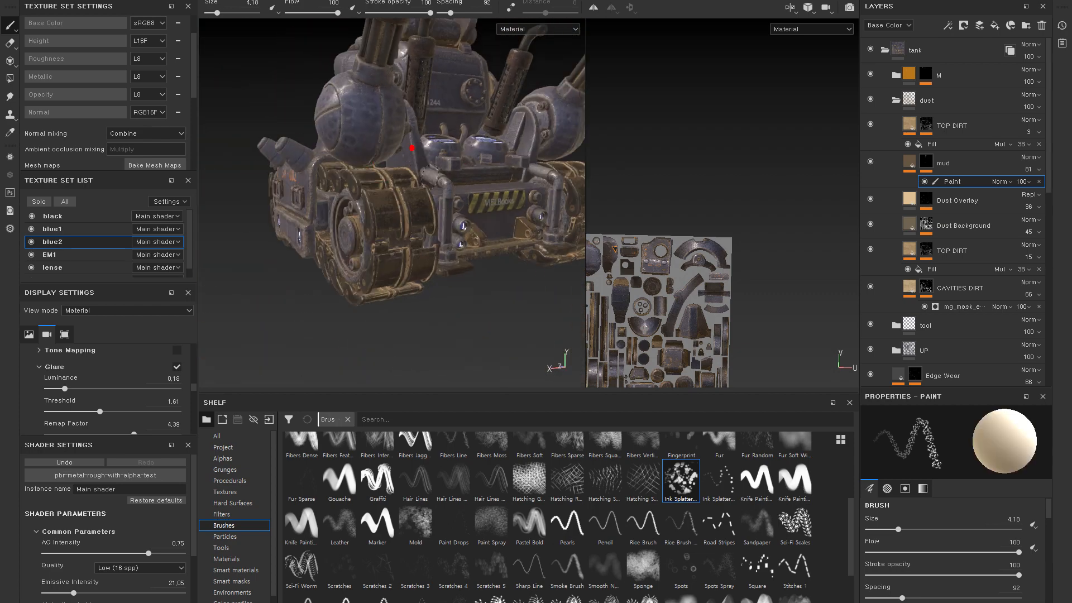
left_click_drag(447, 246, 379, 129, "alt")
right_click_drag(355, 116, 369, 125, "alt")
middle_click_drag(368, 124, 380, 136, "alt")
key("x")
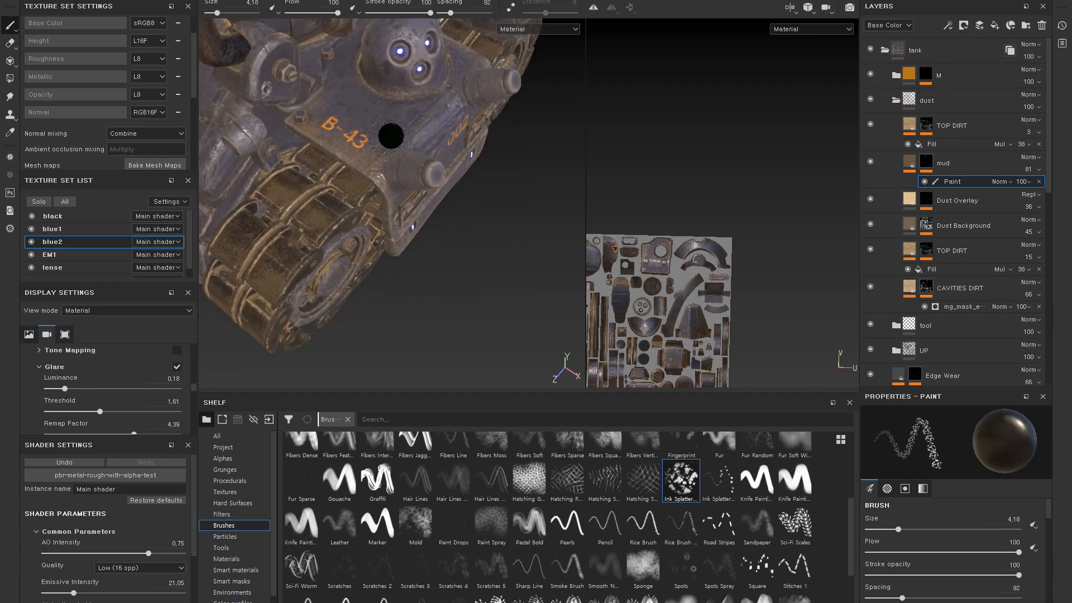
- Examine the mud and weathering on the whole tank and around the B-43 marking, using only the 3D view
right_click_drag(408, 182, 392, 153, "alt")
middle_click_drag(392, 73, 412, 108, "alt")
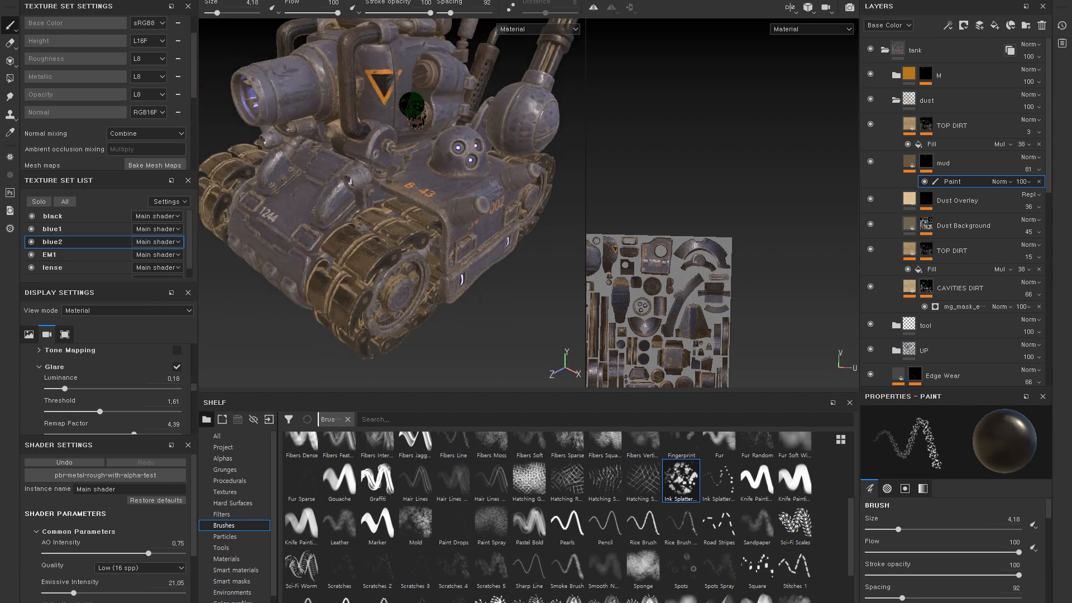
right_click_drag(411, 108, 416, 106, "alt")
left_click_drag(418, 219, 550, 192, "alt")
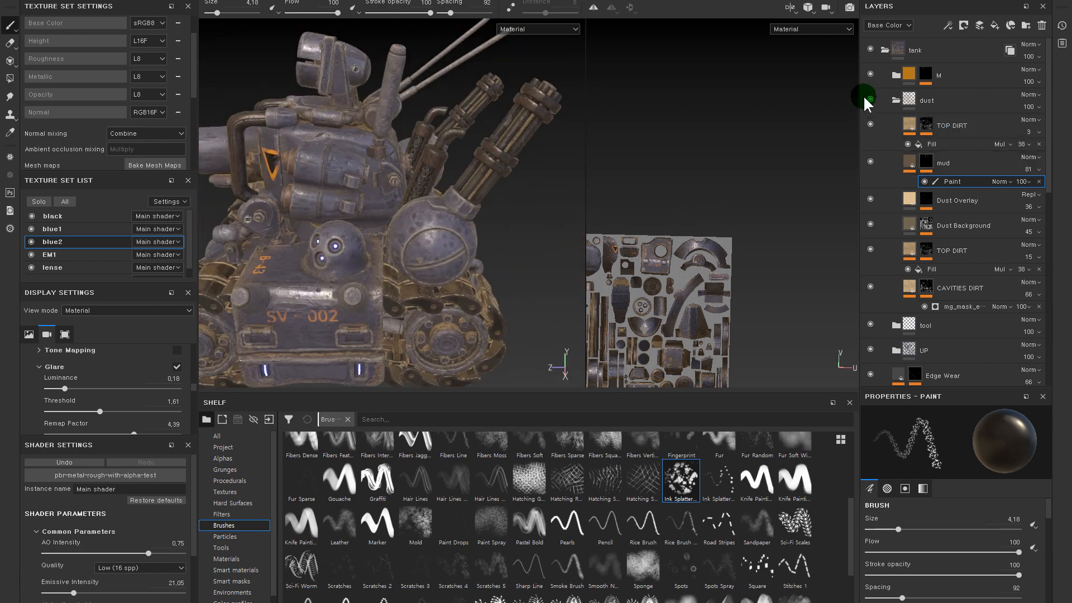
left_click_drag(573, 177, 536, 262, "alt")
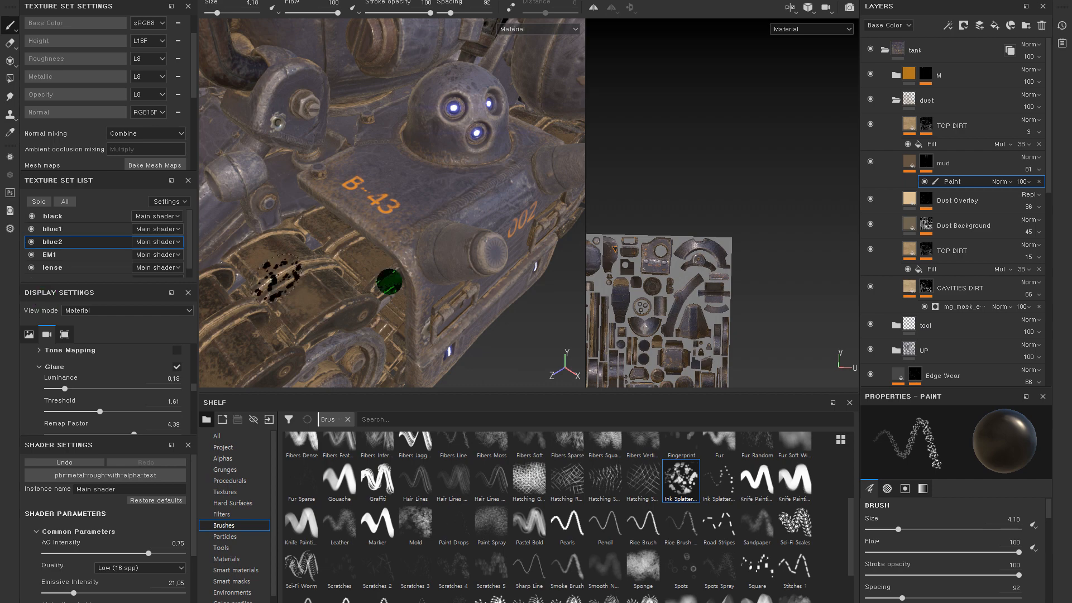
scroll(548, 238, "down", 3)
key("F2")
left_click_drag(424, 223, 495, 182, "alt")
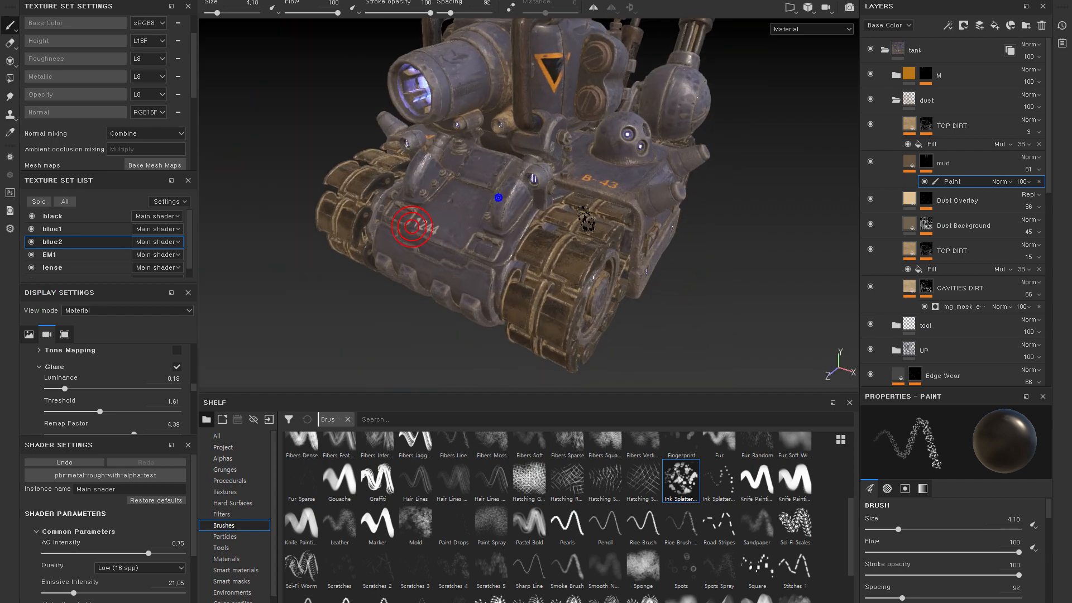
- Collapse the M and dust folders inside the tank folder of the blue2 set
left_click(885, 50)
left_click_drag(591, 184, 654, 199, "alt")
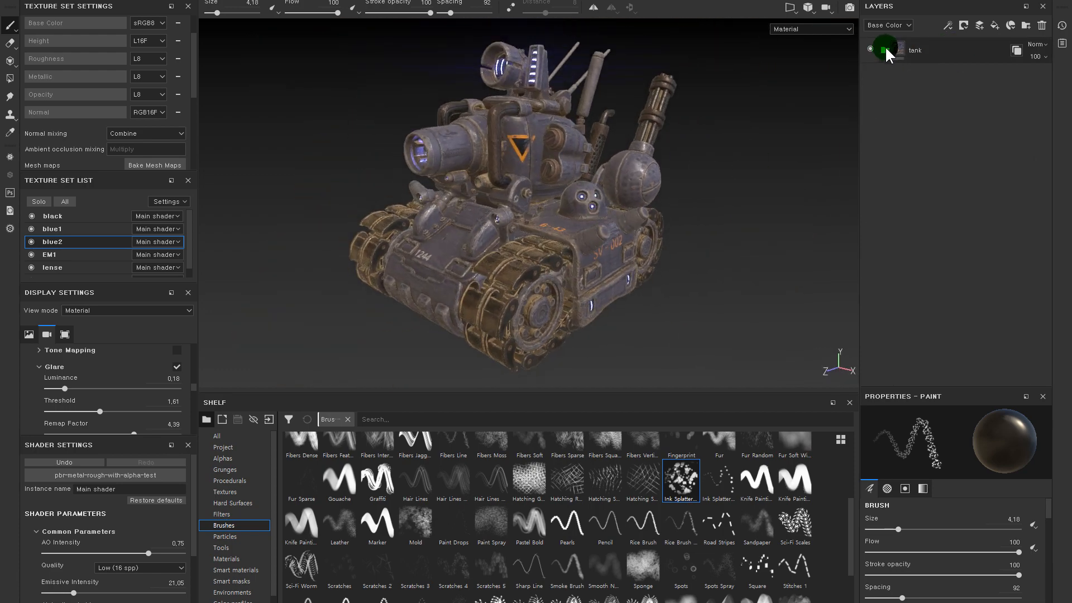
left_click(885, 49)
left_click(895, 75)
left_click(893, 100)
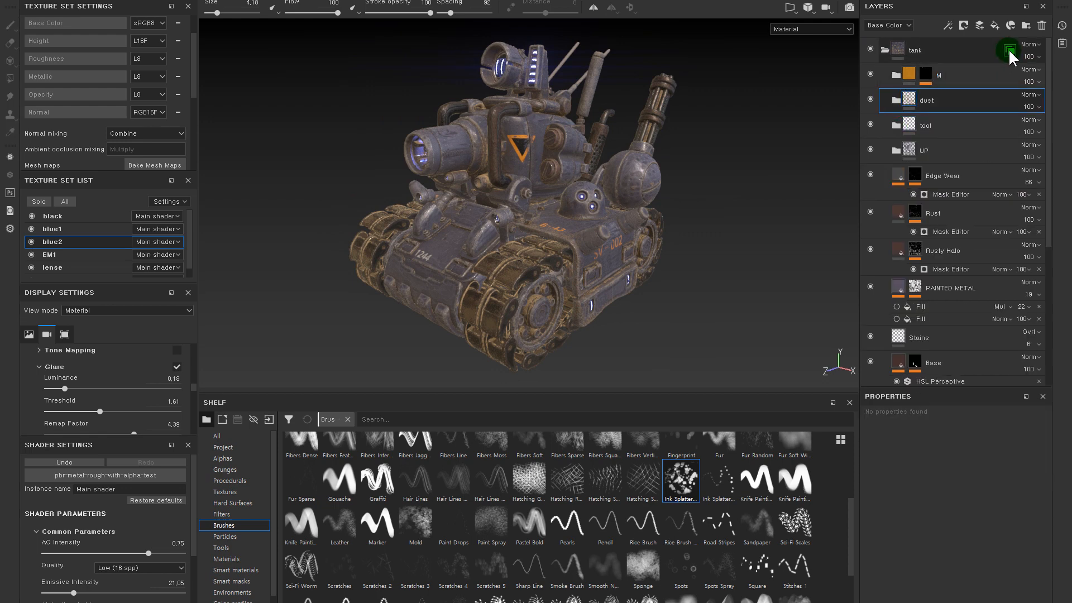
- Enlarge the texture set list to show every set down to white1
left_click_drag(402, 193, 358, 202, "alt")
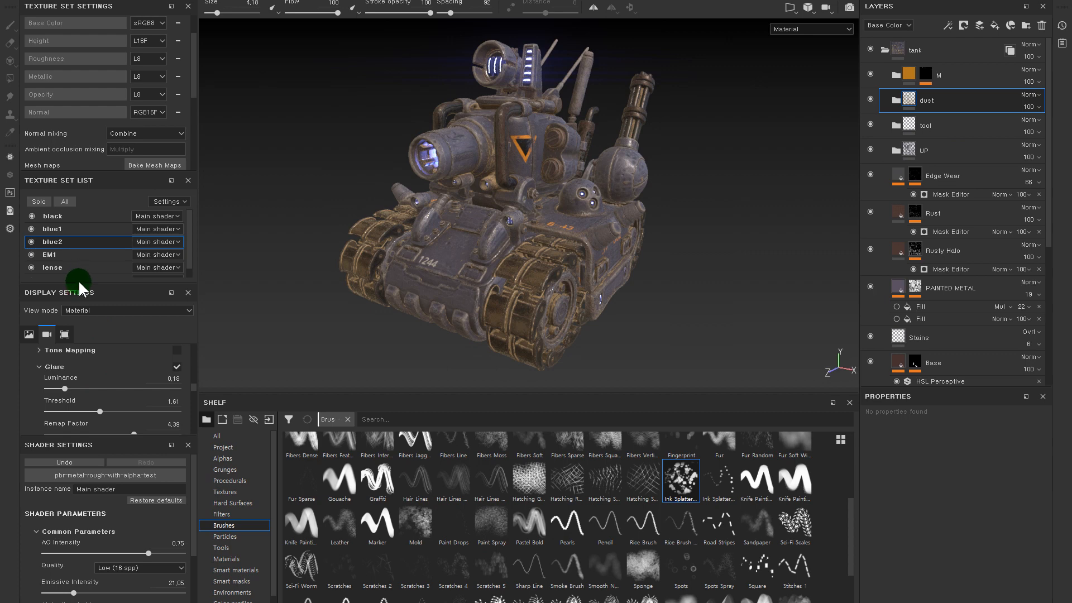
left_click_drag(76, 282, 77, 324)
left_click_drag(246, 287, 786, 191, "alt")
scroll(621, 276, "up", 3)
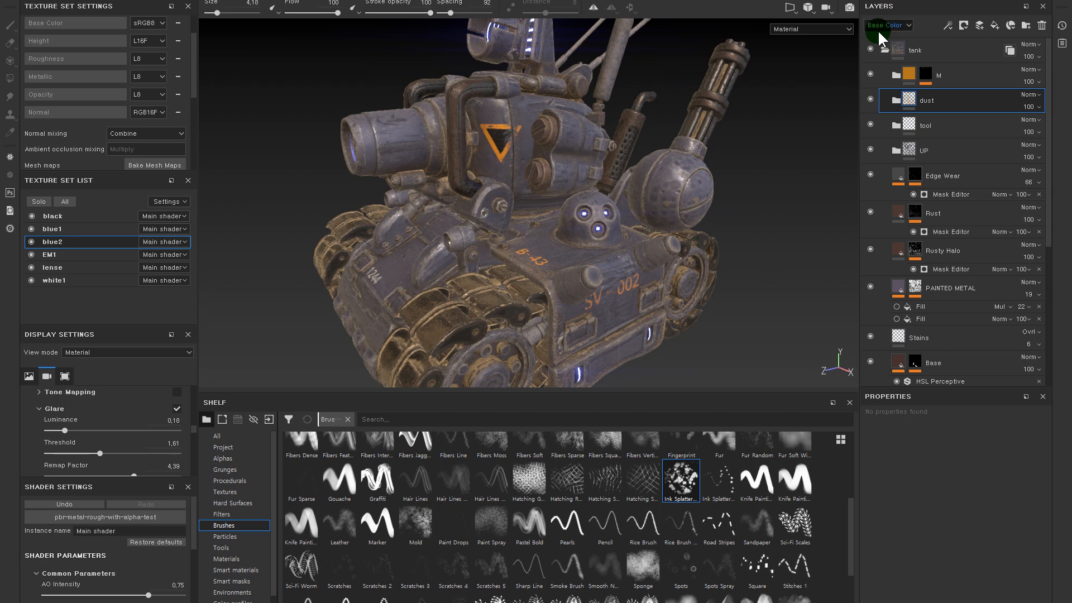
- Collapse the tank folder and instantiate it across texture sets, choosing blue2 as the target
left_click(884, 49)
left_click(904, 49)
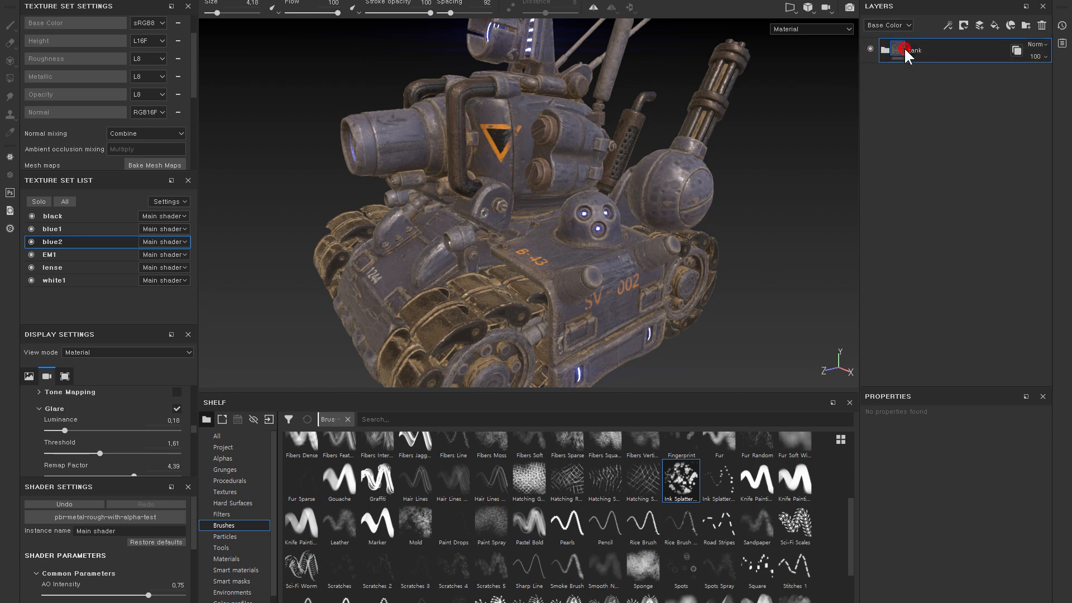
right_click(900, 48)
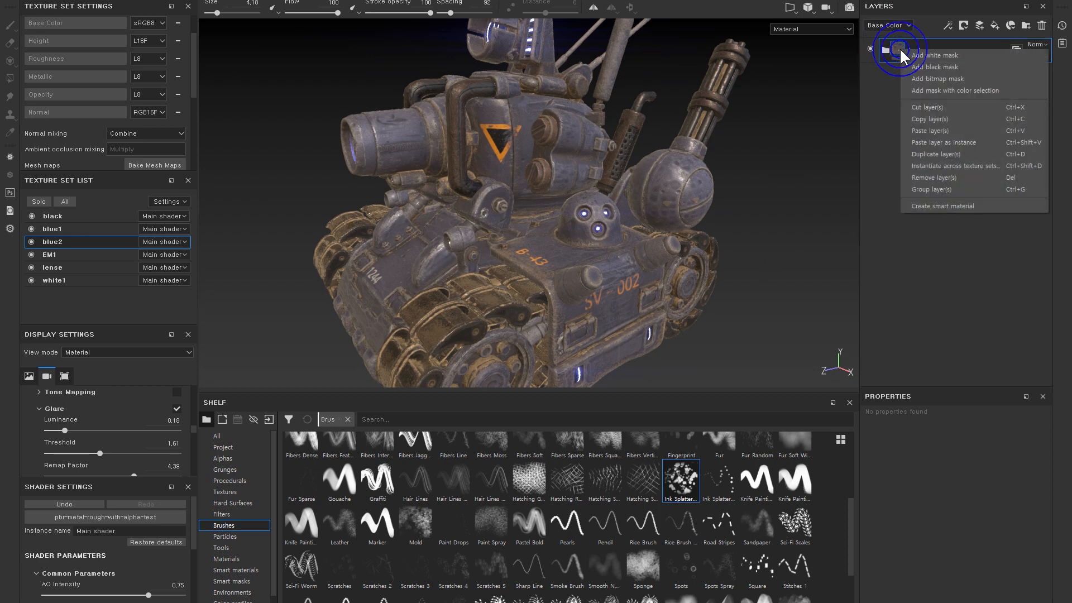
left_click(984, 166)
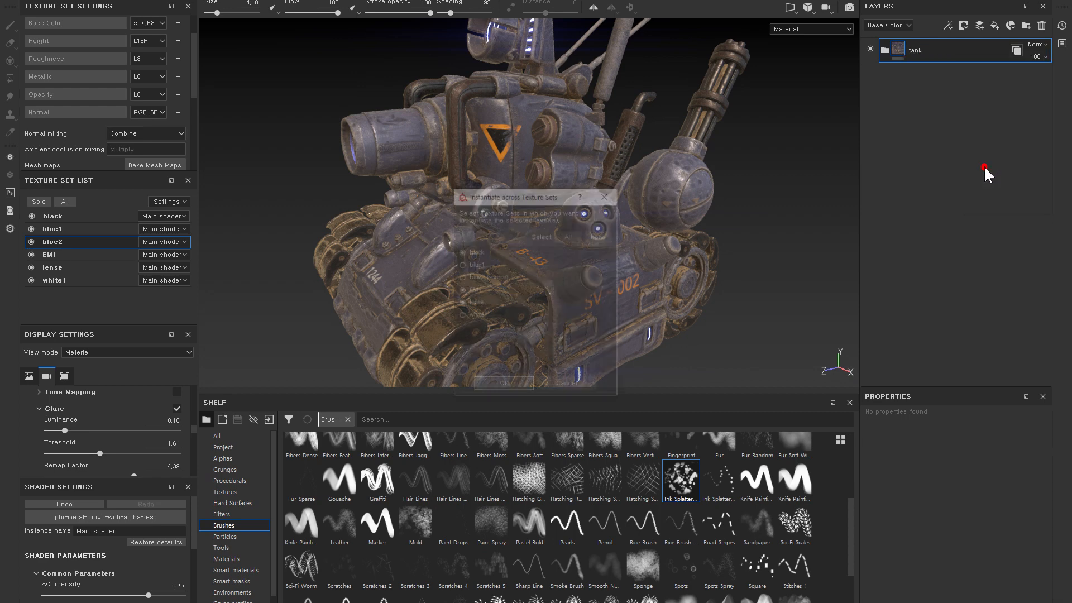
left_click(460, 252)
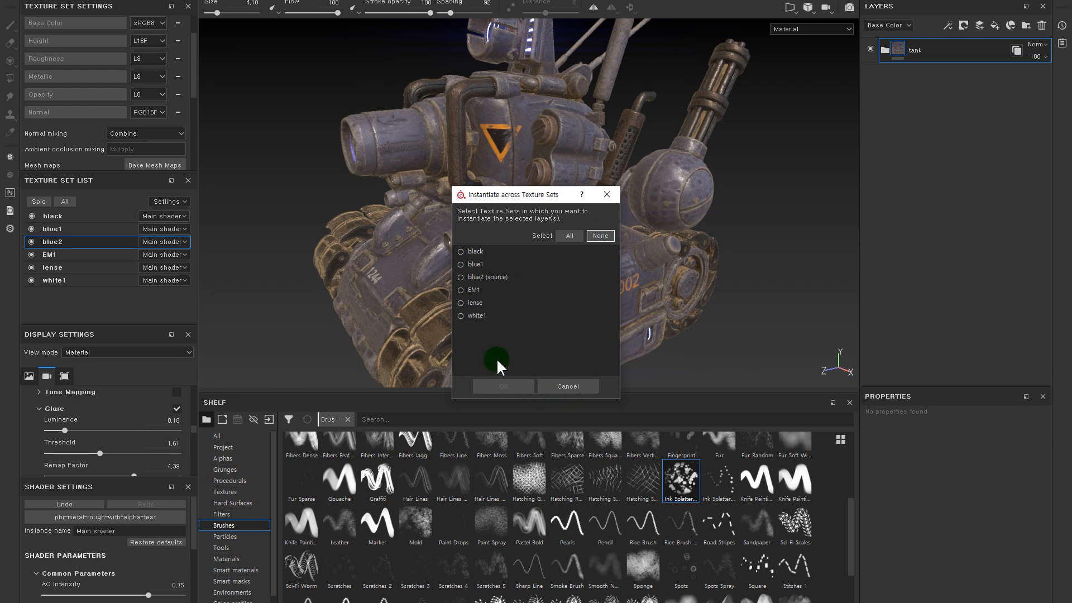
left_click(461, 277)
left_click(509, 385)
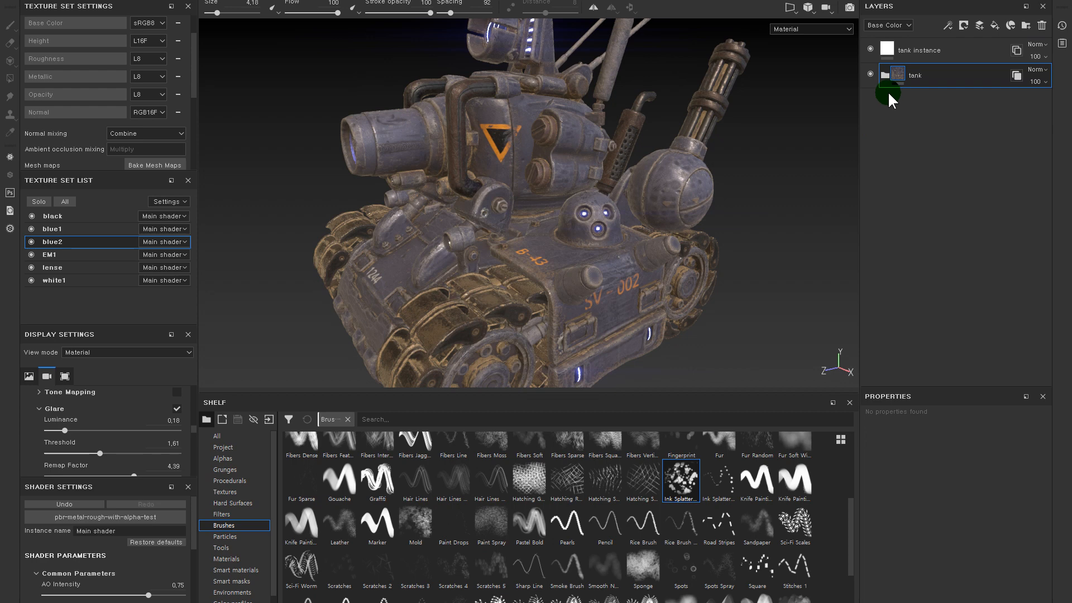
- Delete the tank instance layer from the blue2 set
left_click(910, 49)
key("Delete")
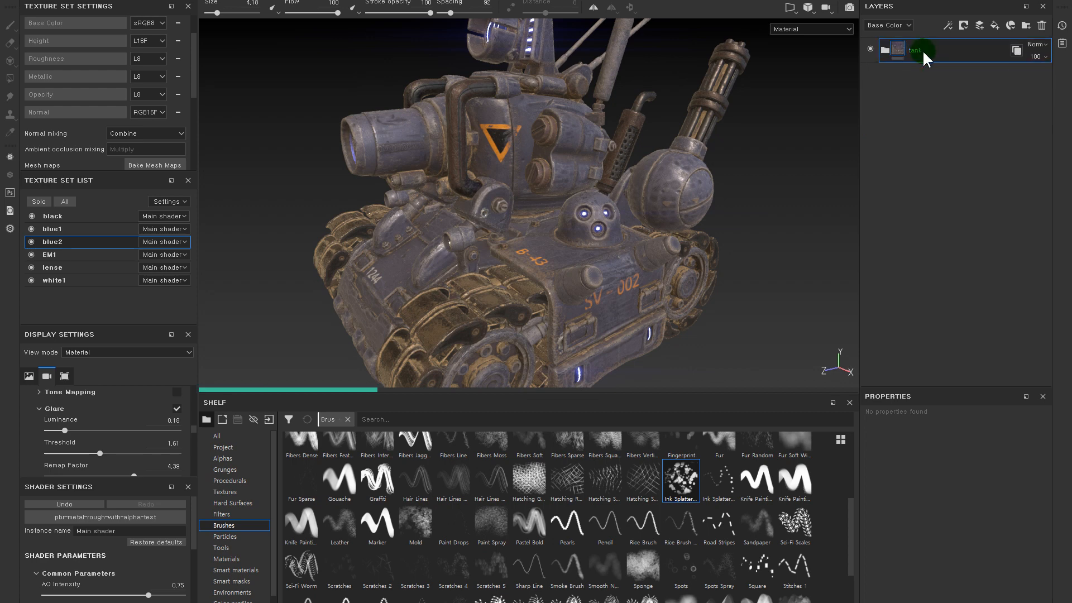
left_click_drag(619, 132, 642, 136, "alt")
right_click_drag(754, 165, 801, 219, "alt")
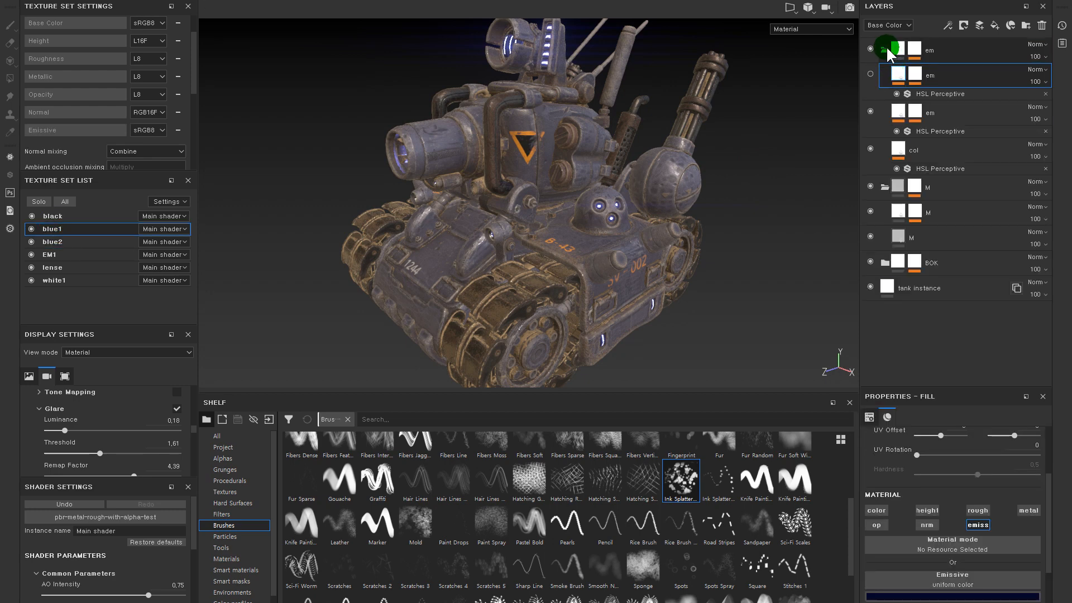
- In the blue1 set, collapse the em and M folders and delete the tank instance layer
left_click(886, 48)
left_click(934, 150)
left_click(885, 75)
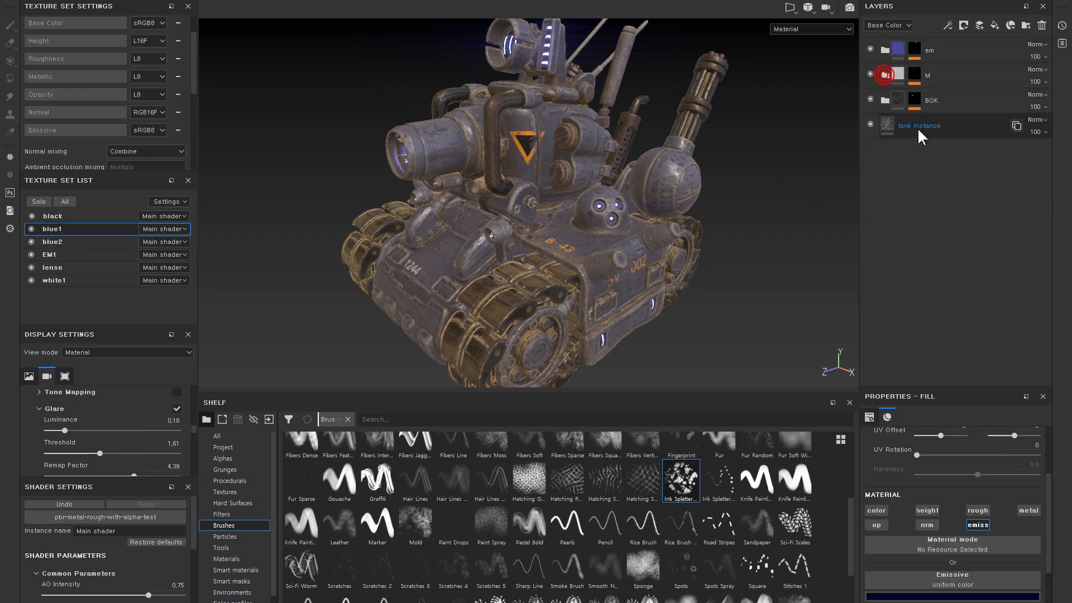
left_click(918, 128)
key("Delete")
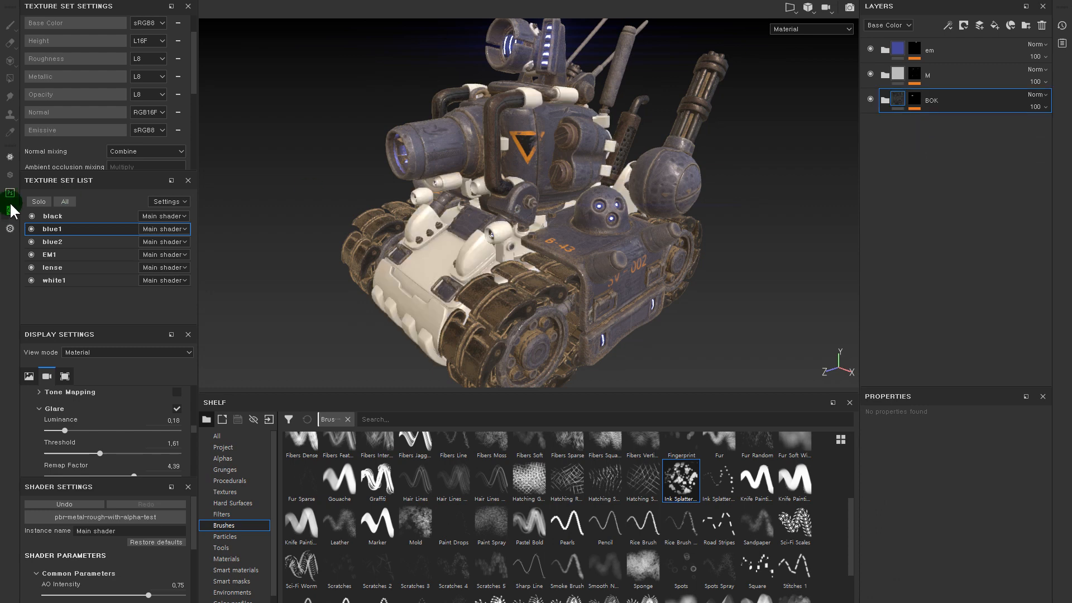
- Collapse the blacktank folder in the black set, and delete the tank instance layer from the white1 set
left_click(56, 218)
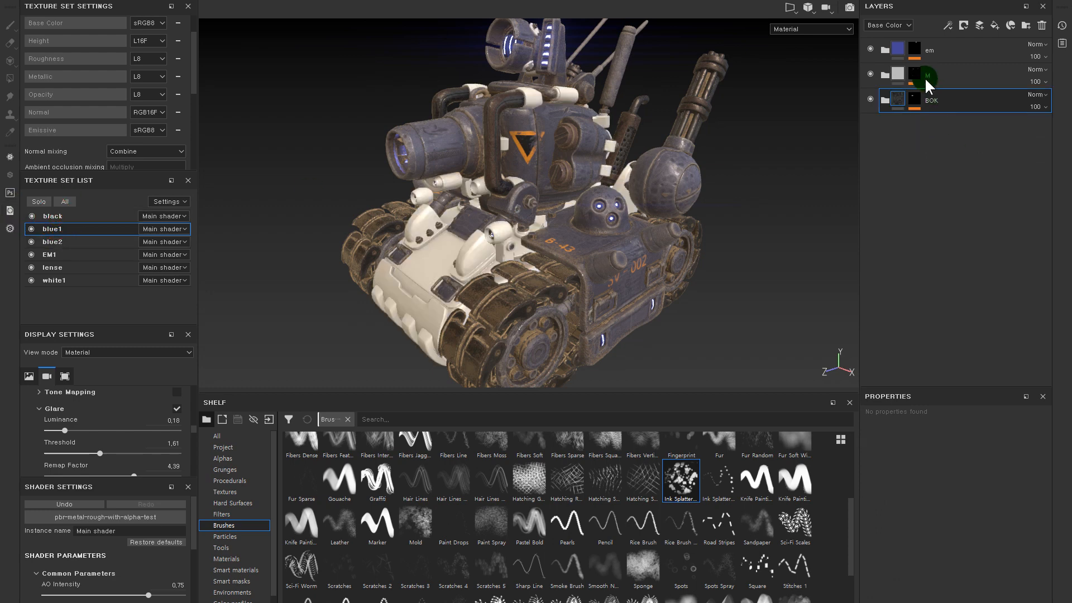
left_click(882, 53)
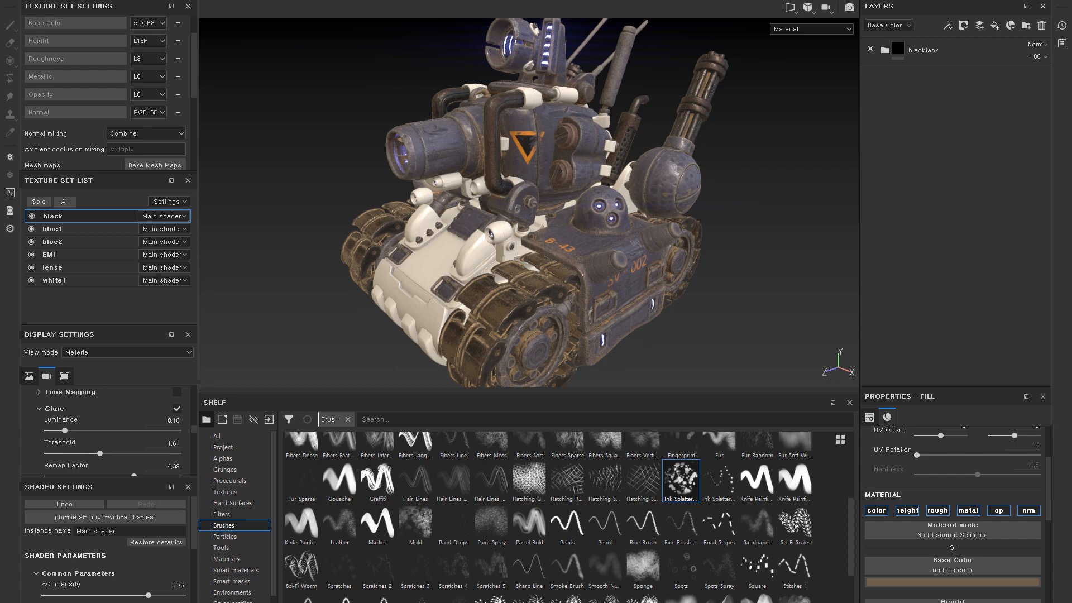
left_click(75, 280)
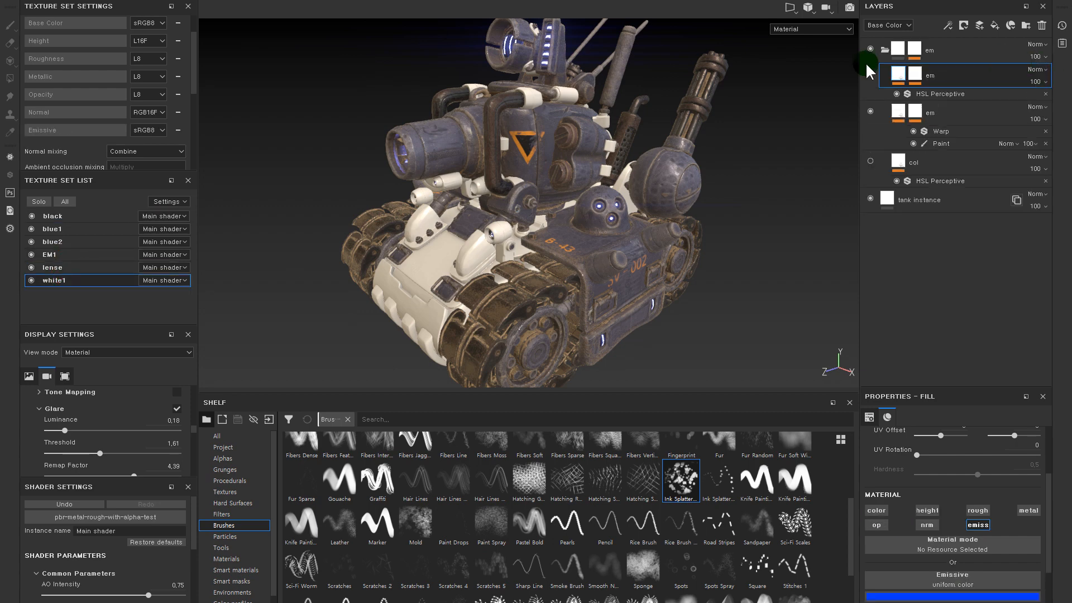
left_click(885, 51)
left_click(915, 79)
key("Delete")
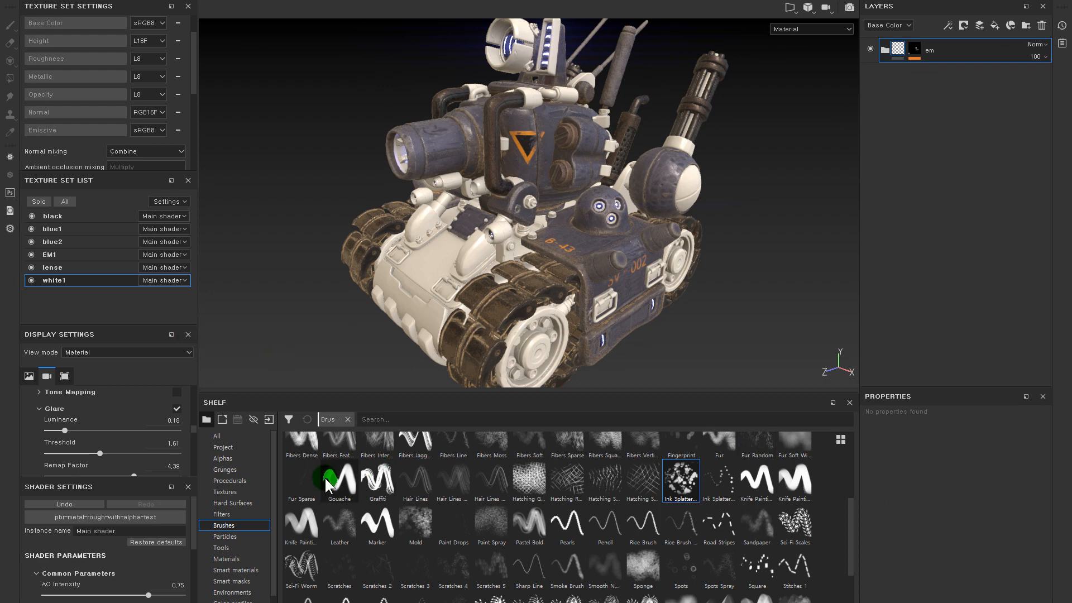
- Collapse the em folder in blue1, and expand the tank folder in blue2 to review its M and UP folders
left_click(68, 230)
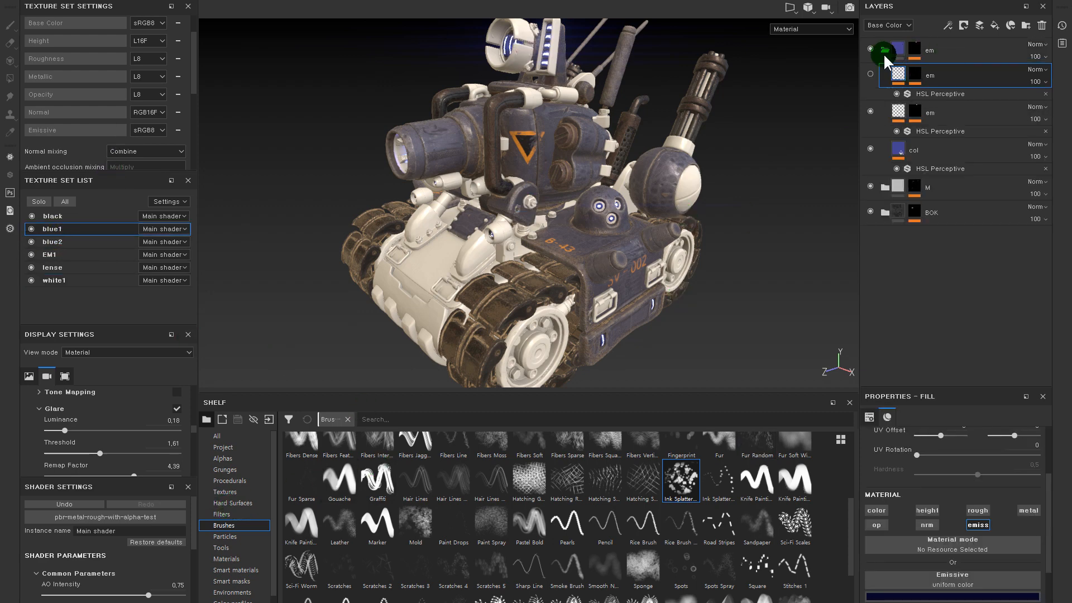
left_click(886, 49)
left_click(895, 48)
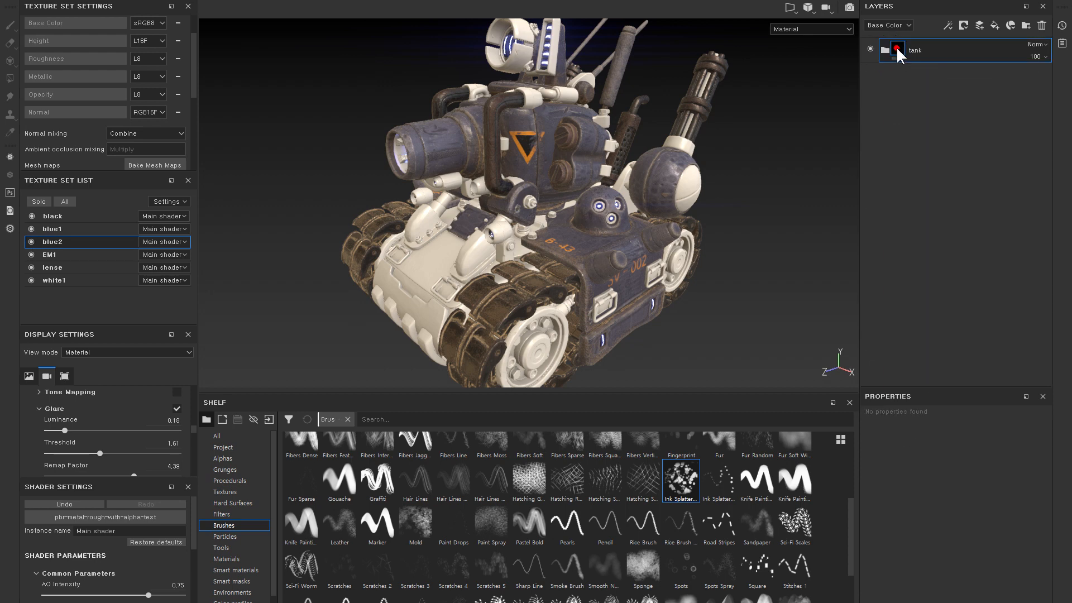
left_click(887, 48)
left_click(897, 76)
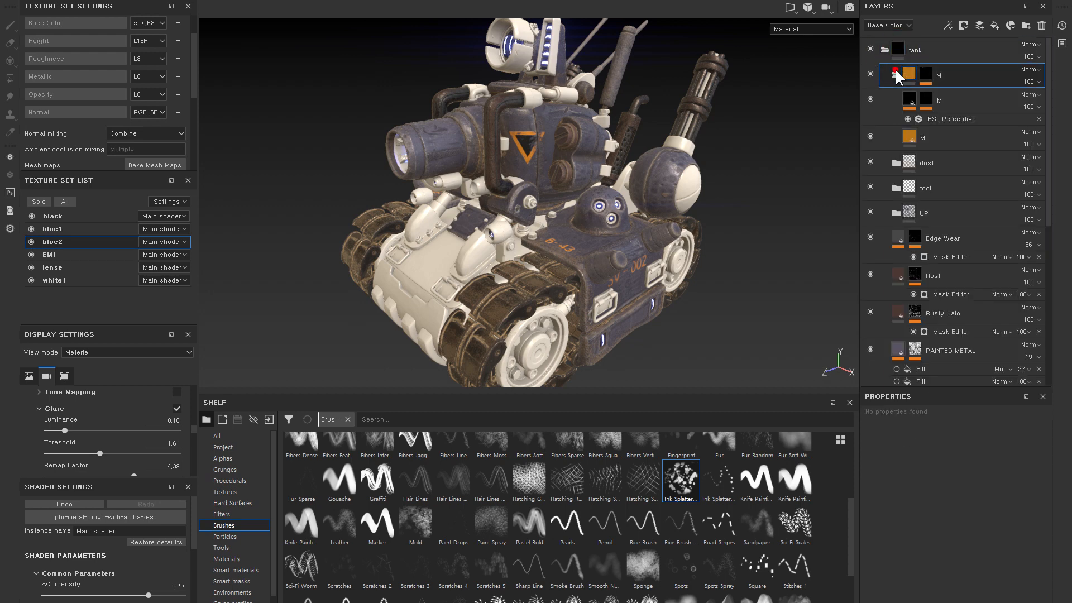
left_click(896, 78)
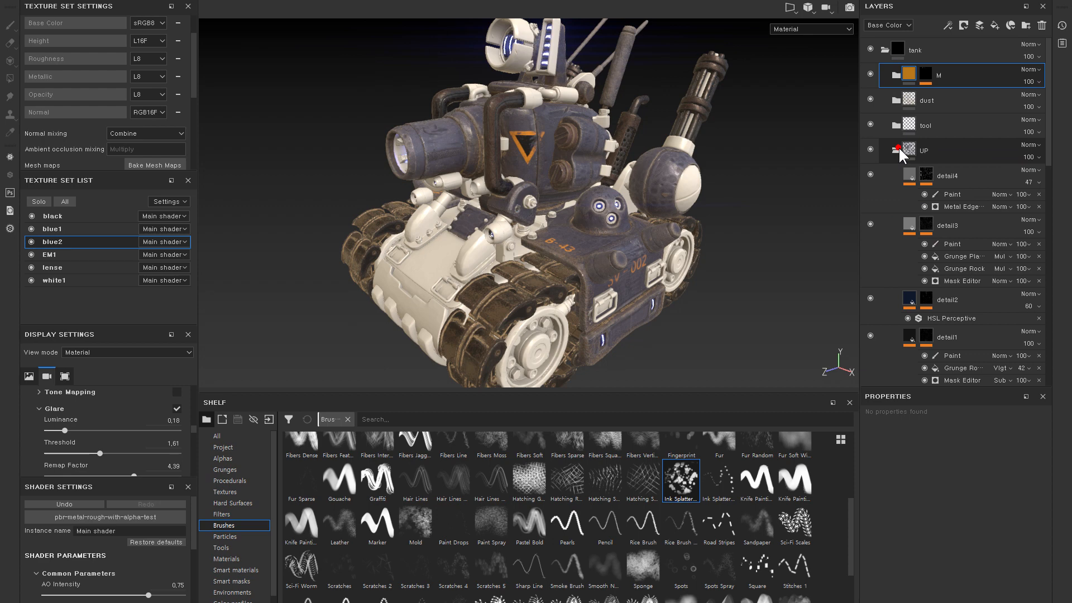
- Paste the blue2 tank folder into the blue1 set and move it below the BOK folder
left_click(887, 49)
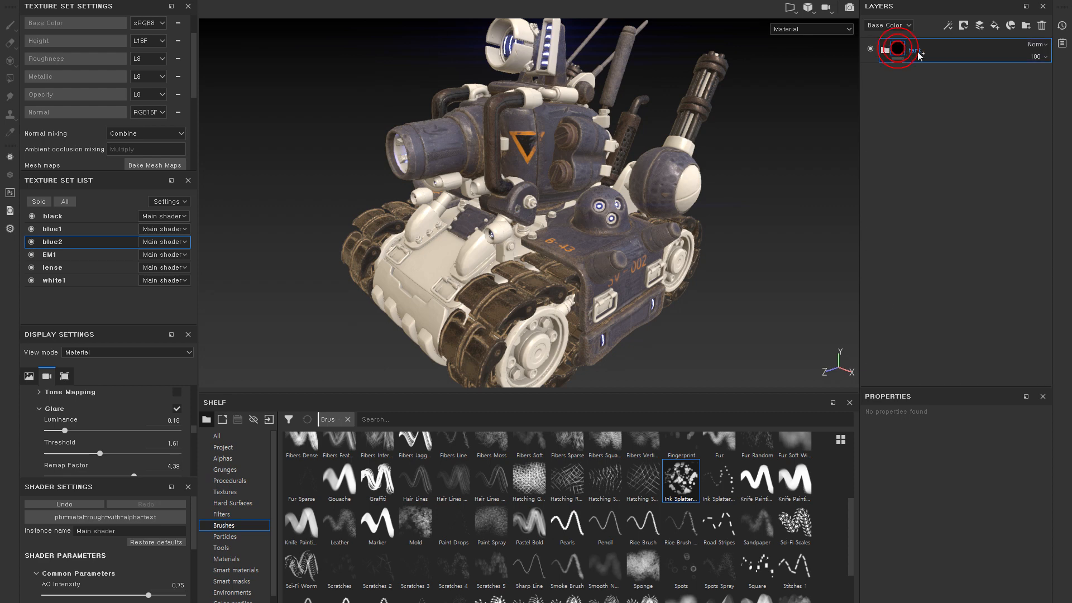
left_click(63, 228)
left_click(885, 49)
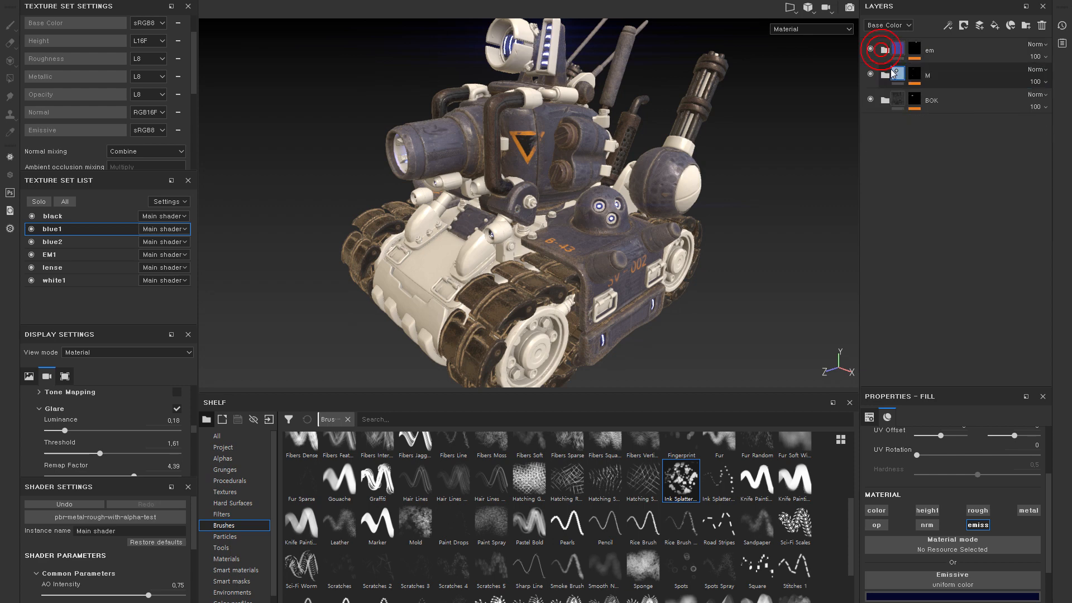
key("ctrl+v")
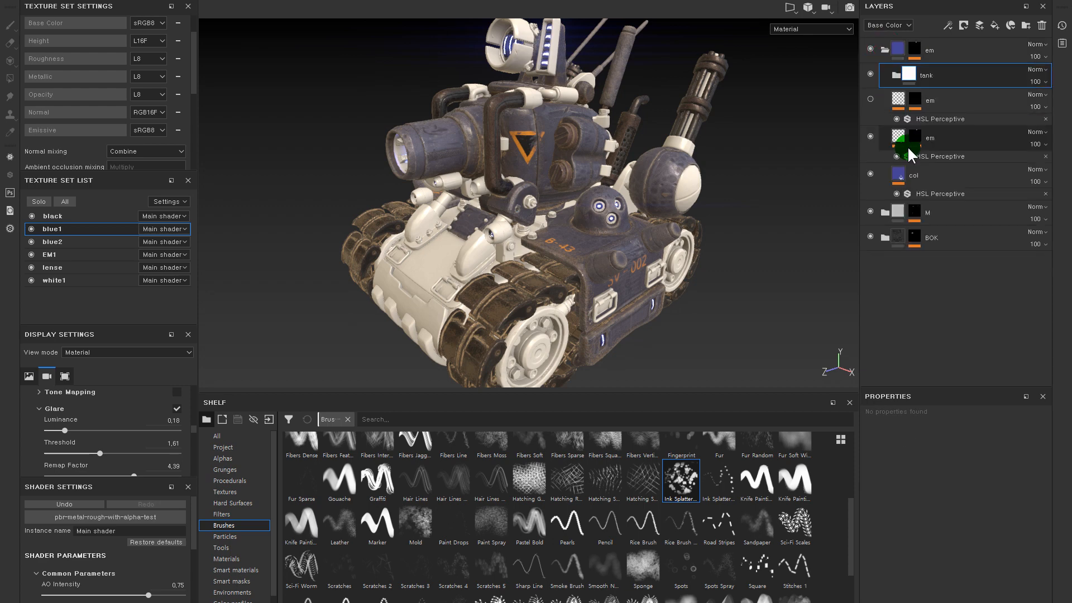
left_click(883, 51)
left_click(883, 50)
left_click_drag(897, 74, 907, 260)
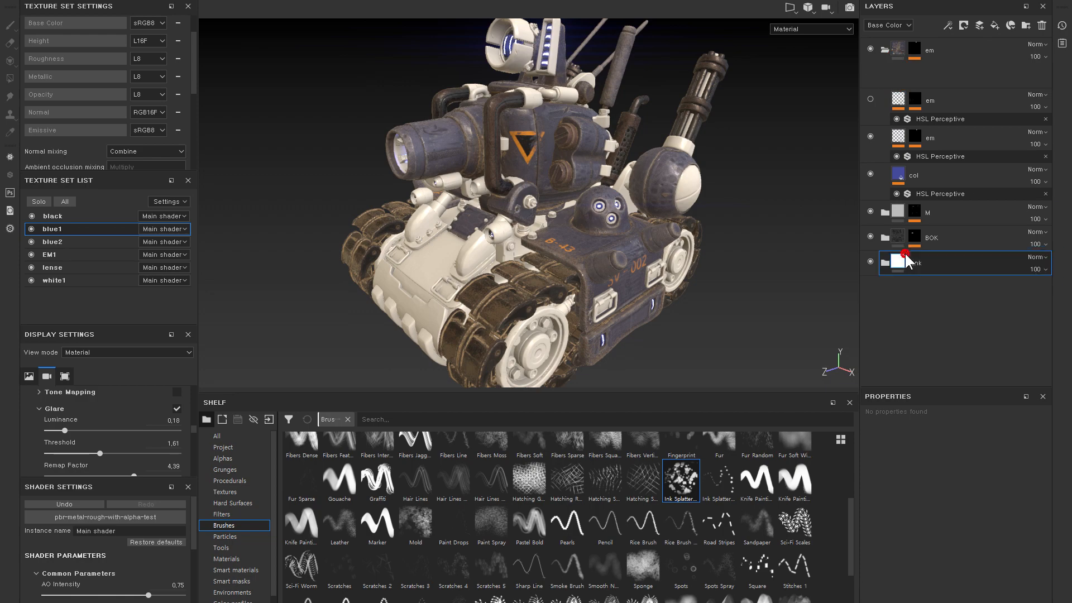
left_click(883, 51)
- Examine the tank's front while toggling the tank folder's visibility in the blue1 set
left_click_drag(425, 257, 497, 251, "alt")
right_click_drag(424, 184, 464, 175, "alt")
middle_click_drag(502, 290, 626, 166, "alt")
left_click_drag(619, 191, 603, 218, "alt")
scroll(614, 246, "up", 3)
left_click(872, 105)
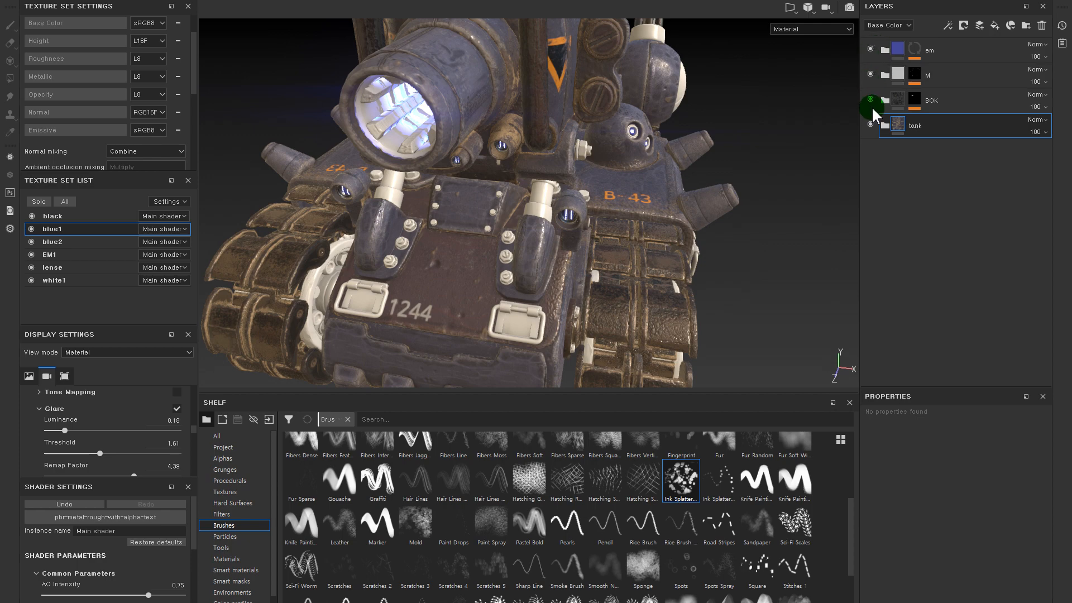
left_click(870, 123)
left_click(869, 123)
left_click(869, 123)
left_click(869, 124)
left_click(870, 124)
left_click(870, 125)
- Inspect the tank's side and tracks, toggling individual texture sets to see which parts they cover
left_click_drag(642, 138, 606, 144, "alt")
right_click_drag(605, 143, 660, 146, "alt")
middle_click_drag(560, 204, 391, 190, "alt")
mouse_move(486, 198)
left_mouse_down("alt")
mouse_move(584, 149)
mouse_move(488, 201)
left_mouse_up("alt")
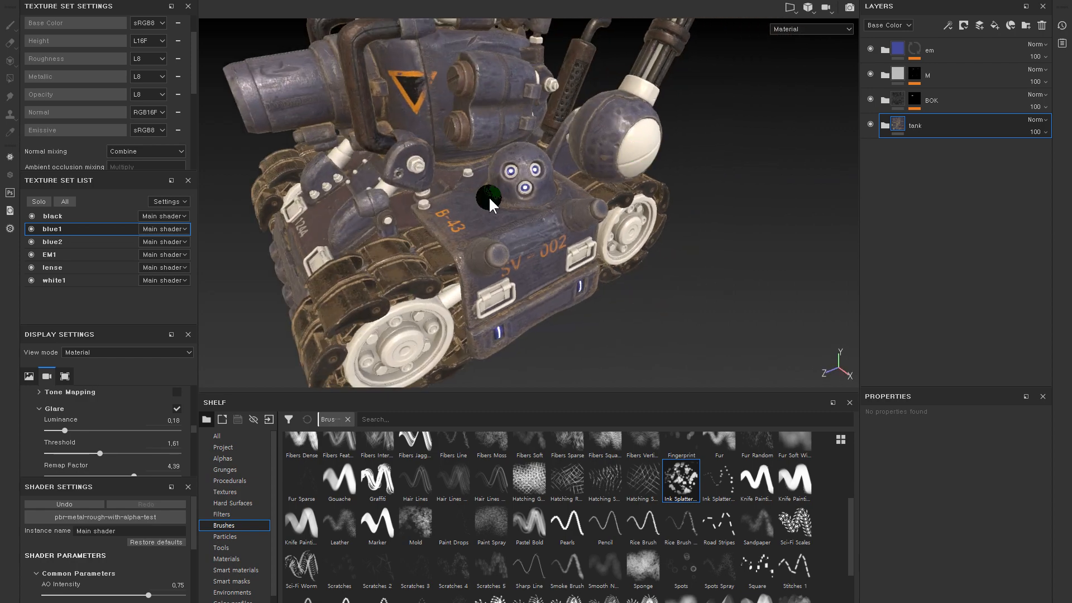
middle_click_drag(488, 236, 611, 210, "alt")
left_click_drag(611, 215, 492, 223, "alt")
left_click(31, 241)
left_click(31, 242)
left_click(31, 268)
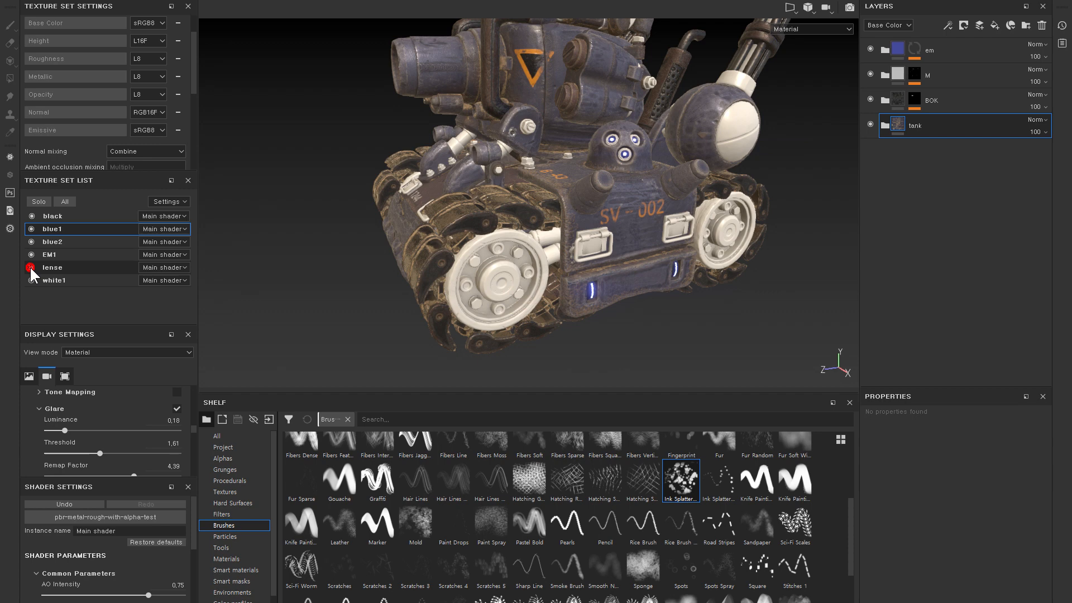
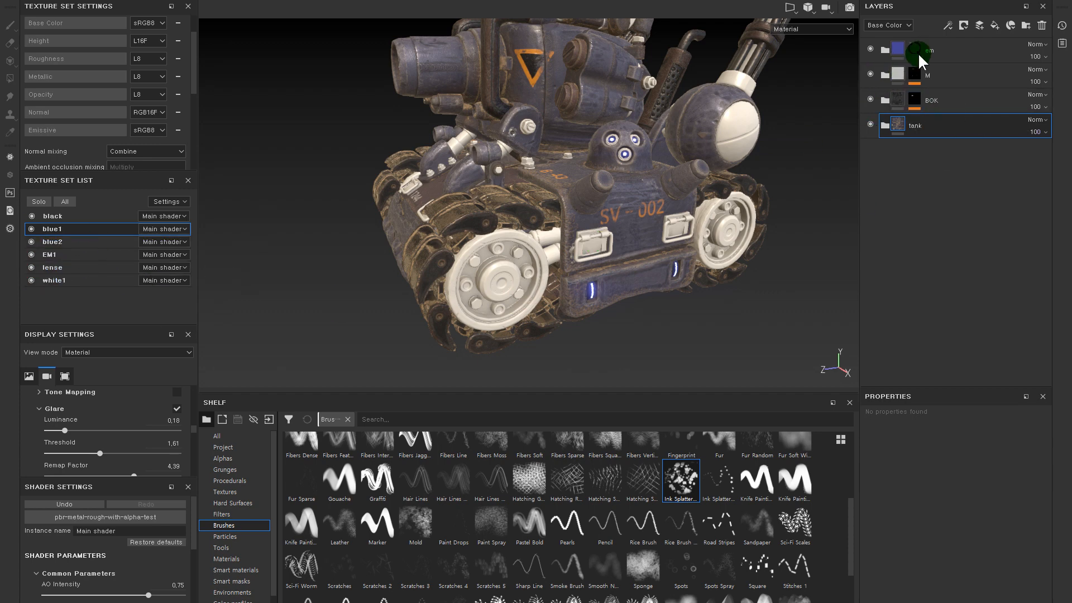
- Copy the tank folder from the blue2 set and paste it inside the em folder of the white1 set
left_click(883, 48)
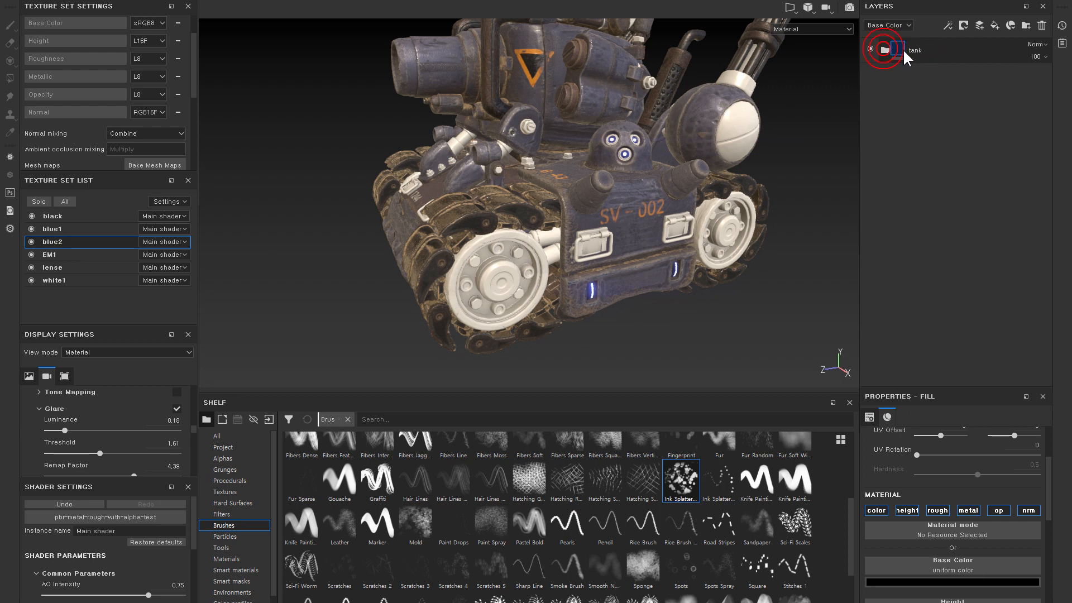
right_click(903, 48)
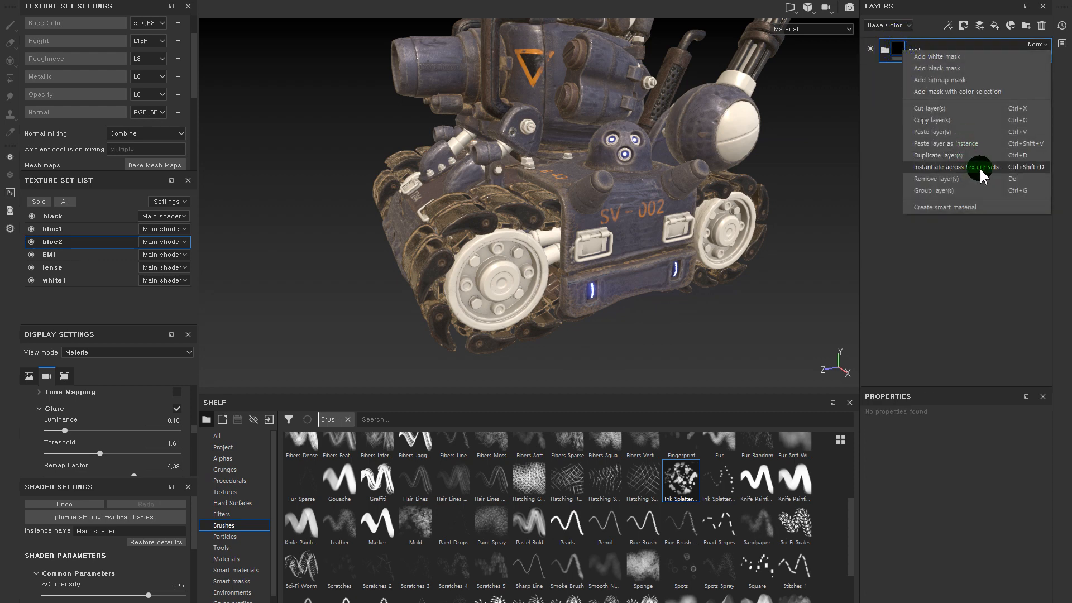
left_click(56, 281)
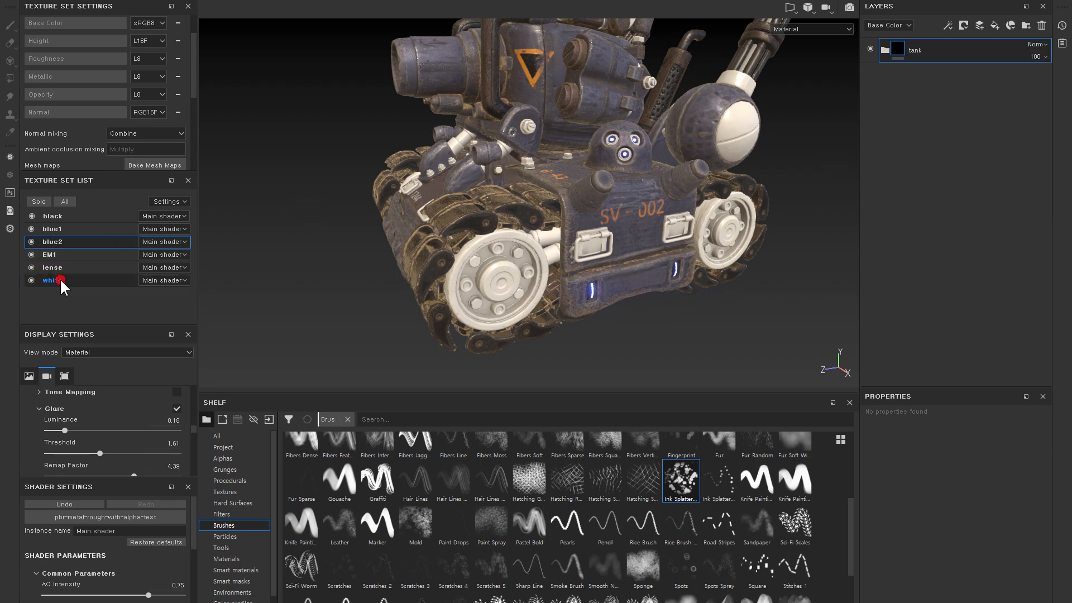
left_click(885, 49)
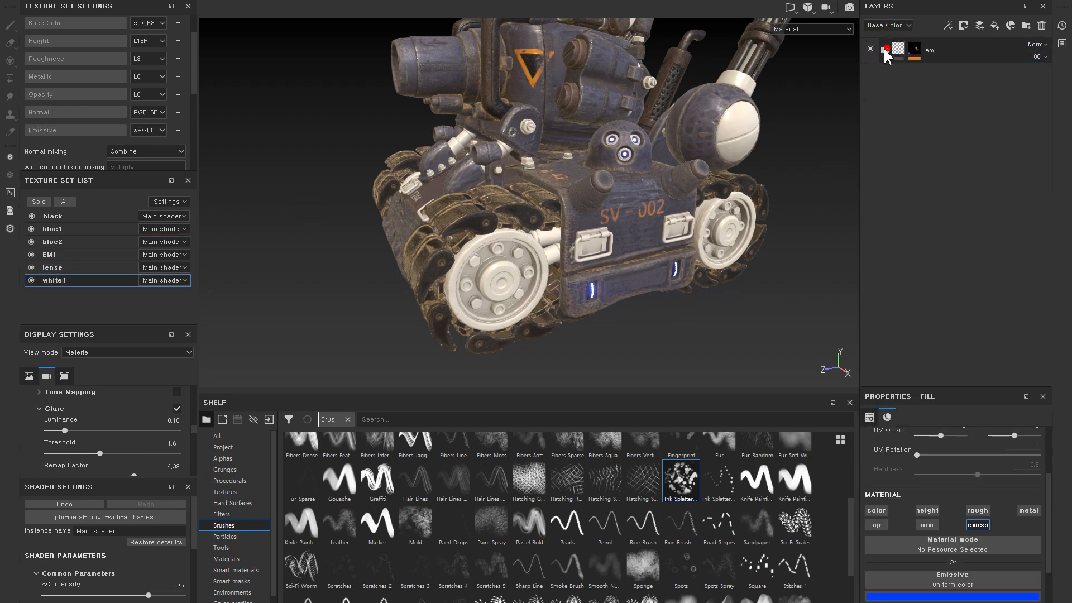
key("ctrl+v")
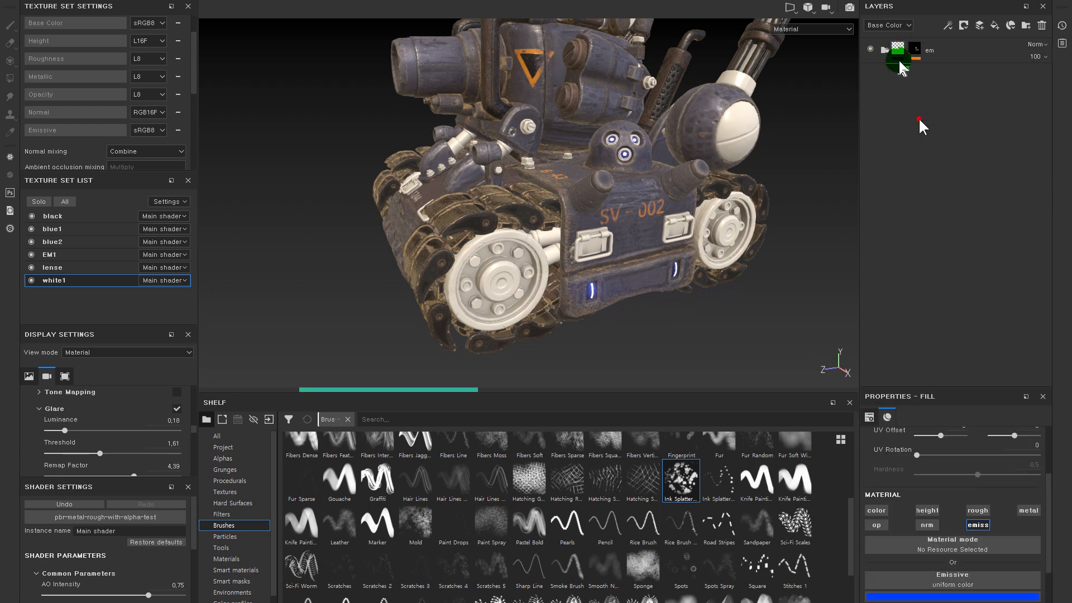
key("ctrl+v")
left_click_drag(896, 72, 896, 47)
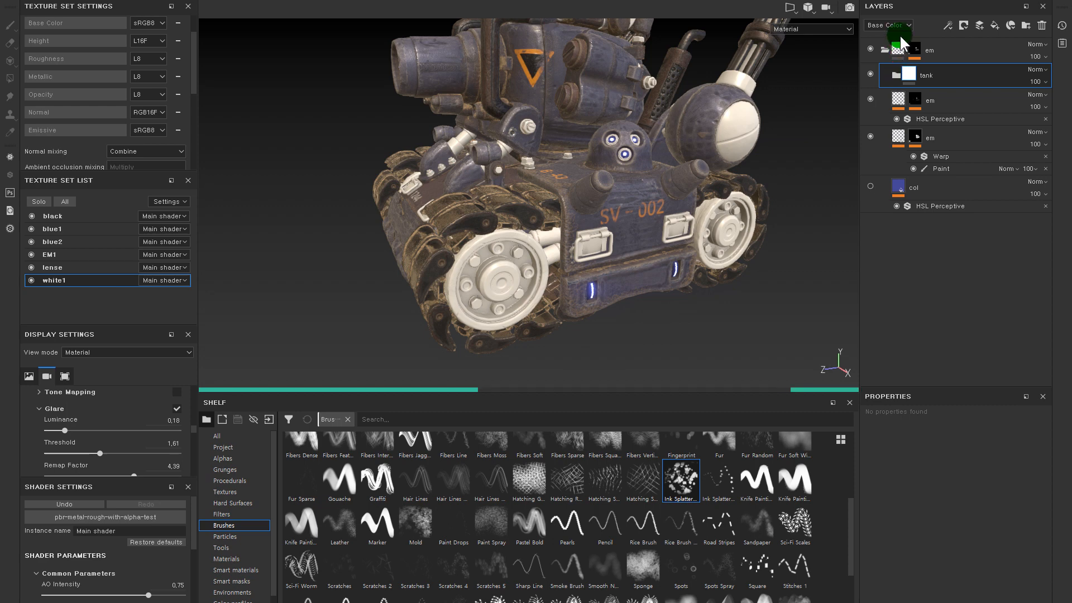
left_click(896, 75)
left_click_drag(918, 125, 902, 38)
left_click(881, 75)
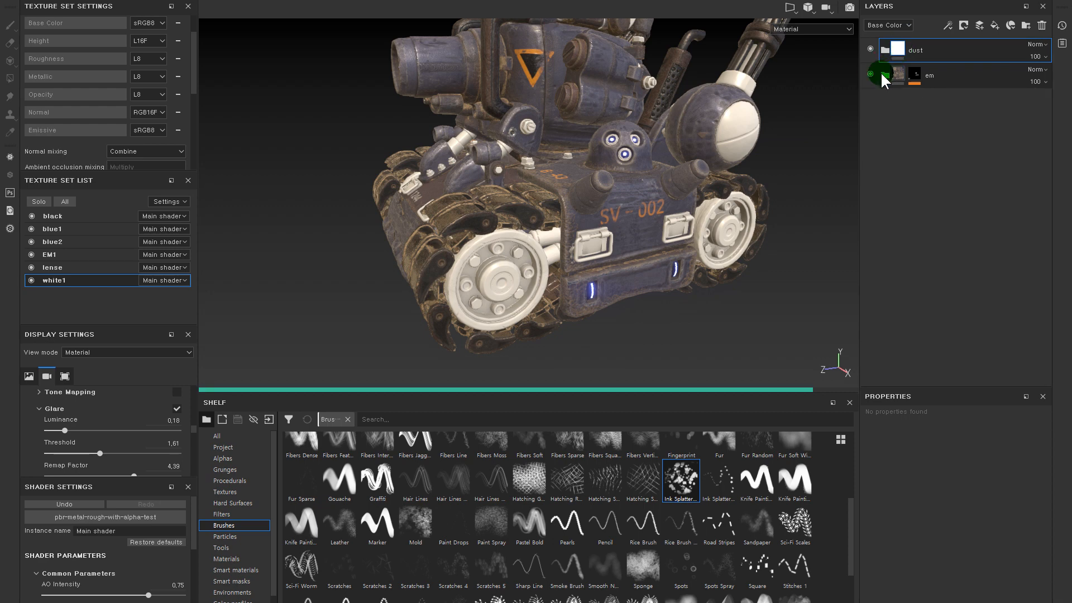
key("ctrl+z")
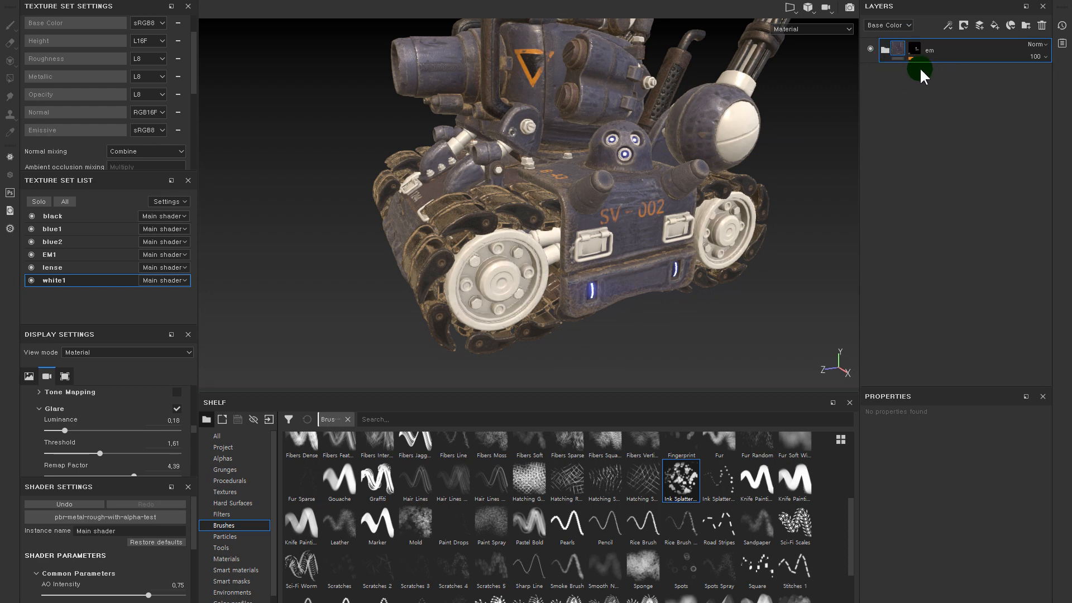
- Move the tank folder out of the em folder in white1 and place it below em
left_click(884, 50)
left_click(896, 73)
left_click_drag(909, 72, 907, 40)
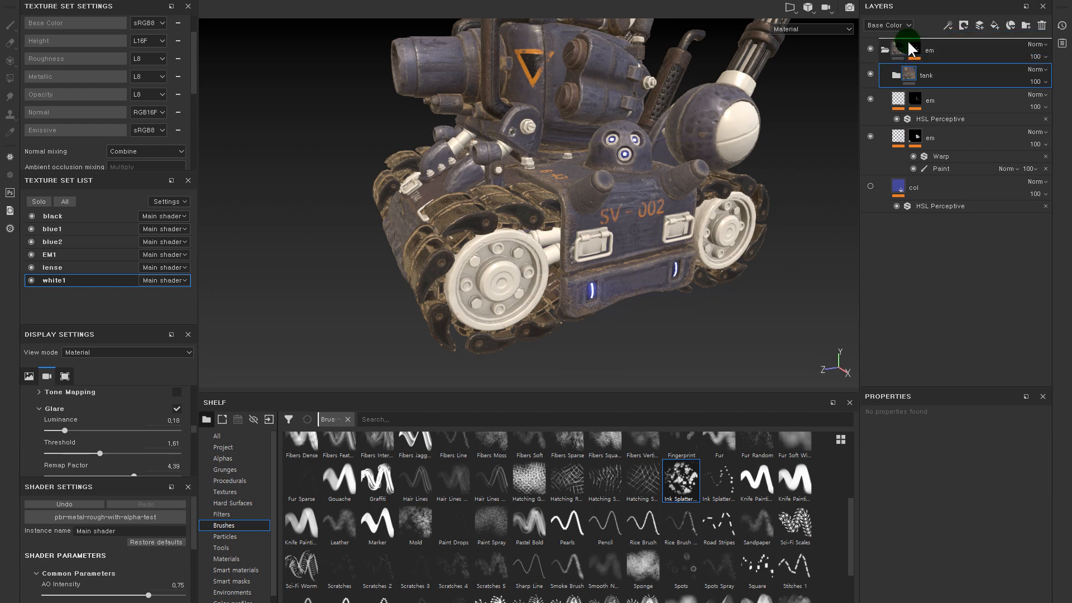
left_click(879, 71)
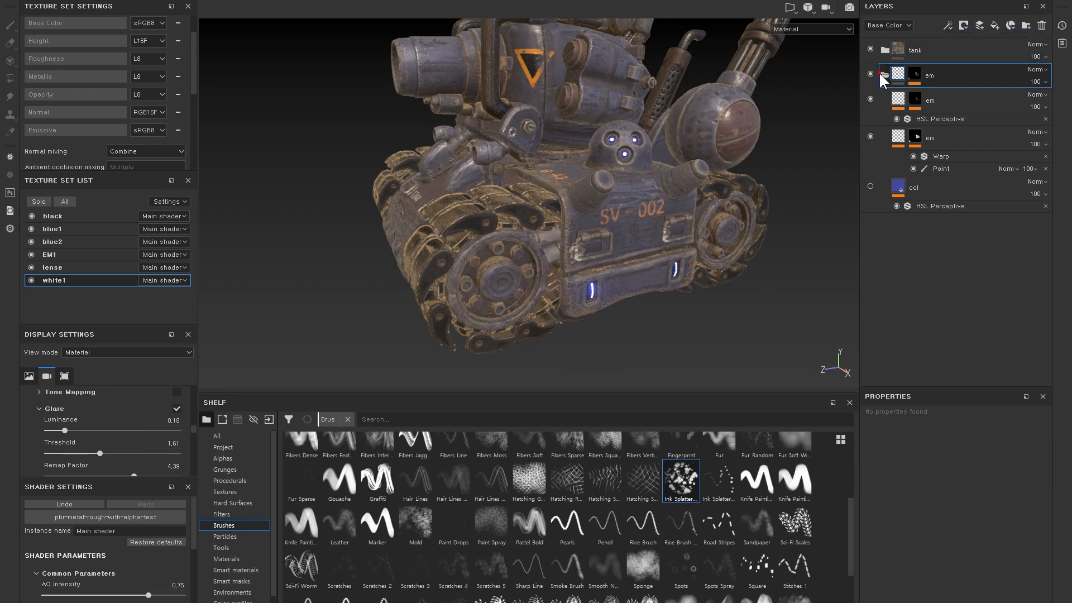
left_click(879, 72)
left_click(870, 47)
left_click(869, 47)
left_click_drag(901, 49, 907, 85)
- Compare the tank with white1's tank folder shown and hidden, viewing the turret, wheels and hull
left_click(867, 72)
left_click(865, 73)
left_click_drag(464, 187, 648, 200, "alt")
left_click_drag(554, 101, 648, 175, "alt")
left_click(871, 72)
left_click(871, 72)
left_click(871, 72)
left_click(871, 72)
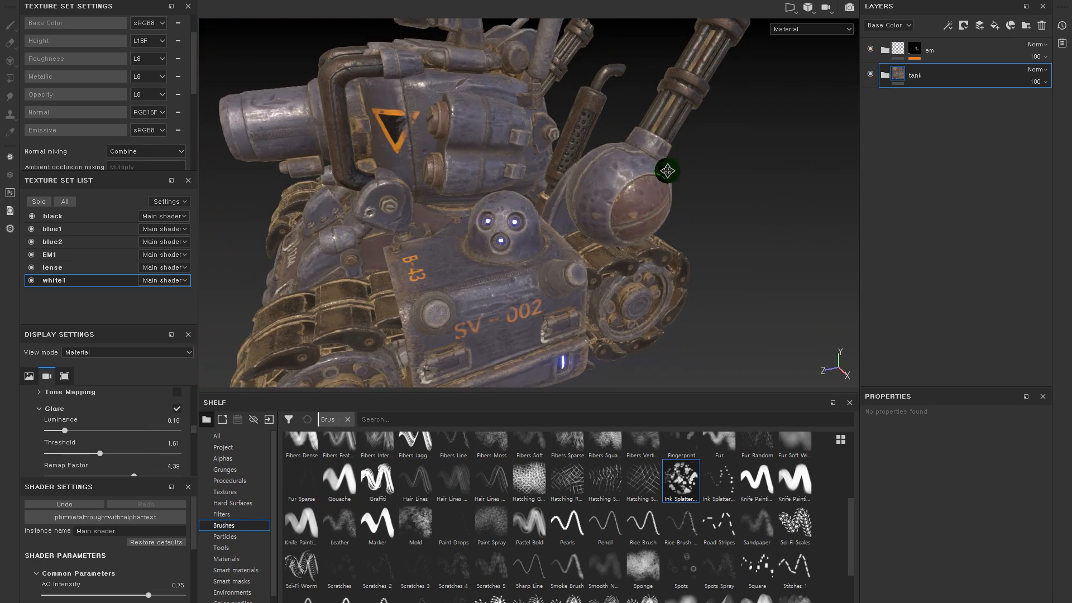
middle_click_drag(668, 171, 685, 143, "alt")
left_click_drag(685, 143, 680, 149, "alt")
right_click_drag(718, 143, 723, 139, "alt")
mouse_move(692, 129)
left_mouse_down("alt")
mouse_move(665, 115)
mouse_move(694, 124)
left_mouse_up("alt")
- Expand the tank folder in white1 and hide the lowest brown Base layer that has a mask
left_click(888, 73)
scroll(893, 140, "down", 2)
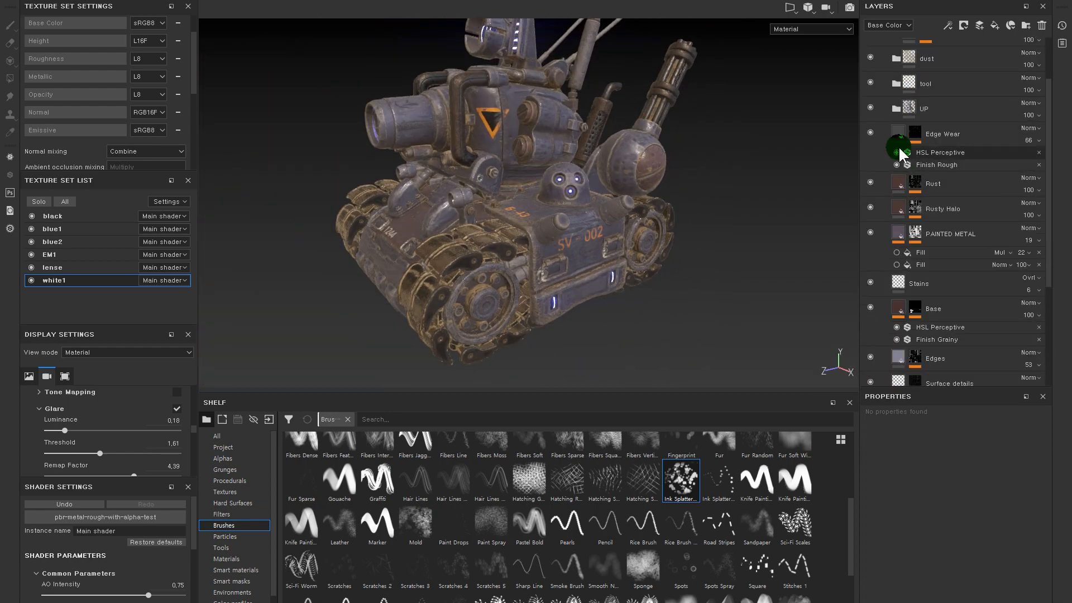
left_click(865, 106)
left_click(870, 294)
right_click_drag(677, 110, 834, 250, "alt")
left_click_drag(793, 230, 931, 296, "alt")
left_click(870, 294)
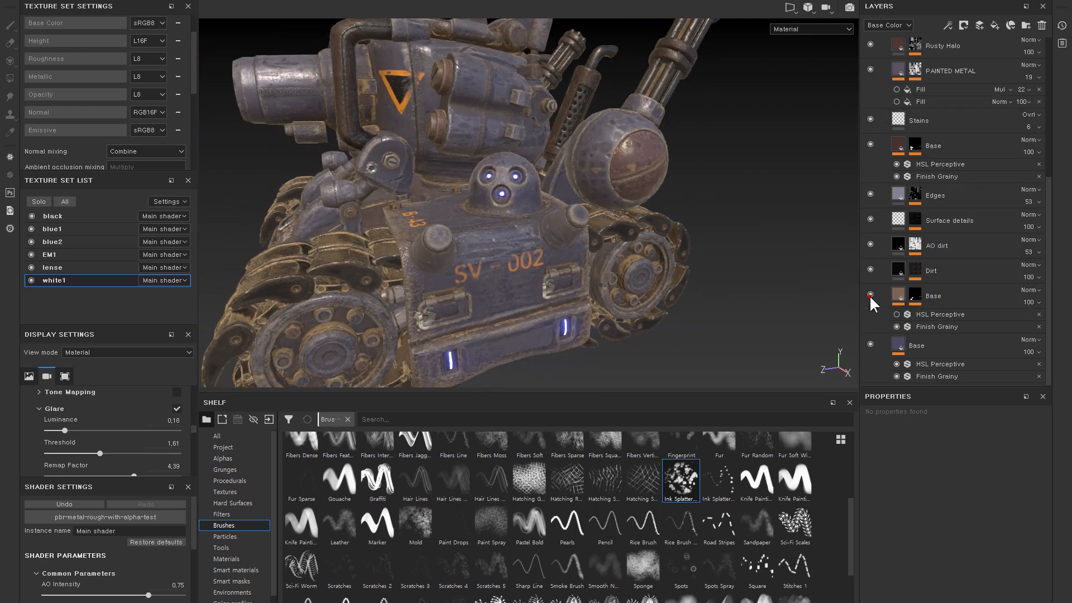
- Inspect the mask of the hidden brown Base layer on the model
left_click(914, 294, "alt")
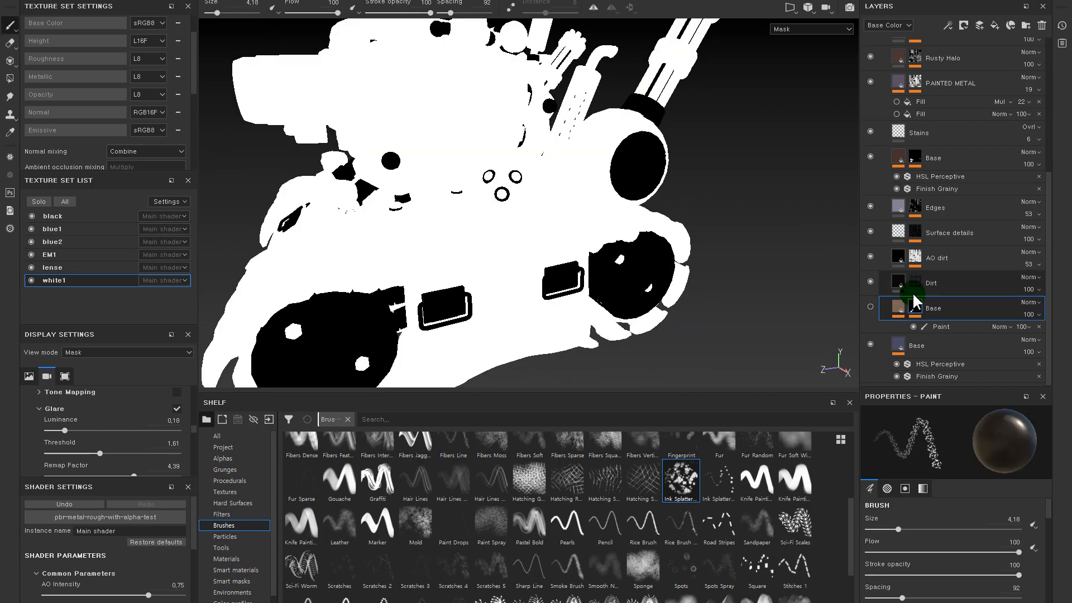
left_click(901, 301)
scroll(910, 268, "up", 3)
scroll(909, 266, "up", 3)
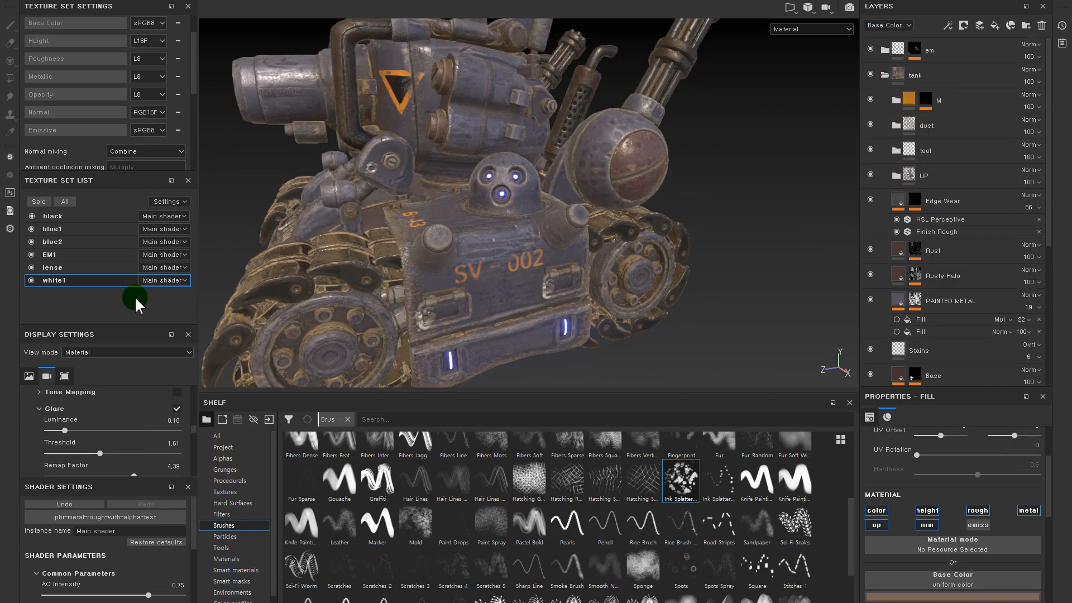
- Toggle the white1 set and its tank folder to check which parts they affect
left_click(31, 280)
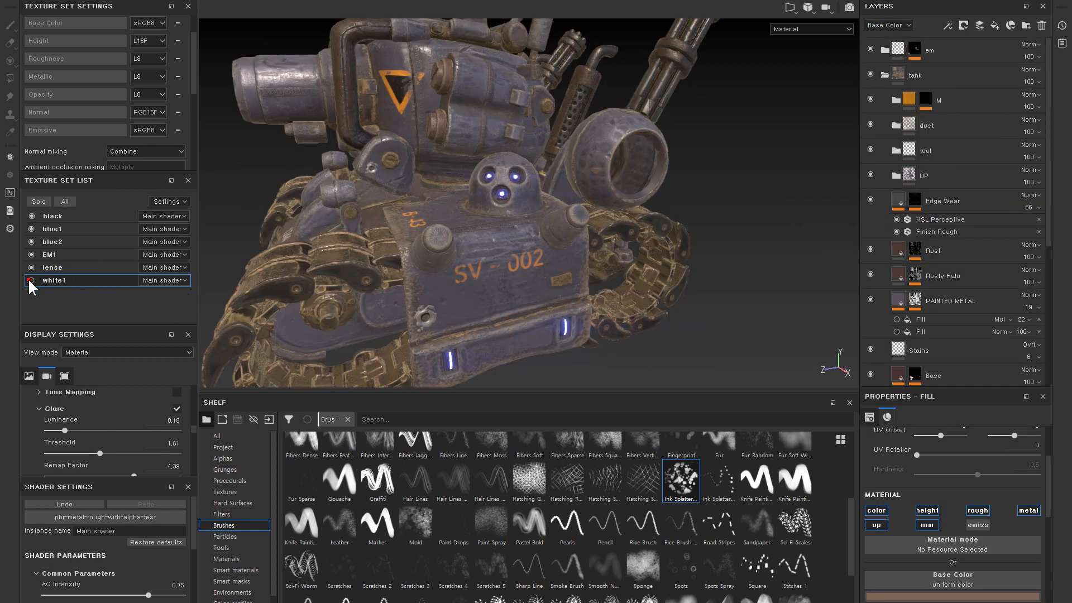
left_click(29, 280)
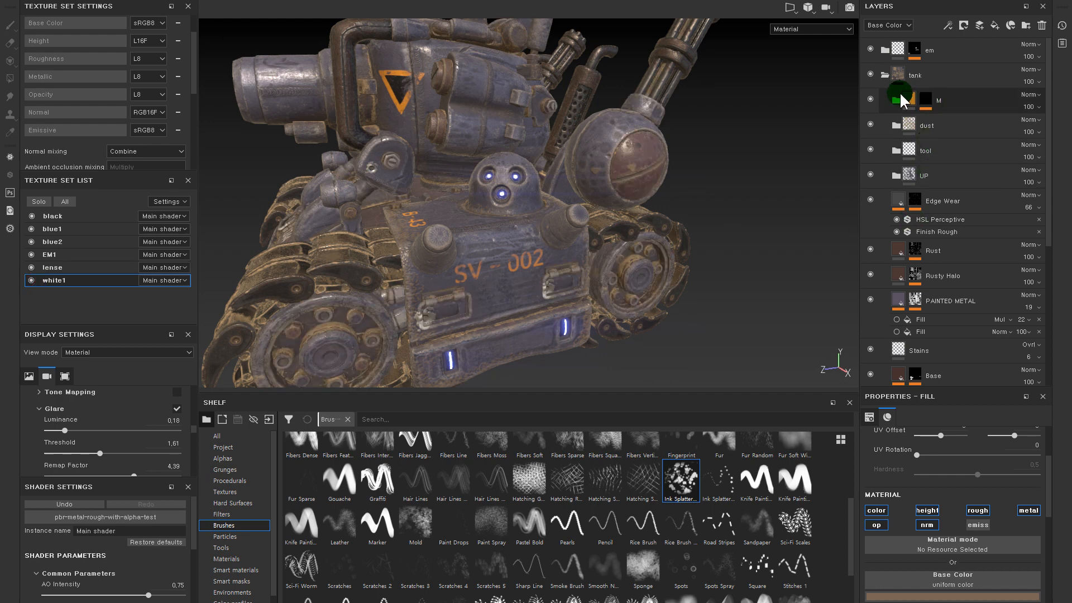
left_click(885, 75)
left_click(870, 74)
left_click(870, 74)
left_click(885, 75)
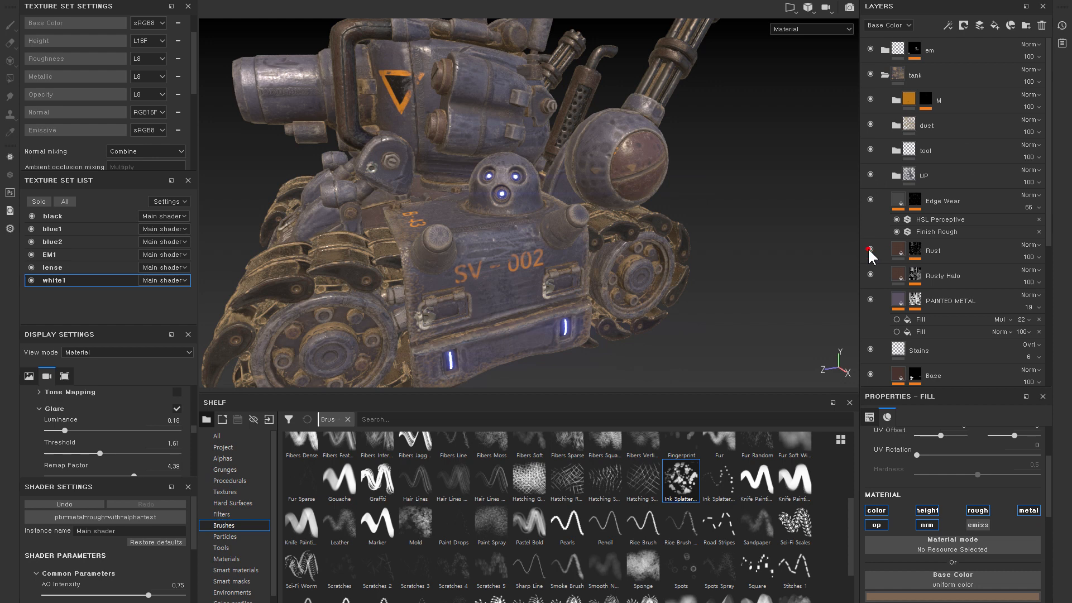
- Set the base color of the Base layer under Stains to dark orange (R 0.449, G 0.160, B 0.000)
left_click(874, 370)
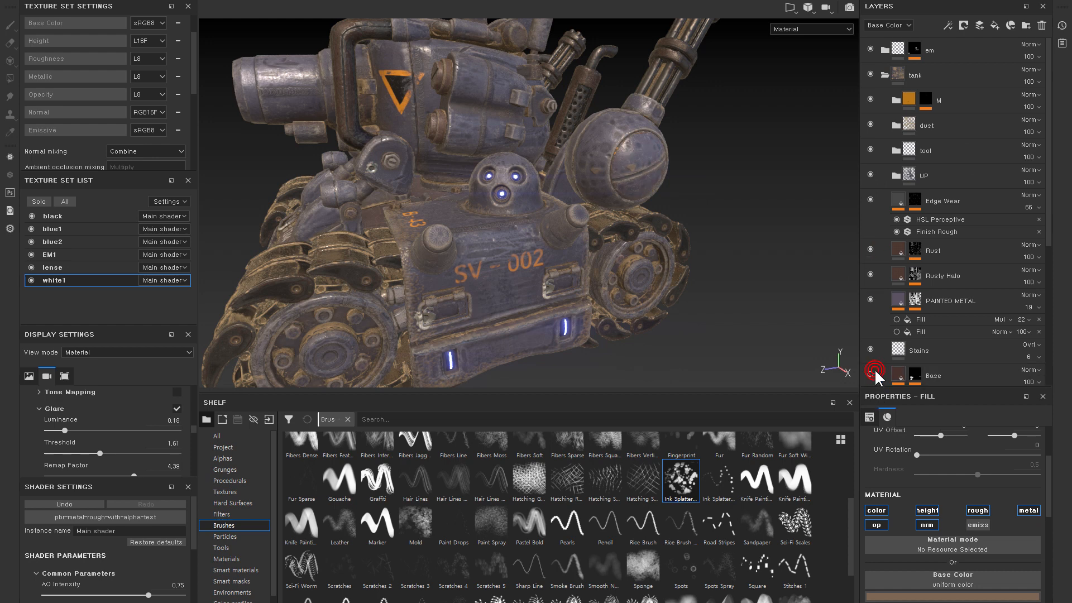
scroll(938, 291, "down", 3)
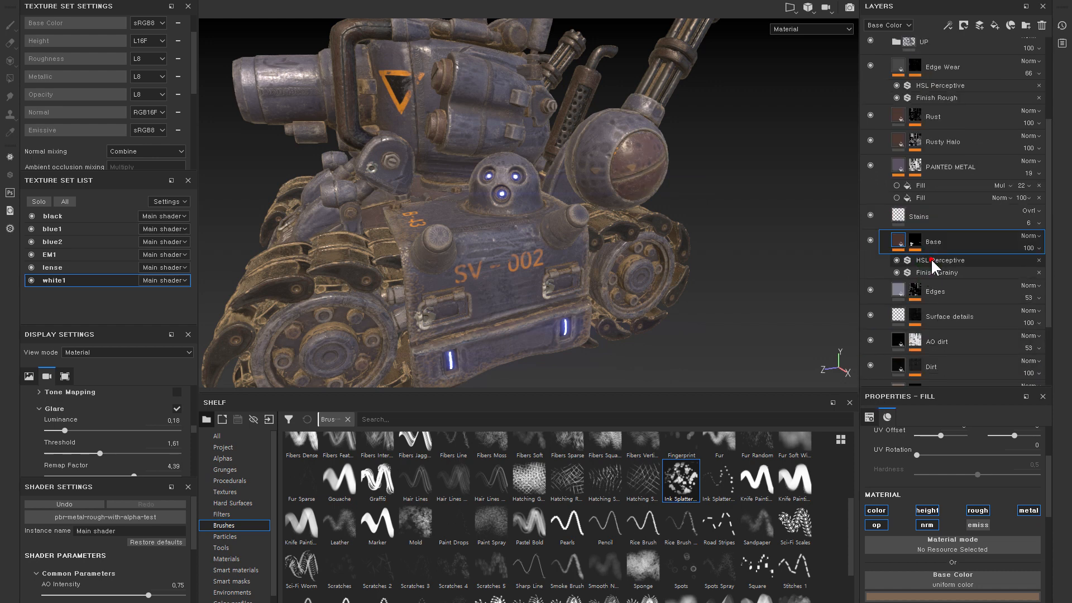
left_click(931, 259)
left_click(900, 241)
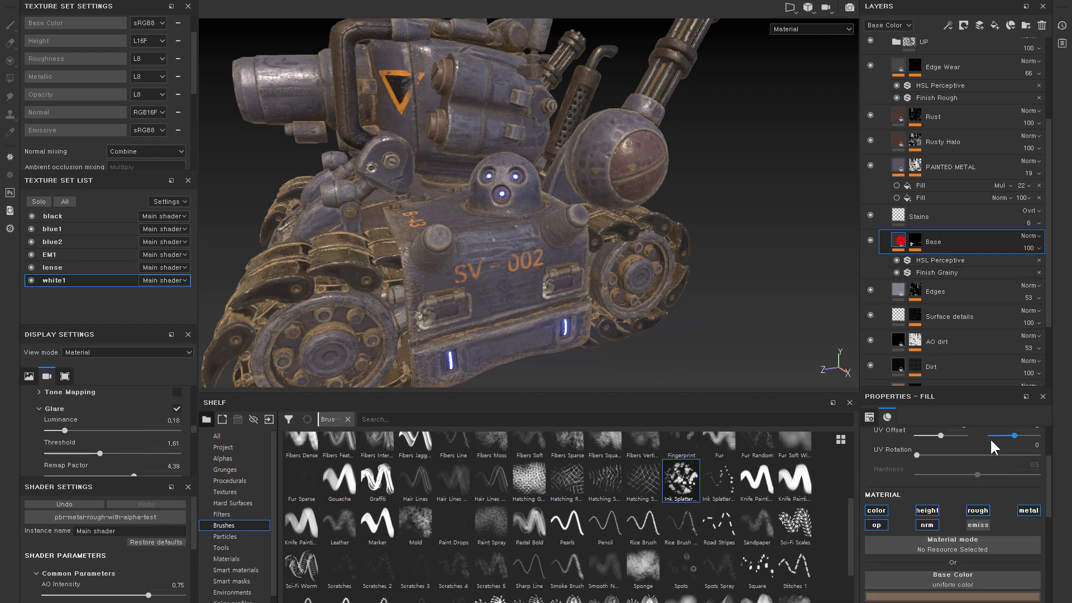
left_click(987, 595)
left_click_drag(980, 524, 999, 505)
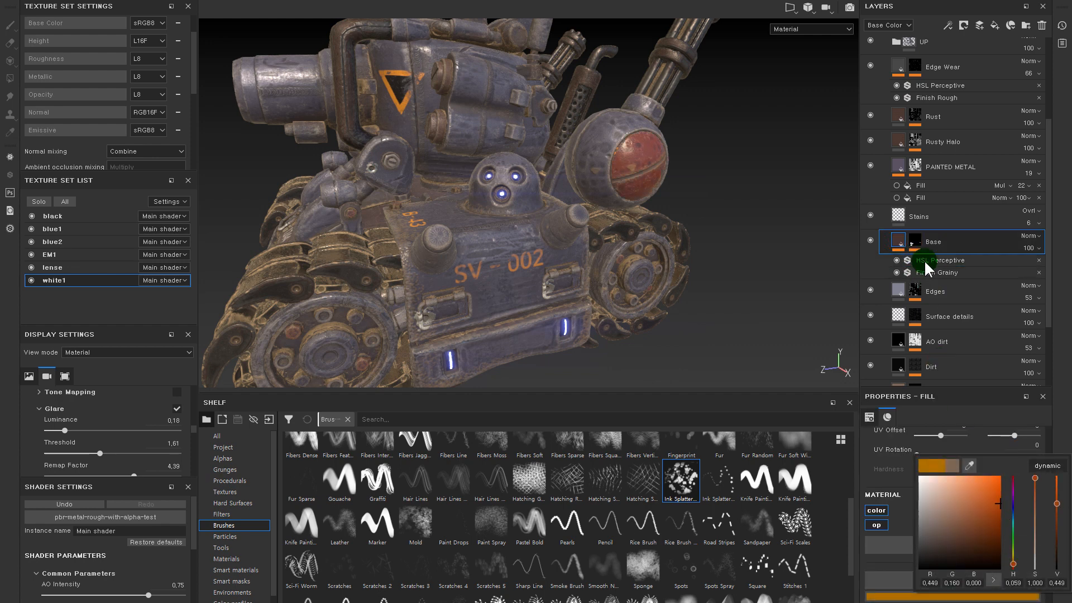
- Turn off the HSL Perceptive filter of the Base layer under Stains and sample a bright orange as its base color
left_click(896, 259)
right_click_drag(800, 251, 684, 219, "alt")
left_click_drag(681, 219, 708, 227, "alt")
right_click_drag(708, 228, 896, 347, "alt")
left_click(958, 596)
left_click_drag(968, 469, 419, 51)
right_click_drag(696, 144, 614, 100, "alt")
left_click_drag(701, 144, 671, 127, "alt")
right_click_drag(672, 127, 937, 262, "alt")
- Enable that Base layer's HSL Perceptive filter with hue, saturation and lightness at 0.5, and recheck its sampled orange
left_click(900, 261)
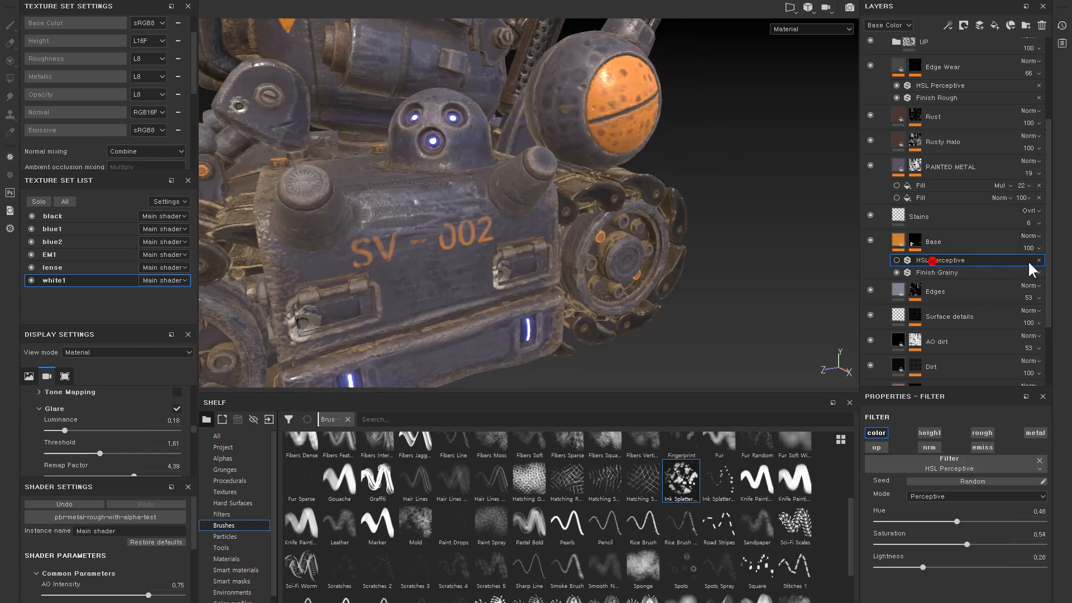
right_click(894, 240)
left_click(944, 481)
left_click(970, 469)
left_click(926, 597)
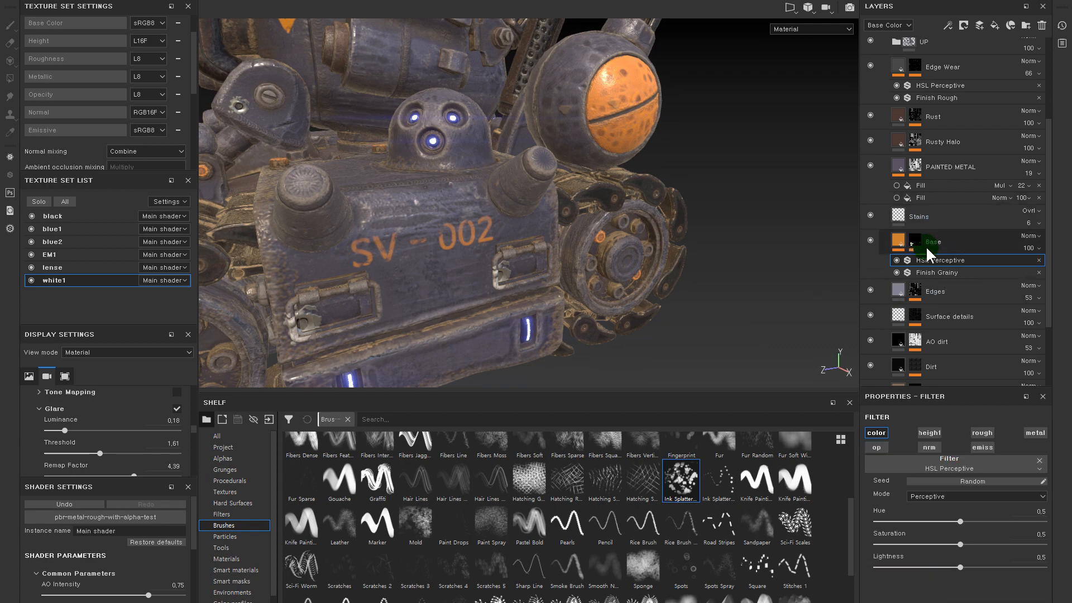
- Fine-tune the Base layer's HSL Perceptive filter, lowering the saturation to mute the orange
left_click_drag(742, 211, 731, 246, "alt")
left_click(961, 521)
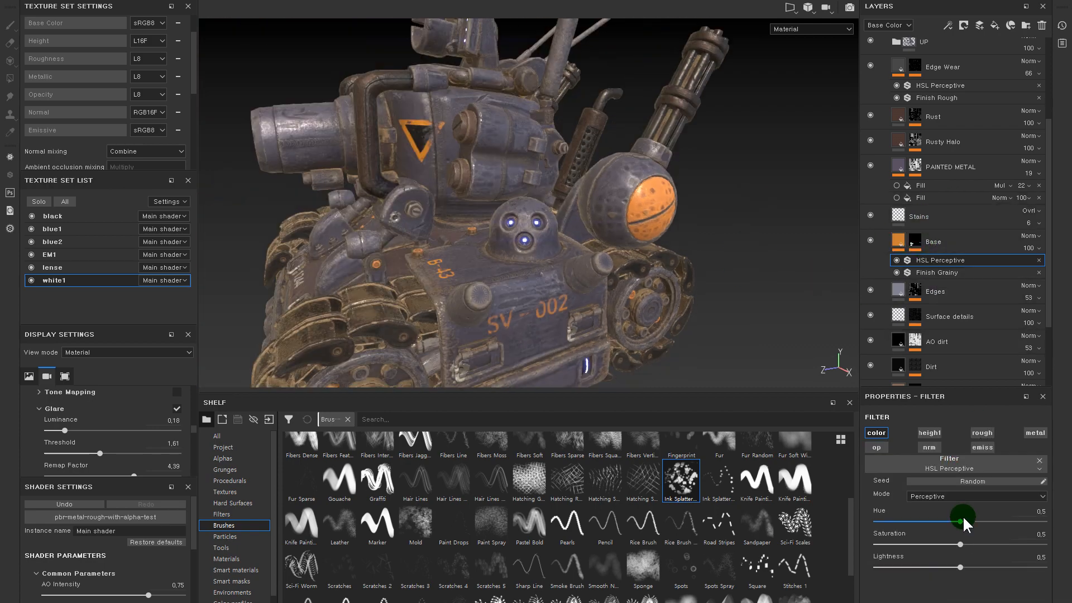
left_click_drag(926, 567, 963, 543)
right_click_drag(742, 249, 693, 274, "alt")
middle_click_drag(693, 274, 696, 211, "alt")
left_click_drag(696, 210, 699, 194, "alt")
left_click_drag(965, 544, 943, 544)
left_click(943, 544)
right_click_drag(704, 167, 734, 110, "alt")
- Compare the model with the orange Base layer shown and hidden
left_click(870, 240)
left_click(870, 241)
left_click(870, 240)
left_click(870, 240)
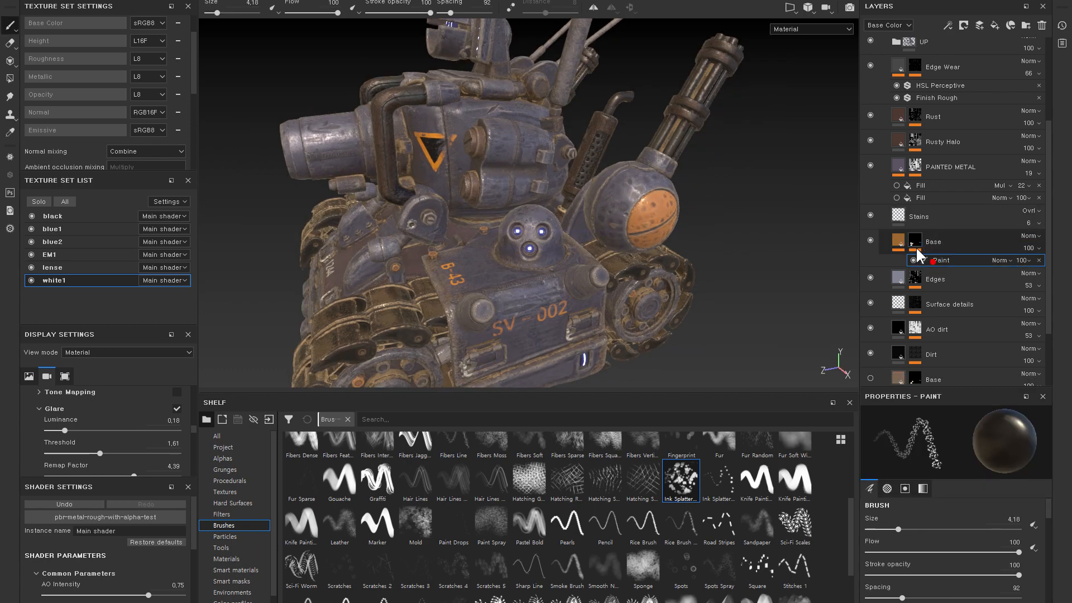
- Examine the orange Base layer's coverage on the tank from several angles, comparing the model with the layer shown and hidden
key("4")
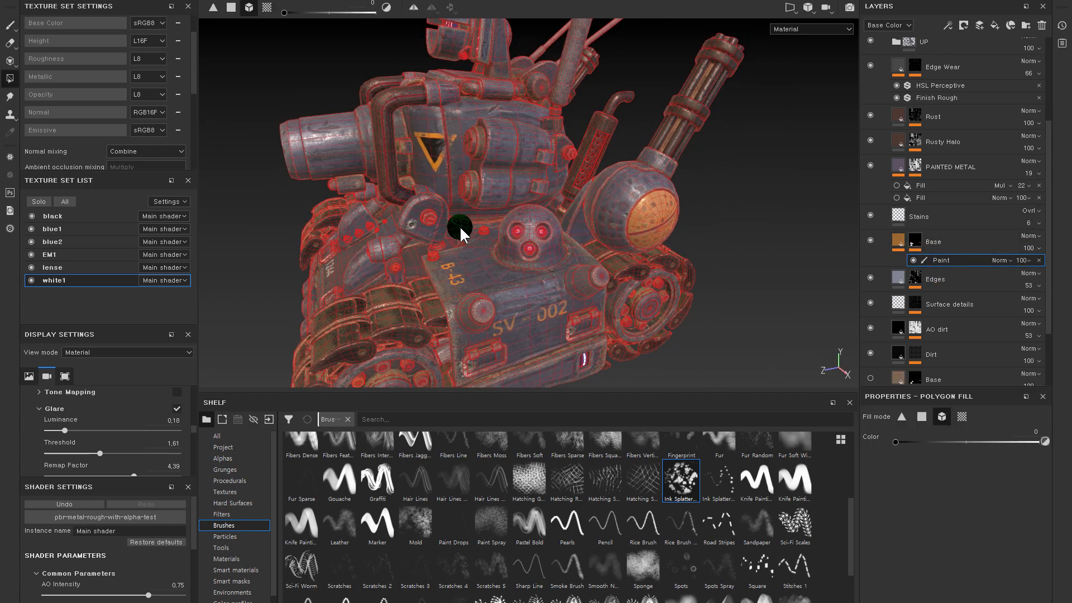
left_click_drag(491, 232, 493, 241, "alt")
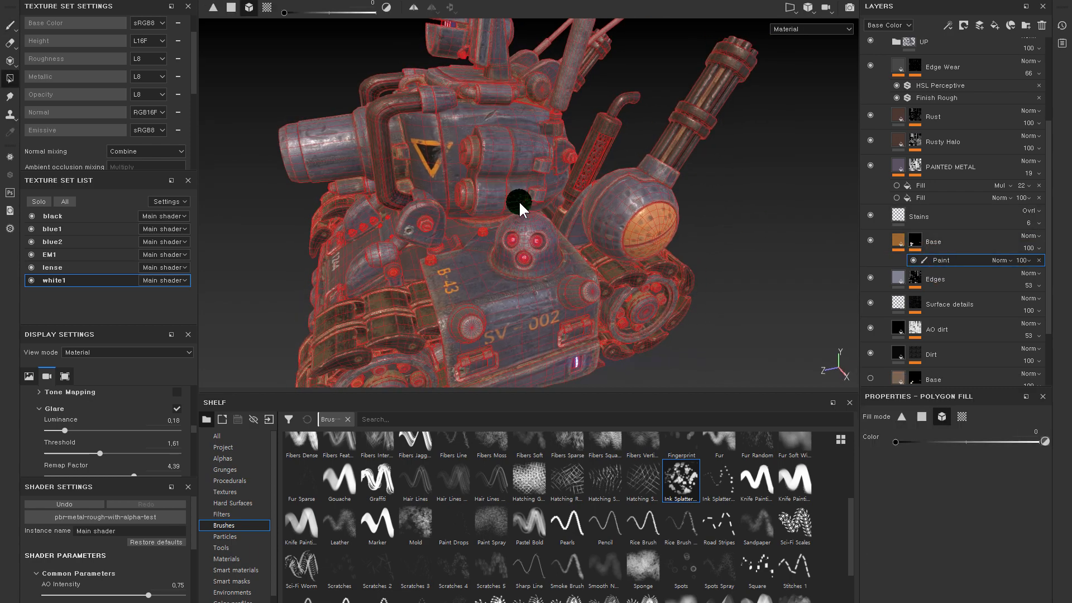
left_click_drag(723, 255, 820, 210, "alt")
left_click(894, 239)
right_click_drag(671, 210, 301, 176, "alt")
mouse_move(596, 185)
left_mouse_down("alt")
mouse_move(663, 206)
mouse_move(631, 173)
left_mouse_up("alt")
right_click_drag(500, 103, 588, 237, "alt")
middle_click_drag(673, 195, 819, 120, "alt")
left_click(862, 246)
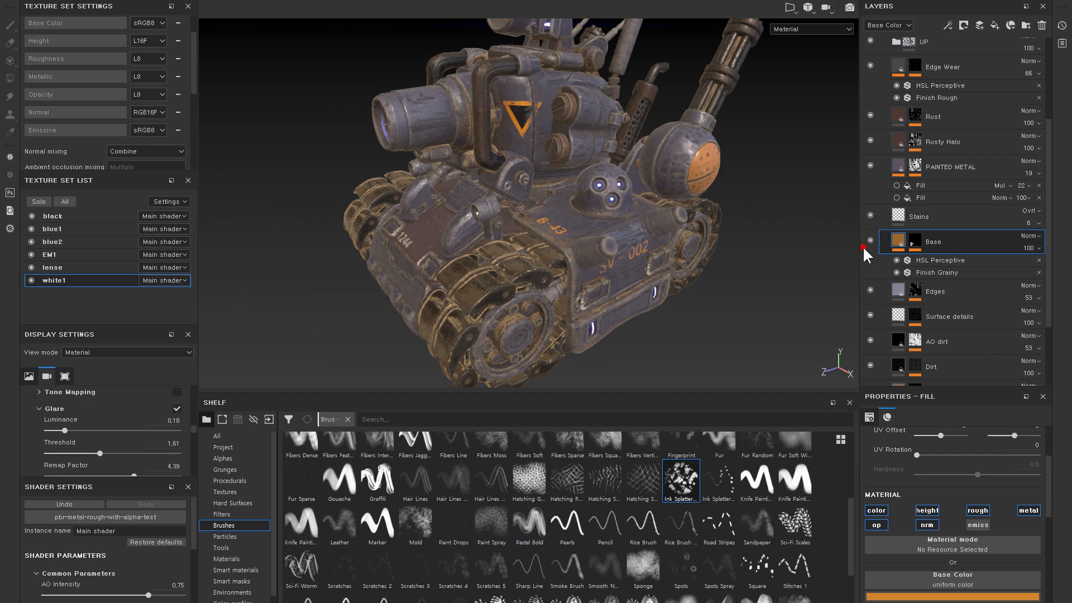
left_click(869, 243)
left_click(869, 243)
right_click_drag(720, 263, 820, 282, "alt")
left_click_drag(703, 208, 732, 209, "alt")
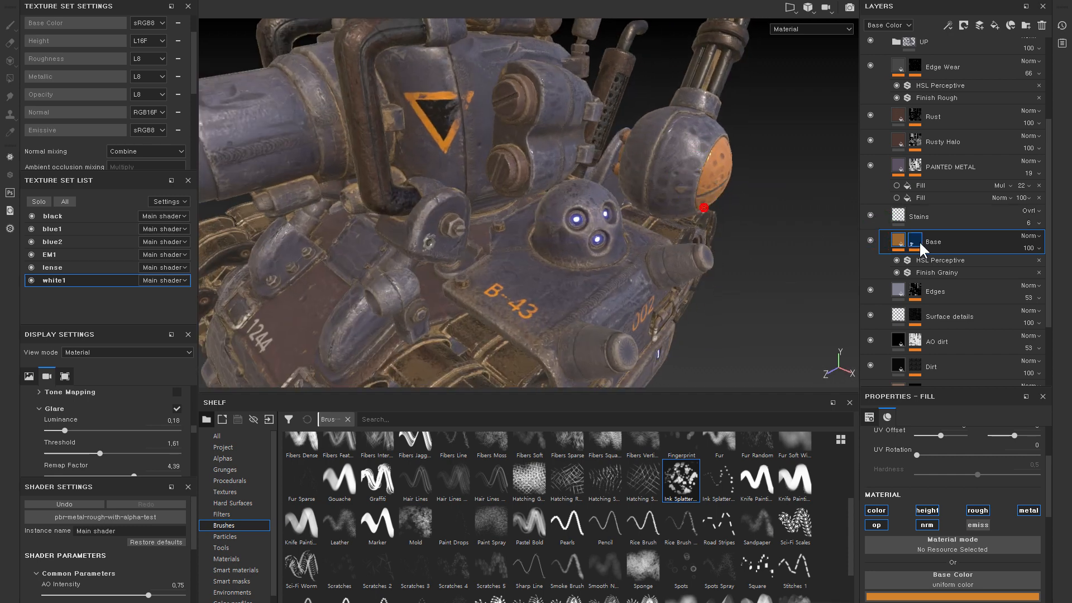
- Fill the bolted flange beside the ball-shaped gun mount with white on the Base layer's mask using Polygon Fill
left_click(913, 239)
left_click(947, 259)
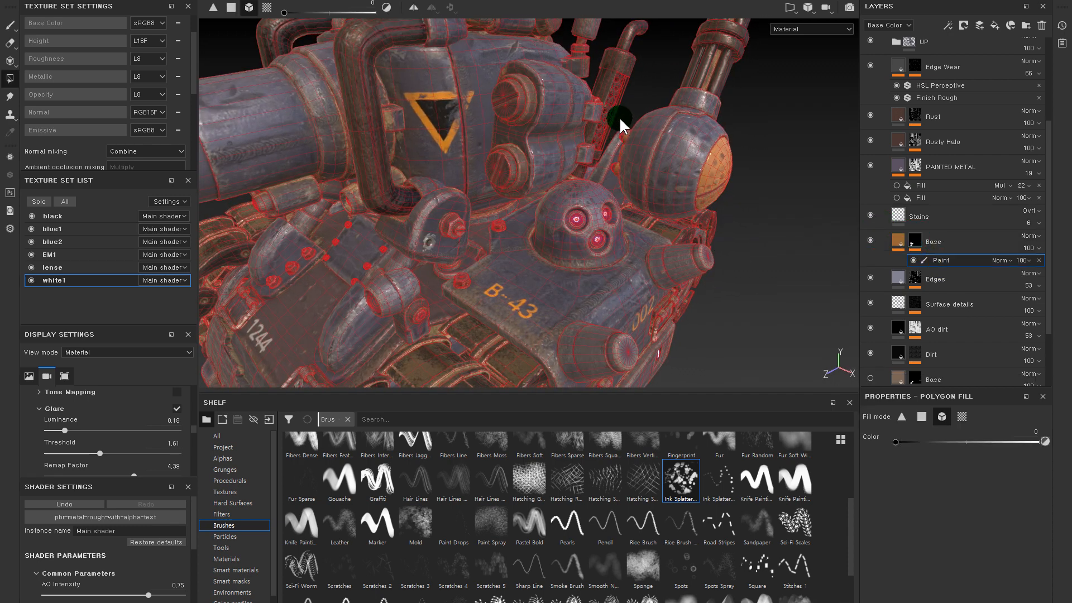
left_click_drag(728, 95, 273, 86, "alt")
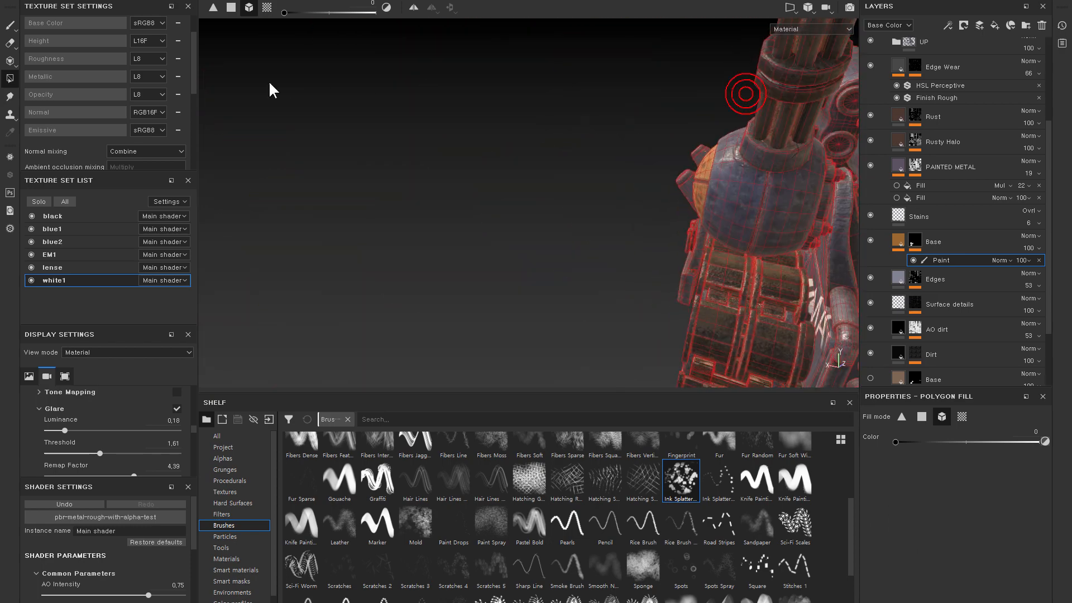
middle_click_drag(721, 79, 467, 144, "alt")
right_click_drag(575, 223, 659, 248, "alt")
right_click_drag(526, 126, 693, 303, "alt")
key("x")
left_click(664, 280)
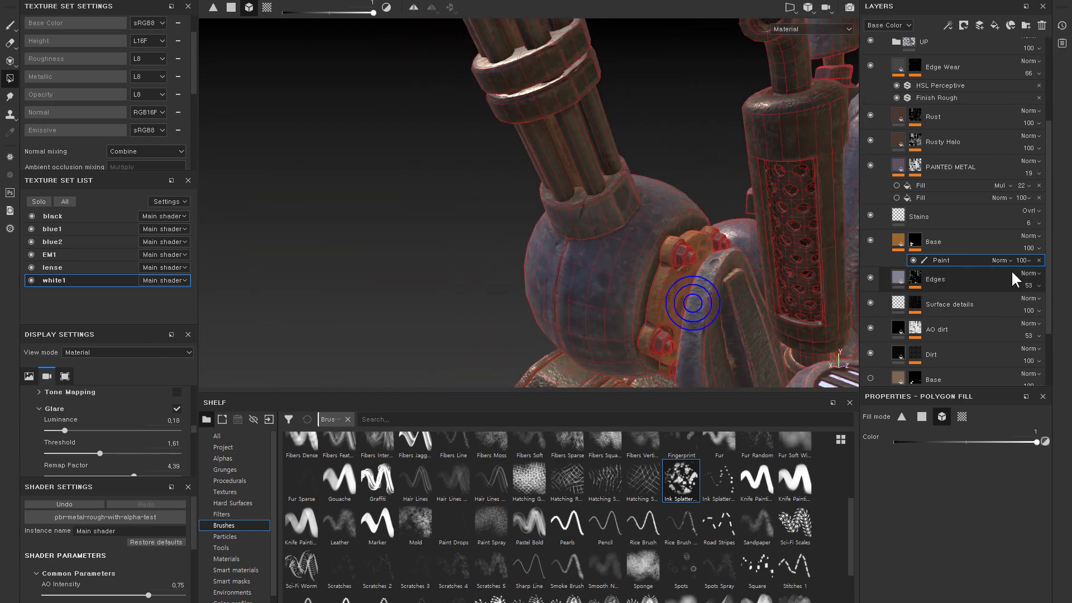
- Examine the orange accents on the gun mounts and around the VIELBooks rear bumper from several angles
left_click(894, 237)
right_click_drag(698, 263, 625, 252, "alt")
middle_click_drag(731, 257, 570, 178, "alt")
right_click_drag(642, 204, 576, 184, "alt")
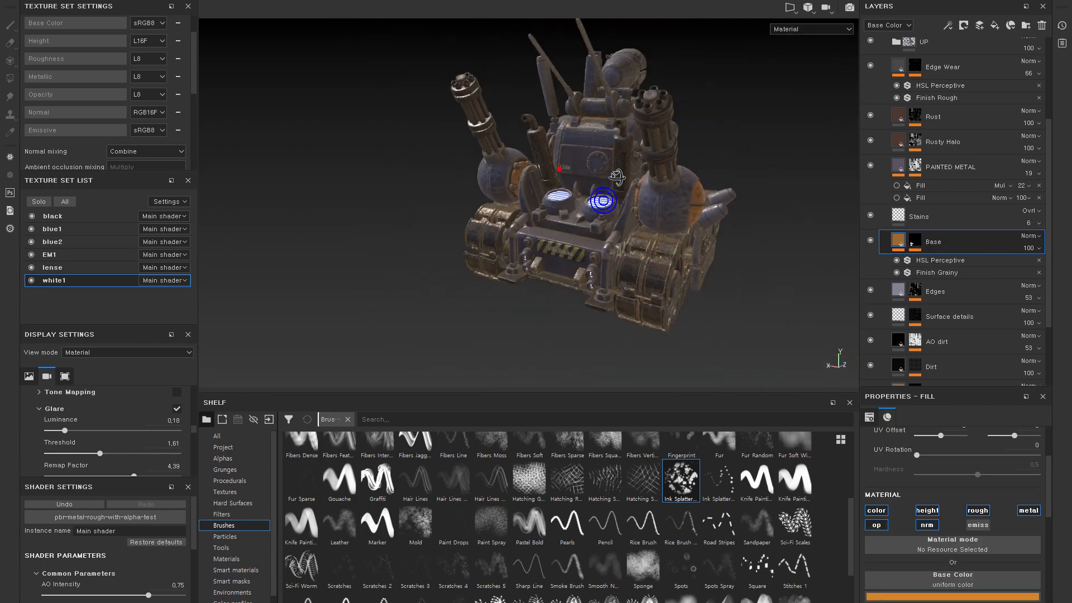
left_click_drag(602, 154, 705, 194, "alt")
right_click_drag(637, 169, 726, 195, "alt")
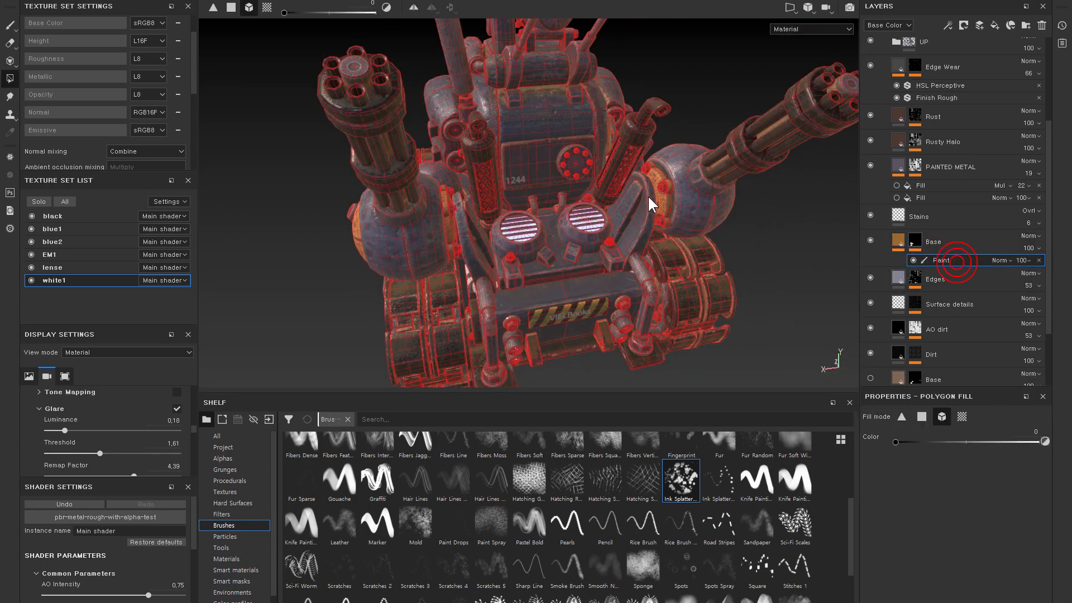
right_click_drag(658, 191, 717, 291, "alt")
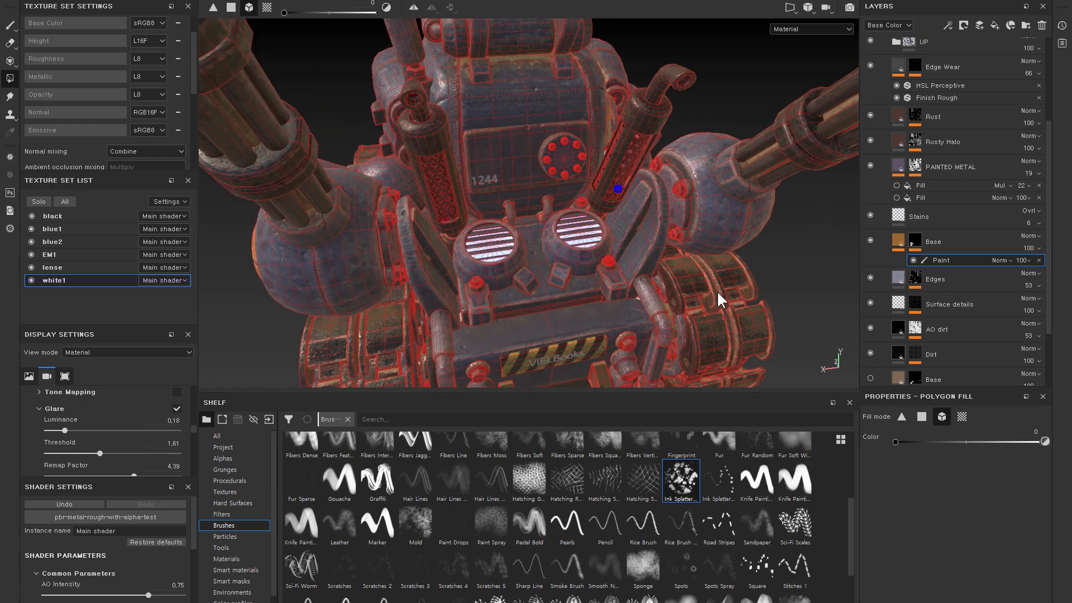
middle_click_drag(717, 291, 708, 184, "alt")
mouse_move(708, 184)
right_mouse_down("alt")
mouse_move(680, 246)
mouse_move(692, 199)
right_mouse_up("alt")
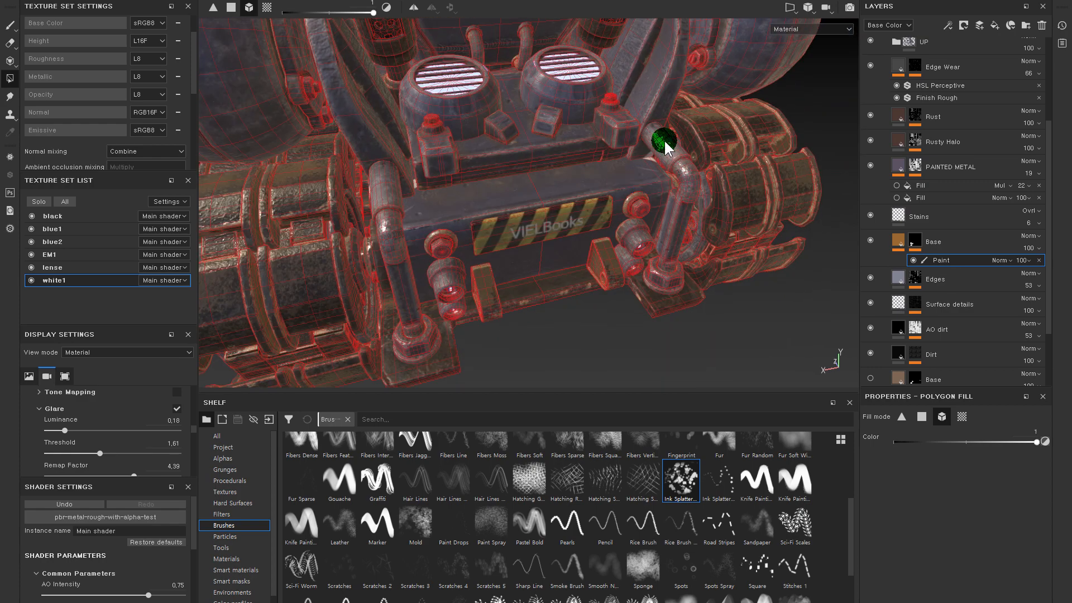
left_click_drag(713, 186, 661, 174, "alt")
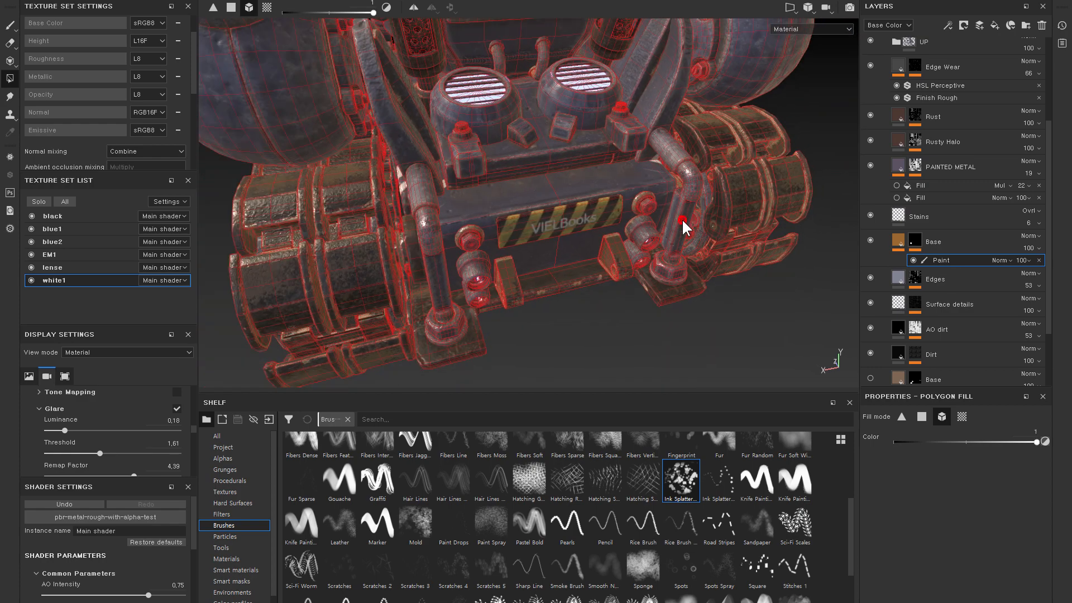
right_click_drag(726, 226, 664, 167, "alt")
left_click_drag(665, 168, 598, 108, "alt")
right_click_drag(598, 109, 651, 125, "alt")
left_click_drag(659, 95, 672, 145, "alt")
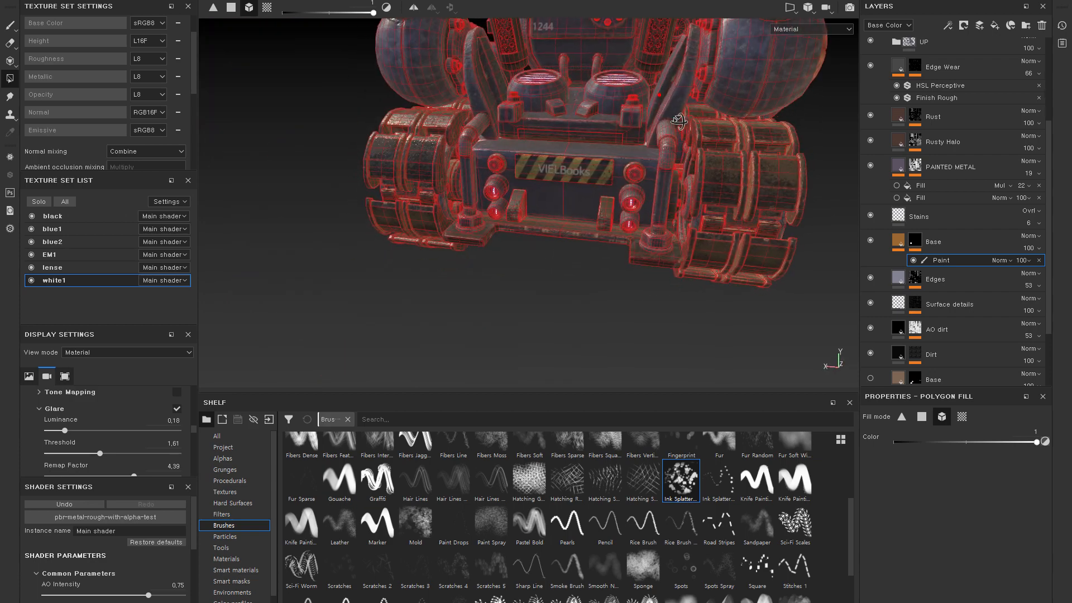
- Isolate the white1 texture set in the viewport and inspect its wheels and separated parts
left_click(114, 285)
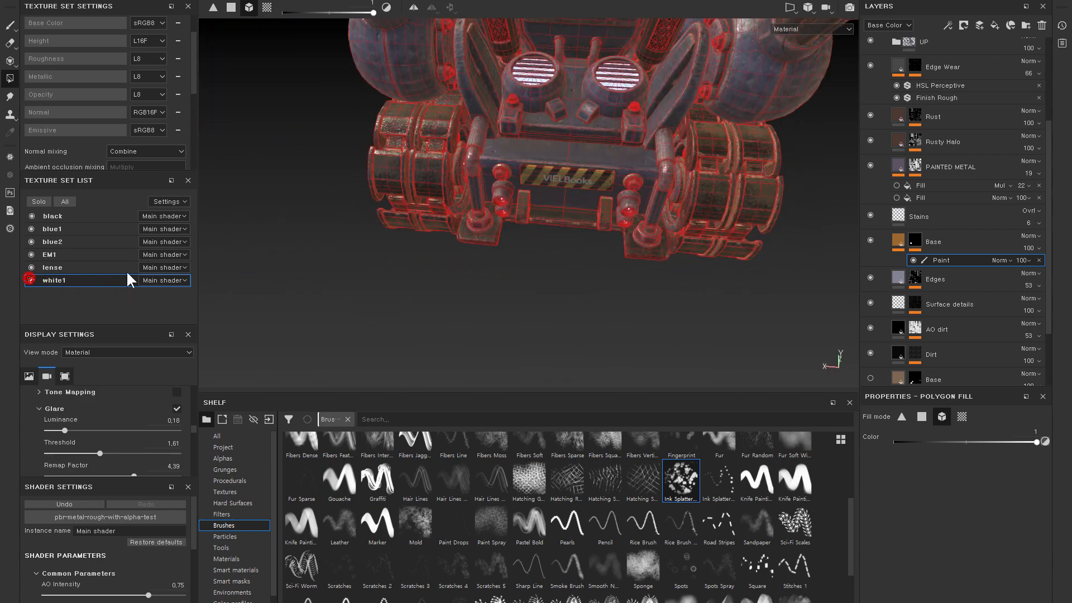
left_click(39, 201)
left_click_drag(672, 146, 799, 129, "alt")
left_click_drag(732, 111, 743, 72, "alt")
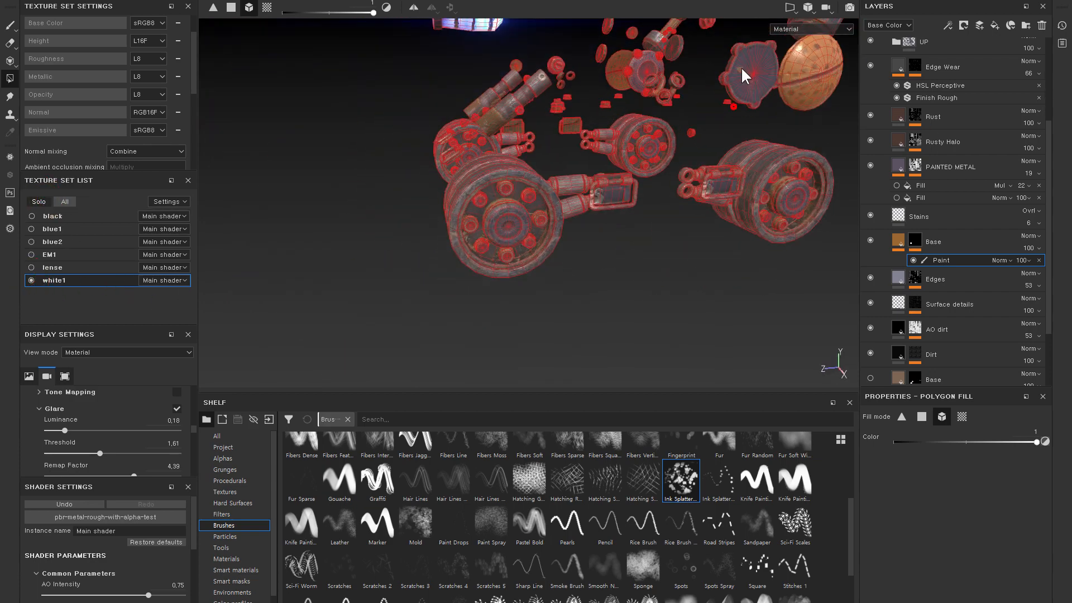
right_click_drag(684, 136, 738, 209, "alt")
left_click_drag(635, 277, 656, 304, "alt")
middle_click_drag(655, 304, 723, 302, "alt")
right_click_drag(670, 265, 696, 300, "alt")
left_click_drag(697, 300, 658, 115, "alt")
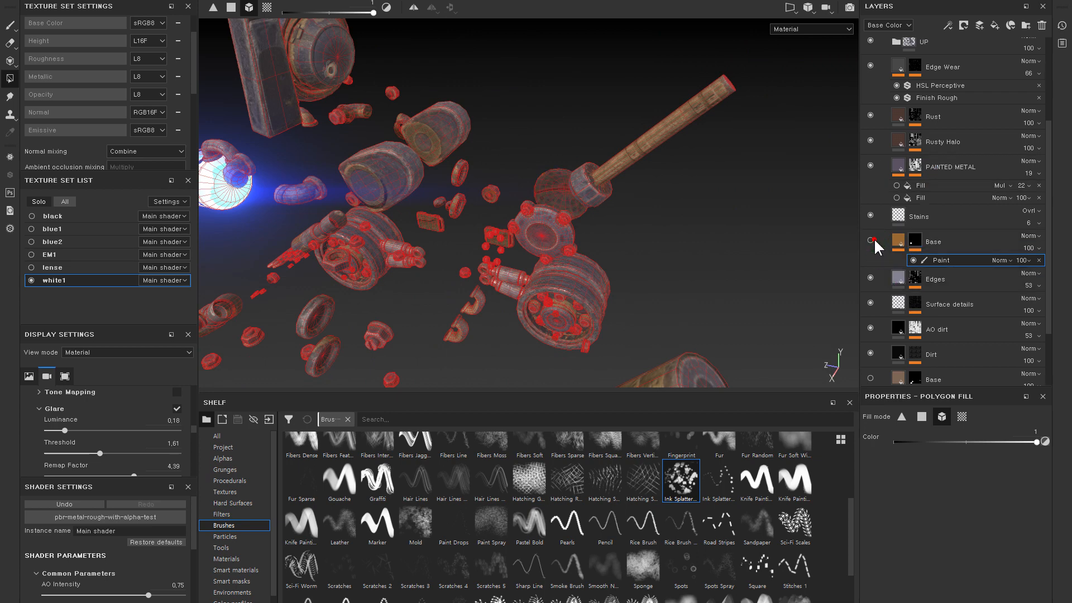
- Expand the dust folder and compare the isolated parts with the folder shown and hidden
scroll(888, 145, "up", 2)
scroll(888, 190, "up", 2)
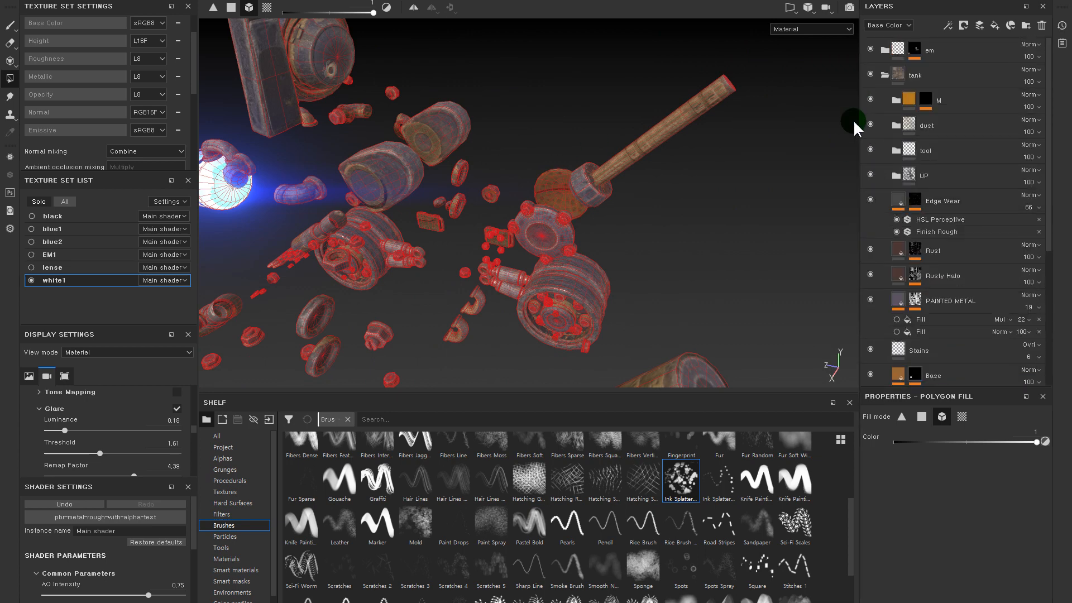
left_click_drag(631, 140, 675, 123, "alt")
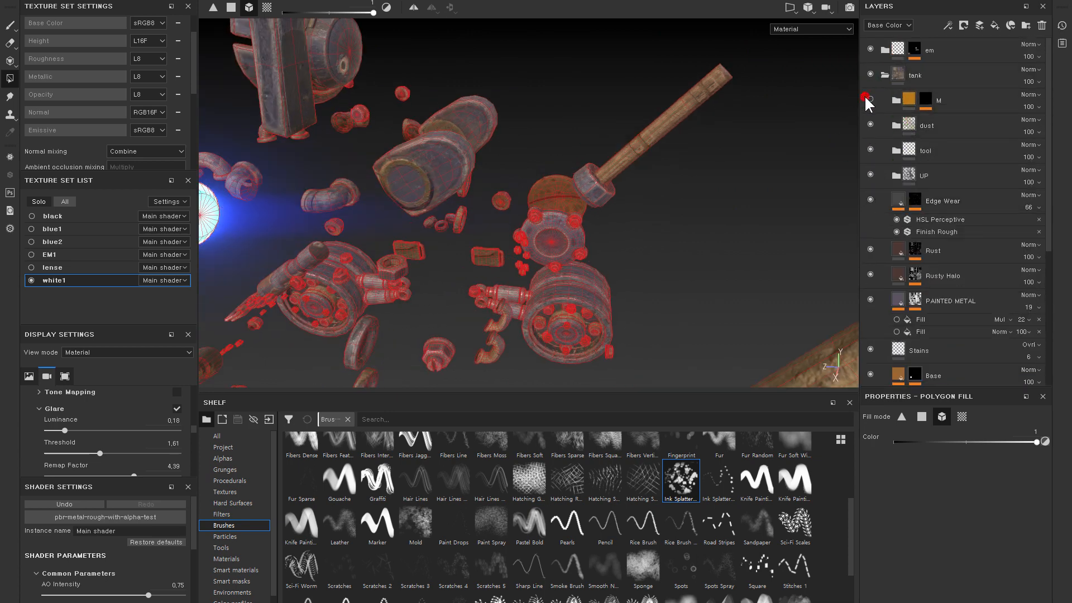
left_click(897, 127)
left_click_drag(631, 140, 558, 143, "alt")
right_click_drag(558, 144, 455, 172, "alt")
middle_click_drag(455, 173, 527, 126, "alt")
left_click_drag(639, 216, 741, 154, "alt")
left_click(870, 124)
left_click(871, 124)
- Compare the isolated parts with the uppermost TOP DIRT layer and the mud layer shown and hidden
right_click_drag(740, 154, 782, 224, "alt")
middle_click_drag(782, 223, 871, 166, "alt")
left_click(868, 149)
left_click(869, 149)
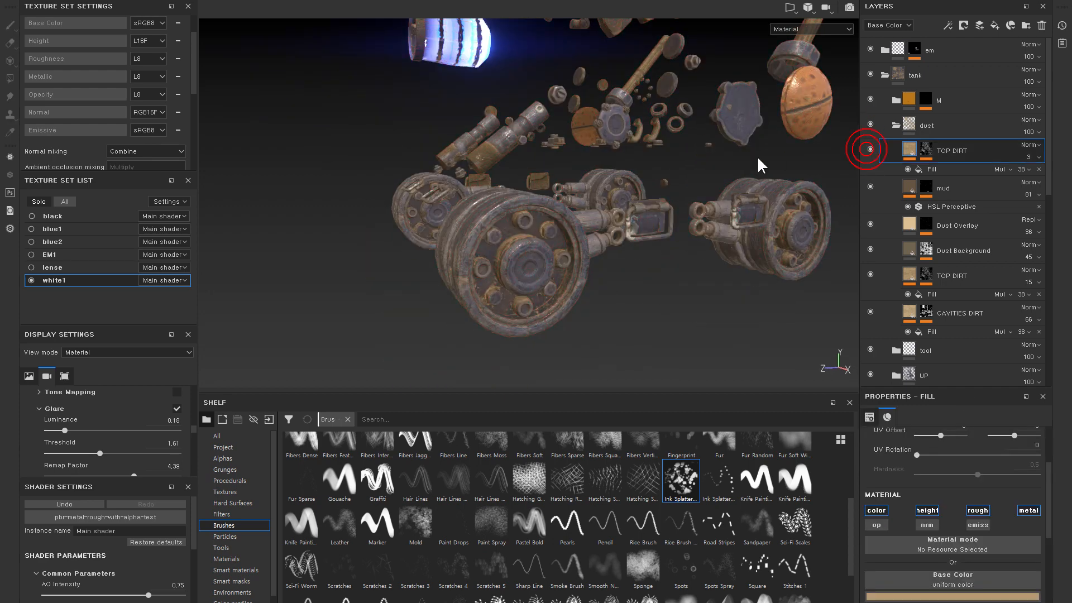
left_click(871, 186)
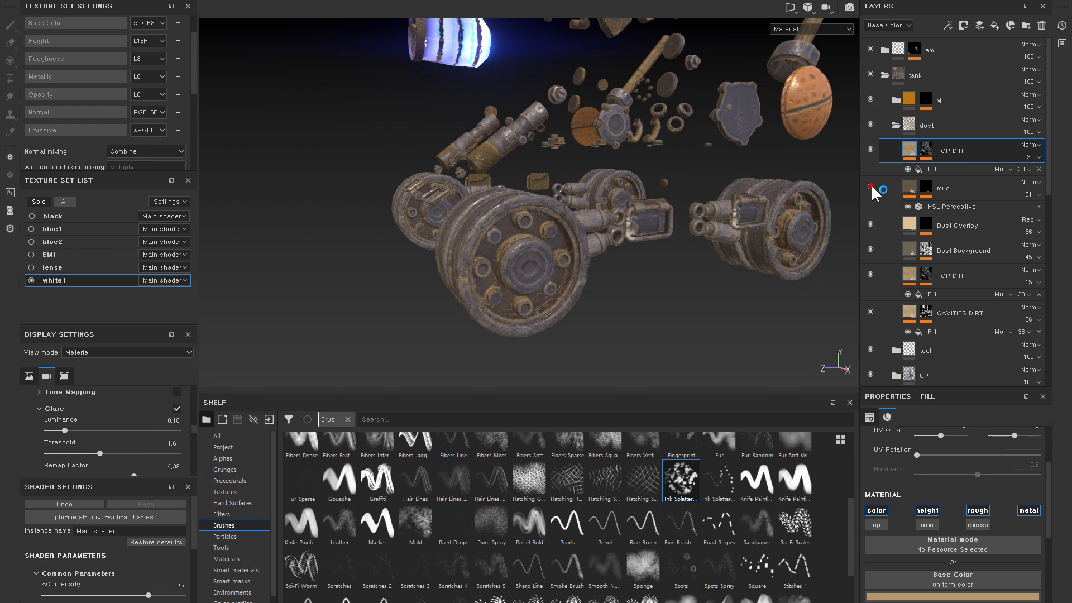
left_click(871, 187)
left_click(869, 189)
- Remove the existing Paint effect from the mud layer's mask and add a new Paint effect to it
left_click(935, 191)
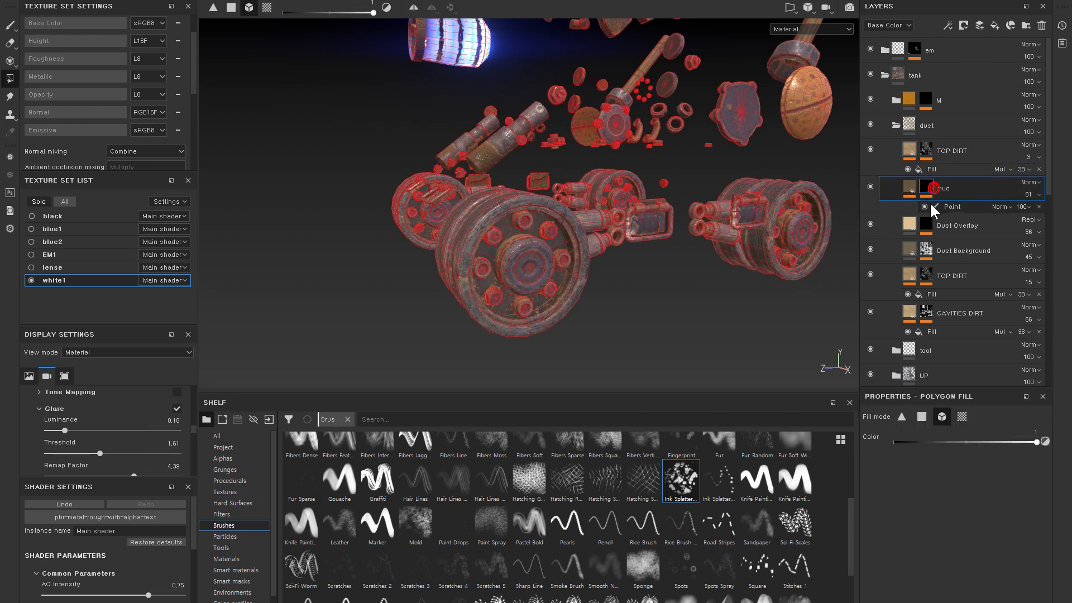
left_click(1037, 206)
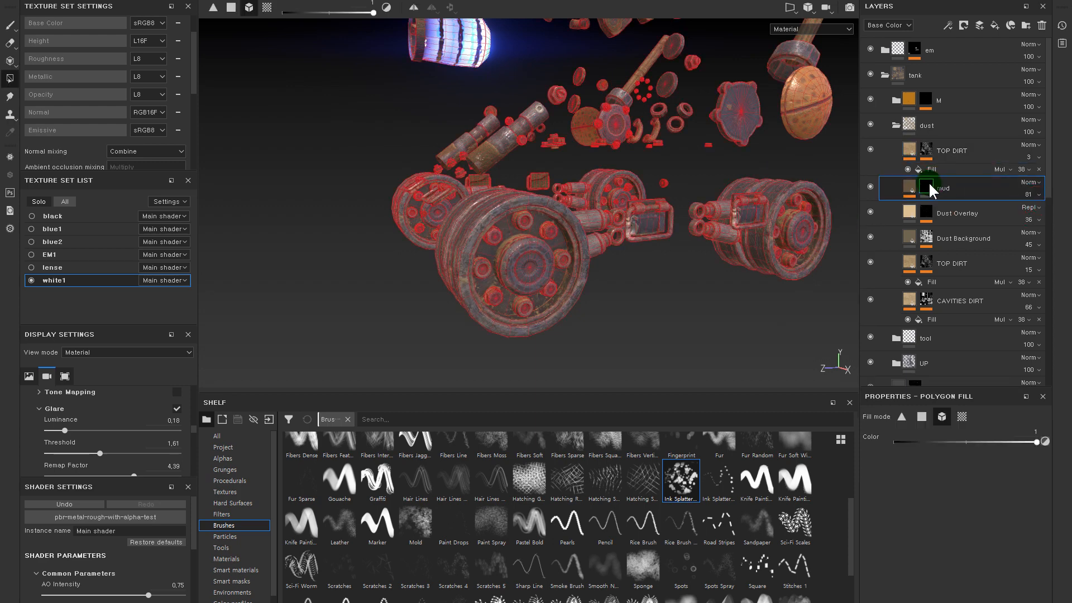
right_click(929, 183)
left_click(971, 390)
- Delete the uppermost TOP DIRT layer and the Dust Overlay layer from the dust folder
left_click(871, 148)
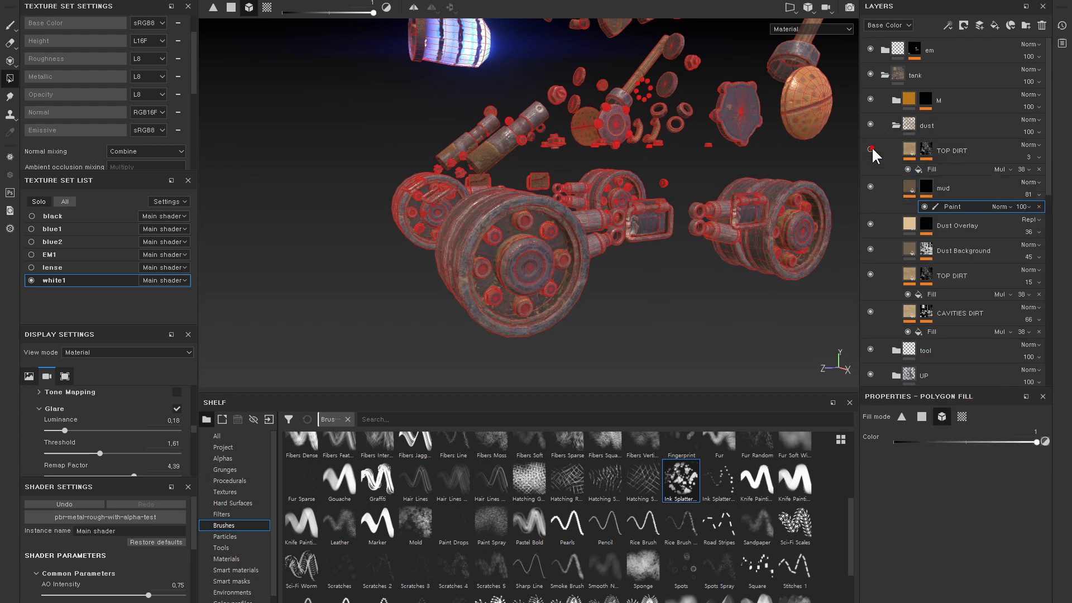
left_click(909, 149)
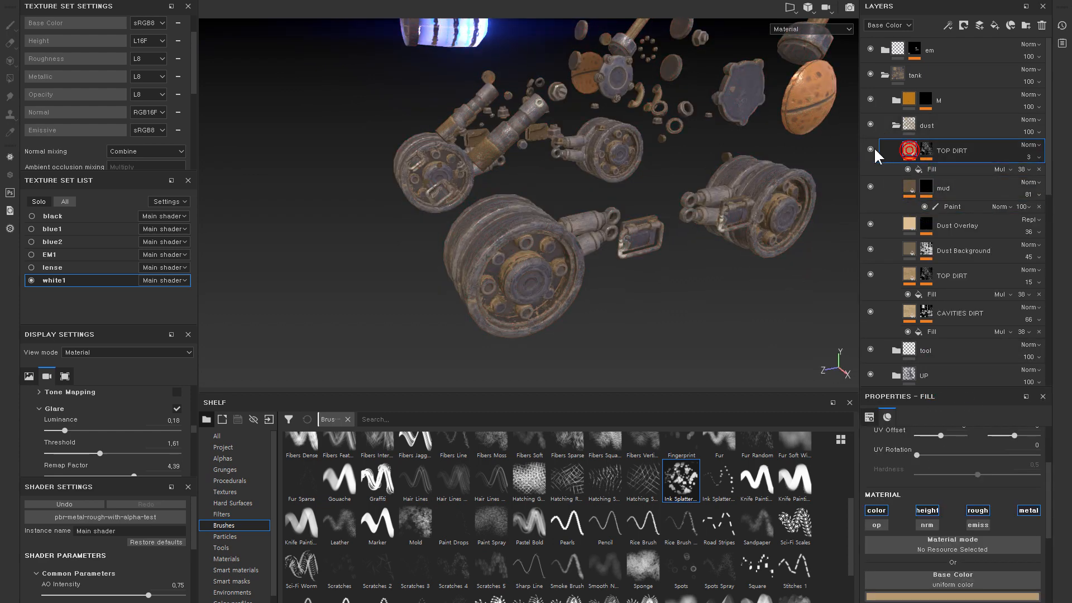
key("Delete")
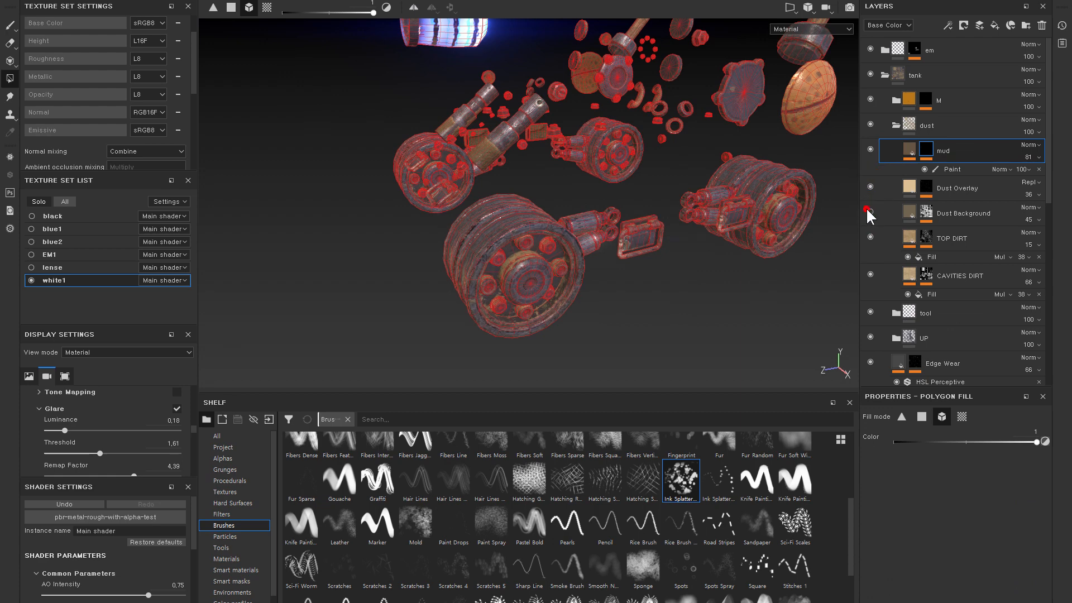
left_click(869, 186)
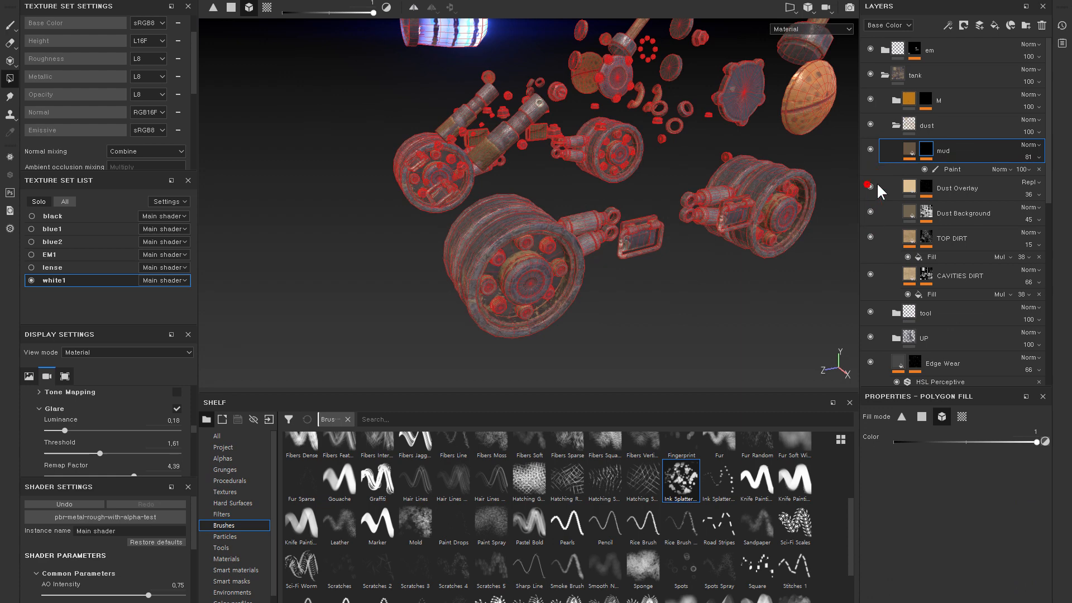
left_click(909, 183)
key("Delete")
- Compare the wheels with the Dust Background layer shown and hidden, and leave the layer hidden
left_click(870, 184)
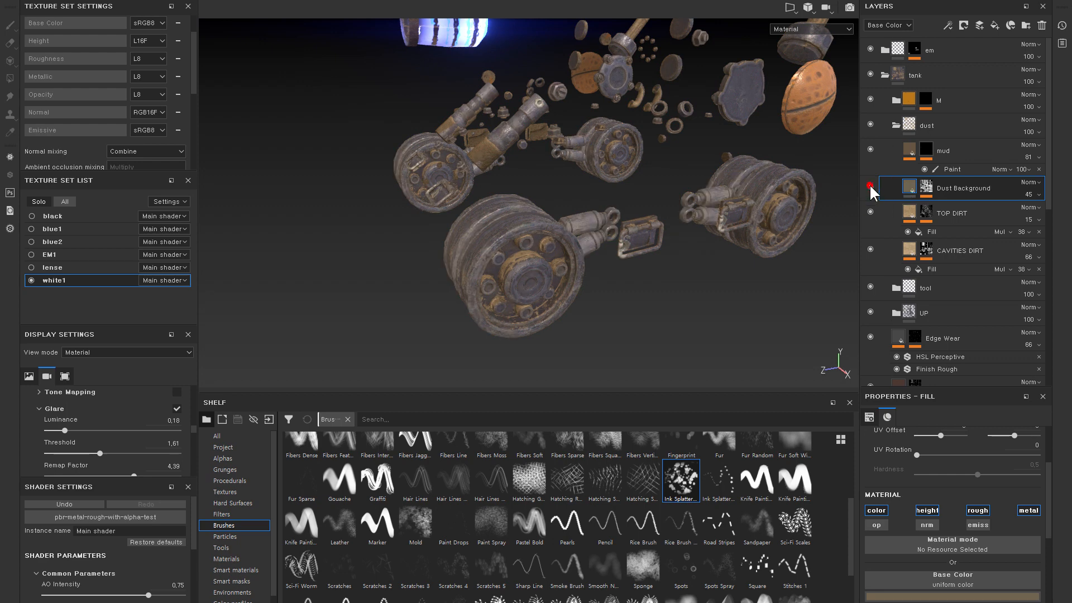
left_click_drag(504, 244, 514, 184, "alt")
right_click_drag(514, 182, 659, 246, "alt")
left_click(869, 184)
left_click(869, 185)
left_click(869, 185)
mouse_move(587, 196)
left_mouse_down("alt")
mouse_move(771, 200)
mouse_move(782, 211)
mouse_move(454, 246)
mouse_move(572, 206)
left_mouse_up("alt")
left_click(870, 187)
right_click_drag(572, 199, 808, 236, "alt")
- Compare the wheel with the Edge Wear layer, the UP folder and its detail4 layer shown and hidden
scroll(908, 280, "down", 1)
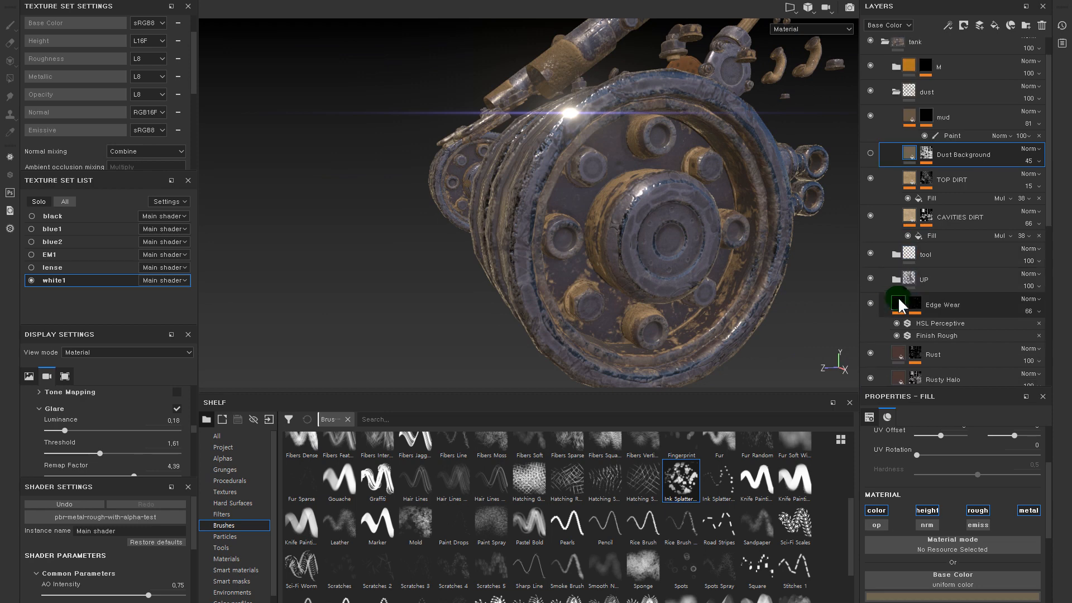
left_click(870, 302)
left_click_drag(676, 276, 743, 279, "alt")
left_click(870, 303)
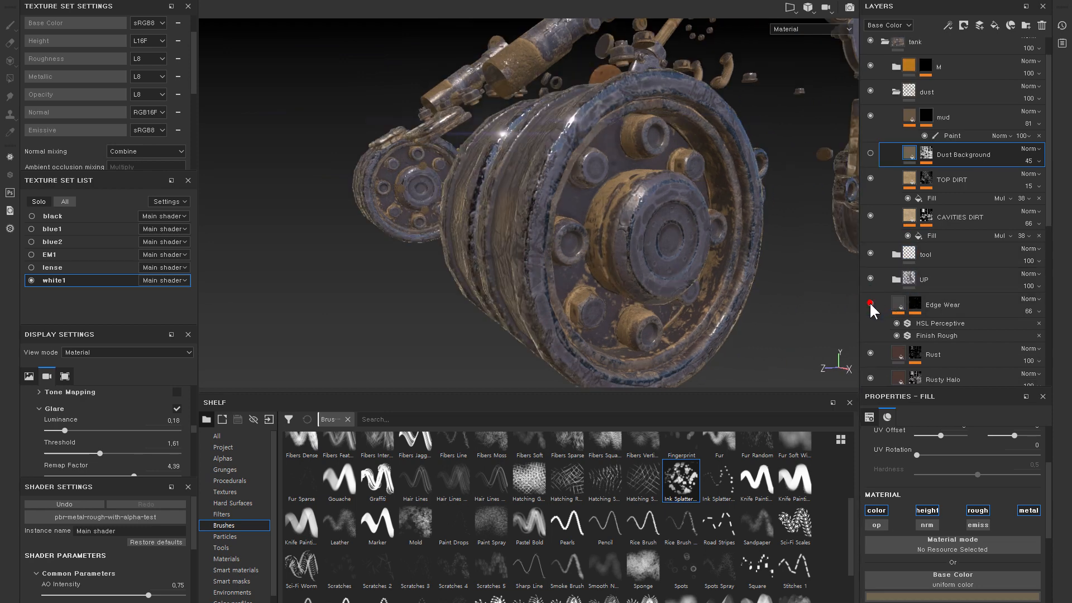
left_click(869, 278)
left_click(870, 279)
left_click(896, 280)
left_click(870, 237)
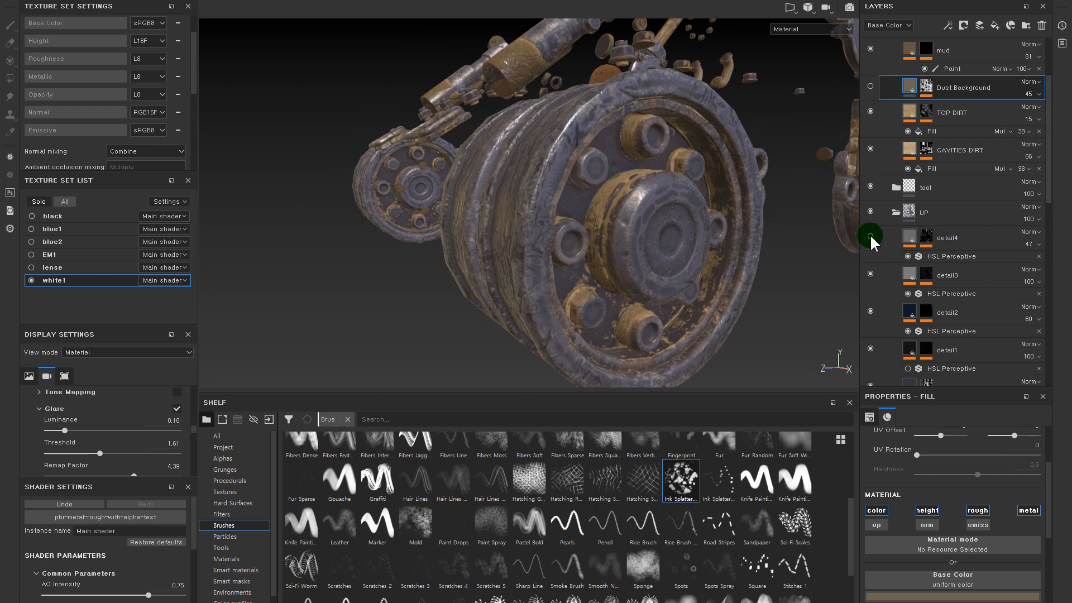
left_click(870, 237)
- Set the roughness of the detail4 layer in the UP folder to 0.449
left_click(959, 257)
left_click(905, 234)
scroll(977, 477, "down", 5)
left_click(964, 474)
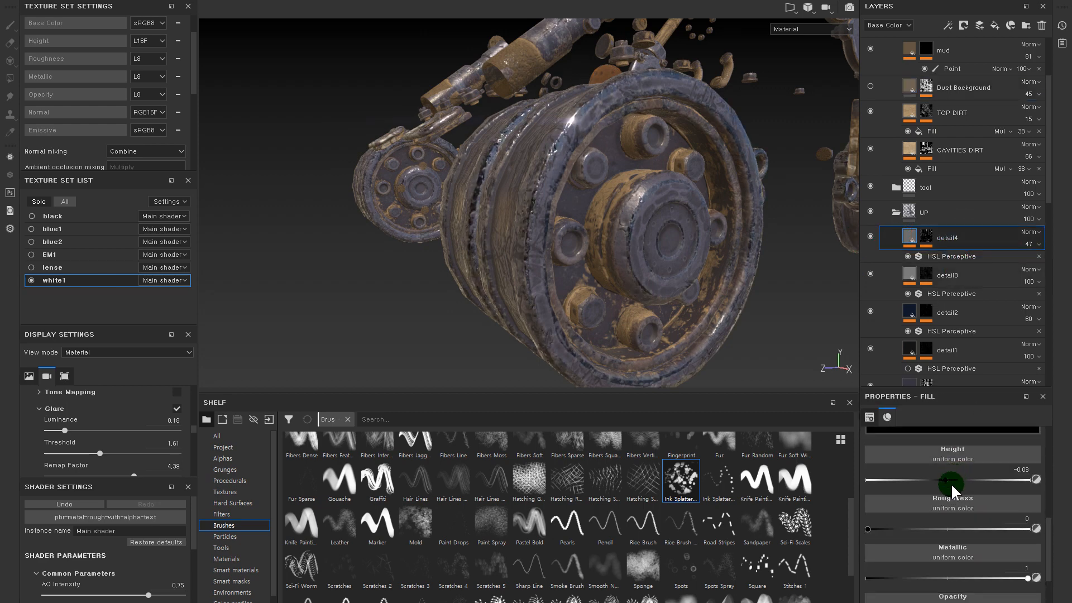
left_click(923, 556)
left_click(892, 506)
left_click_drag(889, 528, 939, 525)
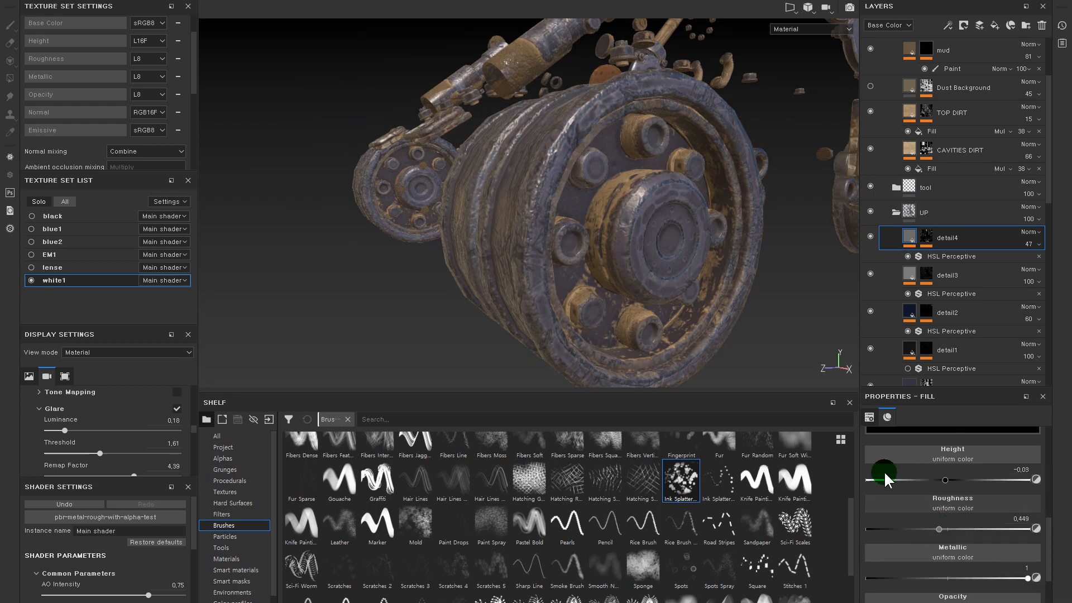
- Select the CAVITIES DIRT layer and recheck the wheels with the Dust Background layer shown and hidden
right_click_drag(713, 224, 708, 181, "alt")
left_click_drag(708, 181, 697, 197, "alt")
left_click(910, 150)
scroll(913, 157, "up", 2)
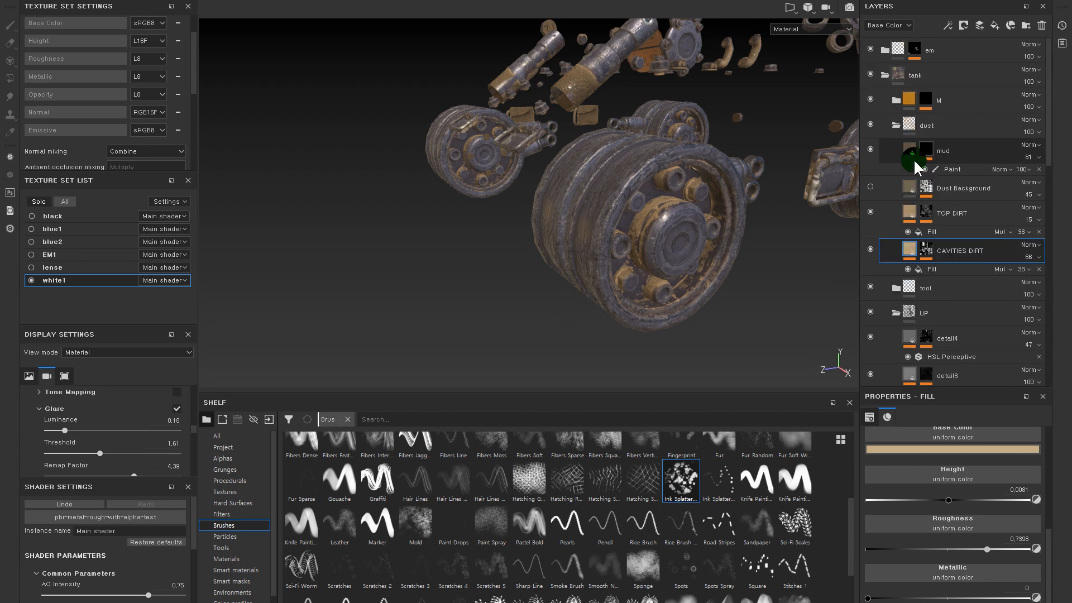
left_click(870, 186)
left_click(869, 186)
left_click(869, 185)
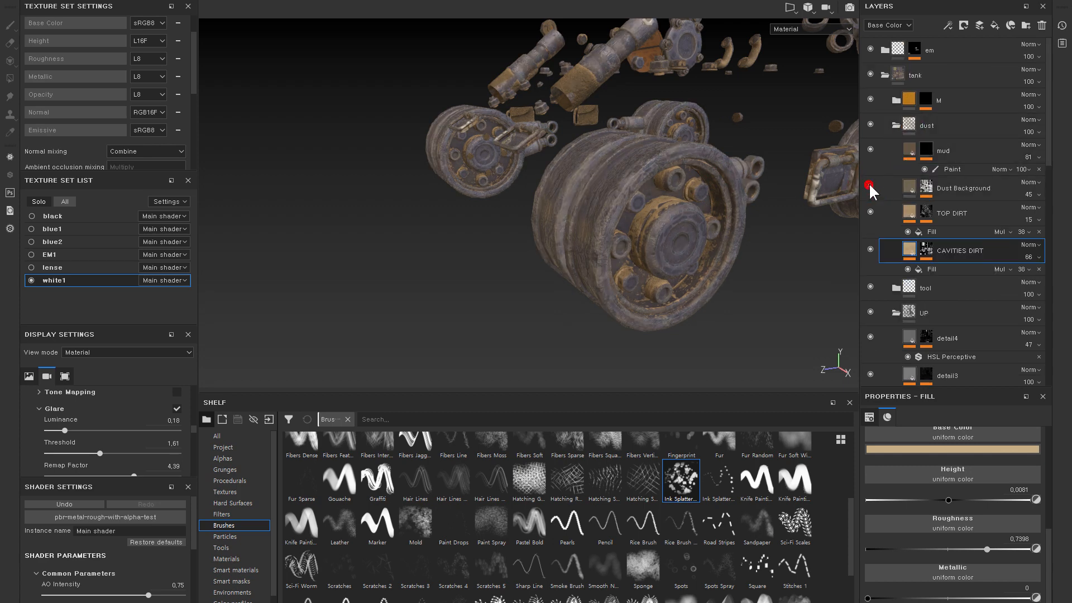
left_click(870, 186)
left_click(871, 186)
left_click(870, 187)
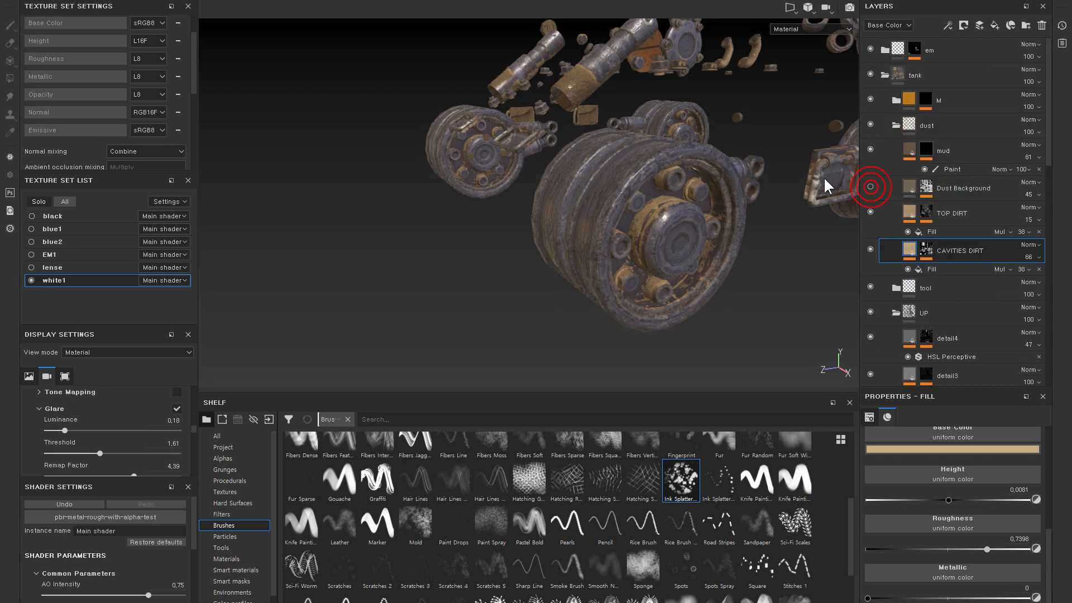
- Compare the parts with the Dust Background layer shown and hidden, and delete that layer
right_click_drag(804, 178, 328, 167, "alt")
left_click_drag(688, 175, 857, 219, "alt")
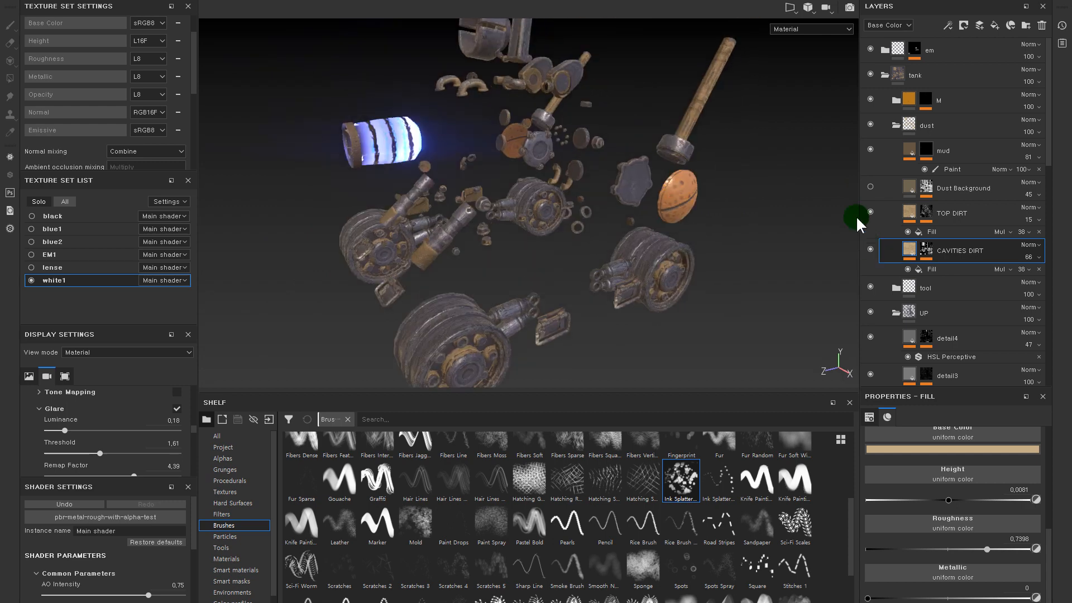
left_click(870, 186)
left_click(869, 187)
left_click(869, 187)
left_click(870, 187)
left_click(869, 187)
left_click(869, 187)
left_click(909, 181)
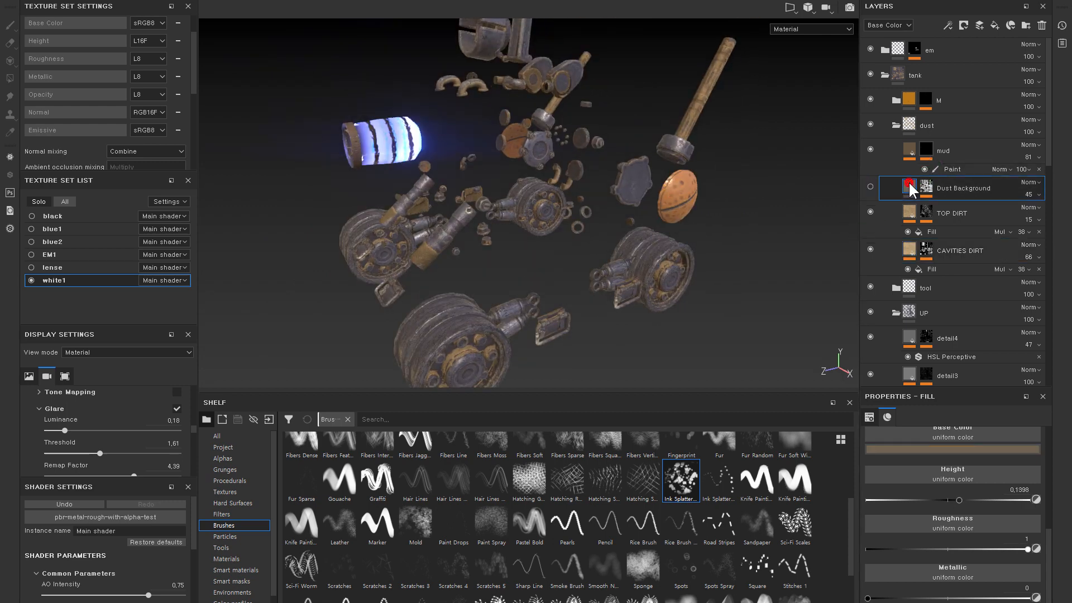
key("Delete")
- Check the effect of the CAVITIES DIRT layer on the tools and wheels, and add a paint effect to its mask
left_click(870, 187)
left_click(869, 224)
left_click(869, 224)
left_click(926, 221)
scroll(706, 104, "up", 1)
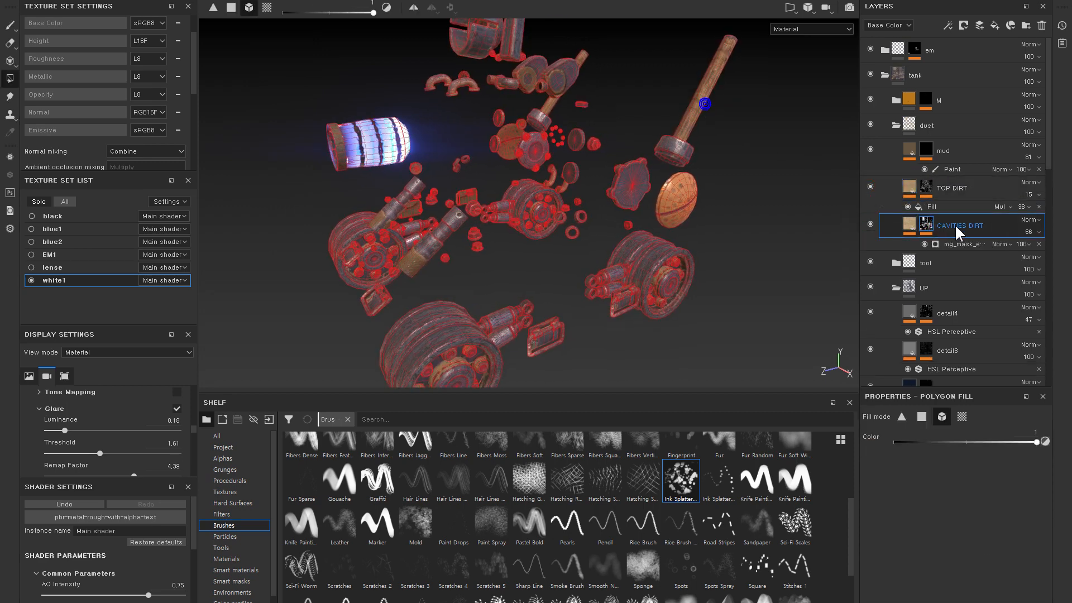
left_click_drag(767, 113, 704, 208, "alt")
right_click_drag(661, 127, 706, 133, "alt")
left_click_drag(706, 133, 699, 152, "alt")
left_click(867, 223)
left_click(867, 223)
right_click(925, 223)
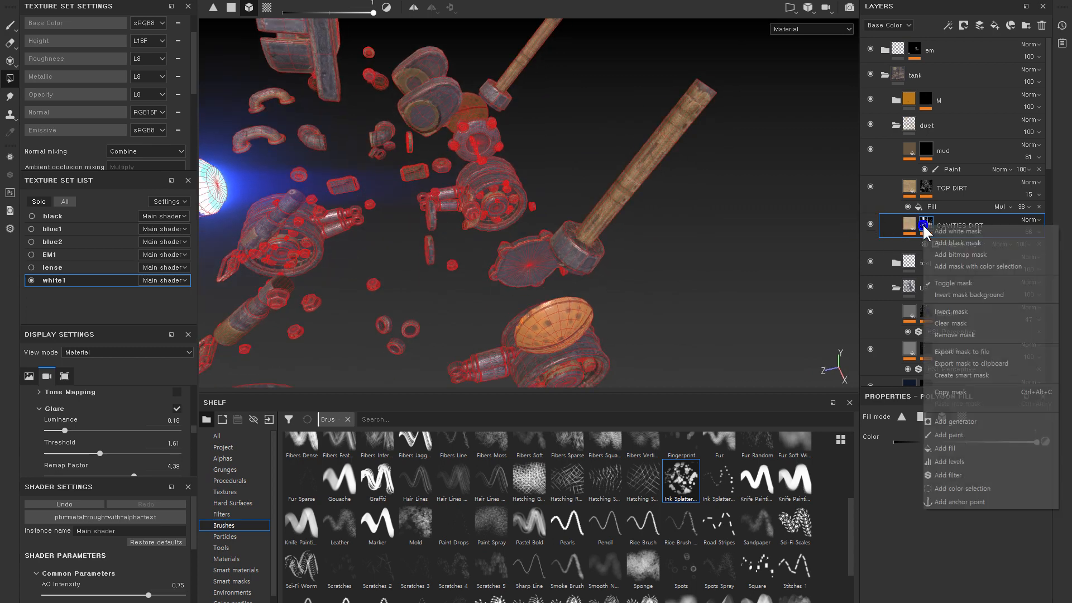
left_click(1003, 432)
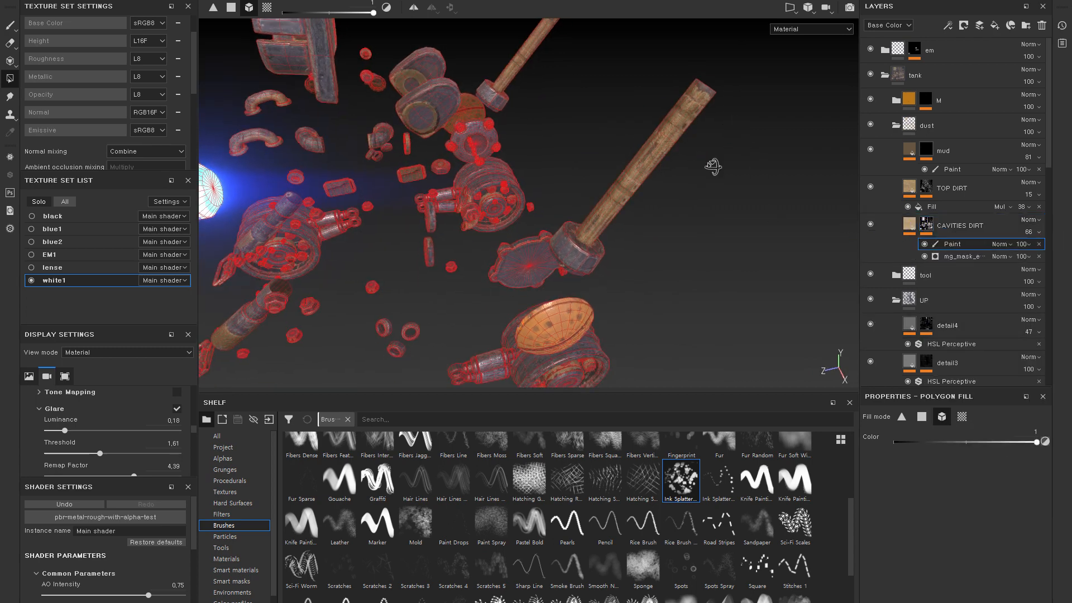
- Remove the cavities dirt from the long tool handles by polygon-filling them with colour 0 in the mask
left_click_drag(721, 83, 631, 182)
right_click_drag(714, 182, 709, 218, "alt")
left_click_drag(713, 226, 717, 215, "alt")
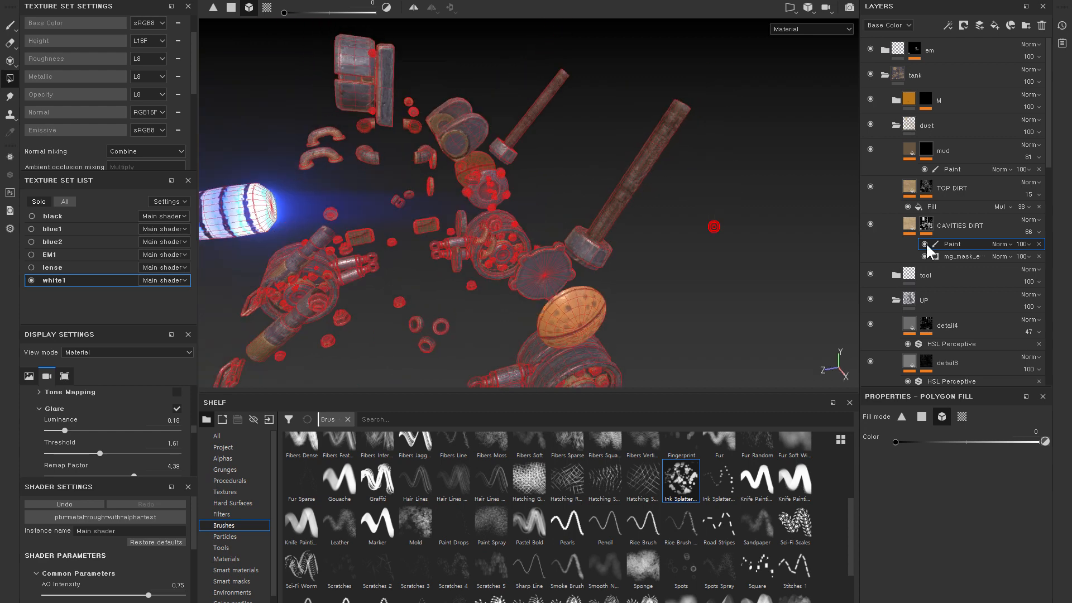
left_click(911, 228)
- Select the TOP DIRT mask, inspect the wheels and tracks on the whole tank, and isolate the white1 texture set again
left_click_drag(728, 267, 665, 263, "alt")
right_click_drag(665, 263, 658, 173, "alt")
left_click(926, 187)
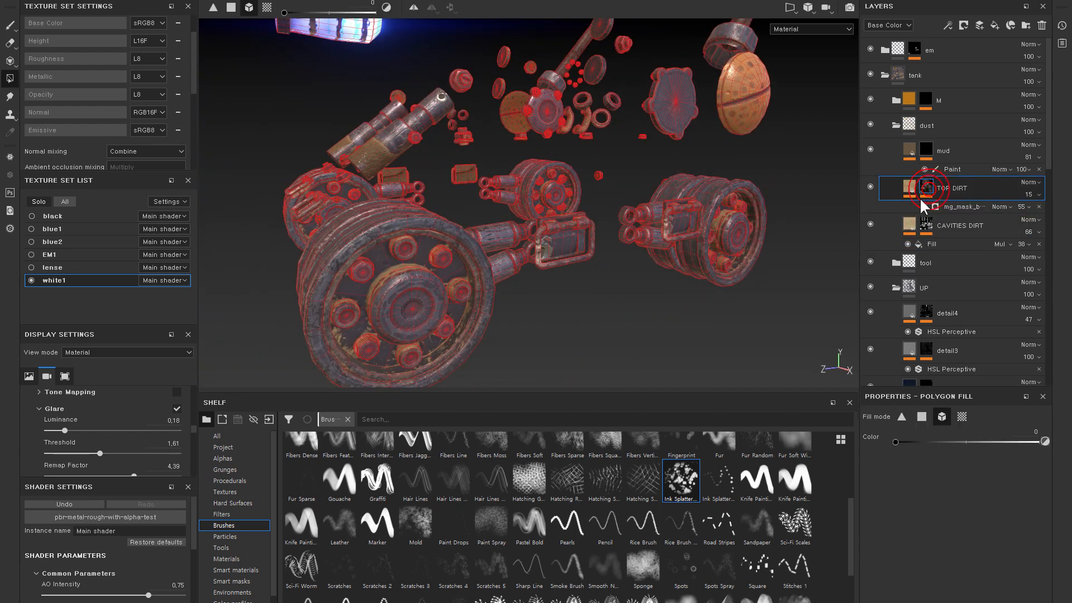
left_click(62, 201)
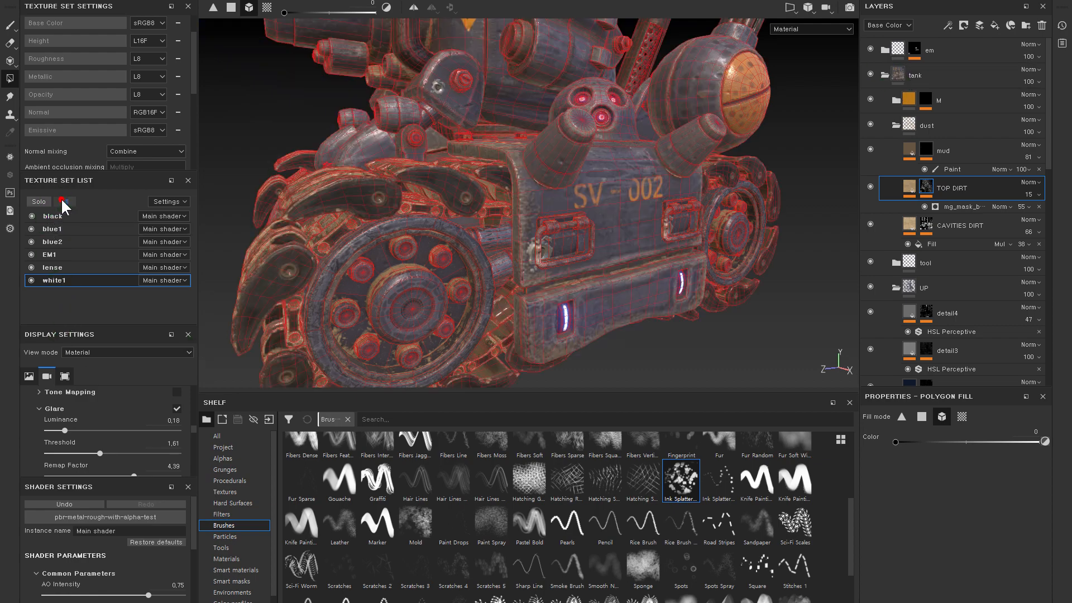
left_click_drag(656, 223, 613, 252, "alt")
left_click_drag(678, 261, 565, 240, "alt")
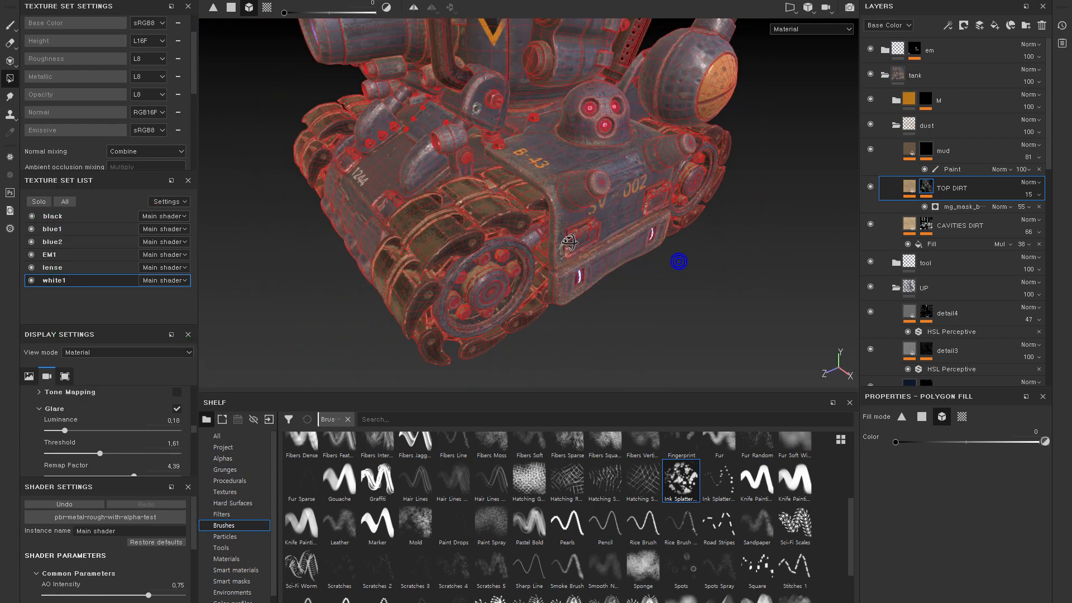
right_click_drag(515, 174, 529, 204, "alt")
left_click(38, 201)
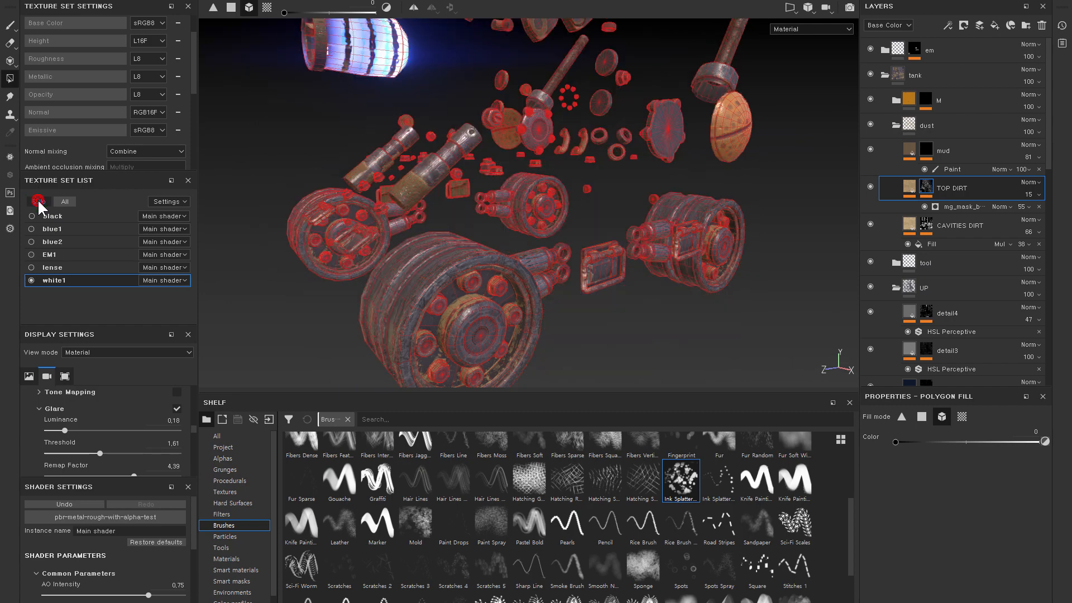
- Compare the wheels with the TOP DIRT and mud layers shown and hidden
left_click_drag(642, 271, 631, 194, "alt")
right_click_drag(632, 193, 708, 302, "alt")
left_click(868, 184)
left_click(868, 185)
middle_click_drag(688, 264, 722, 189, "alt")
left_click(870, 149)
left_click(870, 150)
left_click(868, 184)
left_click(869, 185)
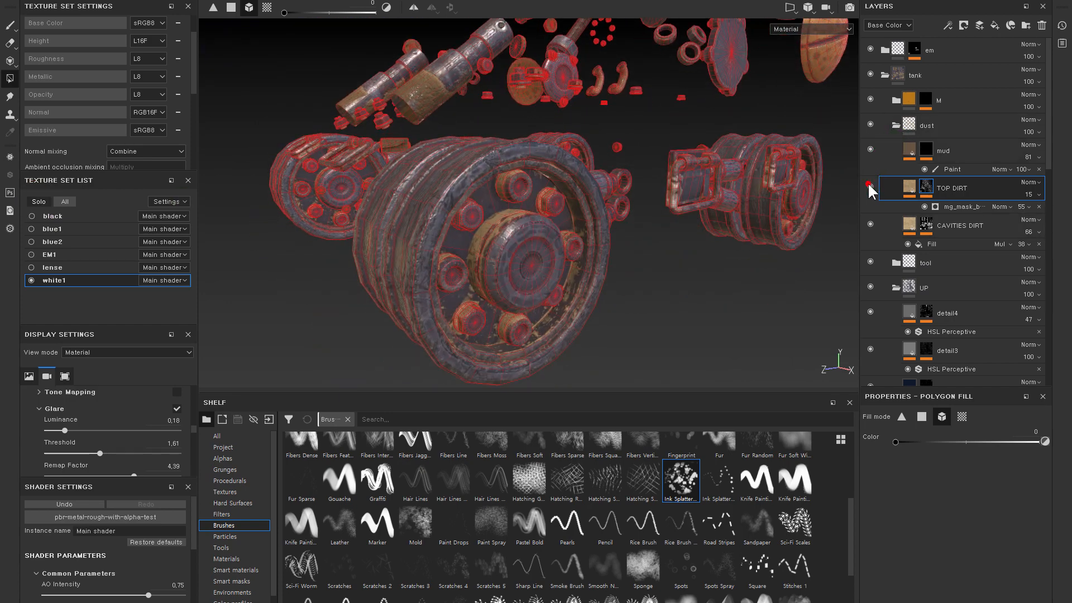
- Check the wheels without the CAVITIES DIRT layer and set that layer's opacity to 20
left_click(869, 223)
left_click(869, 224)
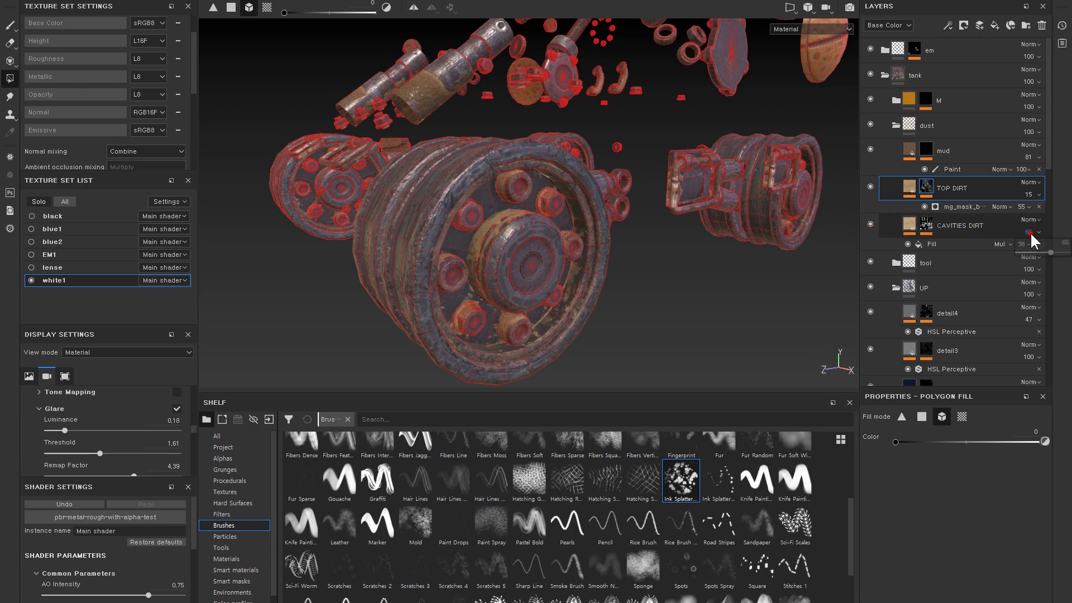
left_click_drag(1038, 258, 1030, 257)
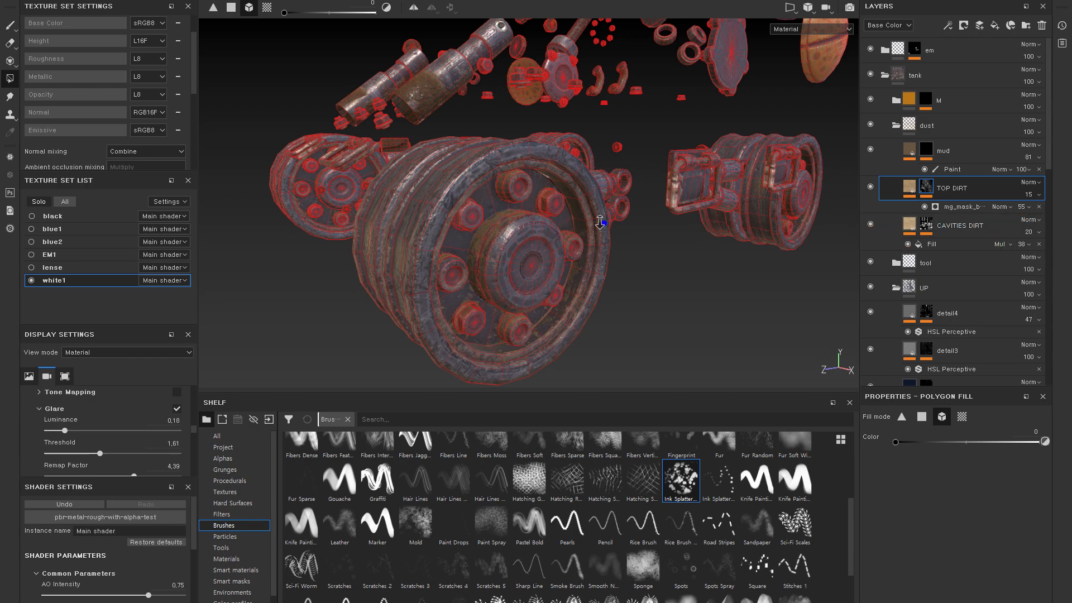
left_click_drag(600, 220, 600, 179, "alt")
scroll(600, 180, "down", 3)
- Select the mud layer, check the parts from another angle and collapse the tank folder
left_click(909, 150)
left_click_drag(652, 304, 692, 240, "alt")
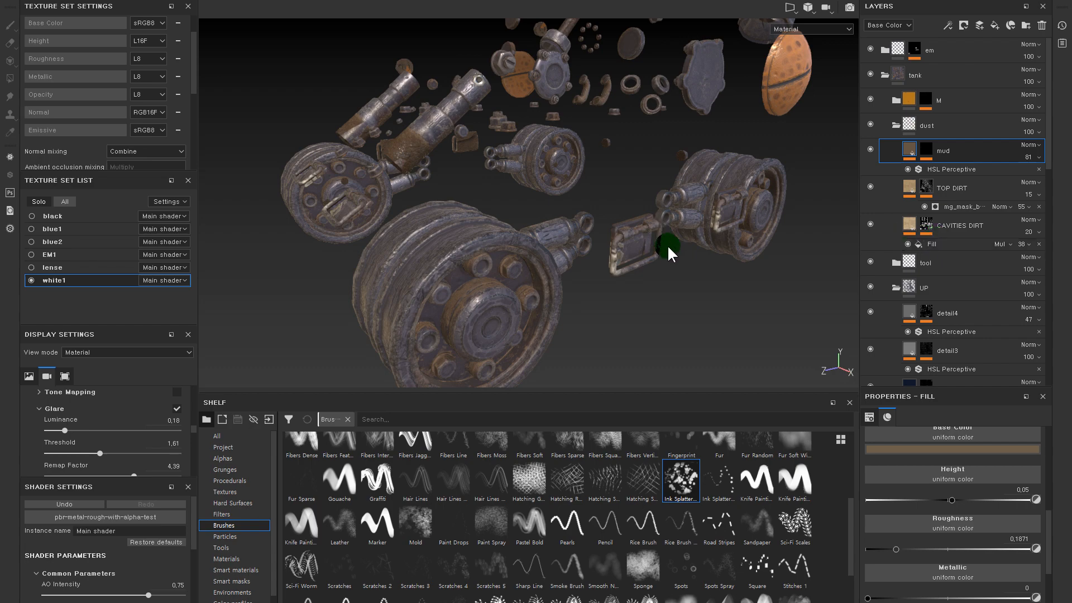
left_click_drag(691, 241, 663, 233, "alt")
left_click(896, 100)
left_click(897, 102)
left_click(885, 77)
- Show all texture sets and examine the tracks, wheels, underside and hull weathering on the complete tank
left_click(38, 202)
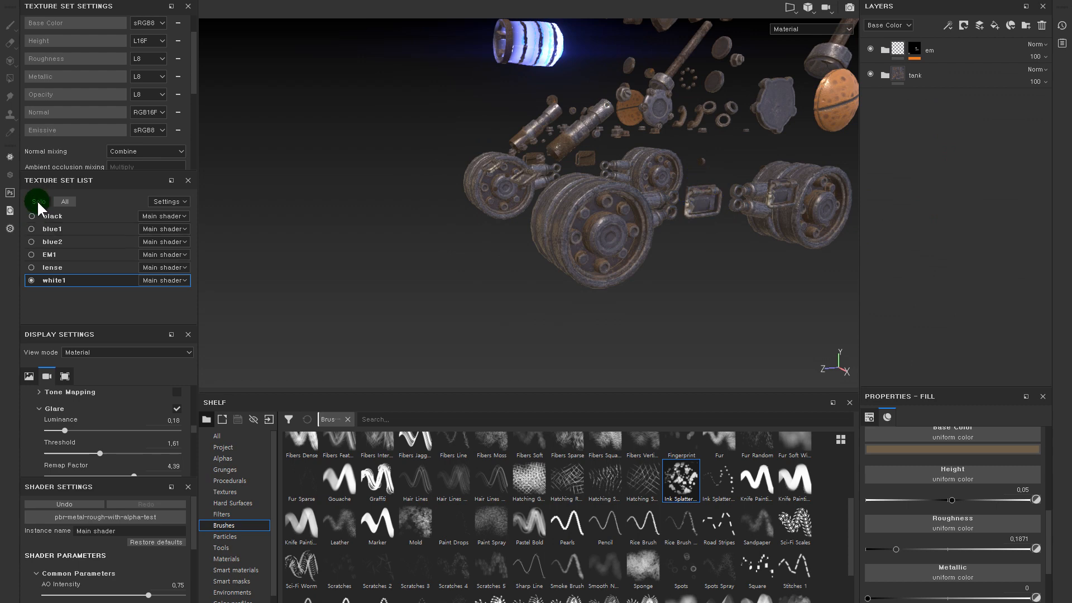
right_click_drag(681, 196, 596, 179, "alt")
left_click_drag(596, 180, 708, 260, "alt")
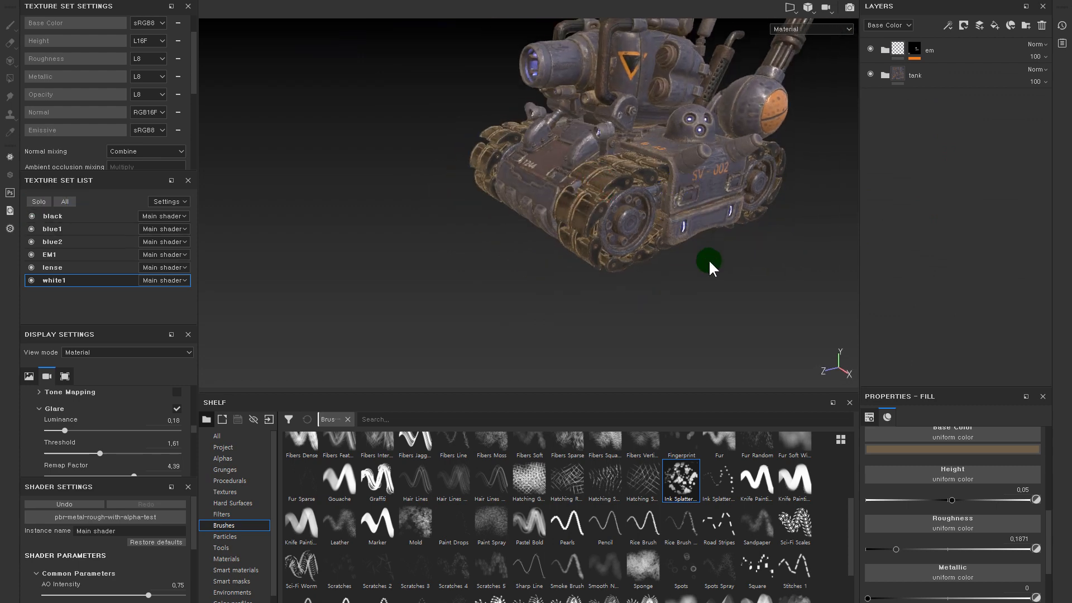
right_click_drag(615, 114, 583, 188, "alt")
right_click_drag(654, 240, 630, 209, "alt")
left_click_drag(705, 273, 651, 256, "alt")
right_click_drag(651, 257, 679, 237, "alt")
left_click_drag(678, 238, 705, 276, "alt")
right_click_drag(670, 220, 679, 170, "alt")
left_click_drag(593, 290, 747, 287, "alt")
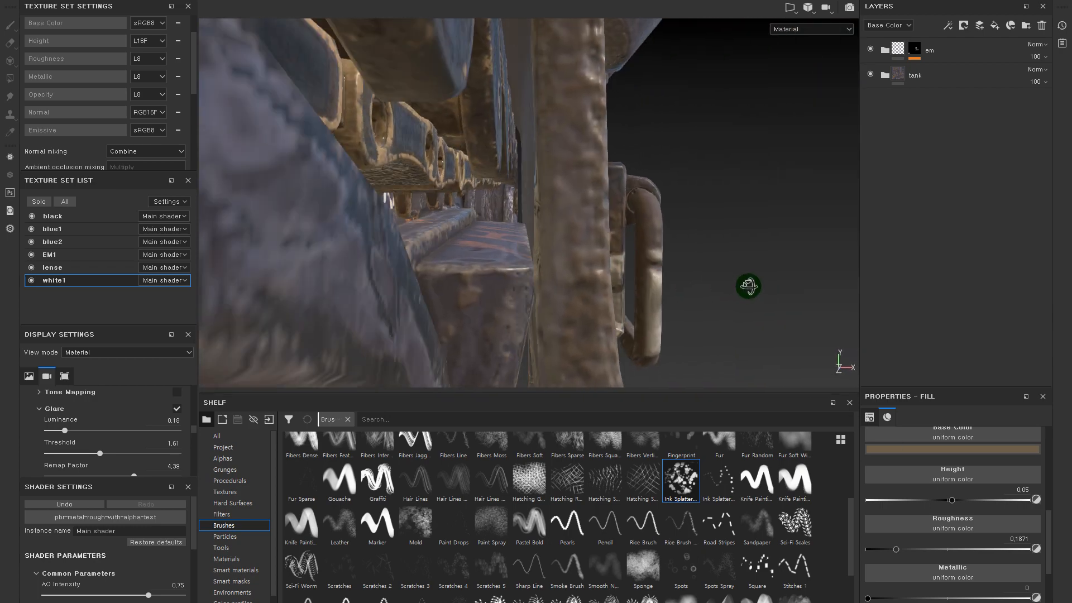
middle_click_drag(747, 287, 737, 304, "alt")
left_click_drag(737, 304, 623, 289, "alt")
right_click_drag(624, 290, 253, 165, "alt")
left_click_drag(365, 198, 391, 215, "alt")
middle_click_drag(538, 206, 553, 184, "alt")
right_click_drag(589, 206, 536, 160, "alt")
left_click_drag(555, 162, 516, 175, "alt")
mouse_move(516, 175)
right_mouse_down("alt")
mouse_move(512, 161)
mouse_move(508, 193)
right_mouse_up("alt")
left_click_drag(483, 210, 533, 220, "alt")
right_click_drag(550, 238, 555, 263, "alt")
mouse_move(555, 263)
left_mouse_down("alt")
mouse_move(562, 306)
mouse_move(560, 276)
left_mouse_up("alt")
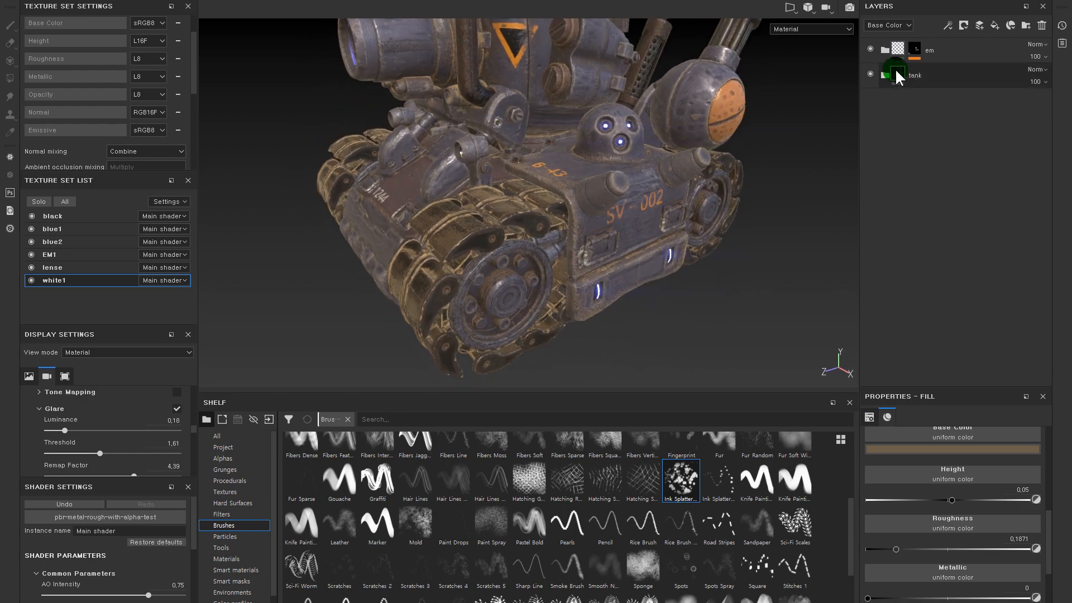
- Compare the tank model with the white1 set's tank folder hidden and shown, and open the folder
left_click(873, 67)
left_click(872, 73)
left_click(884, 71)
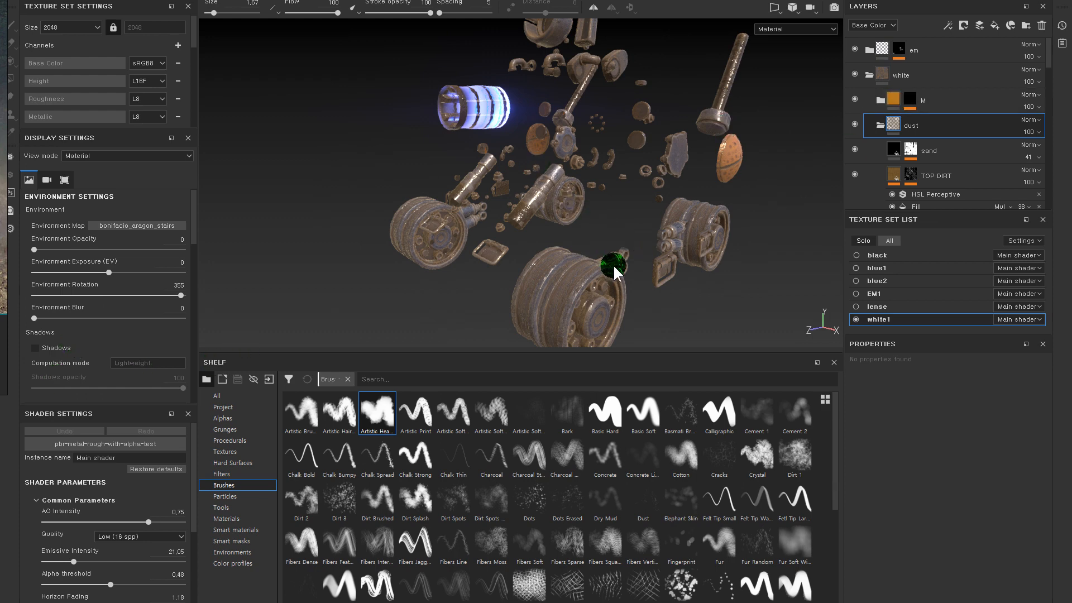
- Add a black mask with a paint effect to the dust folder of the white1 texture set
left_click_drag(613, 264, 582, 210, "alt")
right_click_drag(581, 210, 576, 204, "alt")
left_click_drag(576, 205, 564, 161, "alt")
right_click_drag(565, 161, 586, 195, "alt")
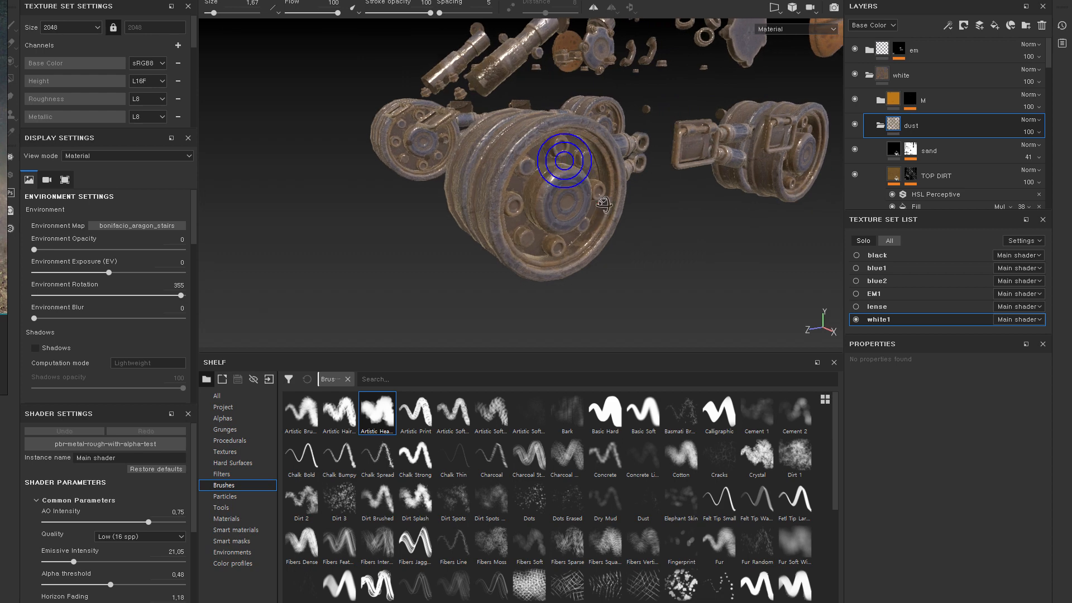
left_click_drag(587, 195, 600, 201, "alt")
left_click(951, 126)
right_click(895, 129)
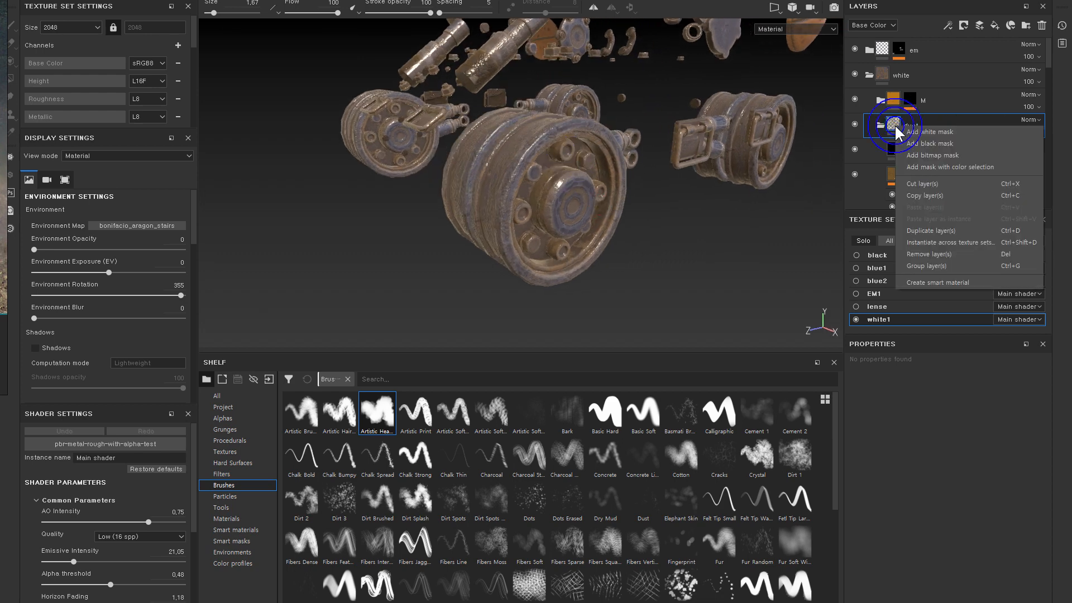
left_click(929, 143)
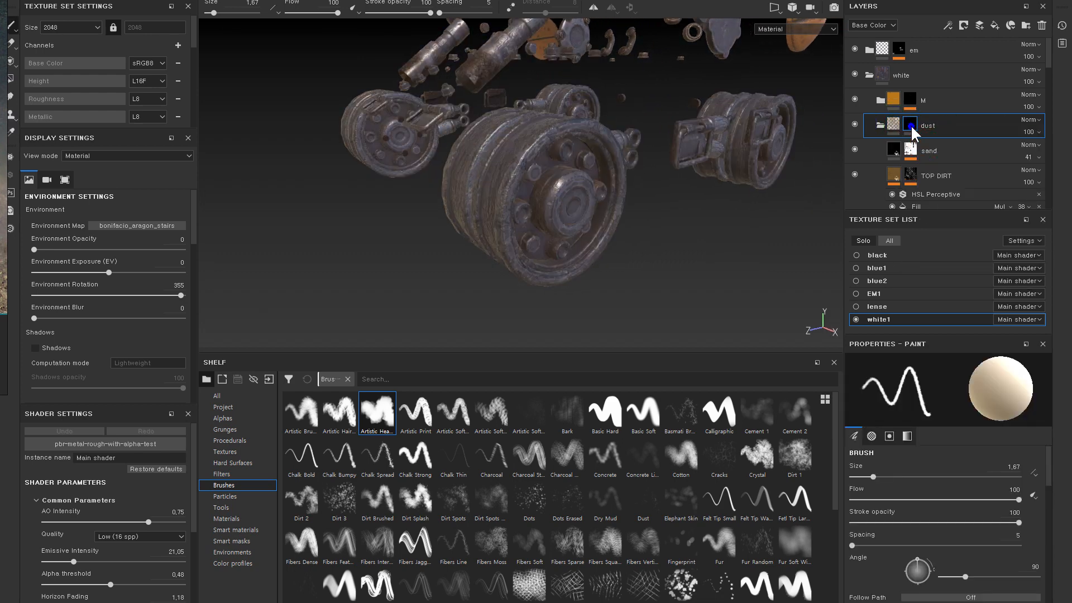
right_click(910, 125)
left_click(952, 337)
- Reveal the dust on the wheels and their brackets by polygon-filling whole meshes with colour 1 in the dust folder's mask
right_click_drag(590, 219, 735, 220, "alt")
left_click_drag(558, 182, 689, 192, "alt")
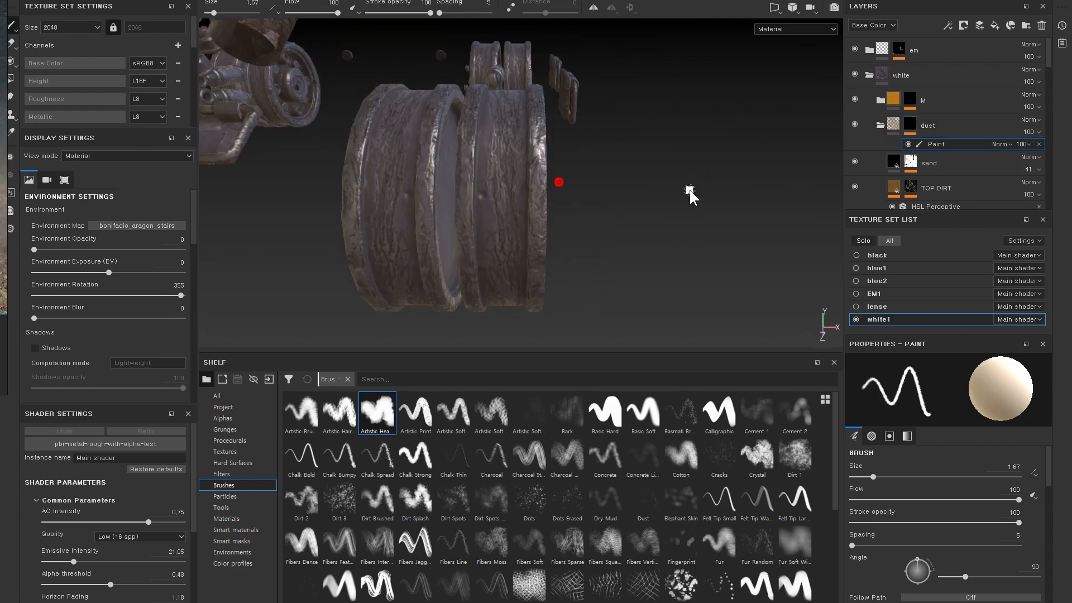
key("4")
right_click_drag(680, 196, 503, 176, "alt")
left_click(447, 166)
left_click(560, 158)
left_click_drag(474, 239, 515, 276, "alt")
left_click_drag(484, 185, 488, 139, "alt")
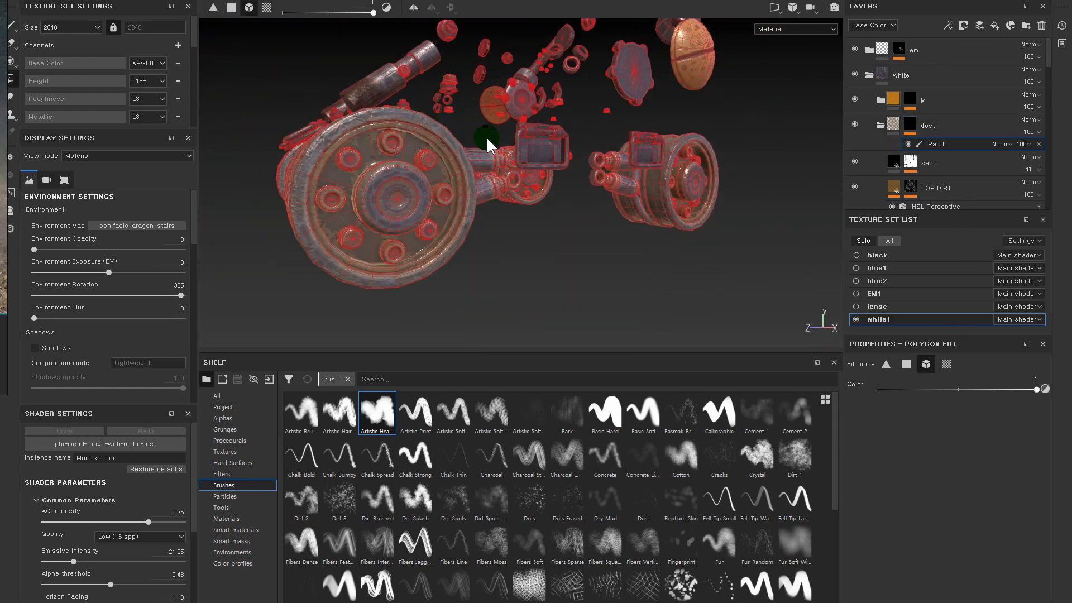
left_click(528, 166)
left_click_drag(548, 163, 735, 211, "alt")
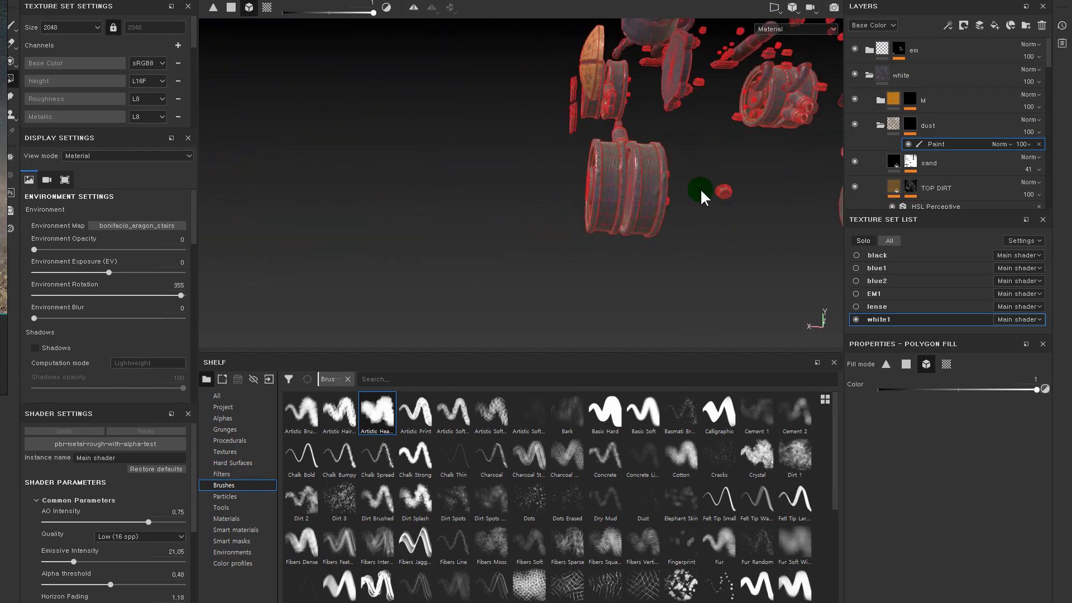
middle_click_drag(700, 189, 652, 174, "alt")
left_click_drag(652, 174, 761, 211, "alt")
right_click_drag(464, 210, 486, 211, "alt")
left_click_drag(459, 185, 838, 132, "alt")
left_click(869, 129)
key("f")
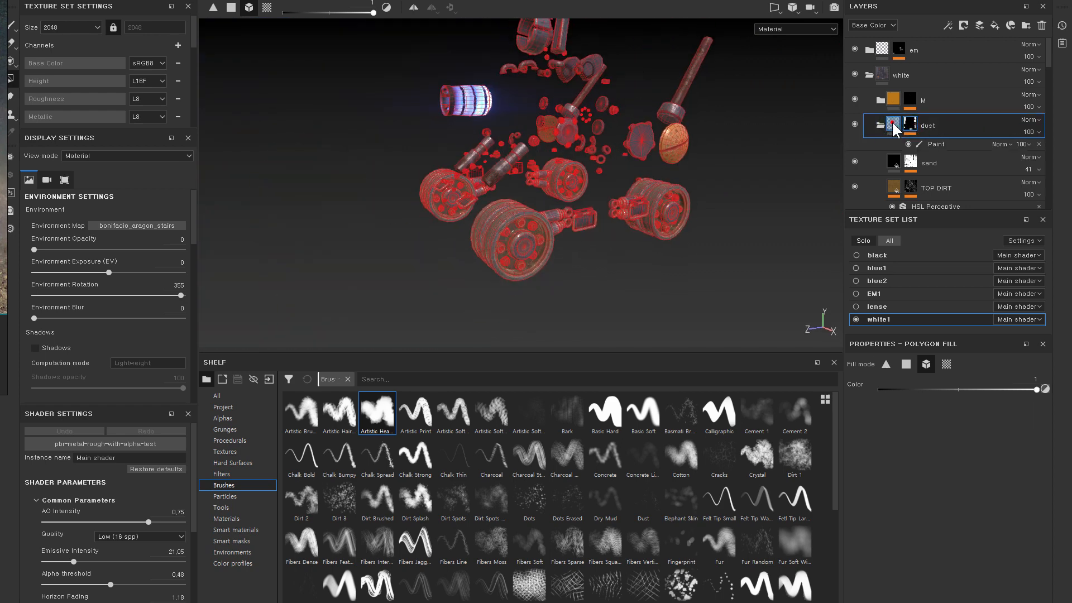
- Select the dust folder and compare the white1 parts with its dust shown and hidden
left_click(892, 123)
right_click_drag(596, 127, 698, 216, "alt")
left_click(855, 123)
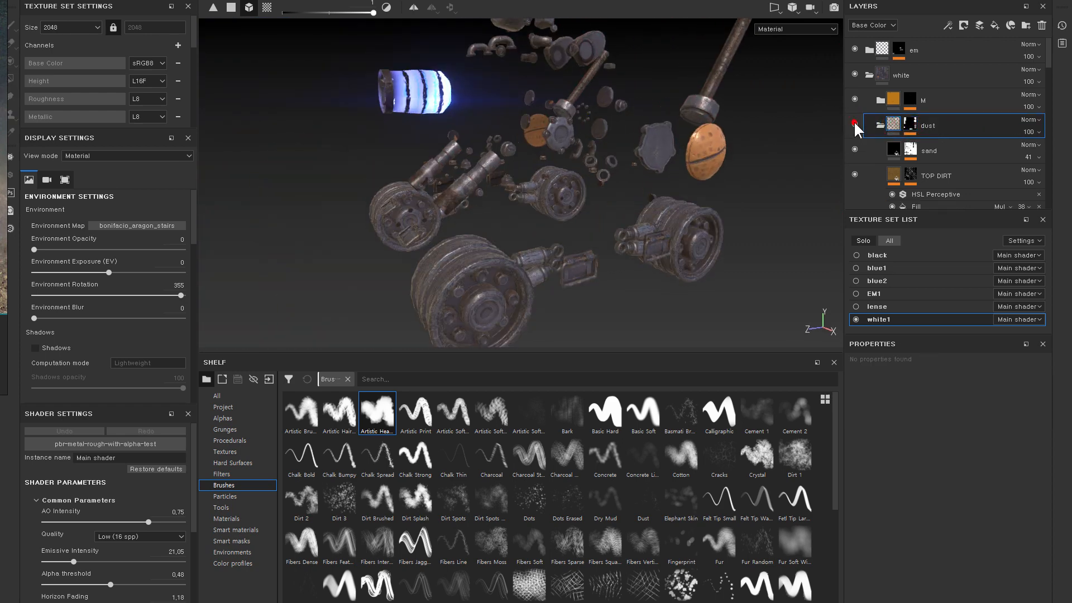
left_click(881, 124)
left_click(881, 123)
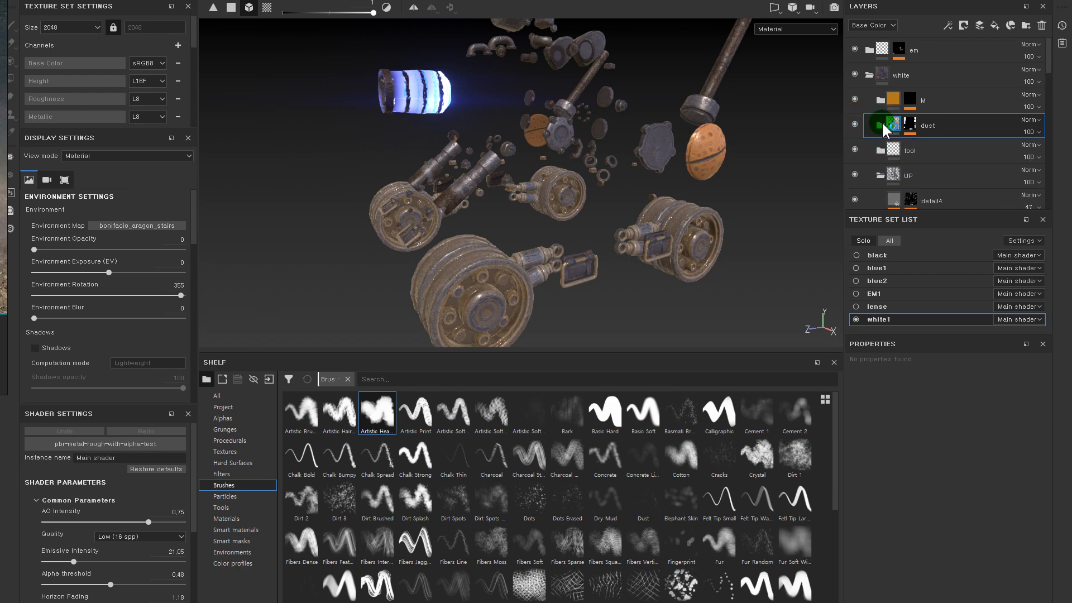
- Check the effect of the sand layer and add a paint effect to its mask
left_click(855, 148)
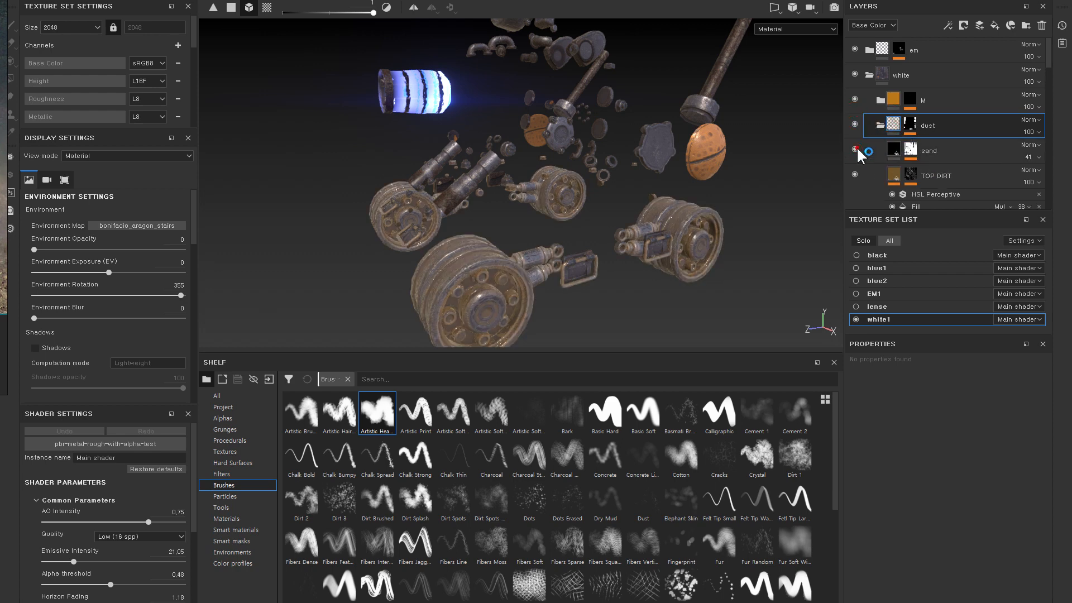
left_click(911, 150)
right_click(907, 150)
left_click(856, 149)
right_click(910, 151)
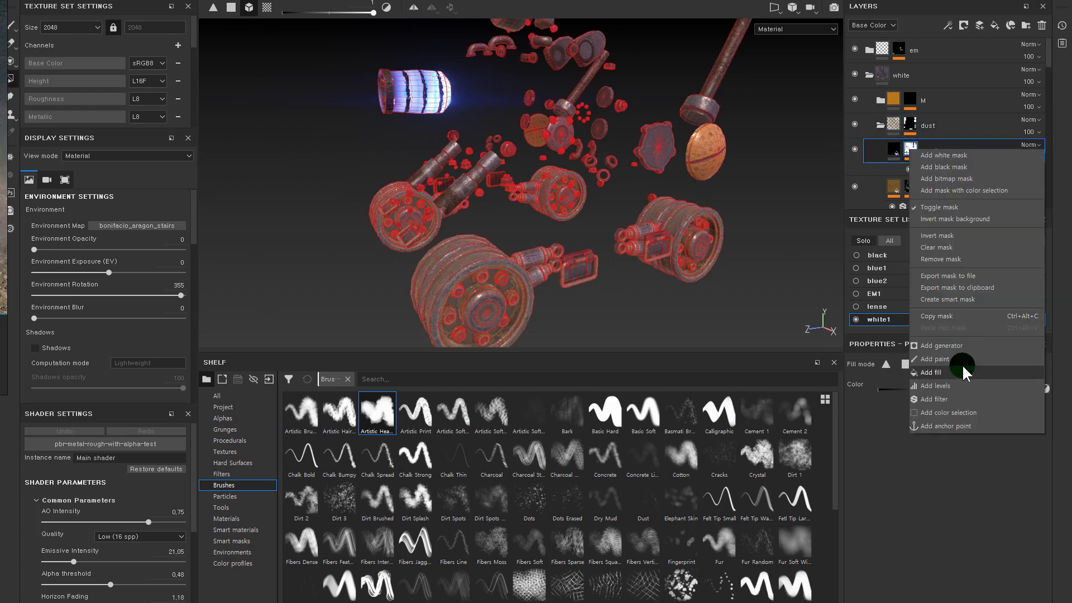
left_click(956, 361)
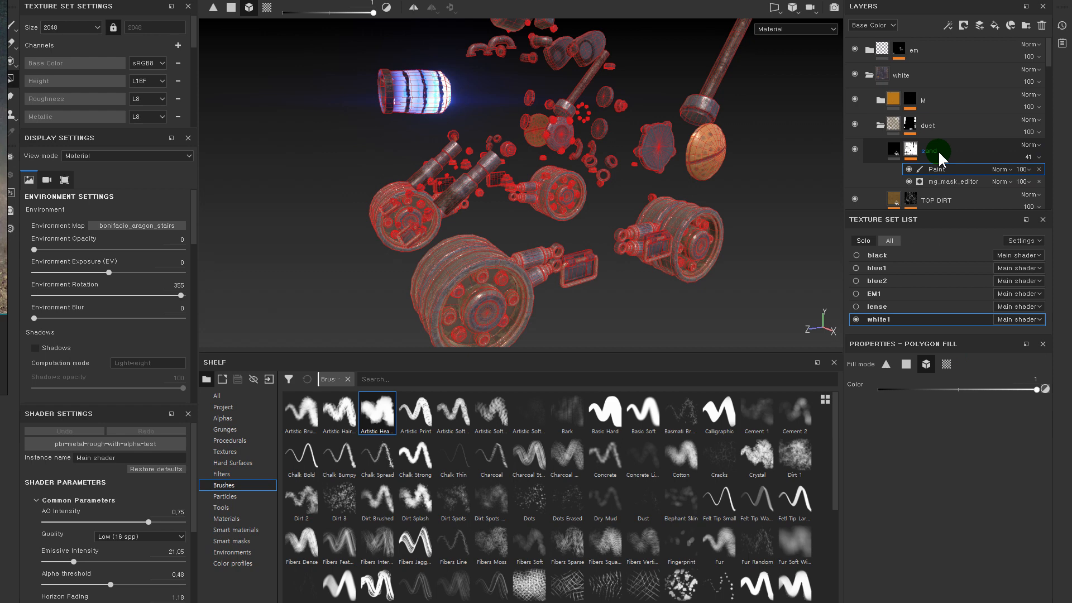
- Brush black into the sand layer's mask at size 1.67 to clear sand from the nearest wheel's outer rim and hub
mouse_move(565, 263)
left_mouse_down("alt")
mouse_move(582, 177)
mouse_move(488, 163)
left_mouse_up("alt")
key("1")
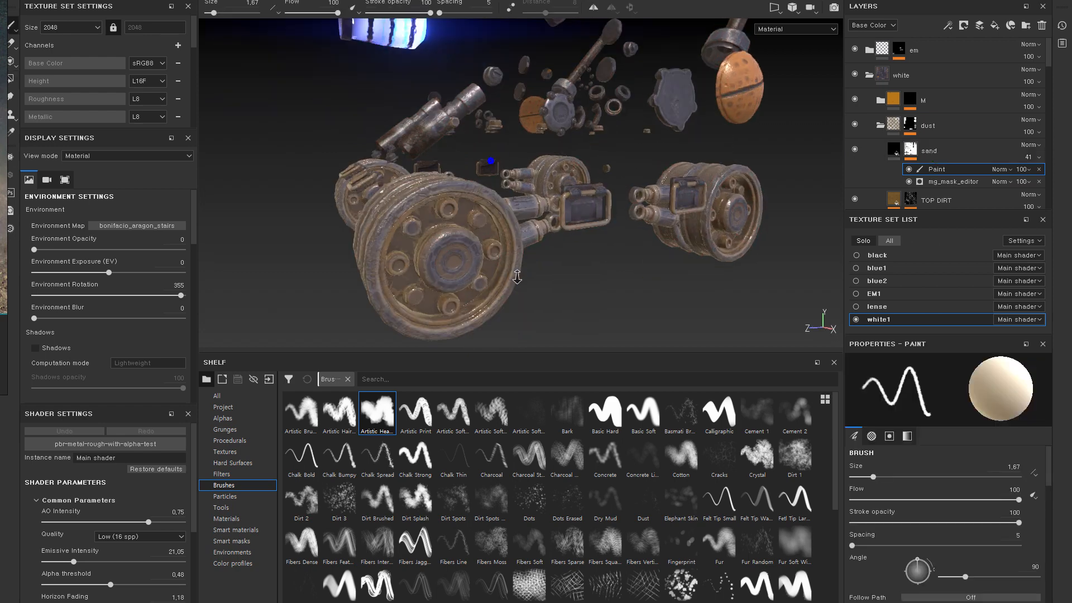
right_click_drag(488, 162, 456, 318, "alt")
right_click_drag(456, 157, 453, 187, "alt")
right_click_drag(454, 187, 479, 190, "ctrl")
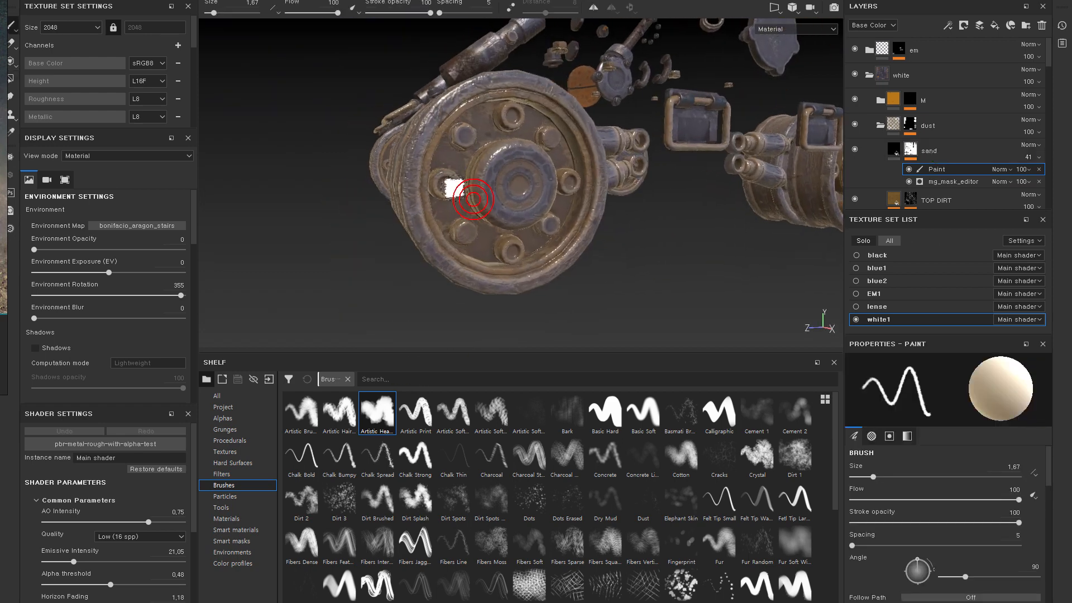
left_click_drag(479, 190, 457, 146, "alt")
mouse_move(458, 147)
right_mouse_down("alt")
mouse_move(464, 169)
mouse_move(453, 162)
right_mouse_up("alt")
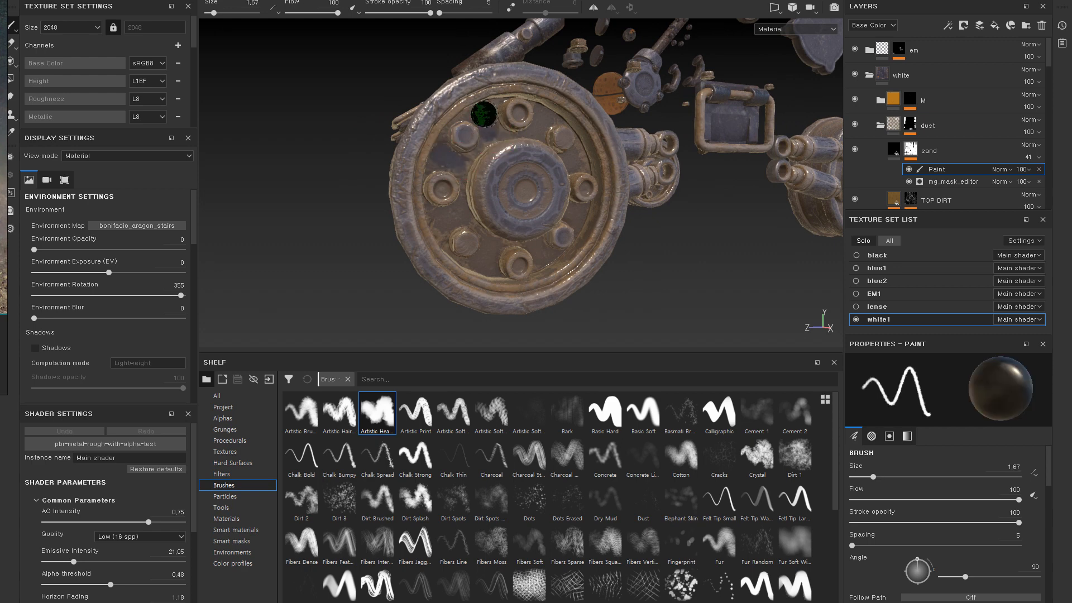
- Clear sand from the same wheel's bolts and rim edges in the mask, using brush sizes 2.23 and 1.19
mouse_move(532, 132)
left_mouse_down("alt")
mouse_move(500, 114)
mouse_move(482, 140)
left_mouse_up("alt")
left_click_drag(470, 204, 459, 177, "alt")
right_click_drag(459, 177, 474, 190, "ctrl")
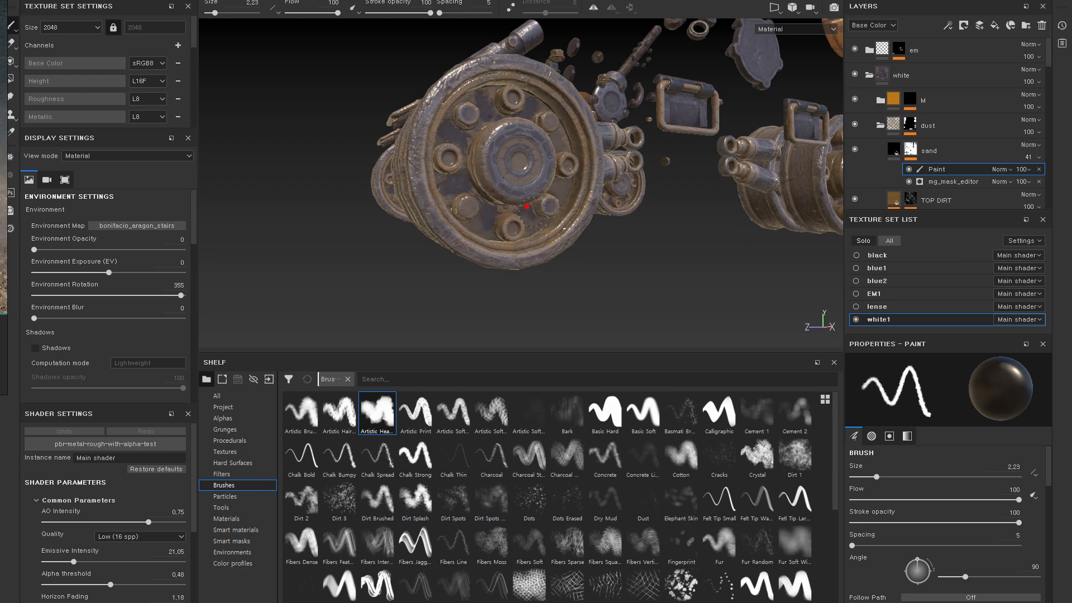
left_click_drag(496, 140, 482, 183, "alt")
right_click_drag(502, 138, 486, 137, "ctrl")
mouse_move(486, 137)
left_mouse_down("alt")
mouse_move(475, 196)
mouse_move(492, 194)
left_mouse_up("alt")
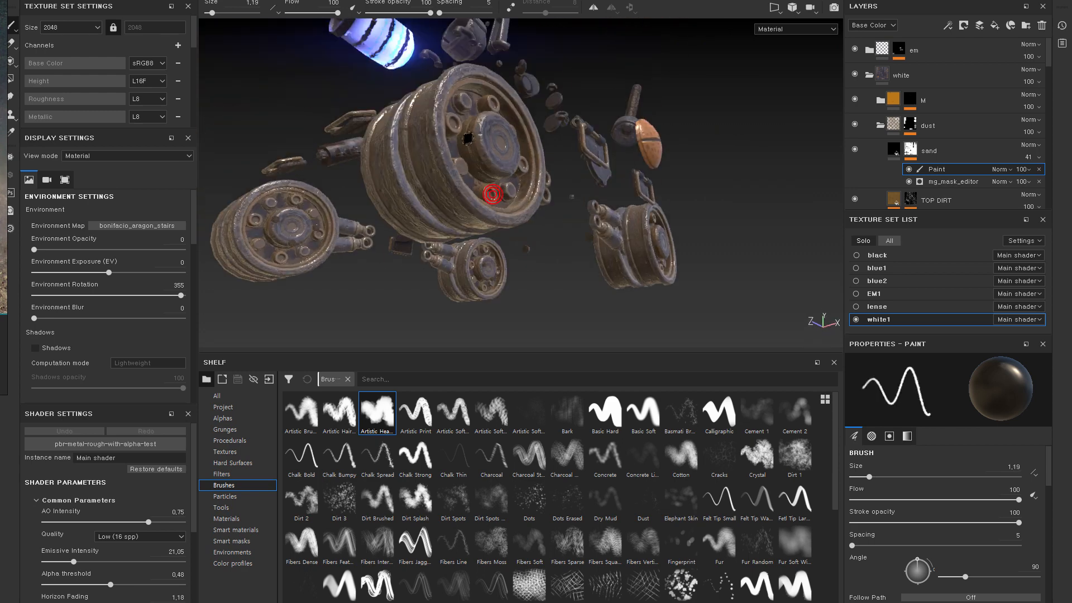
mouse_move(468, 138)
left_mouse_down("alt")
mouse_move(538, 161)
mouse_move(469, 147)
mouse_move(450, 127)
mouse_move(483, 139)
mouse_move(491, 160)
mouse_move(480, 152)
mouse_move(425, 178)
left_mouse_up("alt")
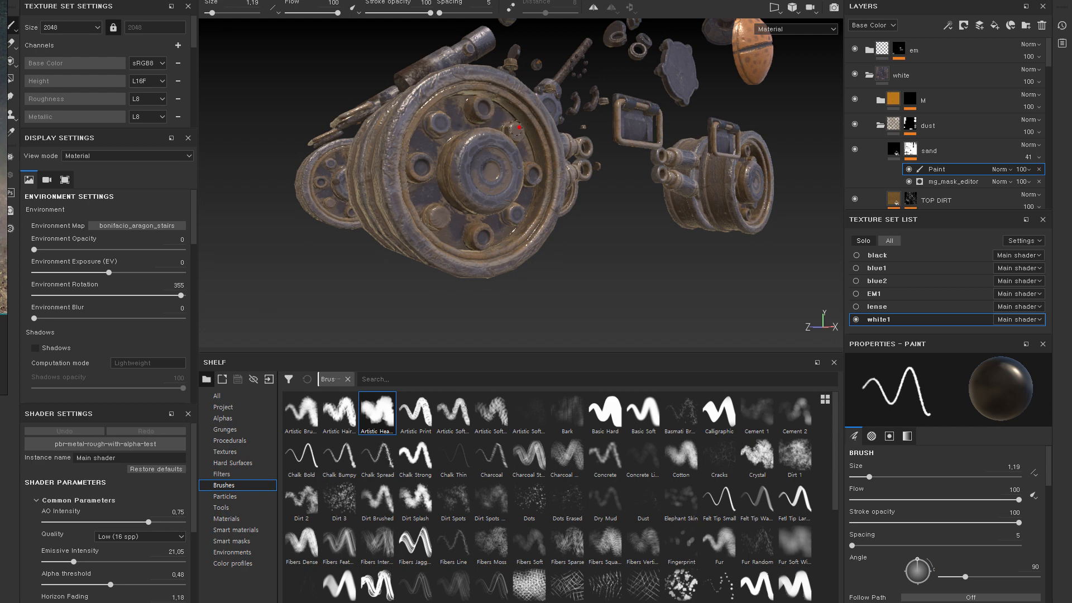
- Paint the sand off the bolts and rim of the neighbouring wheels with brush size 1.19
left_click_drag(513, 129, 560, 174, "alt")
left_click(531, 173)
middle_click_drag(531, 172, 503, 149, "alt")
left_click_drag(504, 179, 538, 180, "alt")
right_click_drag(537, 181, 549, 196, "alt")
mouse_move(525, 167)
left_mouse_down("alt")
mouse_move(527, 193)
mouse_move(564, 167)
mouse_move(524, 223)
left_mouse_up("alt")
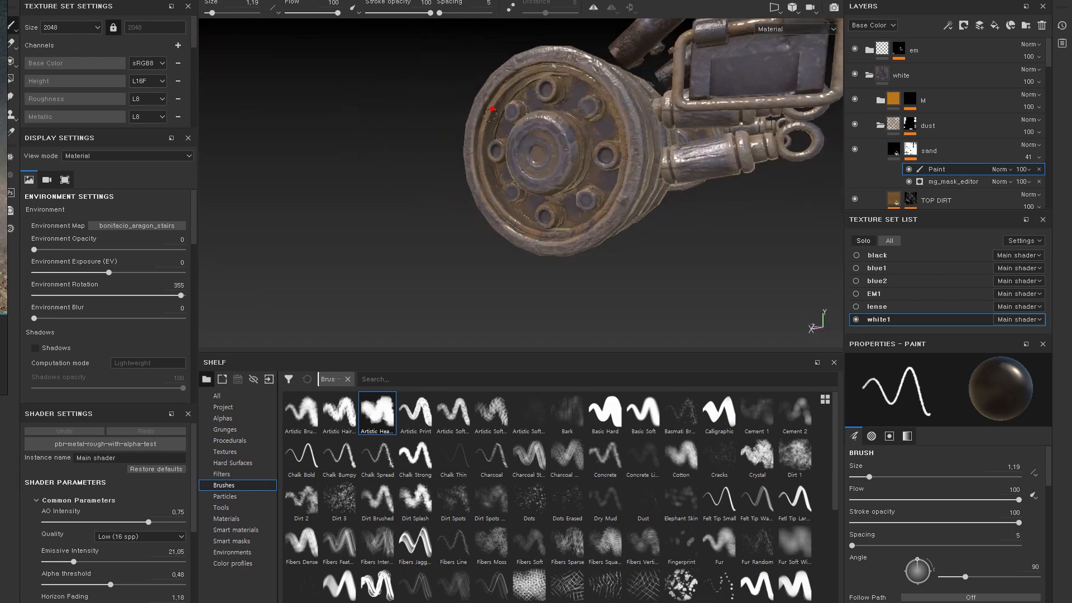
left_click_drag(521, 224, 540, 85, "alt")
left_click_drag(487, 121, 578, 89, "alt")
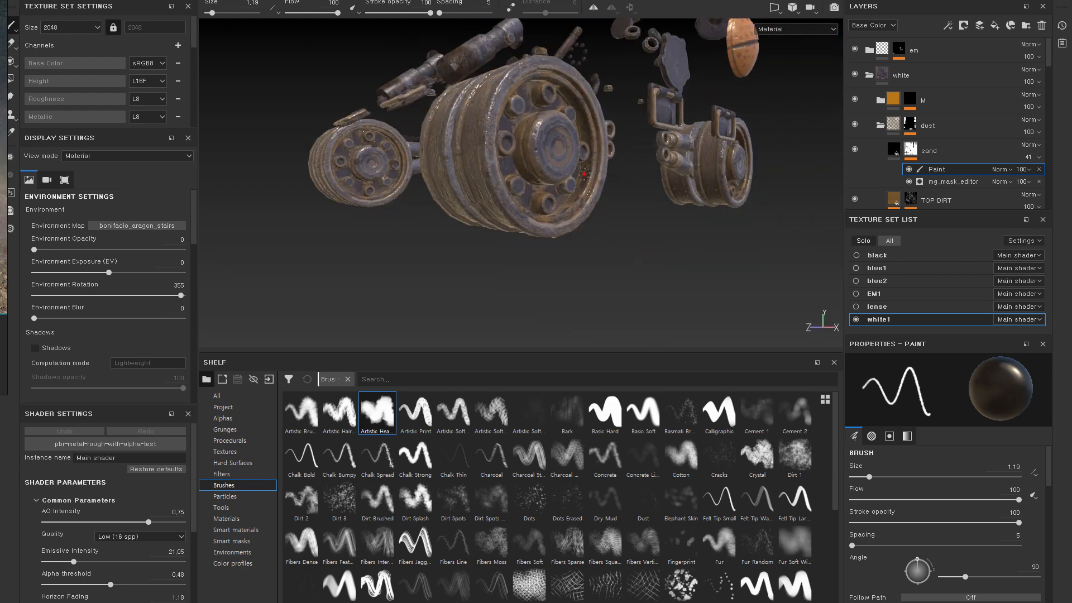
- Clear sand from the wheels' tread ridges at brush size 1.19 and work on the bracket plate at size 2.23
left_click_drag(587, 188, 531, 157, "alt")
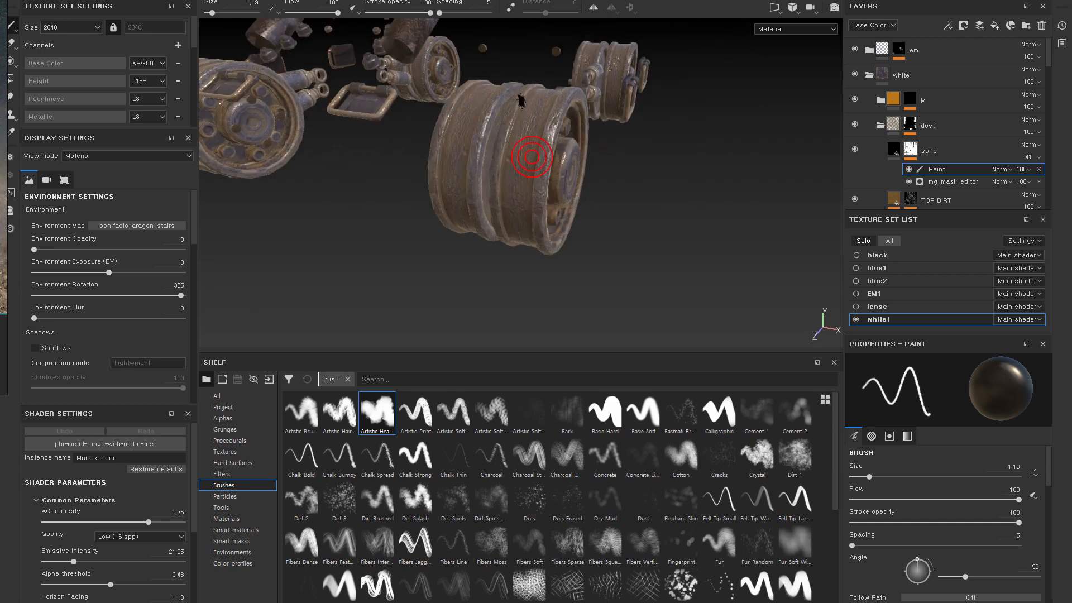
left_click_drag(521, 97, 547, 177, "alt")
left_click_drag(550, 121, 523, 88, "alt")
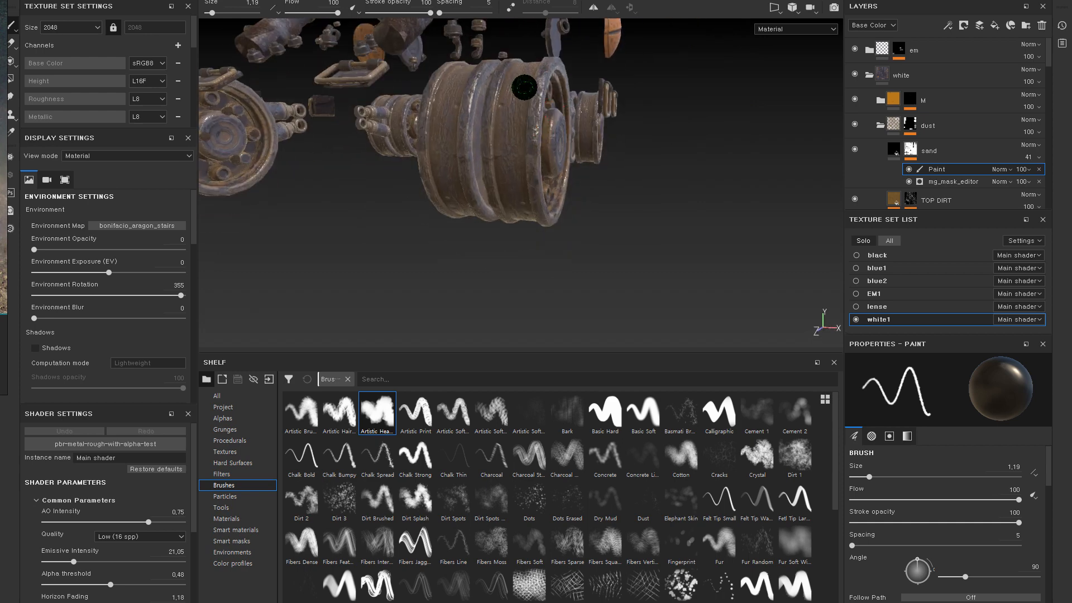
mouse_move(613, 184)
left_mouse_down("alt")
mouse_move(506, 128)
mouse_move(611, 168)
left_mouse_up("alt")
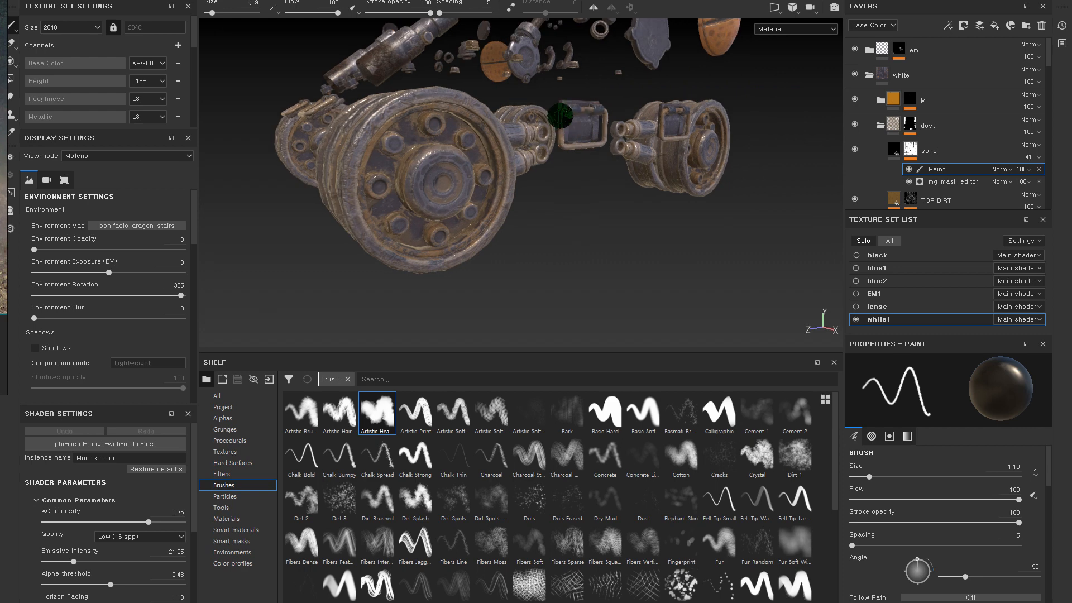
left_click_drag(587, 105, 600, 144, "alt")
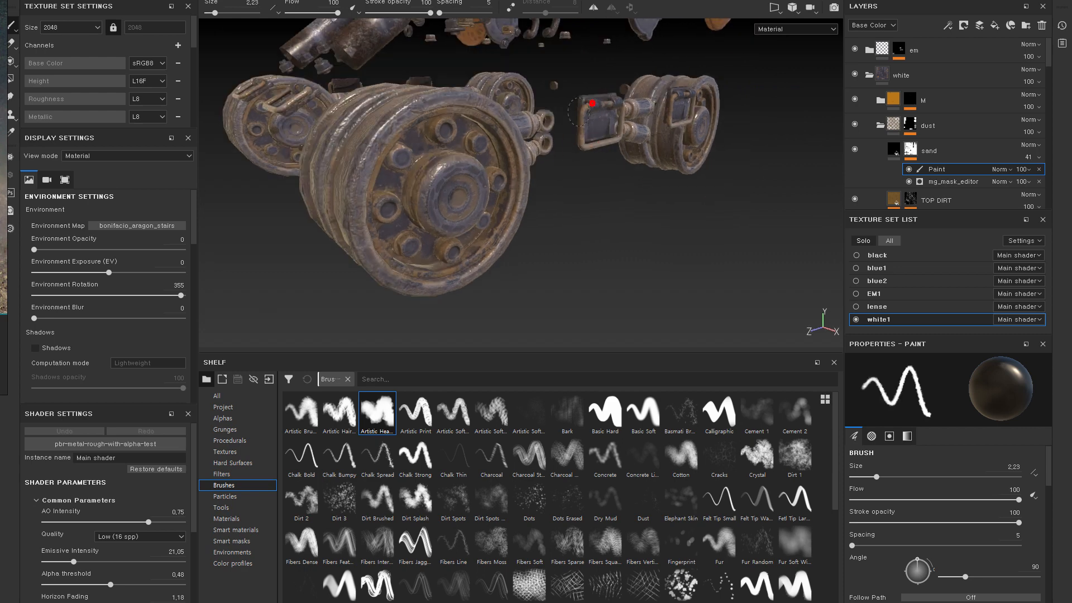
middle_click_drag(590, 98, 573, 148, "alt")
right_click_drag(572, 148, 568, 108, "alt")
- Compare the wheels with the dust folder and sand layer shown and hidden, inspect the sand mask, and reselect its paint effect
left_click(914, 122)
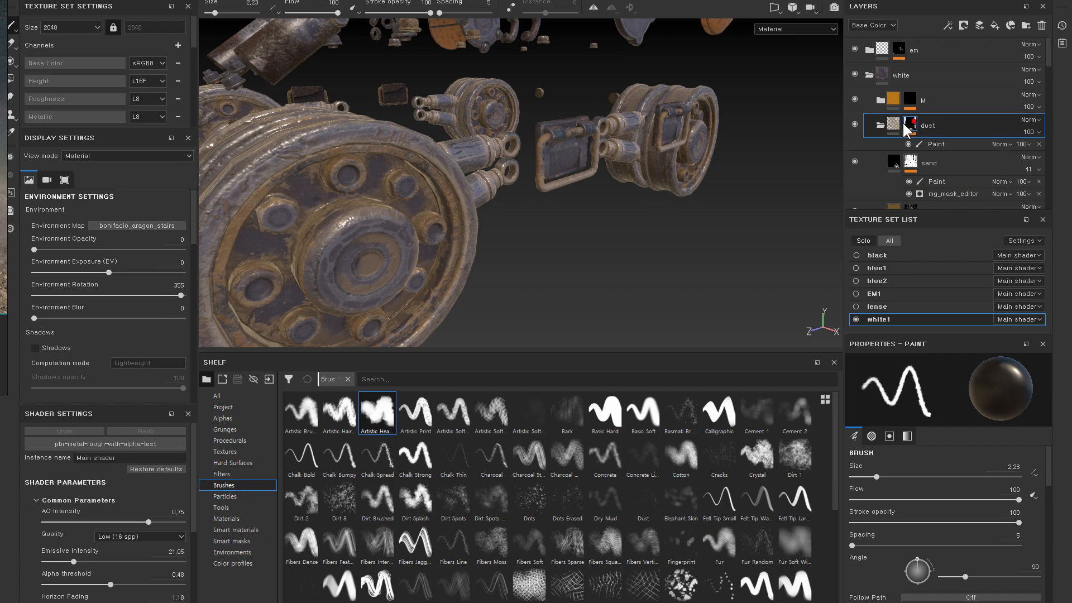
left_click(853, 124)
left_click(850, 123)
left_click(852, 161)
left_click(850, 161)
left_click(911, 162, "alt")
left_click(925, 178)
left_click(892, 160)
left_click(909, 162)
left_click(928, 181)
- Brush sand off the hub and face of the opposite wheels in the sand mask at size 2.23
mouse_move(621, 113)
left_mouse_down("alt")
mouse_move(596, 134)
mouse_move(615, 163)
mouse_move(520, 220)
mouse_move(532, 209)
mouse_move(442, 187)
mouse_move(619, 235)
left_mouse_up("alt")
middle_click_drag(637, 212, 512, 211, "alt")
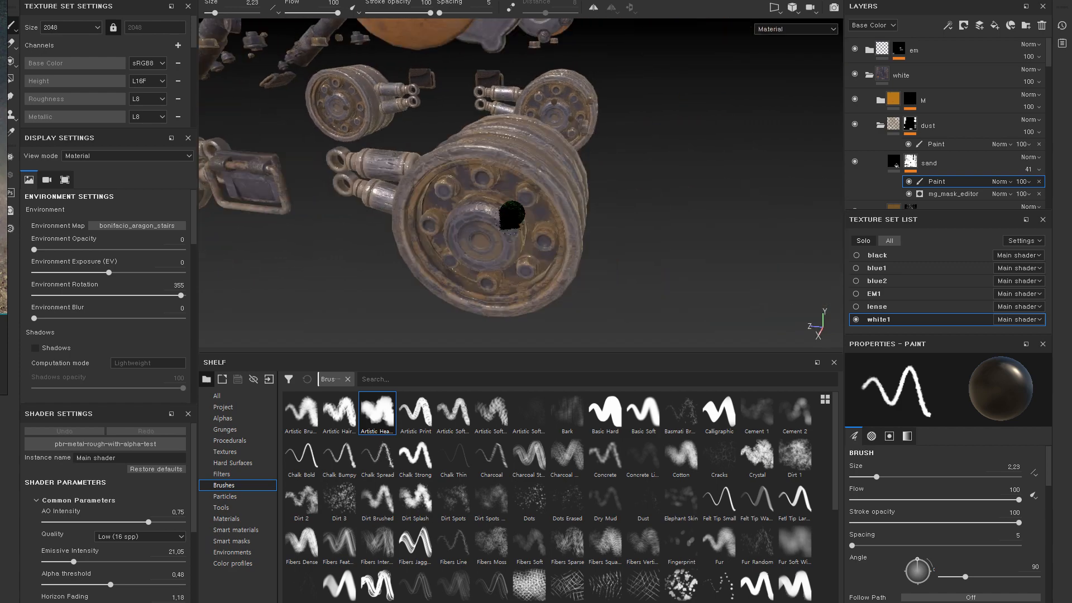
right_click_drag(512, 211, 531, 182, "alt")
mouse_move(501, 212)
left_mouse_down("alt")
mouse_move(486, 210)
mouse_move(531, 233)
mouse_move(509, 215)
mouse_move(515, 201)
left_mouse_up("alt")
left_click_drag(533, 268, 566, 256, "alt")
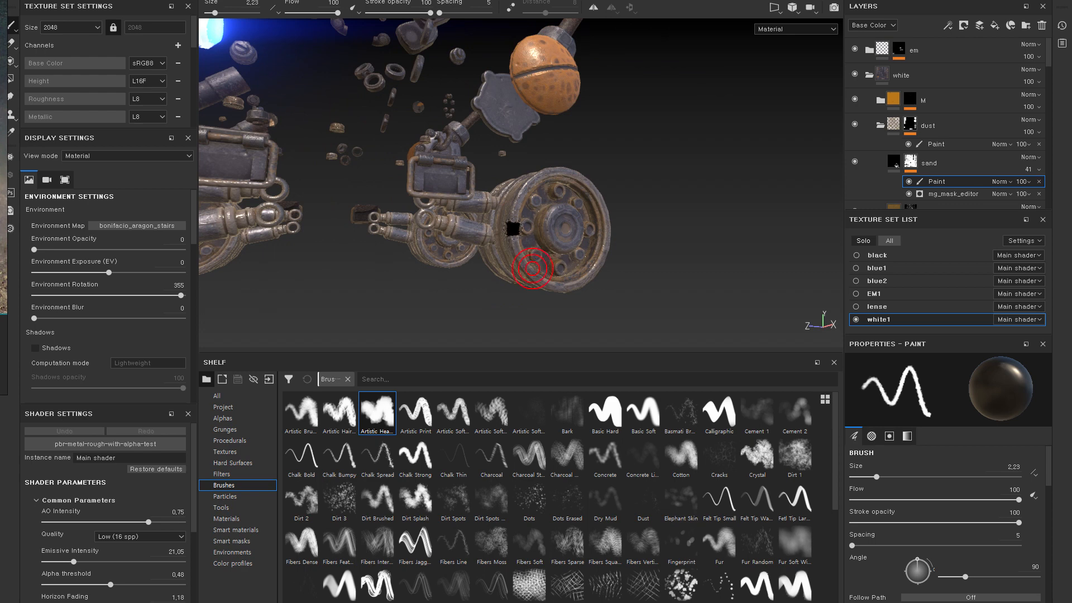
- Clear sand along the opposite wheel's rim edge with brush sizes reduced to 1.67 and 0.79
key("[")
right_click_drag(522, 126, 528, 136, "alt")
left_click_drag(529, 137, 515, 127, "alt")
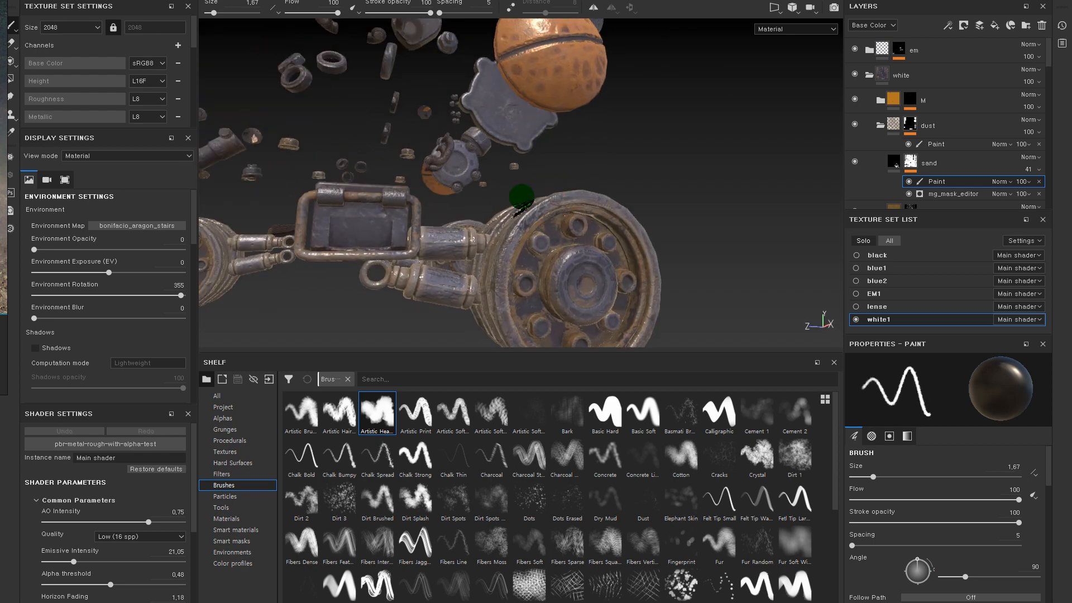
left_click_drag(521, 196, 561, 150, "alt")
left_click_drag(543, 192, 553, 218, "alt")
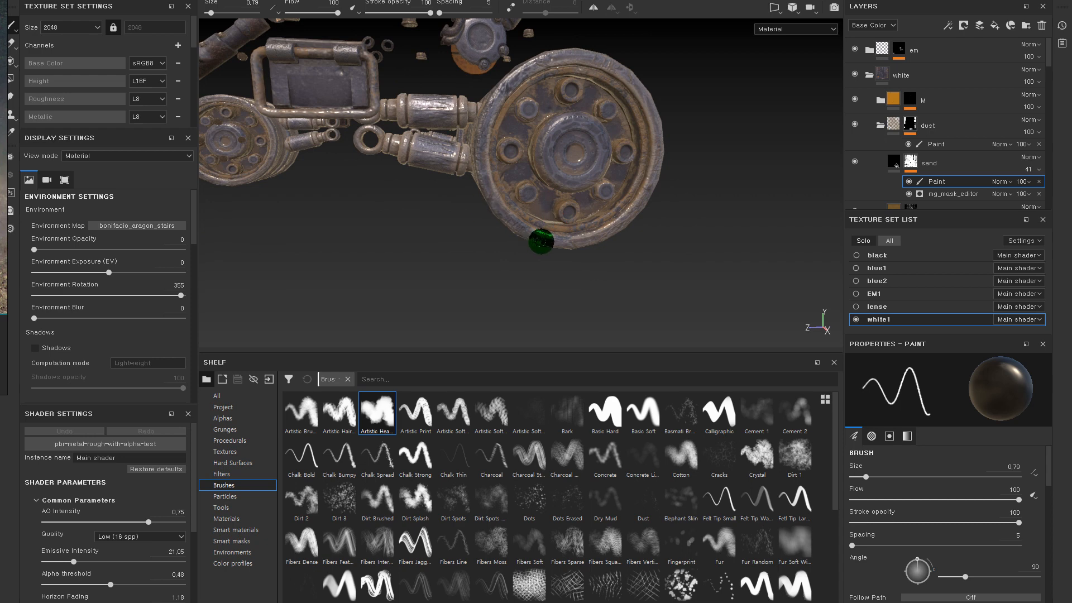
left_click_drag(665, 177, 579, 157, "alt")
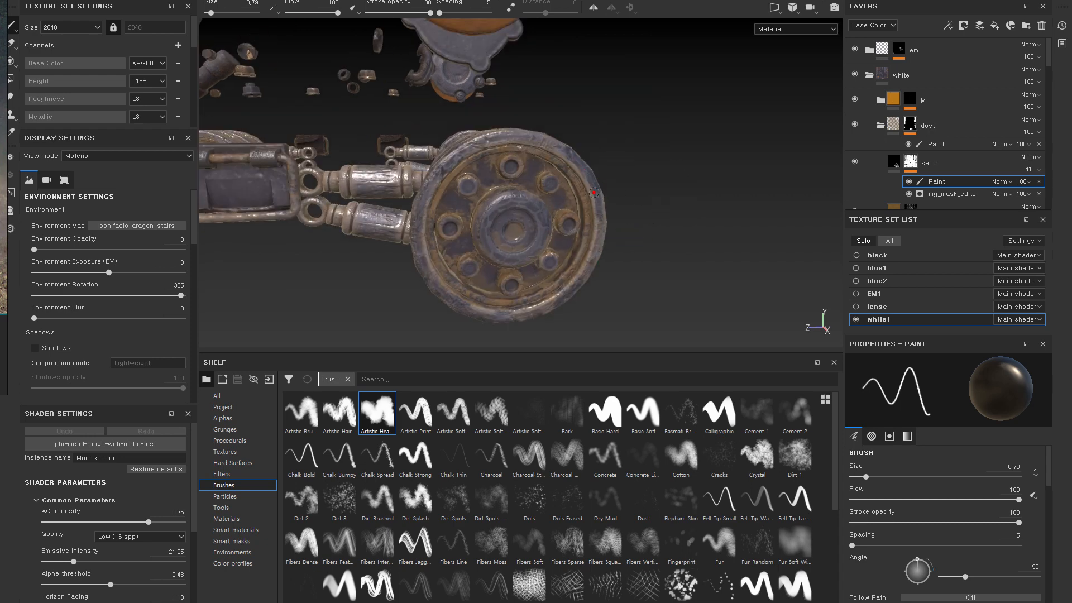
- Examine the masked sand on all wheels and the surrounding white1 parts from several angles
left_click_drag(571, 159, 543, 177, "alt")
left_click_drag(546, 258, 788, 160, "alt")
middle_click_drag(474, 223, 634, 196, "alt")
right_click_drag(635, 196, 625, 143, "alt")
right_click_drag(569, 172, 576, 194, "alt")
left_click_drag(577, 195, 567, 180, "alt")
right_click_drag(614, 177, 608, 157, "alt")
left_click_drag(627, 103, 627, 172, "alt")
middle_click_drag(627, 172, 640, 171, "alt")
right_click_drag(640, 171, 623, 120, "alt")
middle_click_drag(632, 164, 623, 136, "alt")
right_click_drag(623, 136, 654, 201, "alt")
mouse_move(653, 201)
left_mouse_down("alt")
mouse_move(558, 156)
mouse_move(538, 168)
mouse_move(589, 152)
left_mouse_up("alt")
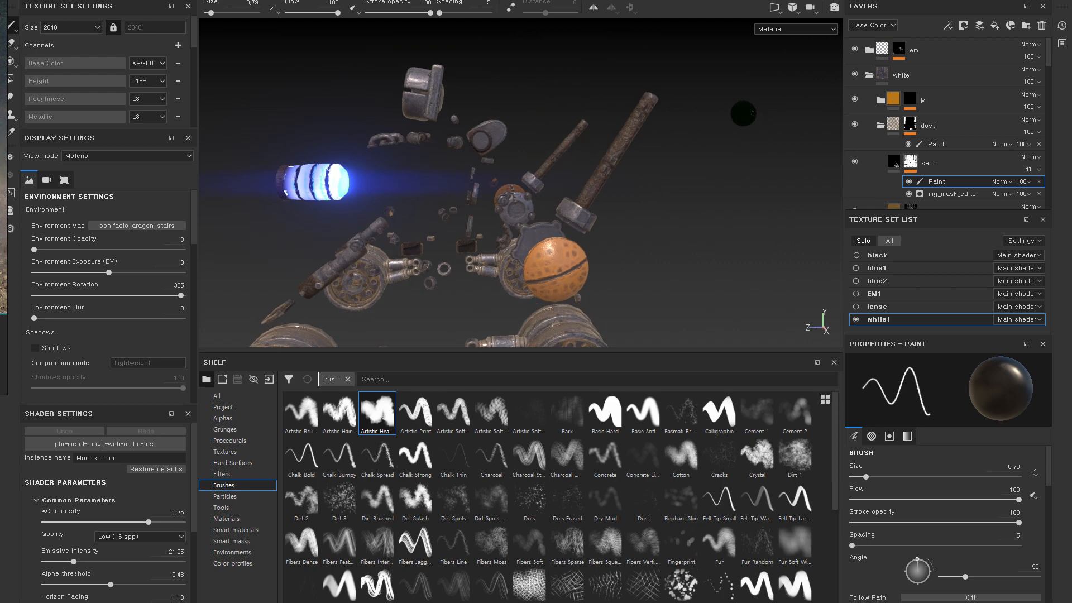
- Collapse the dust folder and check what the tool folder, UP folder and detail4 layer contribute to the parts
scroll(857, 132, "down", 1)
left_click(874, 94)
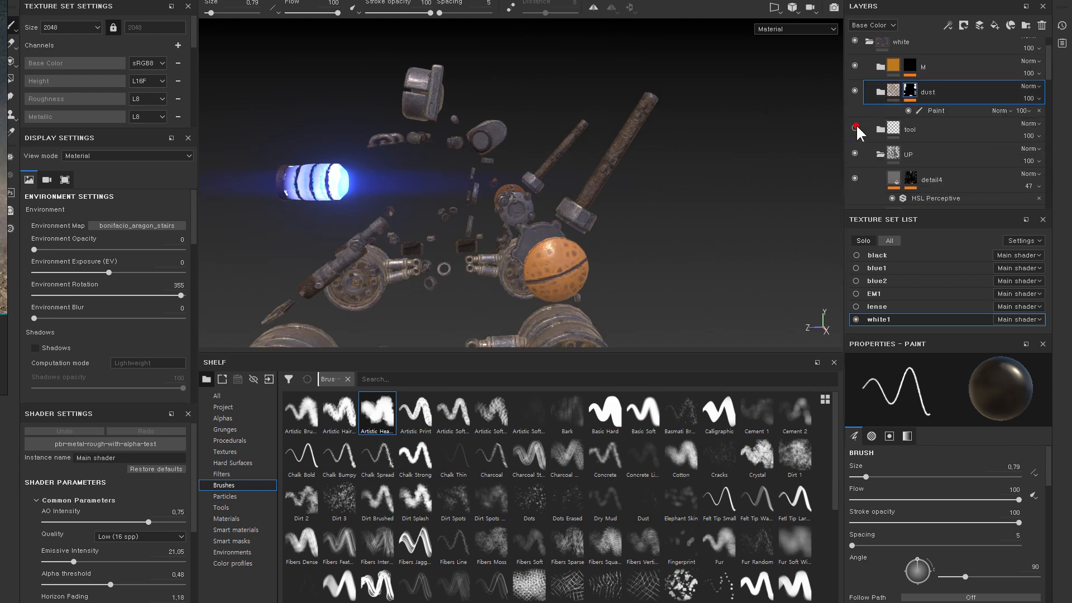
left_click_drag(675, 177, 841, 159, "alt")
left_click(851, 150)
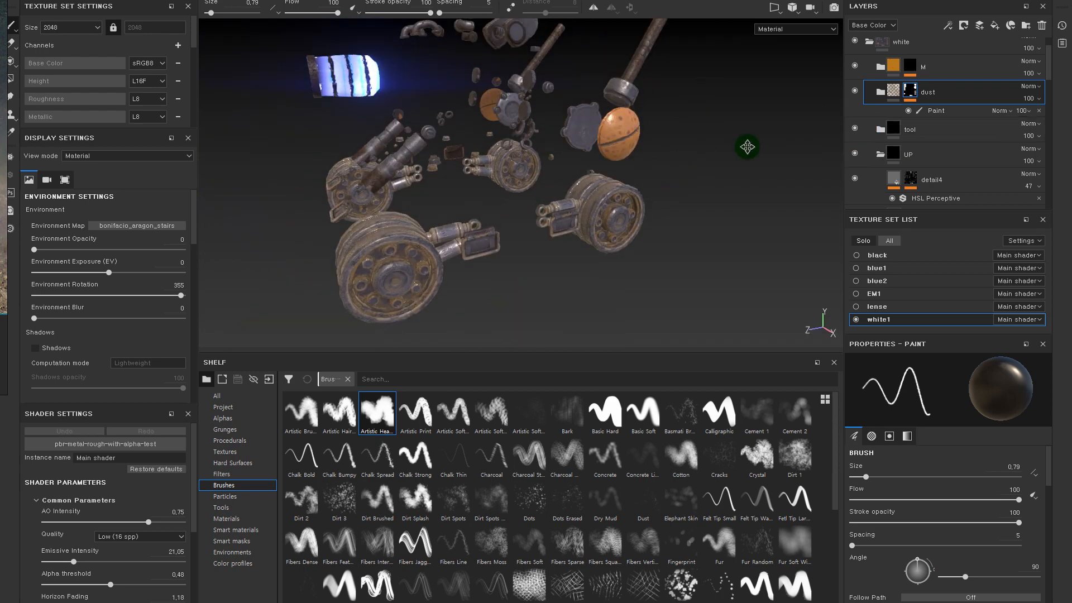
left_click_drag(747, 147, 823, 173, "alt")
left_click(851, 180)
scroll(860, 162, "down", 3)
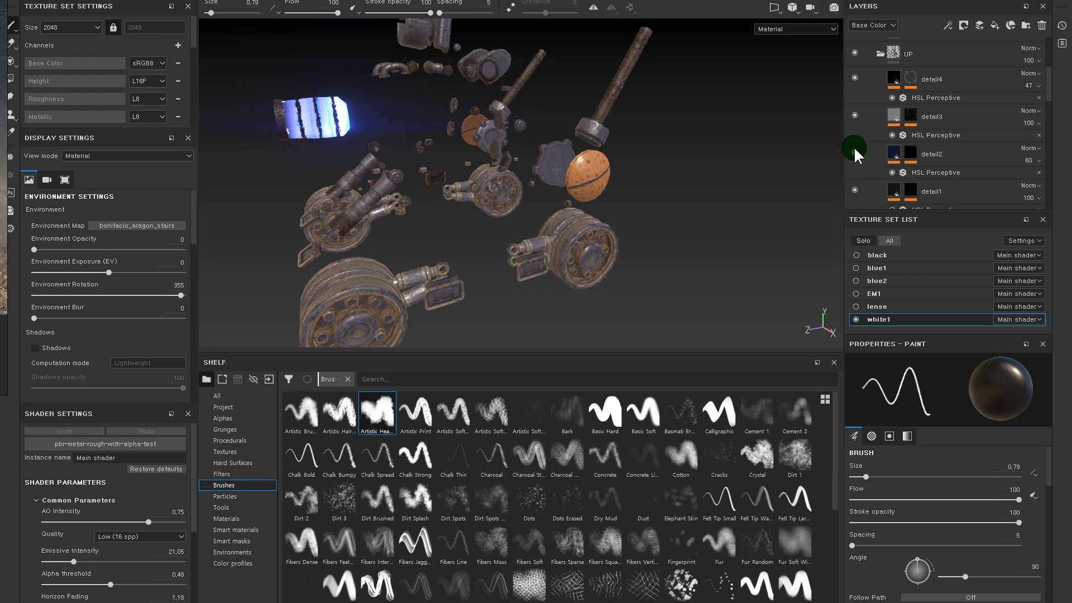
- Check the effect of the detail layers, GAu2, GAu1 and Edge Wear by toggling their visibility
left_click(858, 117)
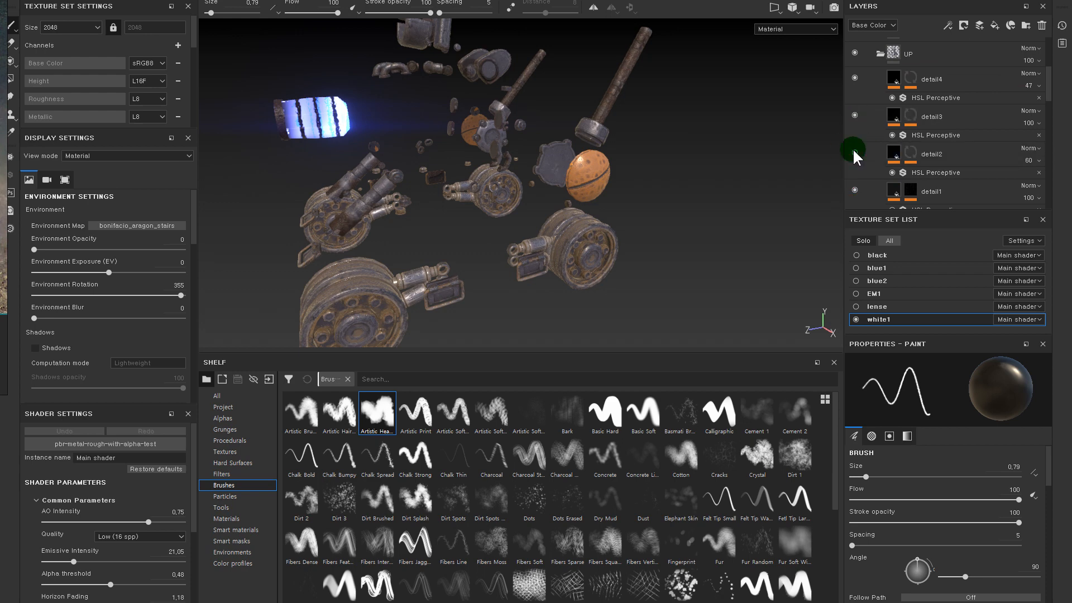
left_click(854, 190)
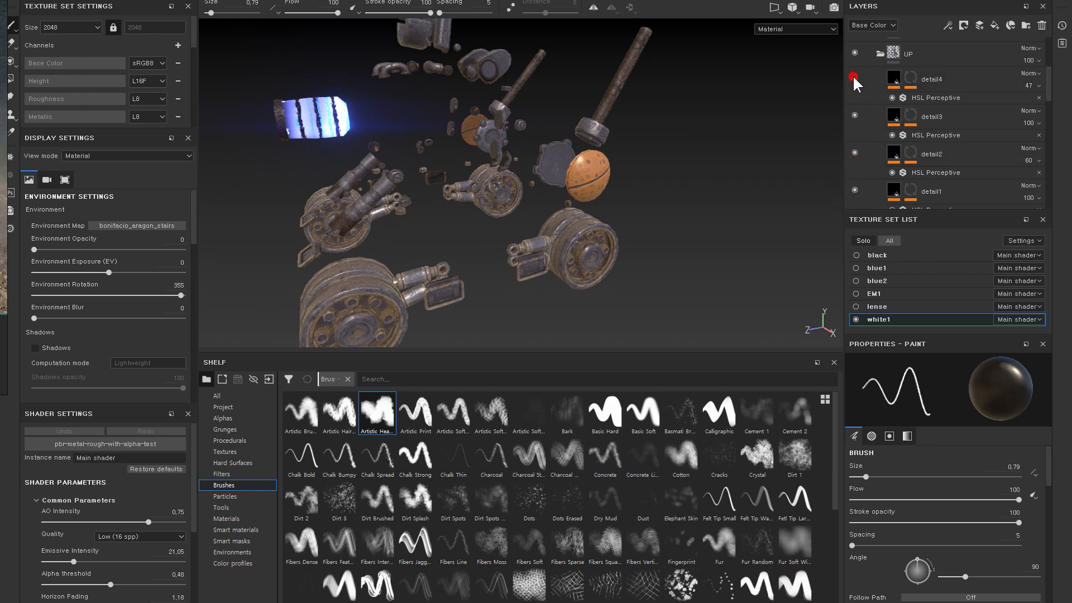
left_click(854, 77)
scroll(862, 89, "down", 3)
left_click(855, 98)
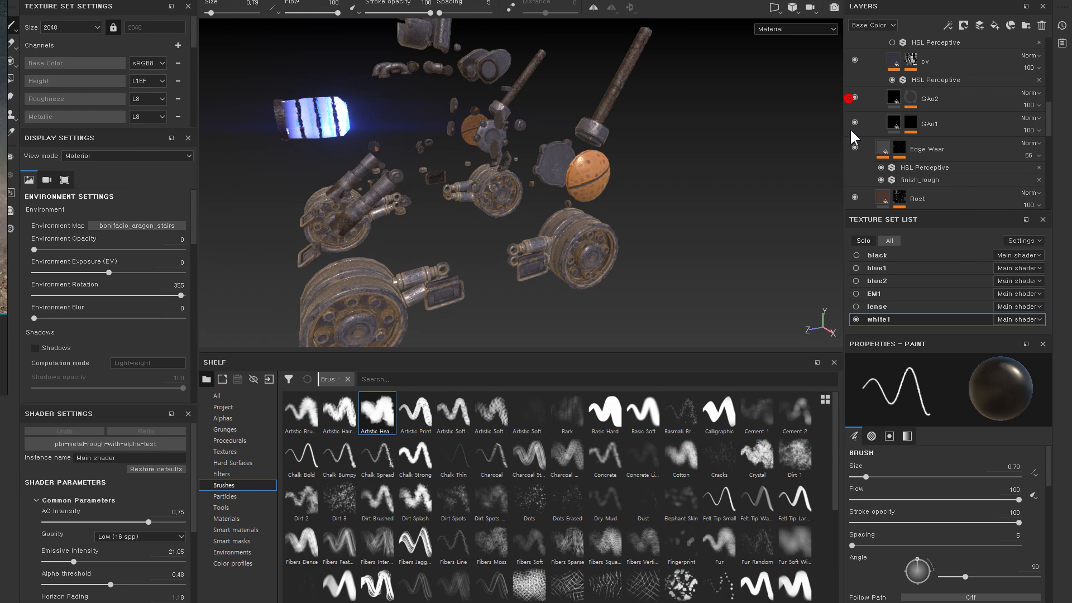
left_click(854, 123)
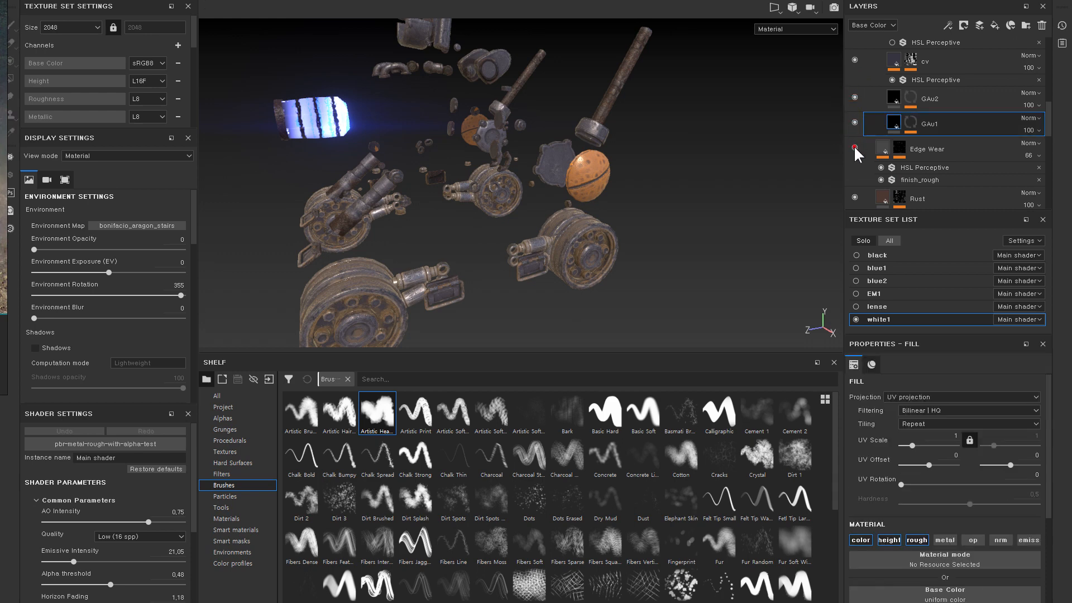
left_click(854, 148)
- Add a paint effect to the Rust layer's mask, switch to whole-mesh polygon fill with colour 0, and check the layer's effect
scroll(853, 190, "down", 1)
left_click(894, 166)
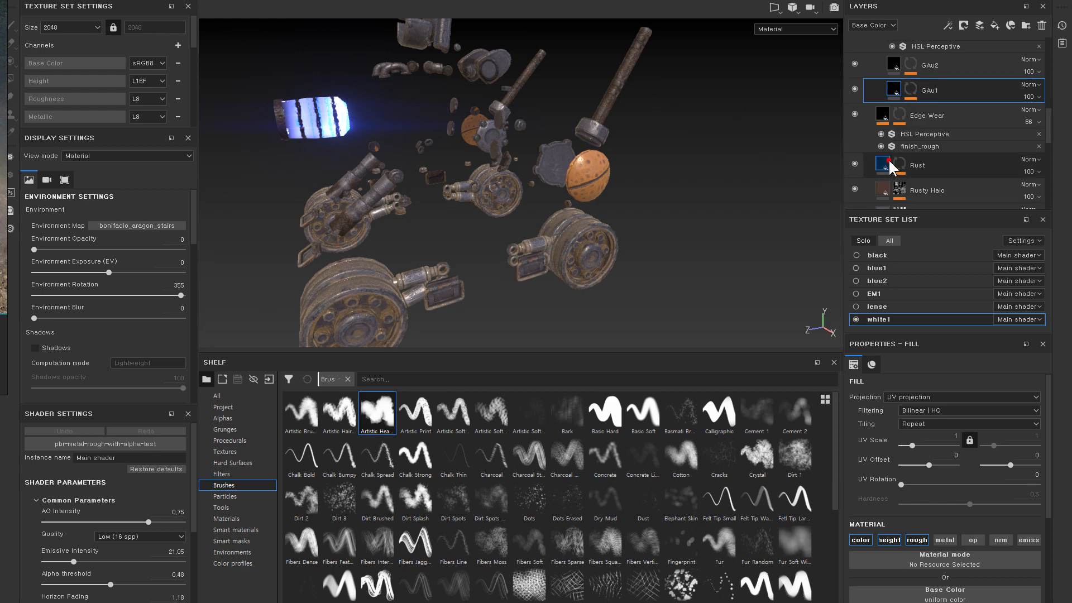
right_click(896, 167)
left_click(916, 377)
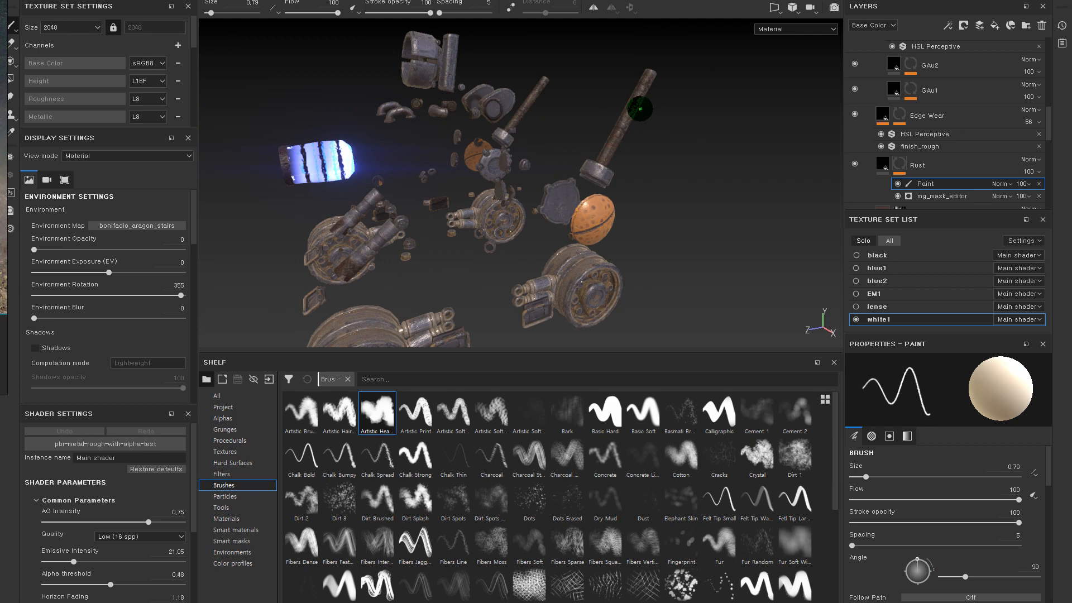
key("4")
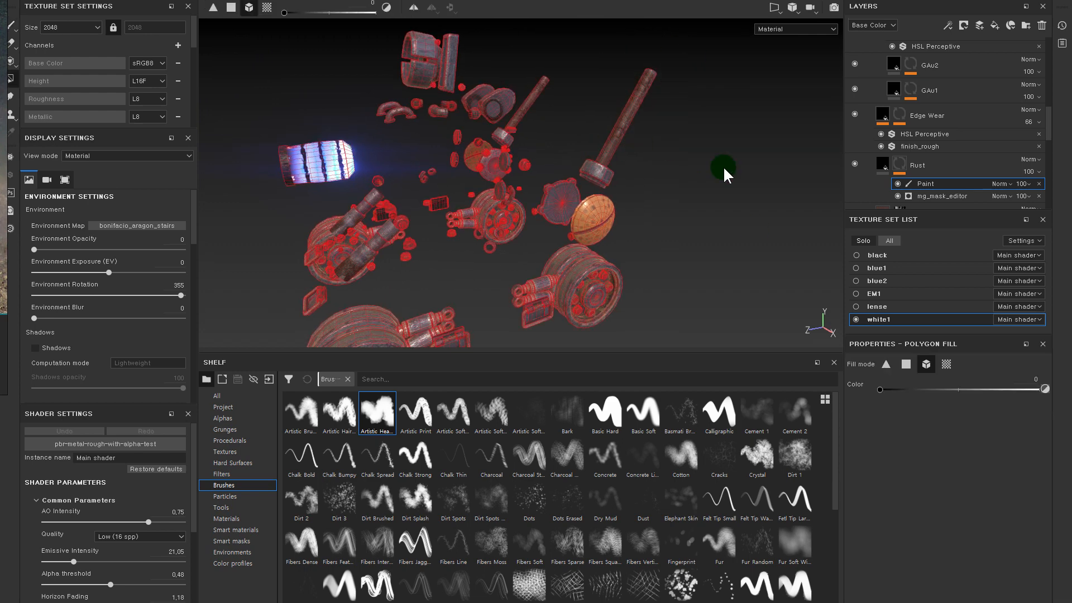
left_click(874, 160)
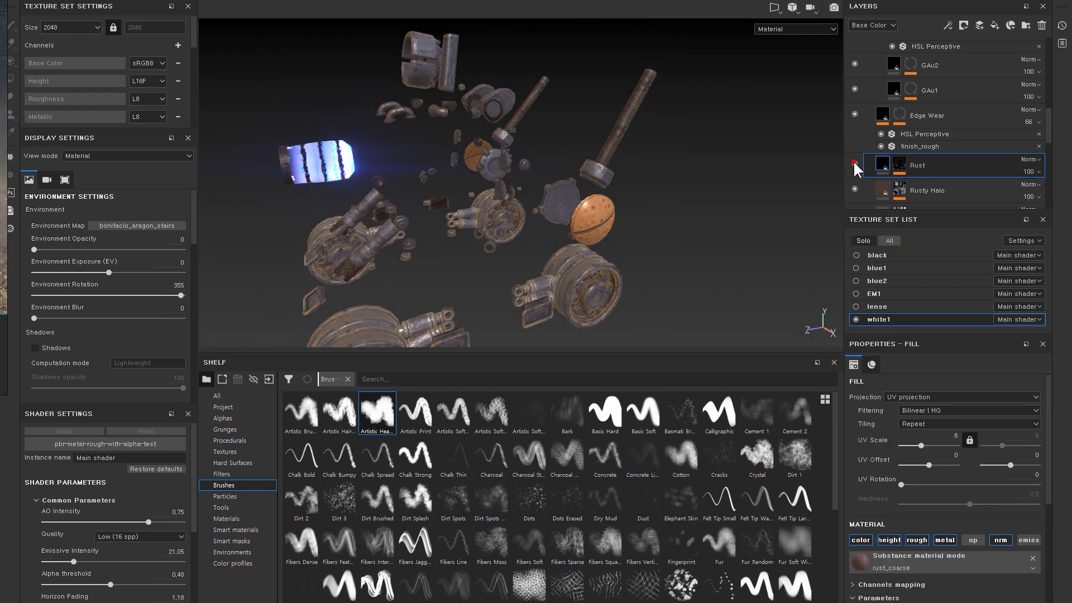
- Add a paint effect to the Rusty Halo layer's mask and select the layer's fill
left_click(899, 190)
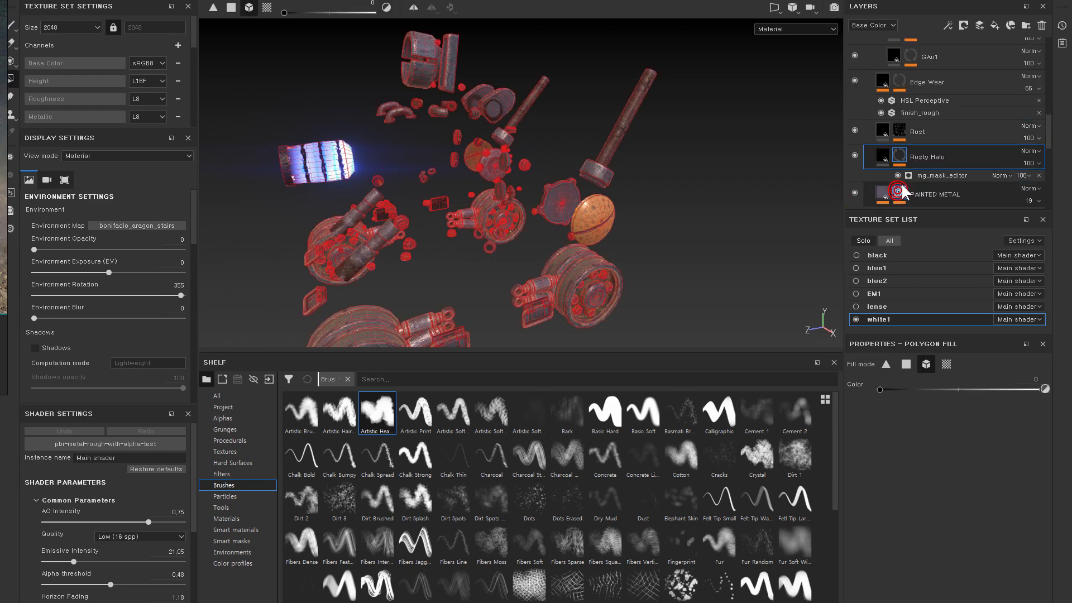
right_click(900, 154)
left_click(930, 362)
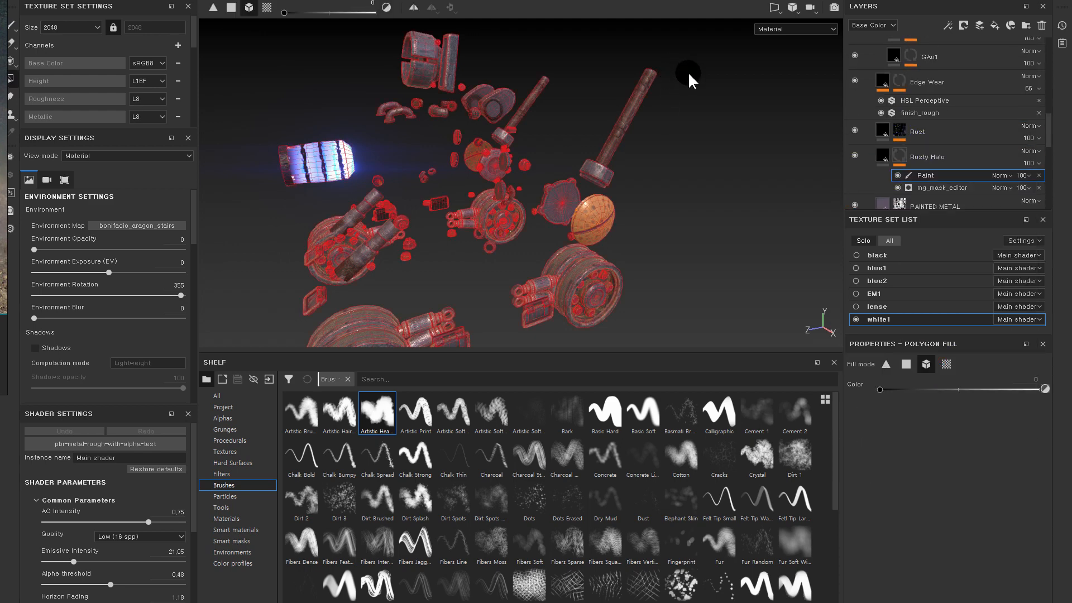
left_click(884, 155)
- Check the Rusty Halo layer's effect on the parts and select the paint effect in its mask
left_click_drag(769, 145, 515, 173, "alt")
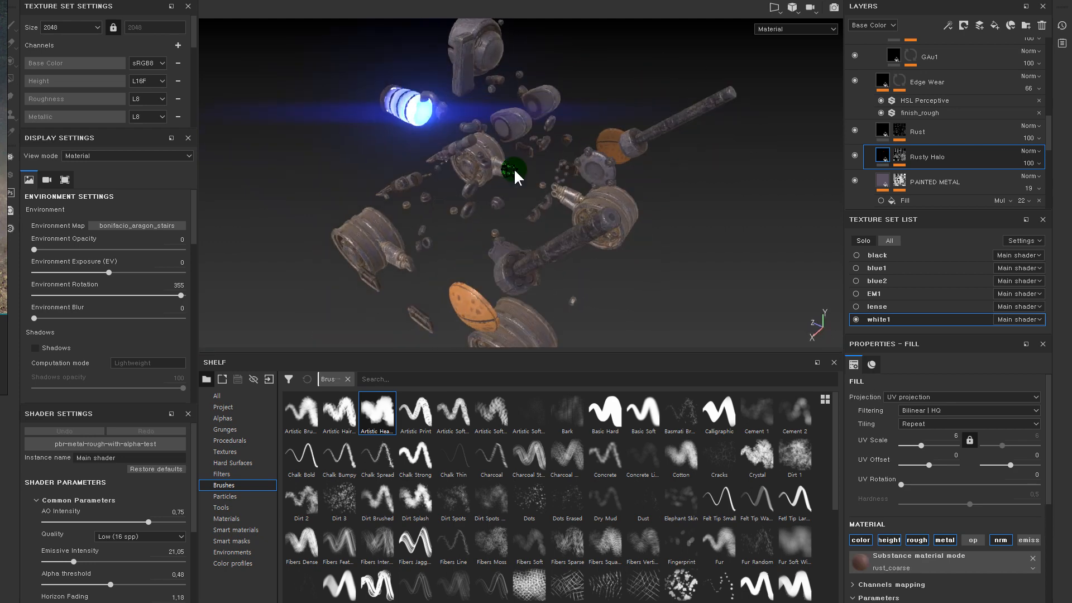
left_click_drag(742, 179, 618, 186, "alt")
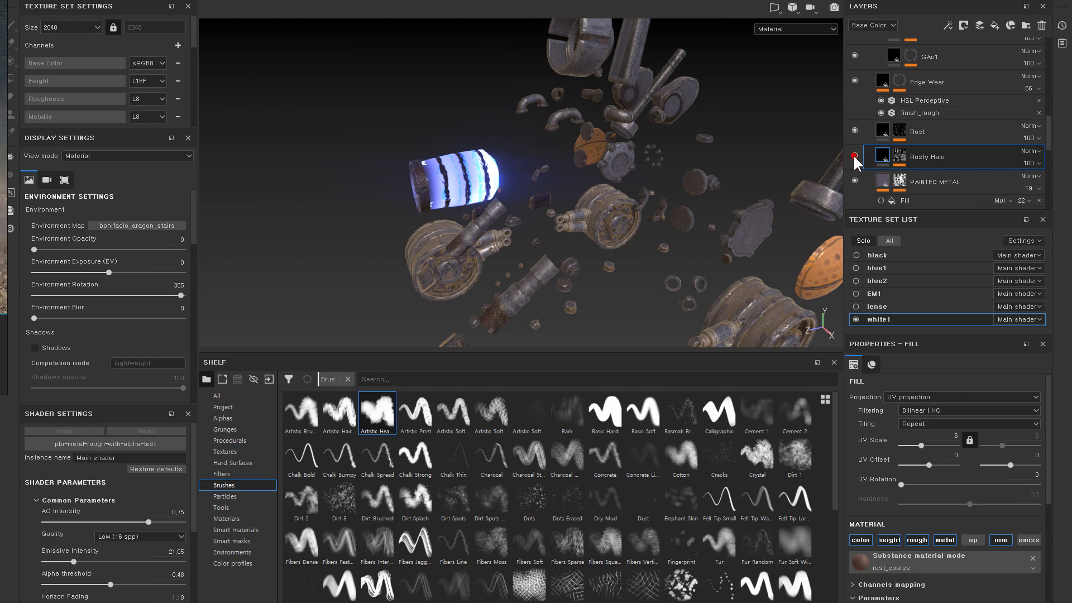
mouse_move(698, 168)
left_mouse_down("alt")
mouse_move(564, 162)
mouse_move(492, 240)
mouse_move(642, 184)
mouse_move(631, 162)
mouse_move(538, 166)
mouse_move(502, 132)
mouse_move(476, 172)
mouse_move(469, 156)
mouse_move(474, 168)
left_mouse_up("alt")
left_click(903, 154)
left_click(953, 177)
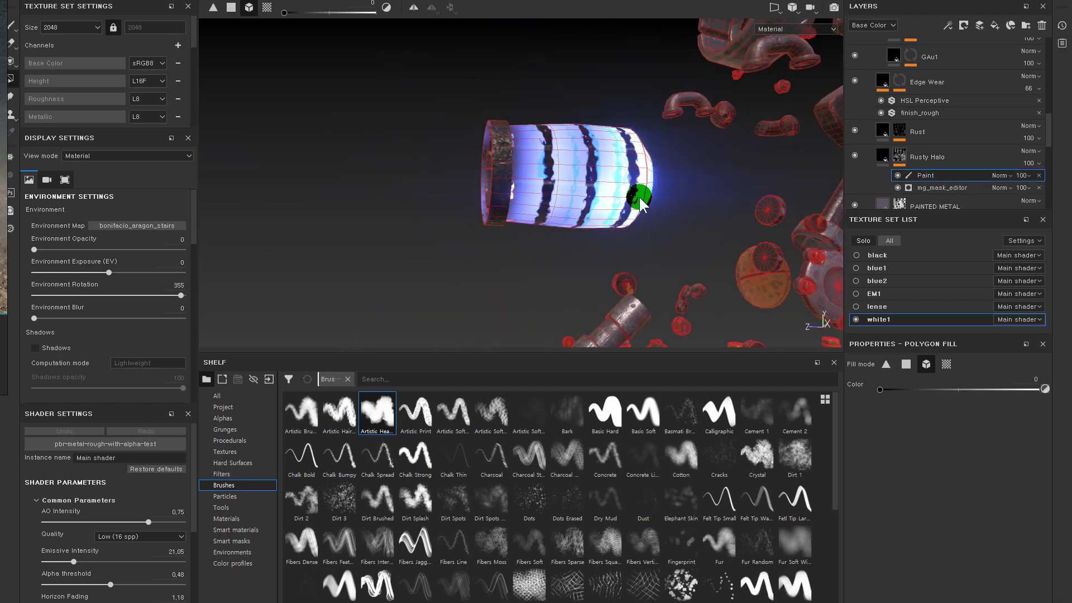
- Polygon-fill the glowing cylinder with colour 0 in the Rust mask's paint effect, and select the layer's fill
left_click(916, 138)
left_click(919, 150)
mouse_move(575, 167)
left_mouse_down("alt")
mouse_move(588, 204)
mouse_move(421, 184)
left_mouse_up("alt")
left_click_drag(512, 100, 369, 216)
right_click_drag(628, 193, 705, 200, "alt")
left_click(894, 133)
left_click_drag(646, 137, 586, 128, "alt")
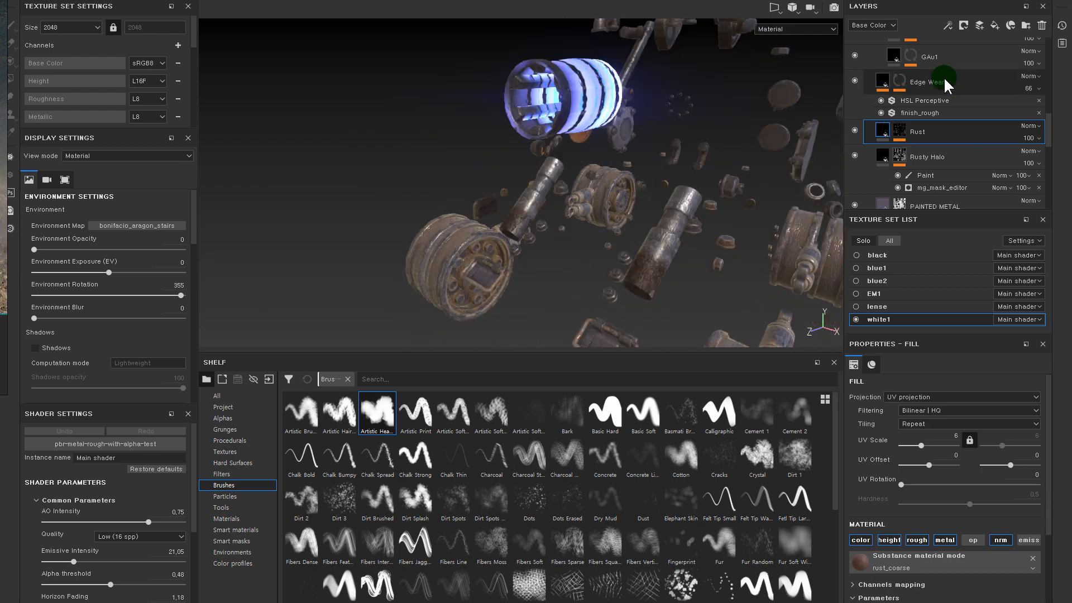
- Check what the Rust and Rusty Halo layers contribute to the parts by toggling their visibility
left_click(902, 130)
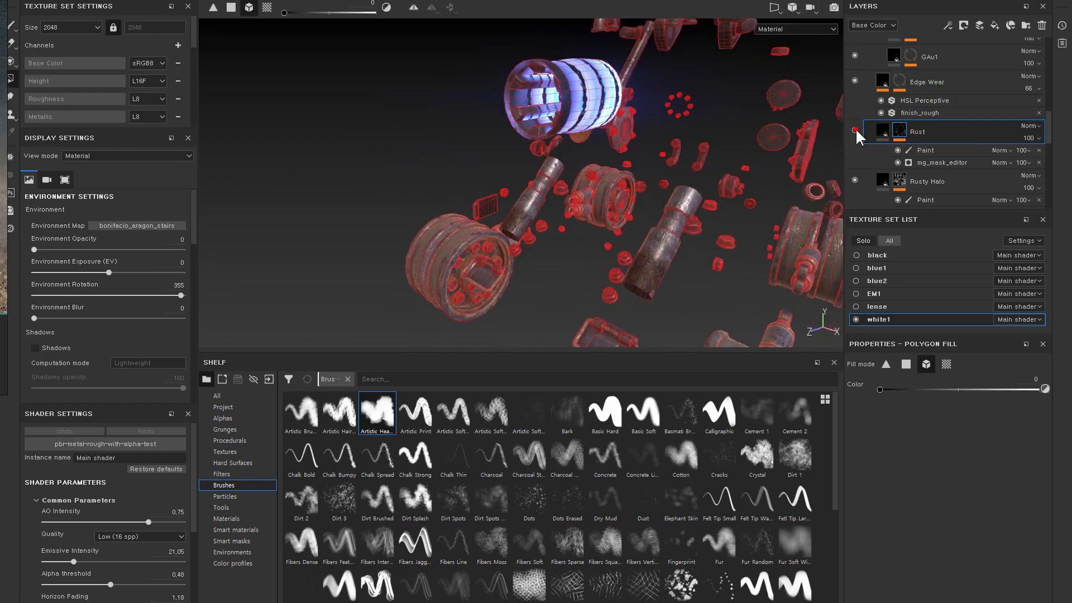
left_click_drag(672, 129, 525, 229, "alt")
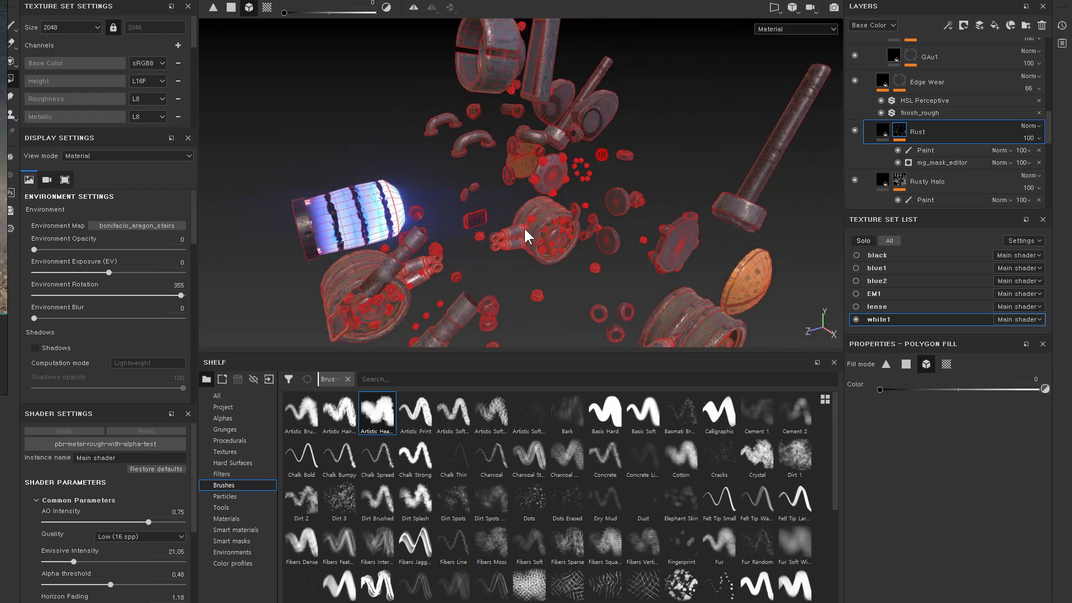
left_click(868, 130)
left_click(855, 180)
right_click_drag(500, 102, 686, 200, "alt")
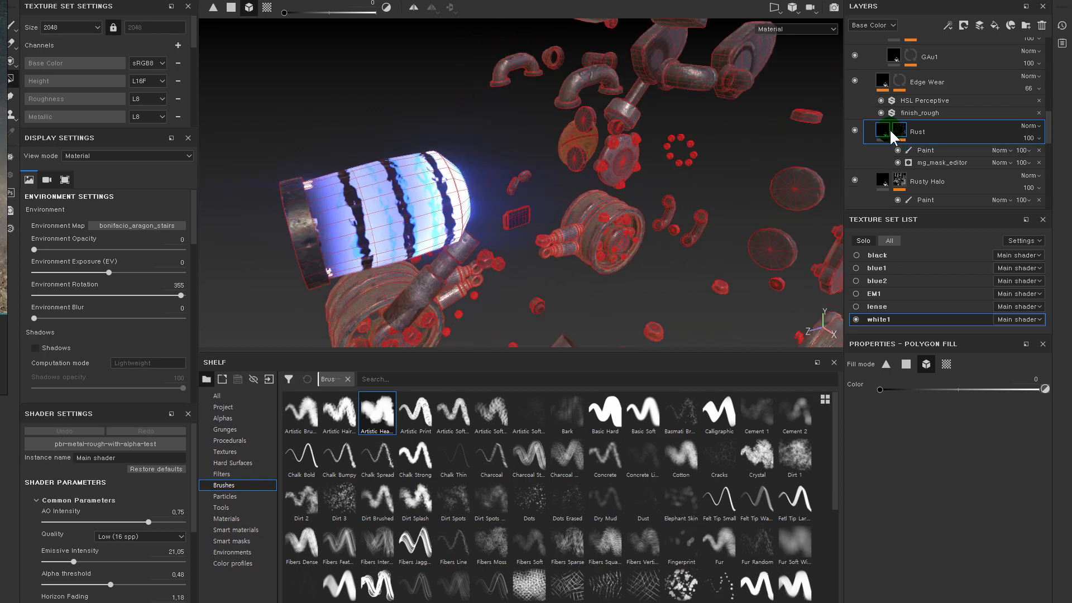
left_click(884, 130)
mouse_move(646, 170)
left_mouse_down("alt")
mouse_move(546, 157)
mouse_move(709, 152)
mouse_move(610, 190)
mouse_move(600, 165)
mouse_move(648, 190)
left_mouse_up("alt")
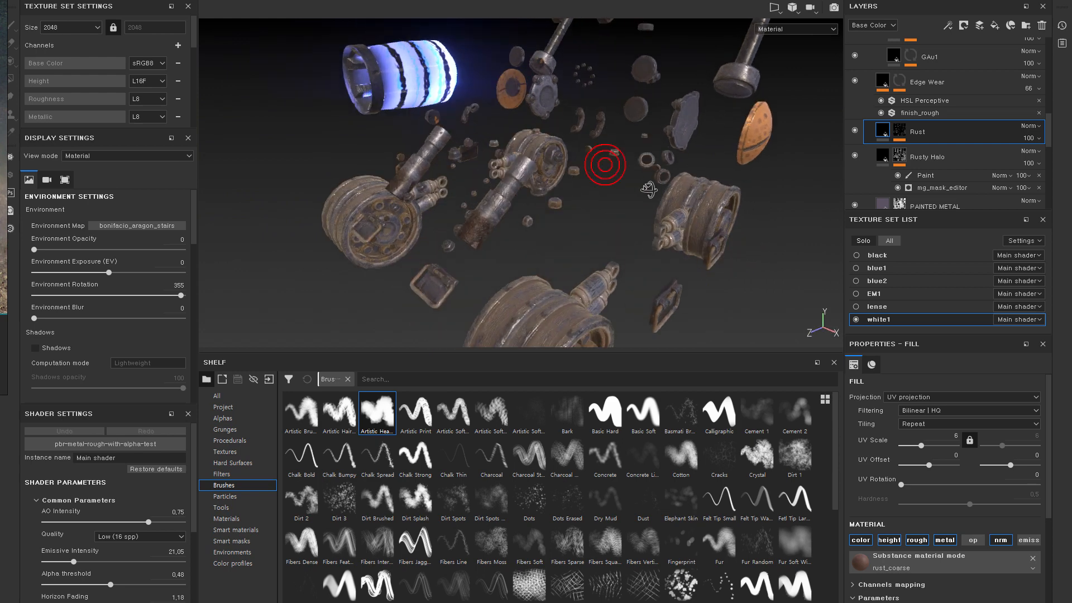
- Compare the parts with and without the dust and UP folders by toggling their visibility
scroll(855, 127, "up", 5)
scroll(863, 149, "up", 3)
left_click(853, 127)
left_click(853, 127)
left_click(852, 127)
left_click(853, 127)
left_click(855, 186)
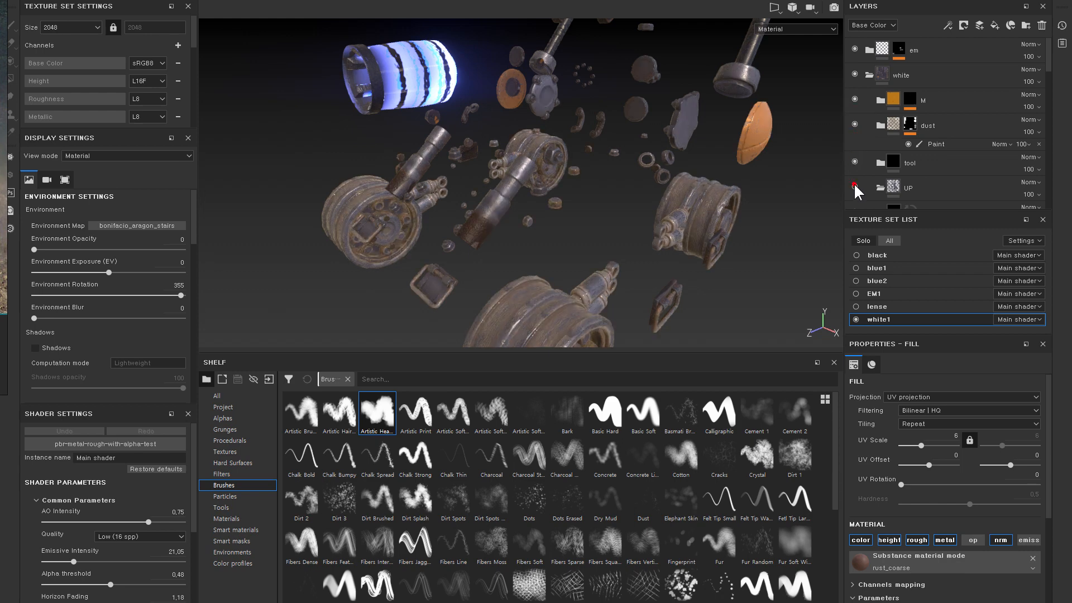
left_click(854, 185)
- Check the effect of the detail4 and detail3 layers on the wheels and orange dome by toggling them
scroll(855, 184, "down", 2)
left_click(854, 146)
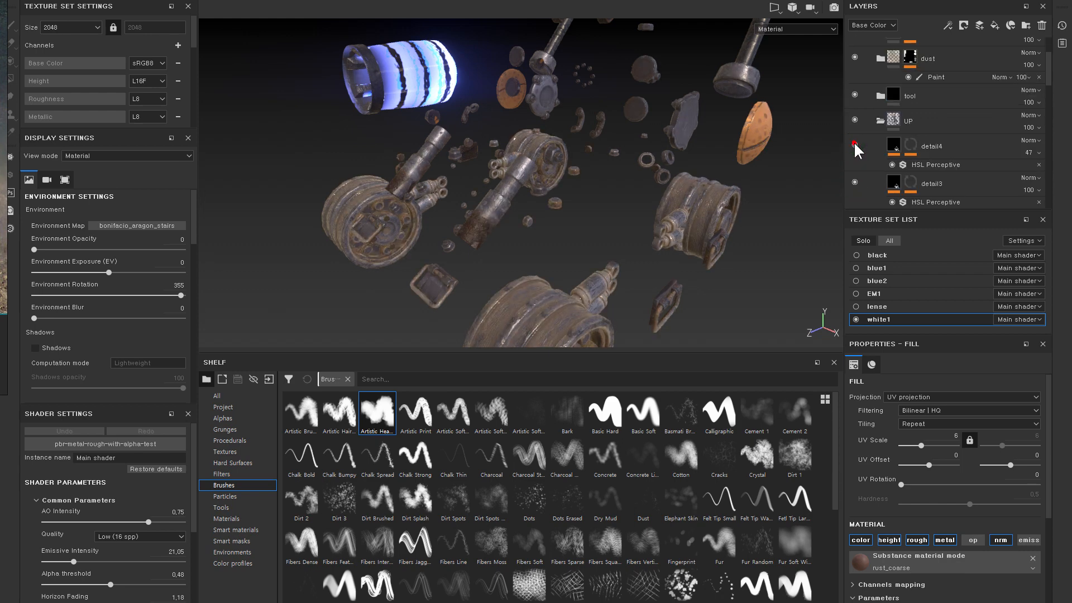
left_click(854, 183)
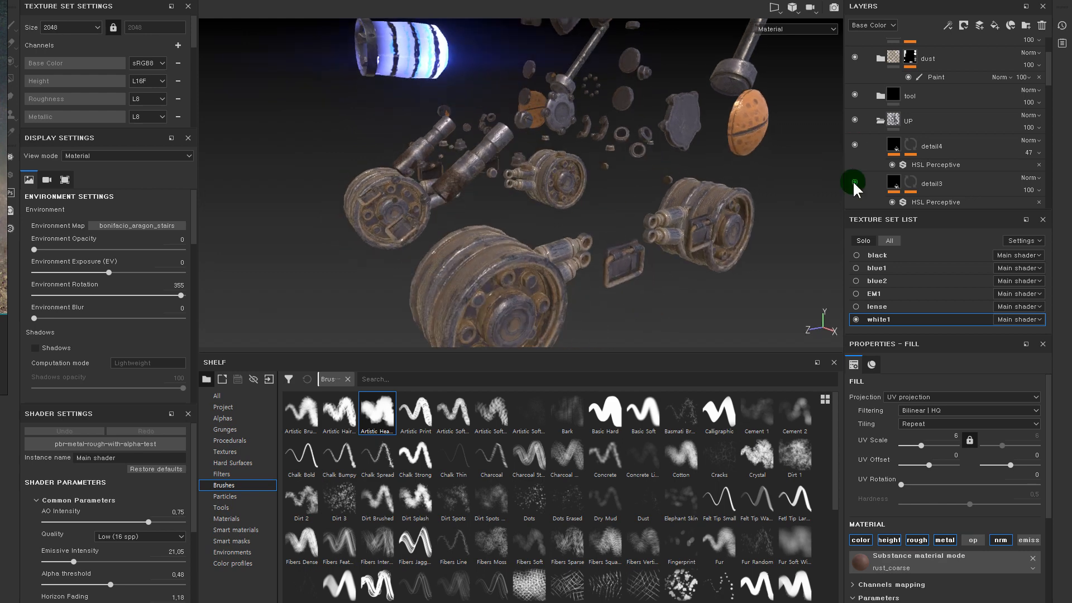
left_click(854, 147)
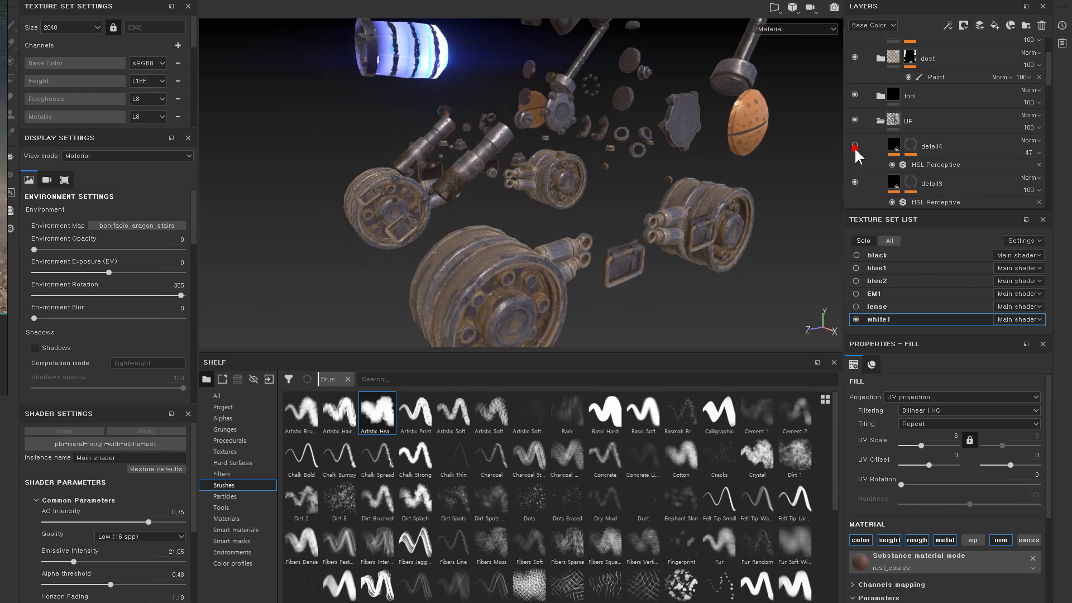
left_click_drag(793, 134, 676, 146, "alt")
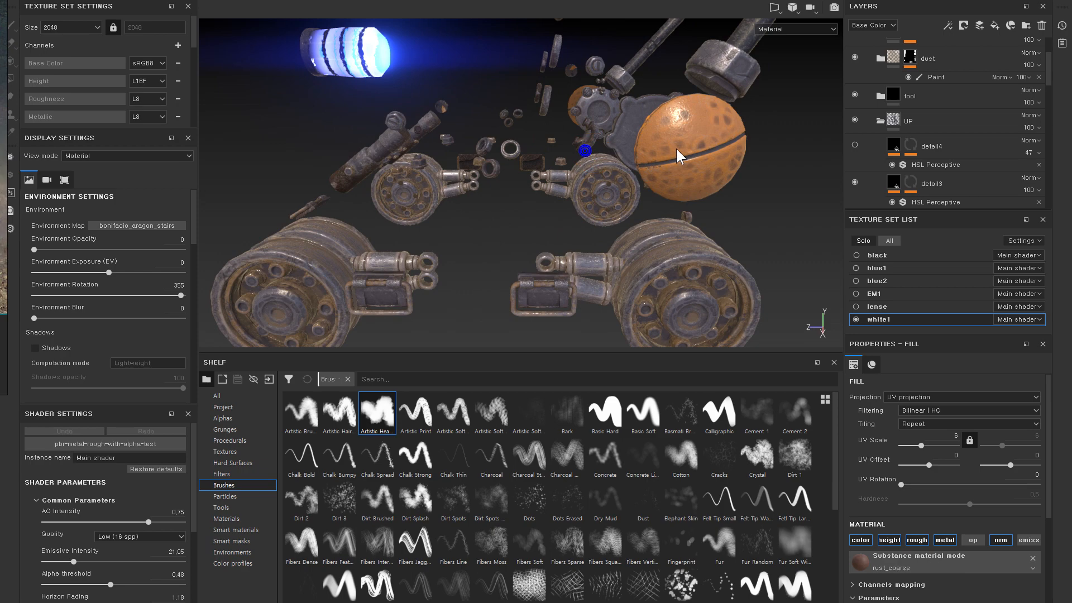
left_click(855, 145)
right_click_drag(732, 162, 793, 195, "alt")
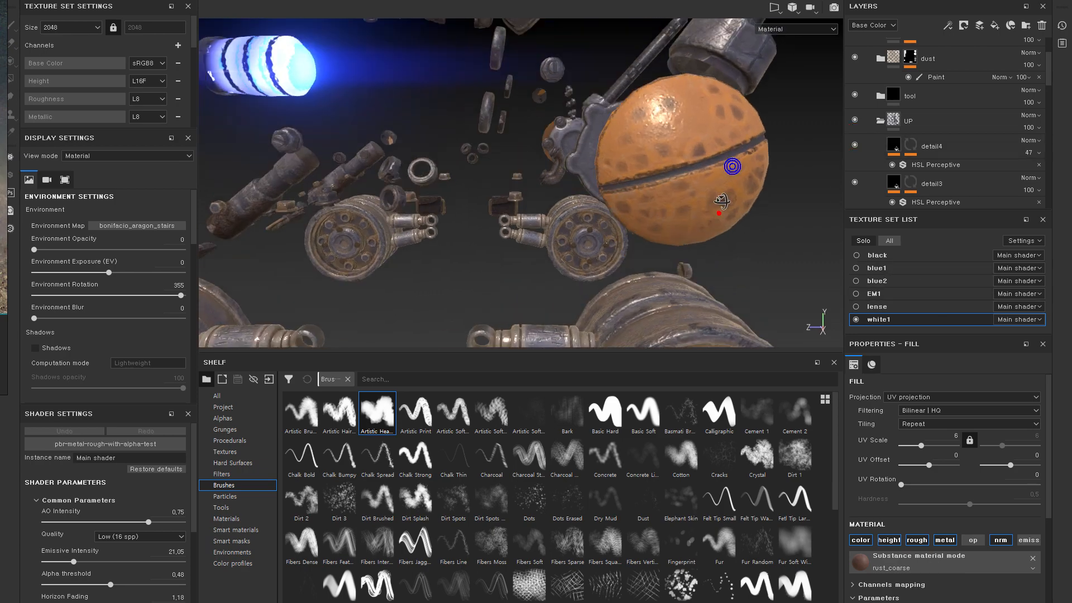
- Set detail4's Metal Edge Wear generator to Wear Level 0,04, Wear Contrast 0,39, Triplanar Blending Contrast 0,47 and Grunge Amount 0,25
right_click_drag(663, 149, 866, 307, "alt")
left_click_drag(686, 217, 735, 229, "alt")
left_click(910, 145)
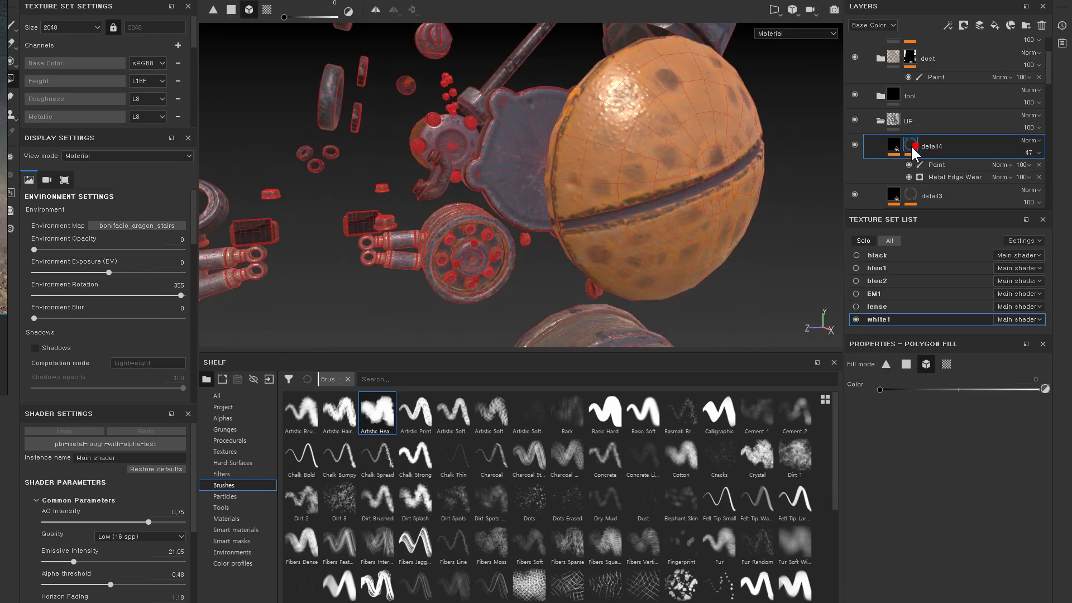
left_click(941, 177)
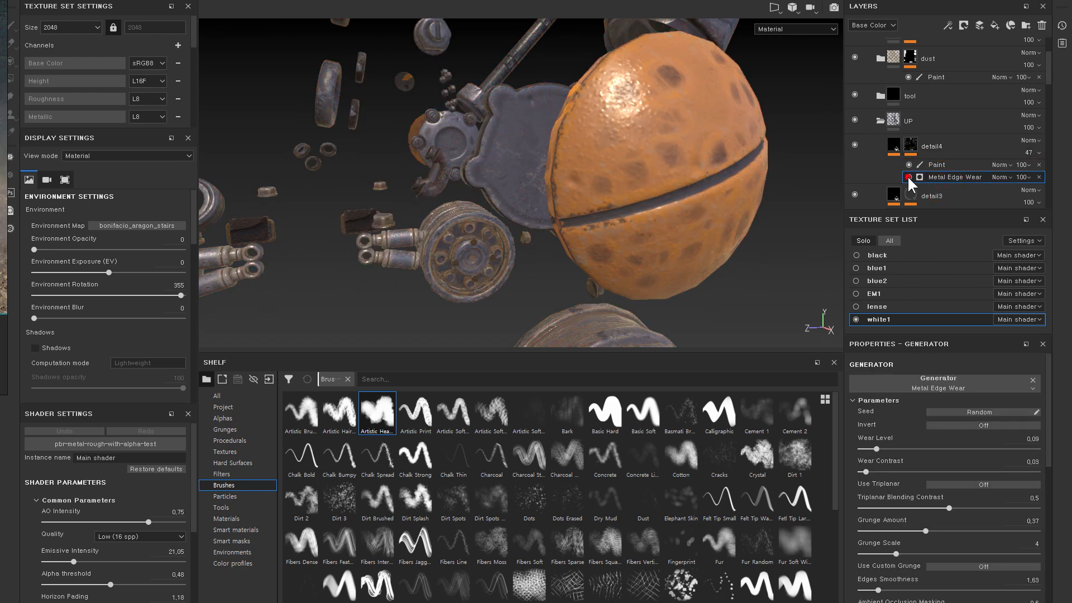
left_click_drag(871, 450, 868, 449)
mouse_move(694, 263)
right_mouse_down("alt")
mouse_move(587, 160)
mouse_move(687, 268)
right_mouse_up("alt")
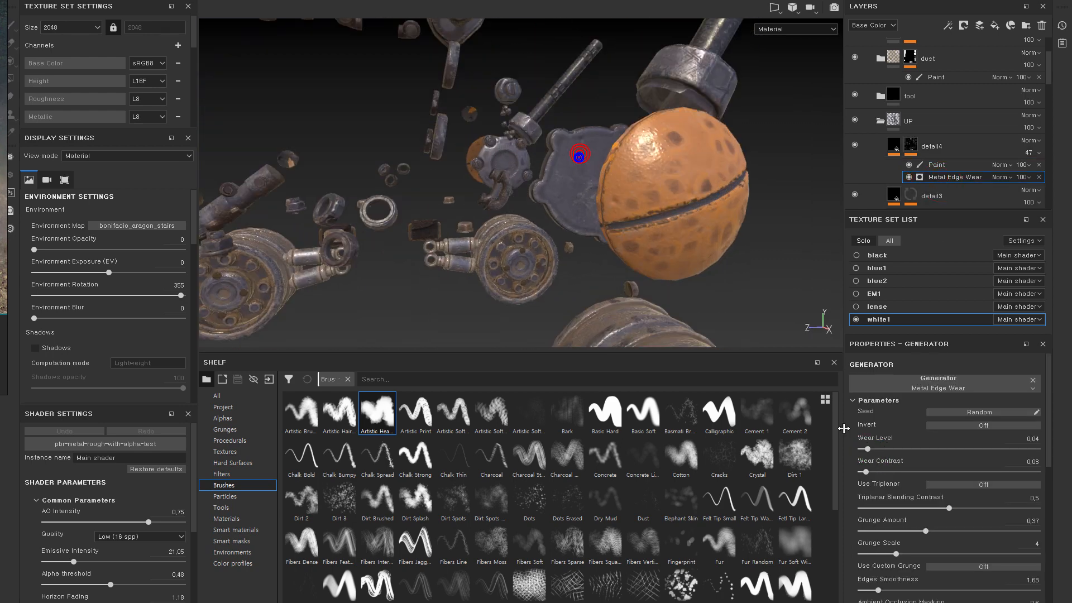
left_click_drag(927, 472, 979, 503)
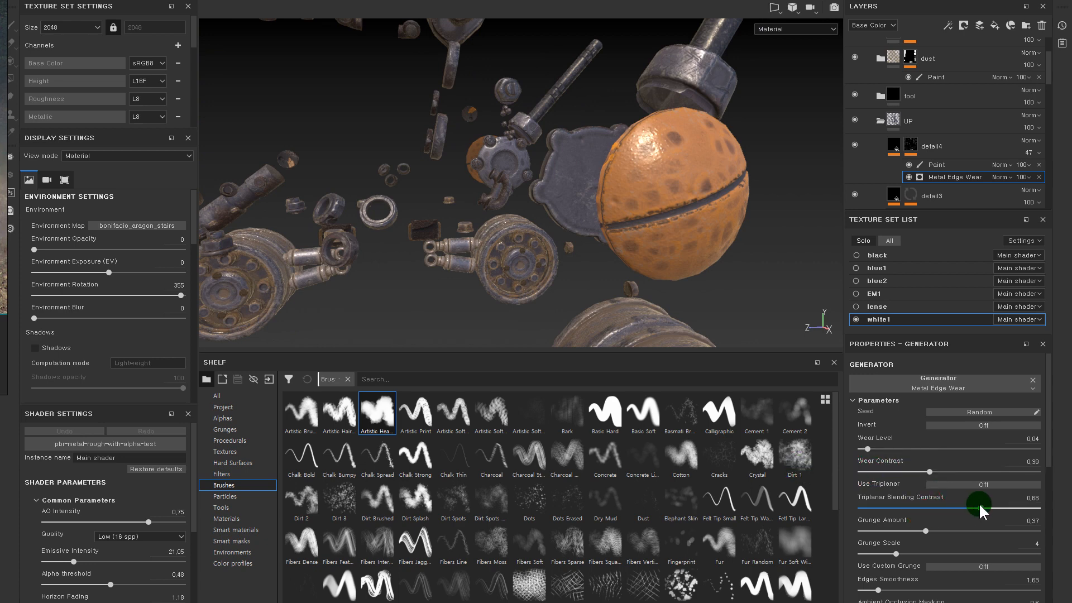
mouse_move(923, 533)
left_mouse_down()
mouse_move(900, 533)
mouse_move(939, 533)
mouse_move(904, 531)
left_mouse_up()
- Examine the edge wear on the wheels and barrels, and review the detail layers inside the UP folder
right_click_drag(499, 251, 112, 199, "alt")
left_click_drag(444, 209, 654, 145, "alt")
mouse_move(635, 161)
right_mouse_down("alt")
mouse_move(686, 150)
mouse_move(635, 161)
right_mouse_up("alt")
left_click_drag(618, 122, 600, 144, "alt")
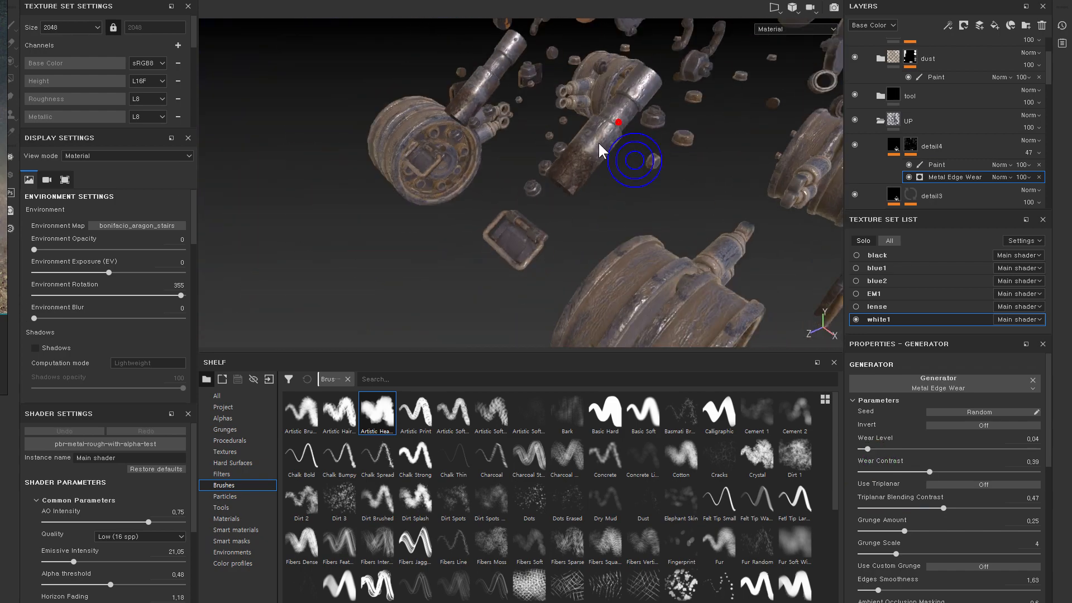
right_click_drag(599, 144, 668, 160, "alt")
middle_click_drag(622, 144, 621, 219, "alt")
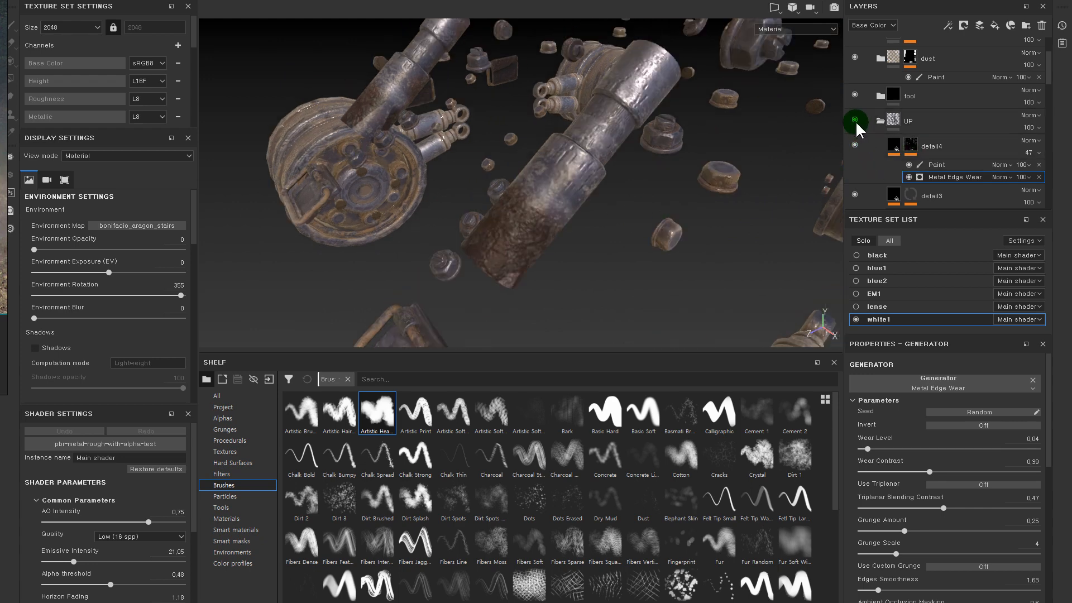
left_click(880, 121)
scroll(879, 148, "down", 2)
left_click(880, 54)
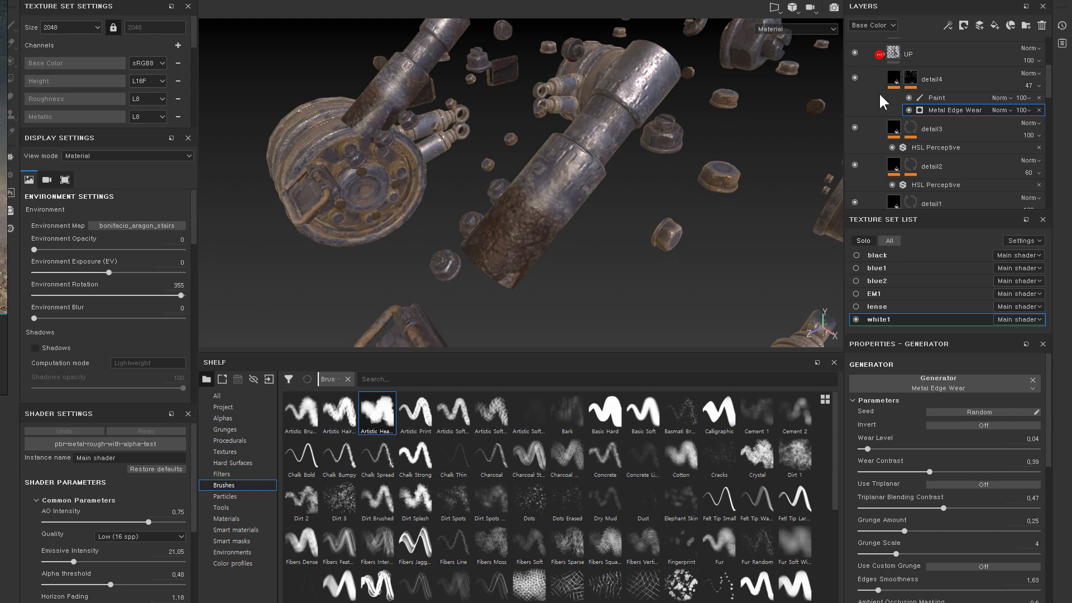
scroll(863, 123, "down", 3)
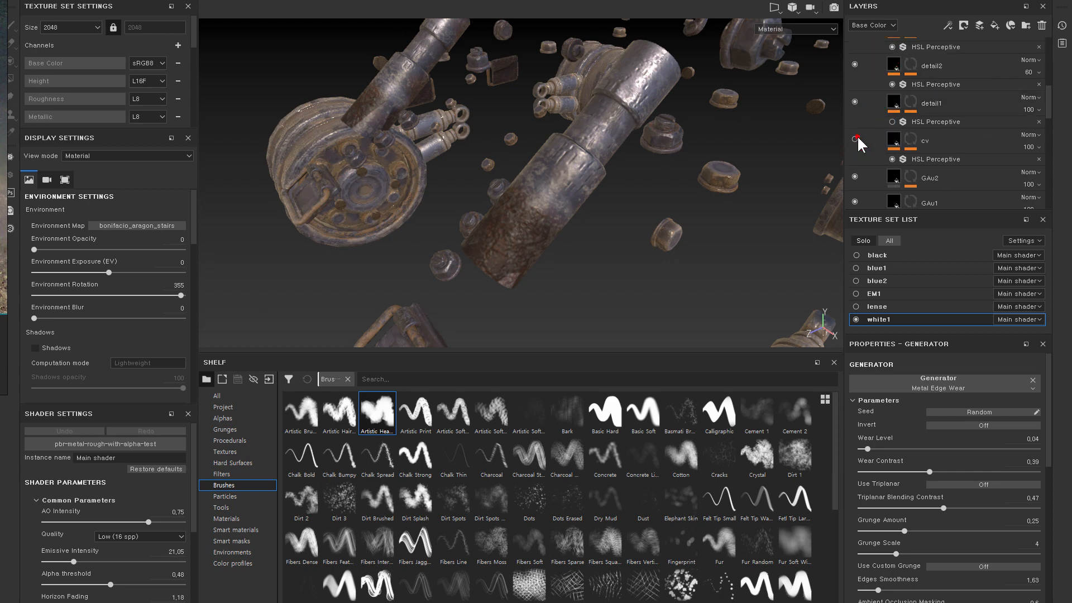
scroll(856, 99, "up", 2)
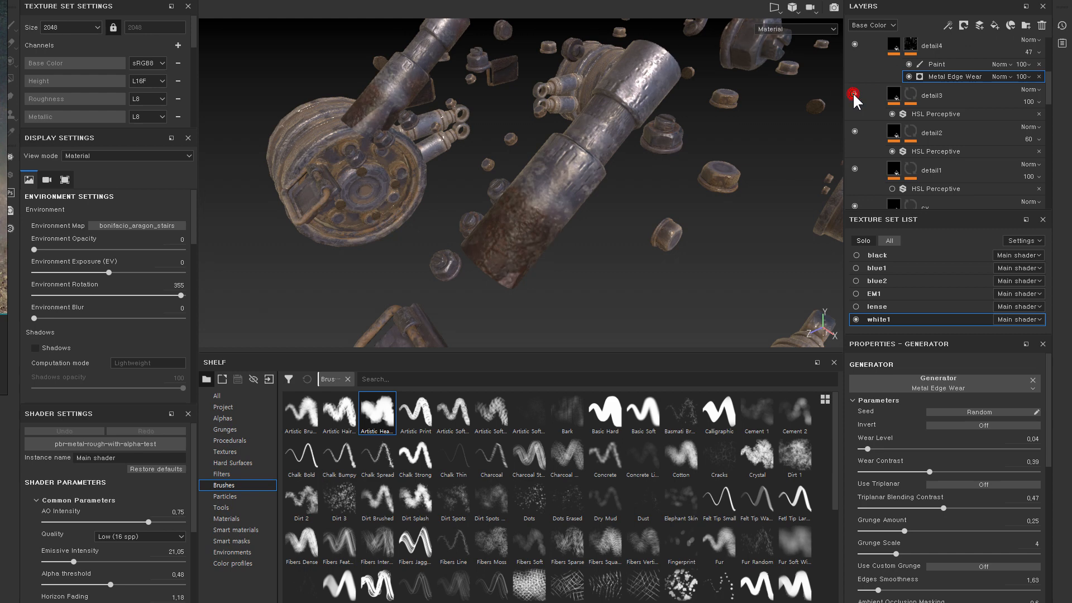
- Polygon-fill the barrel parts with colour 0 in the detail3 mask's paint effect, and select the layer's fill
left_click(905, 98)
left_click(912, 96)
left_click(927, 112)
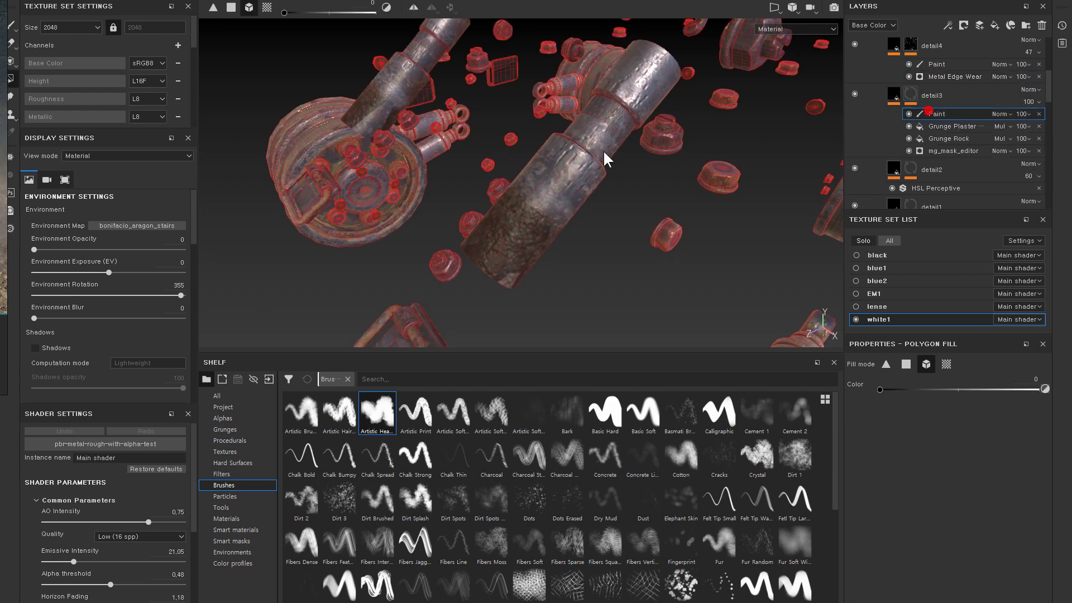
right_click_drag(605, 160, 584, 153, "alt")
mouse_move(584, 153)
left_mouse_down("alt")
mouse_move(650, 128)
mouse_move(591, 173)
mouse_move(574, 170)
mouse_move(854, 105)
left_mouse_up("alt")
left_click(894, 97)
left_click_drag(749, 125, 901, 115, "alt")
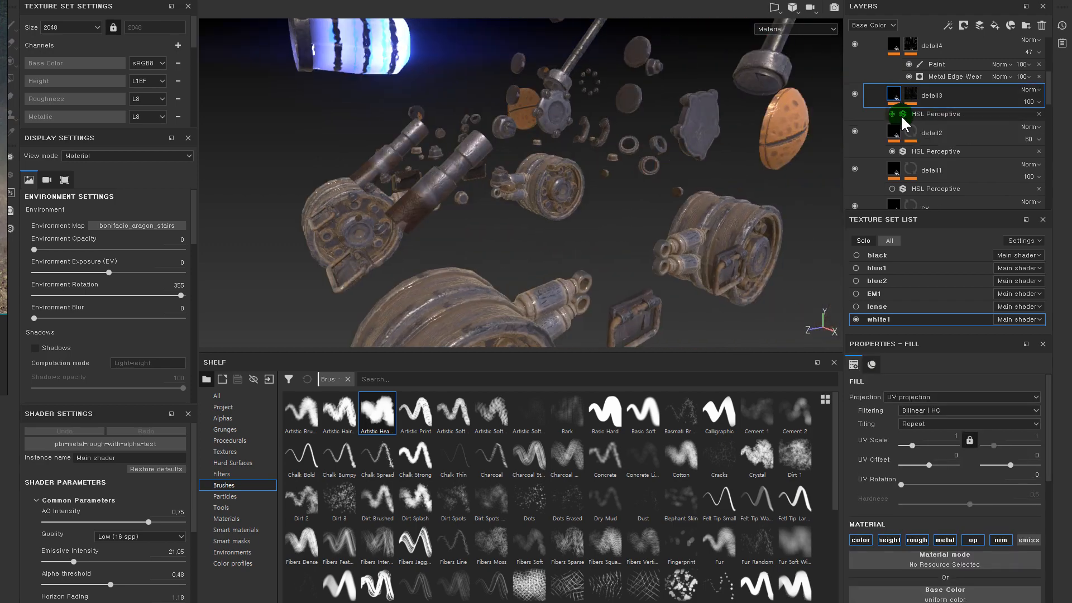
- Display the detail3 mask alone, fill the long handle and nearby parts with colour 0, and return to the material view
left_click(907, 95, "alt")
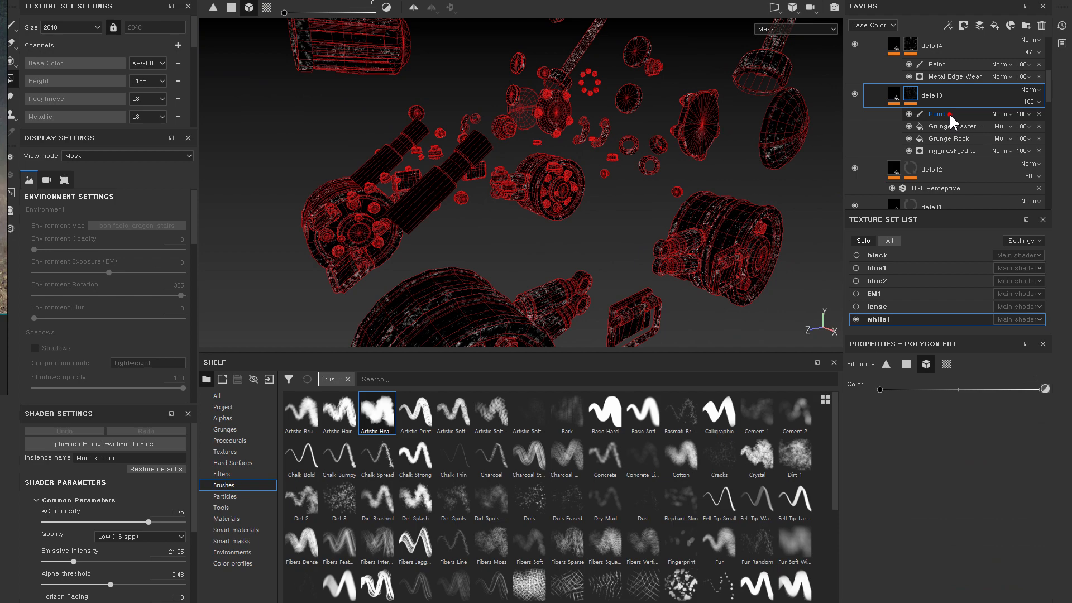
left_click(949, 114)
right_click_drag(664, 202, 644, 219, "alt")
left_click_drag(744, 121, 717, 123, "alt")
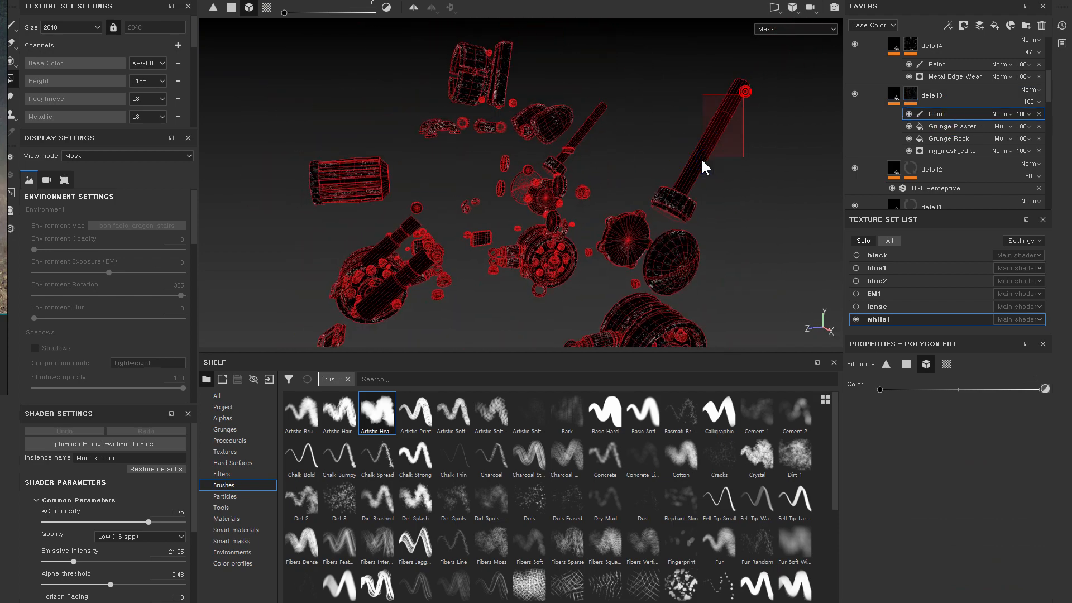
left_click_drag(701, 177, 490, 96, "alt")
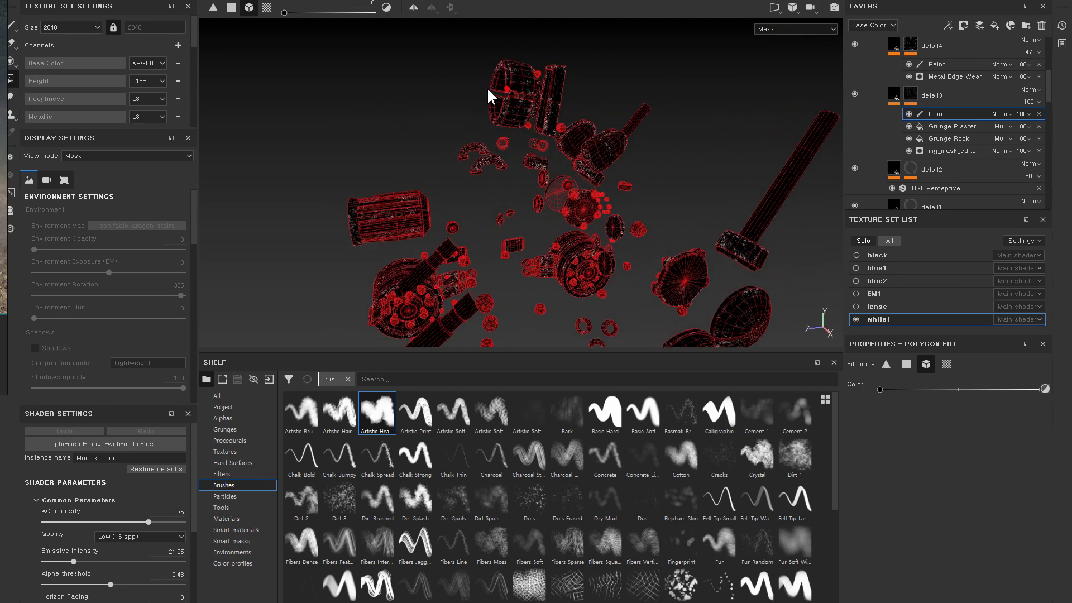
left_click_drag(488, 178, 530, 103, "alt")
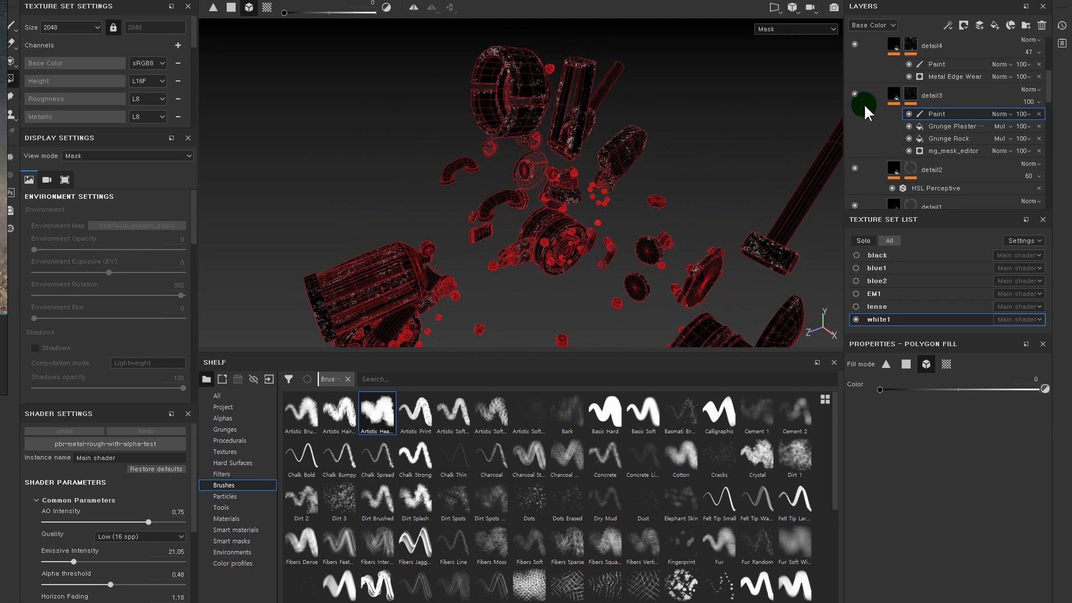
left_click(895, 95)
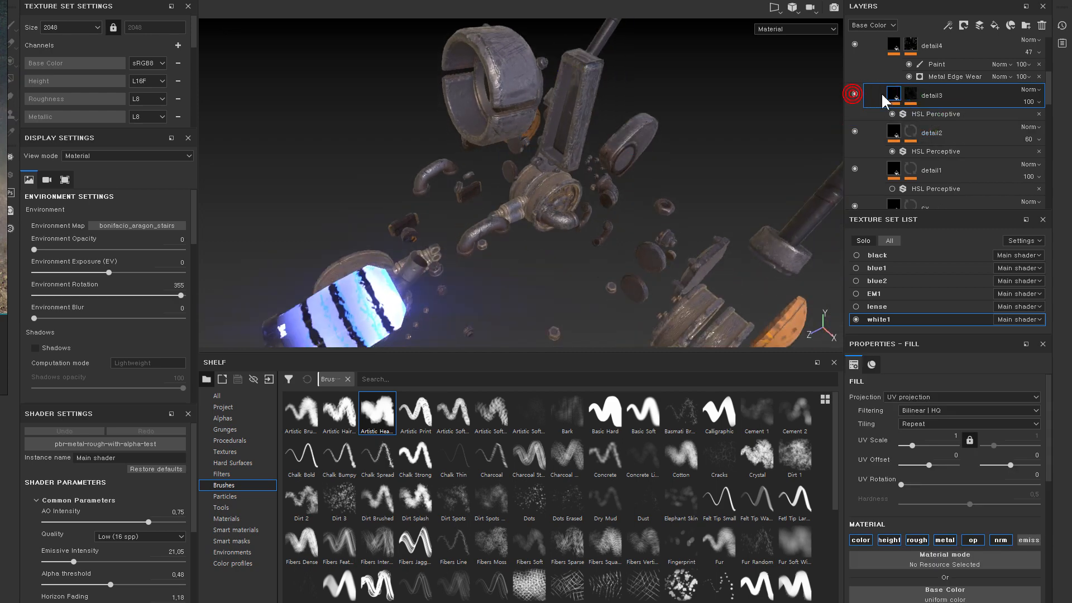
- Reselect the detail3 mask's paint effect and polygon-fill the rounded bracket plates with colour 0
left_click(910, 96)
left_click(939, 113)
left_click_drag(637, 100, 675, 193, "alt")
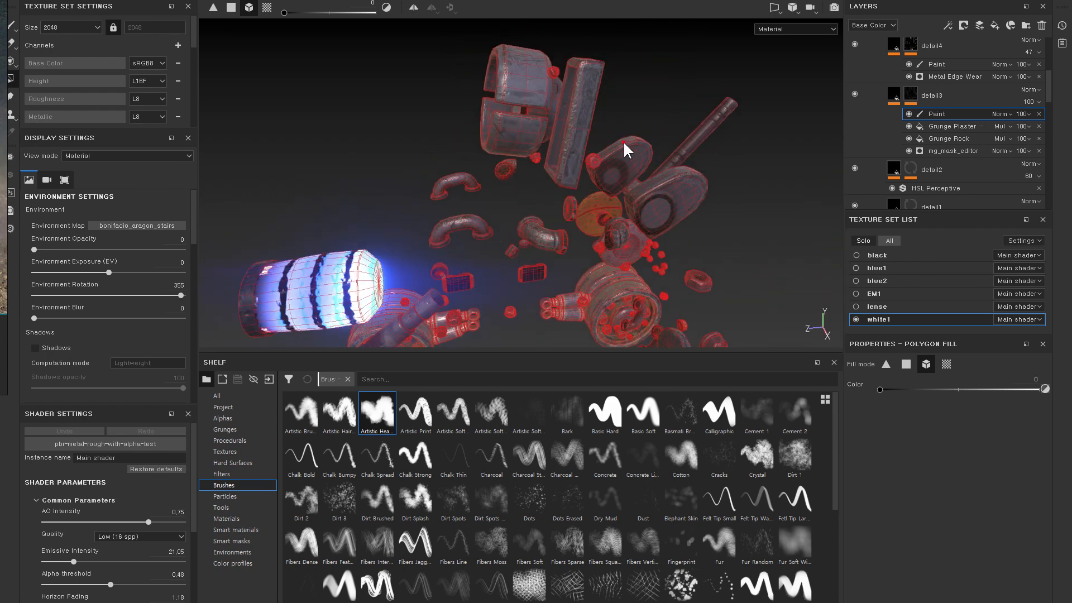
left_click_drag(600, 182, 848, 142, "alt")
- Examine the detail3 masking on the wheels, barrels and dome from several angles, with the layer's mask and fill selected in turn
left_click(881, 99)
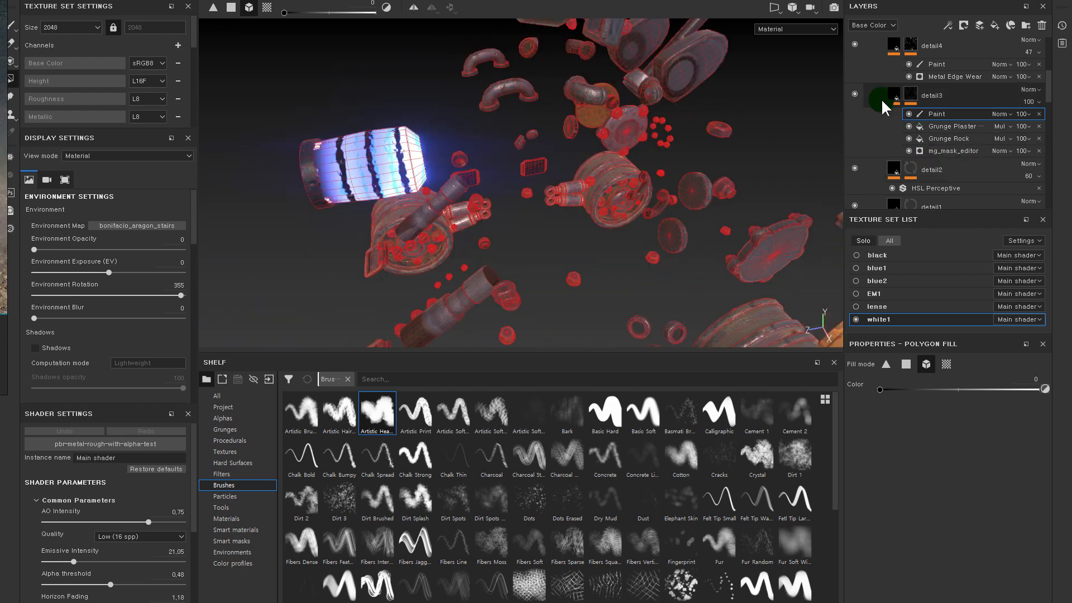
right_click_drag(619, 160, 627, 108, "alt")
left_click_drag(628, 108, 586, 149, "alt")
right_click_drag(586, 149, 593, 156, "alt")
left_click_drag(593, 156, 698, 167, "alt")
left_click(911, 95)
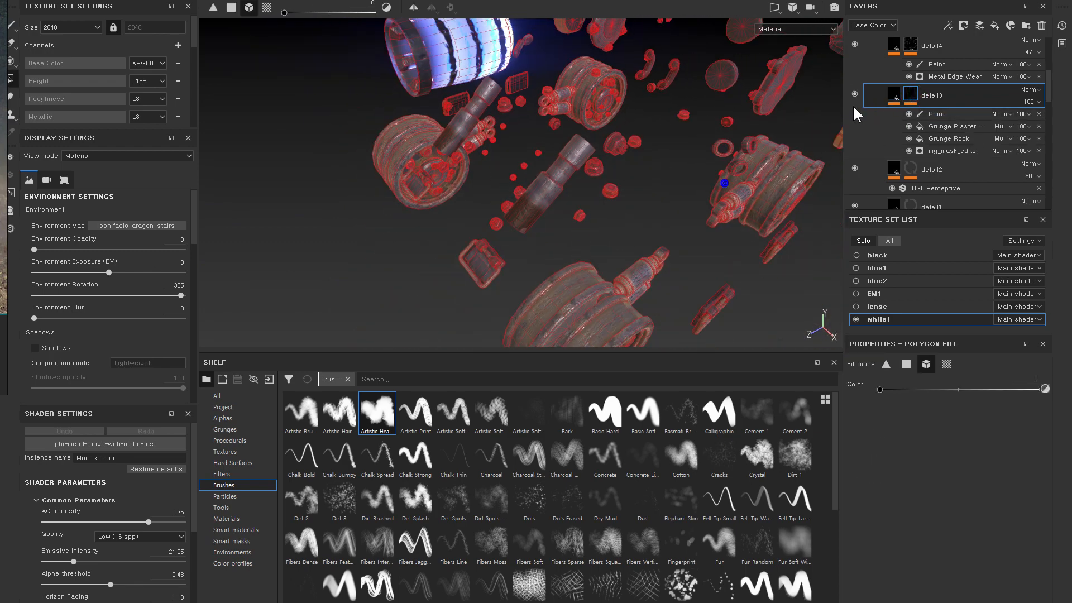
left_click(890, 100)
left_click_drag(631, 207, 585, 223, "alt")
right_click_drag(641, 203, 606, 174, "alt")
middle_click_drag(612, 191, 605, 221, "alt")
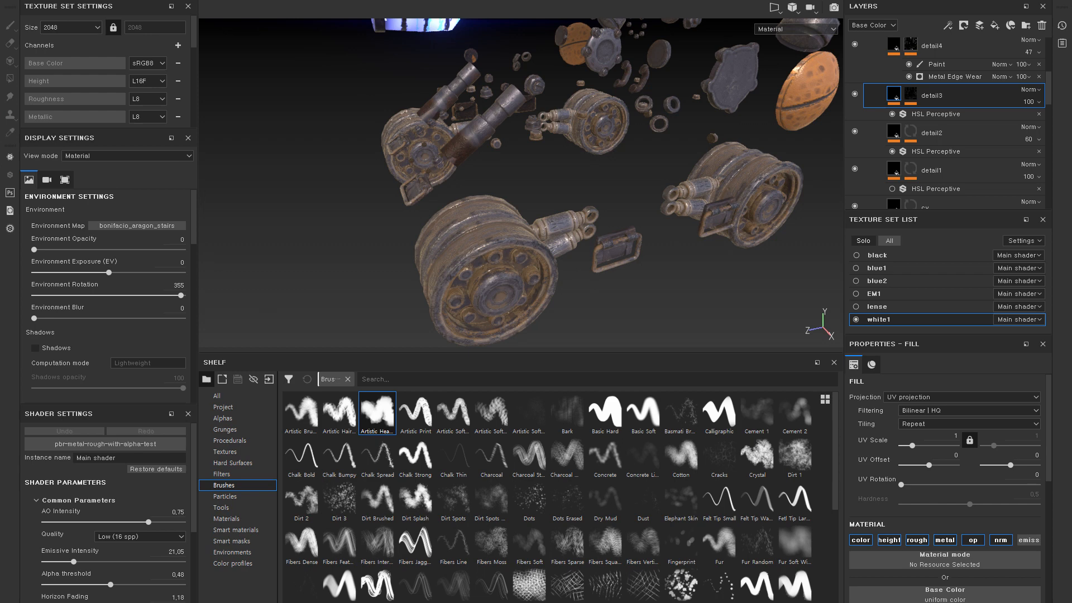
middle_click_drag(527, 215, 508, 263, "alt")
right_click_drag(548, 206, 505, 187, "alt")
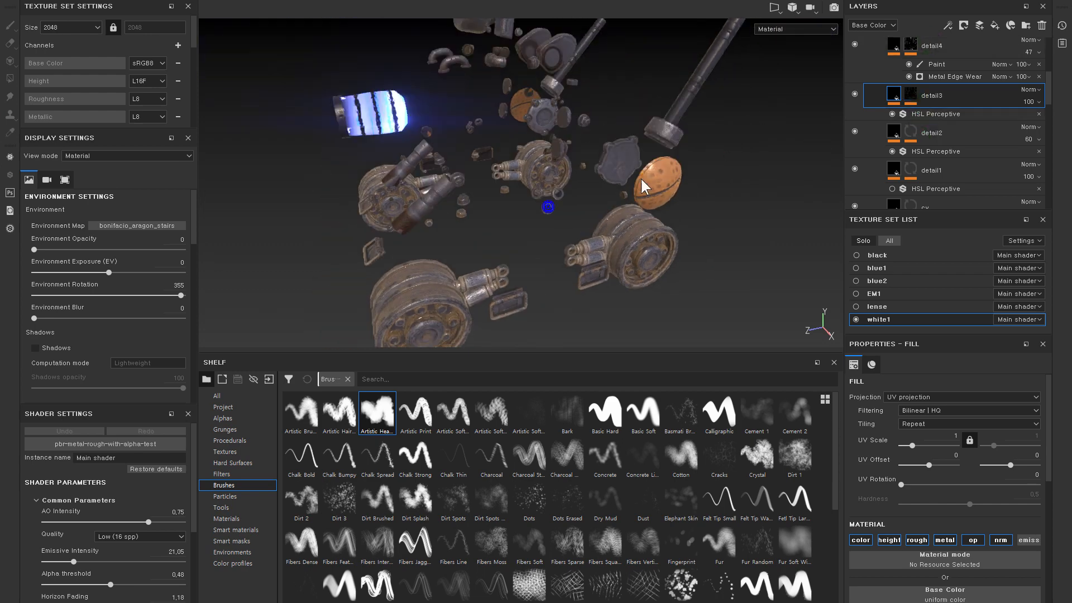
- Hide the white1 texture set, show the black texture set and make it the active one
left_click_drag(645, 177, 642, 158, "alt")
left_click(856, 318)
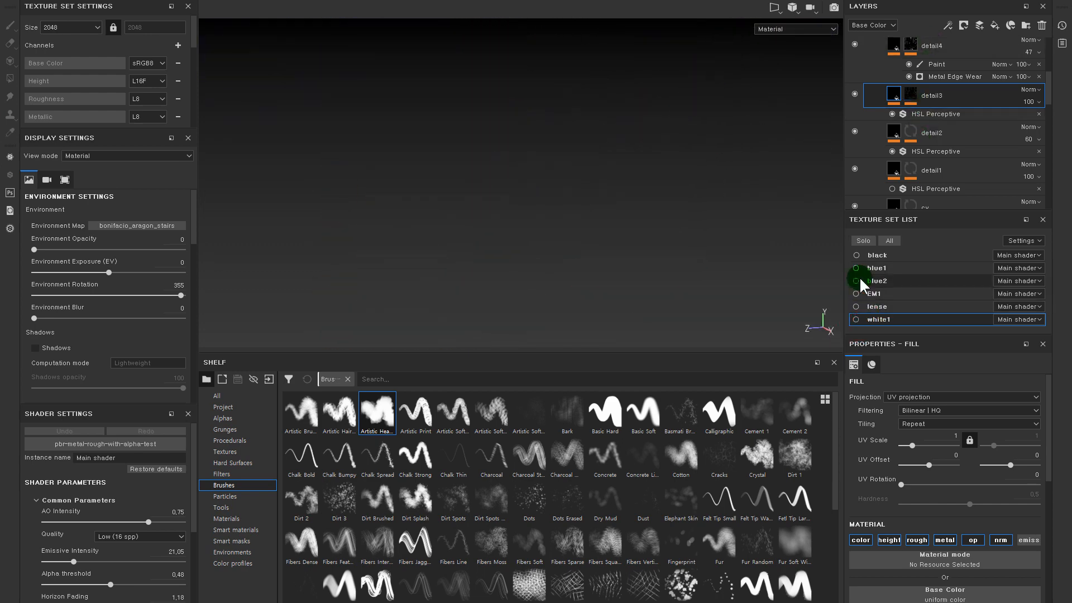
left_click(857, 255)
left_click_drag(678, 163, 564, 165, "alt")
right_click_drag(637, 150, 648, 147, "alt")
left_click_drag(641, 154, 536, 149, "alt")
left_click(883, 243)
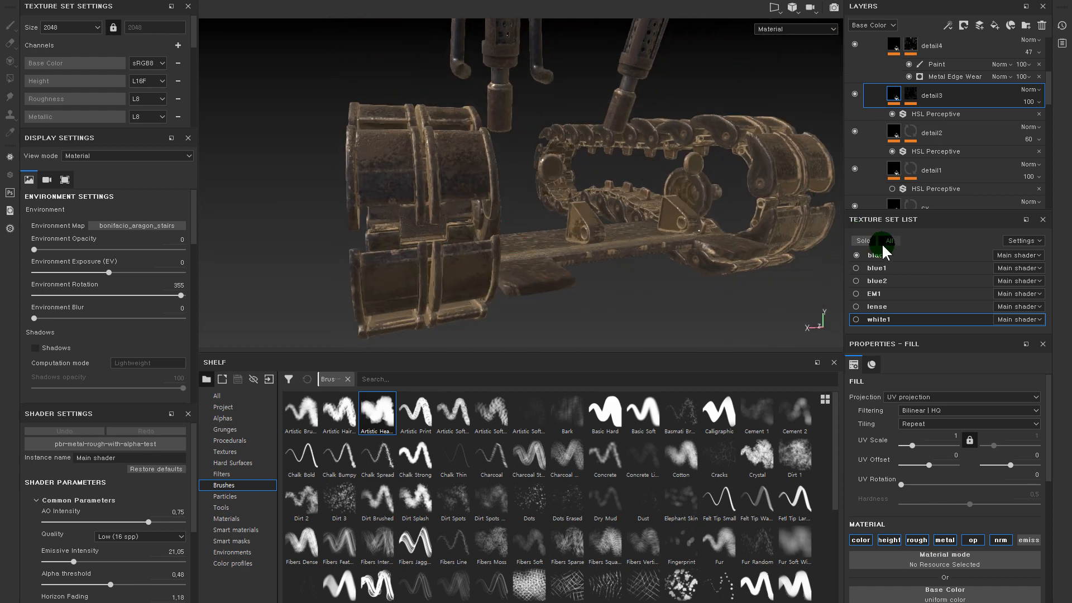
left_click(919, 257)
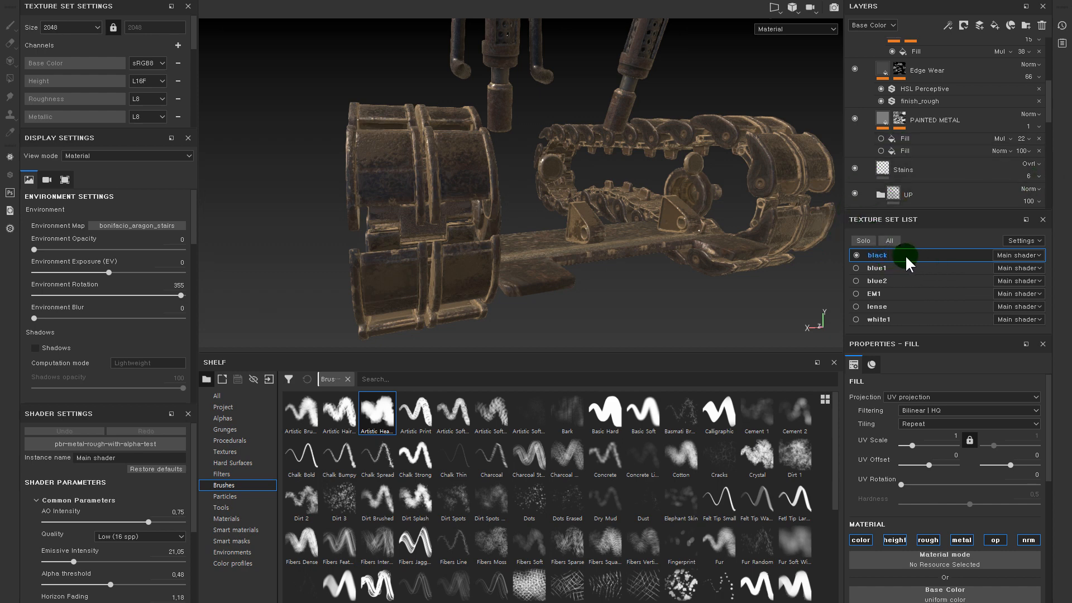
- Enlarge the layer stack area and collapse the dust folder of the black texture set
right_click_drag(625, 260, 627, 255, "alt")
left_click_drag(627, 254, 628, 221, "alt")
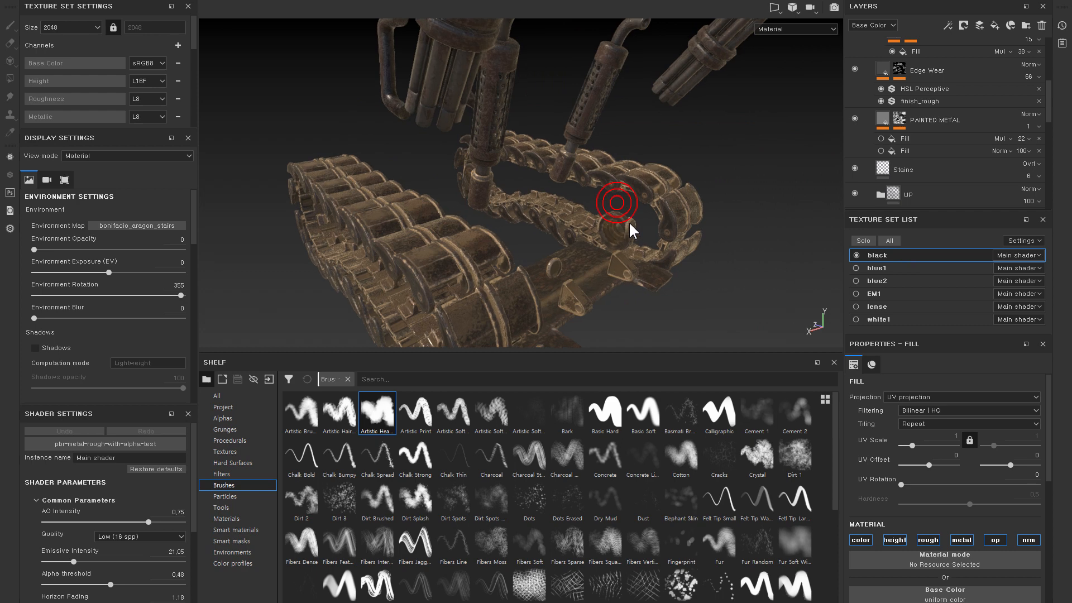
left_click_drag(950, 209, 950, 264)
scroll(1040, 95, "up", 5)
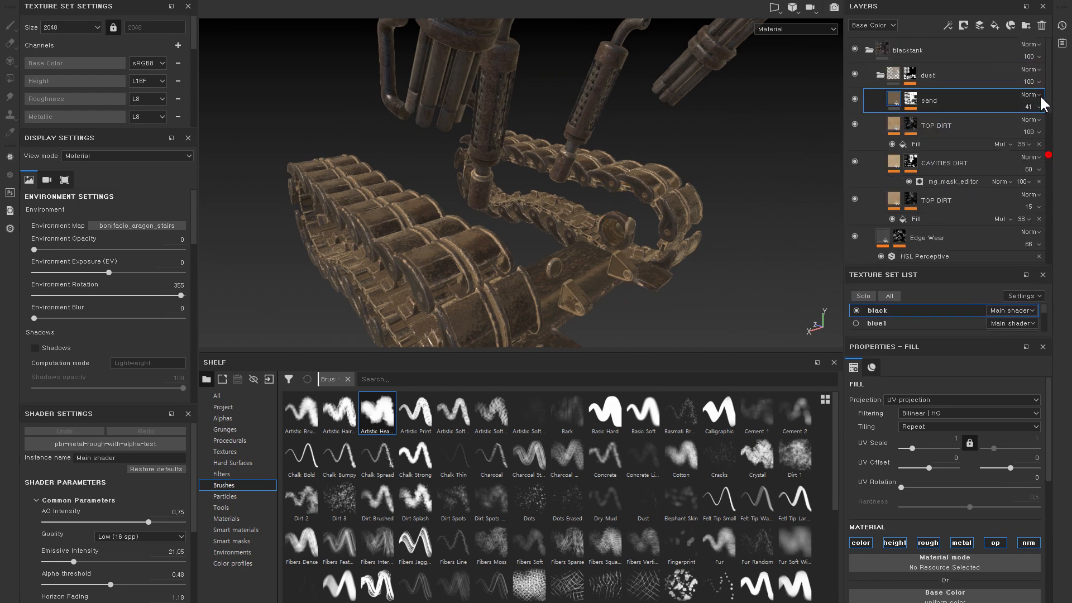
left_click(883, 76)
- Compare the tracks with the dust folder hidden and shown from several angles, leaving the folder visible
left_click(855, 73)
left_click_drag(779, 163, 771, 96, "alt")
middle_click_drag(771, 95, 768, 139, "alt")
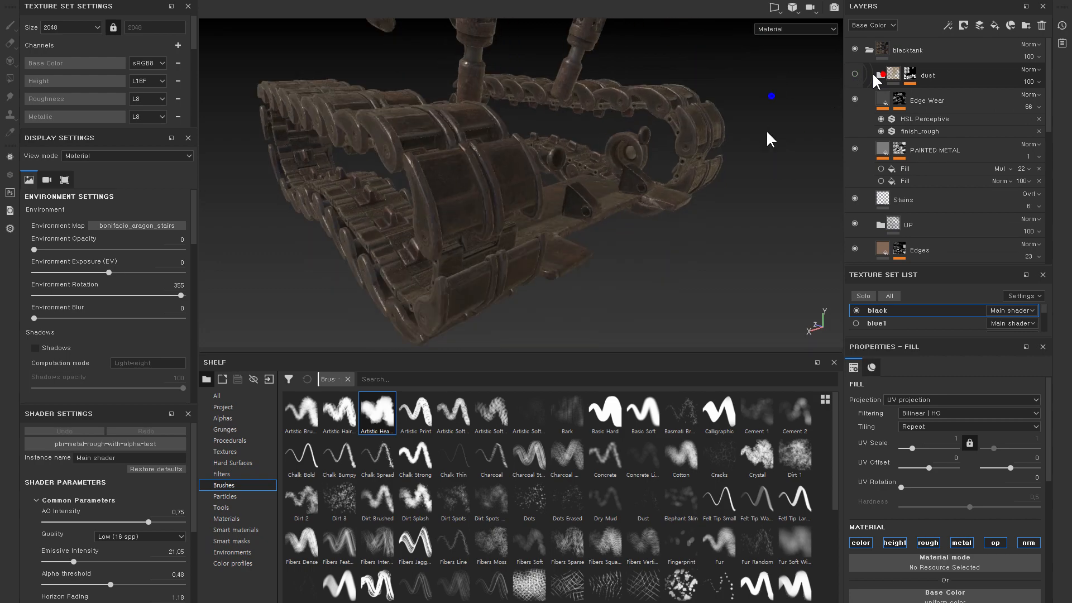
right_click_drag(768, 139, 770, 134, "alt")
left_click(855, 75)
left_click_drag(767, 113, 771, 113, "alt")
middle_click_drag(770, 112, 759, 155, "alt")
left_click(856, 77)
left_click_drag(673, 178, 608, 103, "alt")
left_click(854, 75)
left_click(854, 74)
middle_click_drag(608, 104, 691, 226, "alt")
left_click_drag(690, 226, 637, 113, "alt")
middle_click_drag(637, 112, 692, 108, "alt")
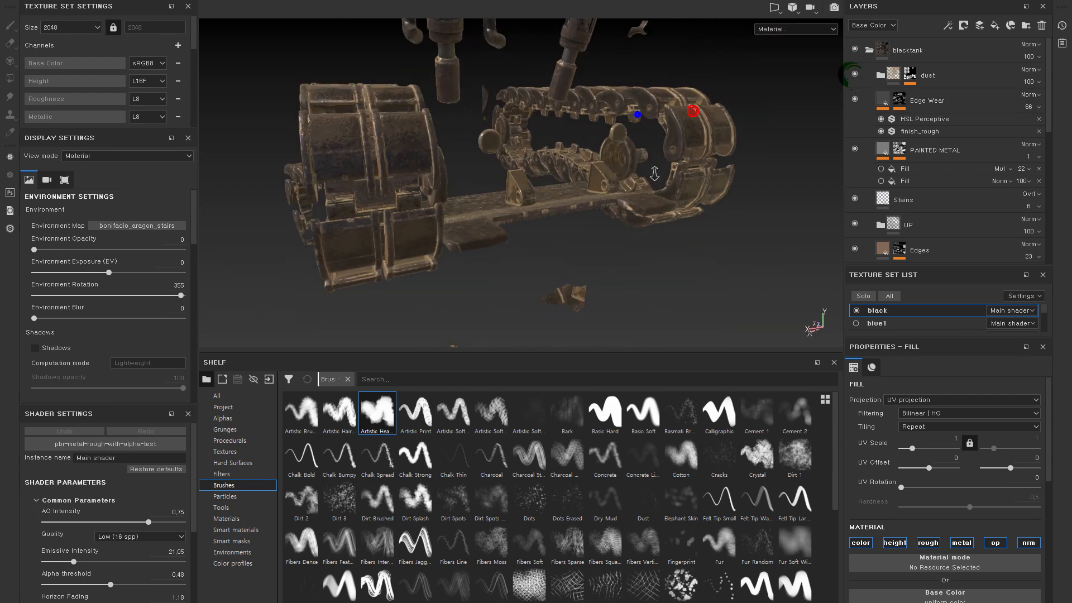
right_click_drag(691, 108, 591, 196, "alt")
left_click(884, 83)
left_click(854, 75)
left_click(854, 75)
- Add another paint effect to the dust folder's mask, above the existing one
left_click(910, 73)
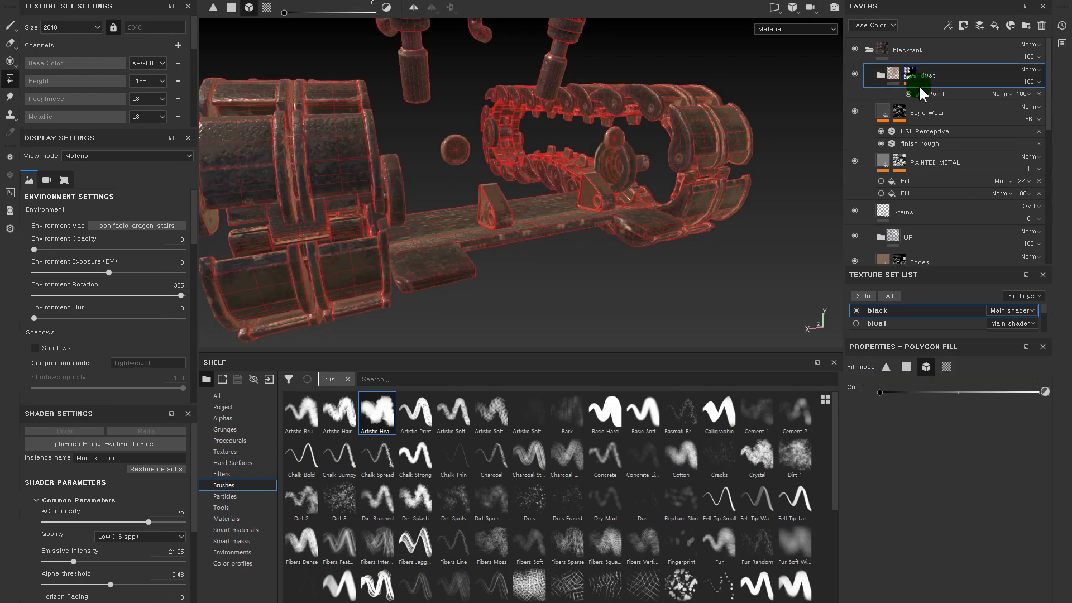
left_click(936, 94)
left_click_drag(524, 208, 670, 207, "alt")
left_click(910, 73)
right_click(911, 78)
left_click(966, 283)
- Brush the new dust mask paint effect over the triangular brackets on the plate between the tracks, at size 1.67
mouse_move(591, 174)
left_mouse_down("alt")
mouse_move(568, 236)
mouse_move(581, 216)
left_mouse_up("alt")
left_click_drag(399, 235, 419, 230, "alt")
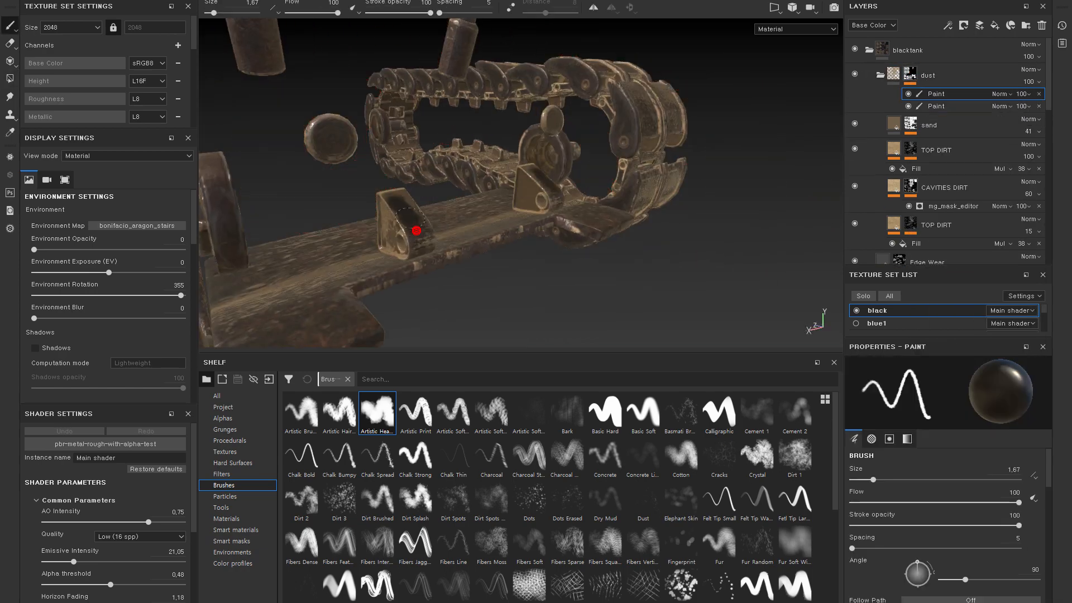
mouse_move(416, 232)
left_mouse_down()
mouse_move(389, 213)
mouse_move(373, 234)
mouse_move(384, 222)
mouse_move(374, 215)
mouse_move(376, 251)
mouse_move(401, 227)
left_mouse_up()
mouse_move(401, 226)
left_mouse_down("alt")
mouse_move(430, 229)
mouse_move(393, 206)
mouse_move(491, 223)
mouse_move(298, 236)
left_mouse_up("alt")
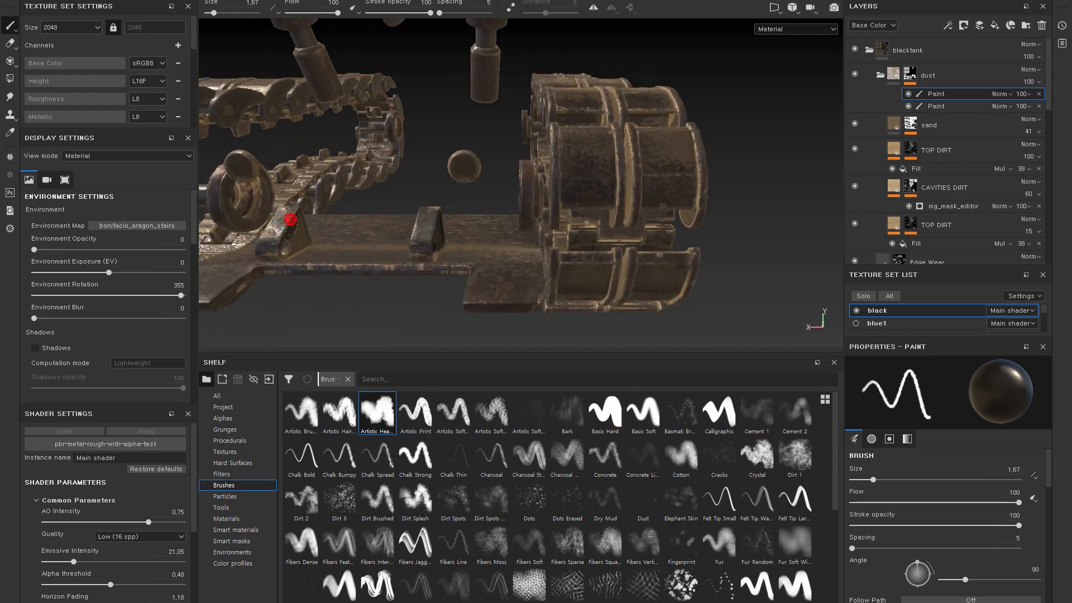
left_click_drag(278, 248, 348, 255, "alt")
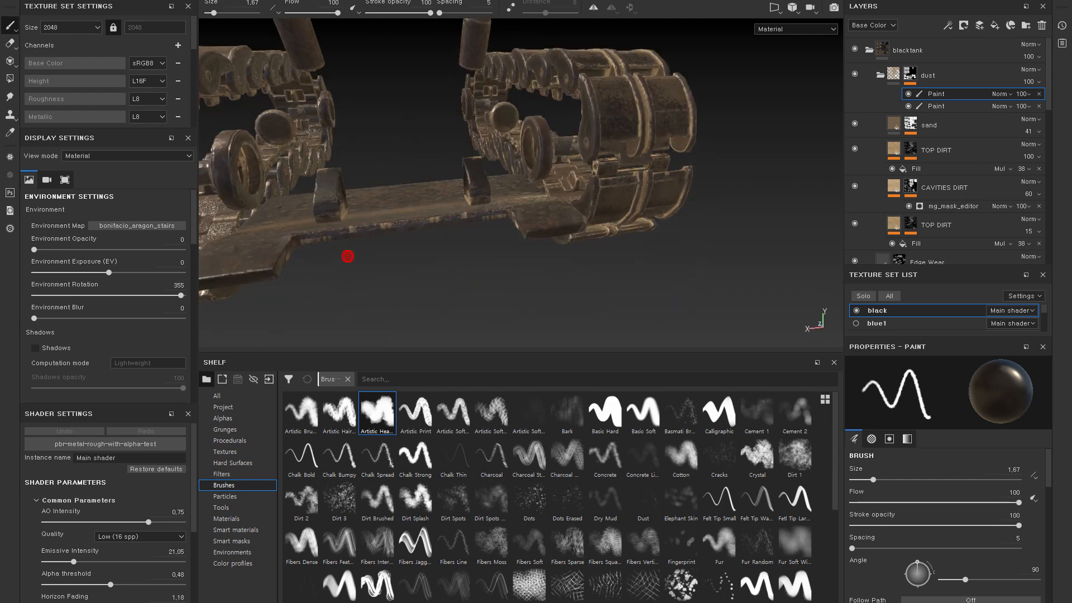
- Set the brush flow to 27 and paint the dust mask around the brackets and the connecting plate
left_click_drag(956, 508, 896, 502)
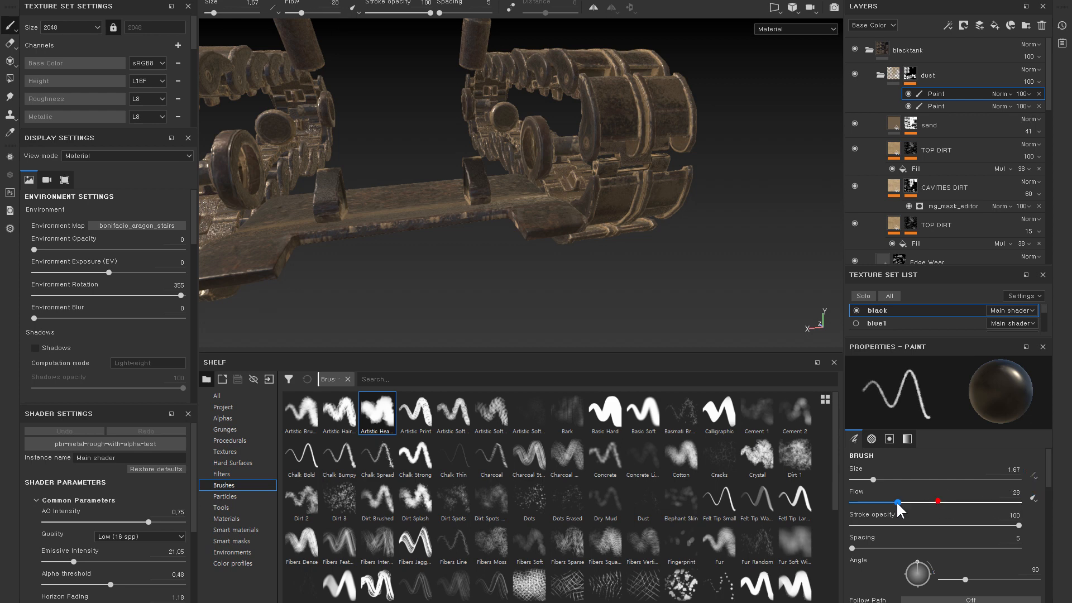
left_click_drag(282, 179, 355, 197, "alt")
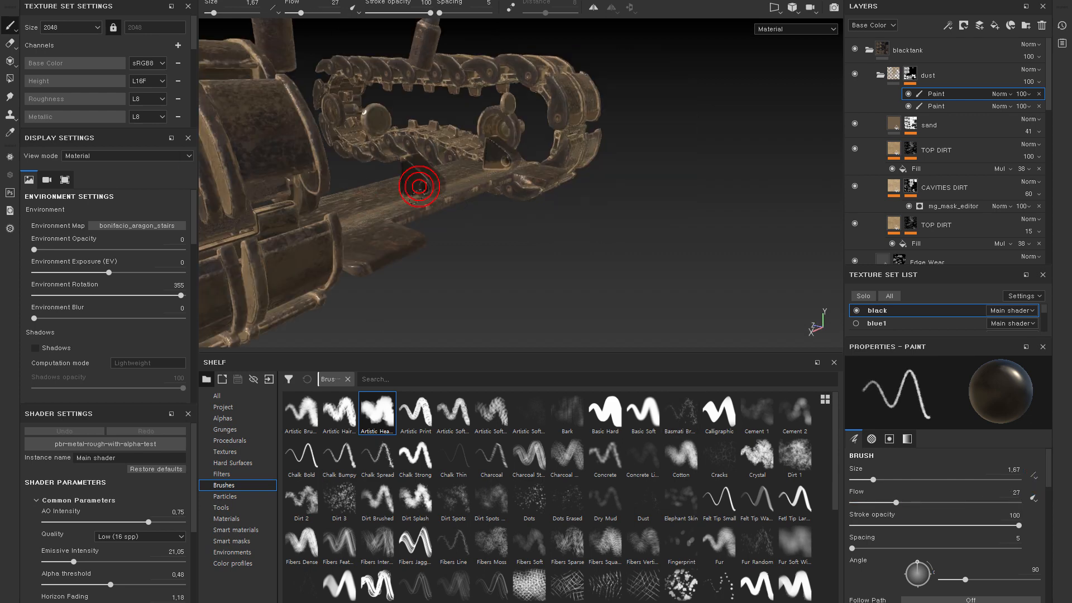
mouse_move(407, 163)
left_mouse_down("alt")
mouse_move(483, 183)
mouse_move(334, 221)
left_mouse_up("alt")
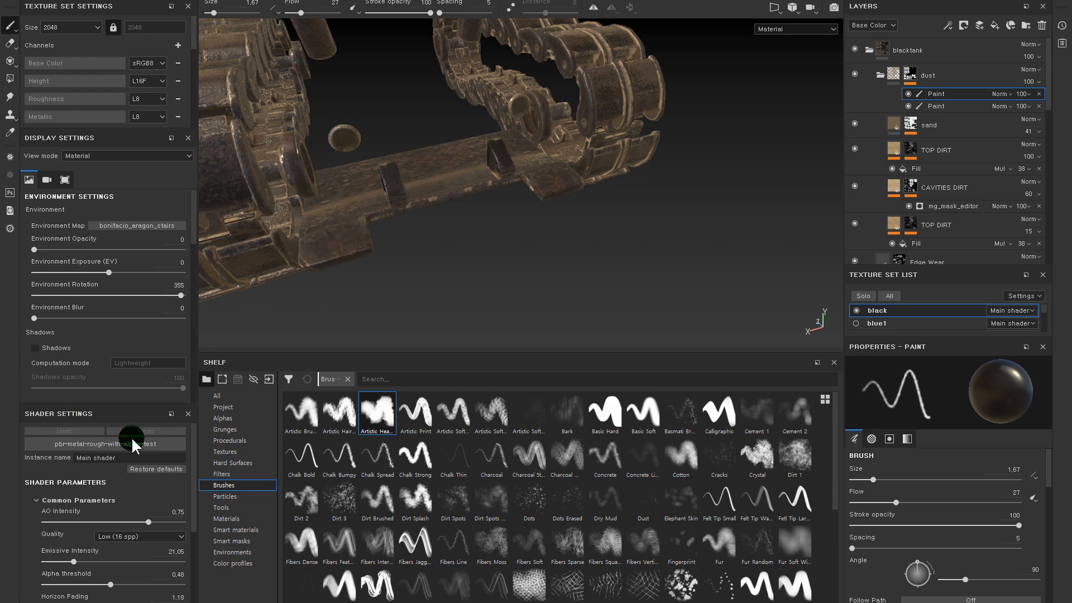
left_click_drag(491, 191, 493, 194, "alt")
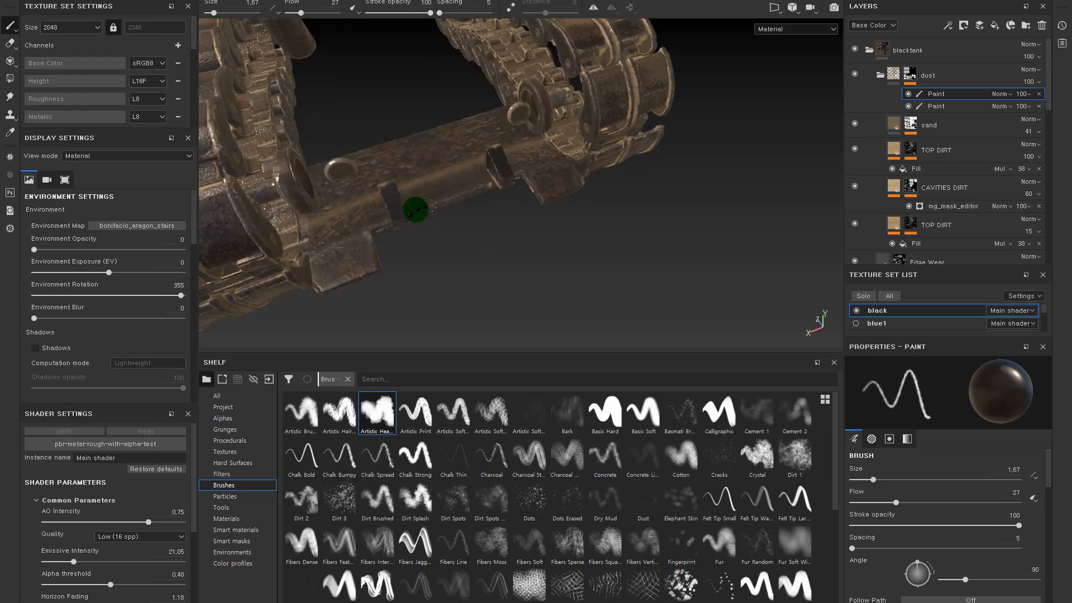
left_click_drag(352, 259, 555, 208, "alt")
left_click_drag(512, 175, 530, 240, "alt")
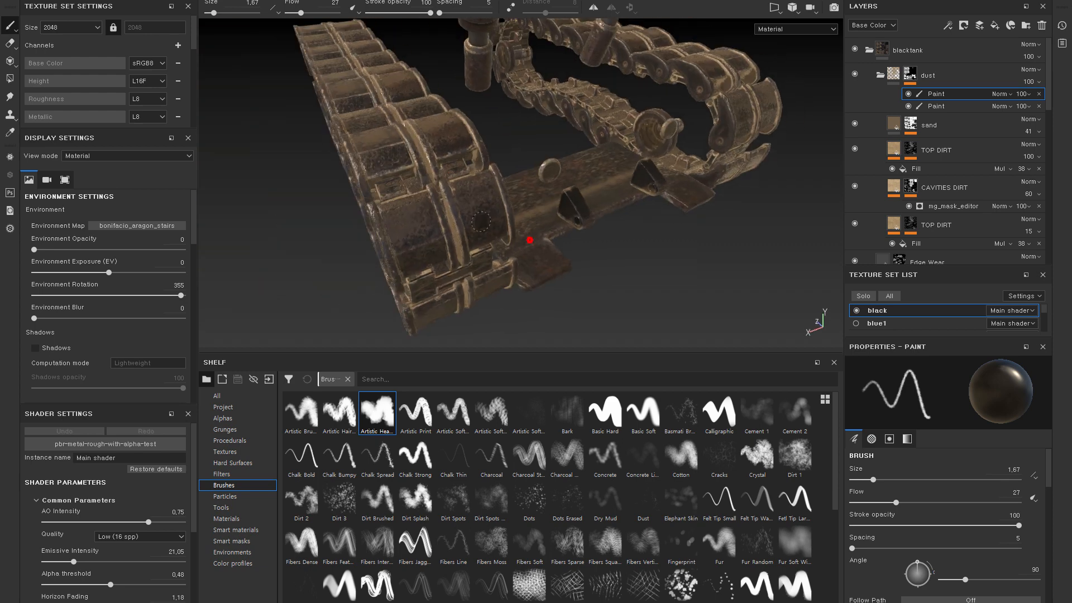
- Brush the dust mask over the near track's curved plates and the raised pads on its inner links
left_click_drag(453, 212, 495, 224, "alt")
left_click_drag(450, 273, 462, 225, "alt")
left_click_drag(375, 234, 463, 213, "alt")
left_click_drag(387, 167, 499, 218, "alt")
left_click_drag(387, 251, 414, 241, "alt")
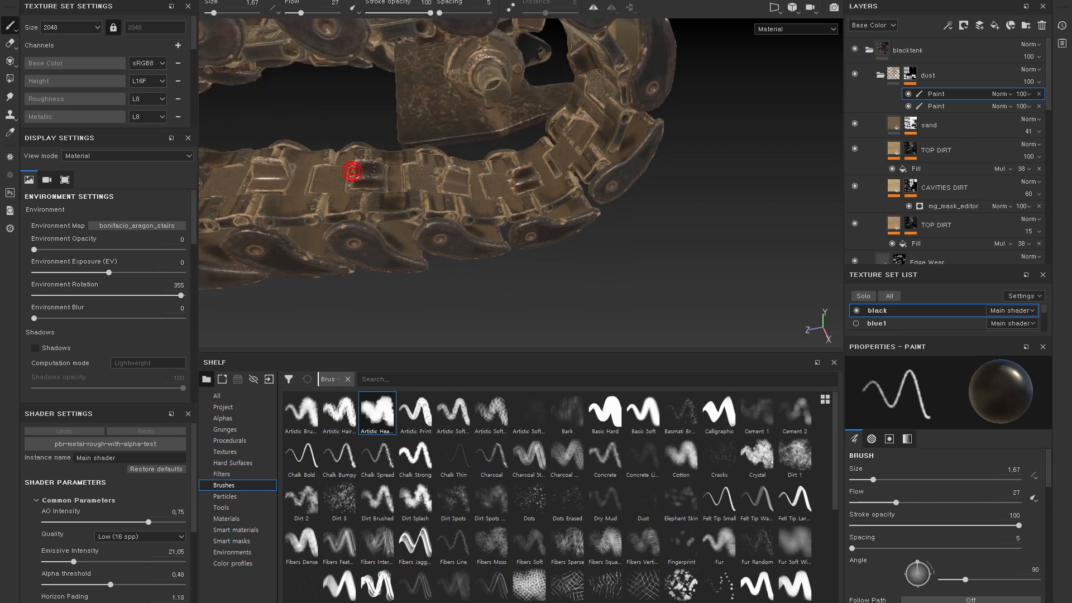
left_click(449, 174)
left_click_drag(405, 174, 501, 199, "alt")
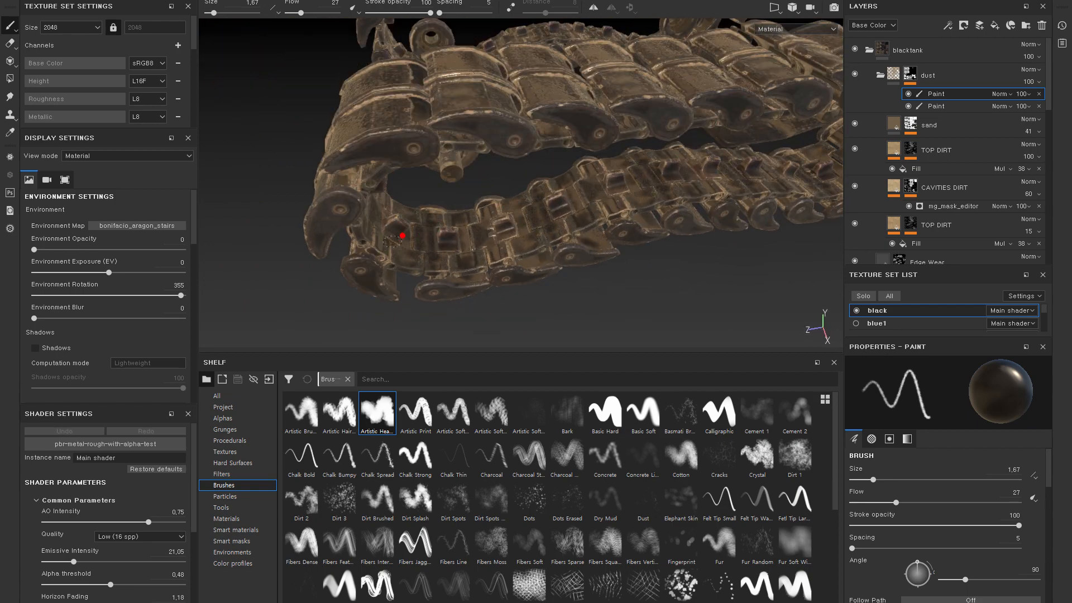
- Continue brushing the dust mask along the track's side links and its outer curved plates
left_click_drag(628, 195, 609, 185, "alt")
middle_click_drag(608, 184, 601, 249, "alt")
left_click_drag(601, 249, 648, 175, "alt")
right_click_drag(649, 174, 607, 208, "alt")
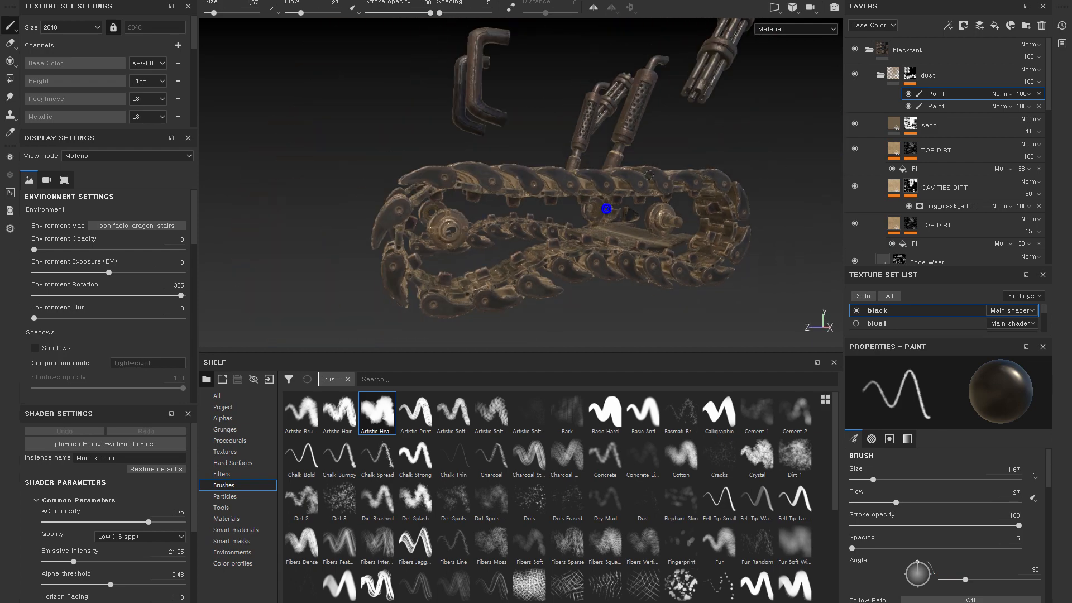
left_click_drag(606, 209, 651, 187, "alt")
right_click_drag(651, 187, 603, 182, "alt")
middle_click_drag(603, 182, 555, 158, "alt")
left_click_drag(555, 158, 563, 182, "alt")
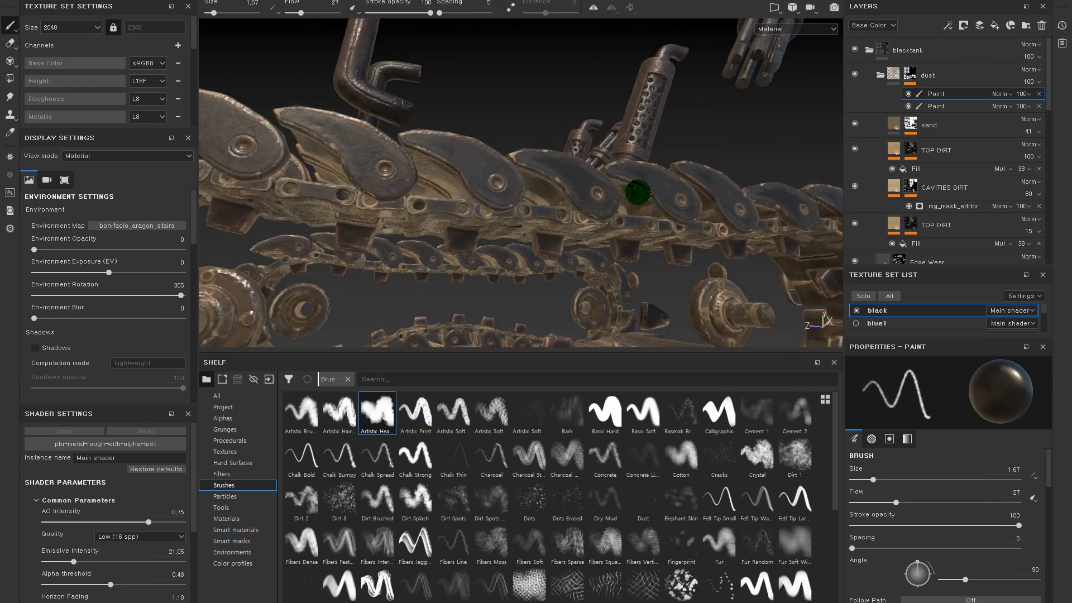
left_click_drag(454, 177, 409, 204, "alt")
mouse_move(491, 108)
right_mouse_down("alt")
mouse_move(509, 84)
mouse_move(492, 108)
right_mouse_up("alt")
left_click_drag(493, 108, 583, 221, "alt")
right_click_drag(582, 221, 581, 146, "alt")
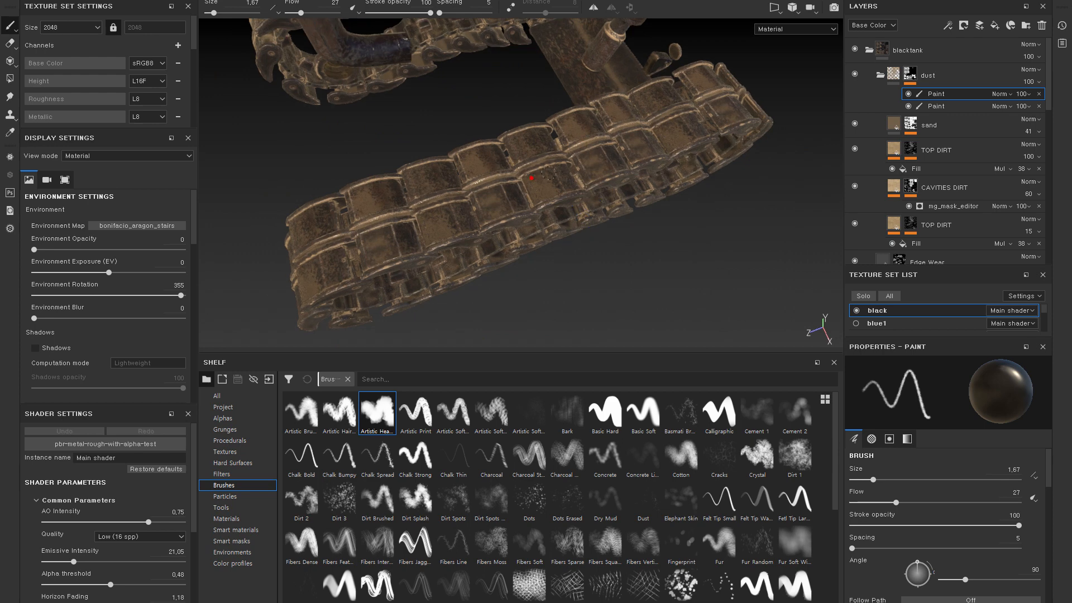
mouse_move(539, 180)
left_mouse_down("alt")
mouse_move(538, 207)
mouse_move(414, 201)
left_mouse_up("alt")
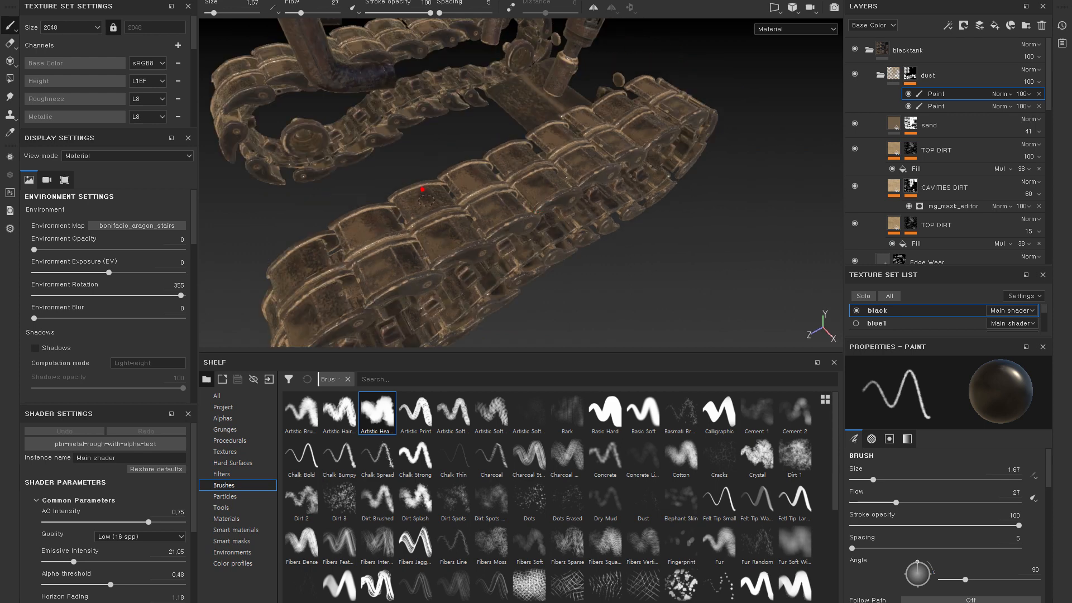
- Reduce the brush size to 1.19 and touch up the dust mask on the track's upper and end plates
left_click(357, 219)
key("bracketleft")
left_click(342, 228)
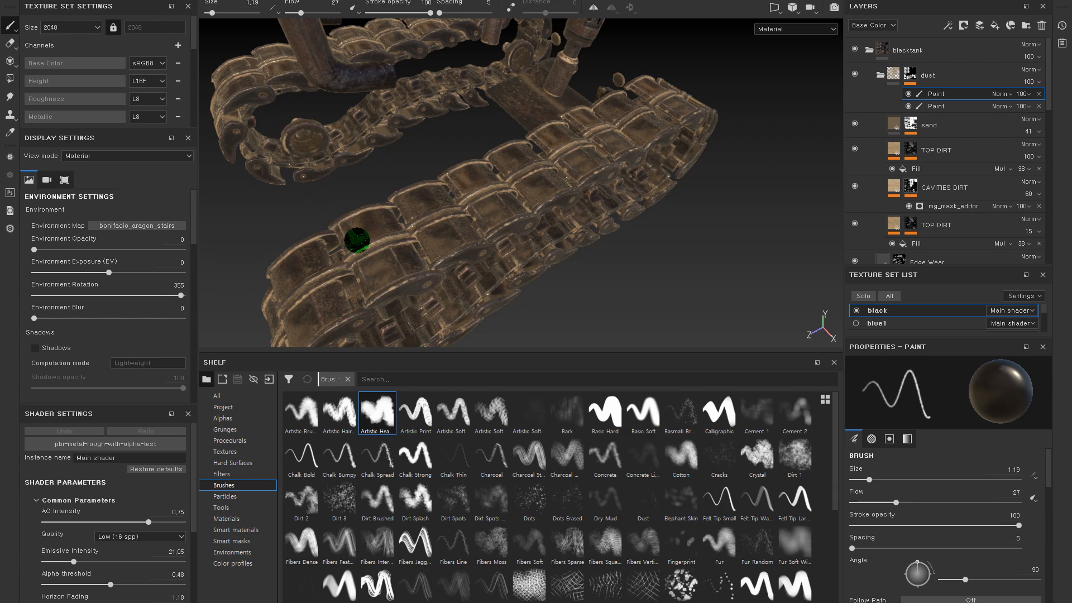
mouse_move(473, 239)
left_mouse_down("alt")
mouse_move(491, 239)
mouse_move(567, 173)
left_mouse_up("alt")
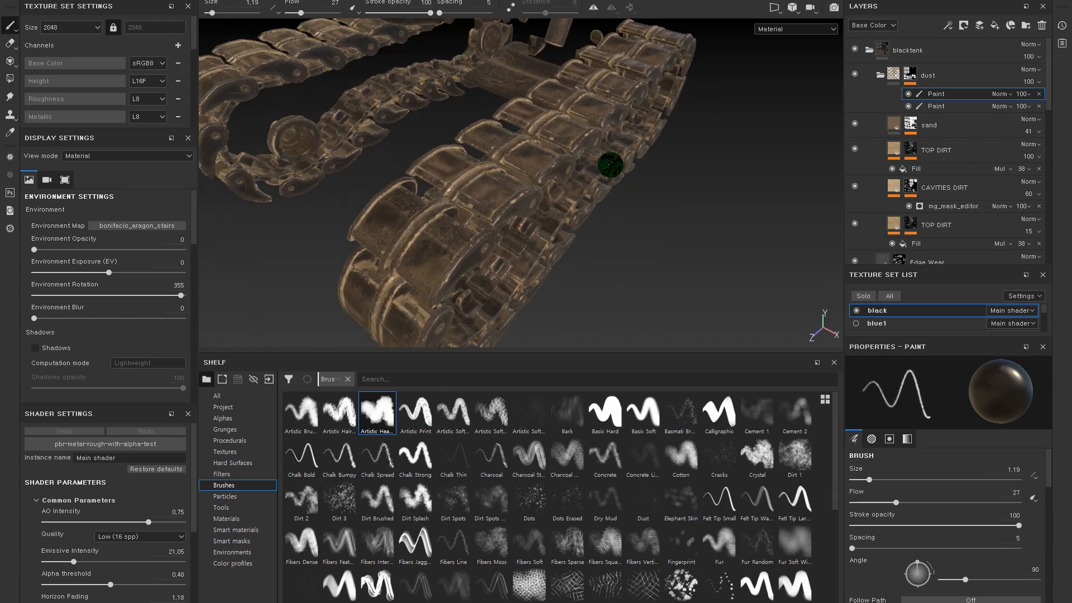
left_click_drag(699, 170, 718, 203, "alt")
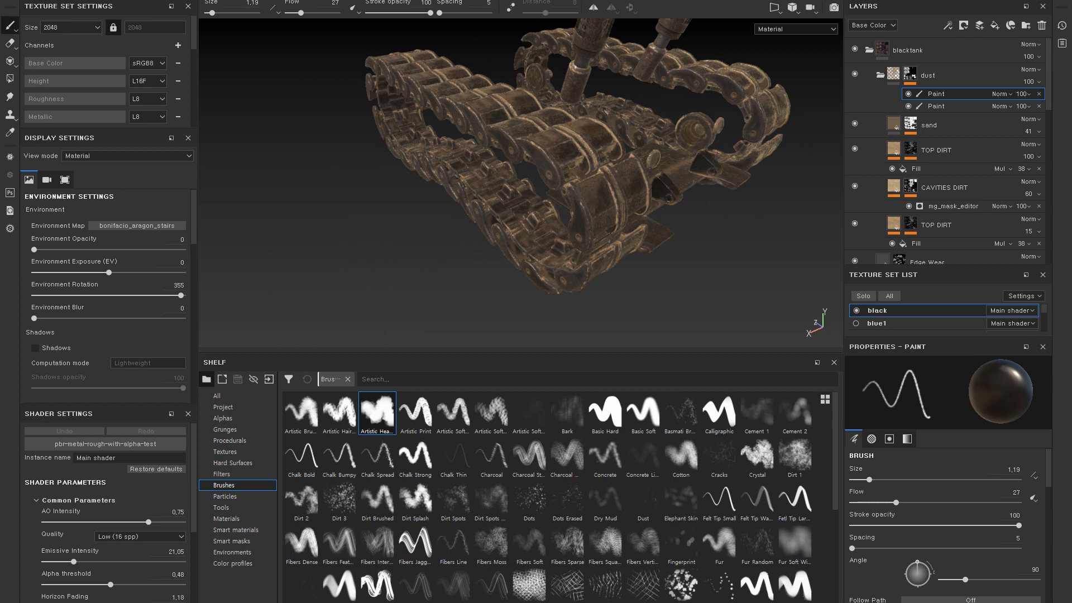
- Collapse the dust folder and compare the tracks with the Edge Wear layer hidden and shown
middle_click(476, 115, "alt")
mouse_move(511, 186)
left_mouse_down("alt")
mouse_move(610, 209)
mouse_move(493, 187)
left_mouse_up("alt")
right_click_drag(600, 167, 598, 166, "alt")
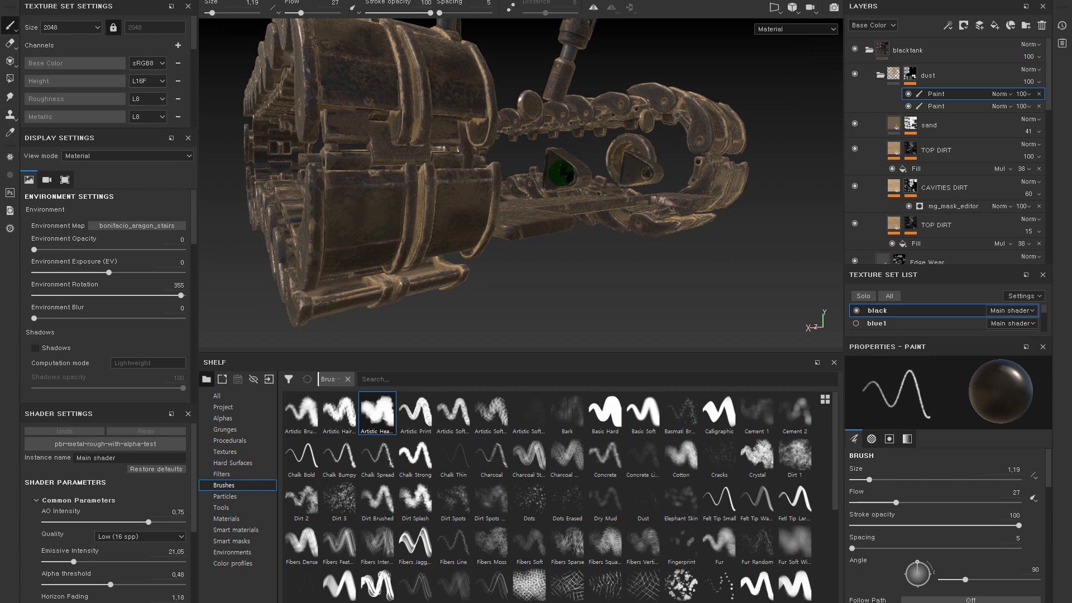
left_click(879, 76)
left_click(852, 120)
left_click(852, 121)
scroll(617, 175, "up", 3)
left_click_drag(641, 182, 662, 177, "alt")
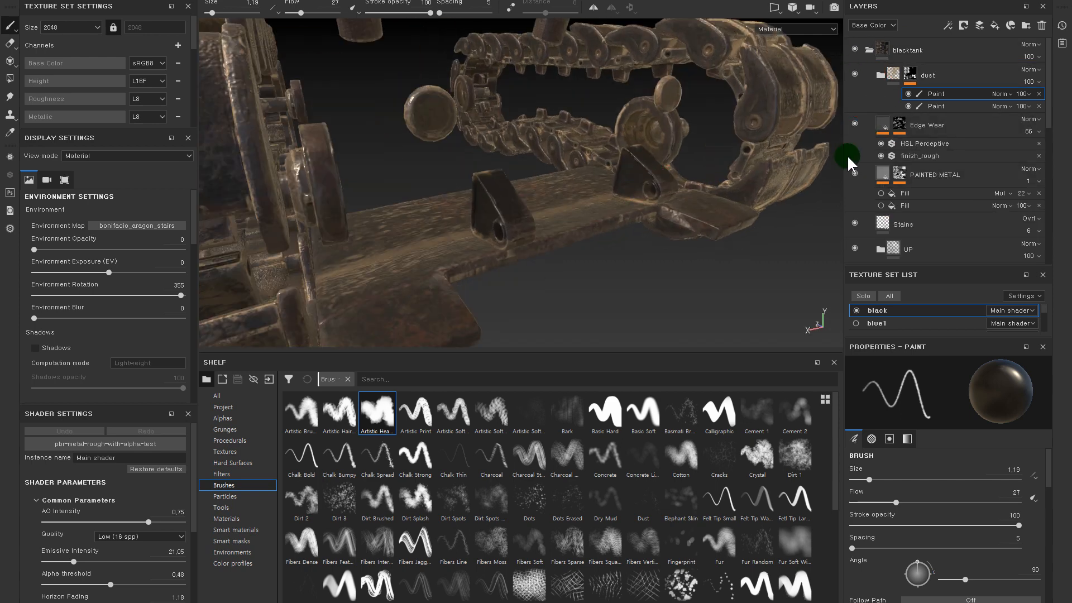
- Compare the tracks with the UP folder and a layer below it hidden and shown, and look through the base layers
left_click(855, 250)
left_click(855, 250)
scroll(870, 186, "down", 3)
left_click(854, 174)
left_click(853, 175)
scroll(856, 195, "down", 5)
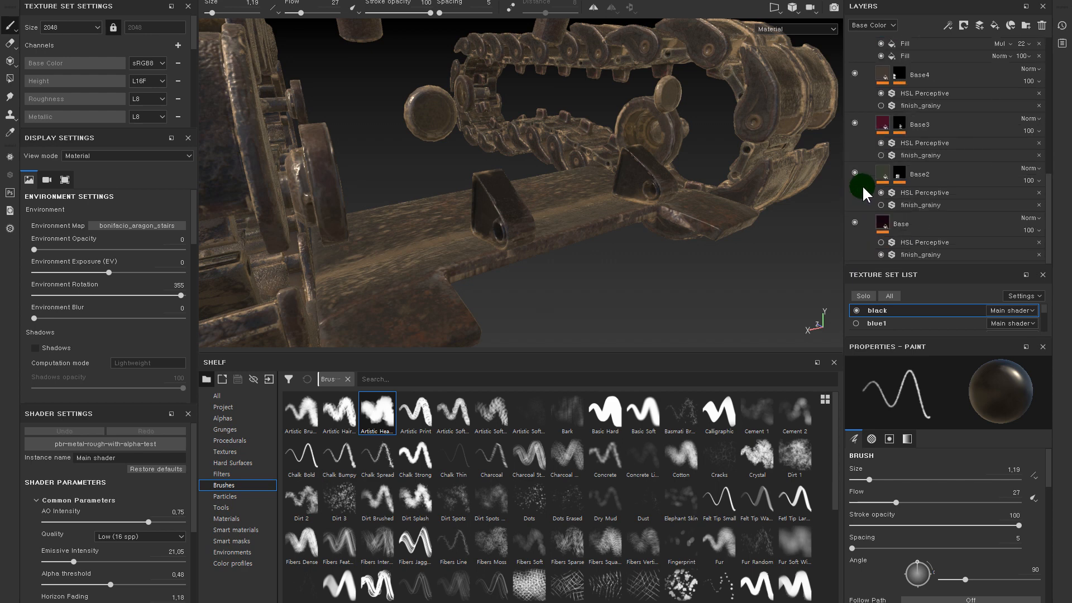
scroll(862, 185, "up", 5)
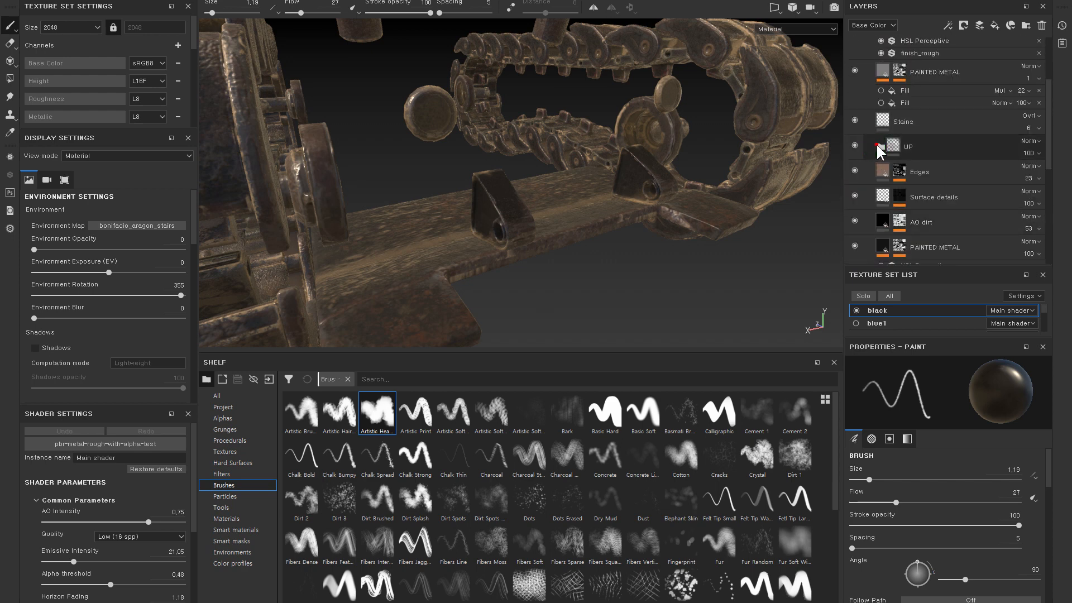
- Expand the UP folder and compare the tracks with its detail layers hidden and shown
left_click(877, 145)
left_click(854, 69)
left_click(854, 69)
left_click(853, 69)
left_click(854, 69)
scroll(618, 208, "down", 4)
left_click(855, 119)
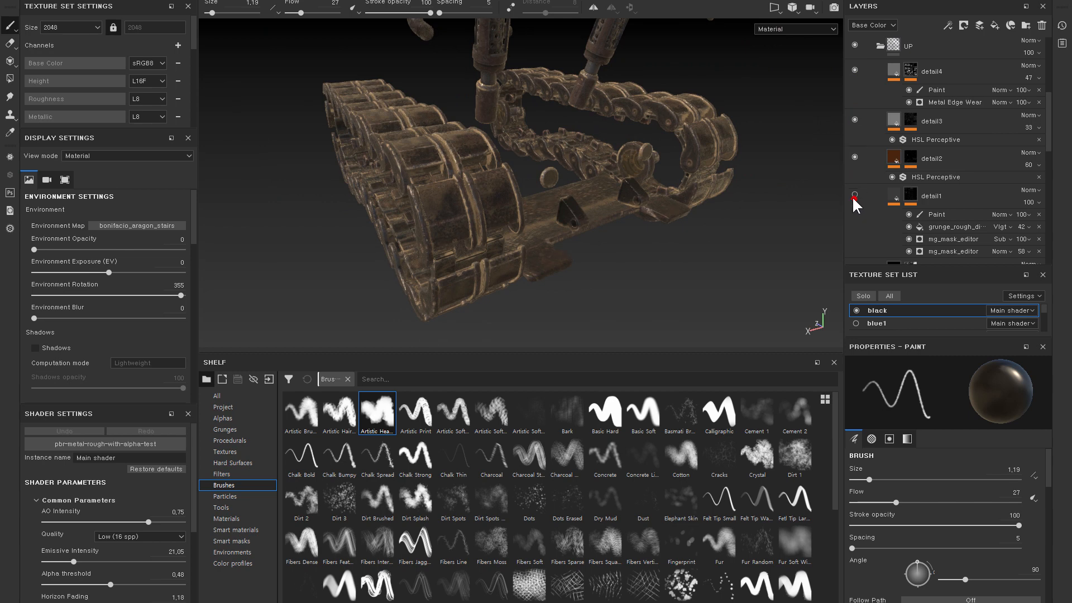
scroll(853, 184, "down", 3)
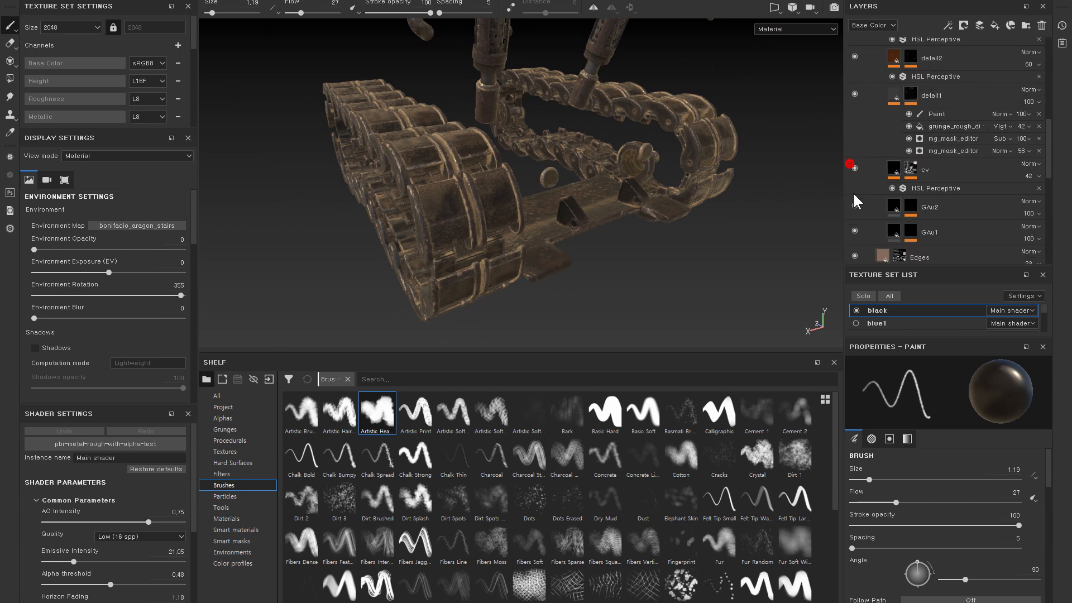
scroll(852, 204, "down", 3)
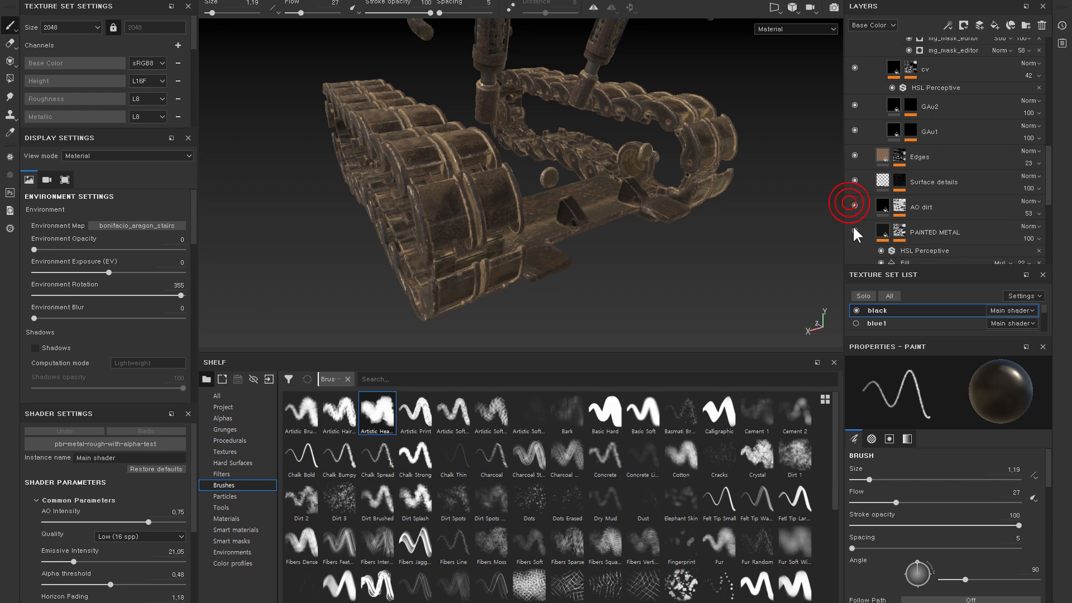
- Check the effect of the lower layers down to Base4 and Base by toggling their visibility, and select the Base layer
left_click(857, 174)
scroll(858, 173, "down", 4)
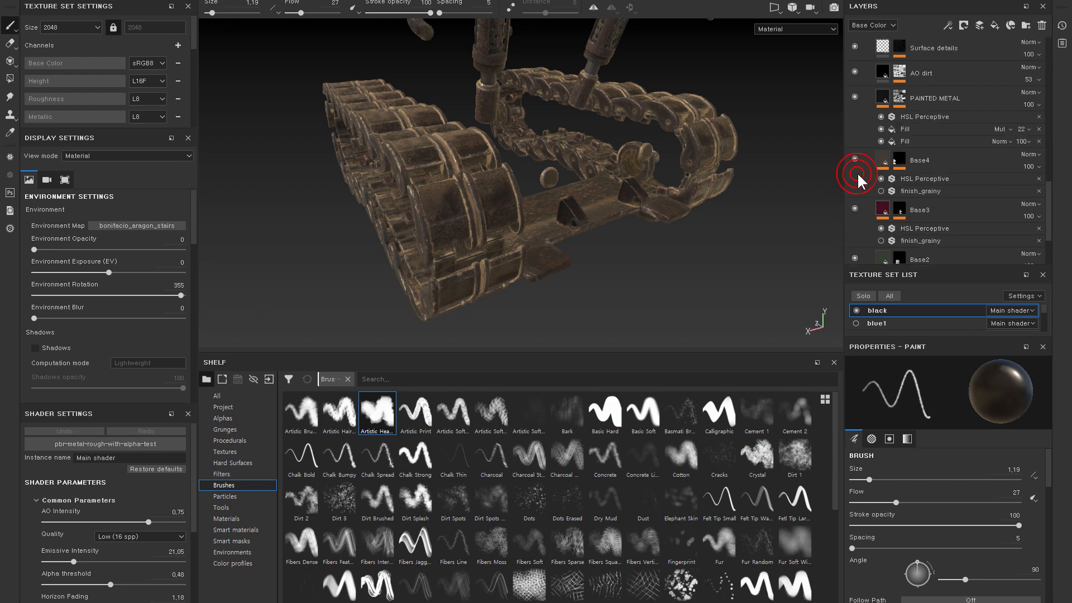
left_click(855, 159)
scroll(855, 209, "down", 3)
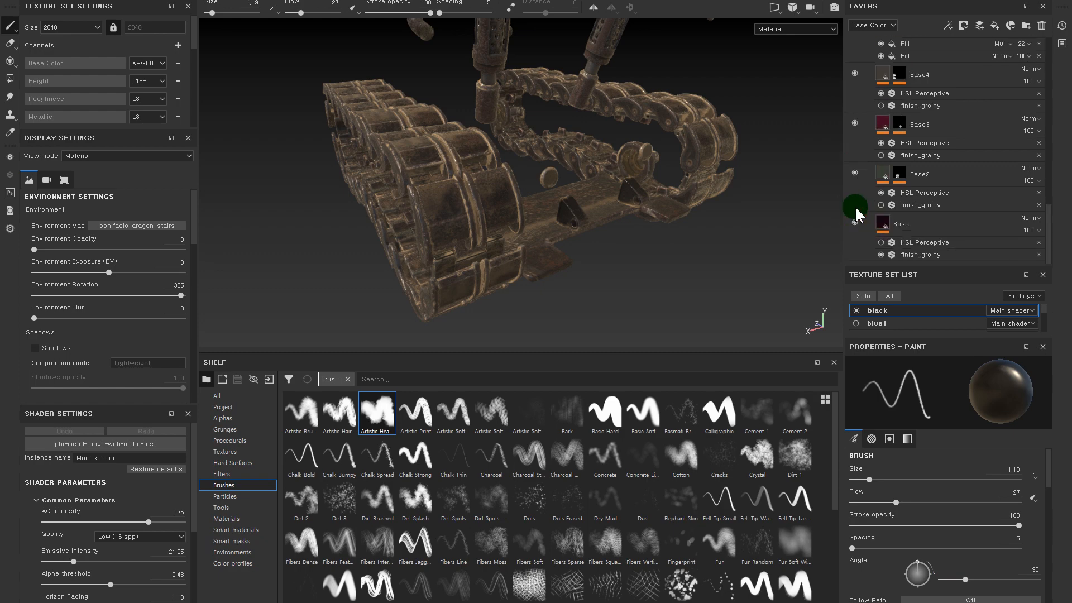
left_click(853, 226)
left_click(853, 222)
left_click(854, 222)
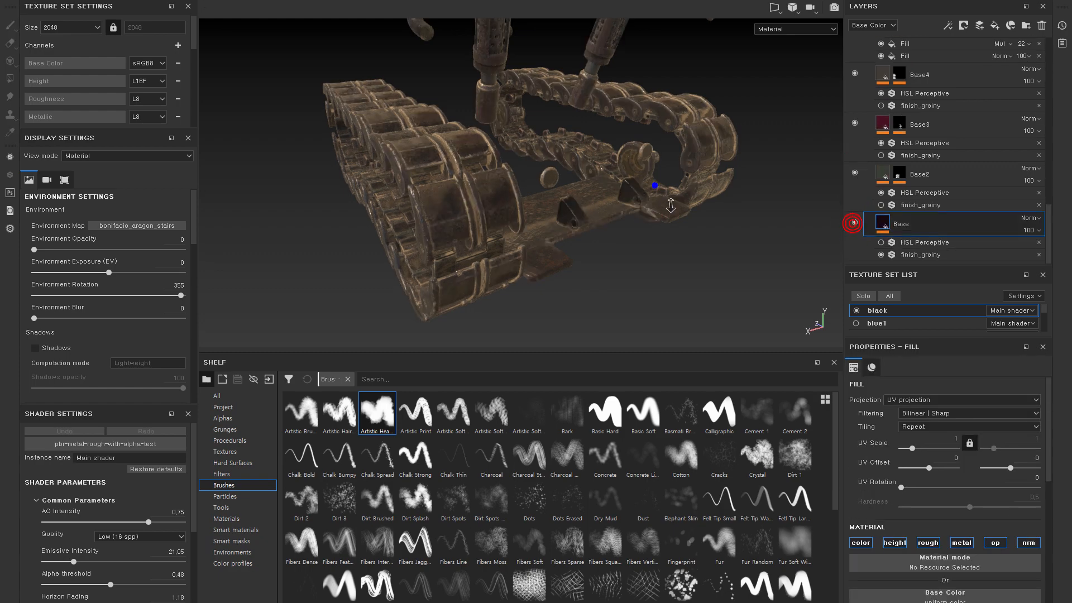
- Compare the tracks with the Stains, PAINTED METAL and Edge Wear layers and the dust folder hidden and shown
right_click_drag(655, 182, 711, 199, "alt")
left_click_drag(711, 199, 692, 170, "alt")
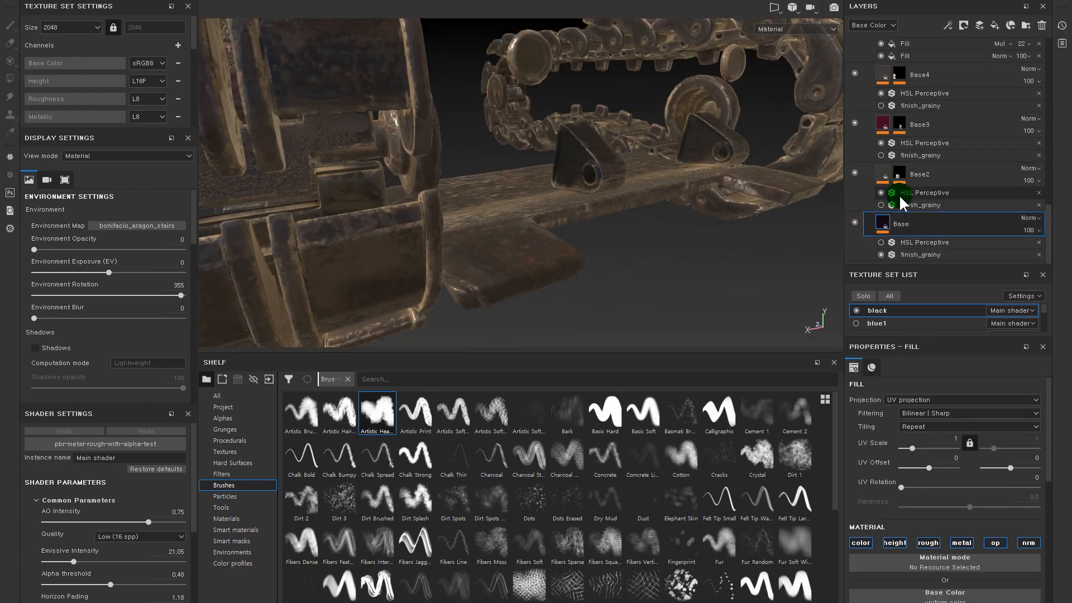
scroll(899, 196, "up", 7)
scroll(899, 194, "up", 10)
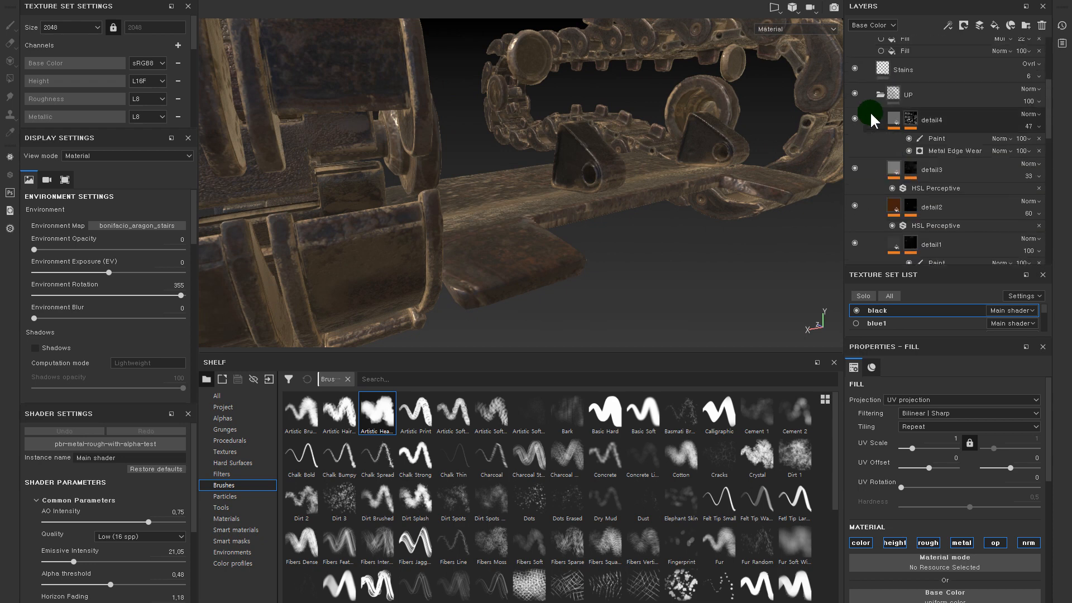
scroll(853, 100, "up", 3)
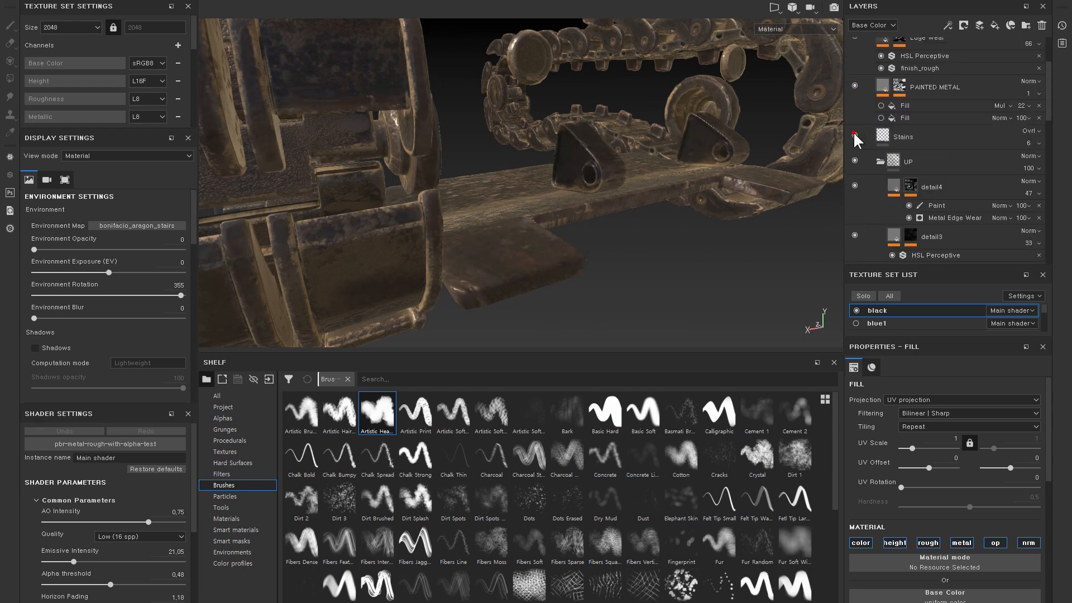
left_click(859, 86)
scroll(860, 95, "up", 4)
left_click(855, 124)
left_click(851, 124)
left_click(853, 75)
left_click(853, 75)
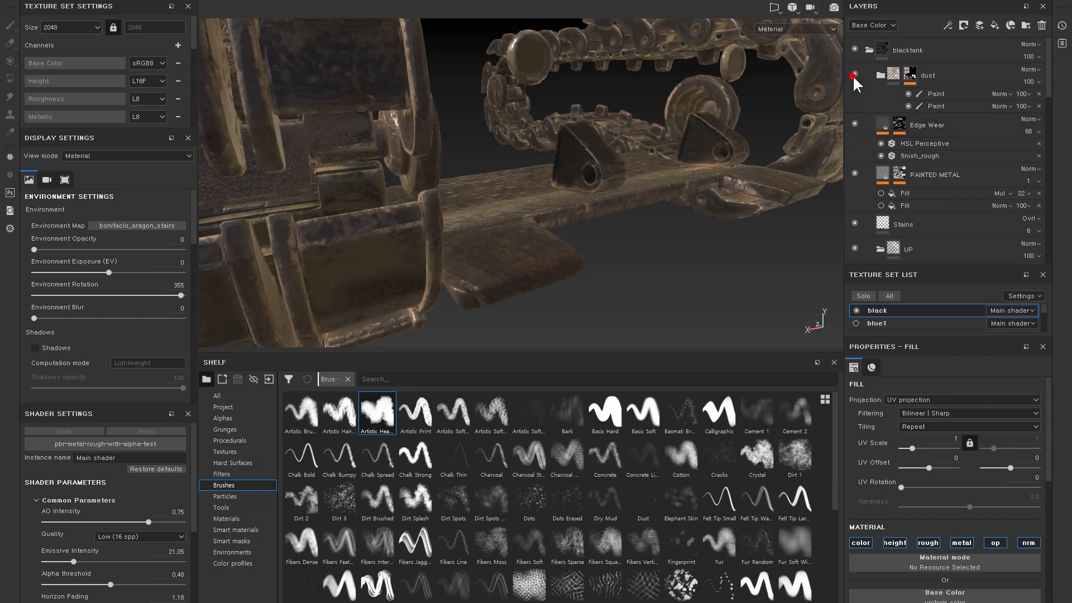
- Display only the Base Color channel and compare the tracks with the blacktank folder hidden and shown
key("c")
left_click_drag(761, 168, 645, 171, "alt")
left_click(869, 50)
left_click(854, 49)
left_click(854, 49)
left_click(869, 50)
- Check the Base, Base2, PAINTED METAL and AO dirt layers in the Base Color view by toggling their visibility
scroll(880, 196, "down", 5)
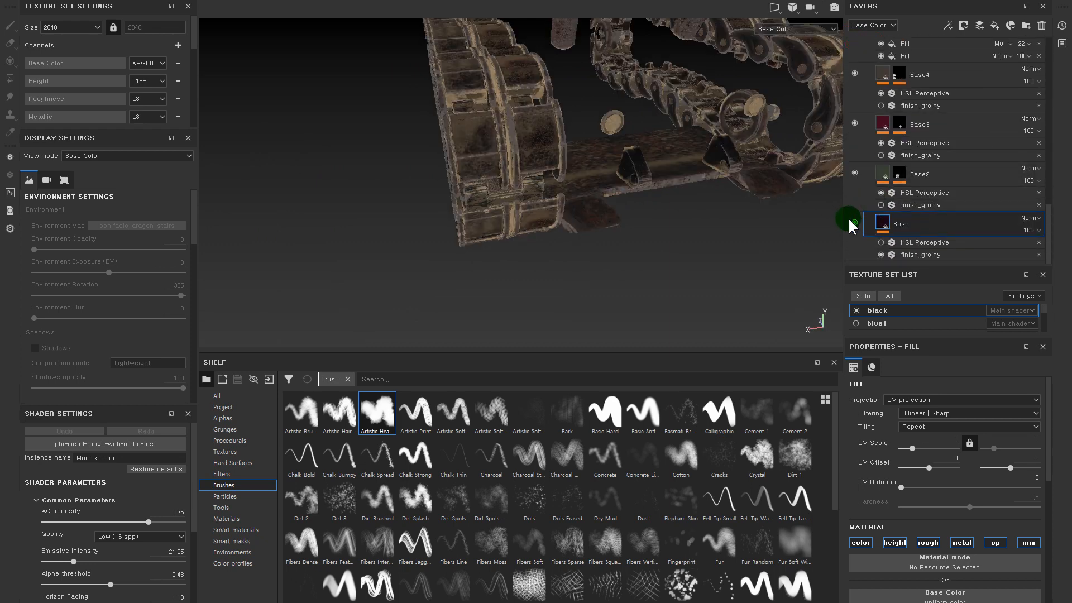
left_click(849, 224)
left_click(849, 223)
left_click(886, 221)
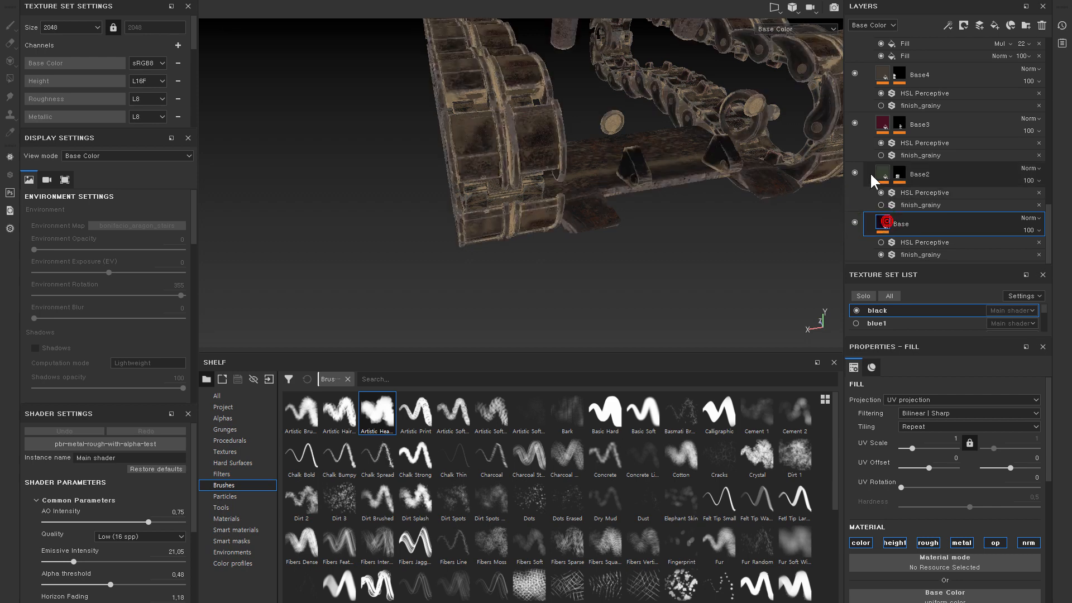
left_click(854, 170)
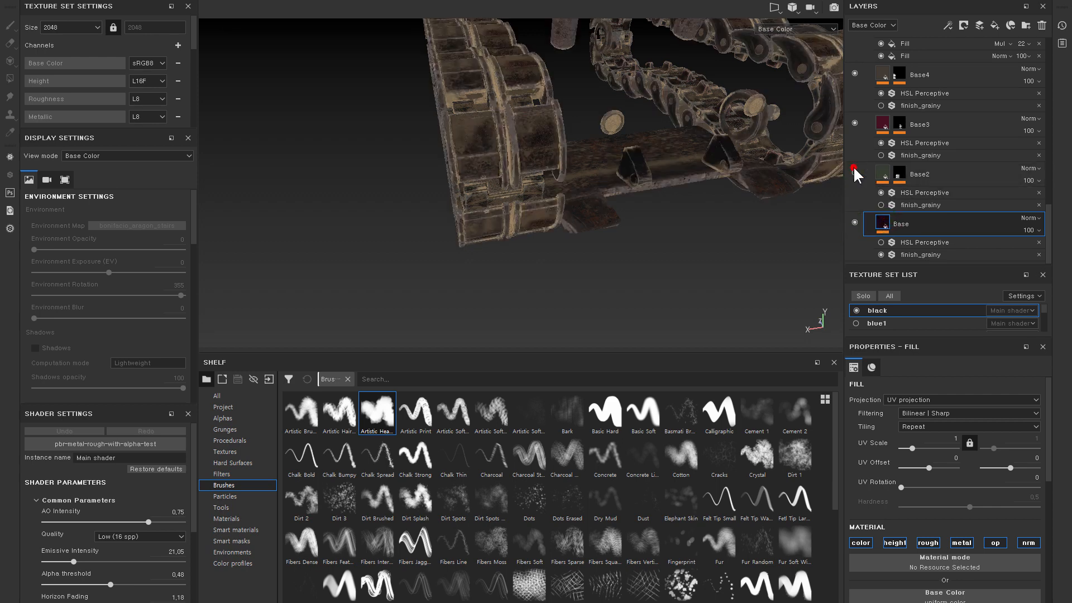
scroll(849, 101, "up", 2)
left_click(853, 76)
left_click(855, 53)
- Inspect the Base4 and Base3 masks, and polygon-fill the bracket pieces on the crossbar in the Base4 mask's Paint effect
left_click(897, 142, "alt")
left_click(896, 178, "alt")
left_click(899, 141)
left_click(913, 160)
left_click_drag(720, 152, 718, 167, "alt")
key("4")
right_click_drag(625, 142, 676, 230, "alt")
left_click(651, 184)
left_click(748, 175)
left_click(886, 143)
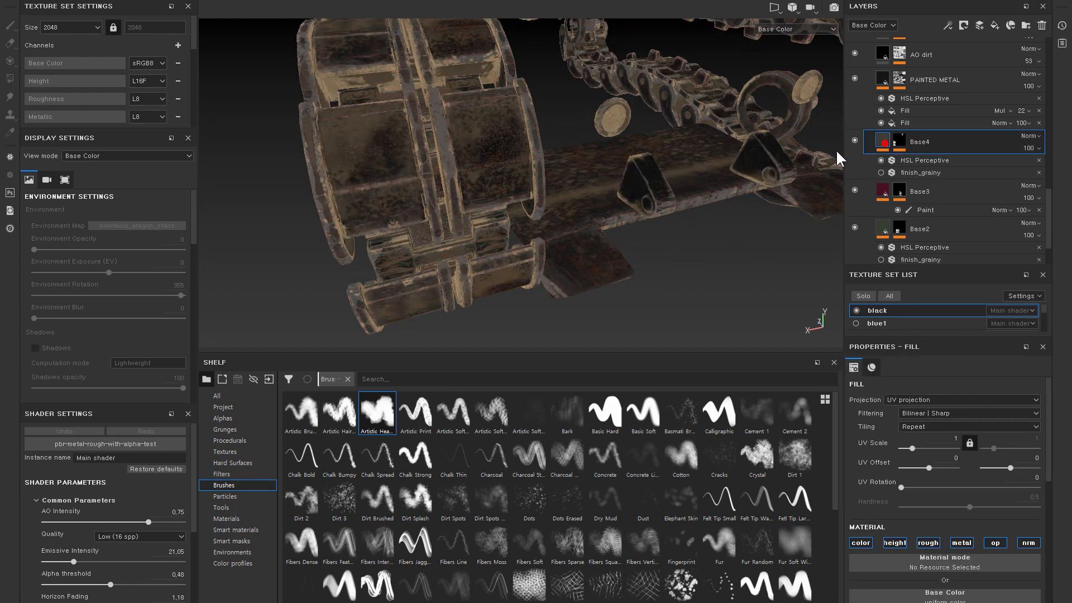
- Toggle the visibility of the Surface details, cv and detail1 layers to compare their effect on the tracks
scroll(872, 110, "up", 5)
left_click(854, 137)
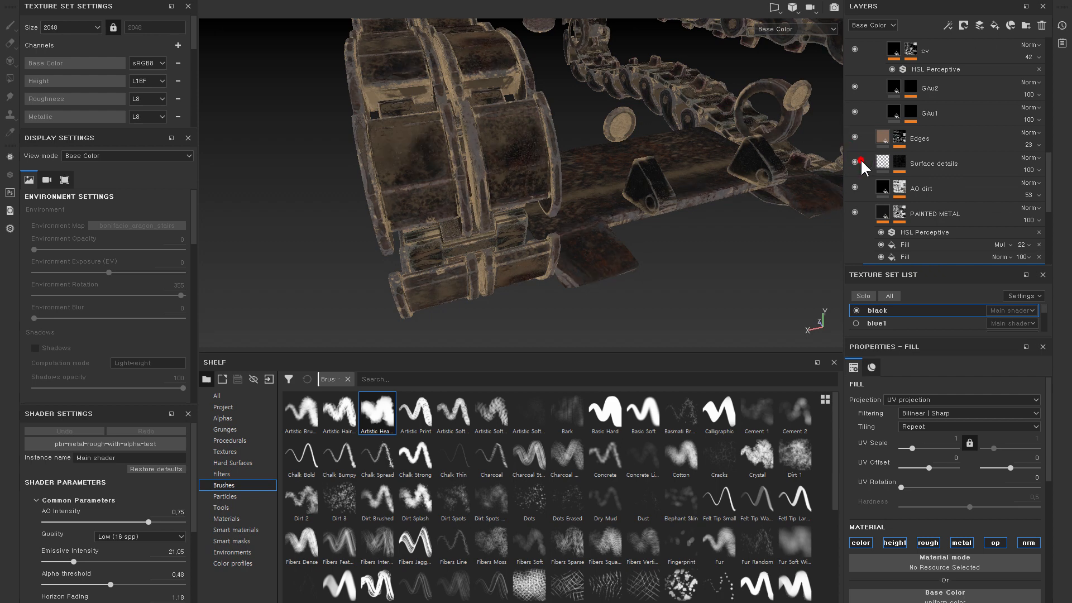
scroll(860, 158, "up", 4)
left_click(858, 153)
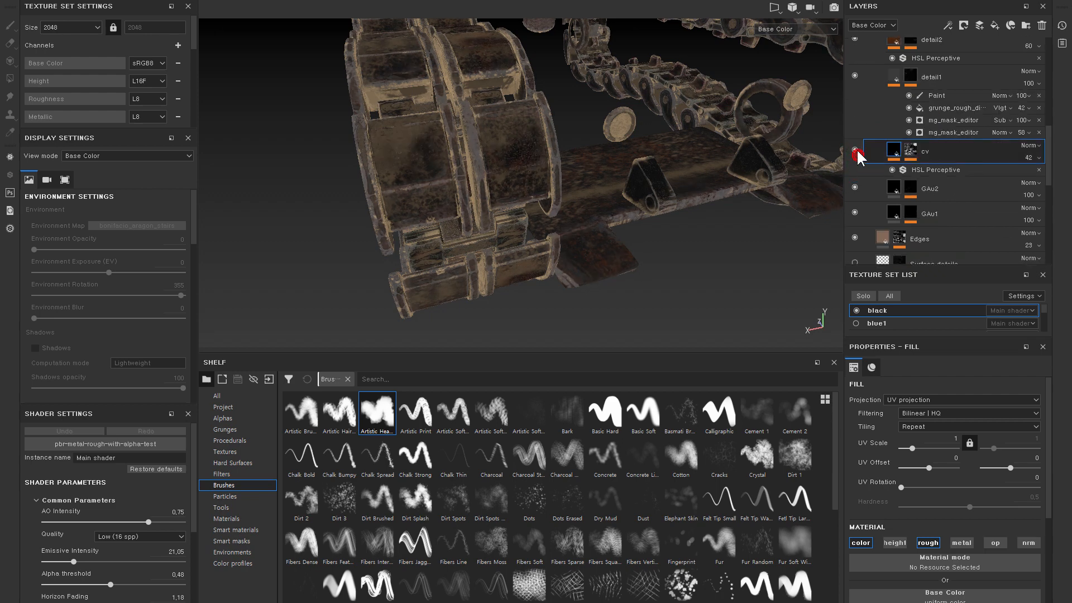
scroll(857, 148, "up", 2)
left_click(856, 144)
left_click(856, 144)
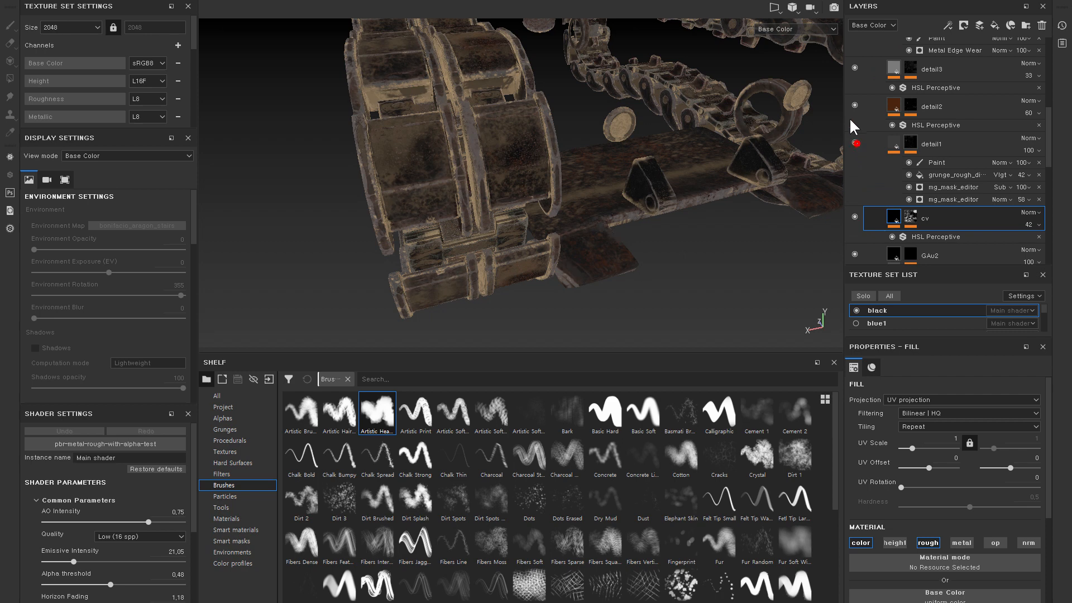
- Check the effect of the upper detail layers, the UP folder and the Stains layer by toggling their visibility
left_click(855, 68)
scroll(873, 115, "up", 4)
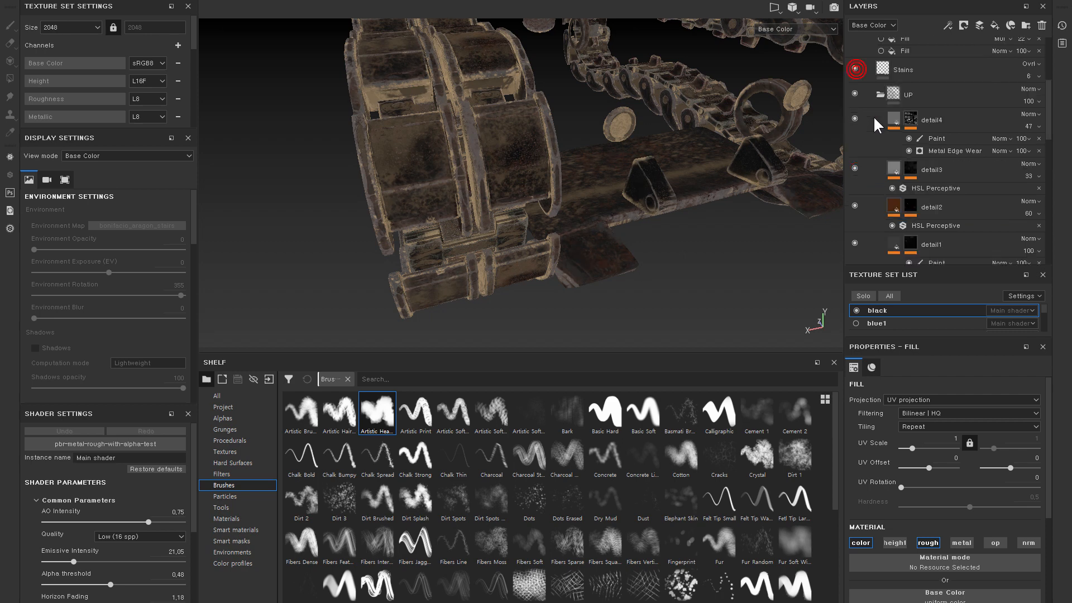
left_click(856, 150)
left_click(855, 151)
left_click(860, 115)
left_click(853, 127)
left_click(854, 128)
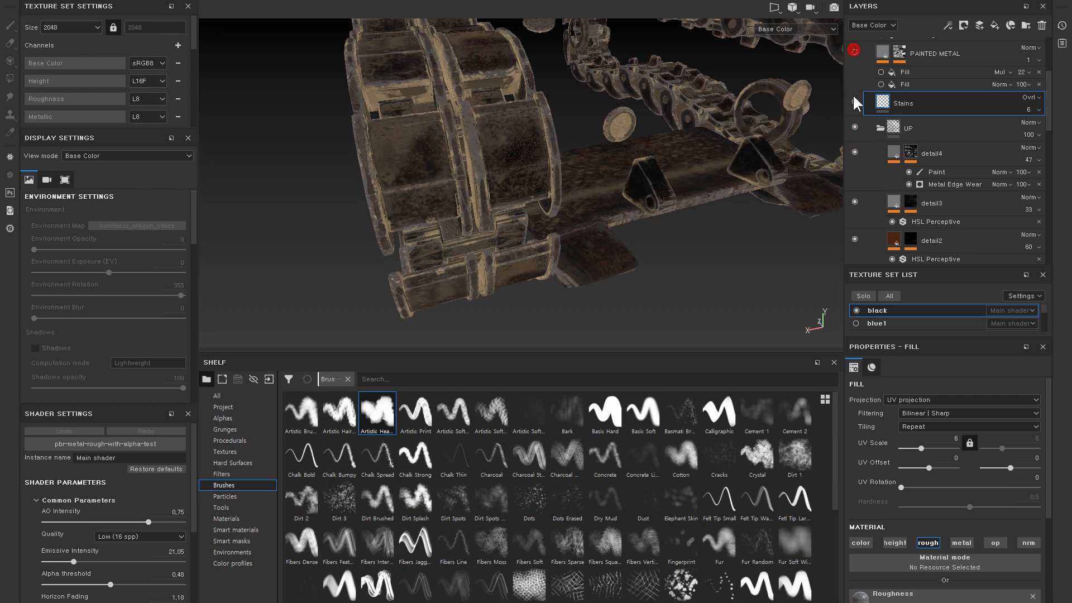
- Compare the tracks with the dust folder hidden and shown, both up close and from the opposite side
scroll(881, 105, "up", 3)
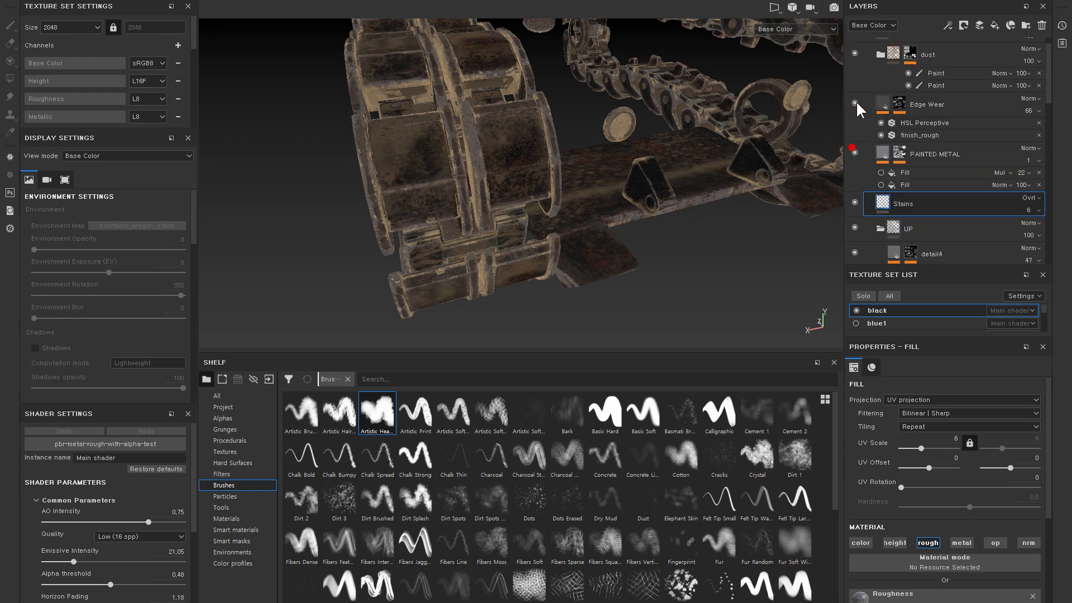
left_click(854, 53)
left_click(854, 53)
scroll(793, 135, "up", 2)
scroll(892, 132, "up", 1)
left_click_drag(603, 127, 653, 137, "alt")
right_click_drag(653, 137, 693, 127, "alt")
middle_click_drag(692, 127, 562, 171, "alt")
left_click_drag(562, 171, 618, 156, "alt")
right_click_drag(596, 177, 672, 186, "alt")
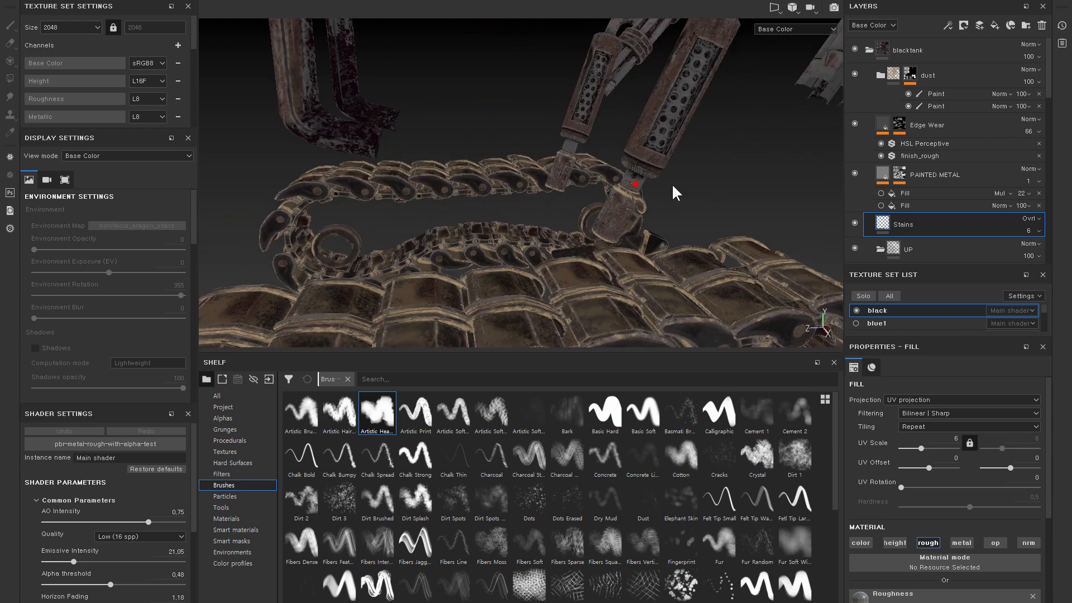
left_click(855, 74)
left_click(855, 75)
- Paint the dust folder's mask around the lower piston ends using the Artistic Heavy Sponge brush at size 2.85 and flow 100
left_click(909, 73)
left_click(926, 91)
right_click_drag(625, 175, 641, 222, "alt")
left_click_drag(641, 222, 635, 202, "alt")
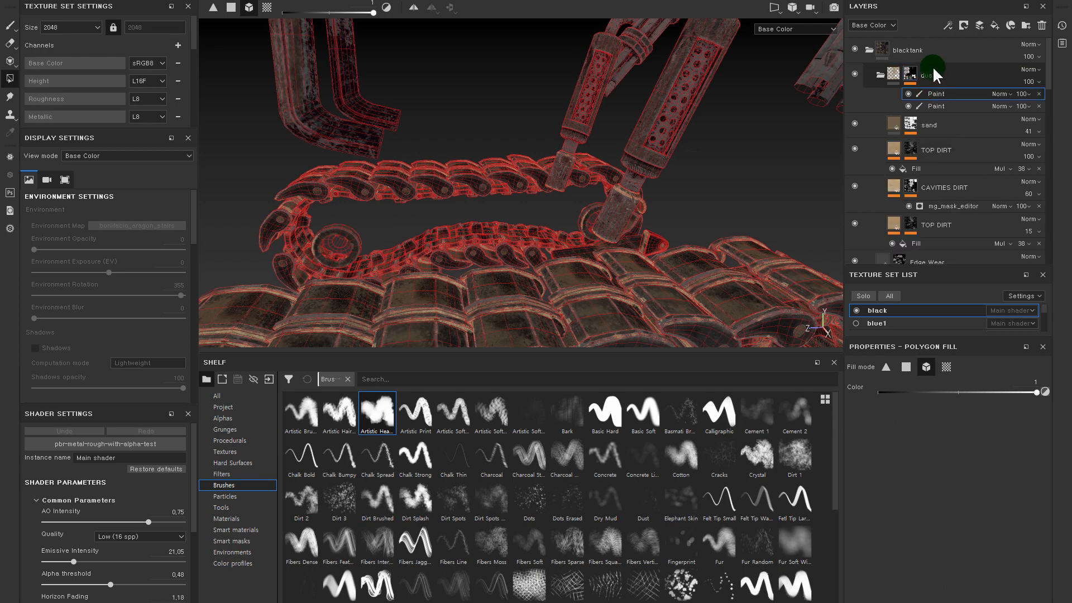
key("1")
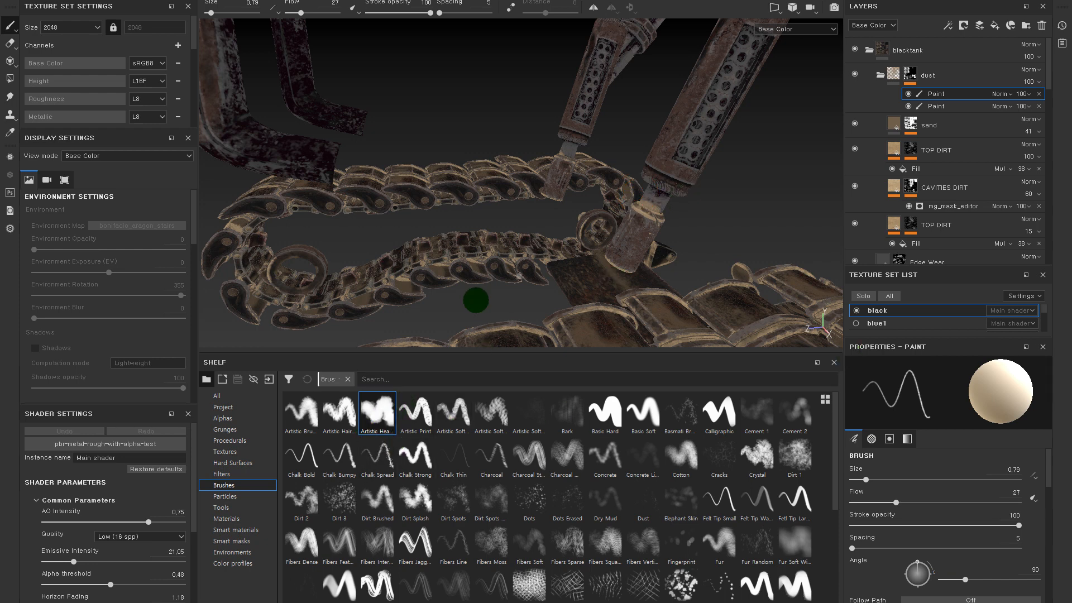
left_click(375, 422)
right_click_drag(678, 196, 648, 208, "ctrl")
left_click(657, 209)
left_click_drag(577, 178, 563, 158)
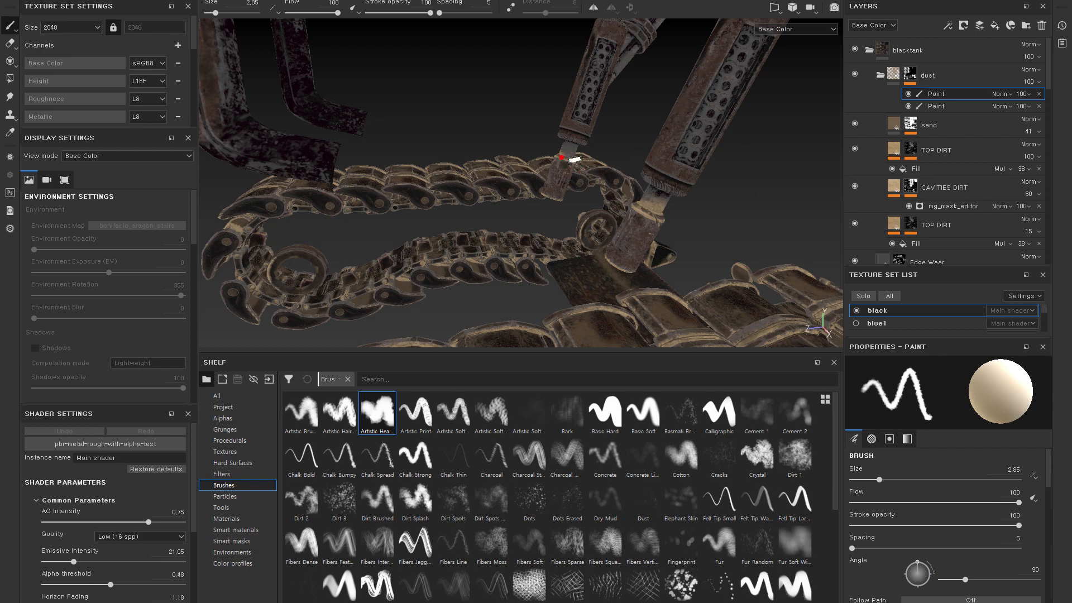
right_click_drag(617, 153, 675, 215, "alt")
left_click(614, 257)
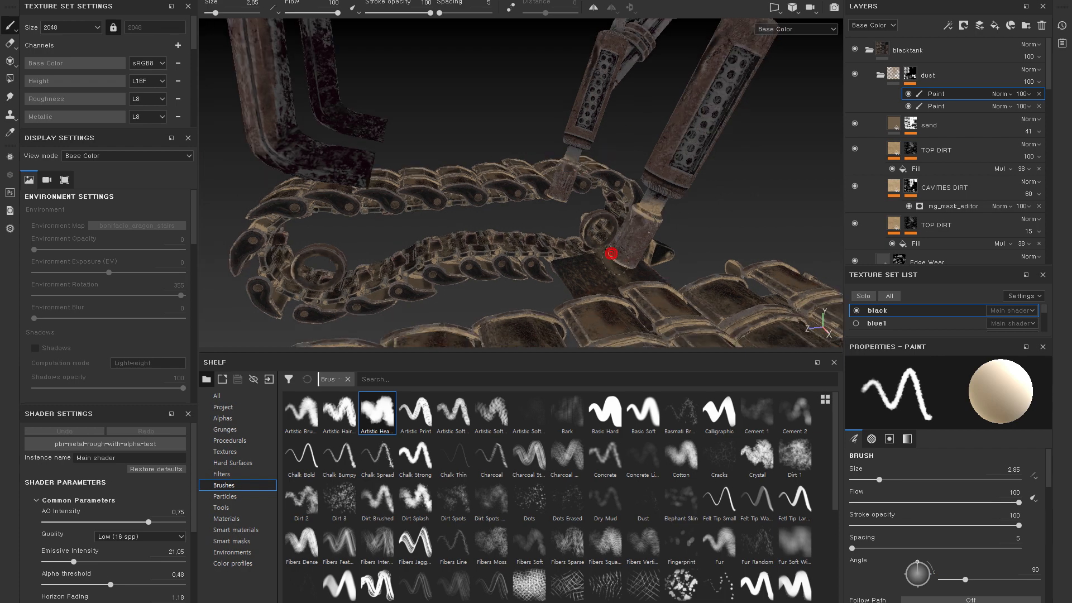
- Return to the Material view, enlarge the texture set list and show all texture sets of the tank
left_click_drag(615, 259, 642, 231, "alt")
mouse_move(641, 179)
left_mouse_down("alt")
mouse_move(638, 192)
mouse_move(660, 213)
left_mouse_up("alt")
mouse_move(703, 184)
left_mouse_down("alt")
mouse_move(677, 175)
mouse_move(695, 164)
mouse_move(682, 190)
mouse_move(617, 210)
mouse_move(669, 210)
left_mouse_up("alt")
left_click_drag(494, 239, 699, 194, "alt")
left_click_drag(566, 207, 701, 152, "alt")
key("m")
left_click_drag(600, 229, 719, 179, "alt")
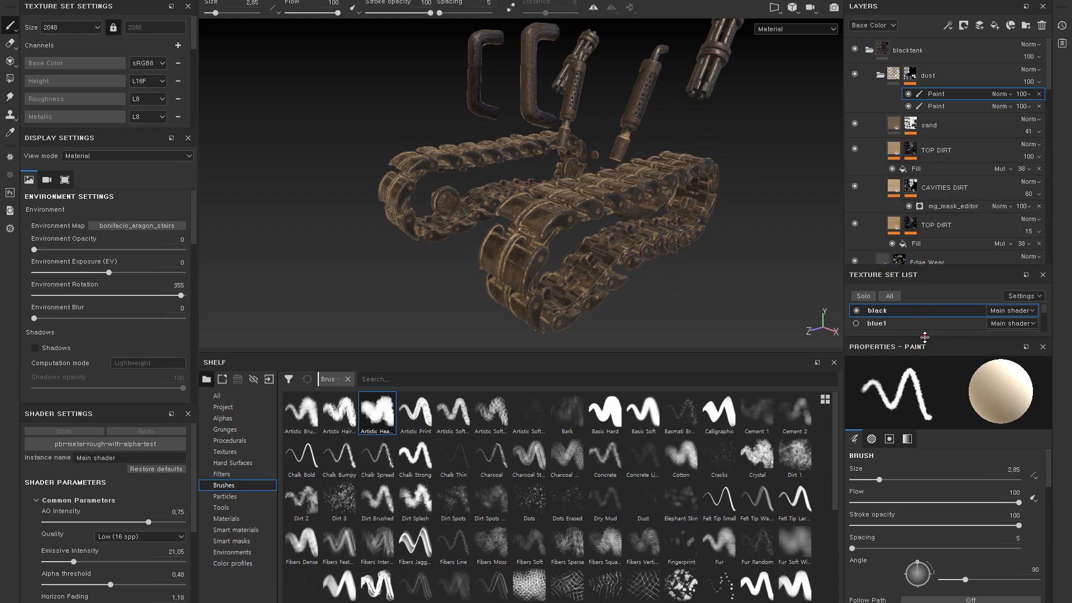
left_click_drag(924, 337, 924, 415)
left_click(889, 298)
mouse_move(706, 210)
left_mouse_down("alt")
mouse_move(709, 235)
mouse_move(646, 299)
mouse_move(610, 234)
mouse_move(581, 263)
mouse_move(539, 264)
mouse_move(749, 294)
mouse_move(667, 258)
mouse_move(790, 266)
mouse_move(692, 254)
mouse_move(678, 239)
mouse_move(682, 184)
mouse_move(673, 192)
left_mouse_up("alt")
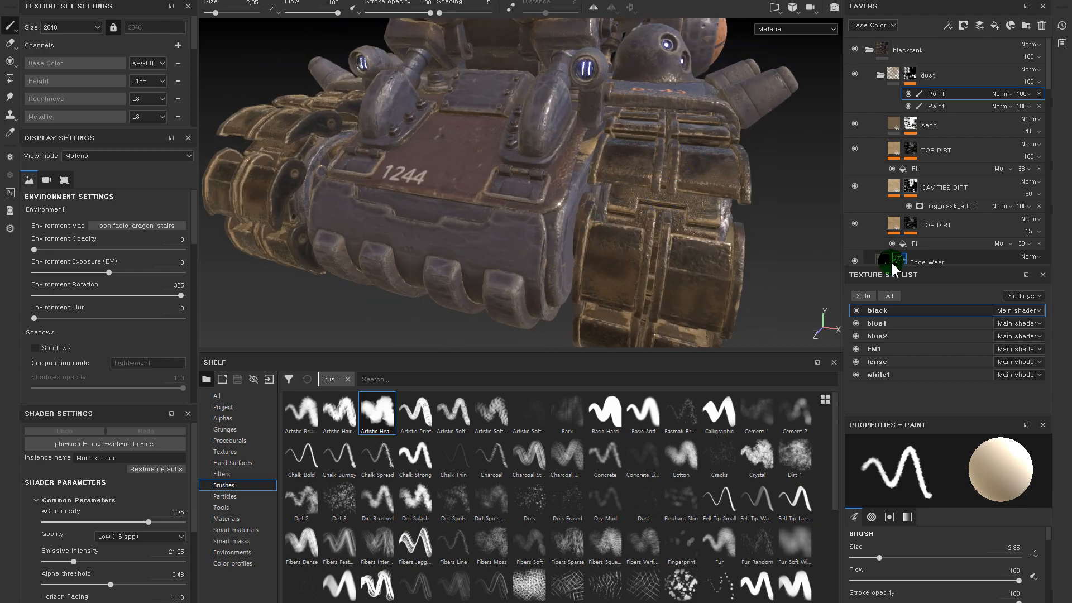
- Compare the tank with the black and blue1 texture sets hidden and shown, and collapse blue1's em folder
left_click(854, 310)
left_click(854, 310)
left_click(854, 310)
left_click(855, 310)
left_click(855, 323)
left_click(855, 324)
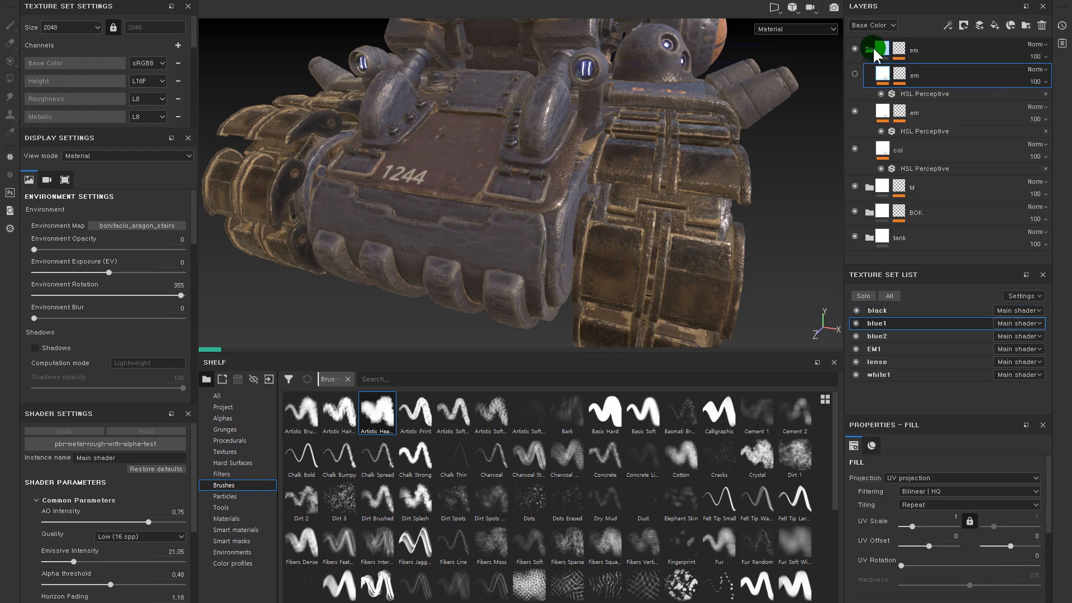
left_click(870, 49)
left_click(881, 126)
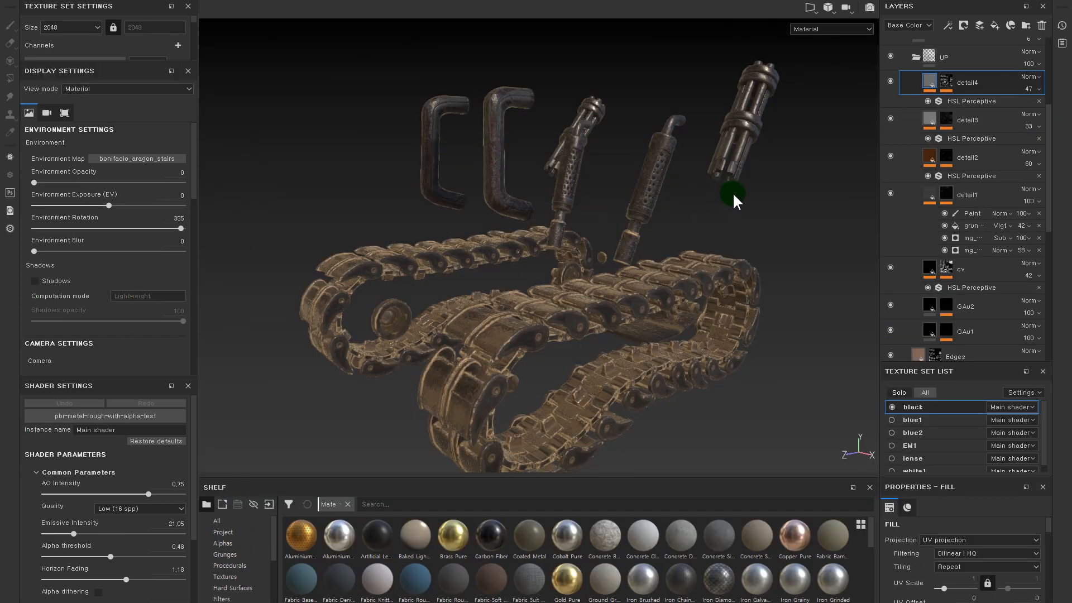
- Inspect the black parts from several angles and compare them with the UP folder hidden and shown
left_click_drag(728, 199, 447, 229, "alt")
middle_click_drag(642, 239, 544, 233, "alt")
right_click_drag(543, 233, 646, 349, "alt")
left_click_drag(523, 277, 468, 106, "alt")
left_click_drag(699, 112, 726, 106, "alt")
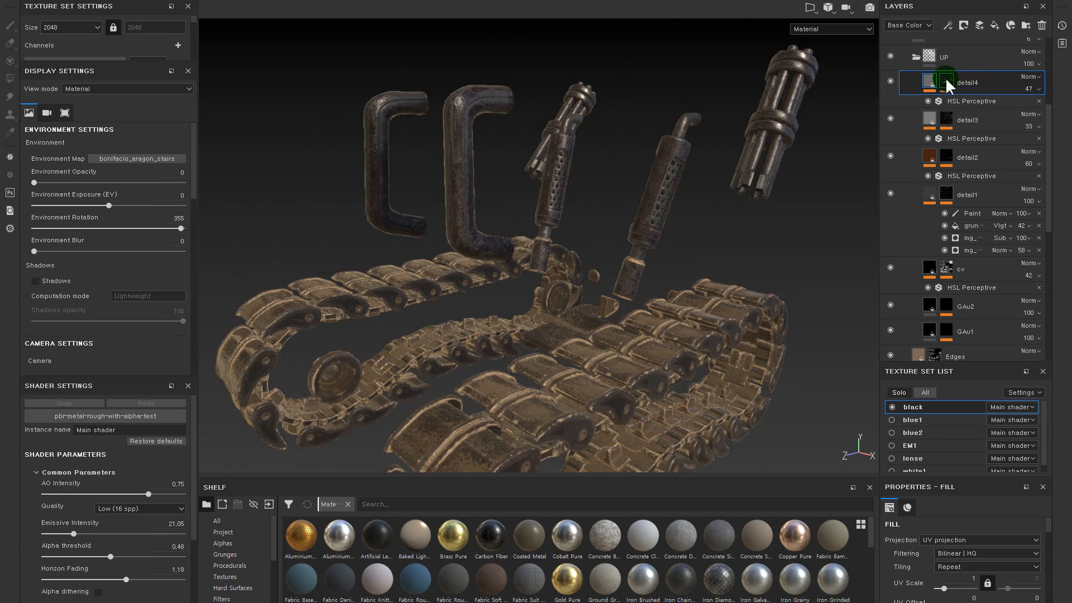
left_click(916, 57)
scroll(920, 95, "up", 4)
left_click(890, 189)
left_click(890, 190)
left_click(912, 190)
- Look through the layers inside the UP folder and toggle detail4 and detail2 to check their effect
scroll(913, 189, "down", 3)
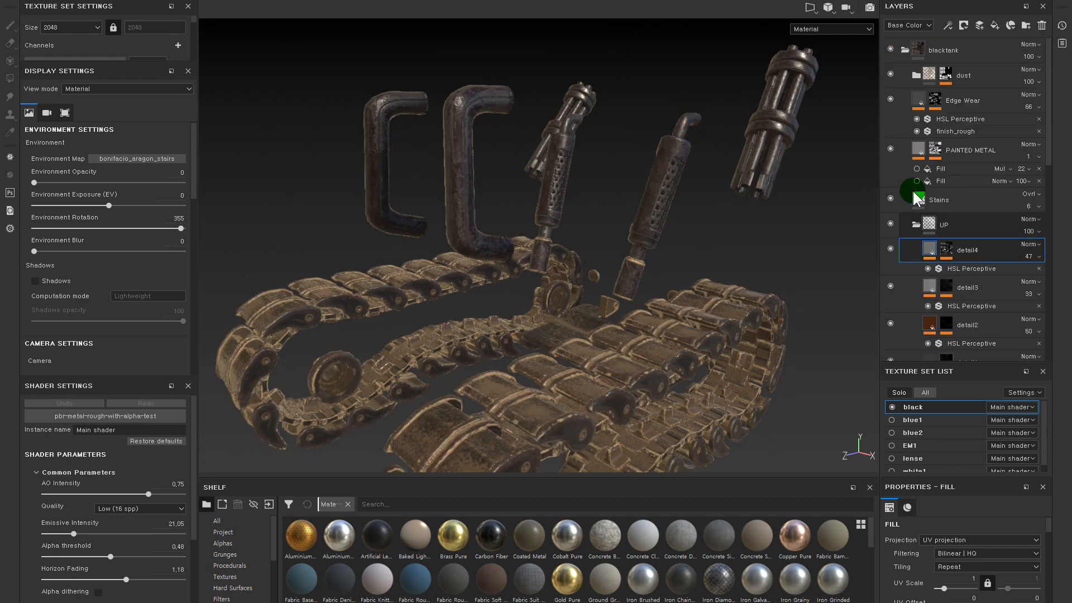
scroll(913, 189, "down", 5)
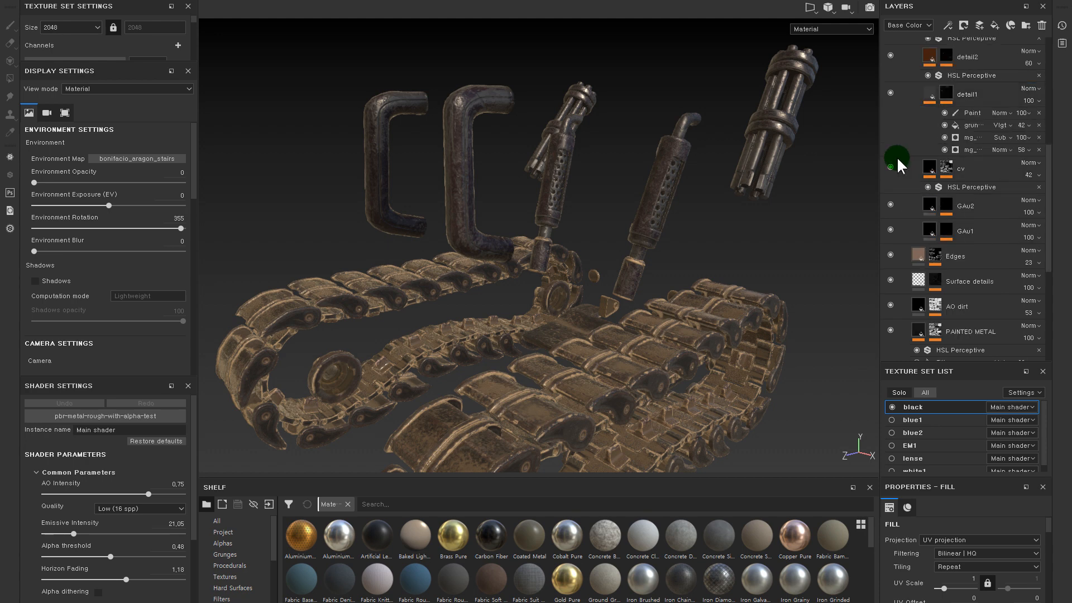
left_click(890, 214)
scroll(926, 200, "up", 5)
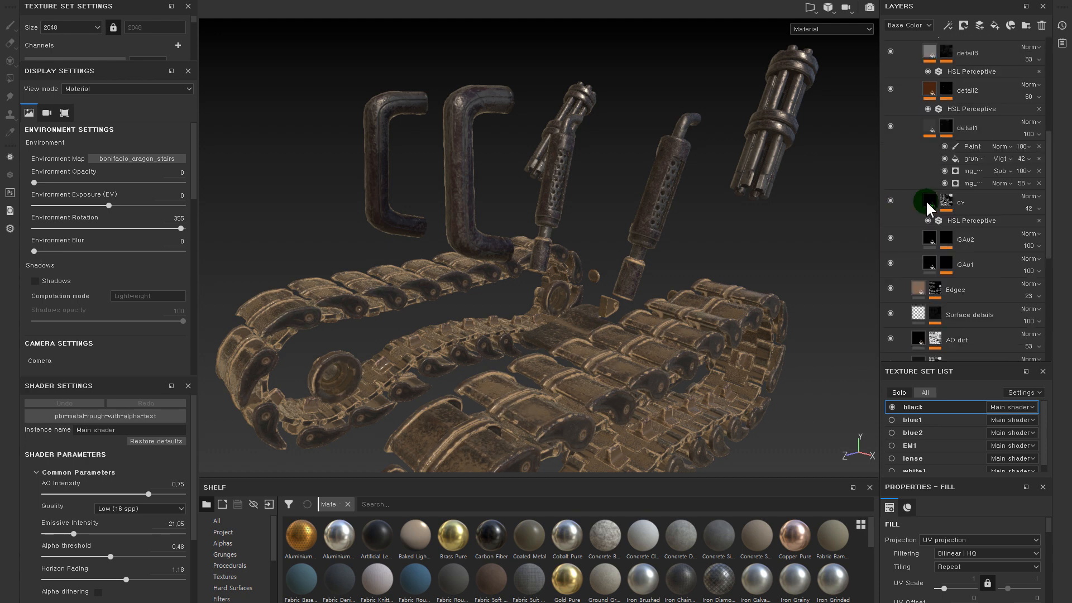
left_click(893, 114)
left_click(893, 113)
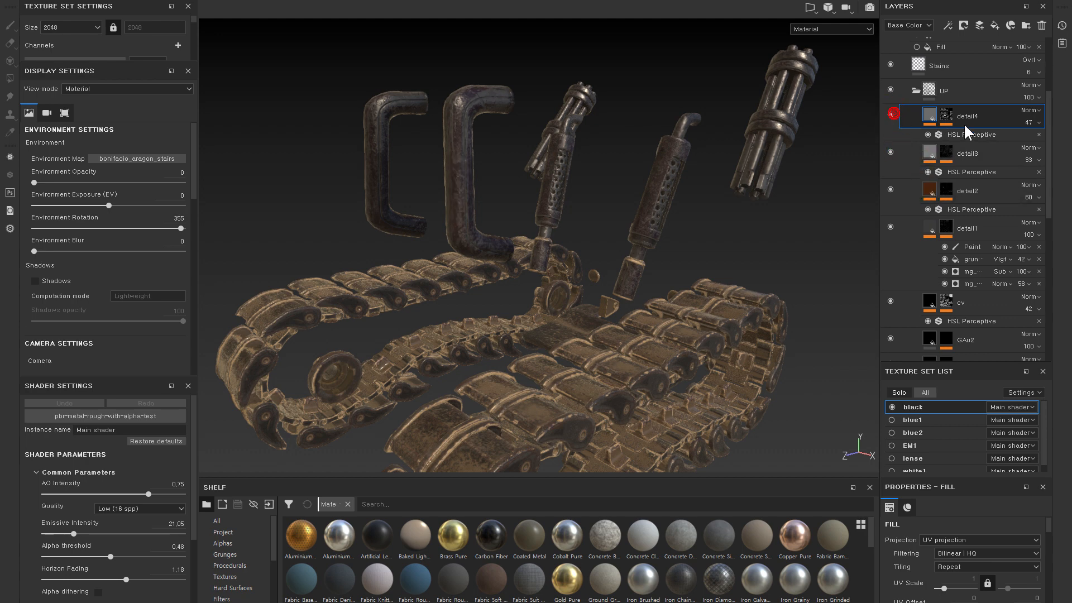
left_click(891, 189)
left_click(890, 190)
- Compare the black parts with the Edge Wear, PAINTED METAL and detail4 layers hidden and shown
scroll(897, 112, "up", 3)
left_click(889, 99)
left_click(888, 99)
left_click(890, 148)
left_click(890, 246)
left_click(890, 245)
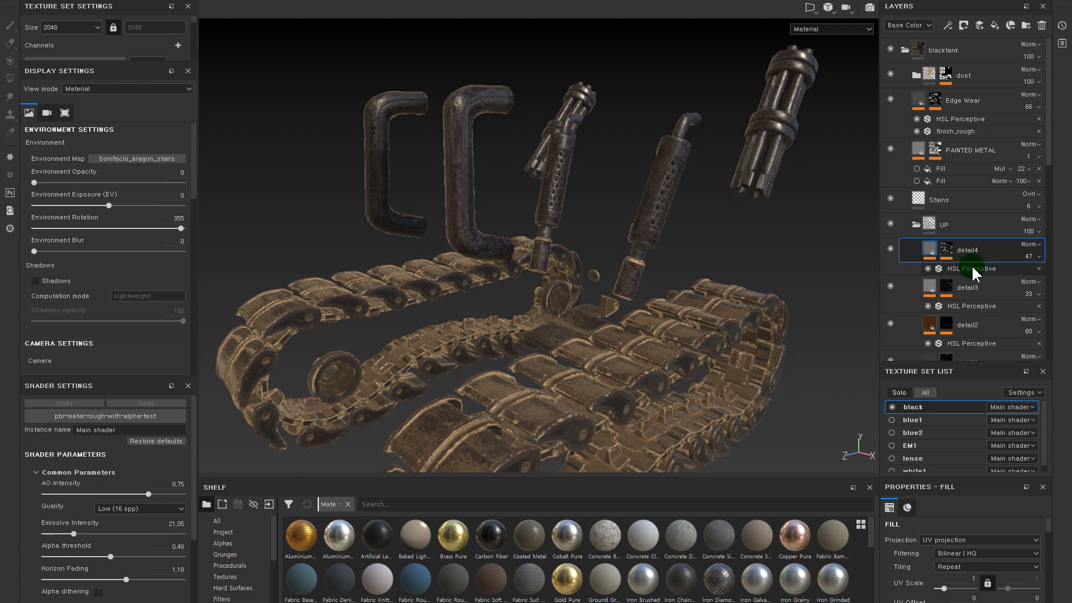
- Check the effect of the detail1, cv and PAINTED METAL layers by toggling their visibility
scroll(905, 301, "down", 3)
left_click(891, 260)
left_click(891, 260)
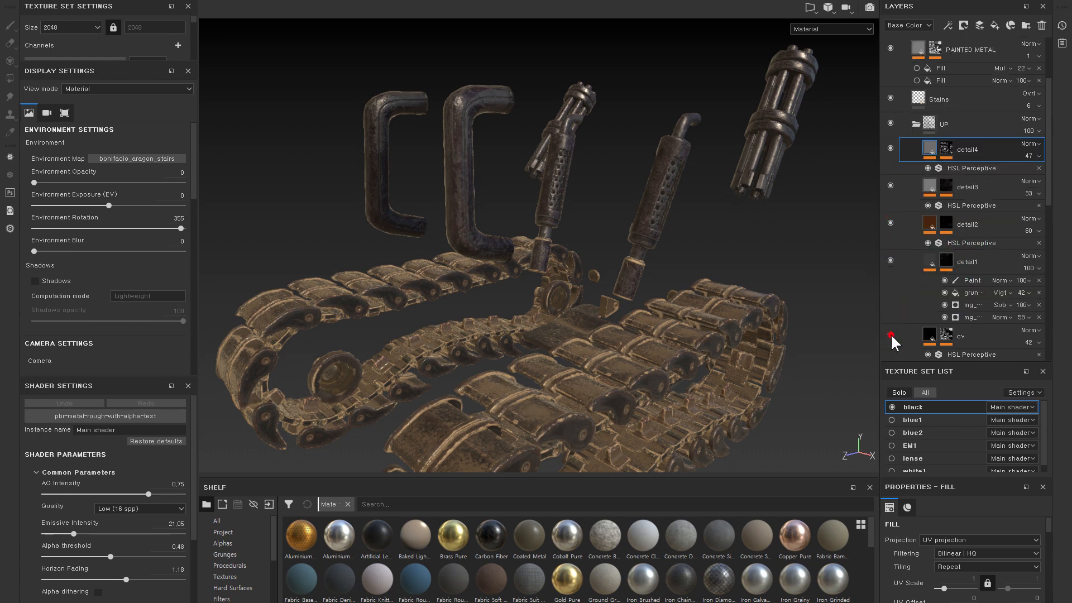
scroll(910, 301, "up", 3)
left_click(891, 149)
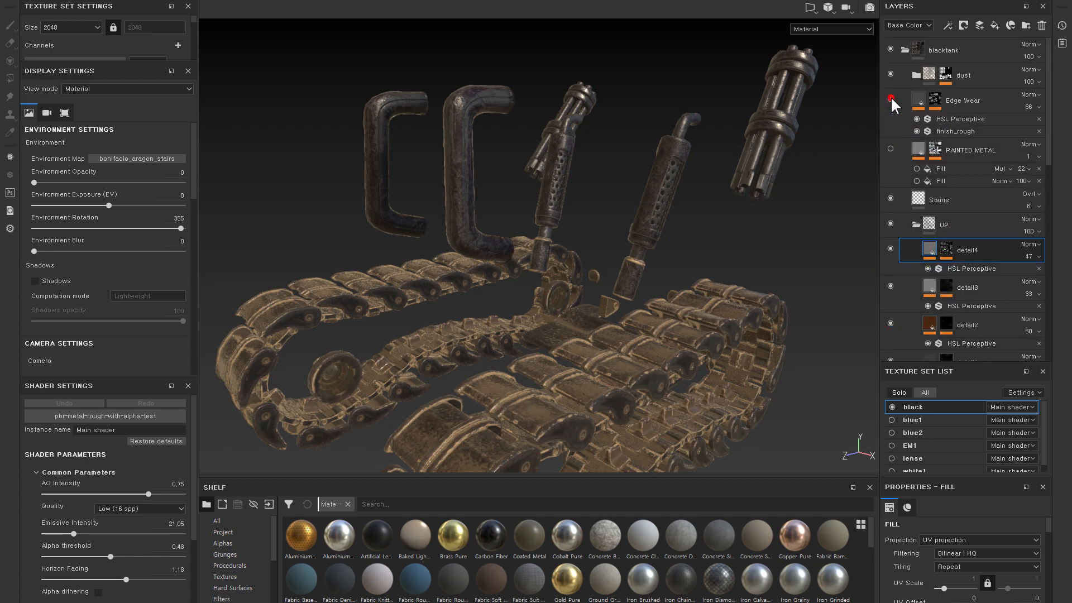
left_click(889, 154)
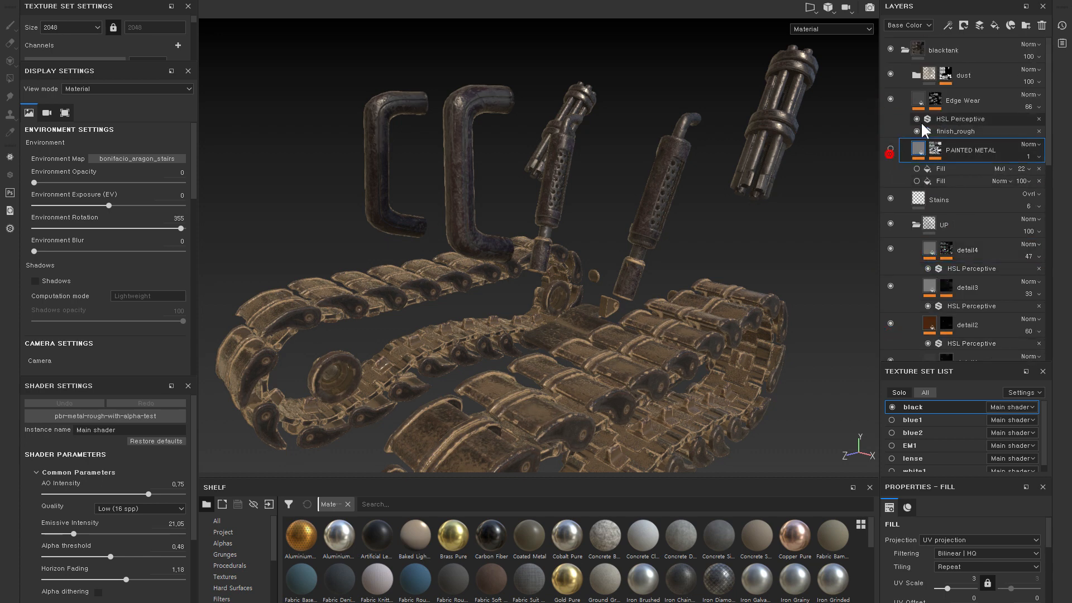
left_click(890, 149)
- Polygon-fill the pipes, guns and pistons with colour 0 in the detail4 mask's Paint effect
left_click(943, 249)
left_click(969, 267)
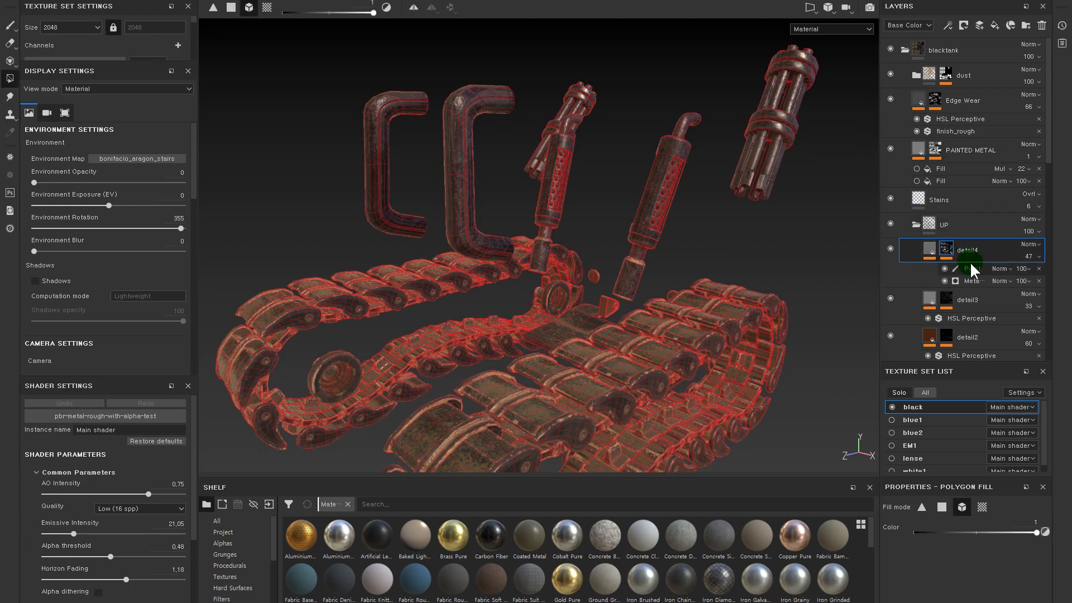
left_click_drag(630, 175, 641, 172, "alt")
right_click_drag(705, 122, 677, 173, "alt")
key("x")
left_click_drag(699, 64, 445, 167)
left_click_drag(620, 163, 641, 204, "alt")
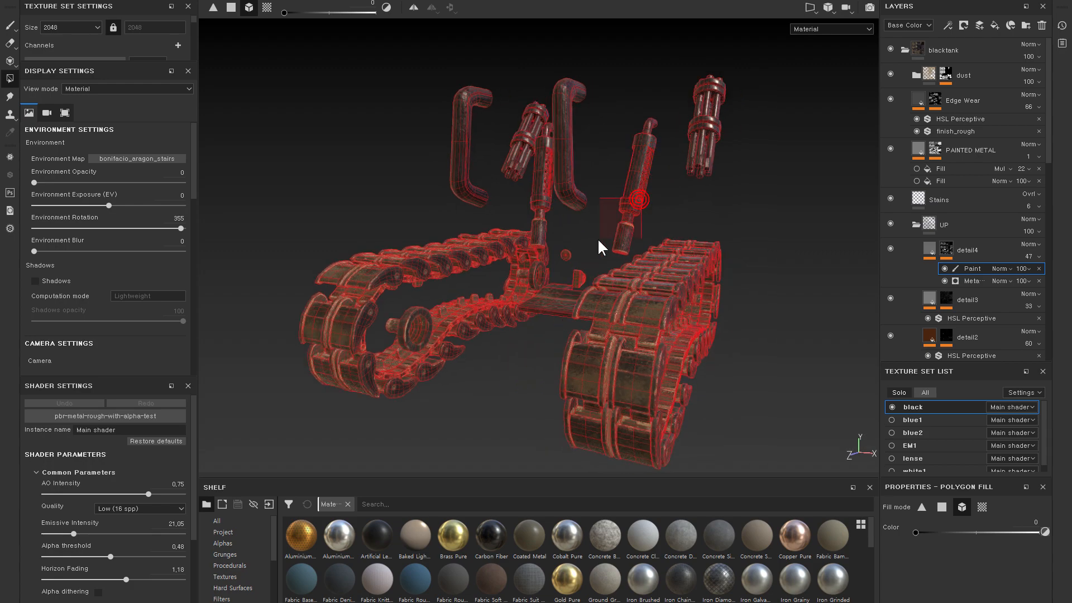
left_click_drag(713, 195, 736, 157, "alt")
left_click_drag(829, 106, 678, 190)
left_click_drag(650, 211, 631, 232, "alt")
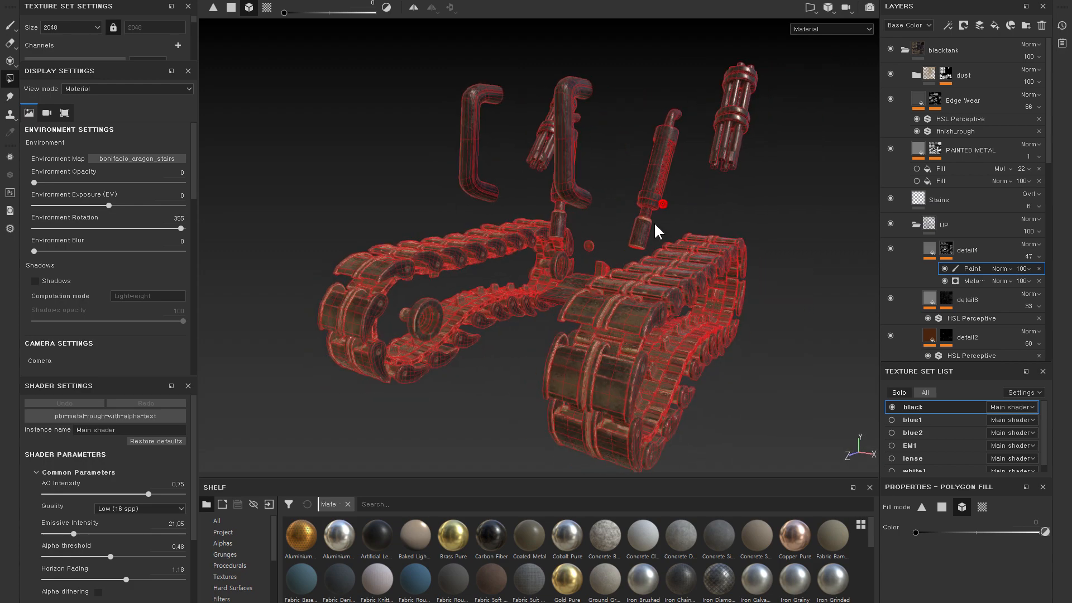
- Examine the detail4 layer's fill and mask on the pipes, guns and pistons from several angles
left_click_drag(725, 158, 602, 176, "alt")
right_click_drag(601, 177, 664, 218, "alt")
left_click(926, 251)
middle_click_drag(589, 247, 713, 251, "alt")
left_click_drag(713, 252, 695, 252, "alt")
left_click(948, 251)
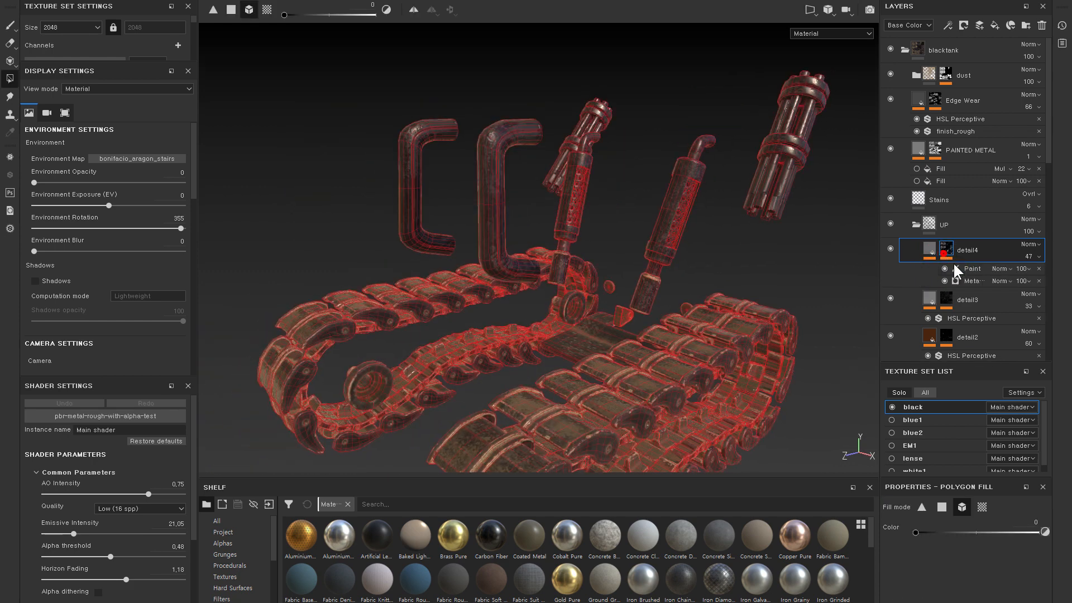
left_click(925, 248)
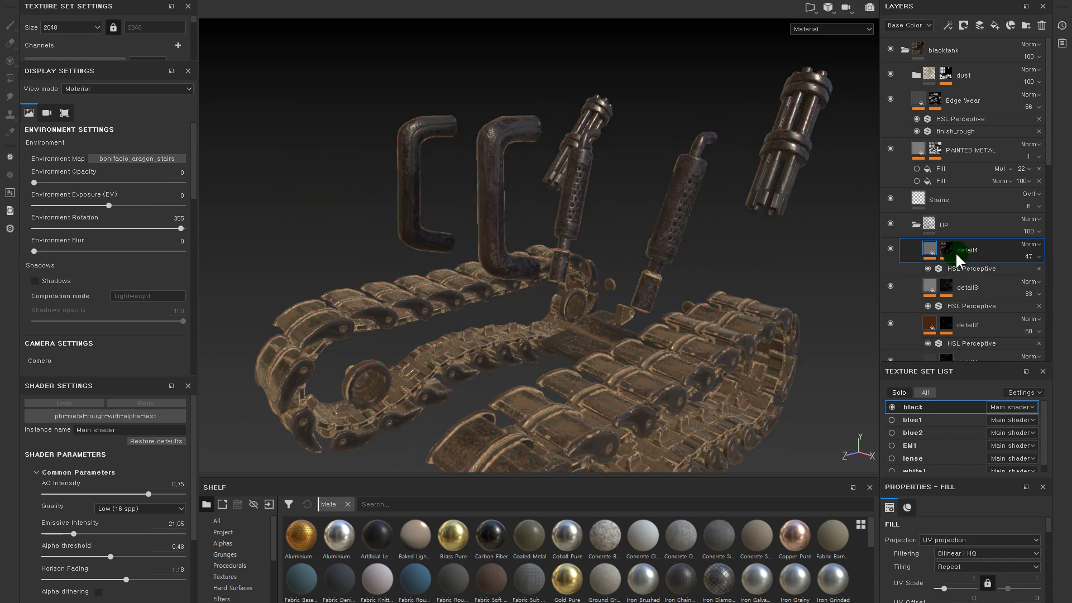
left_click(950, 251)
left_click(926, 247)
left_click(972, 272)
left_click_drag(665, 256, 678, 246, "alt")
- Compare the black parts with the detail3 layer hidden and shown
left_click(892, 285)
left_click(893, 285)
left_click(893, 285)
left_click(893, 285)
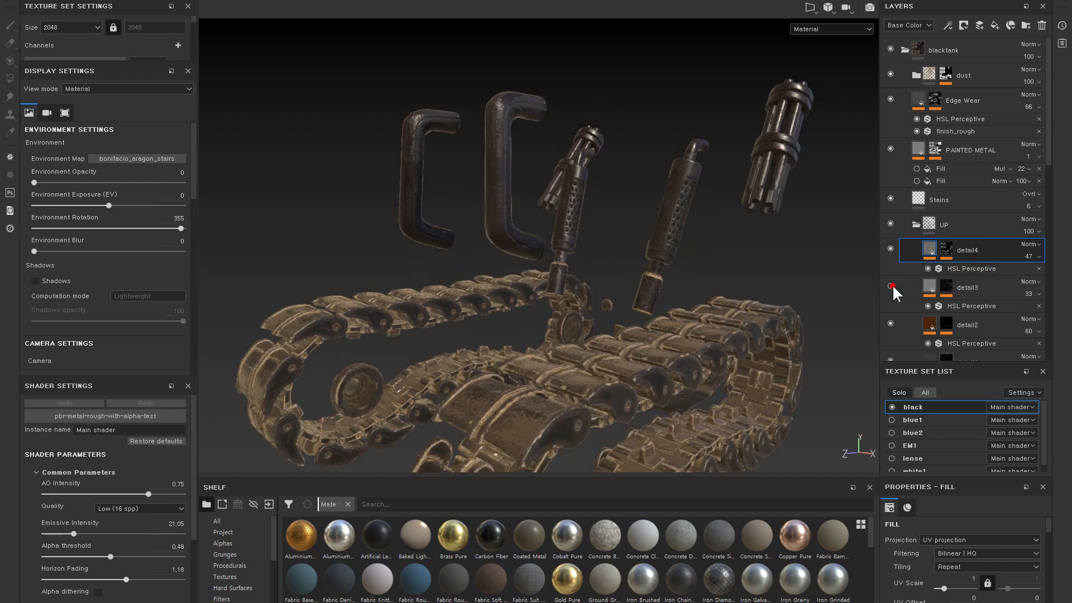
- Polygon-fill the pipes with colour 0 in the detail3 mask's Paint effect and return to the layer's fill
left_click(945, 289)
left_click(972, 306)
left_click_drag(623, 110, 650, 103, "alt")
left_click_drag(574, 110, 347, 223, "alt")
left_click_drag(531, 110, 498, 192)
left_click(930, 249)
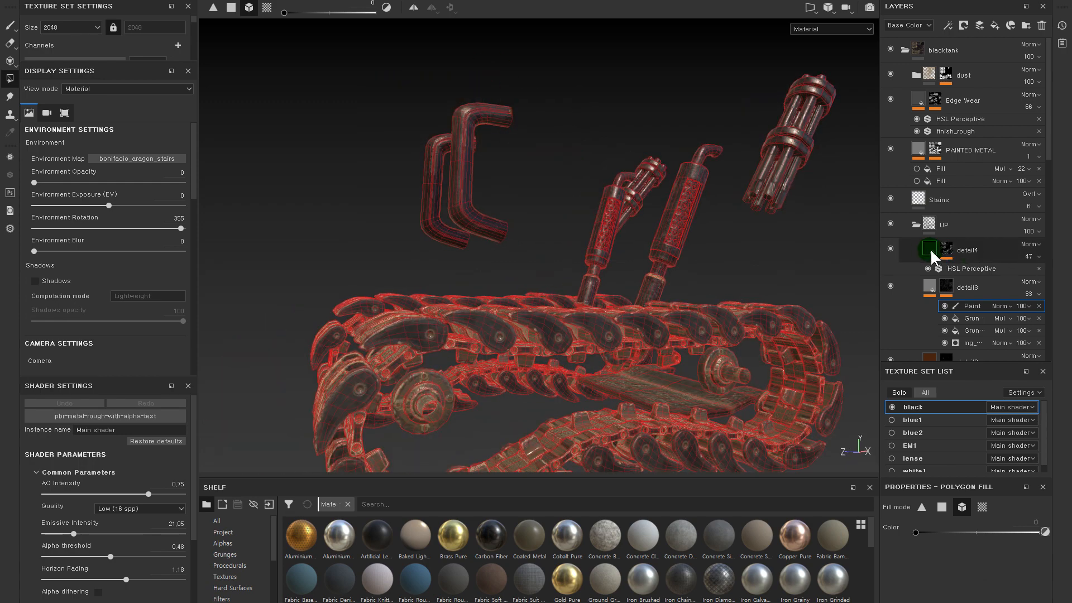
left_click(930, 249)
left_click(924, 288)
left_click_drag(455, 110, 618, 215, "alt")
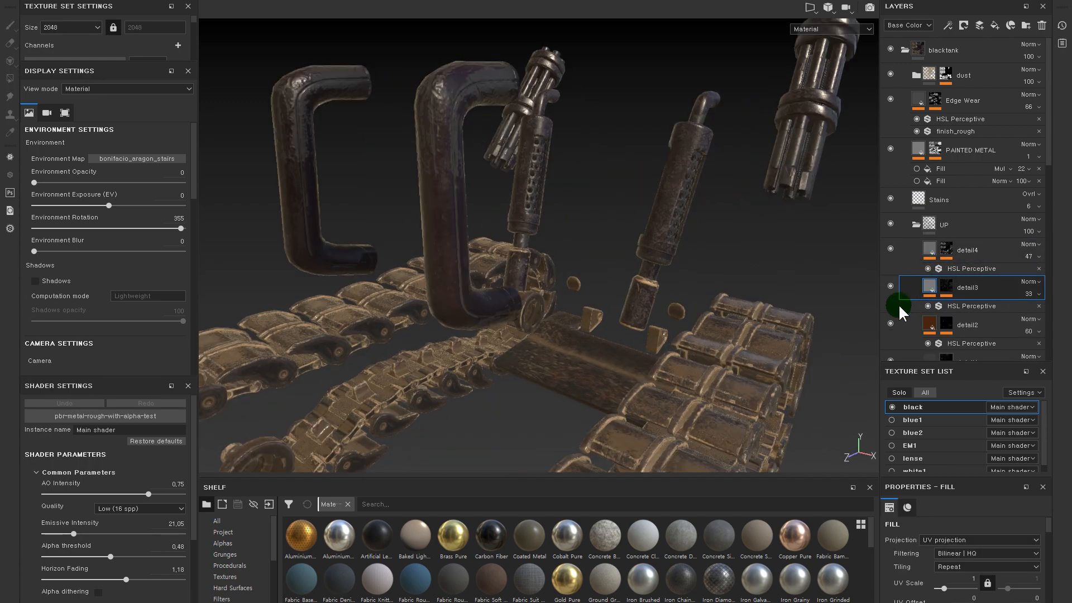
- Check how the detail1, upper PAINTED METAL and Edge Wear layers affect the parts by toggling their visibility
scroll(892, 321, "down", 2)
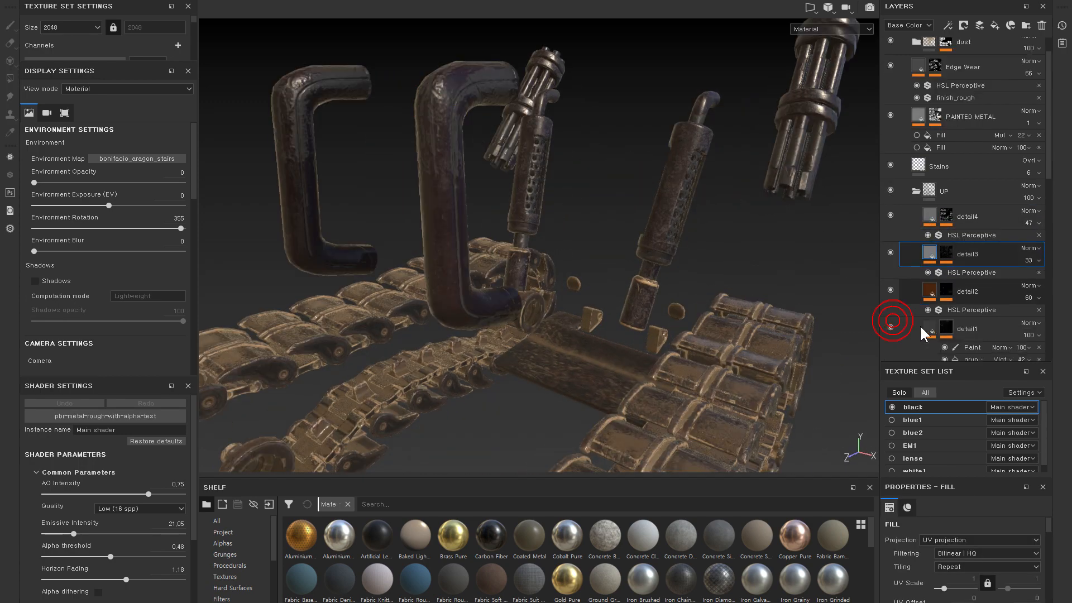
left_click(890, 326)
right_click_drag(776, 273, 744, 263, "alt")
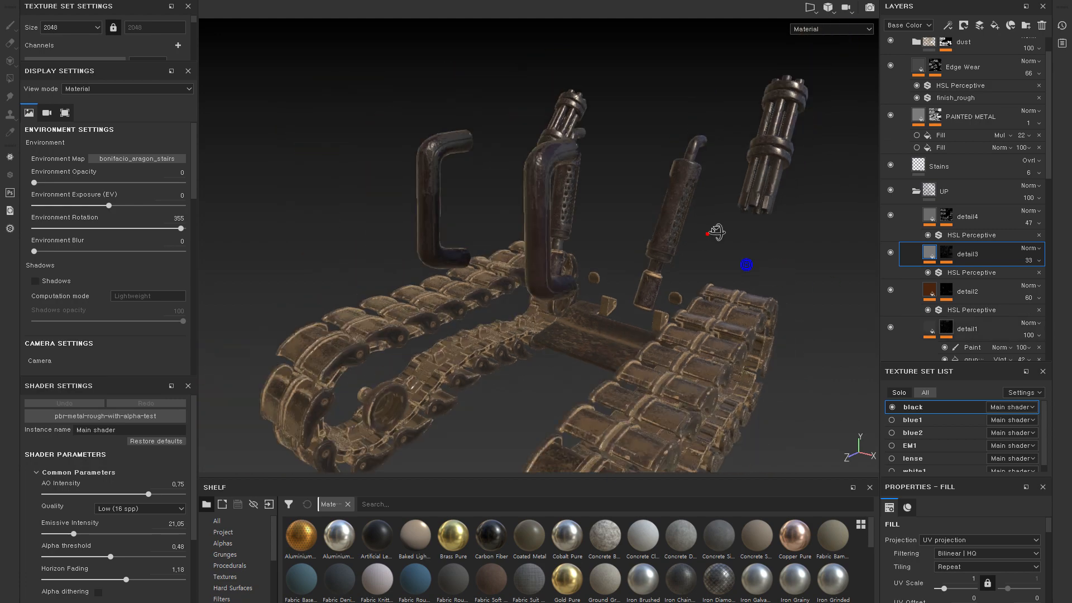
left_click_drag(745, 263, 739, 218, "alt")
left_click(891, 116)
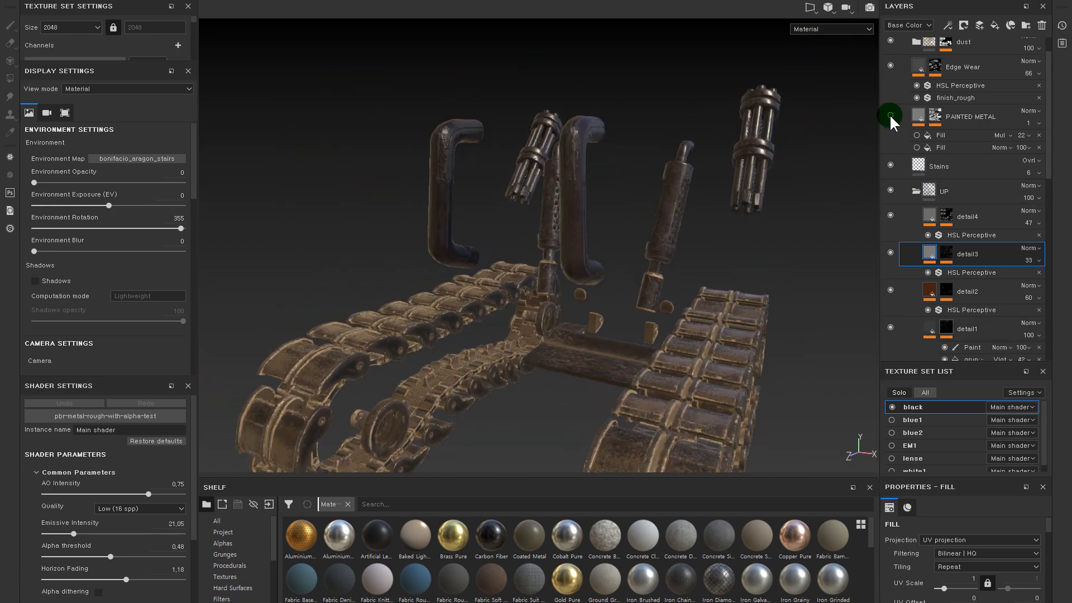
left_click(890, 65)
left_click(890, 65)
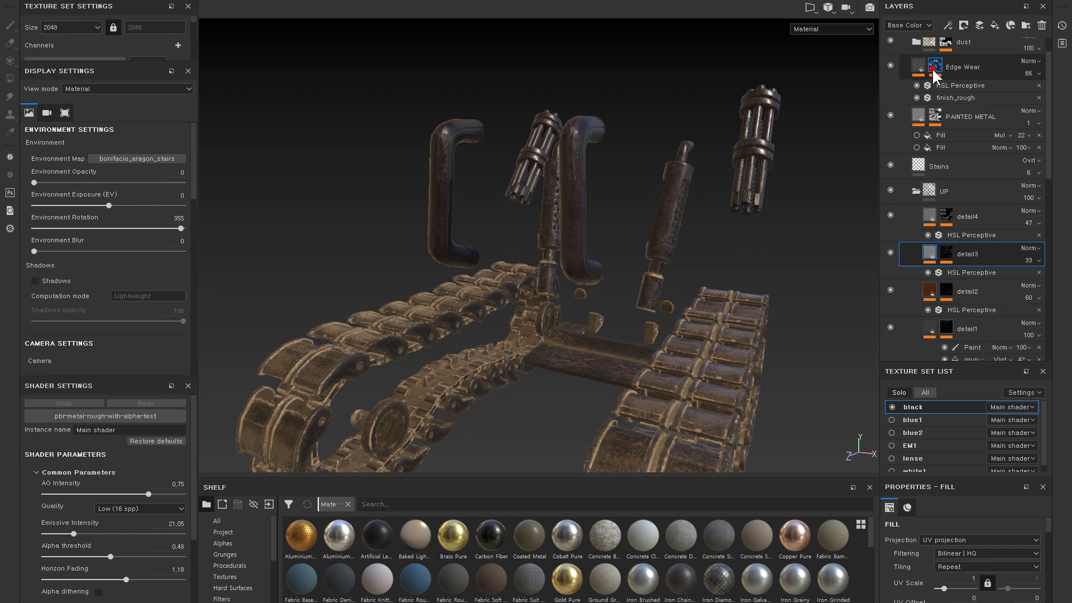
- Add a Paint effect to the Edge Wear mask and polygon-fill the pipes with colour 0
left_click(933, 67)
right_click(936, 64)
left_click(984, 274)
left_click_drag(624, 169, 520, 144, "alt")
left_click_drag(536, 96, 385, 242)
- Select the Edge Wear layer's fill and compare the guns and pistons with the layer hidden and shown
left_click(928, 82)
left_click(899, 66)
left_click_drag(625, 98, 558, 226, "alt")
left_click(890, 65)
left_click(890, 66)
left_click(890, 65)
left_click(890, 66)
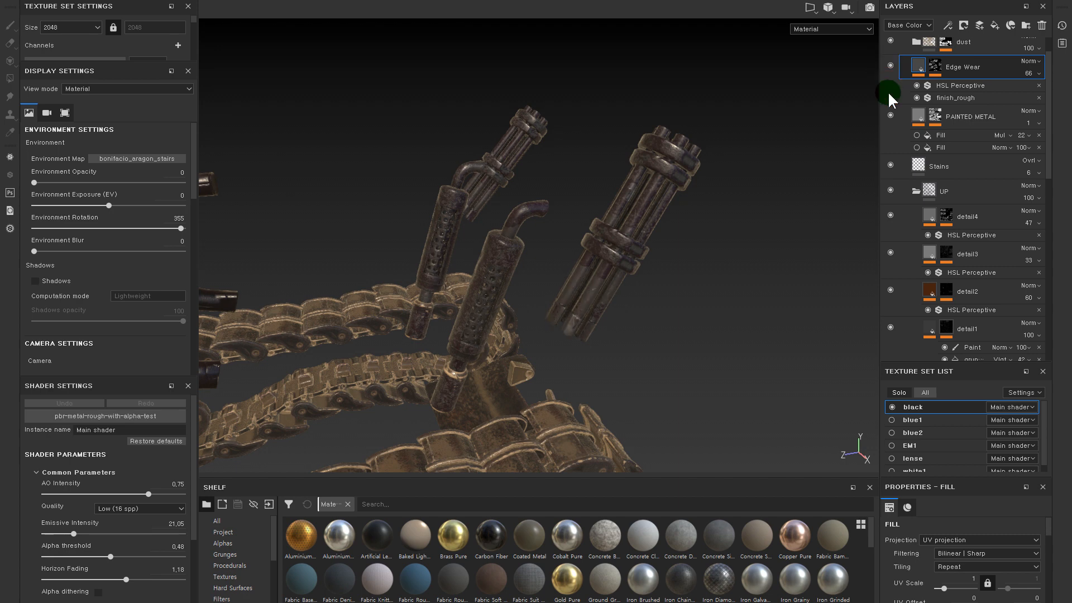
- Toggle the PAINTED METAL layer, the UP folder and the detail layers inside it to check their effect on the guns
left_click(889, 114)
left_click(888, 114)
left_click(891, 190)
left_click(890, 190)
left_click(890, 252)
left_click(889, 251)
left_click_drag(758, 292, 754, 273, "alt")
left_click(886, 292)
left_click(890, 327)
left_click(890, 326)
- Look through the lower layers, collapse the UP folder and compare the guns with it hidden and shown
right_click_drag(806, 282, 586, 244, "alt")
left_click_drag(598, 214, 771, 184, "alt")
scroll(944, 266, "down", 3)
left_click(889, 299)
left_click(889, 300)
right_click_drag(725, 180, 804, 160, "alt")
left_click(916, 89)
left_click(890, 90)
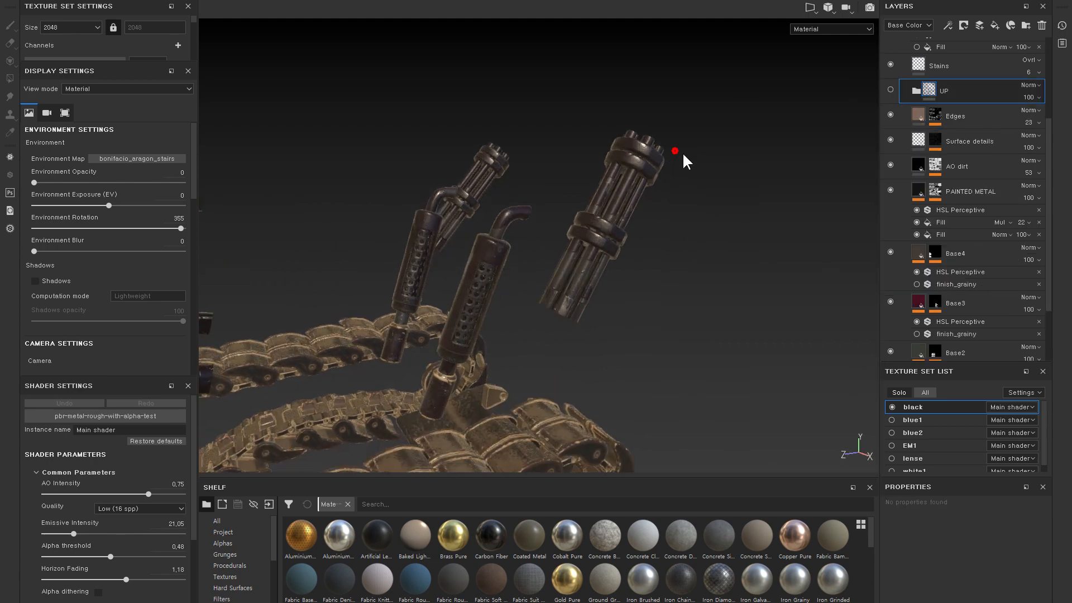
left_click(890, 90)
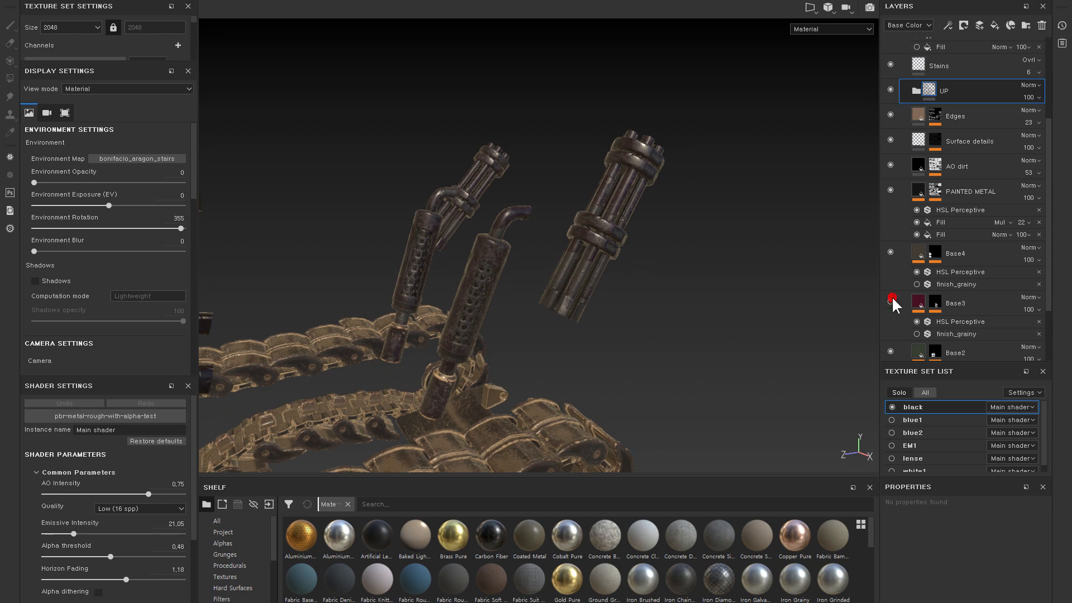
- Compare the guns with the two PAINTED METAL layers and the Edge Wear layer hidden and shown
left_click(889, 189)
scroll(896, 179, "up", 4)
left_click(889, 93)
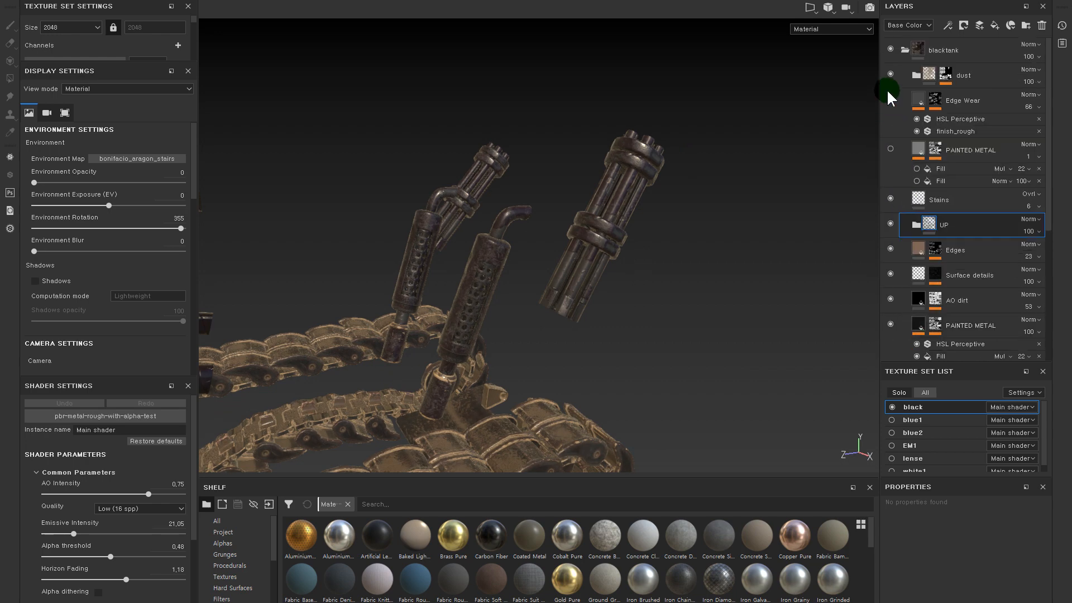
left_click(888, 95)
left_click(890, 146)
left_click(885, 98)
left_click(885, 97)
- Display the Edge Wear mask alone and toggle its mask generator to examine the coverage on the guns and pistons
left_click(930, 99)
left_click(939, 98, "alt")
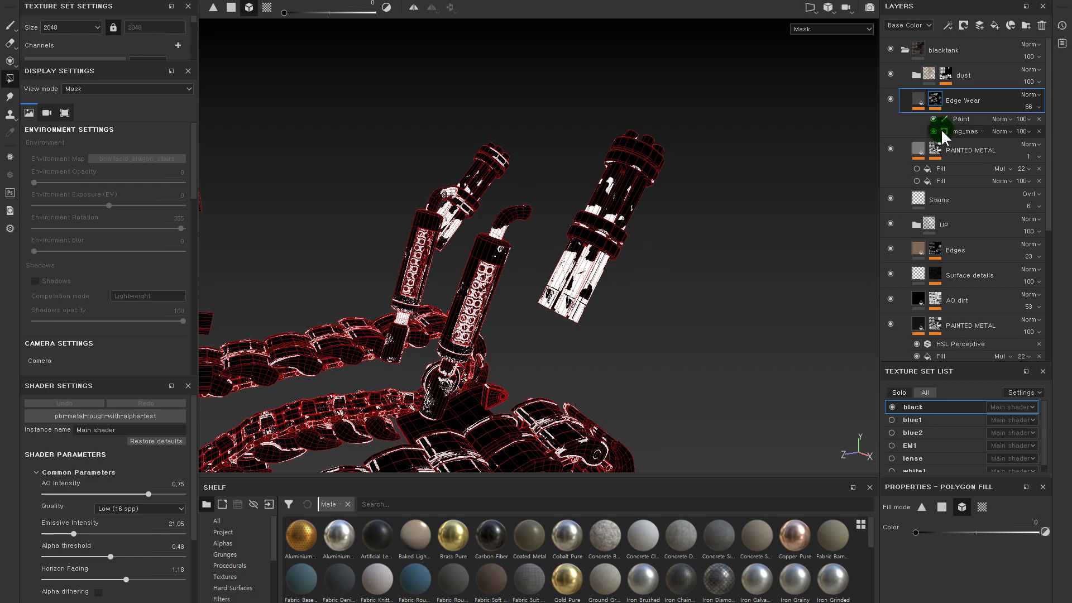
left_click_drag(761, 215, 654, 217, "alt")
right_click_drag(661, 220, 673, 284, "alt")
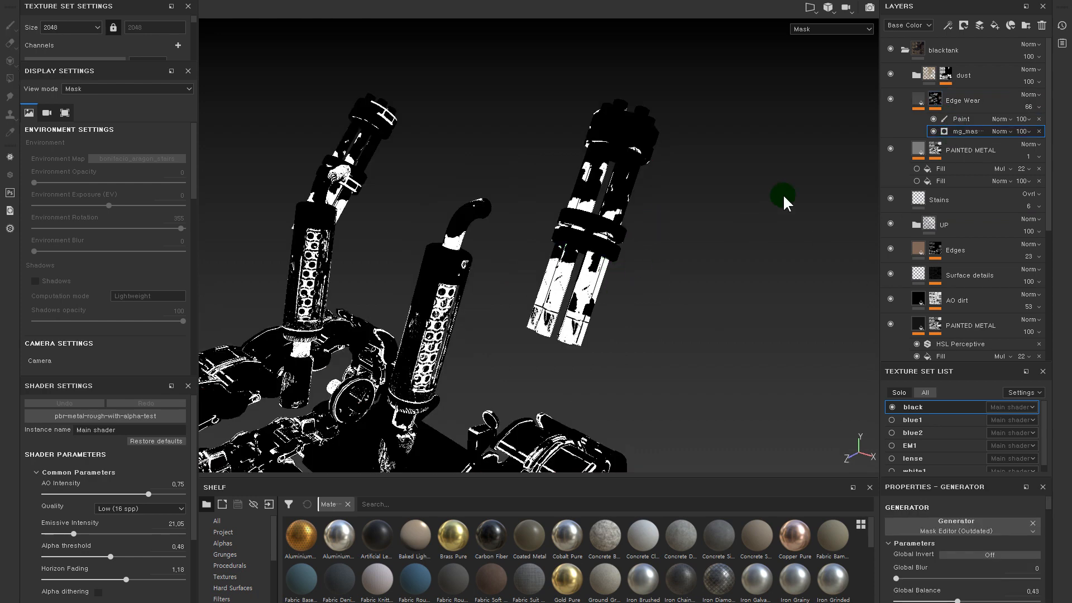
left_click(932, 131)
left_click(931, 131)
left_click(931, 131)
left_click(932, 131)
- Polygon-fill the large gatling gun with colour 0 in the Edge Wear mask's Paint effect and return to the material view
left_click(960, 119)
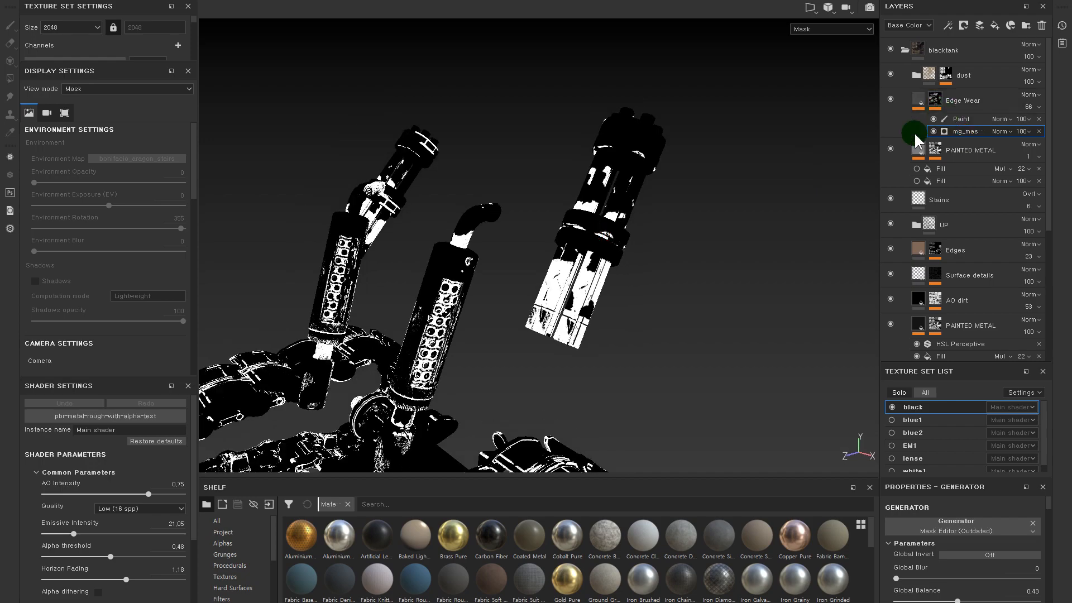
left_click_drag(716, 106, 558, 307)
left_click_drag(675, 277, 614, 179, "alt")
left_click(918, 101)
left_click_drag(701, 179, 804, 179, "alt")
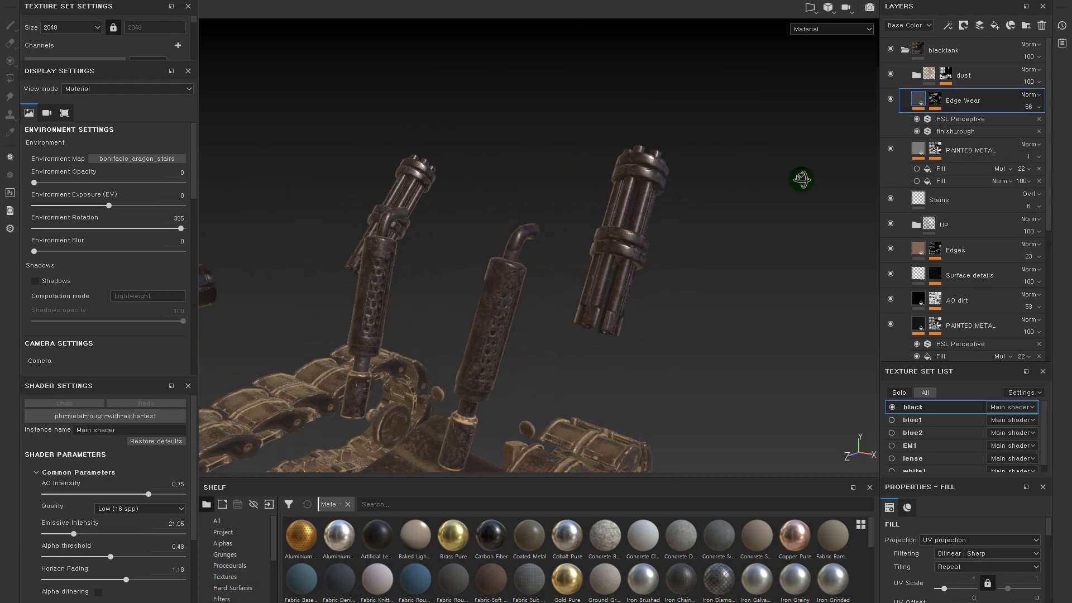
right_click_drag(805, 179, 799, 280, "alt")
left_click_drag(799, 279, 743, 240, "alt")
left_click(914, 100)
- Collapse the blacktank folder and look over the black parts from several angles
left_click(906, 50)
left_click_drag(798, 199, 689, 147, "alt")
middle_click_drag(688, 143, 743, 187, "alt")
right_click_drag(691, 165, 726, 246, "alt")
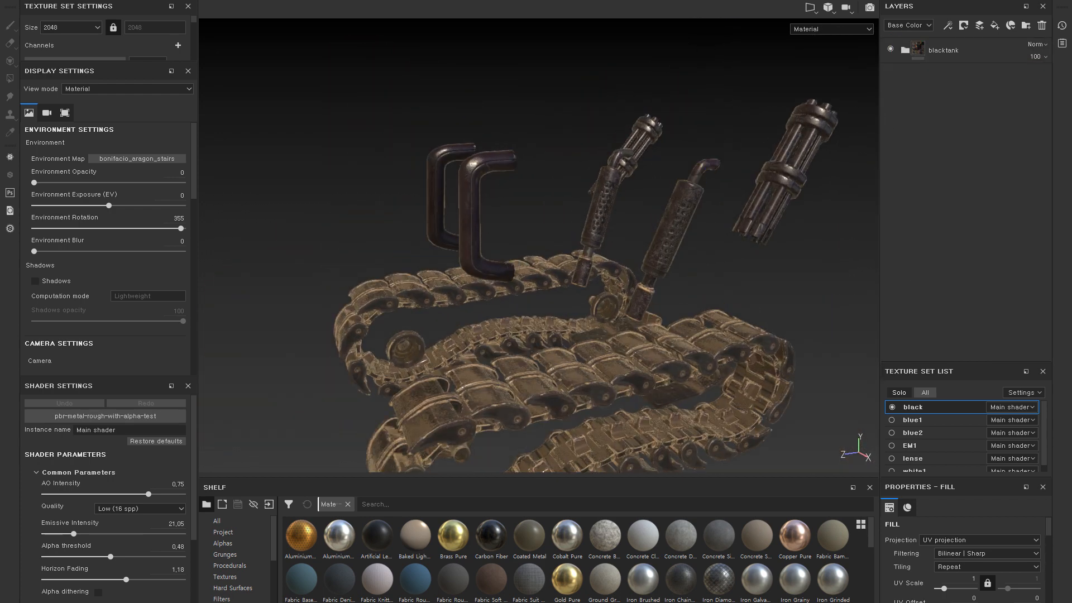
left_click_drag(536, 301, 659, 201, "alt")
left_click(913, 407)
left_click(894, 407)
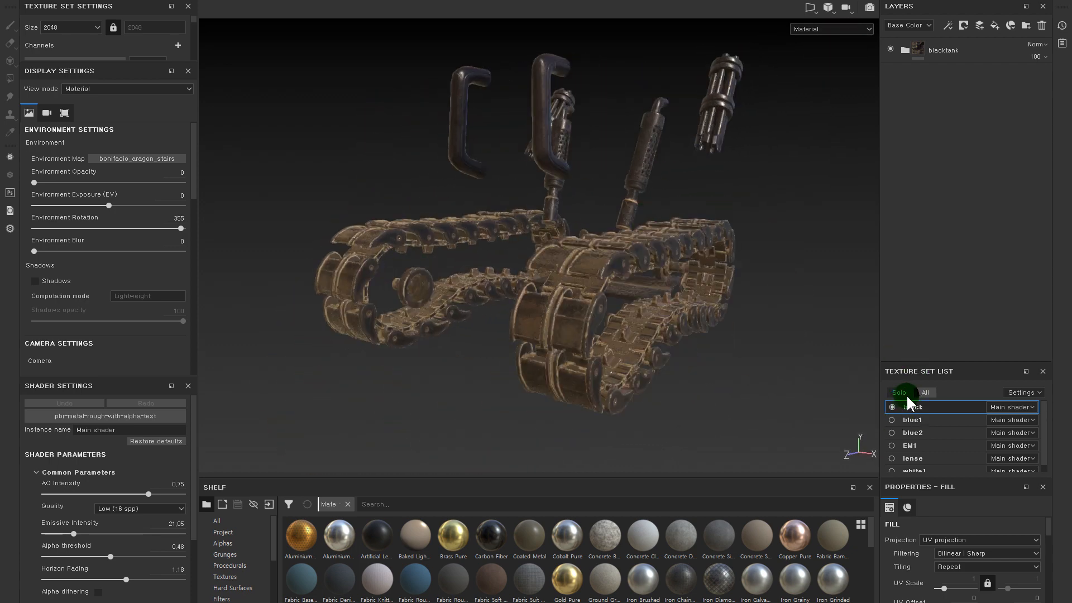
- Show all texture sets and inspect the complete tank from several angles
left_click(920, 391)
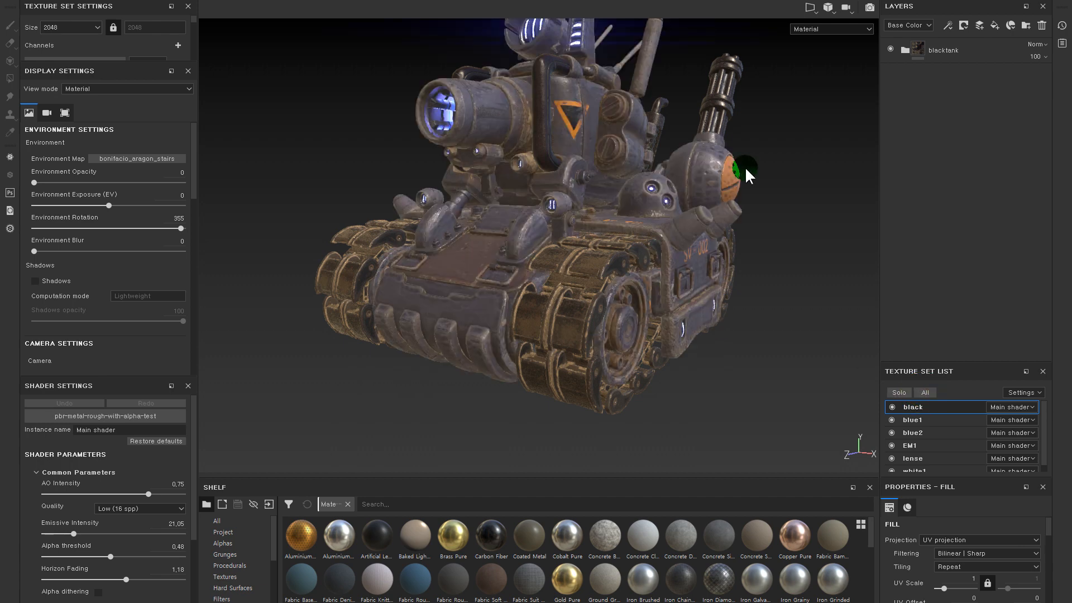
left_click_drag(745, 167, 551, 368, "alt")
middle_click_drag(551, 368, 657, 286, "alt")
left_click_drag(533, 296, 408, 305, "alt")
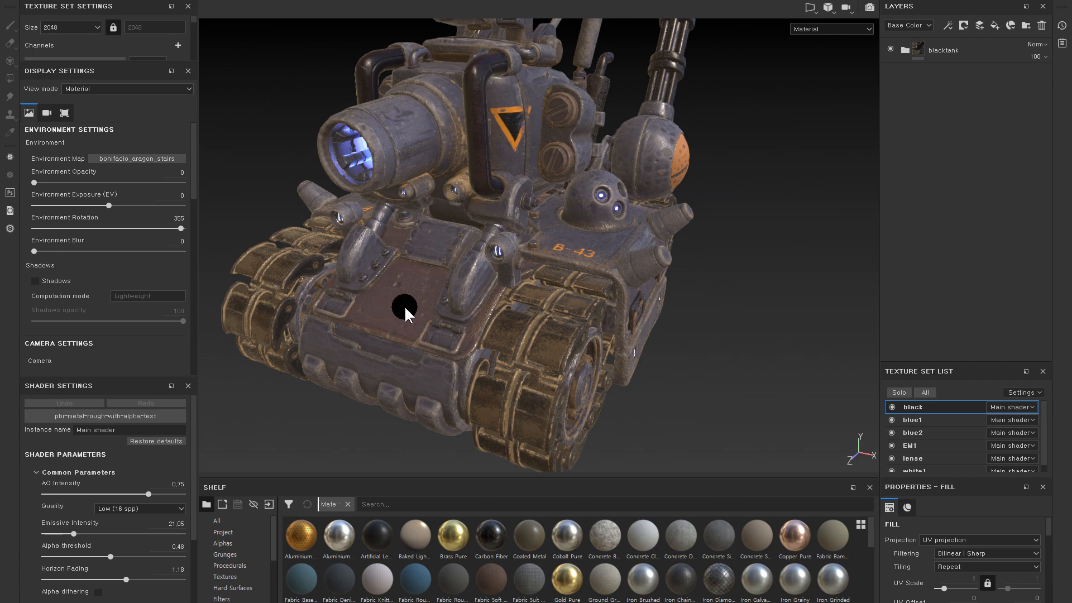
left_click_drag(609, 295, 407, 335, "alt")
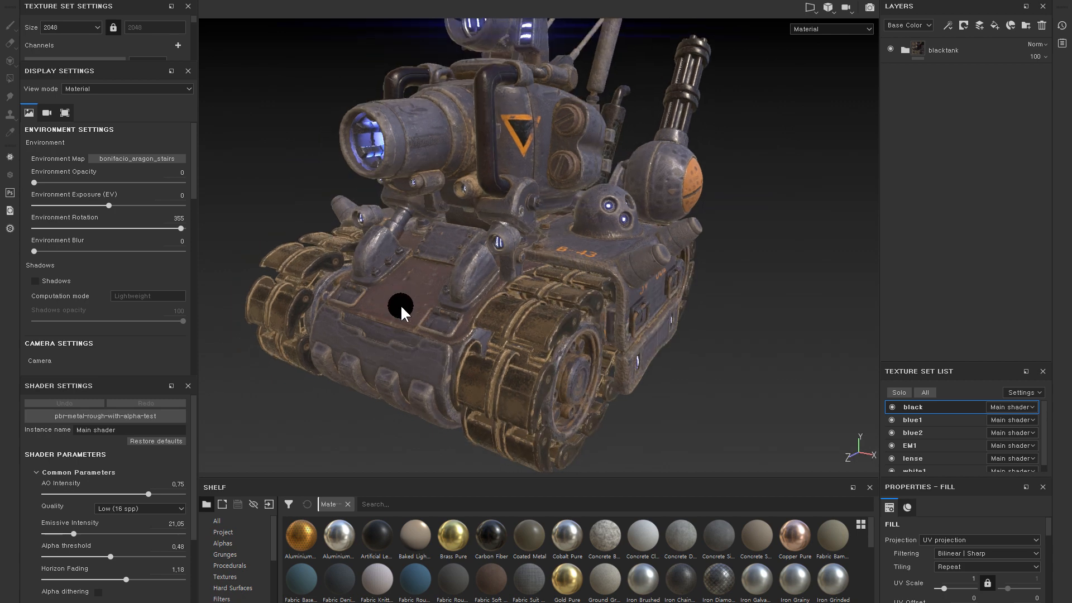
left_click_drag(605, 256, 410, 259, "alt")
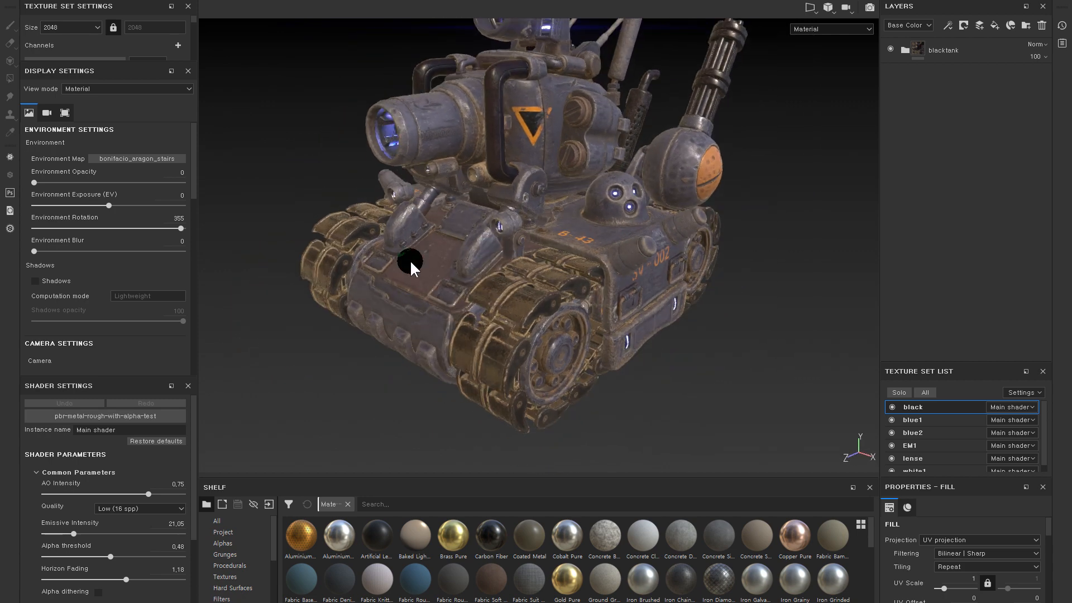
- Isolate and select the blue1 texture set, and collapse its em folder
left_click(900, 393)
left_click(891, 420)
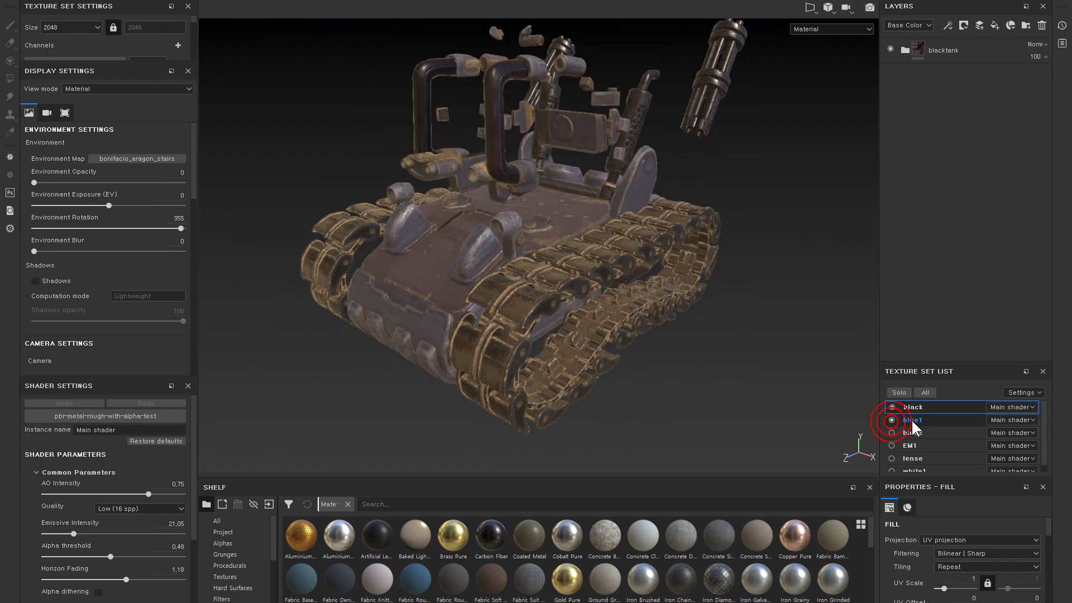
left_click(915, 420)
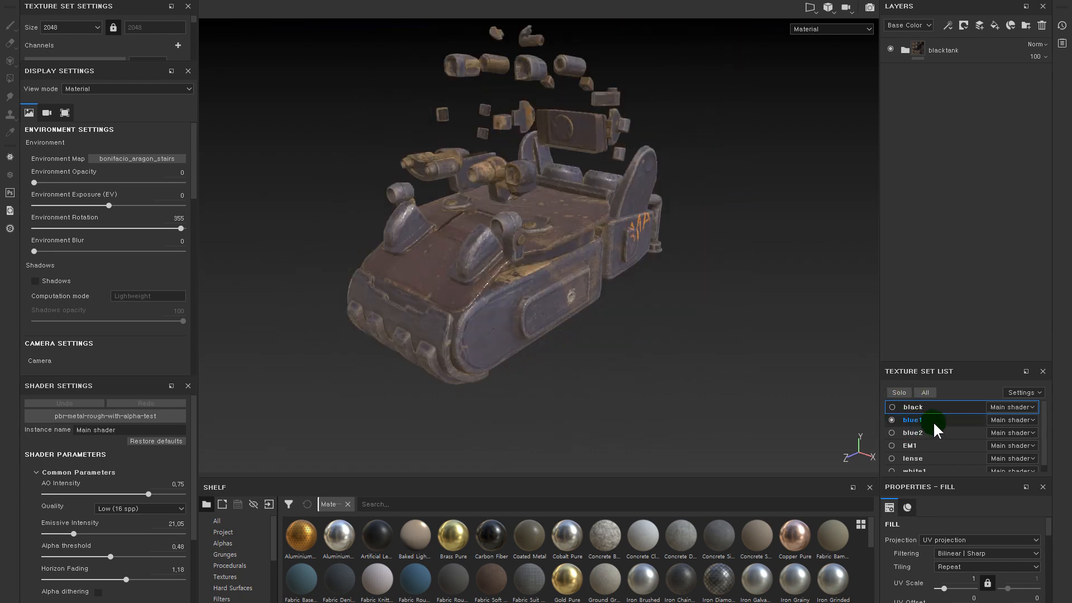
left_click_drag(583, 300, 589, 328, "alt")
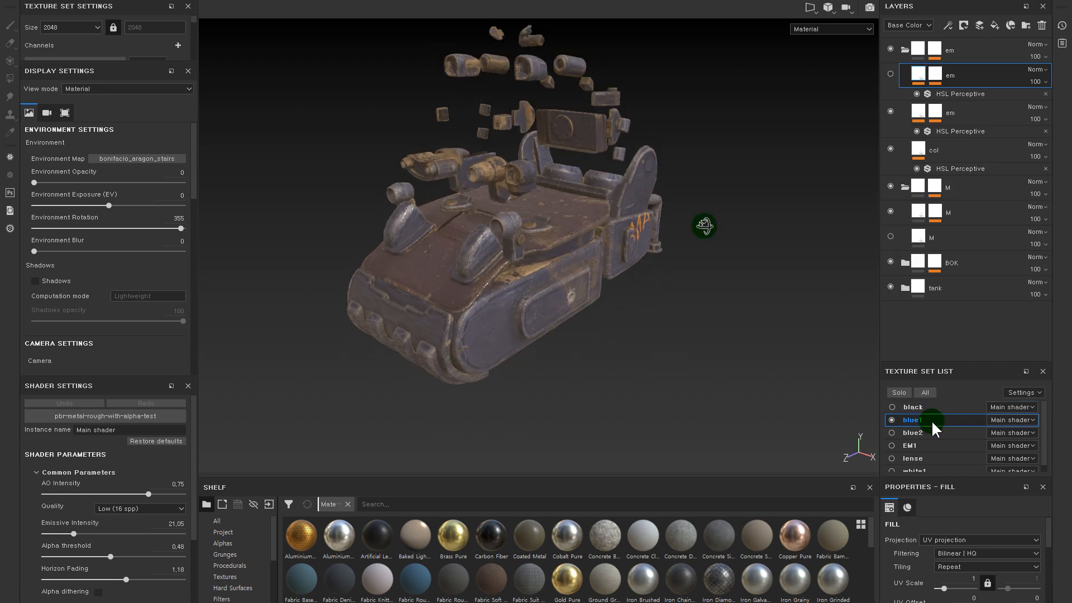
left_click_drag(705, 226, 721, 292, "alt")
left_click(905, 49)
left_click(928, 74)
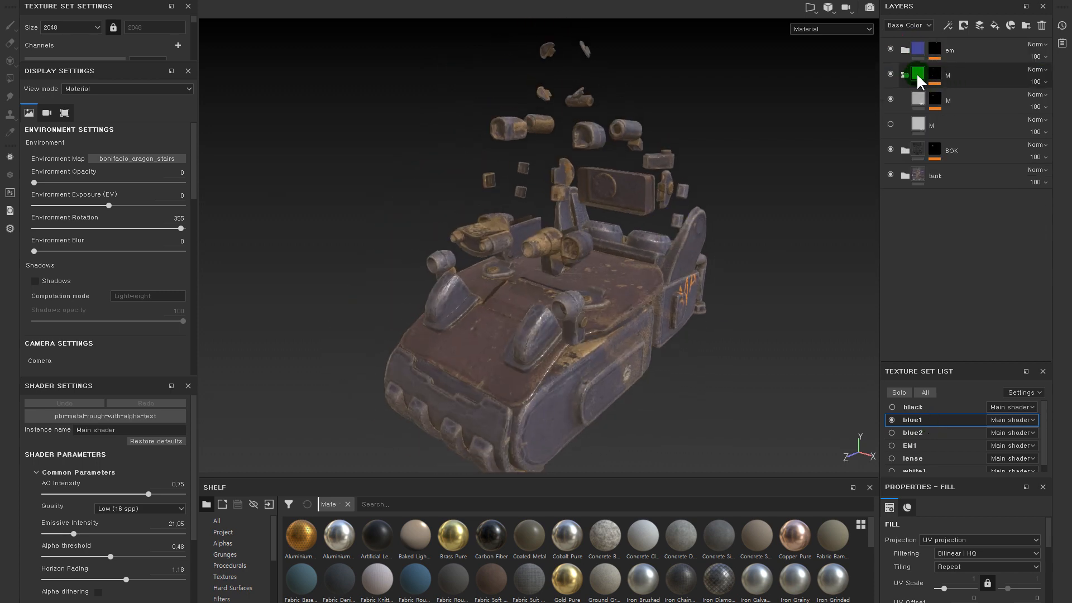
- Toggle the two M layers inside the M folder and check their effect on the rear of the hull
left_click(889, 96)
left_click_drag(739, 184, 451, 208, "alt")
left_click(891, 99)
scroll(732, 426, "up", 2)
left_click(890, 124)
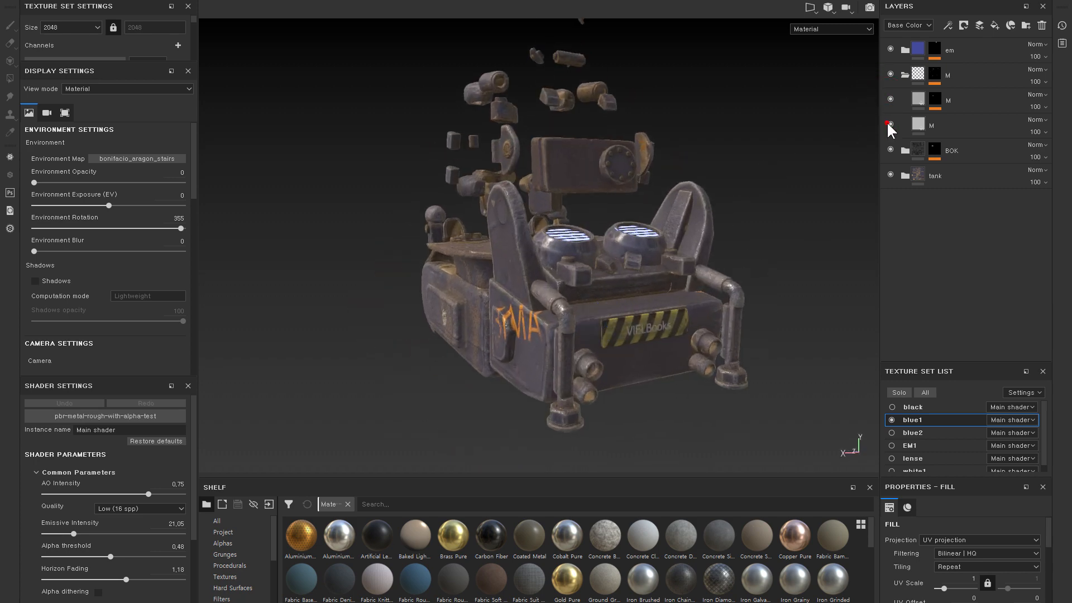
left_click(889, 124)
left_click(890, 124)
left_click(889, 124)
- Select the Paint effect in the upper M layer's mask for polygon filling on the hull
left_click(935, 102)
left_click(945, 119)
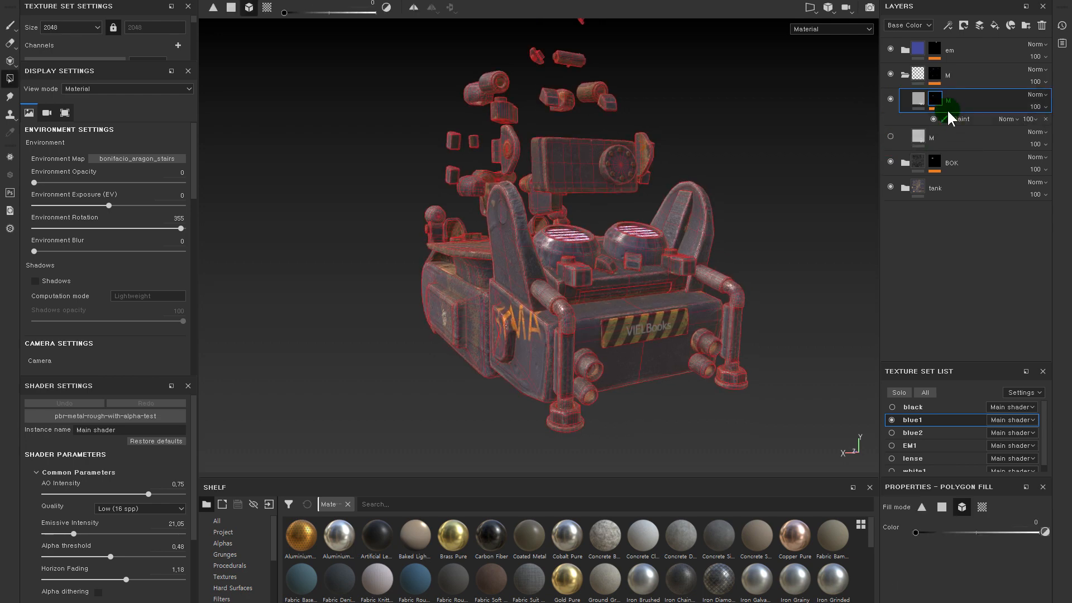
left_click_drag(592, 274, 574, 269, "alt")
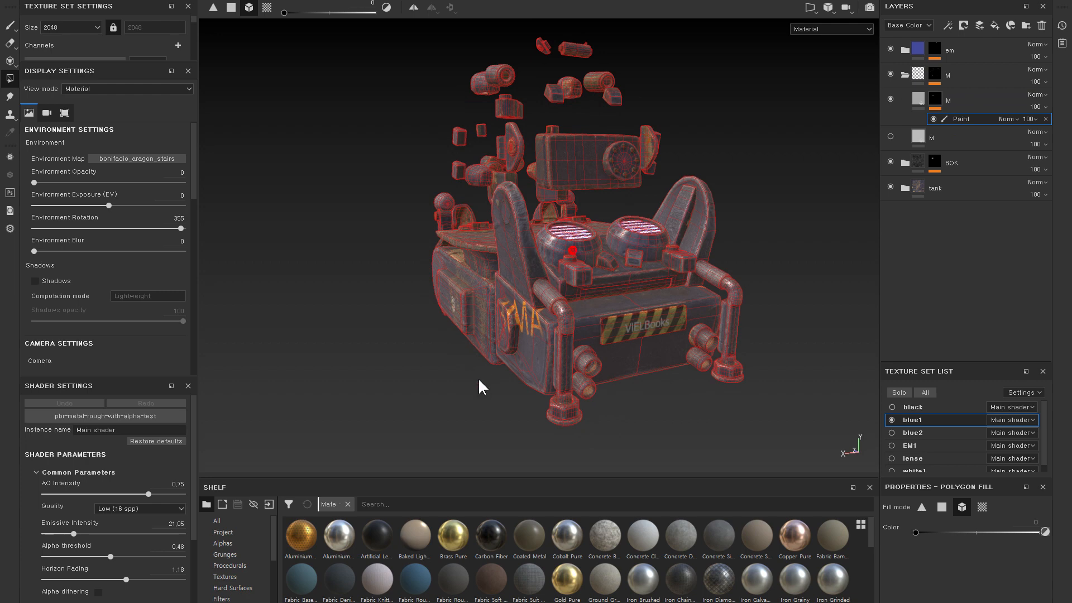